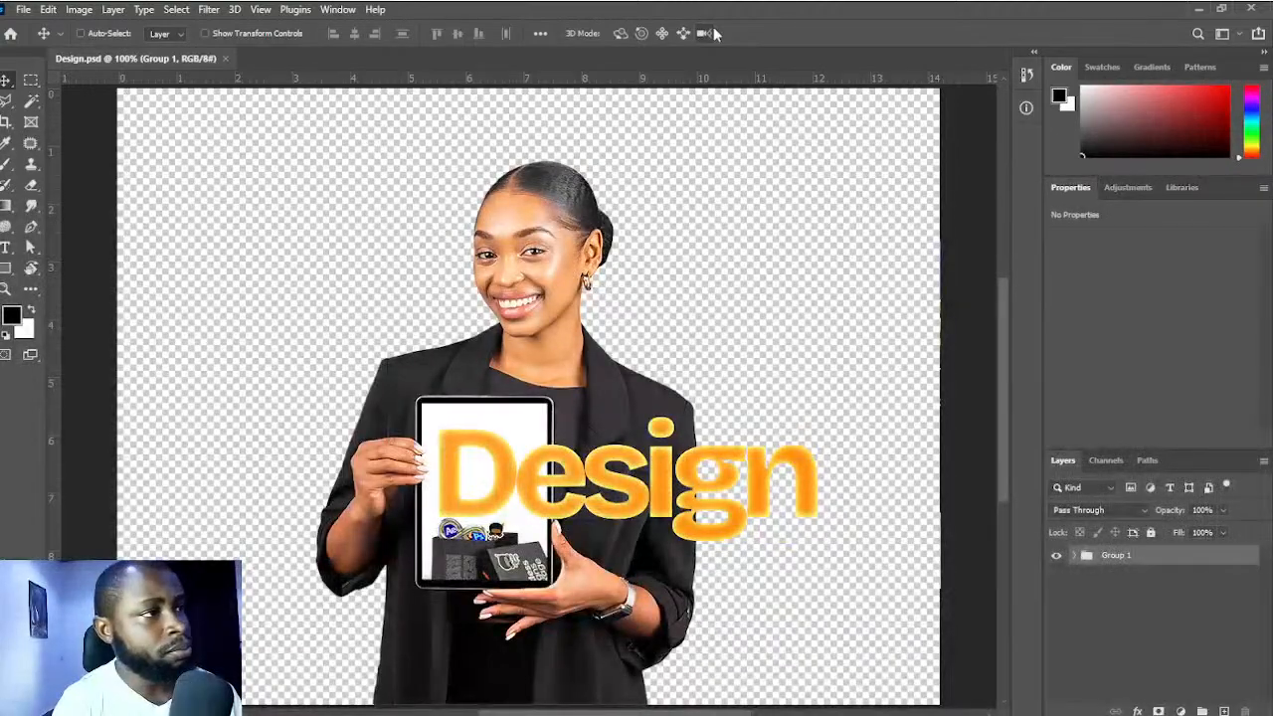
- Expand Group 1 to look through the layers it contains, and ungroup it
{"action": "left_click", "coordinate": [31, 82]}
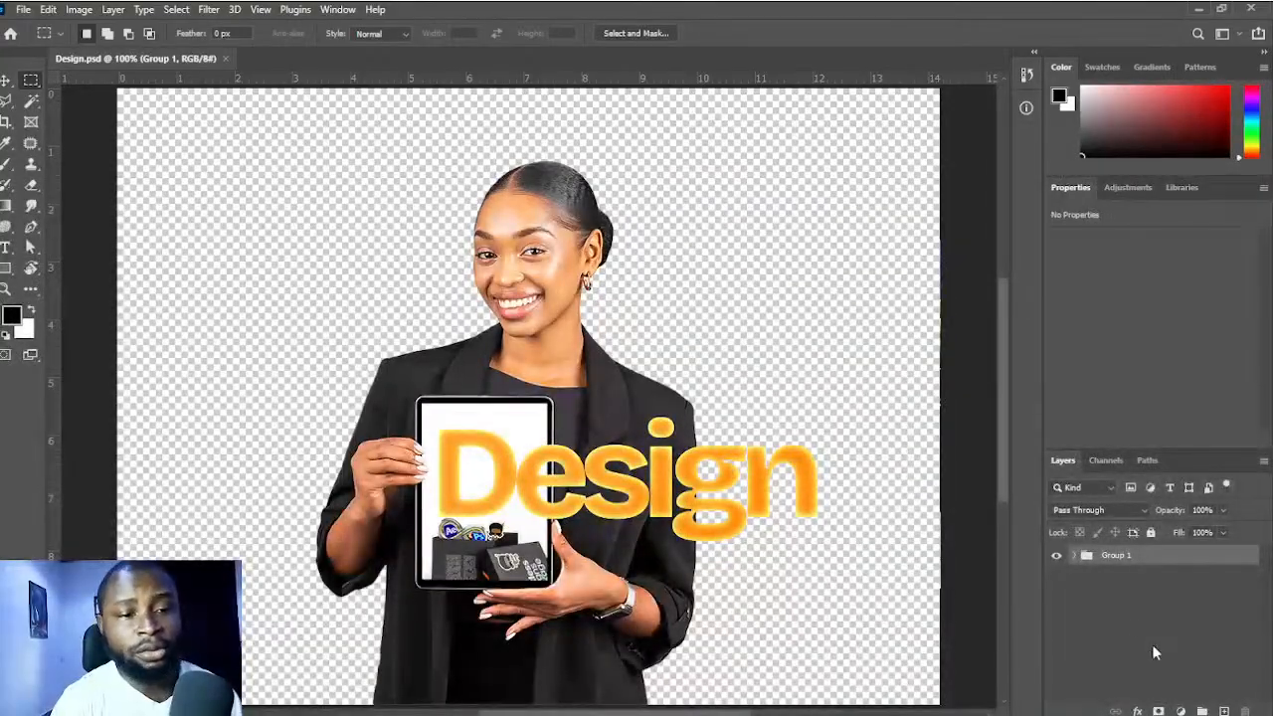
{"action": "left_click", "coordinate": [1074, 556]}
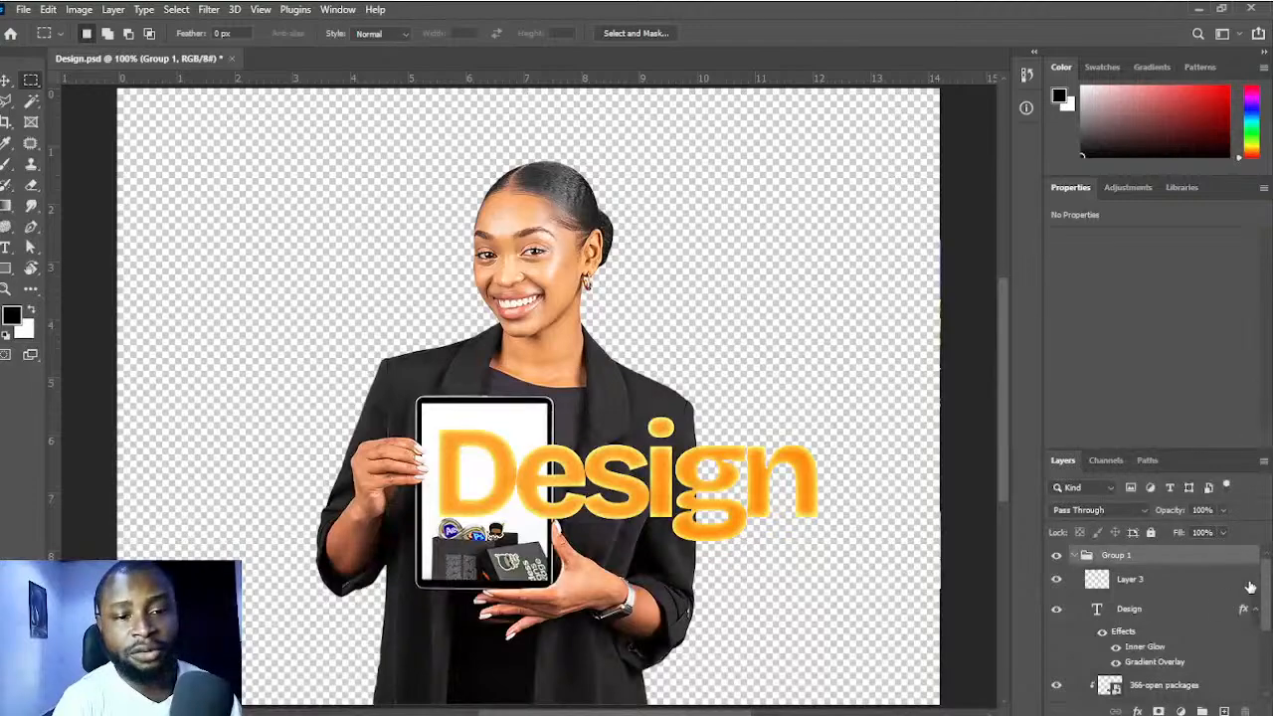
{"action": "left_click_drag", "start_coordinate": [1269, 584], "coordinate": [1267, 653]}
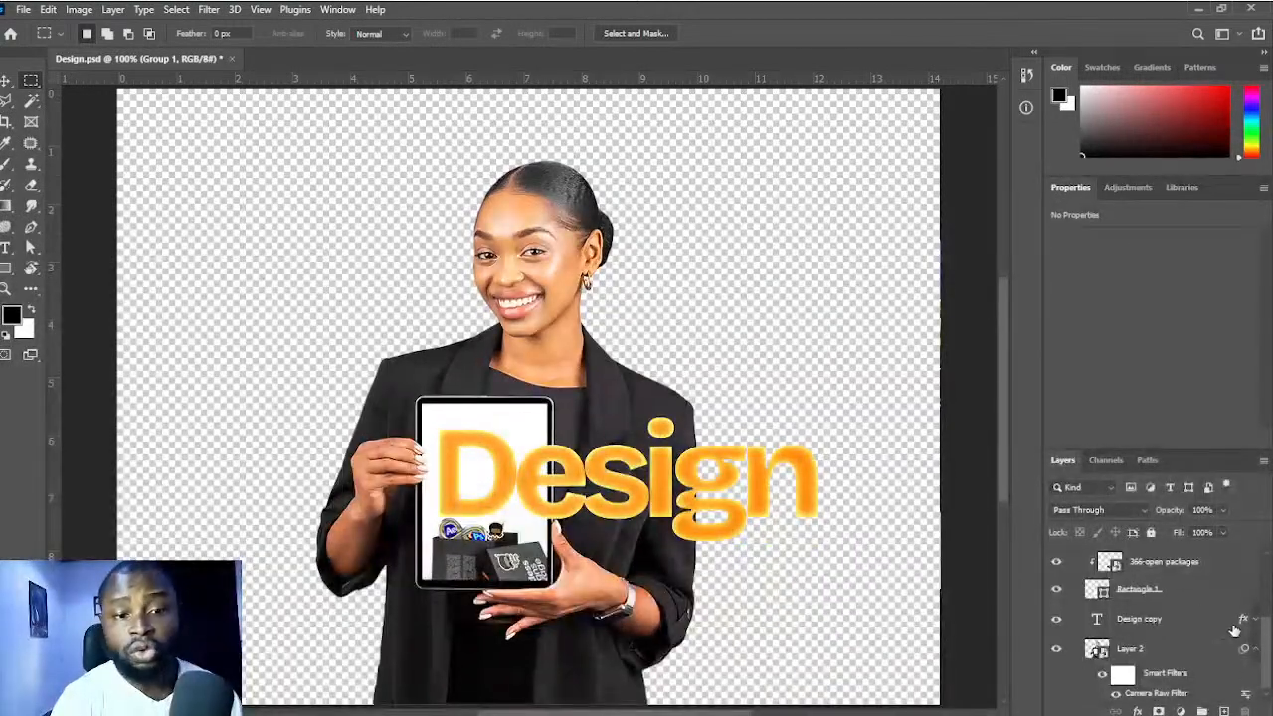
{"action": "scroll", "coordinate": [1170, 563], "scroll_direction": "up", "scroll_amount": 5}
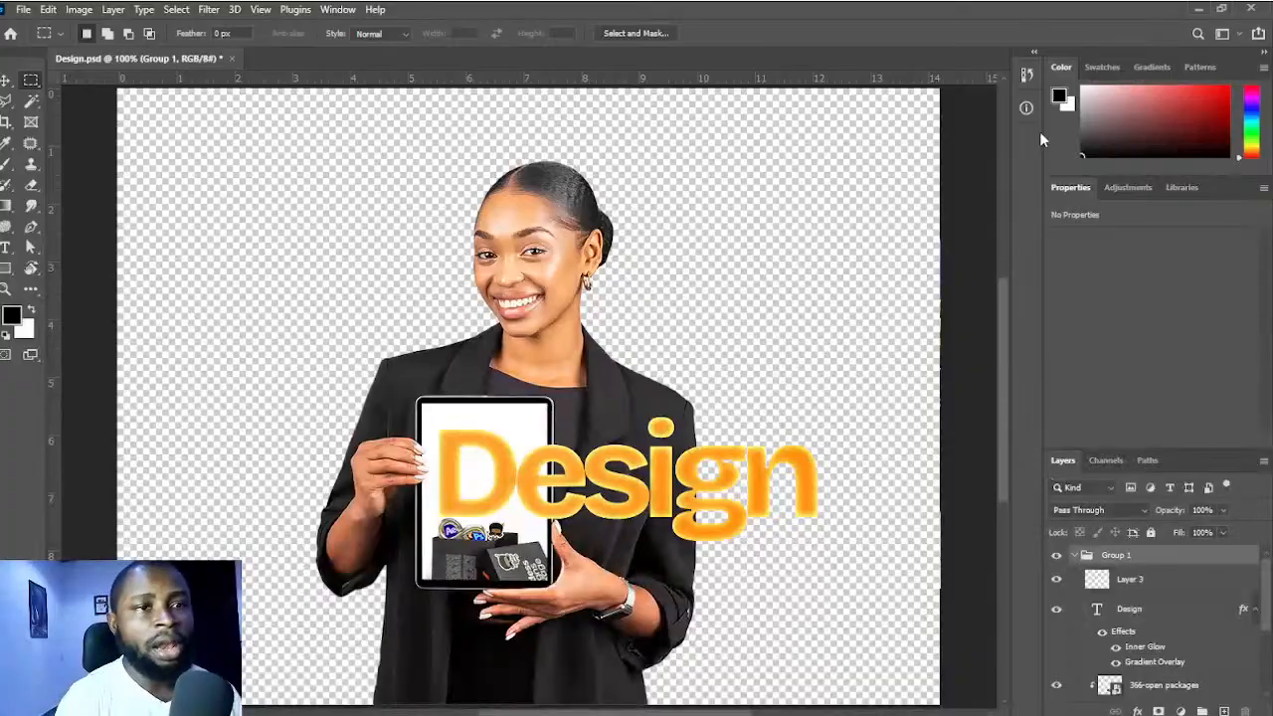
{"action": "key", "text": "ctrl+shift+g"}
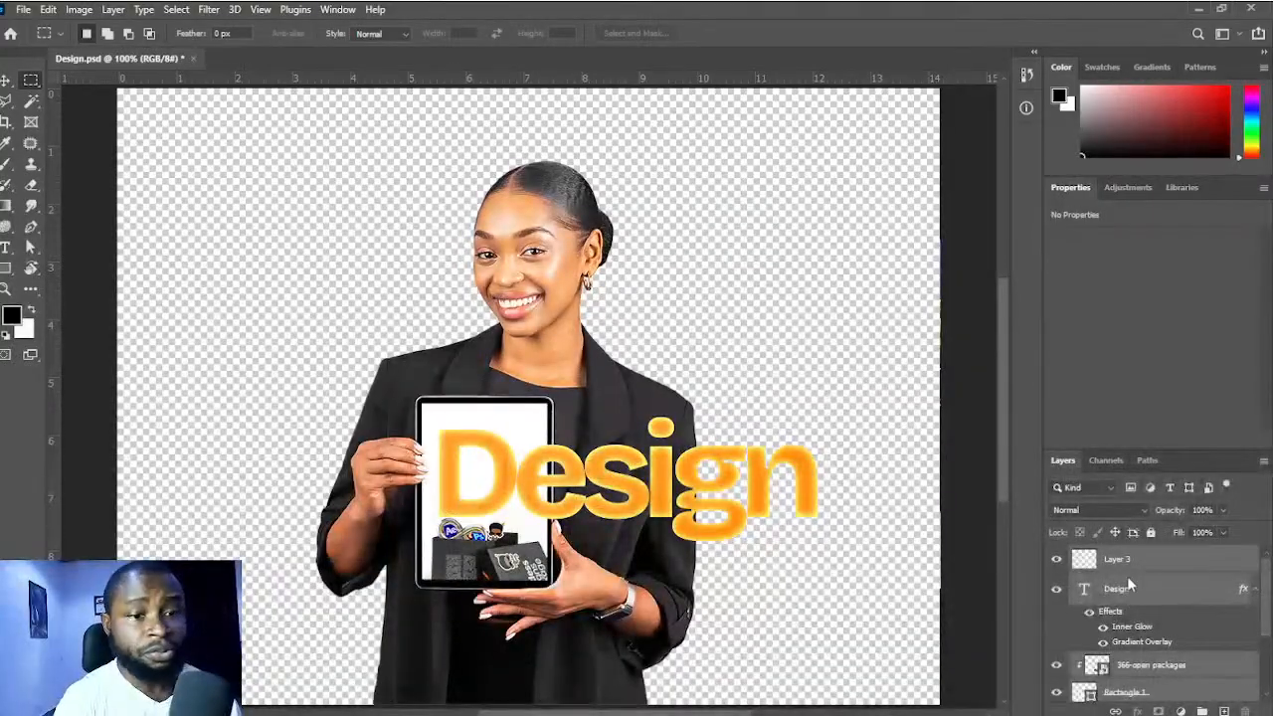
- Collapse the Design layer's effects, enlarge the layer list to show every layer, and deselect all layers
{"action": "left_click", "coordinate": [1256, 589]}
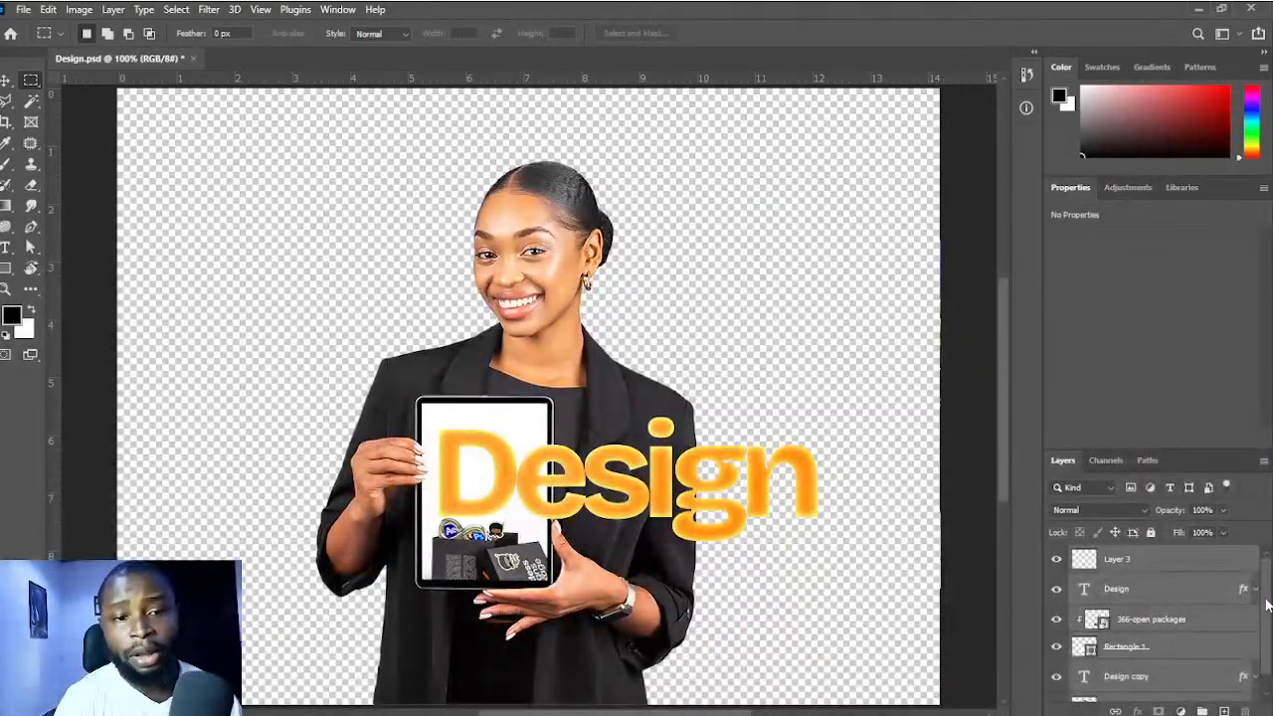
{"action": "scroll", "coordinate": [1219, 659], "scroll_direction": "down", "scroll_amount": 1}
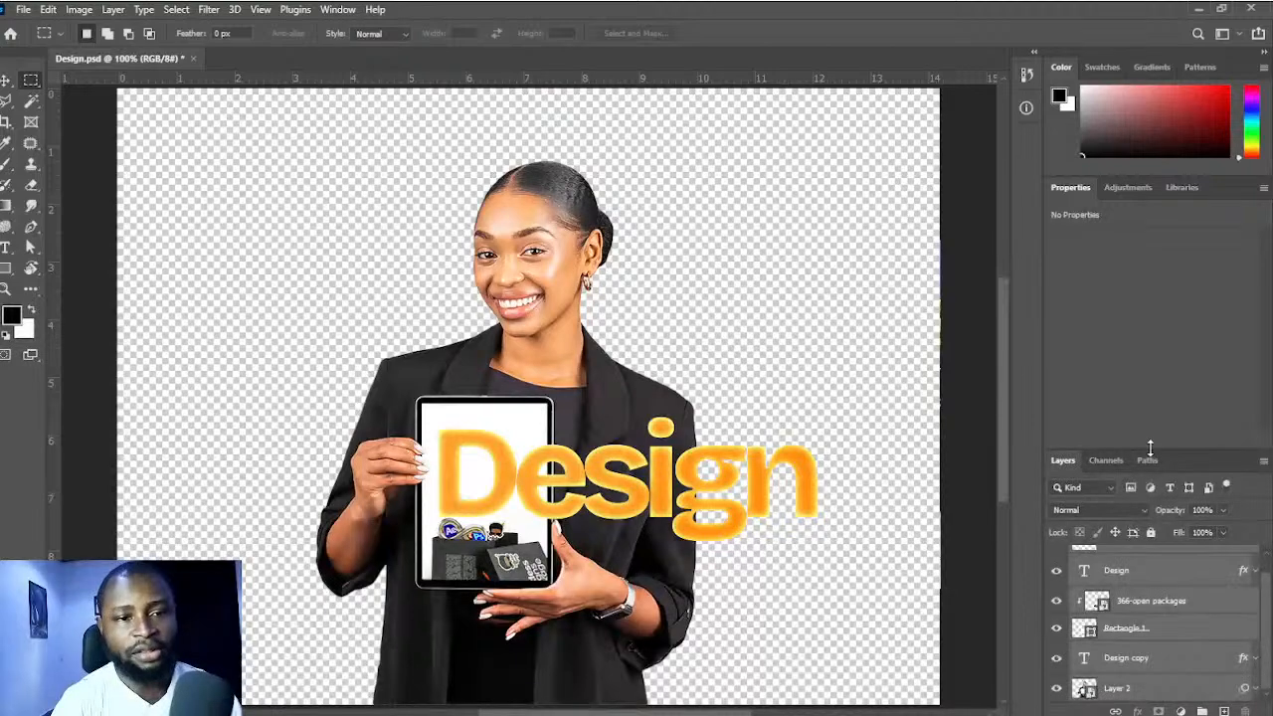
{"action": "left_click_drag", "start_coordinate": [1149, 450], "coordinate": [1149, 376]}
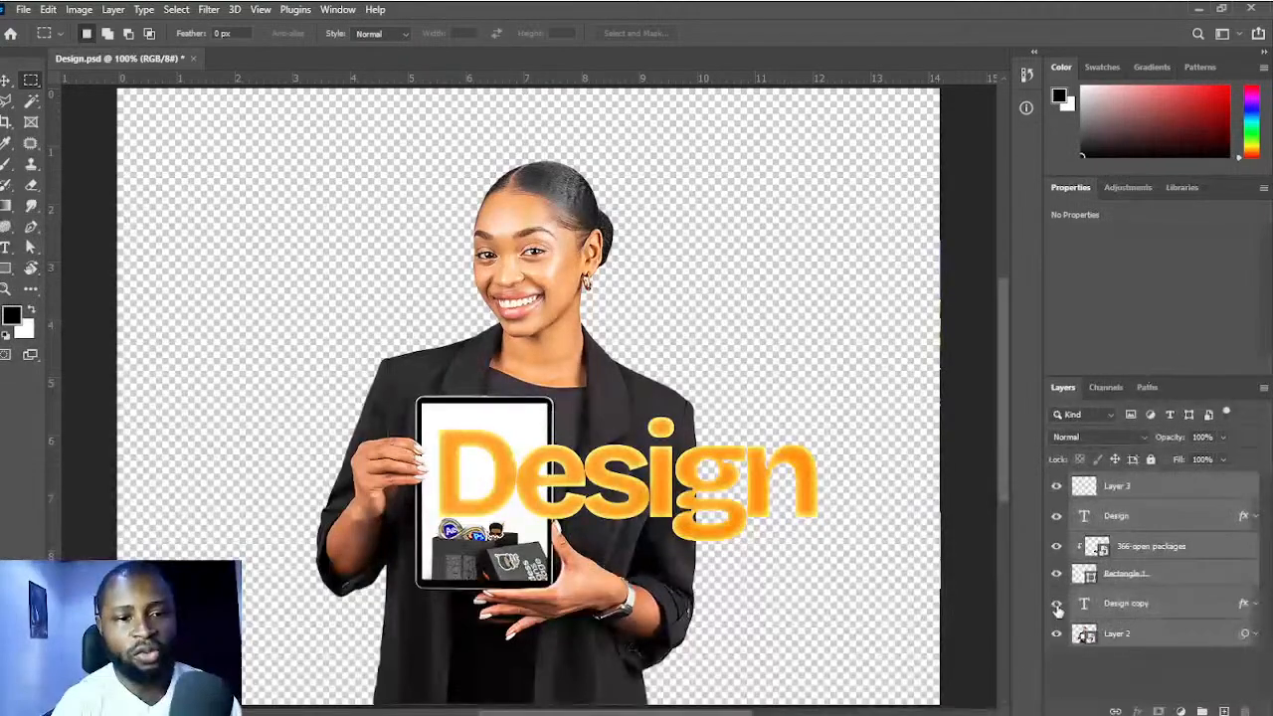
{"action": "left_click", "coordinate": [1141, 667]}
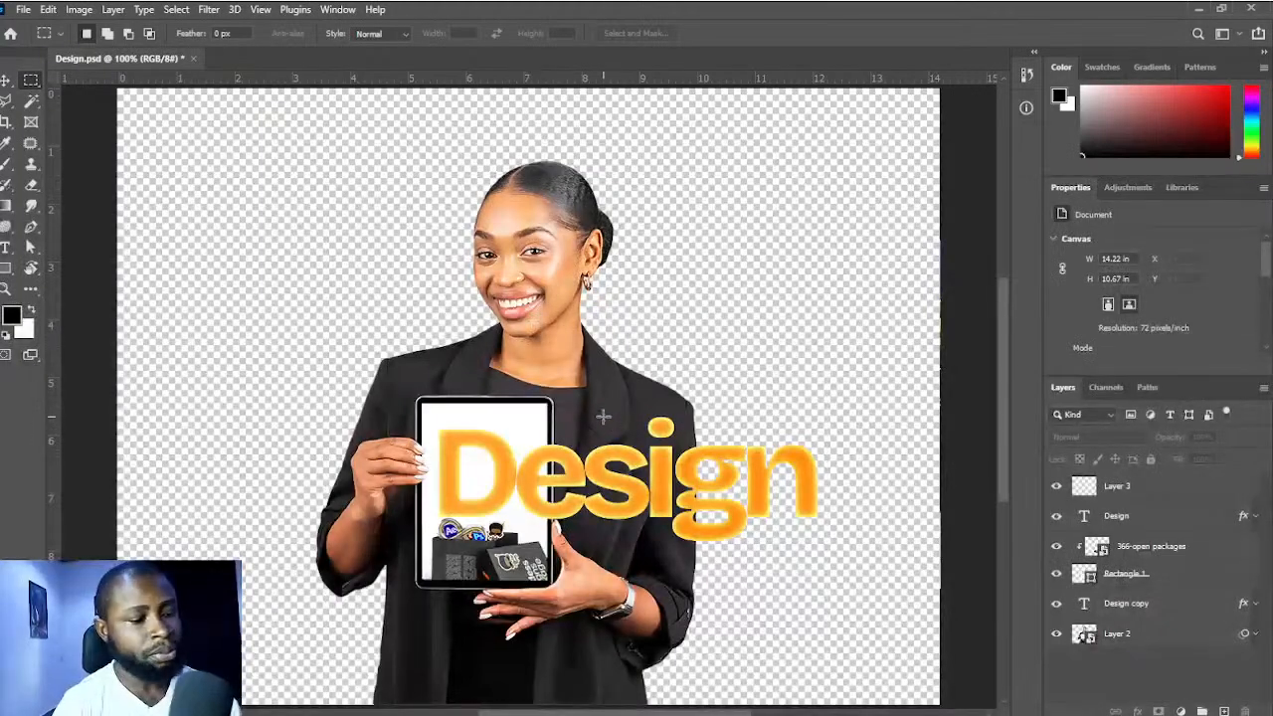
- Try moving the woman's image on Layer 2 slightly downward, and undo the move
{"action": "key", "text": "v"}
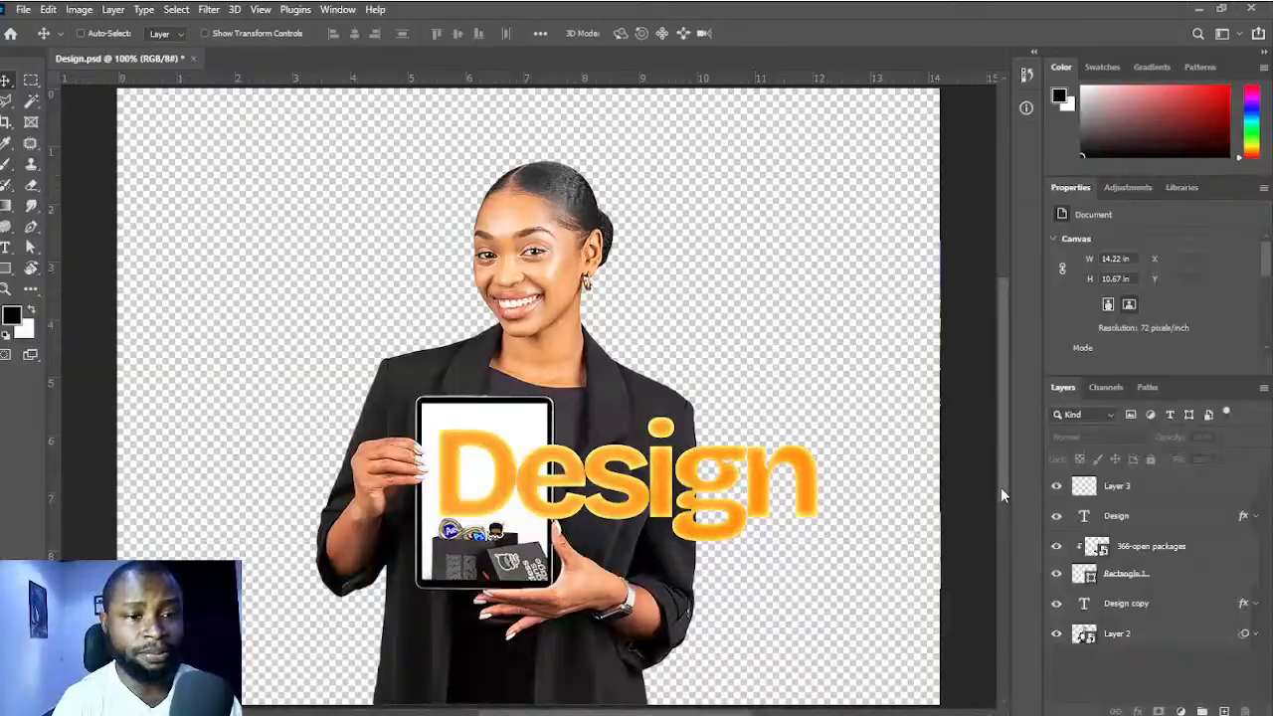
{"action": "left_click", "coordinate": [1116, 637]}
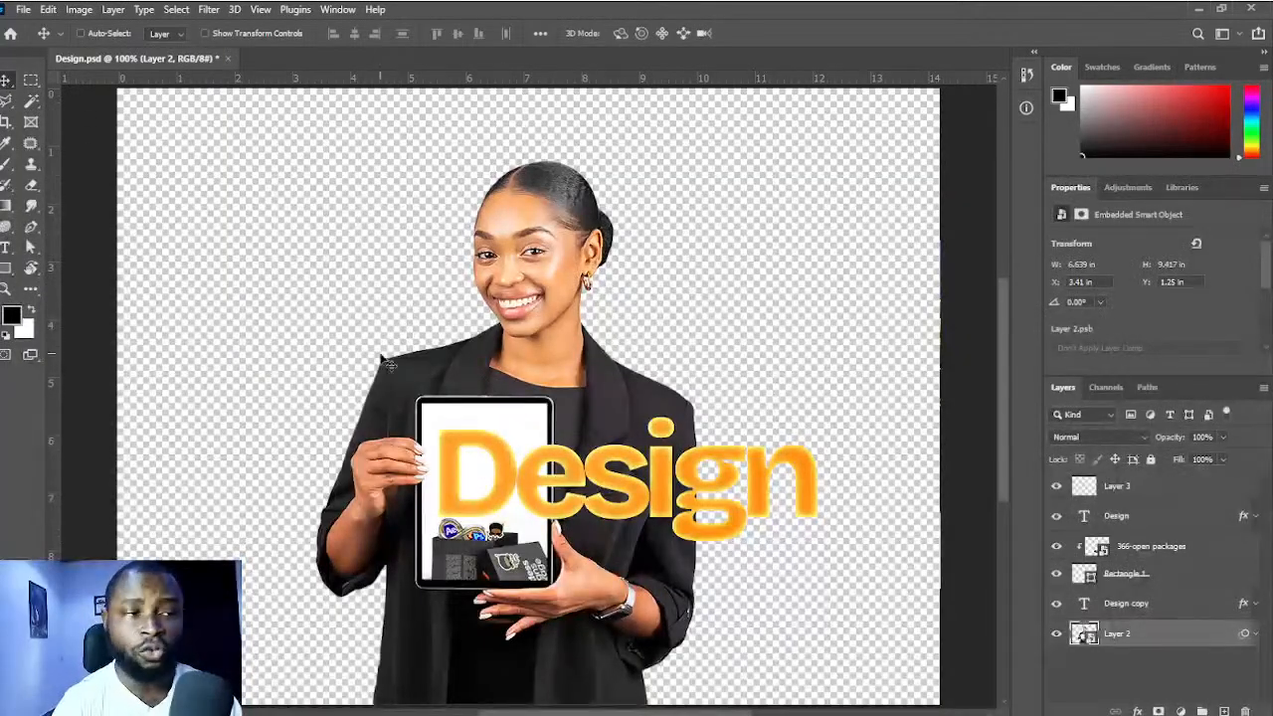
{"action": "left_click_drag", "start_coordinate": [554, 317], "coordinate": [549, 344]}
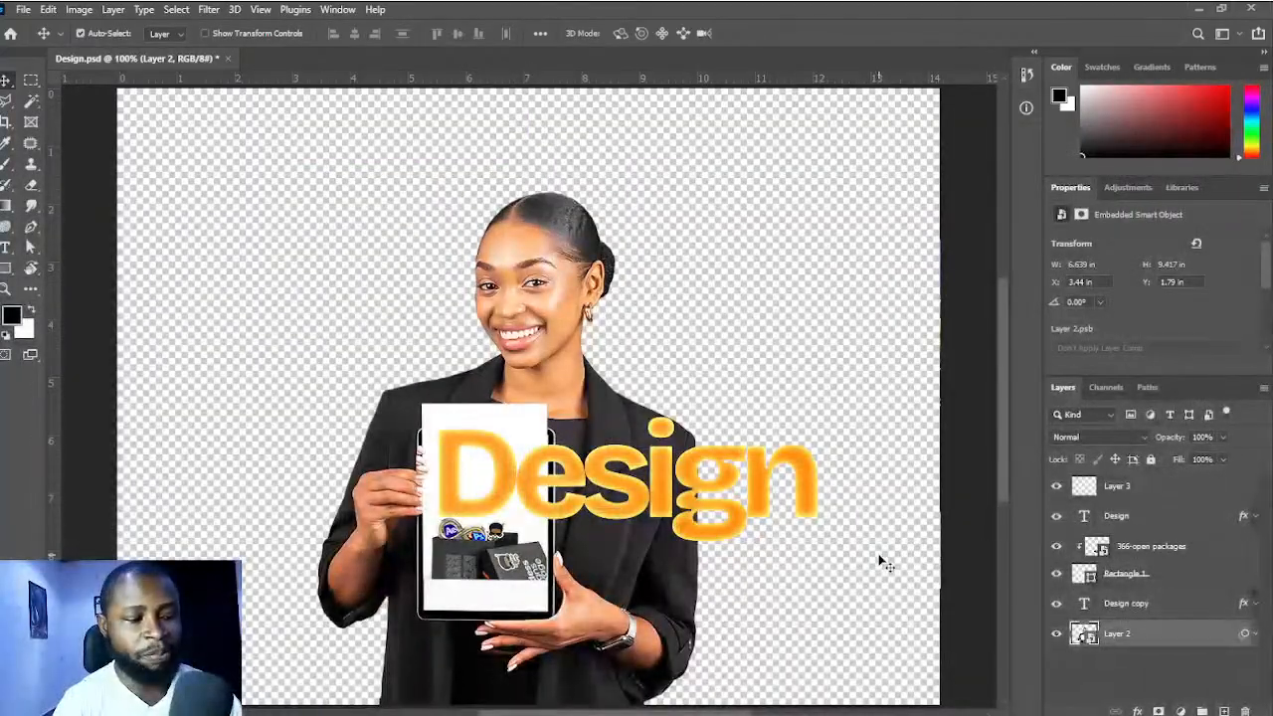
{"action": "key", "text": "ctrl+z"}
{"action": "key", "text": "ctrl+z"}
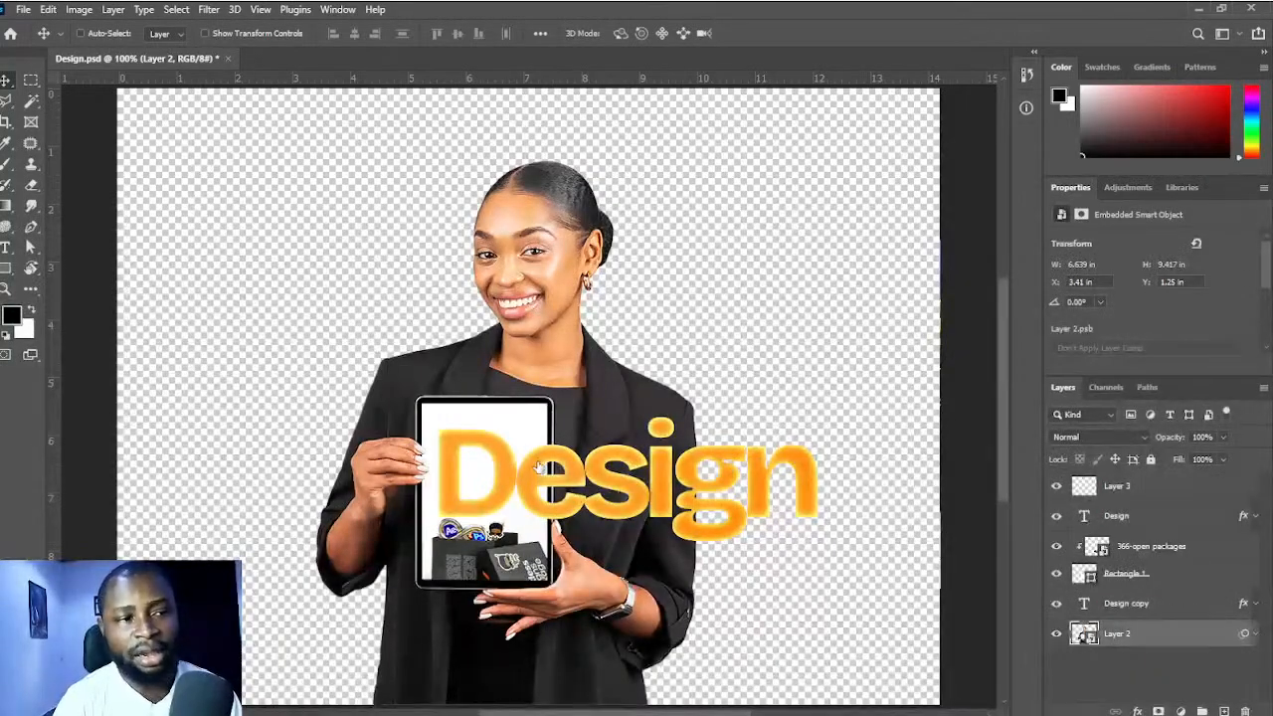
- Pick the Design text on the canvas, and toggle the Rectangle 1 layer's visibility off and on
{"action": "mouse_move", "coordinate": [514, 476]}
{"action": "left_mouse_down"}
{"action": "mouse_move", "coordinate": [498, 504]}
{"action": "mouse_move", "coordinate": [504, 435]}
{"action": "mouse_move", "coordinate": [505, 492]}
{"action": "mouse_move", "coordinate": [504, 436]}
{"action": "mouse_move", "coordinate": [506, 490]}
{"action": "mouse_move", "coordinate": [505, 449]}
{"action": "mouse_move", "coordinate": [506, 465]}
{"action": "left_mouse_up"}
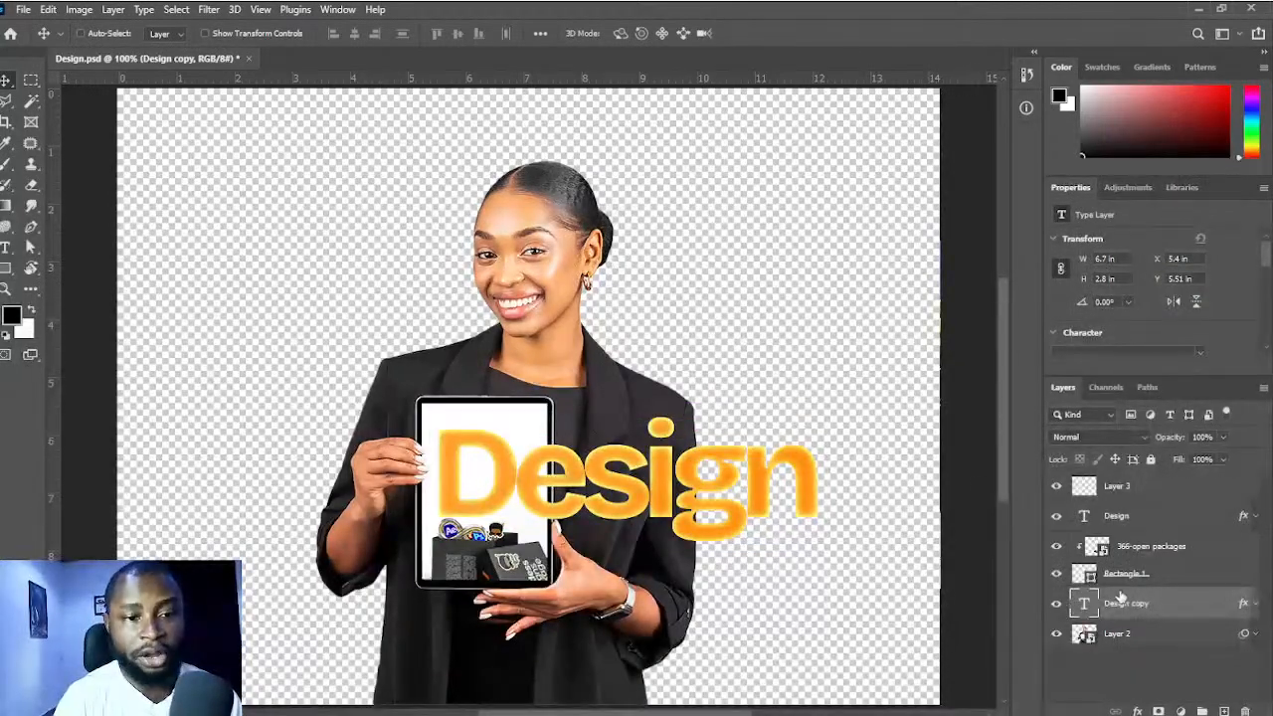
{"action": "left_click", "coordinate": [1057, 575]}
{"action": "left_click", "coordinate": [1058, 575]}
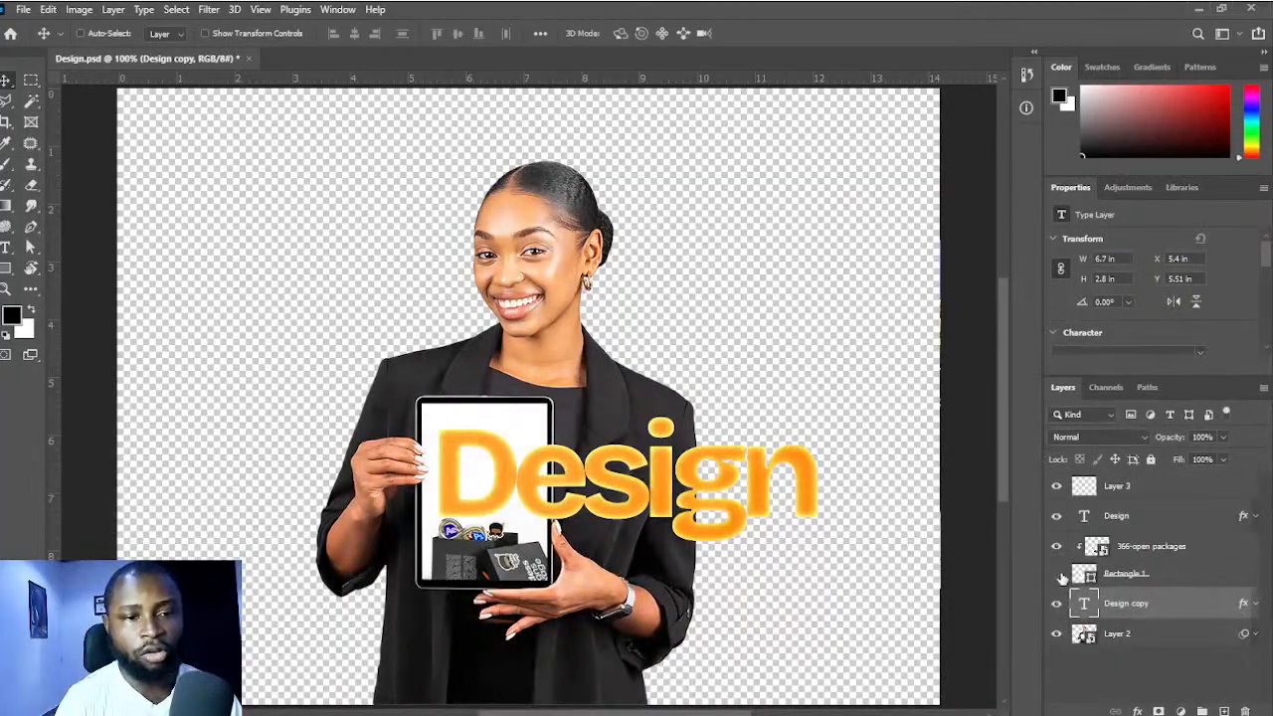
{"action": "left_click", "coordinate": [1057, 575]}
{"action": "left_click", "coordinate": [1057, 575]}
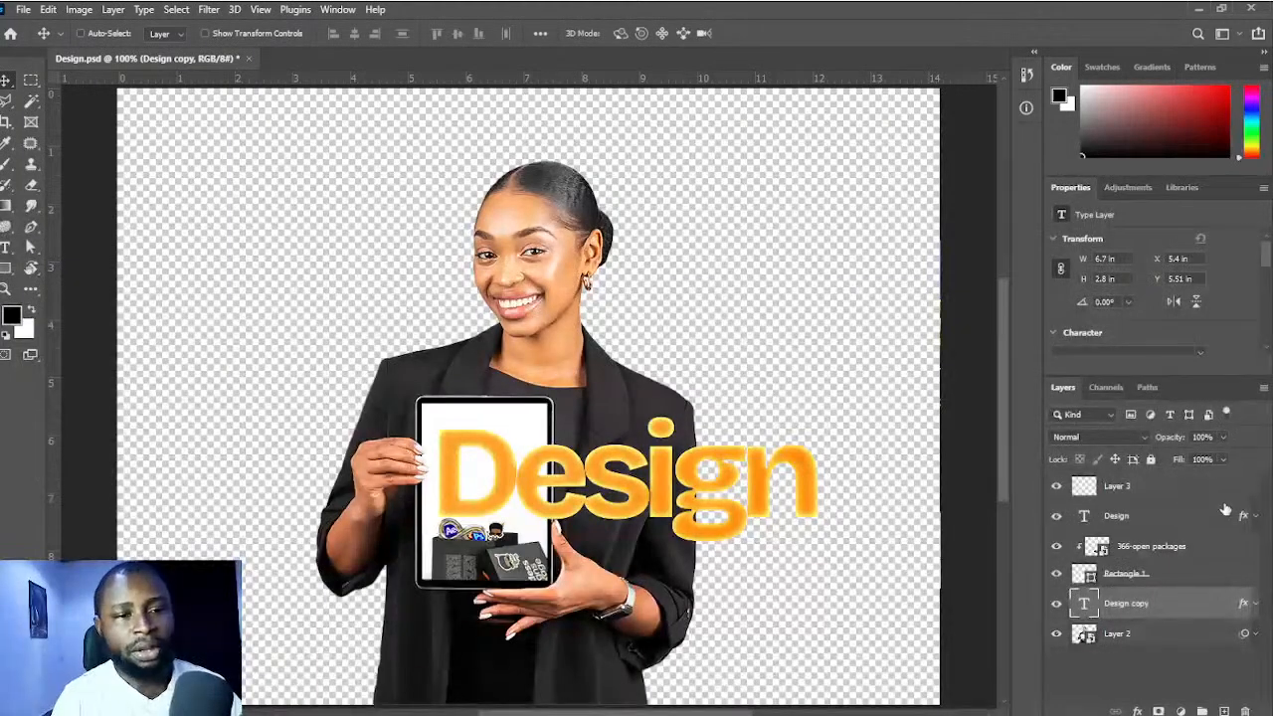
- Go through the layer stack by selecting Layer 3, the Design text layer, and the woman's Layer 2
{"action": "left_click", "coordinate": [1143, 487]}
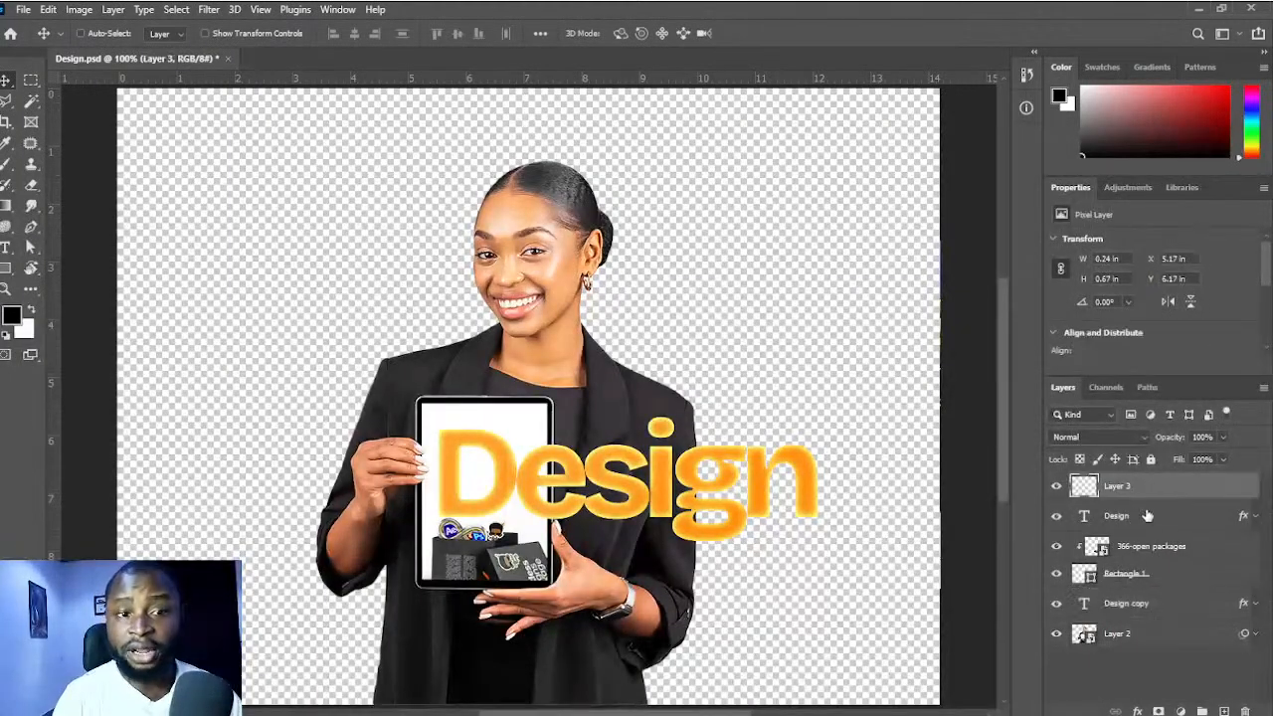
{"action": "left_click", "coordinate": [1147, 518]}
{"action": "left_click", "coordinate": [1164, 489]}
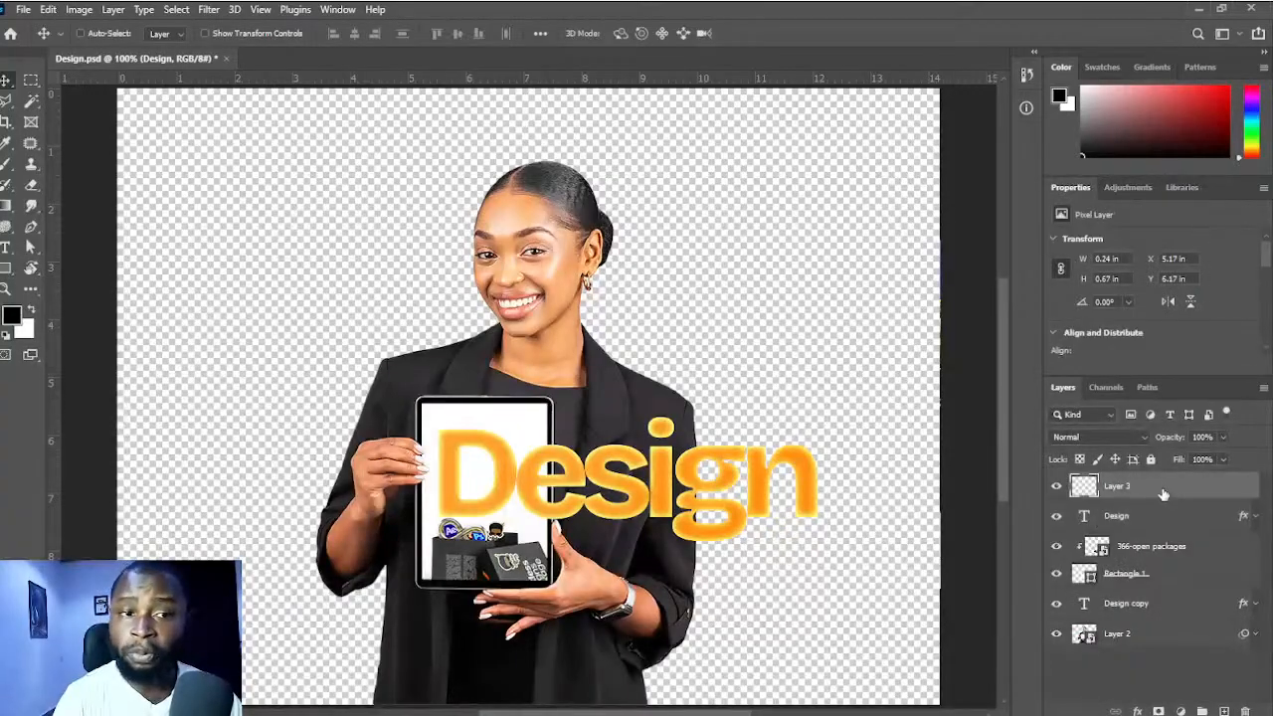
{"action": "left_click", "coordinate": [1167, 636]}
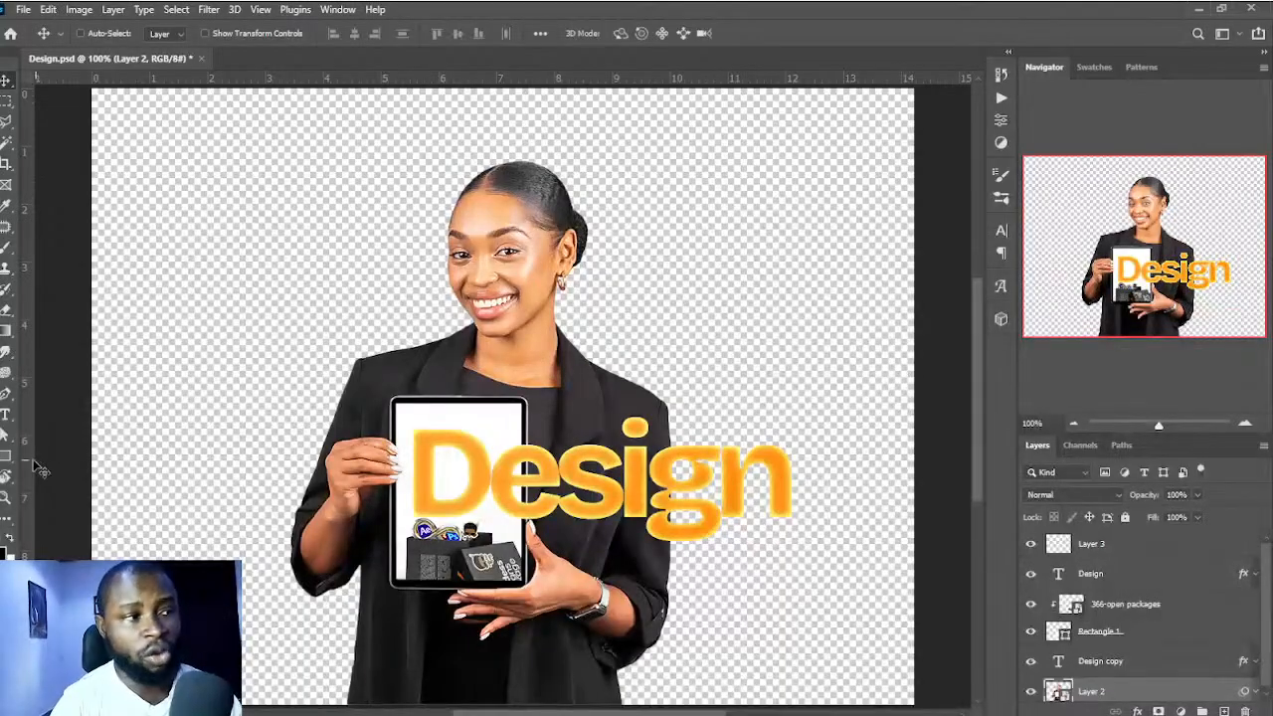
- Zoom in on the tablet the woman is holding, and return to the 100% view
{"action": "left_click", "coordinate": [6, 497]}
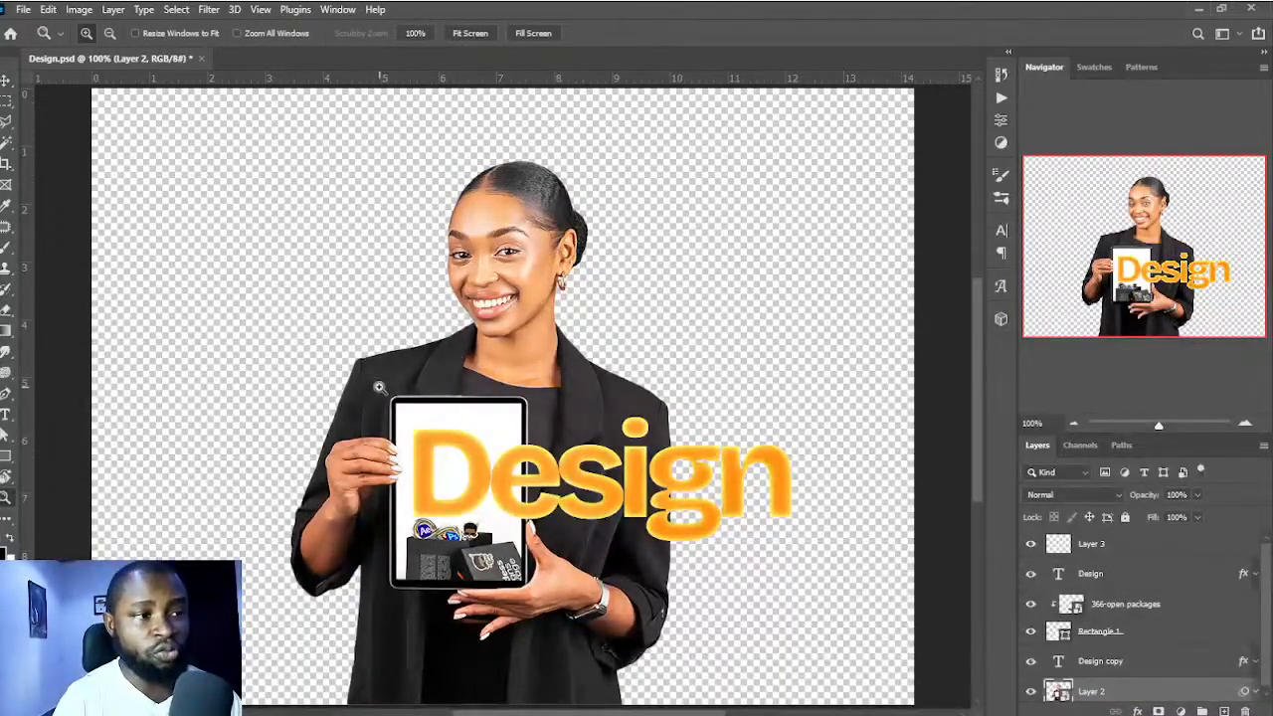
{"action": "left_click_drag", "start_coordinate": [379, 388], "coordinate": [539, 595]}
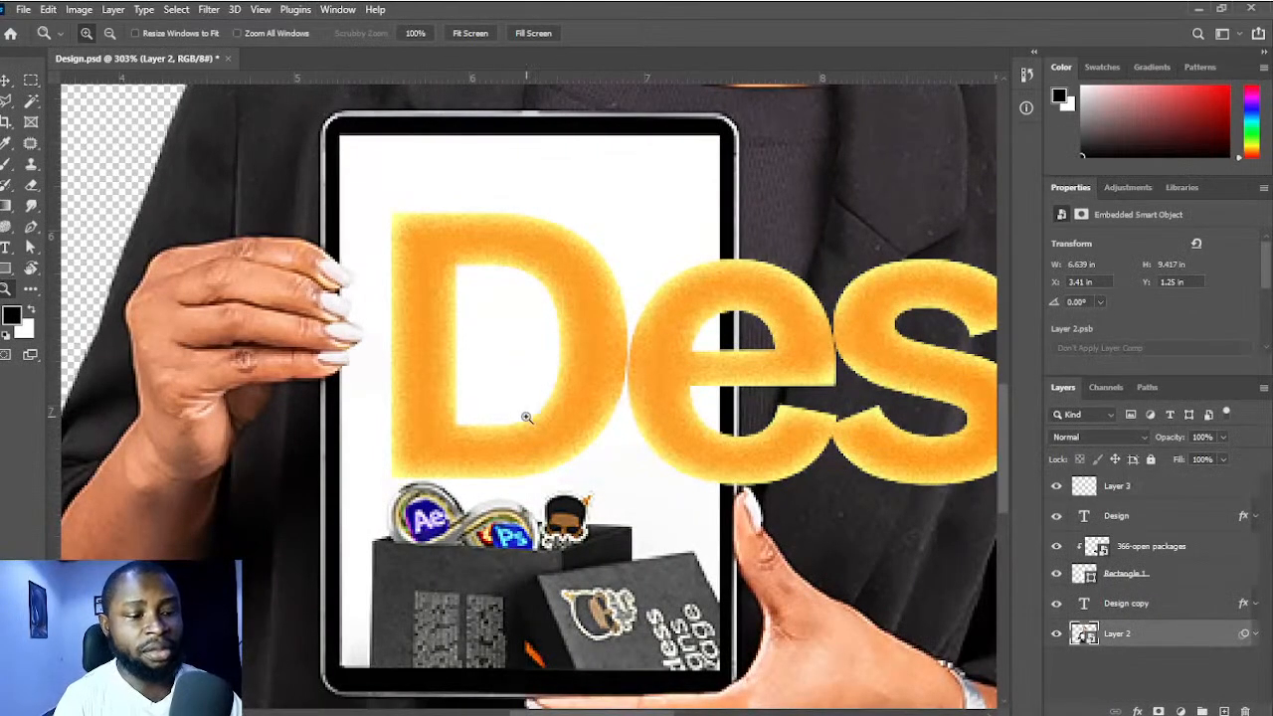
{"action": "key", "text": "ctrl+1"}
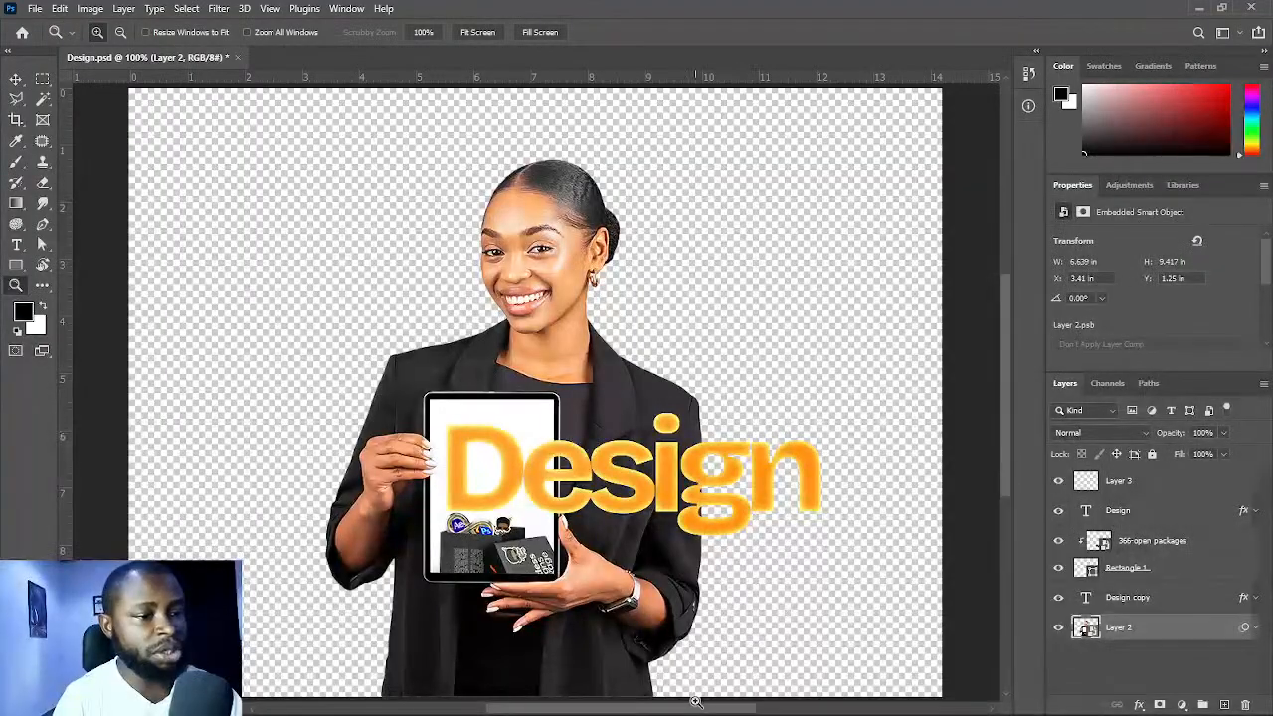
- Create a new 20 by 20 inch document at 300 pixels/inch in RGB Color with a white background
{"action": "left_click", "coordinate": [33, 8]}
{"action": "left_click", "coordinate": [46, 25]}
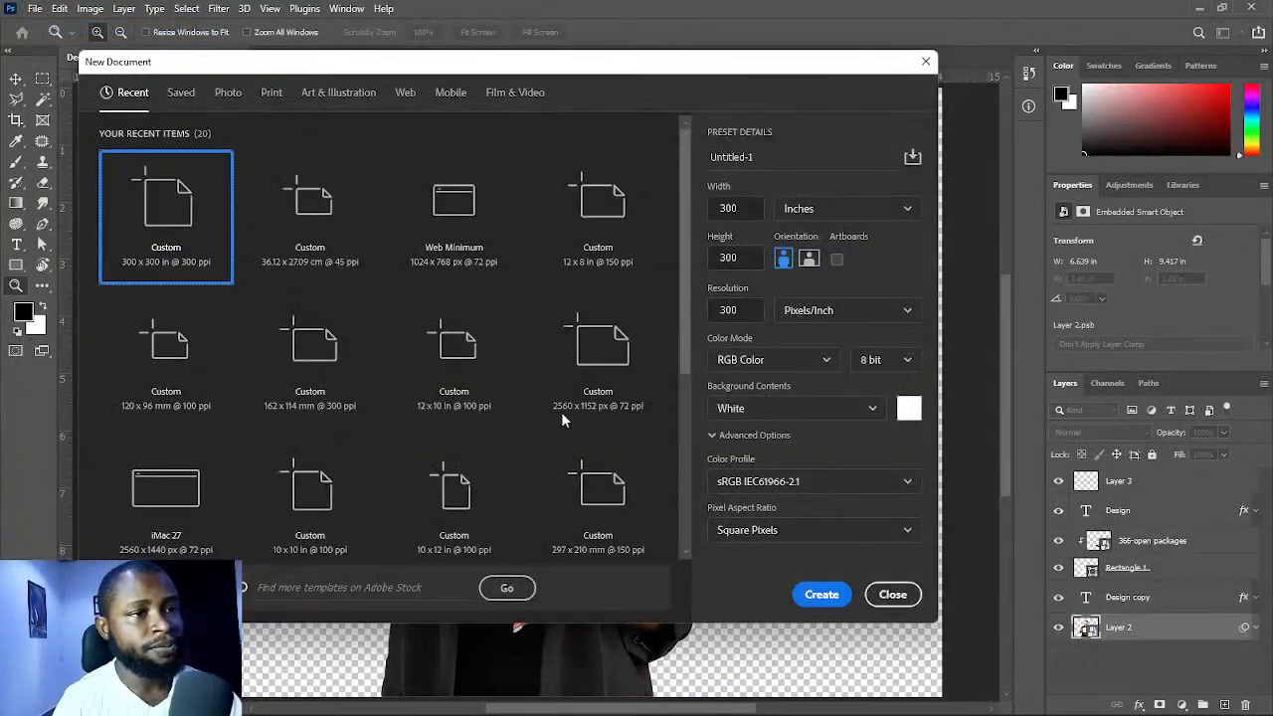
{"action": "left_click", "coordinate": [741, 207]}
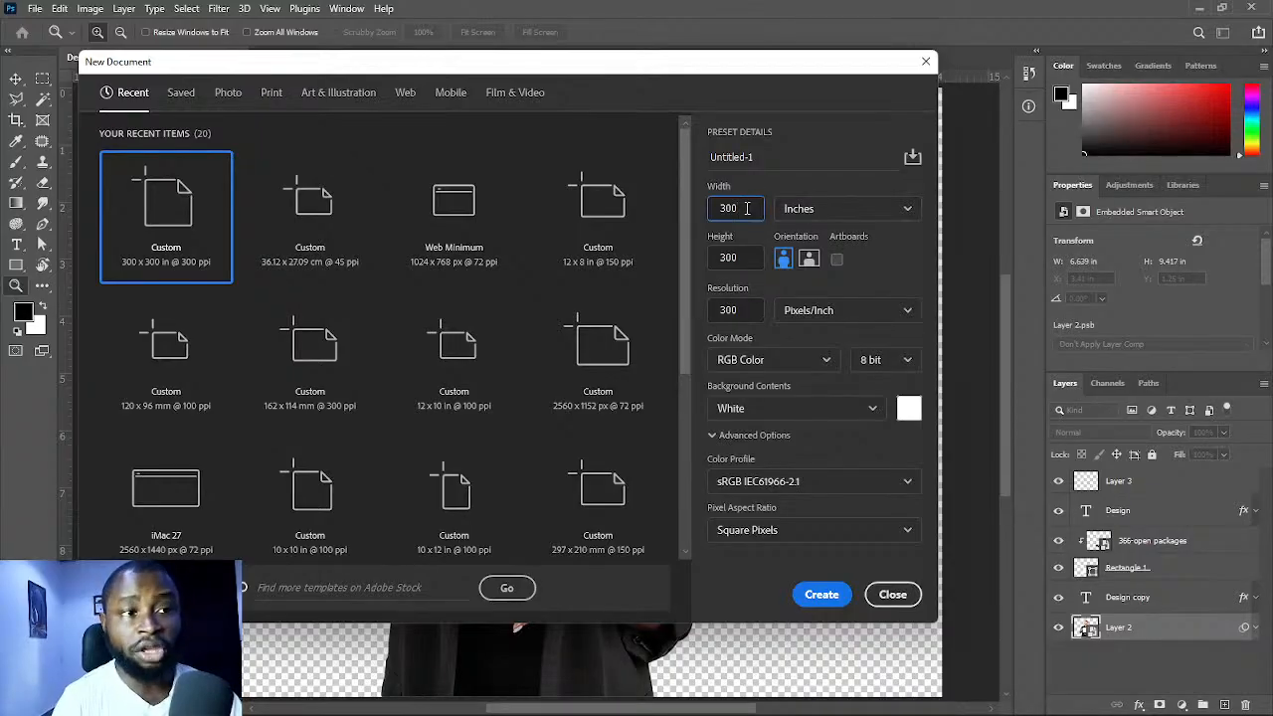
{"action": "left_click_drag", "start_coordinate": [744, 208], "coordinate": [710, 217]}
{"action": "type", "text": "20"}
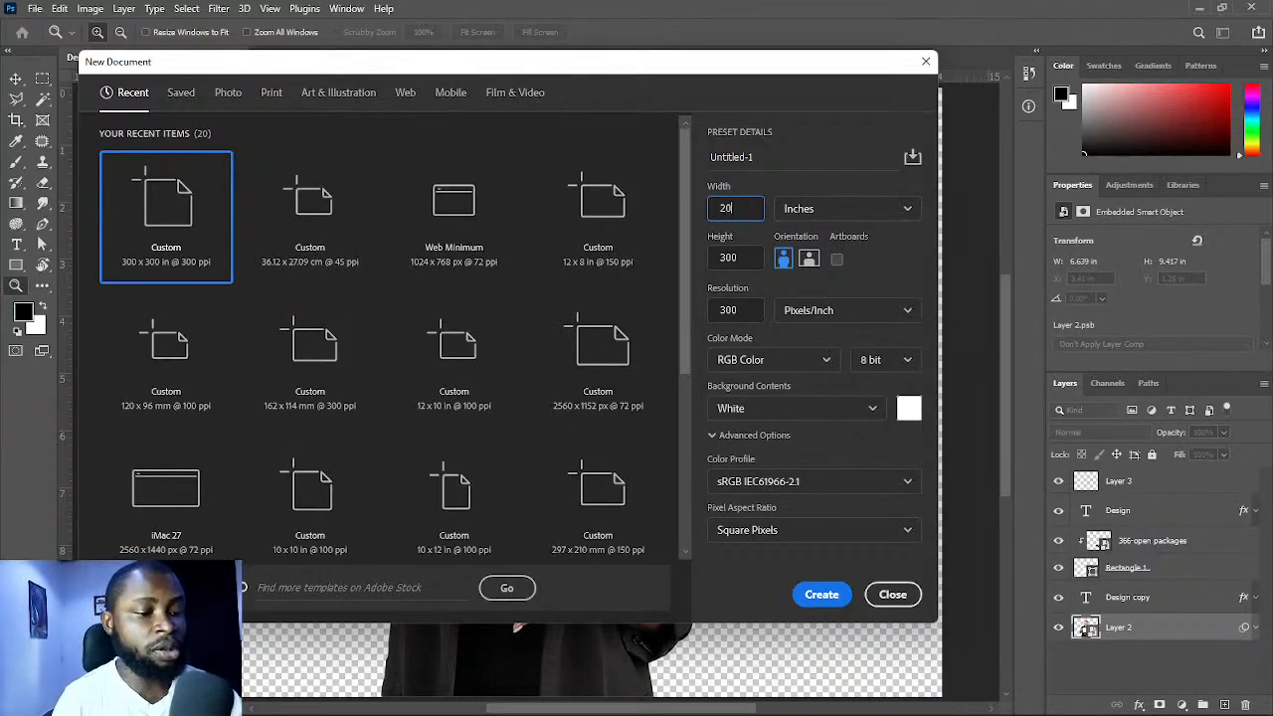
{"action": "left_click_drag", "start_coordinate": [746, 256], "coordinate": [709, 257]}
{"action": "type", "text": "20"}
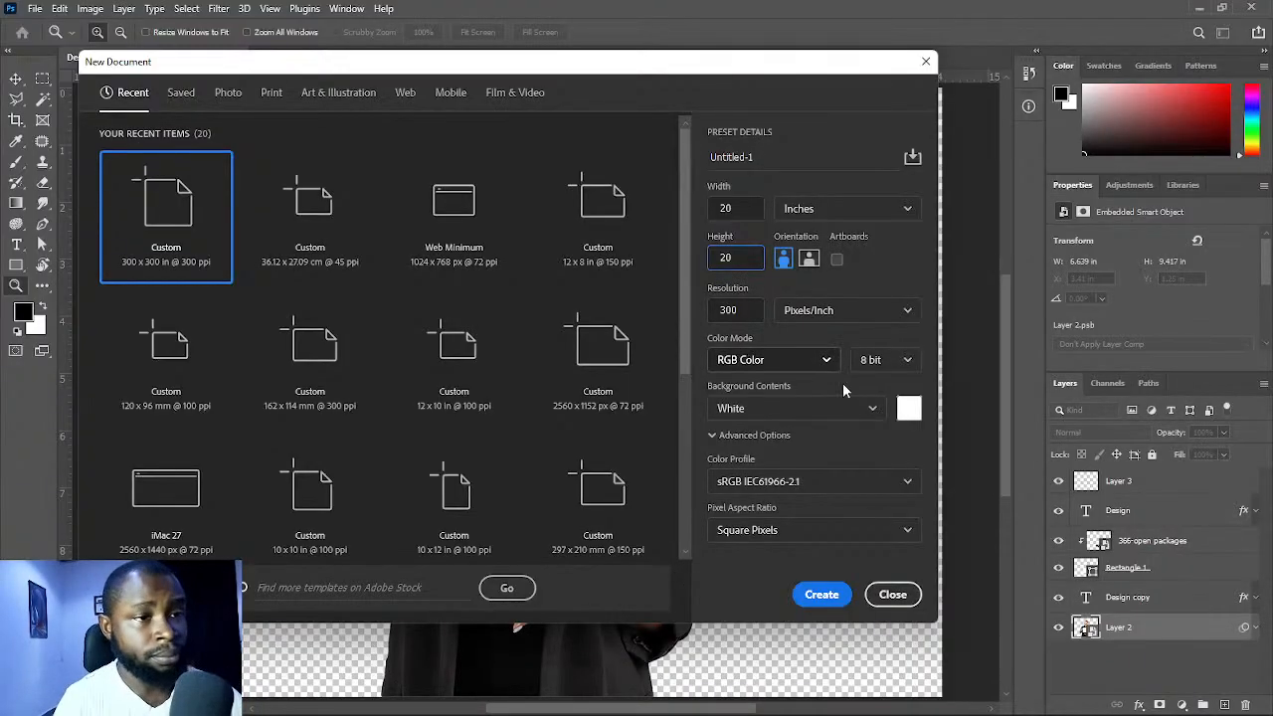
{"action": "left_click", "coordinate": [822, 595]}
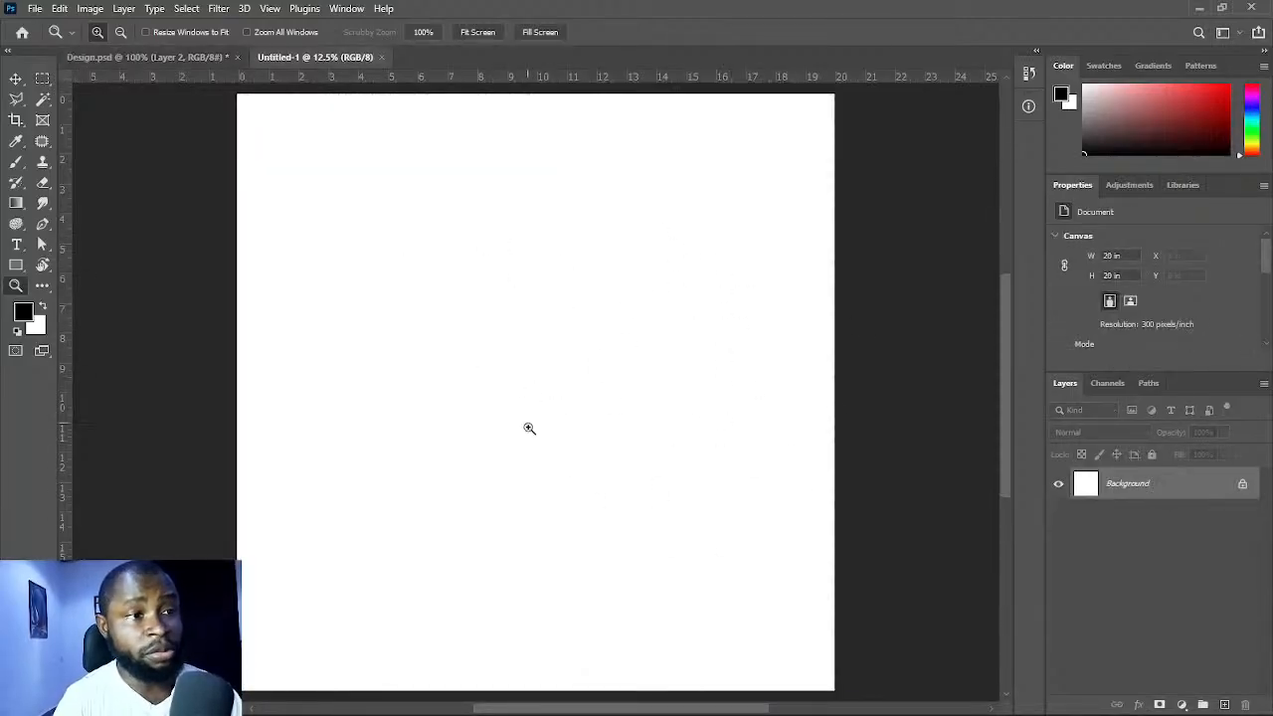
{"action": "left_click", "coordinate": [16, 78]}
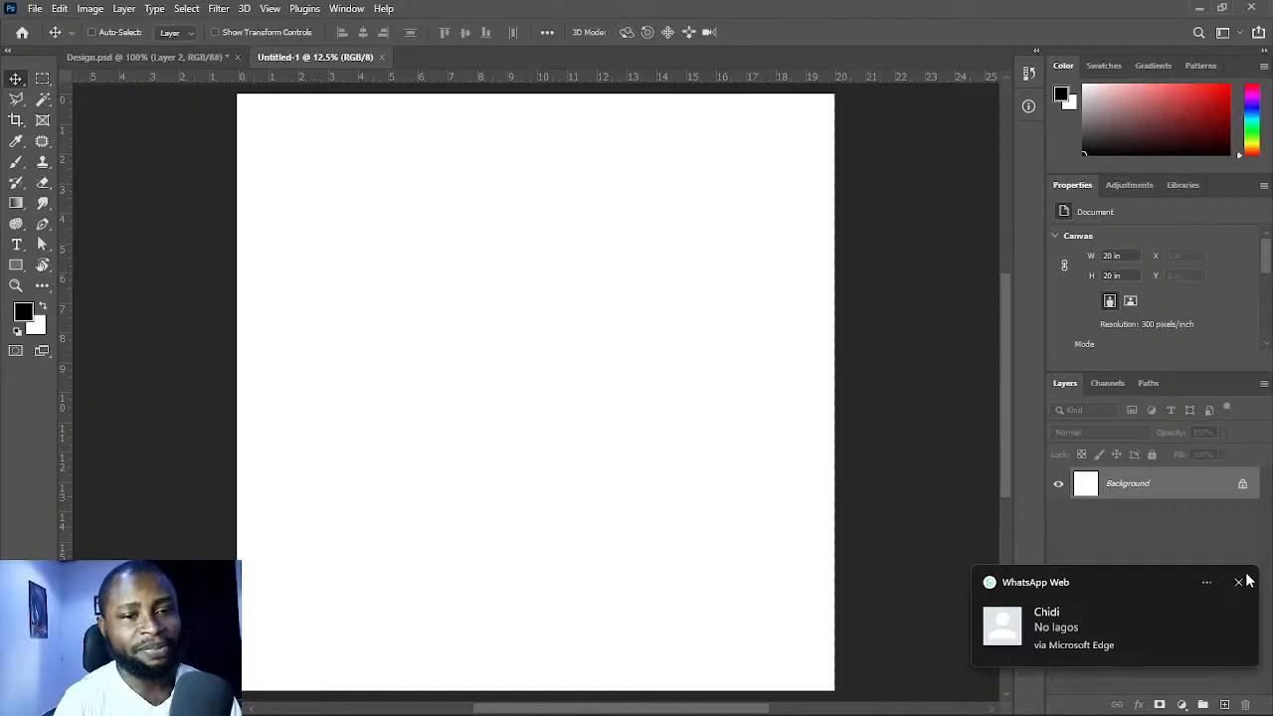
{"action": "left_click", "coordinate": [1244, 581]}
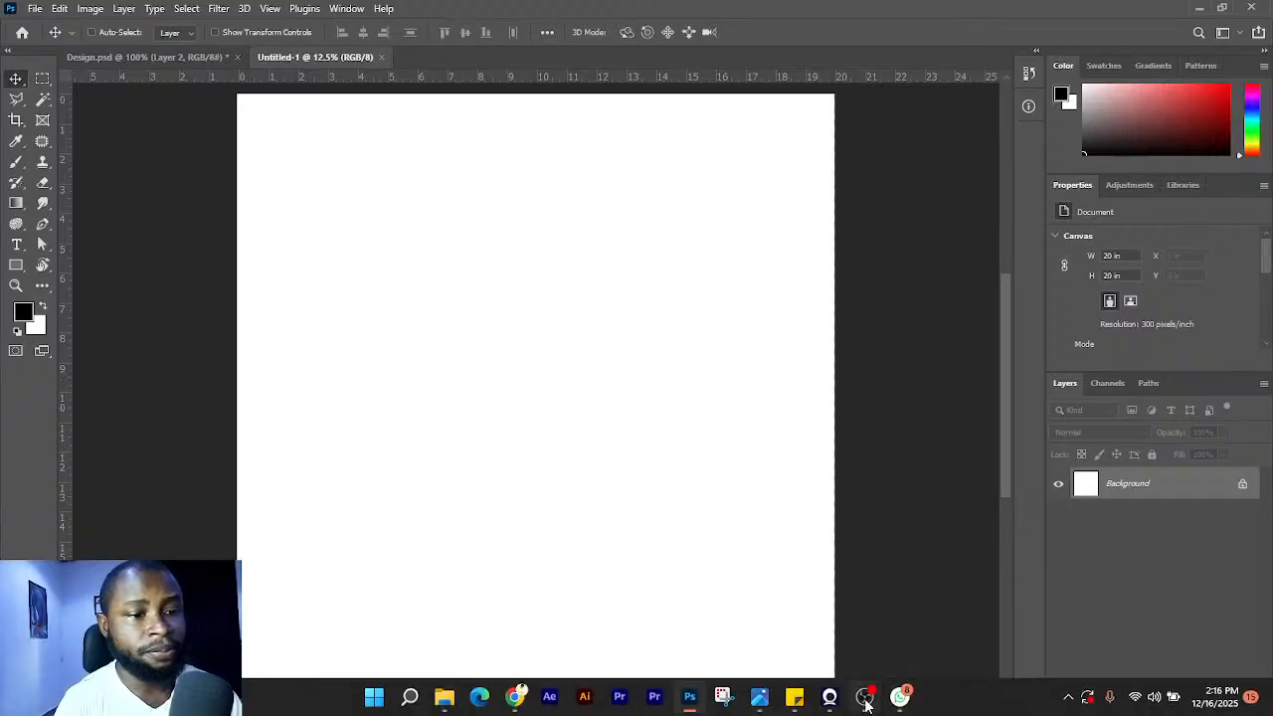
{"action": "left_click", "coordinate": [865, 697]}
{"action": "left_click", "coordinate": [301, 500]}
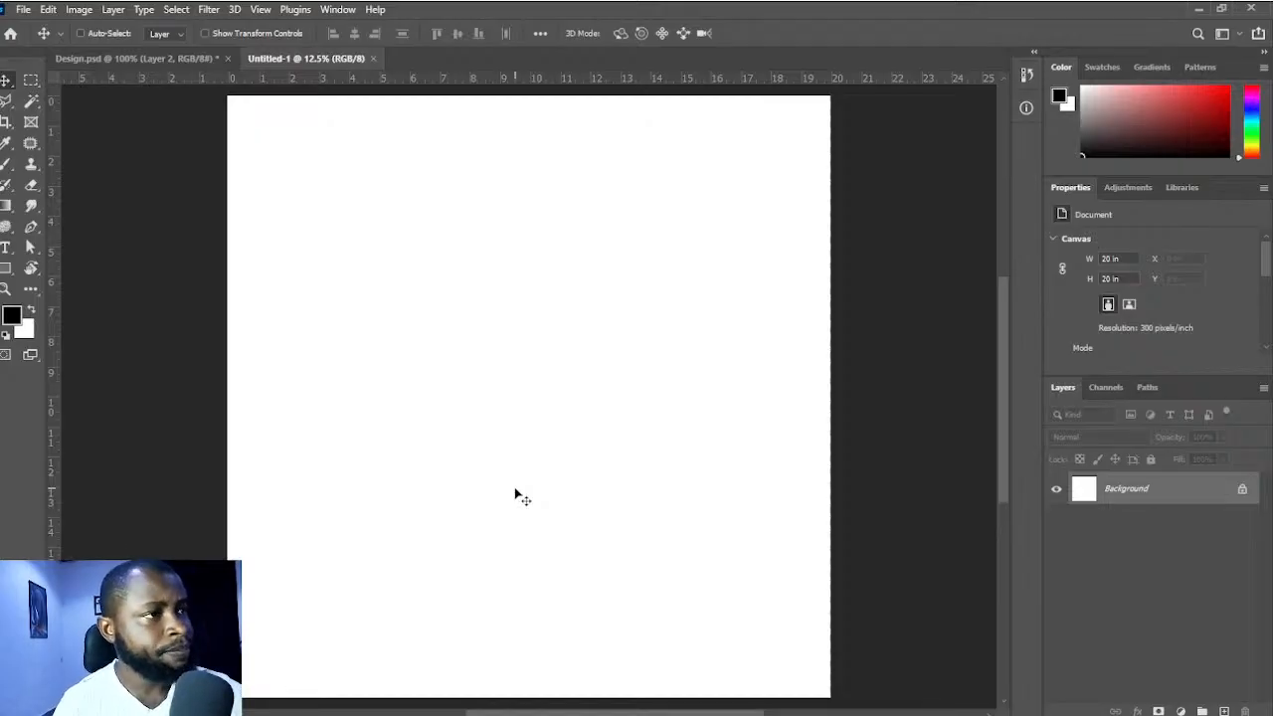
- Add the orange Bricolage Grotesque ExtraBold text "Sucscents" near the middle of the canvas, scaled up to about 186 pt
{"action": "left_click", "coordinate": [7, 249]}
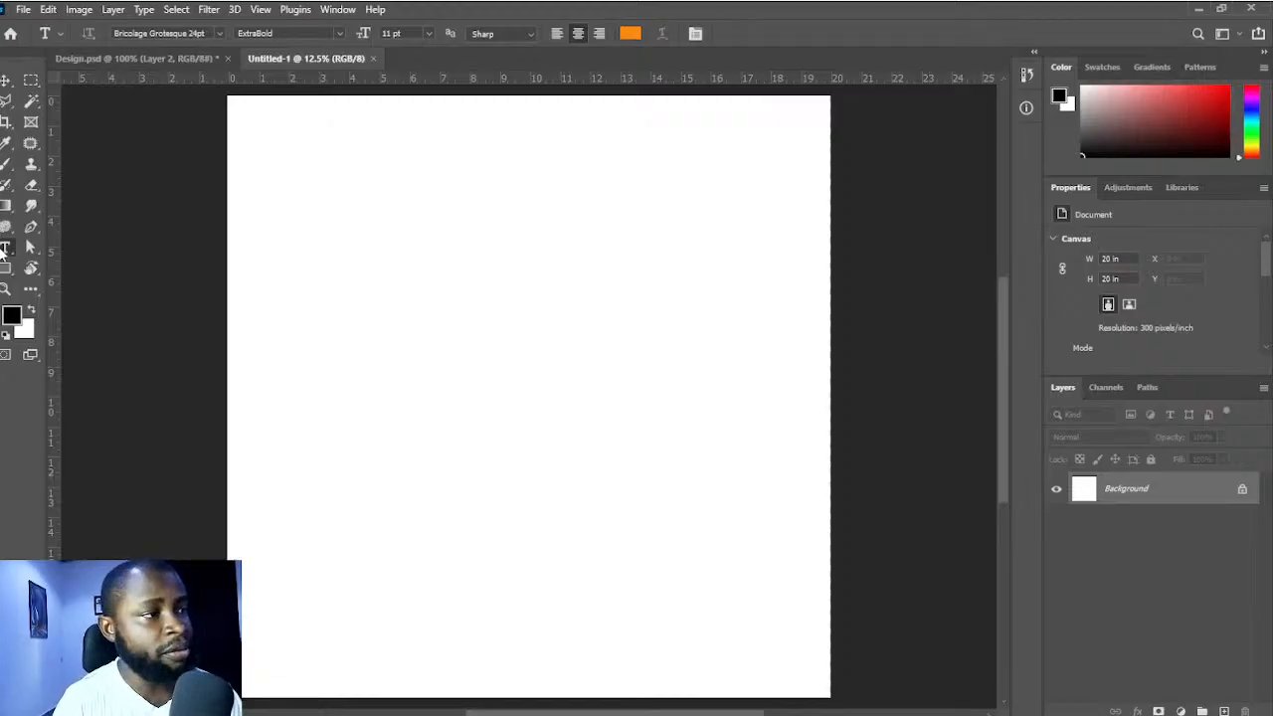
{"action": "left_click", "coordinate": [340, 373]}
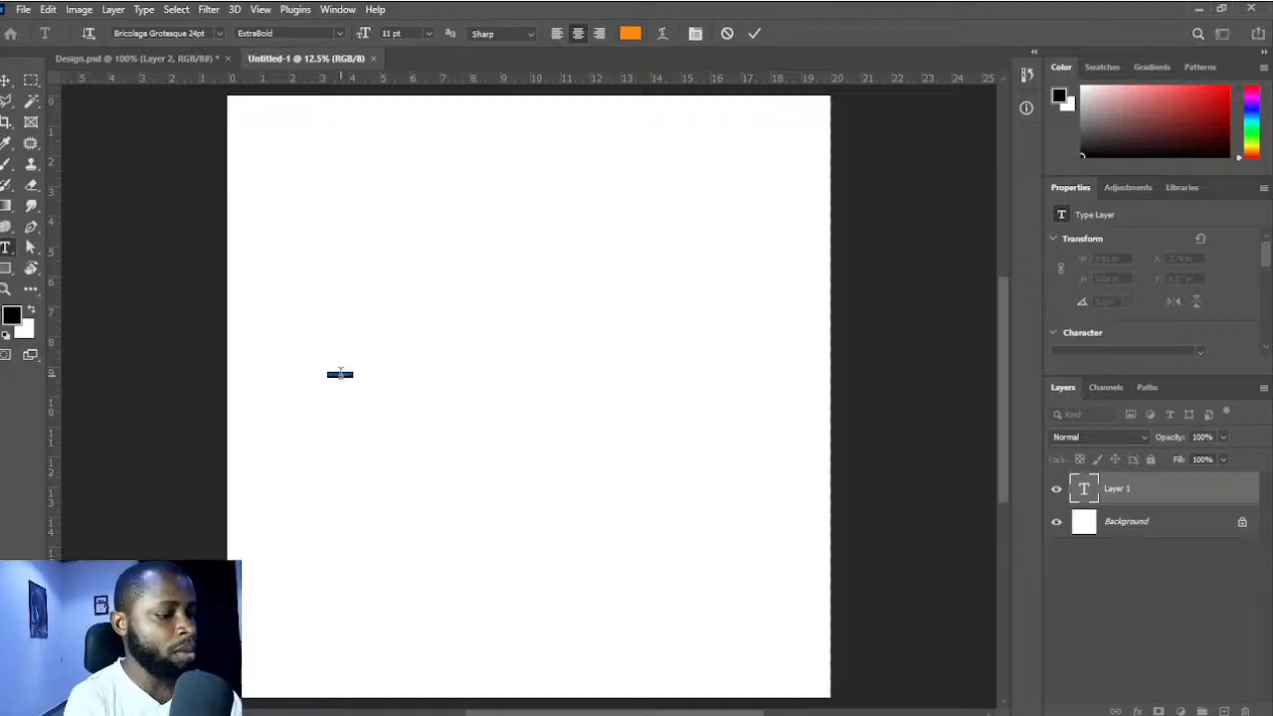
{"action": "key", "text": "BackSpace"}
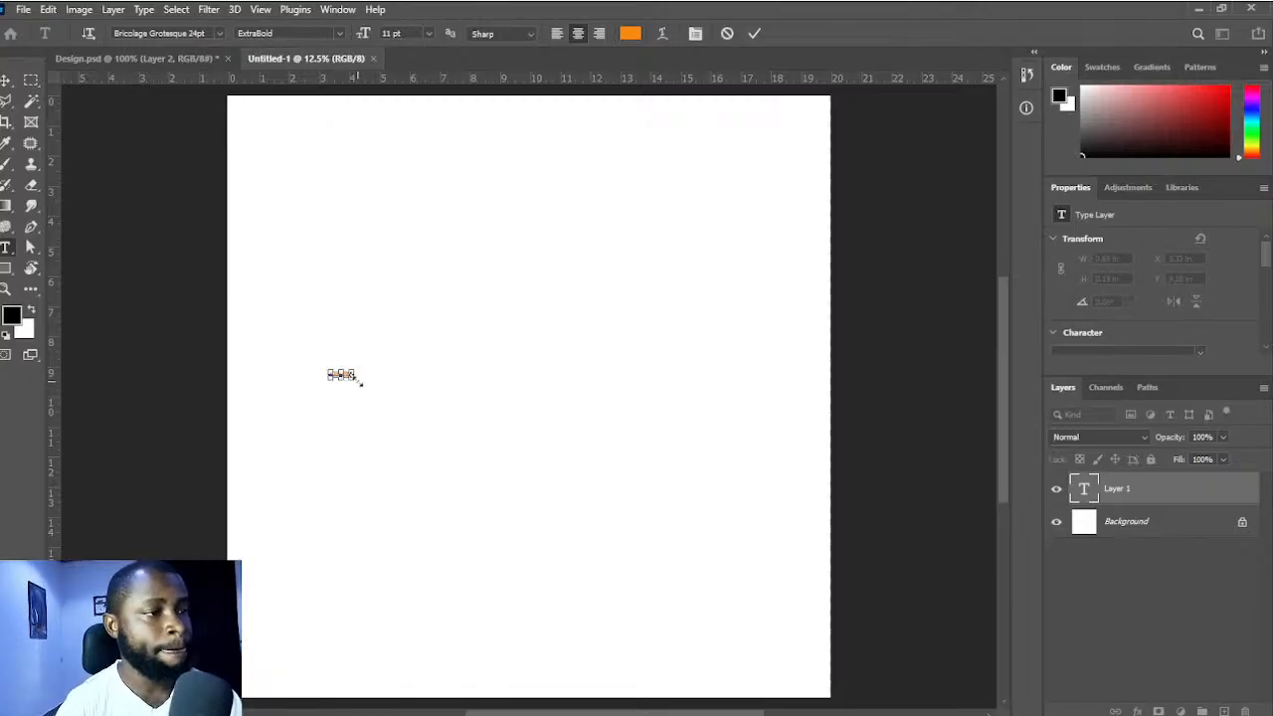
{"action": "left_click_drag", "start_coordinate": [330, 374], "coordinate": [683, 465]}
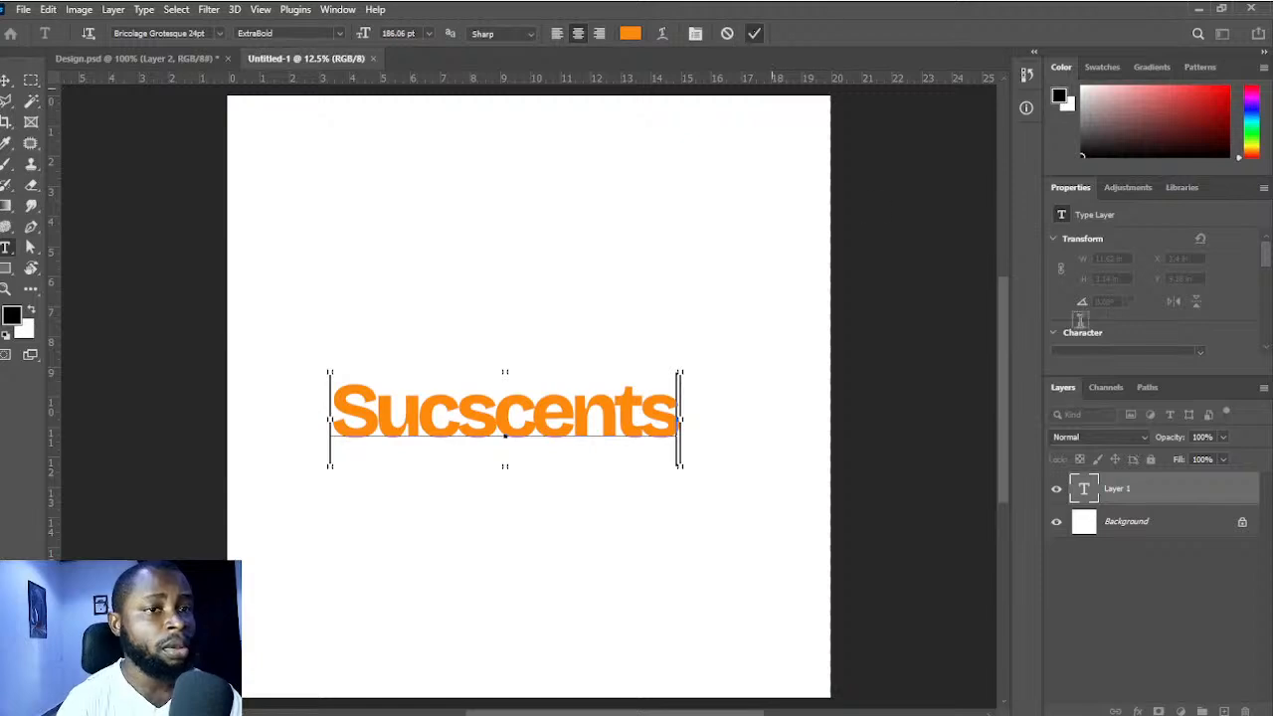
{"action": "left_click", "coordinate": [755, 33]}
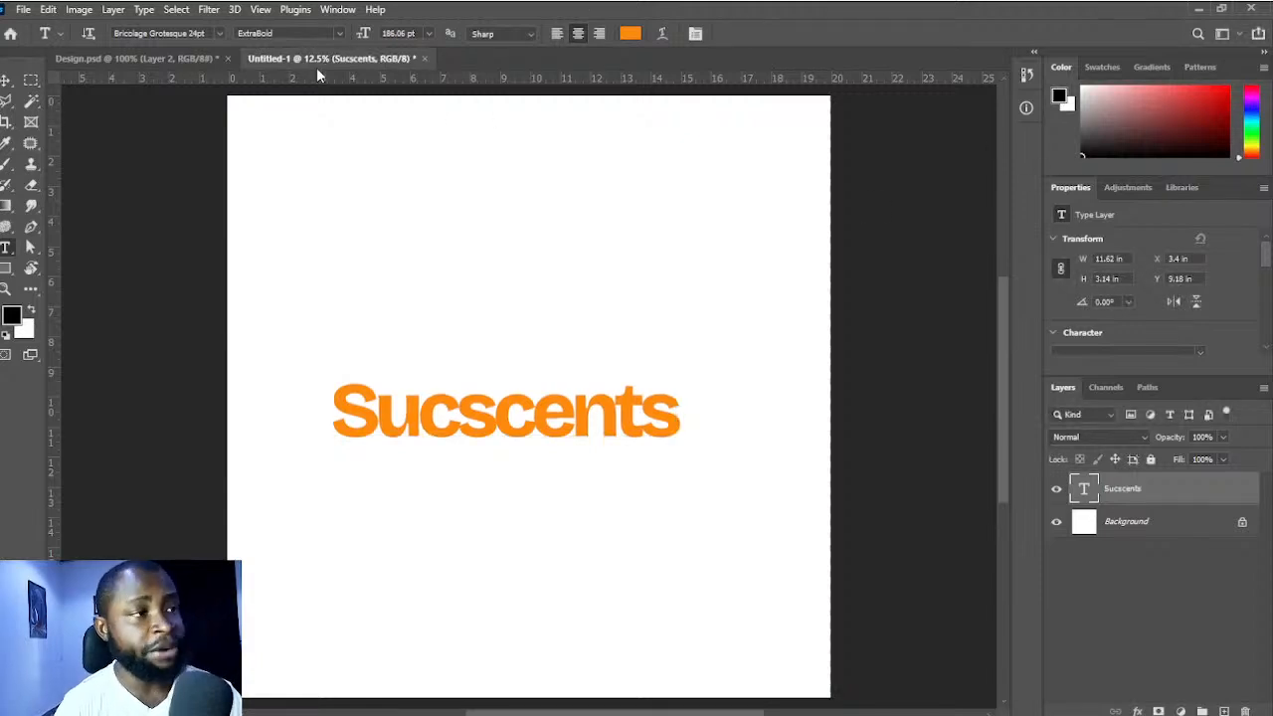
- Capitalize the second "s" so the text reads "SucScents", and move it down below the middle of the canvas
{"action": "left_click_drag", "start_coordinate": [495, 423], "coordinate": [460, 423]}
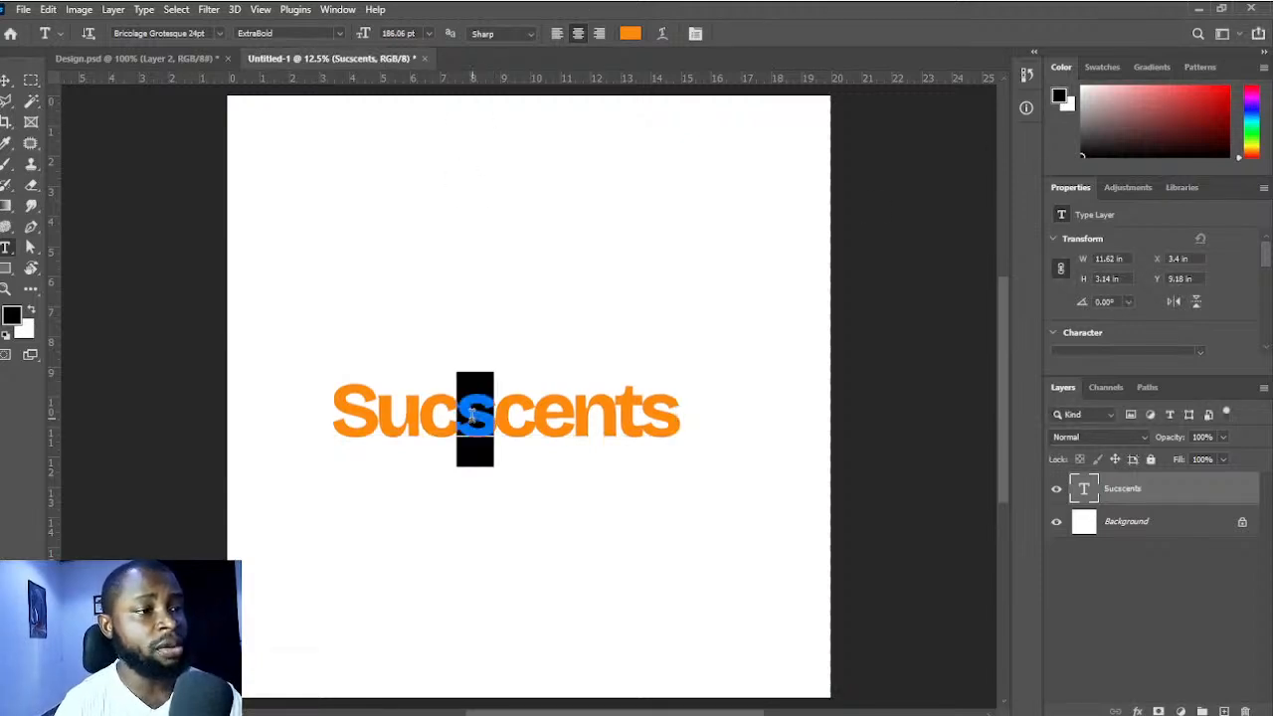
{"action": "type", "text": "C"}
{"action": "key", "text": "BackSpace"}
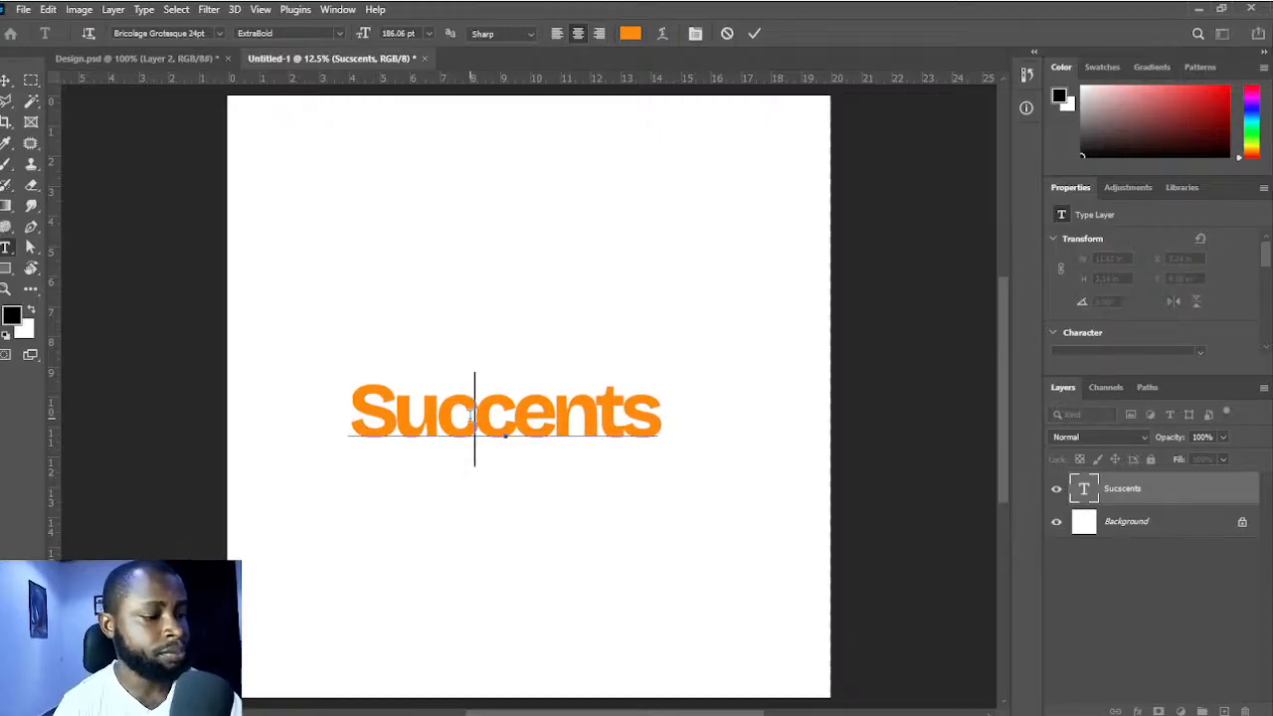
{"action": "type", "text": "S"}
{"action": "left_click", "coordinate": [754, 33]}
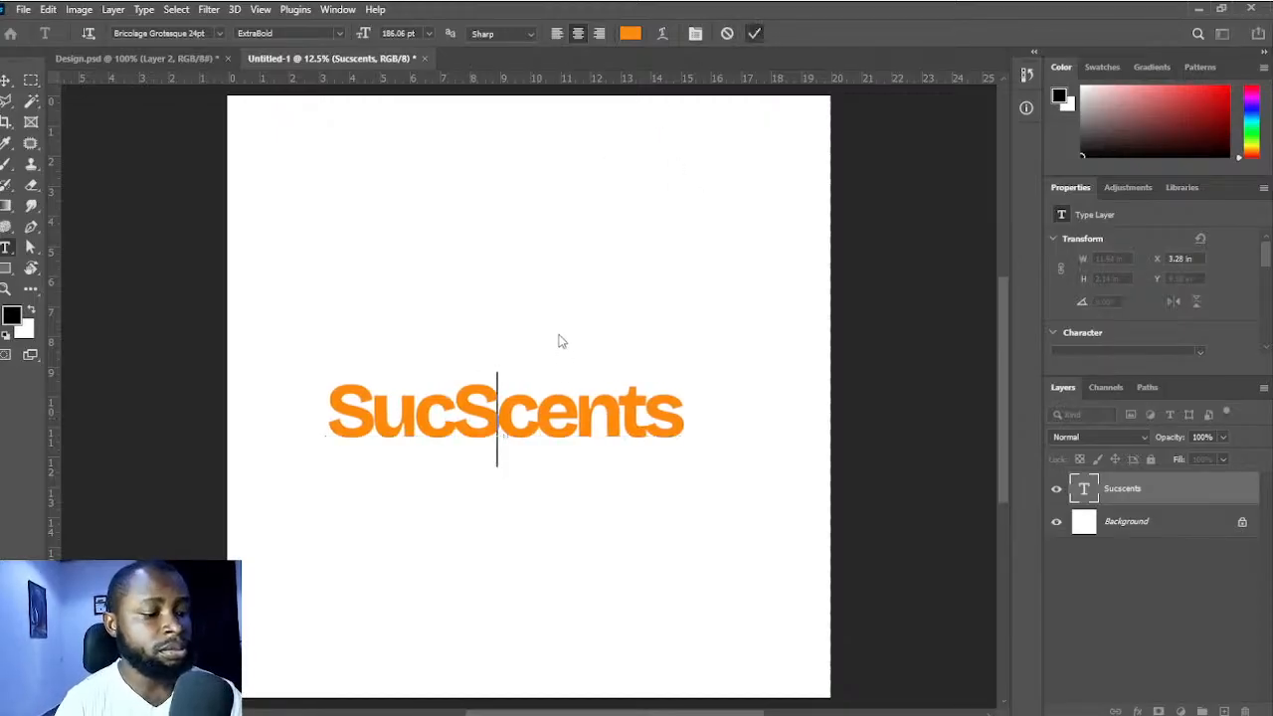
{"action": "key", "text": "v"}
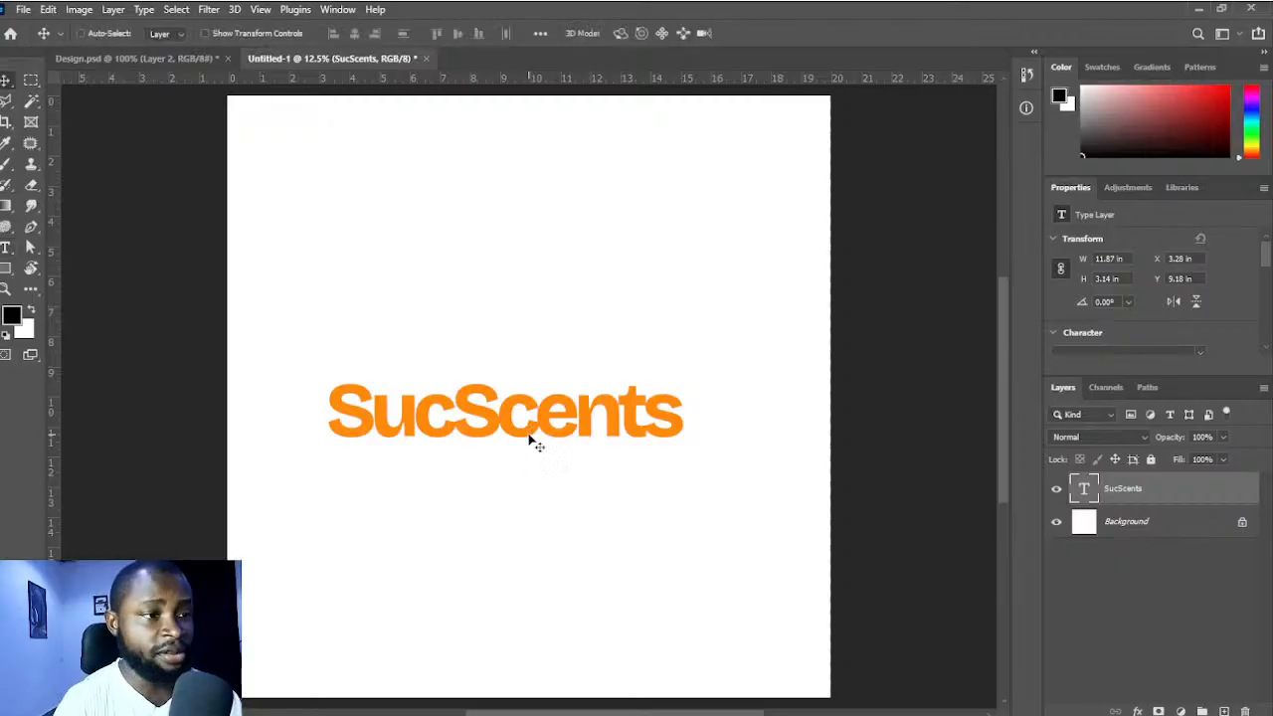
{"action": "left_click_drag", "start_coordinate": [504, 424], "coordinate": [535, 530]}
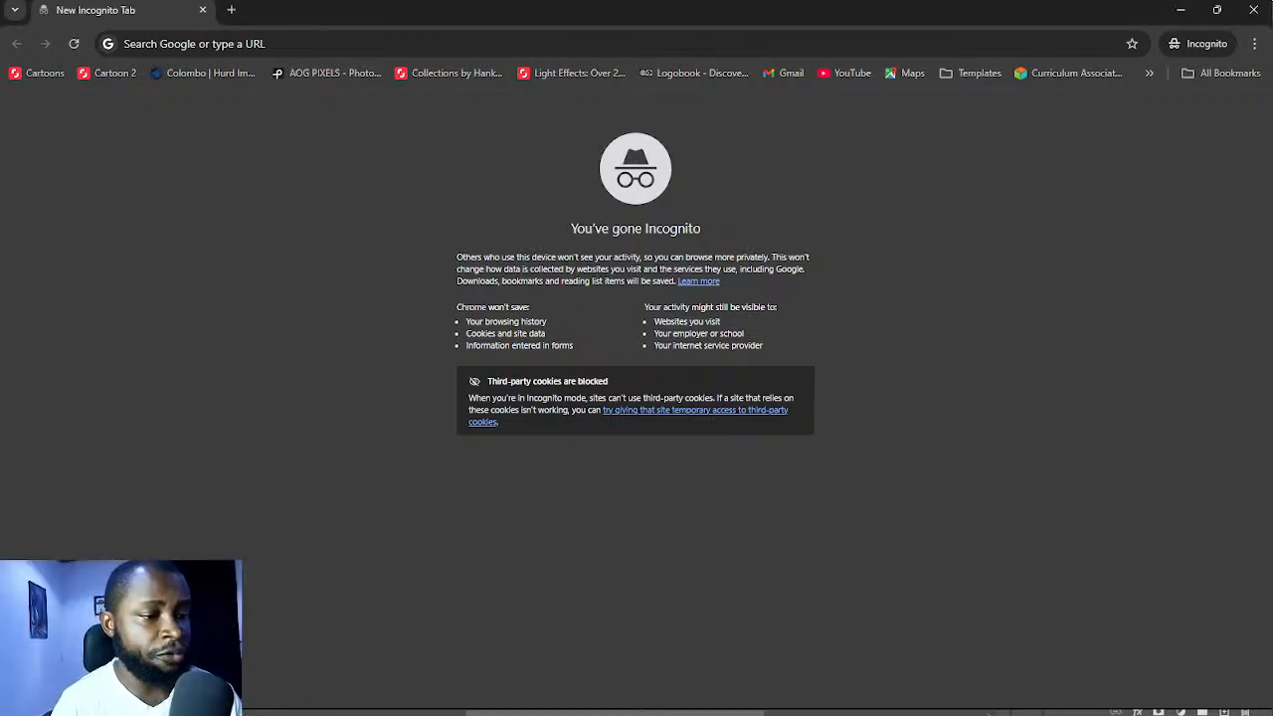
- Search Google for "fragrance icons" in the incognito browser window
{"action": "left_click", "coordinate": [235, 41]}
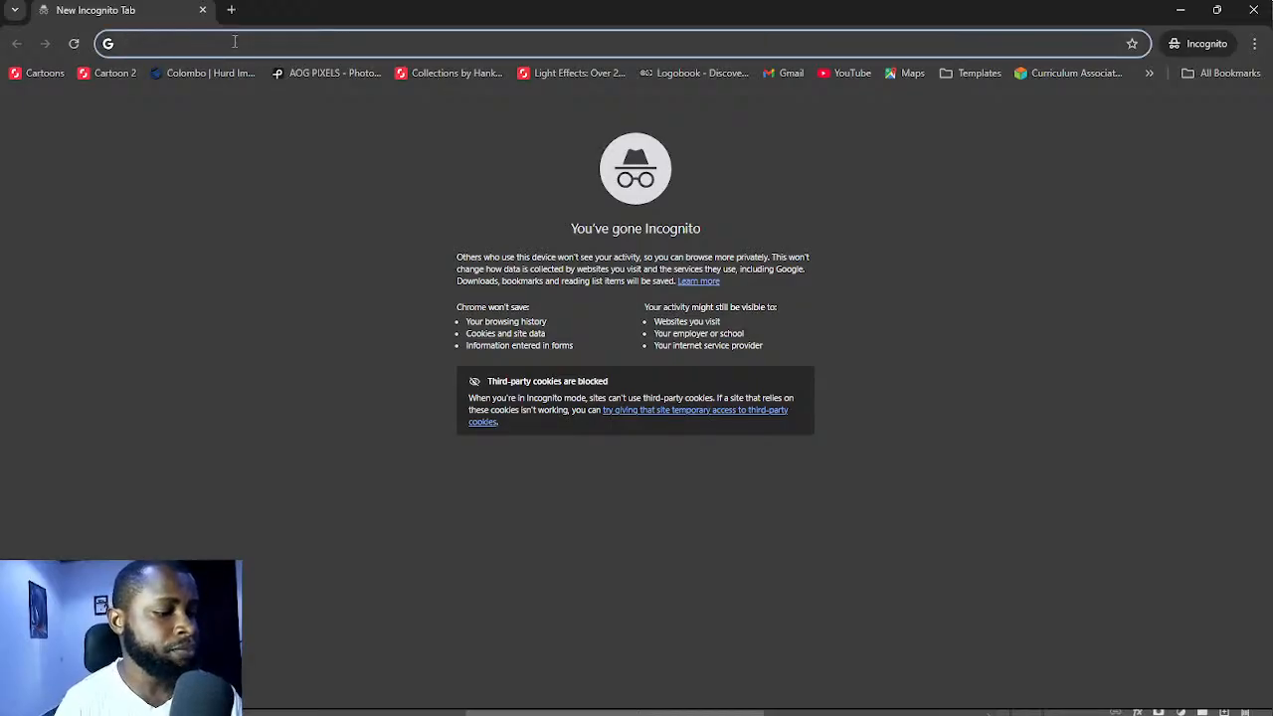
{"action": "type", "text": "fragran"}
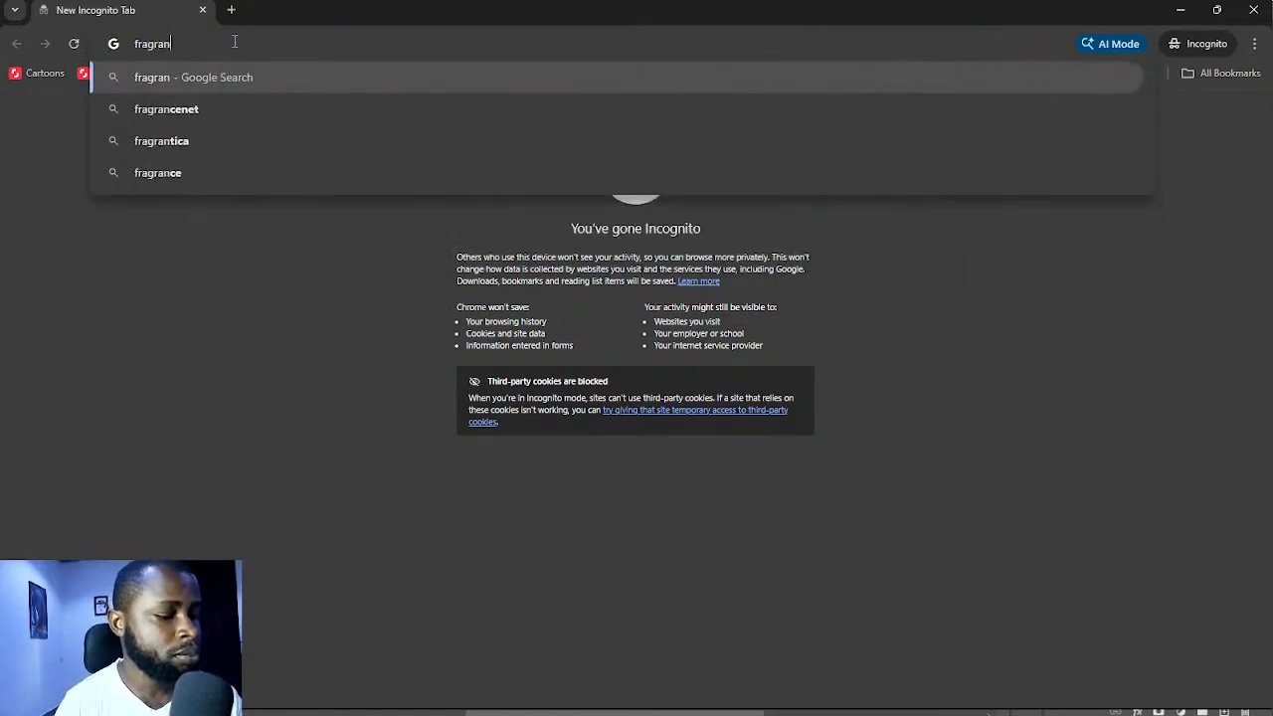
{"action": "type", "text": "ce ico"}
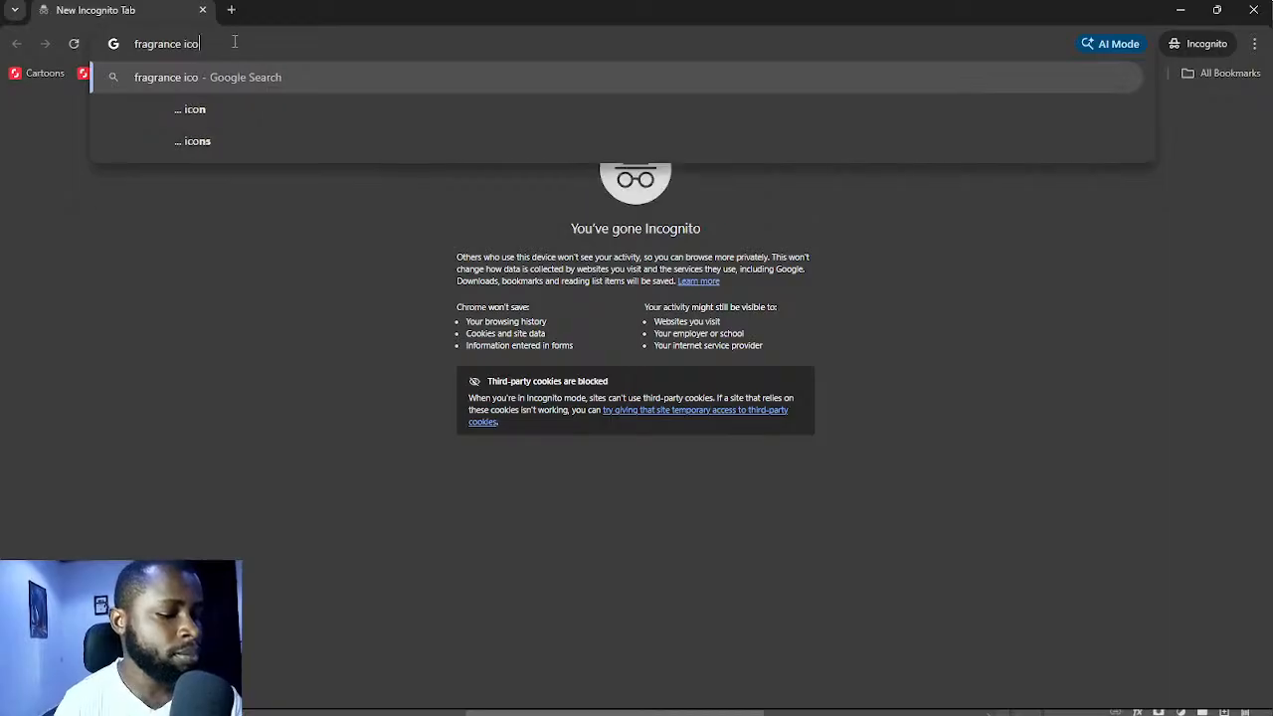
{"action": "type", "text": "ns"}
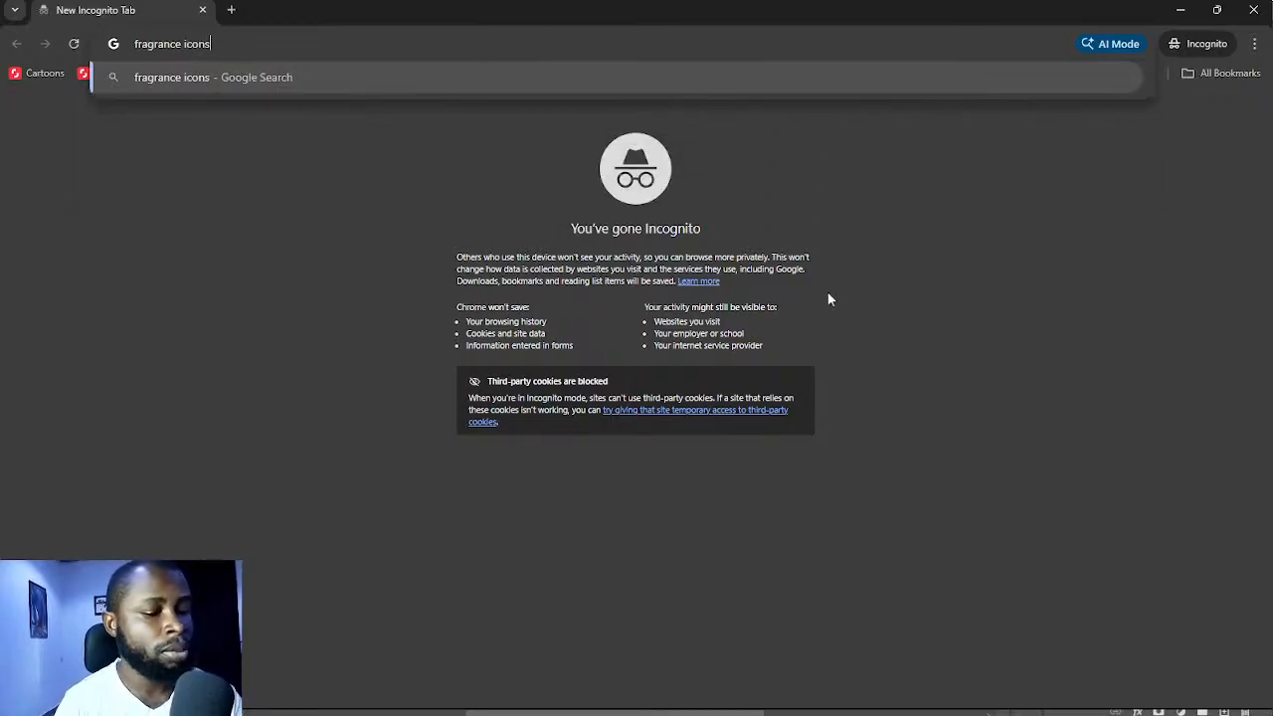
{"action": "key", "text": "Return"}
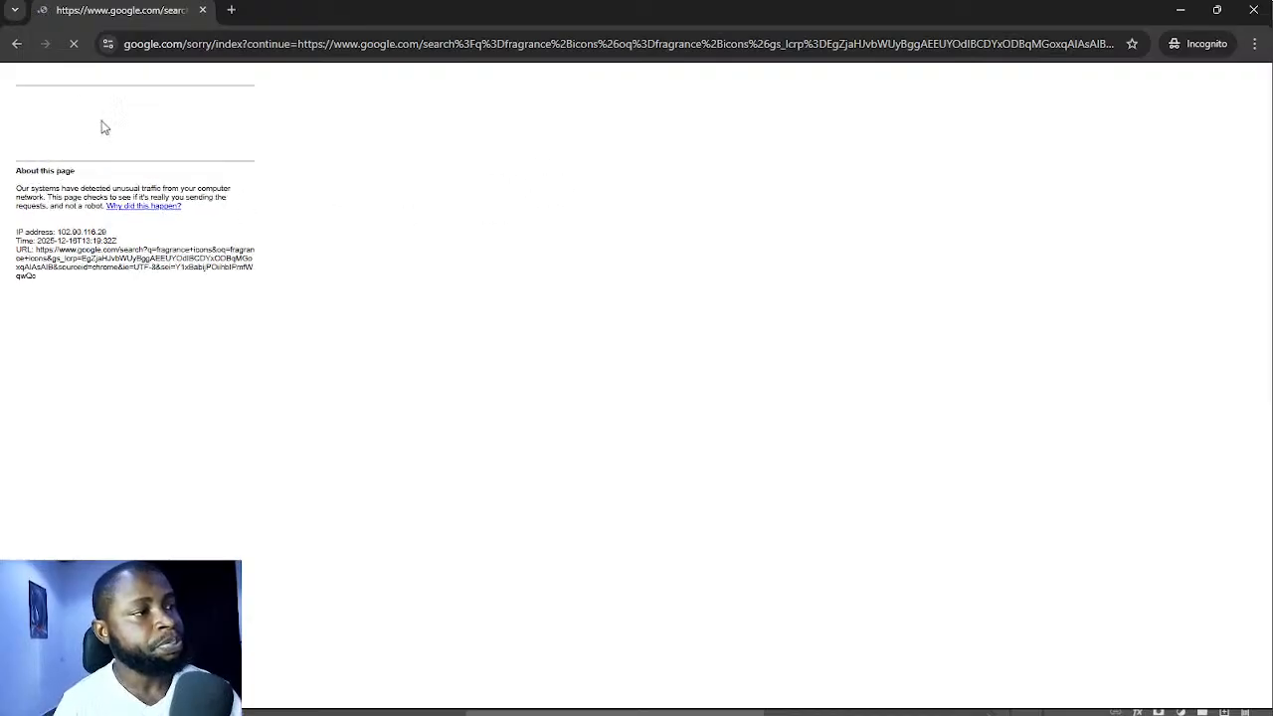
- Complete the robot check by selecting the images with bridges and verifying the selection
{"action": "left_click", "coordinate": [30, 125]}
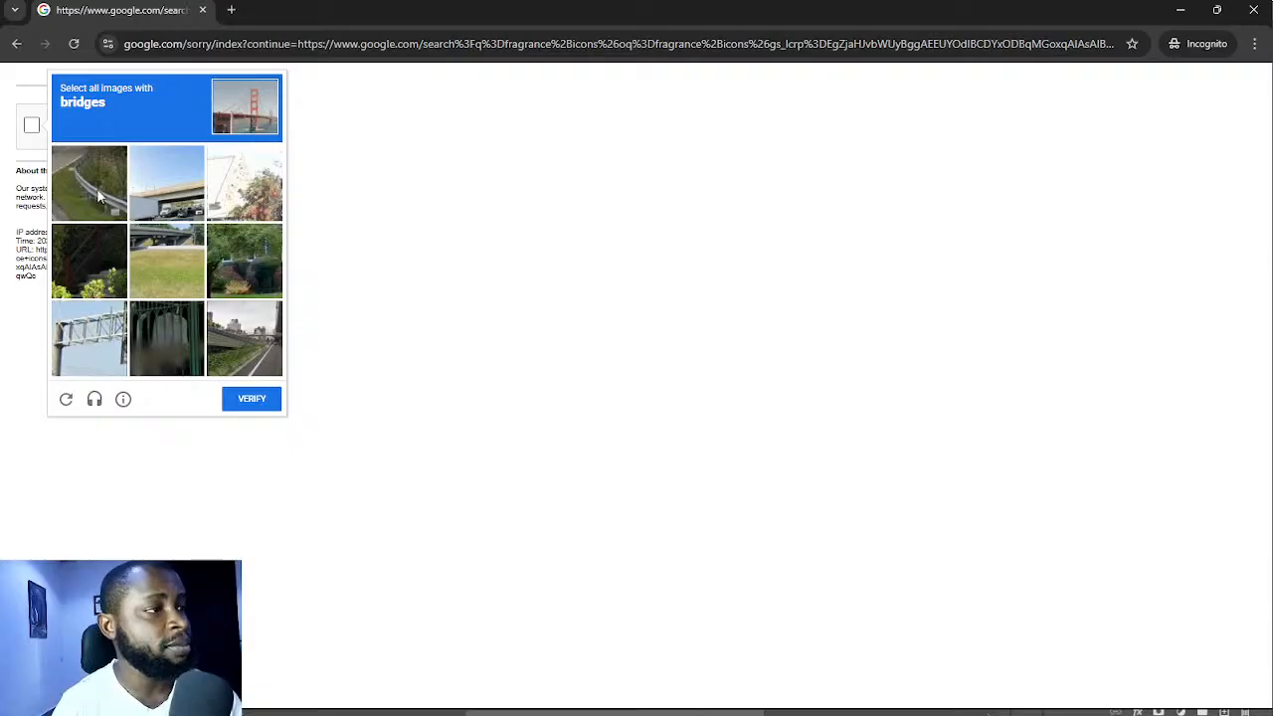
{"action": "left_click", "coordinate": [97, 189]}
{"action": "left_click", "coordinate": [113, 198]}
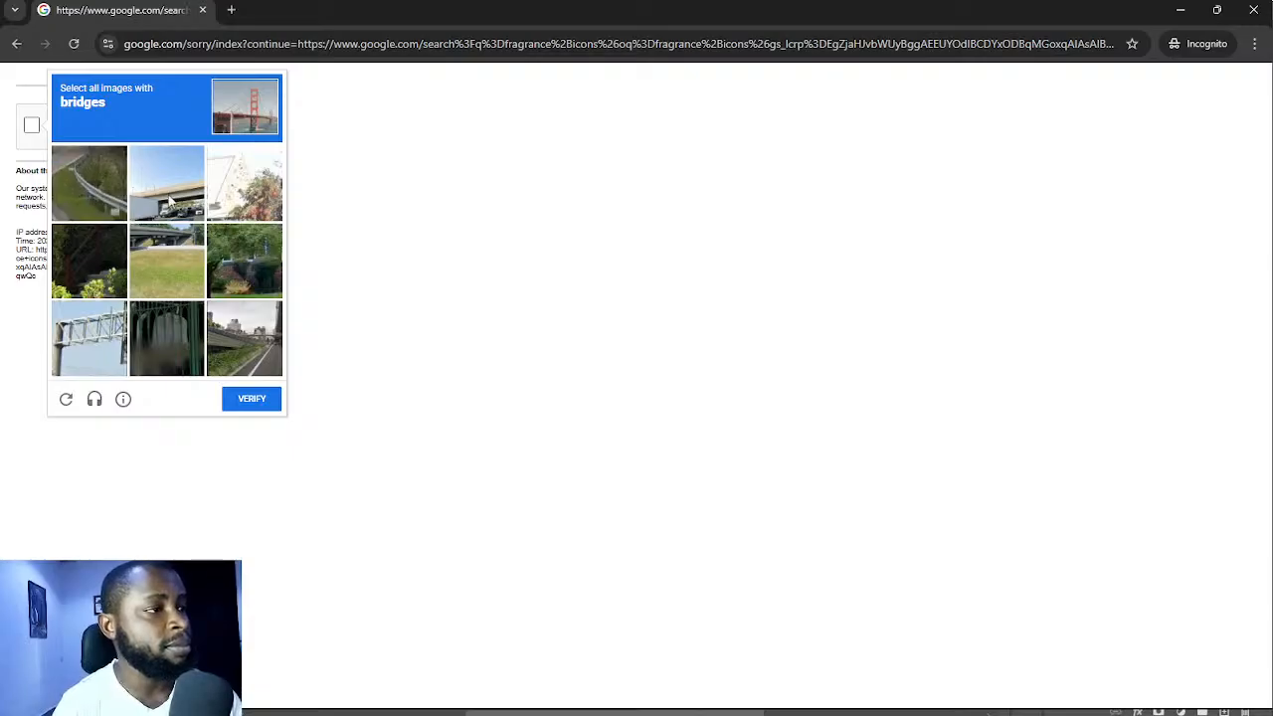
{"action": "left_click", "coordinate": [171, 201]}
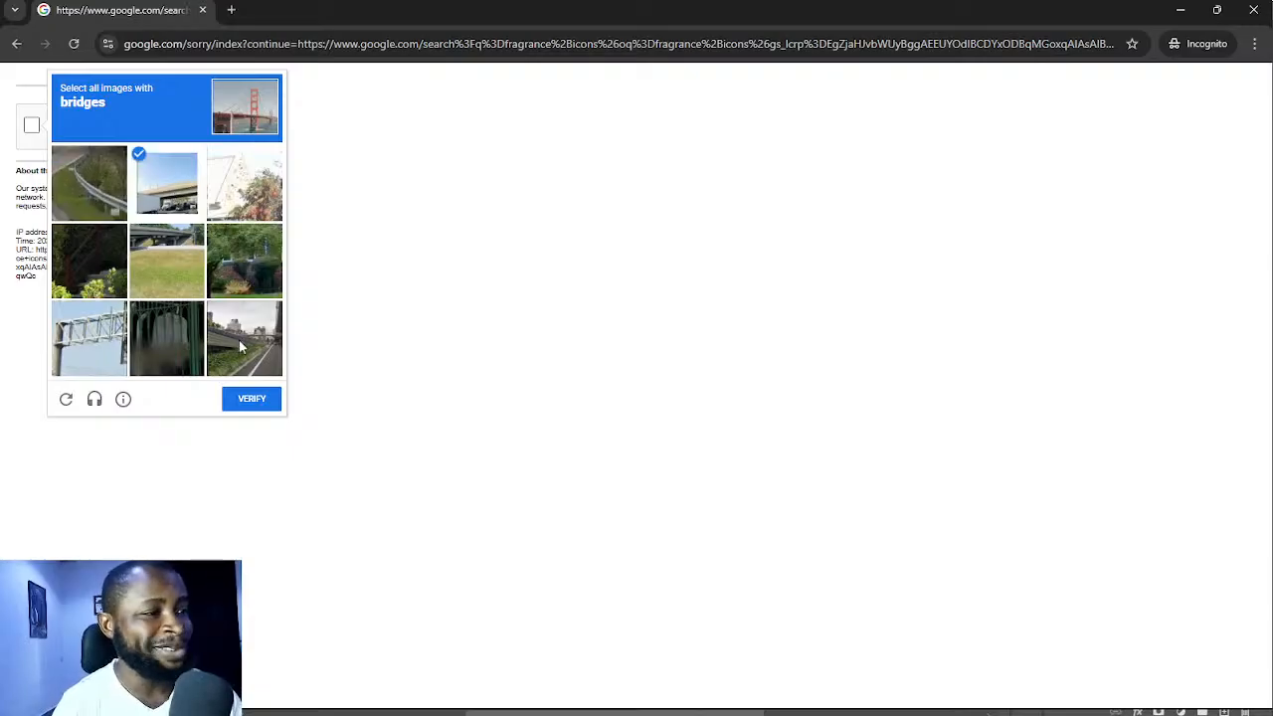
{"action": "left_click", "coordinate": [169, 246]}
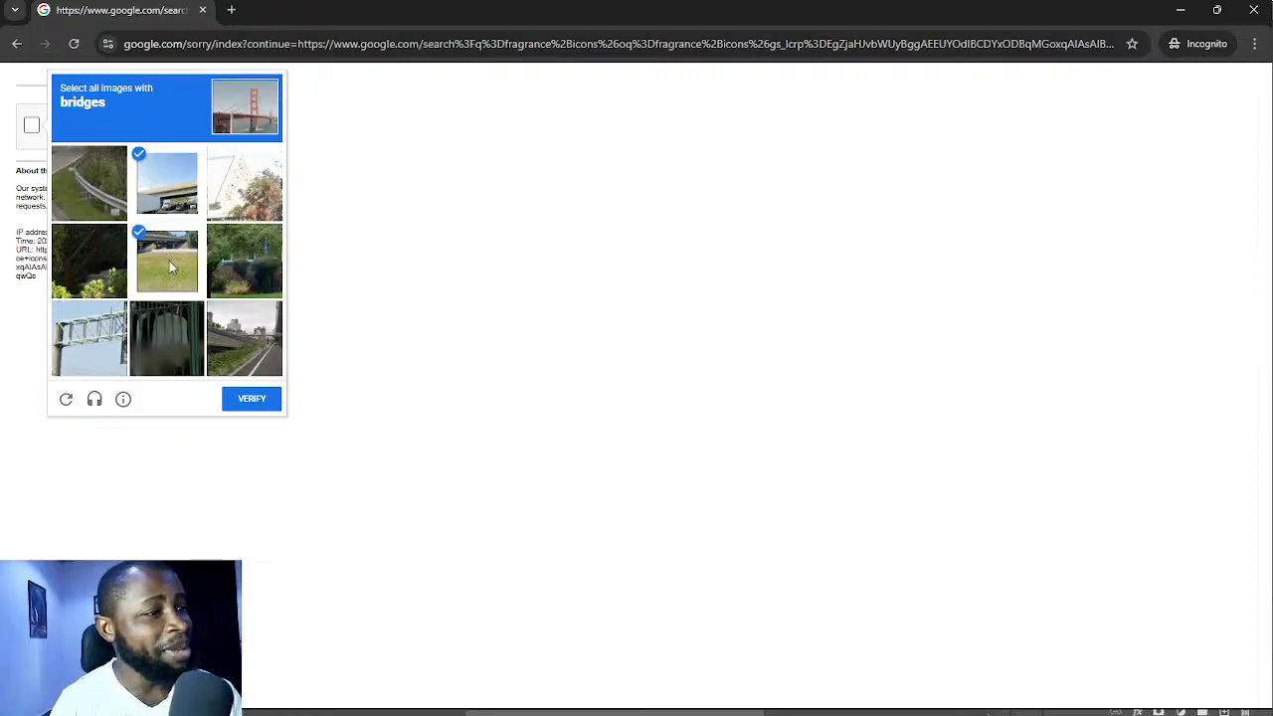
{"action": "left_click", "coordinate": [241, 347]}
{"action": "left_click", "coordinate": [259, 401]}
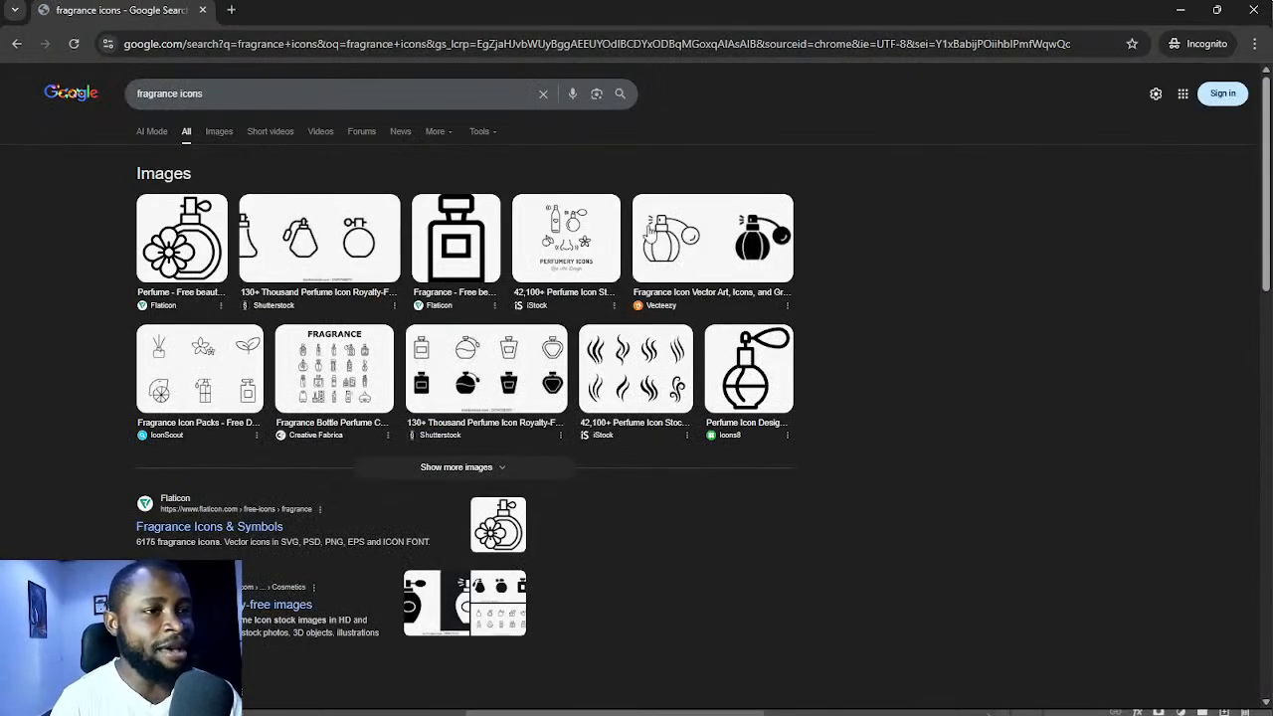
- Show the image results and save Vecteezy's round perfume atomizer icon as suc.jpg
{"action": "left_click", "coordinate": [220, 133]}
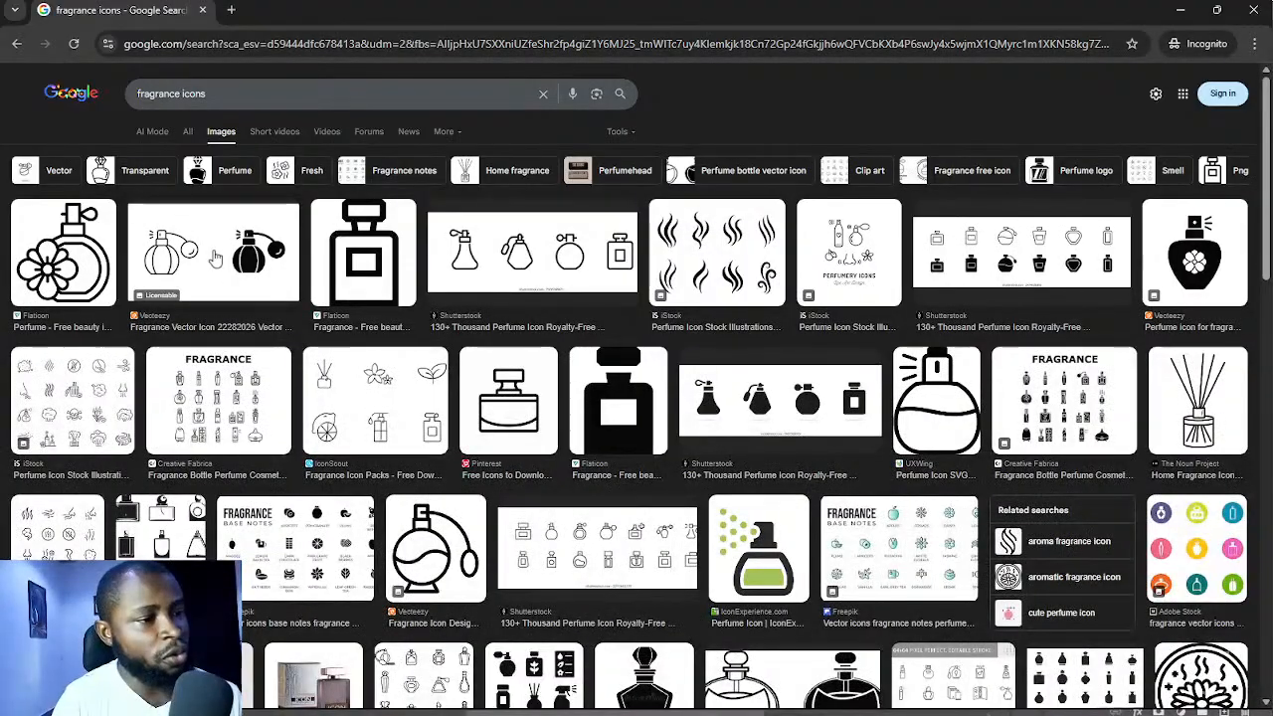
{"action": "left_click", "coordinate": [444, 563]}
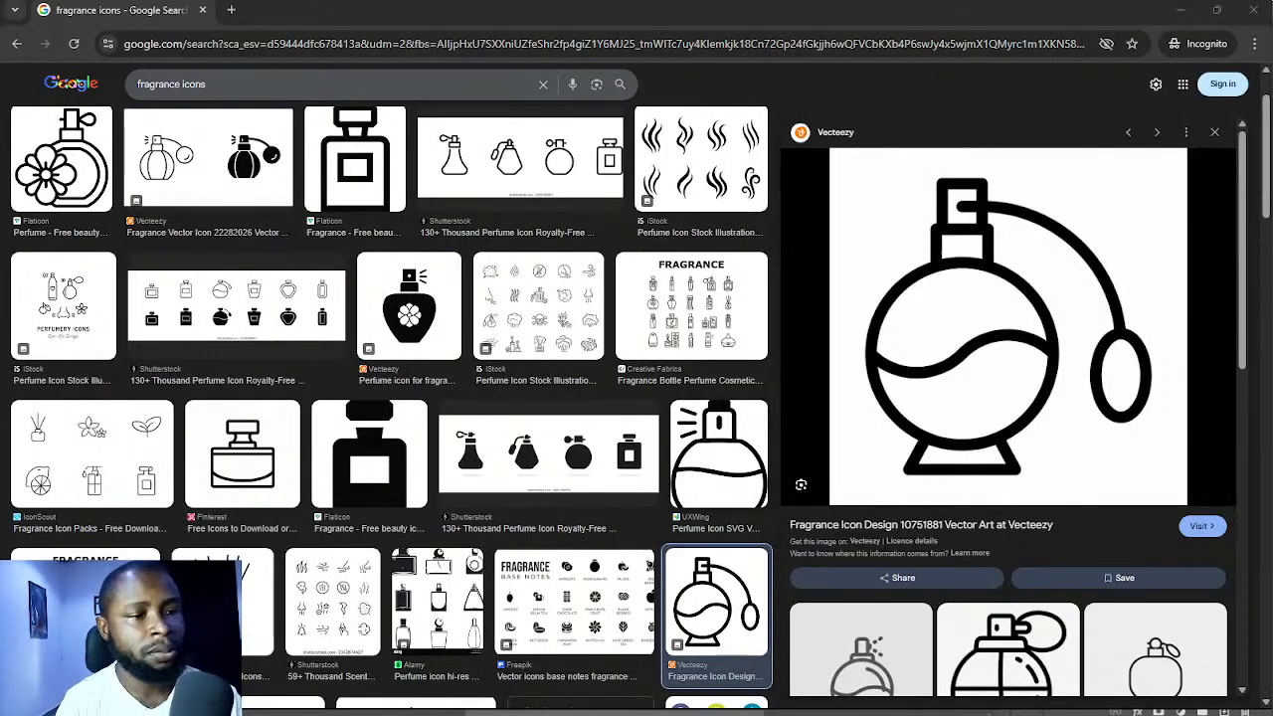
{"action": "left_click", "coordinate": [1015, 580]}
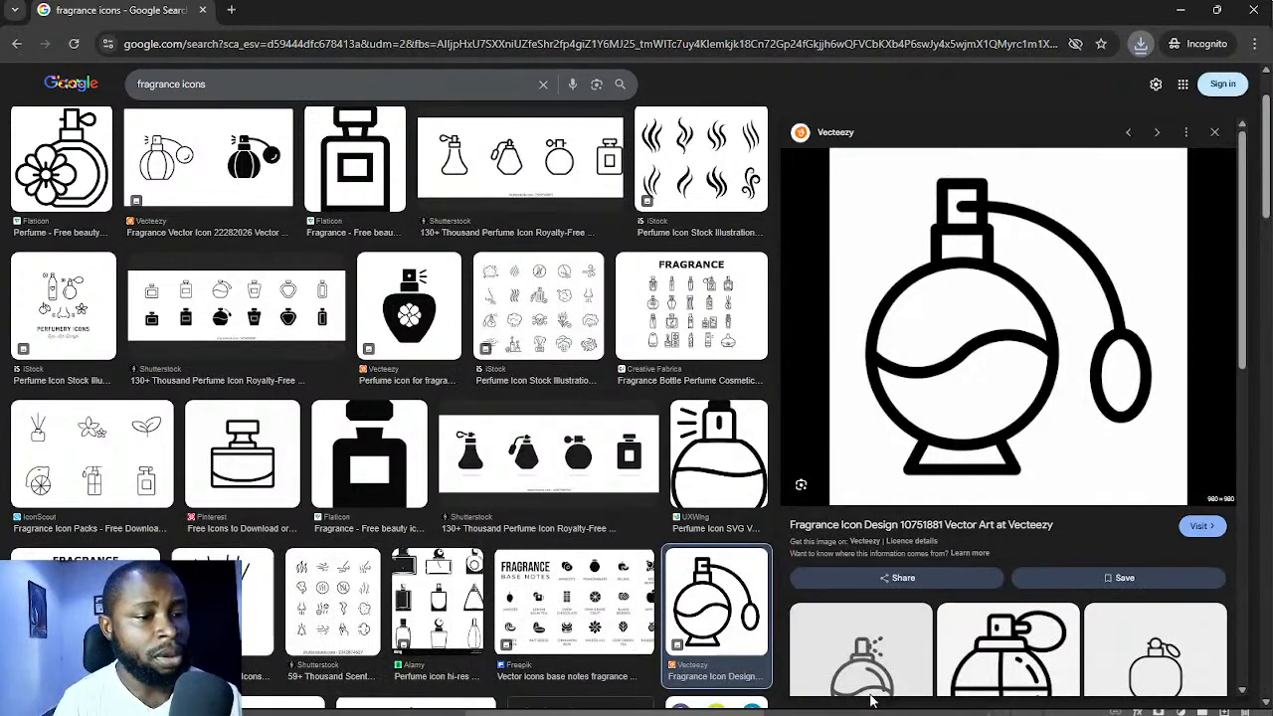
- Place suc.jpg in the Photoshop document, with its layer under the SucScents text layer and the icon above the word on the canvas
{"action": "left_click", "coordinate": [873, 711]}
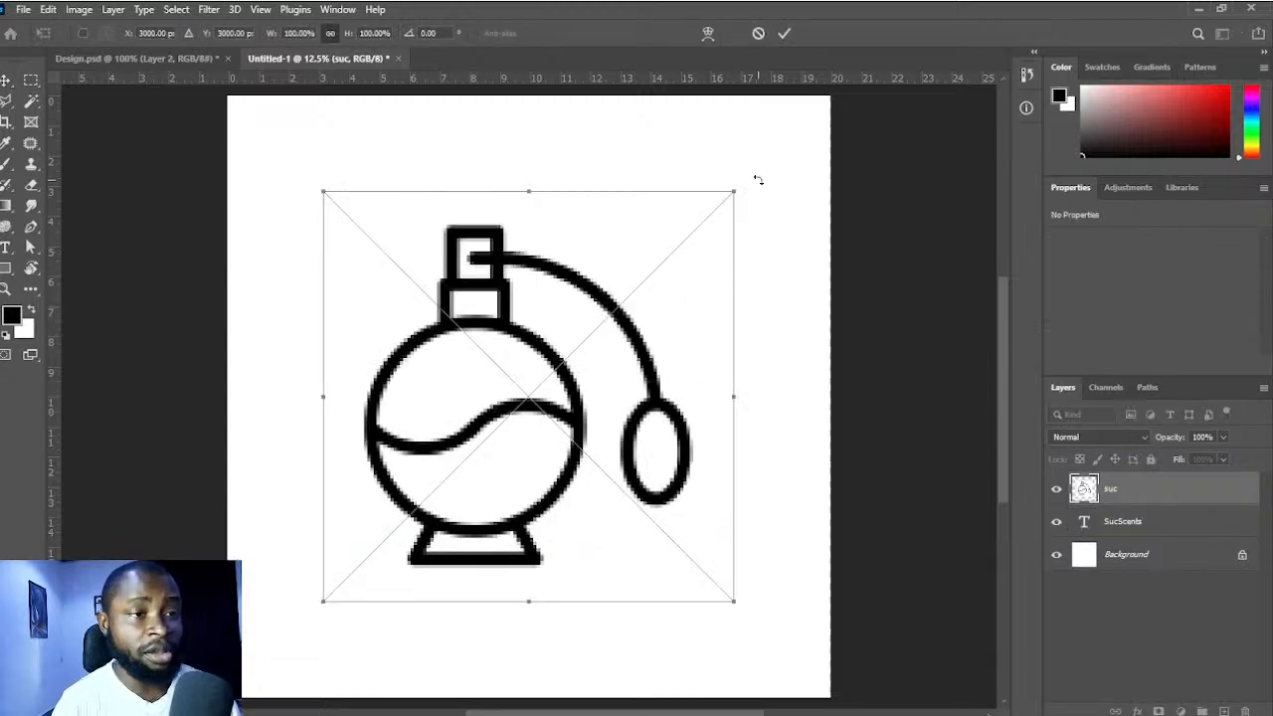
{"action": "left_click", "coordinate": [784, 33]}
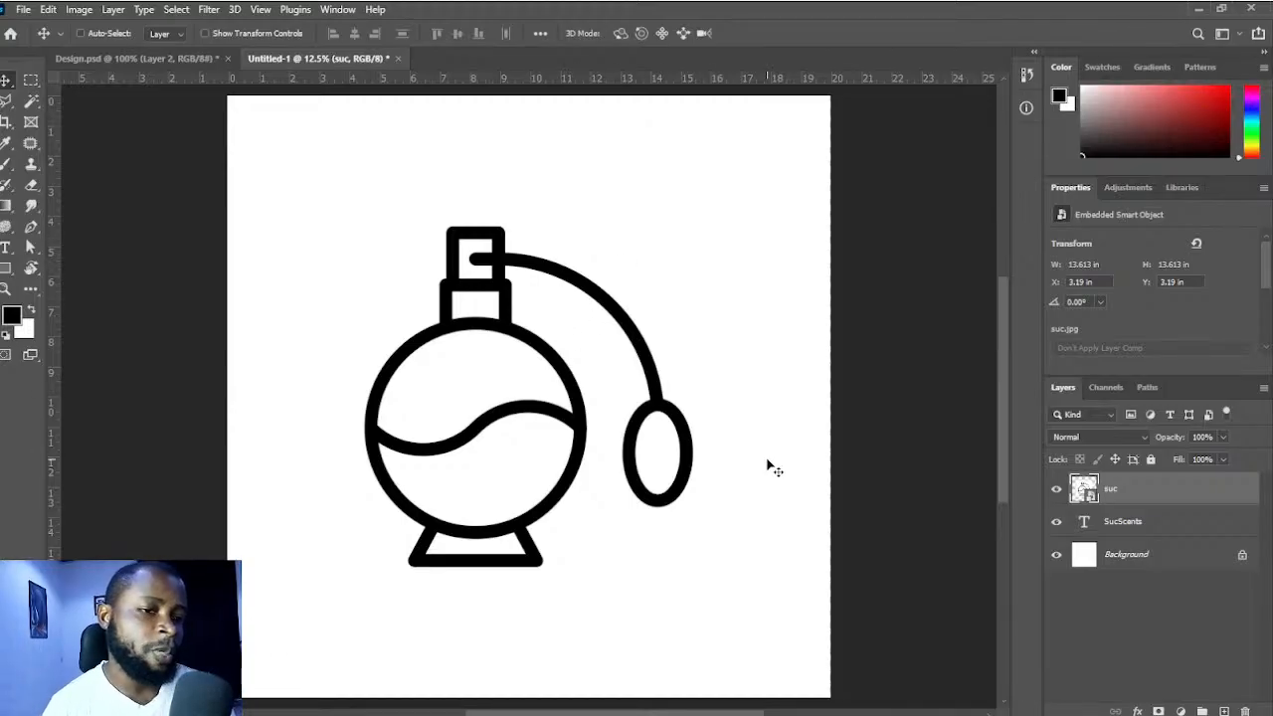
{"action": "left_click_drag", "start_coordinate": [1246, 490], "coordinate": [1195, 534]}
{"action": "left_click_drag", "start_coordinate": [481, 420], "coordinate": [535, 358]}
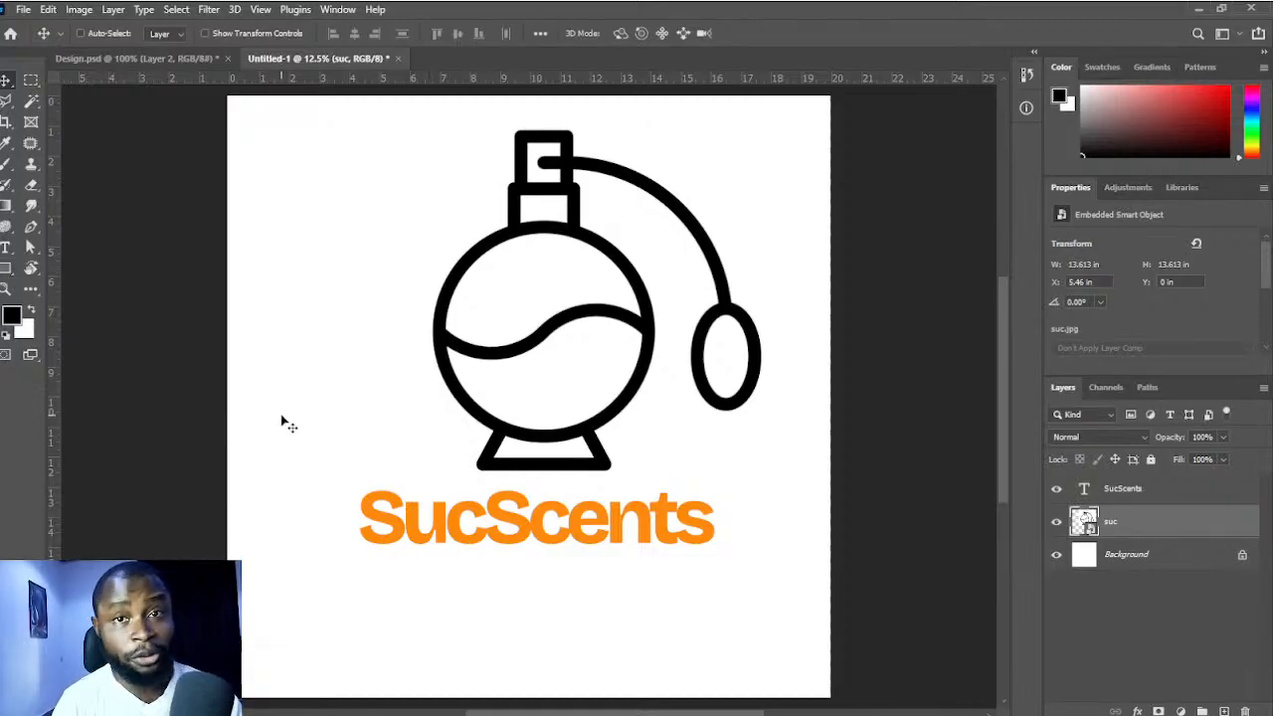
- Draw a black rectangle about 1132 by 504 px below and left of the SucScents text, and place a duplicate to its right
{"action": "left_click", "coordinate": [8, 269]}
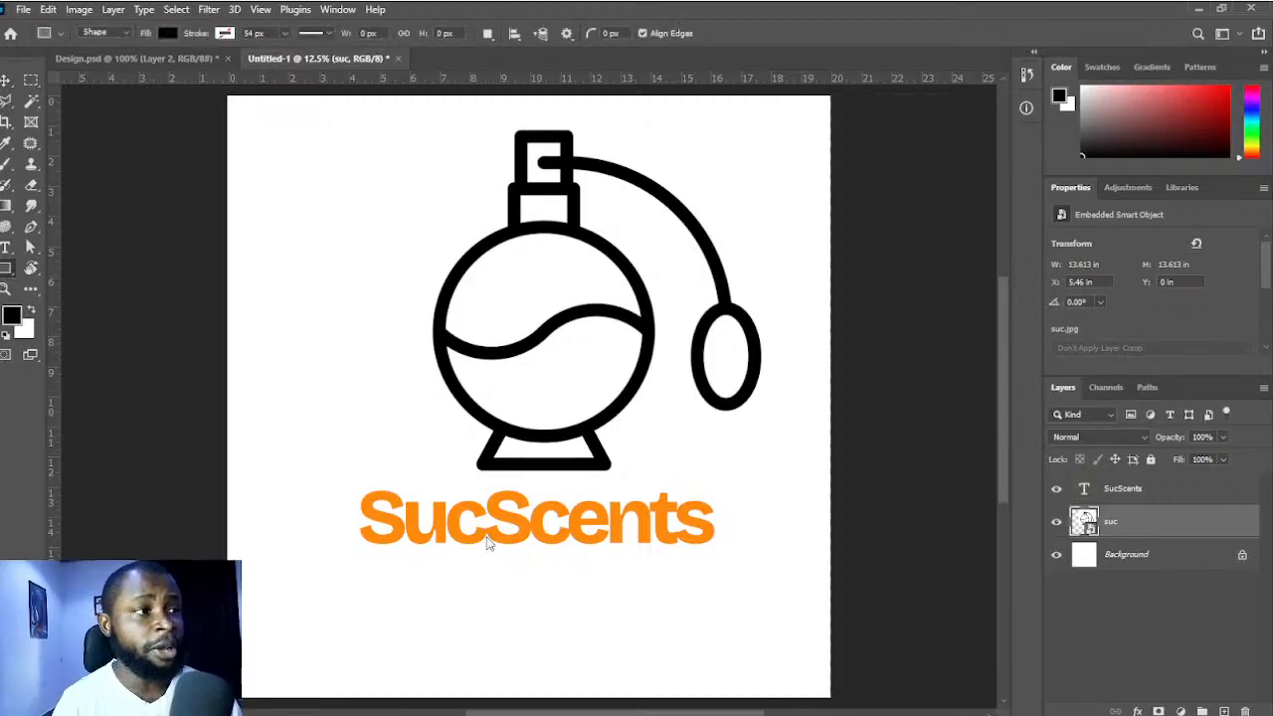
{"action": "left_click_drag", "start_coordinate": [285, 601], "coordinate": [398, 651]}
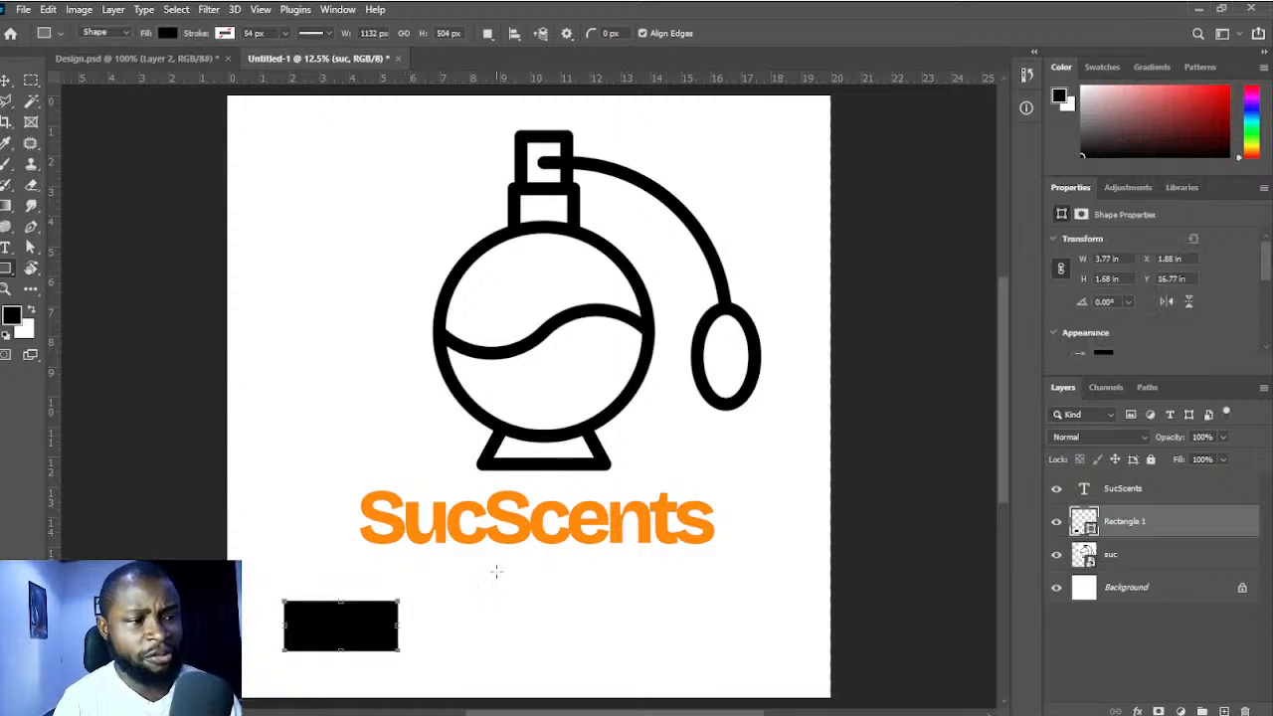
{"action": "key", "text": "v"}
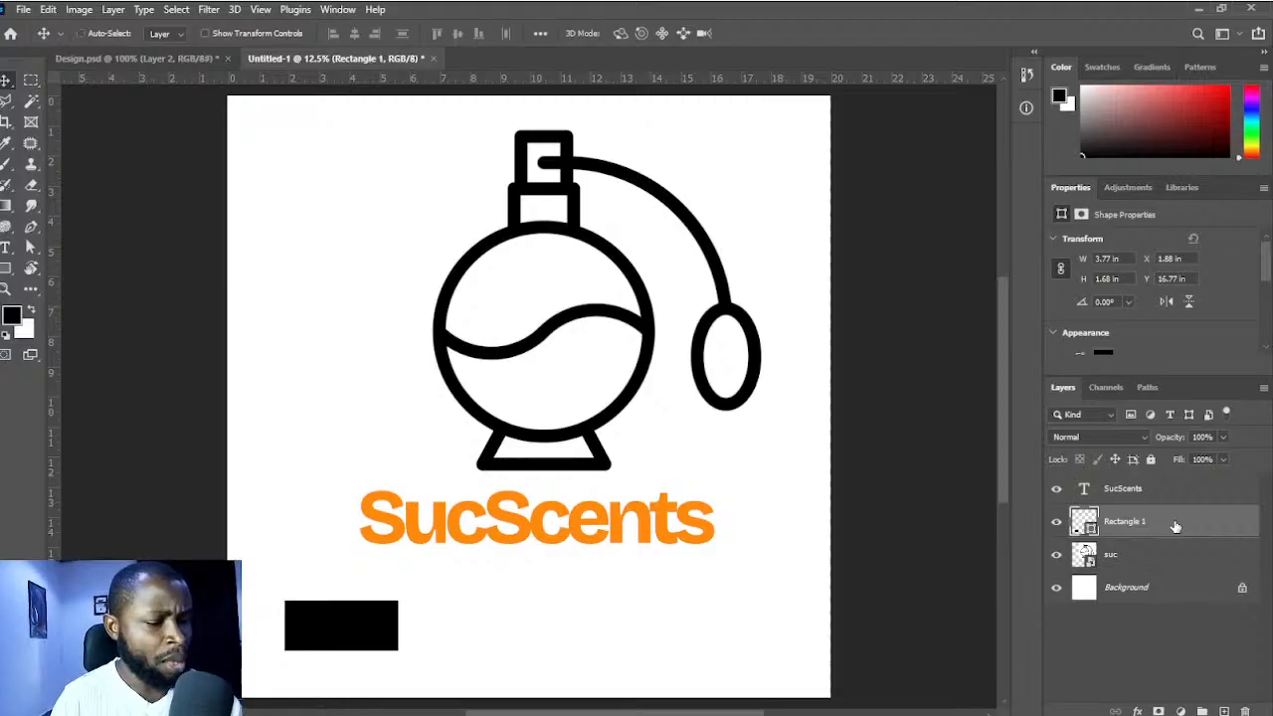
{"action": "key", "text": "ctrl+j"}
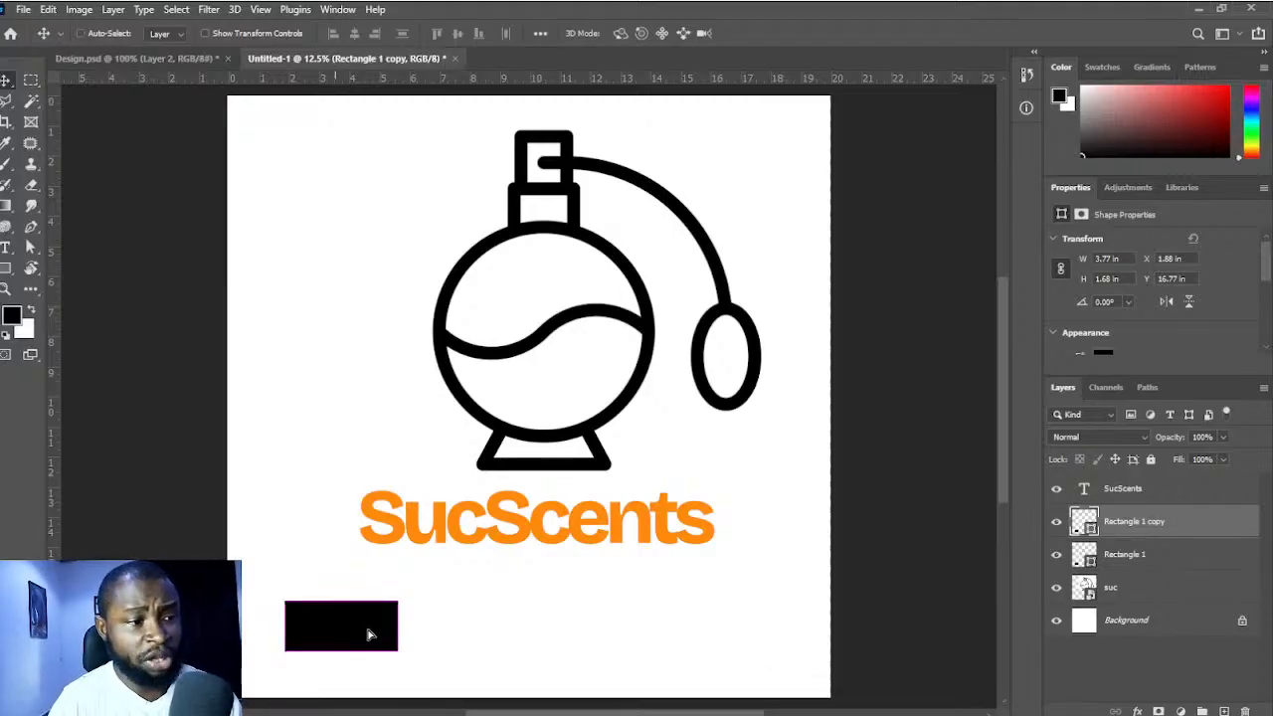
{"action": "left_click_drag", "start_coordinate": [368, 637], "coordinate": [535, 636]}
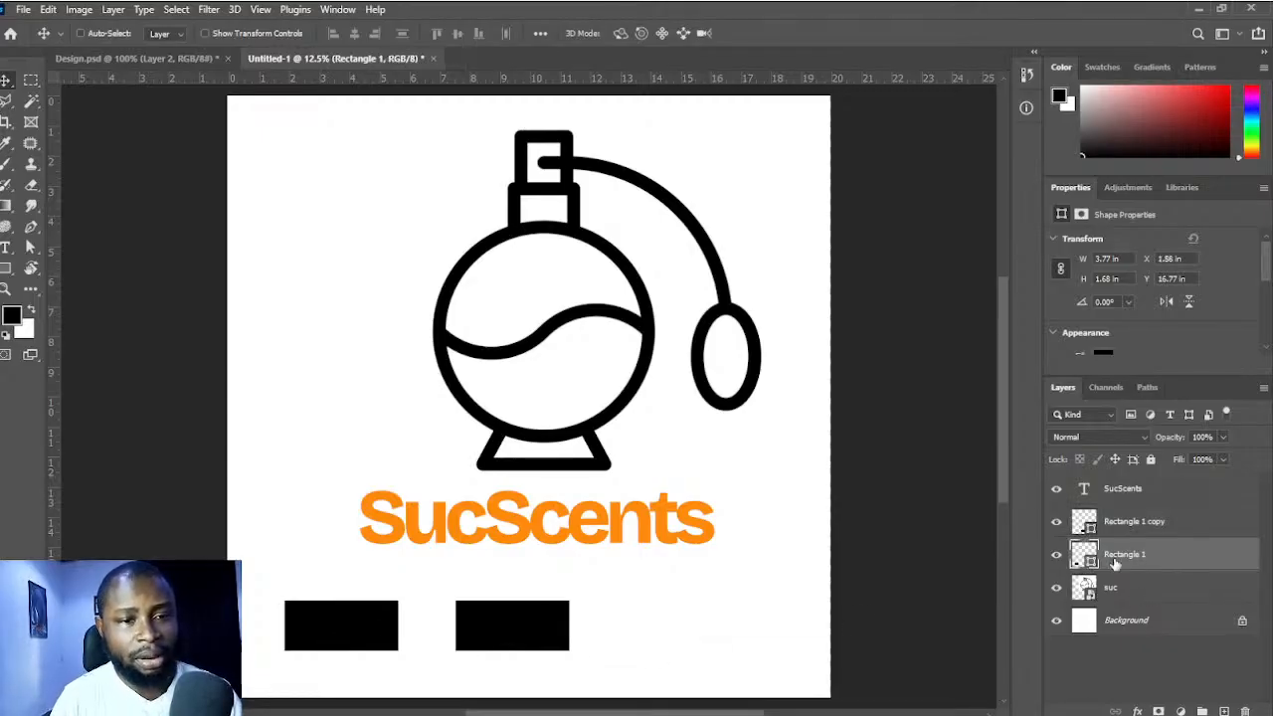
- Try merging the Rectangle 1 and Rectangle 1 copy layers into one, and undo the merge
{"action": "left_click", "coordinate": [1153, 559]}
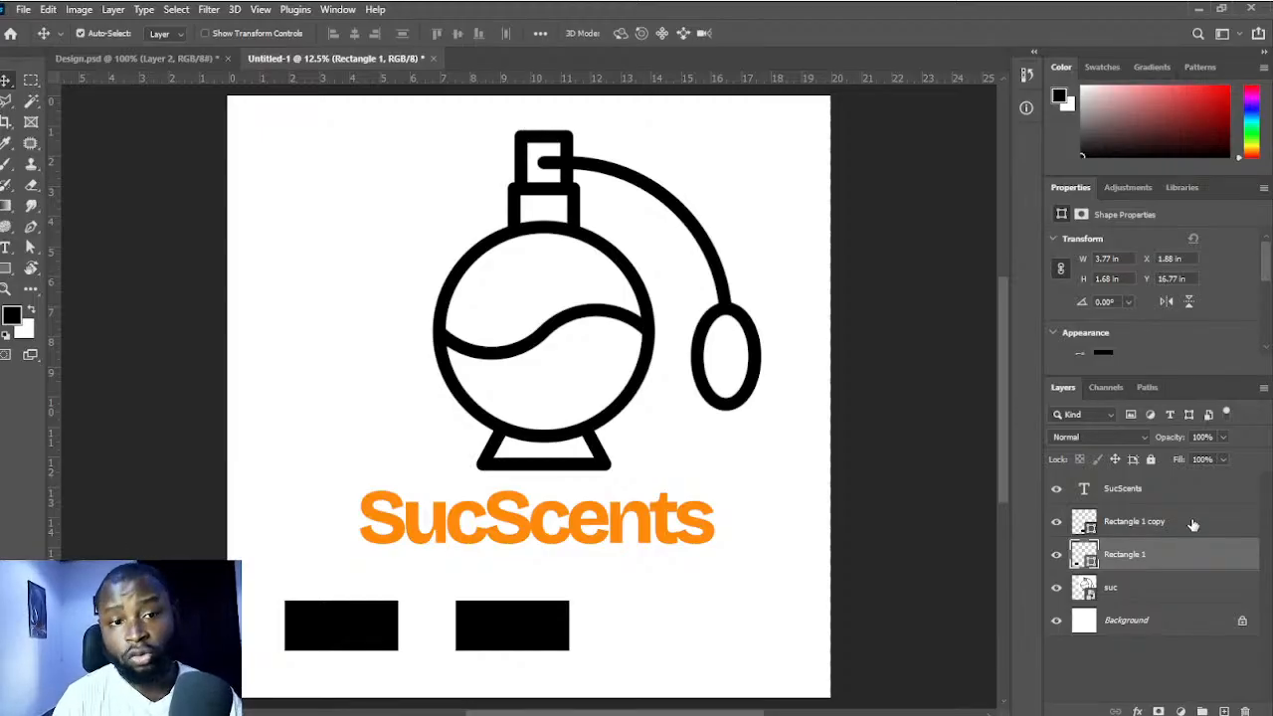
{"action": "left_click", "coordinate": [1194, 524], "text": "shift"}
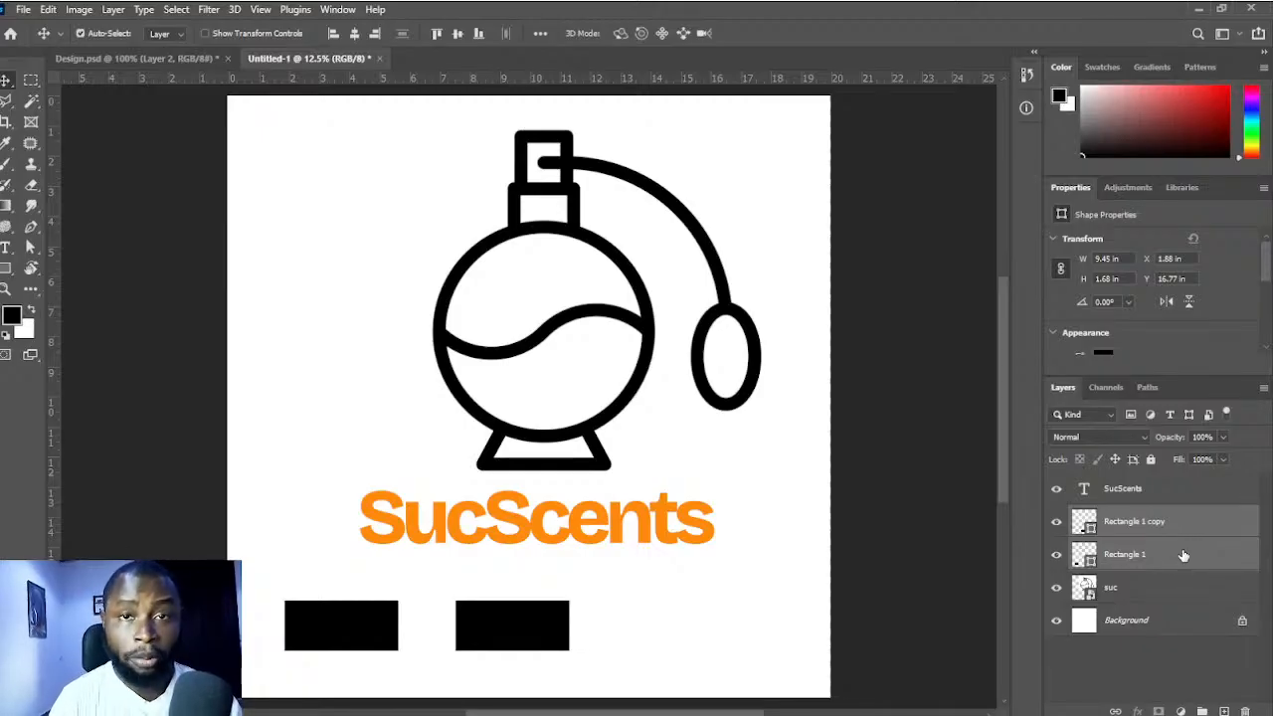
{"action": "key", "text": "ctrl+e"}
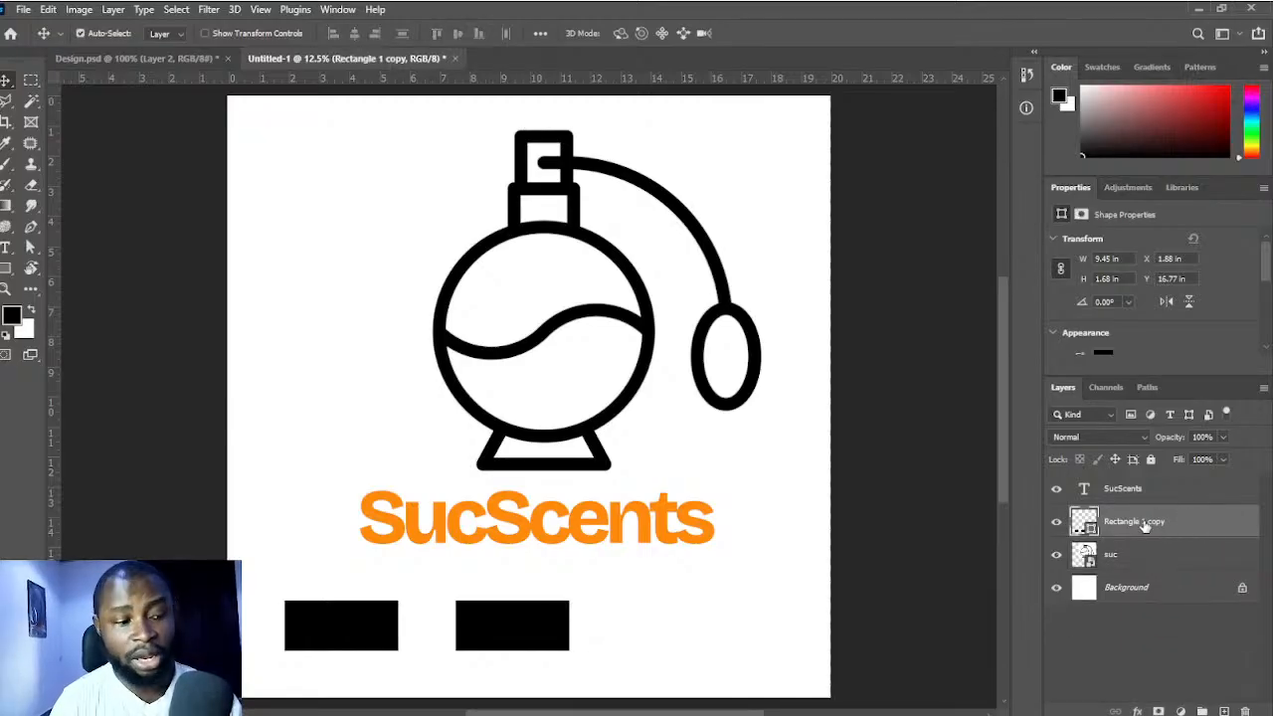
{"action": "key", "text": "ctrl+z"}
{"action": "key", "text": "ctrl+e"}
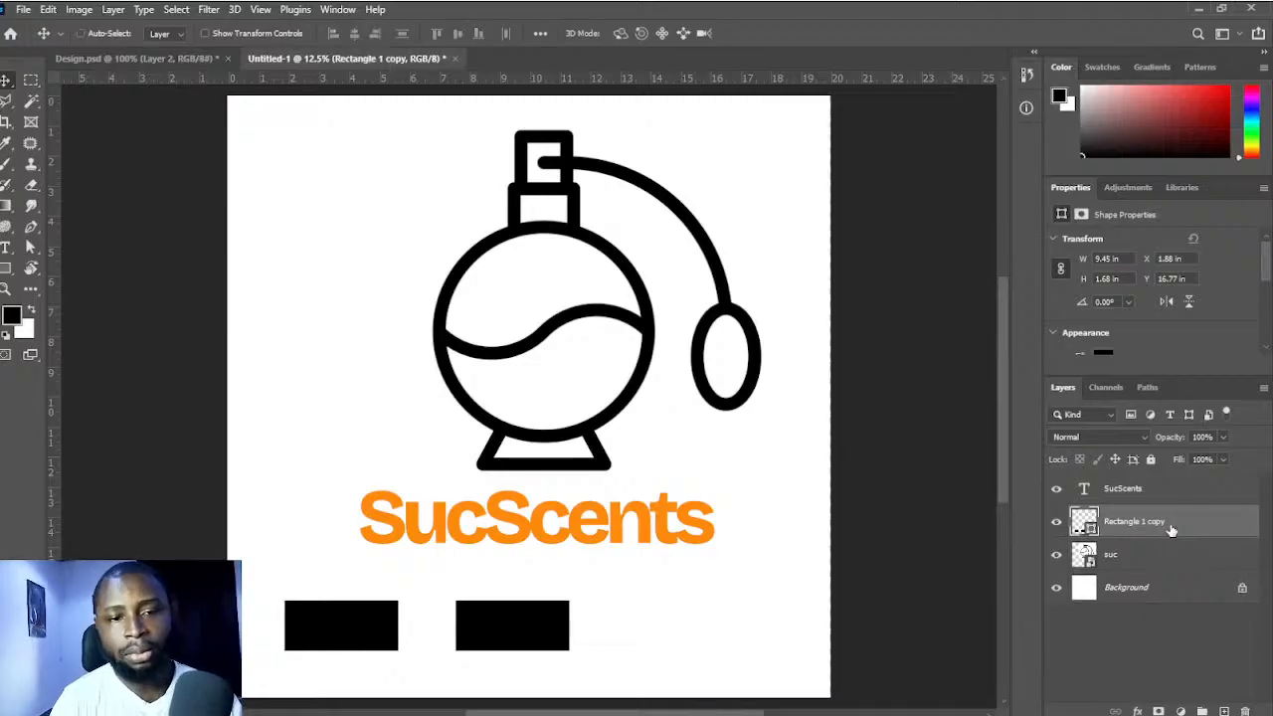
{"action": "key", "text": "ctrl+z"}
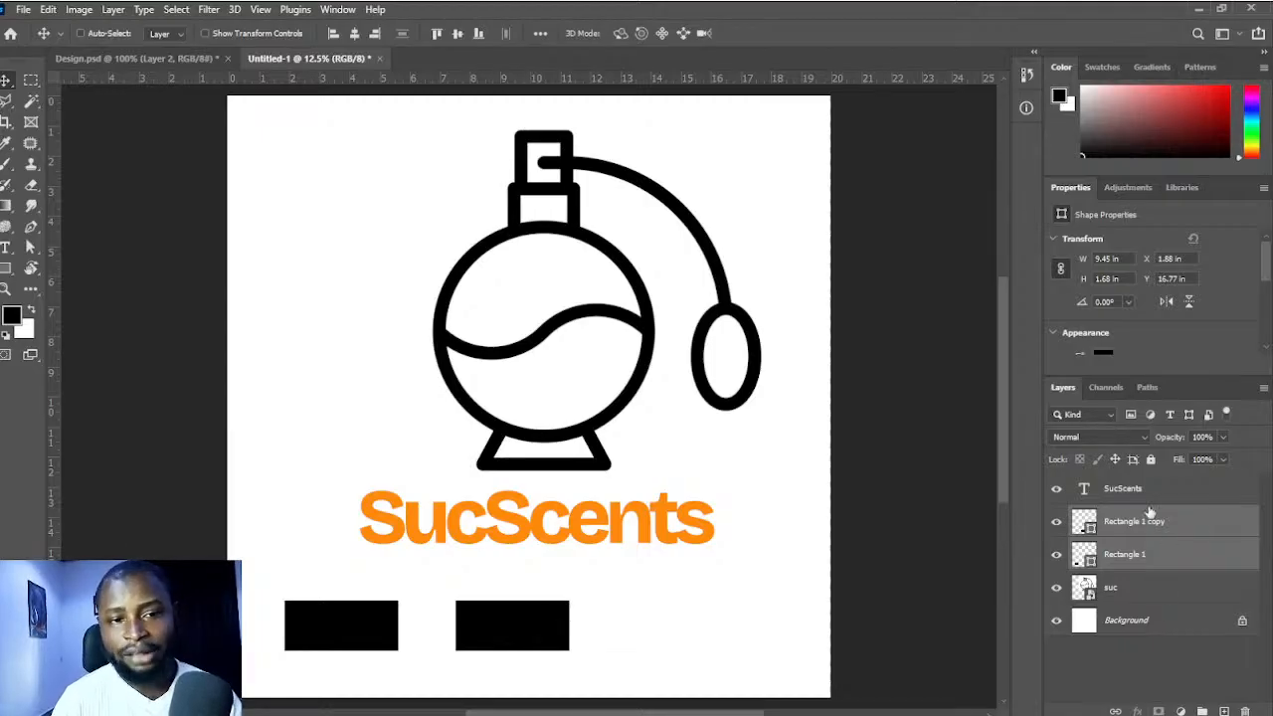
- Select the duplicate rectangle's layer and the original rectangle in turn, and activate the Rectangle tool
{"action": "left_click", "coordinate": [1211, 530]}
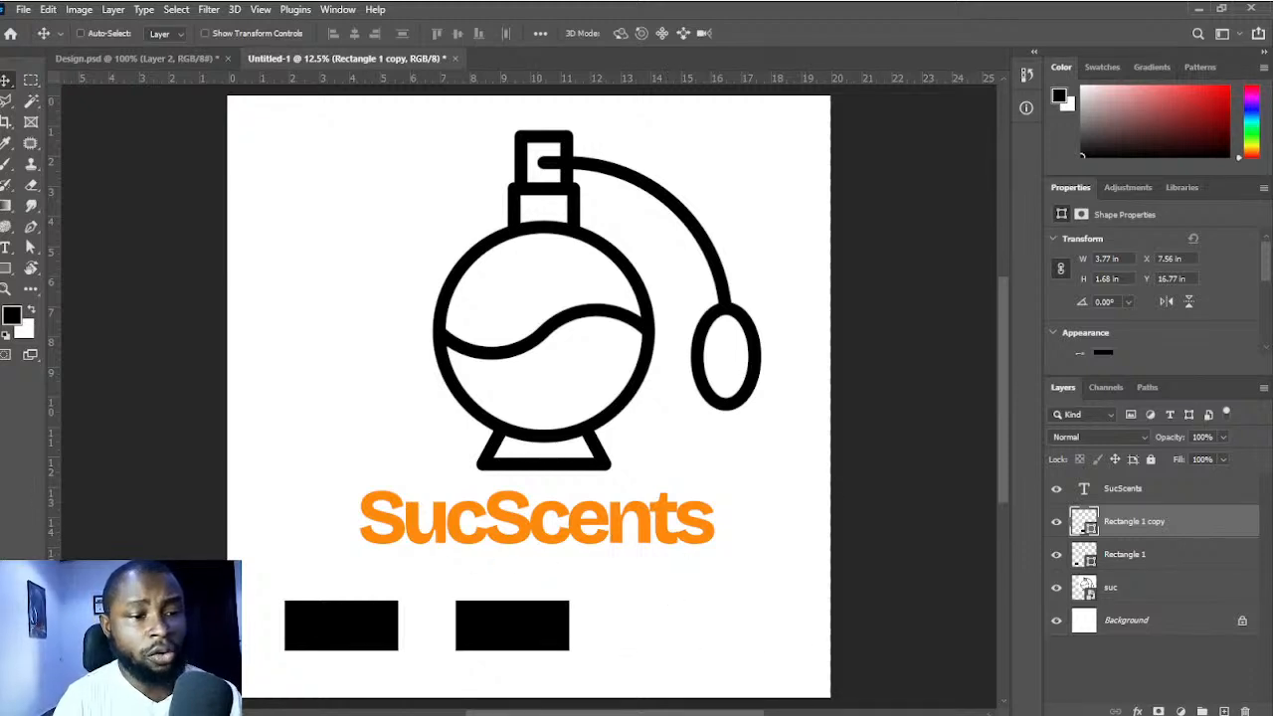
{"action": "left_click", "coordinate": [373, 628]}
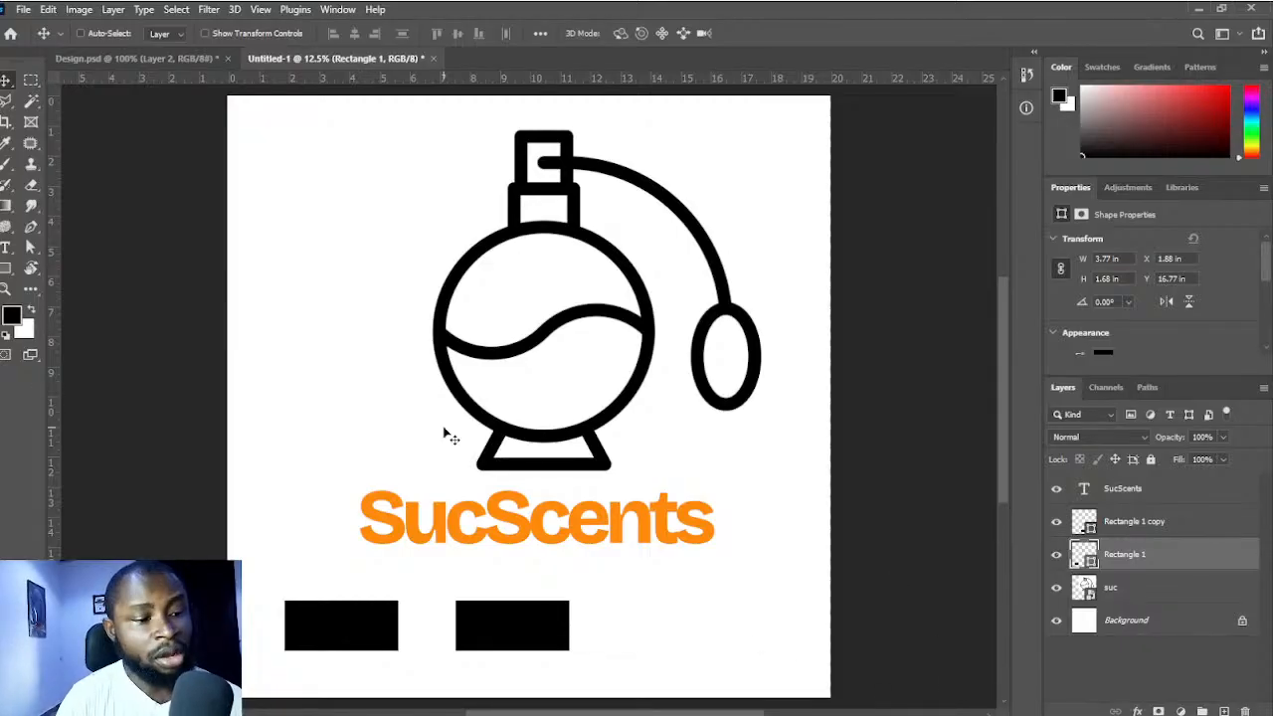
{"action": "key", "text": "u"}
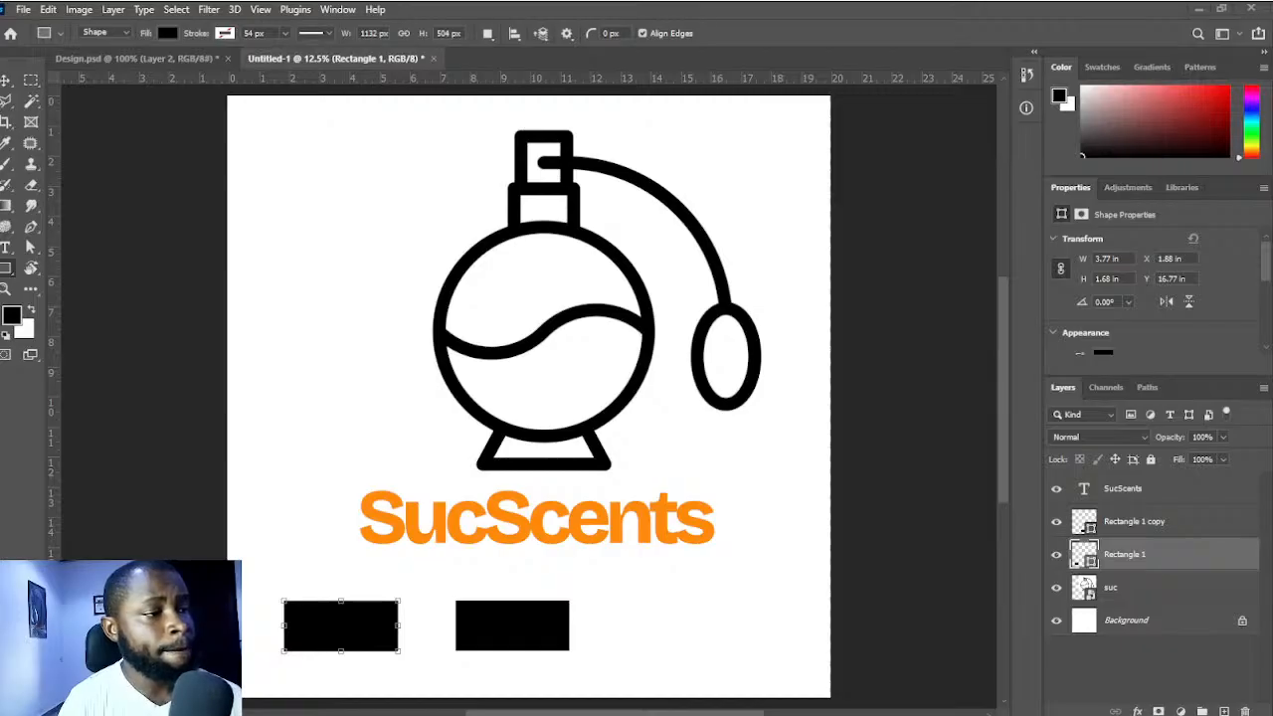
{"action": "left_click", "coordinate": [301, 525]}
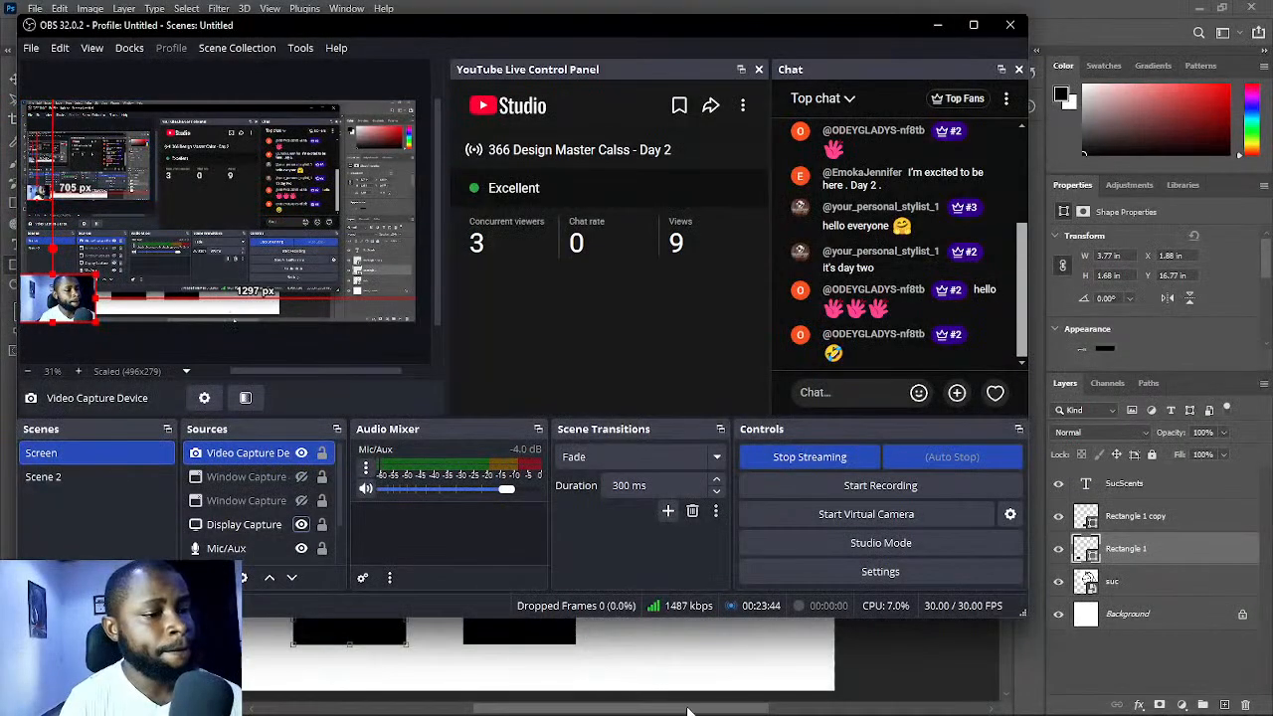
- Switch back to Photoshop and fill the original rectangle below the SucScents text with colour 540b0e
{"action": "mouse_move", "coordinate": [736, 713]}
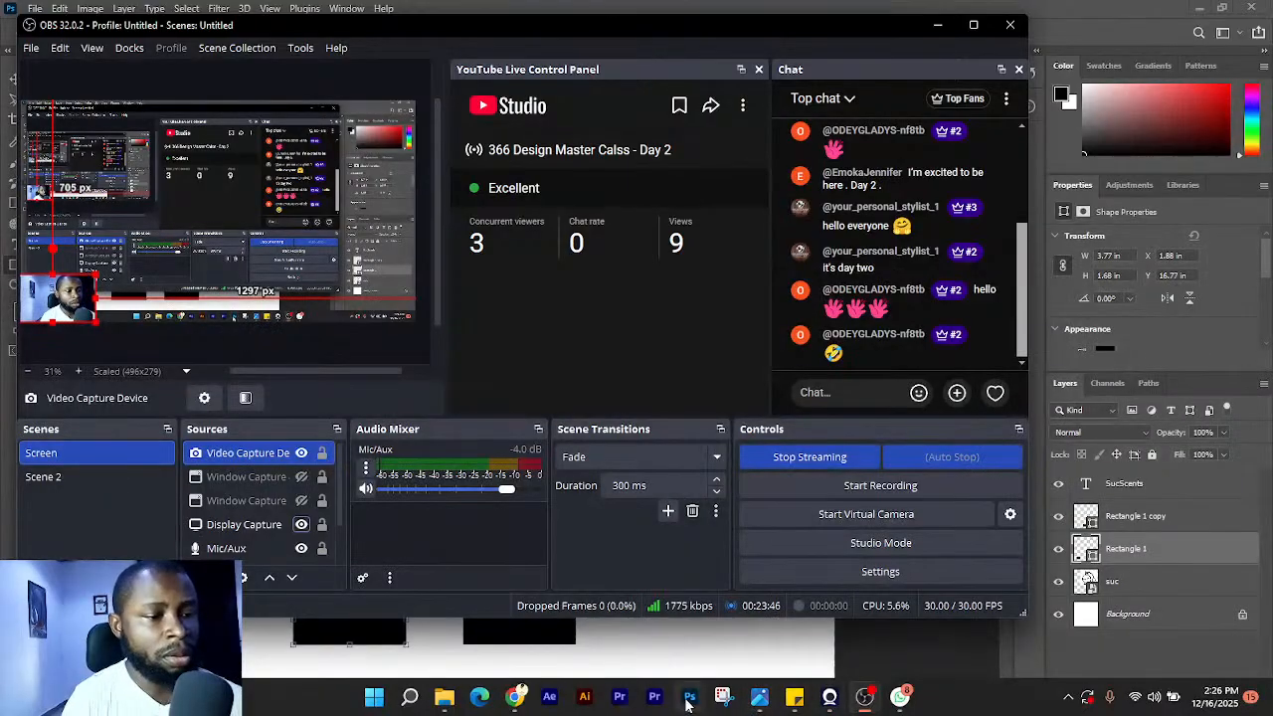
{"action": "left_click", "coordinate": [689, 699]}
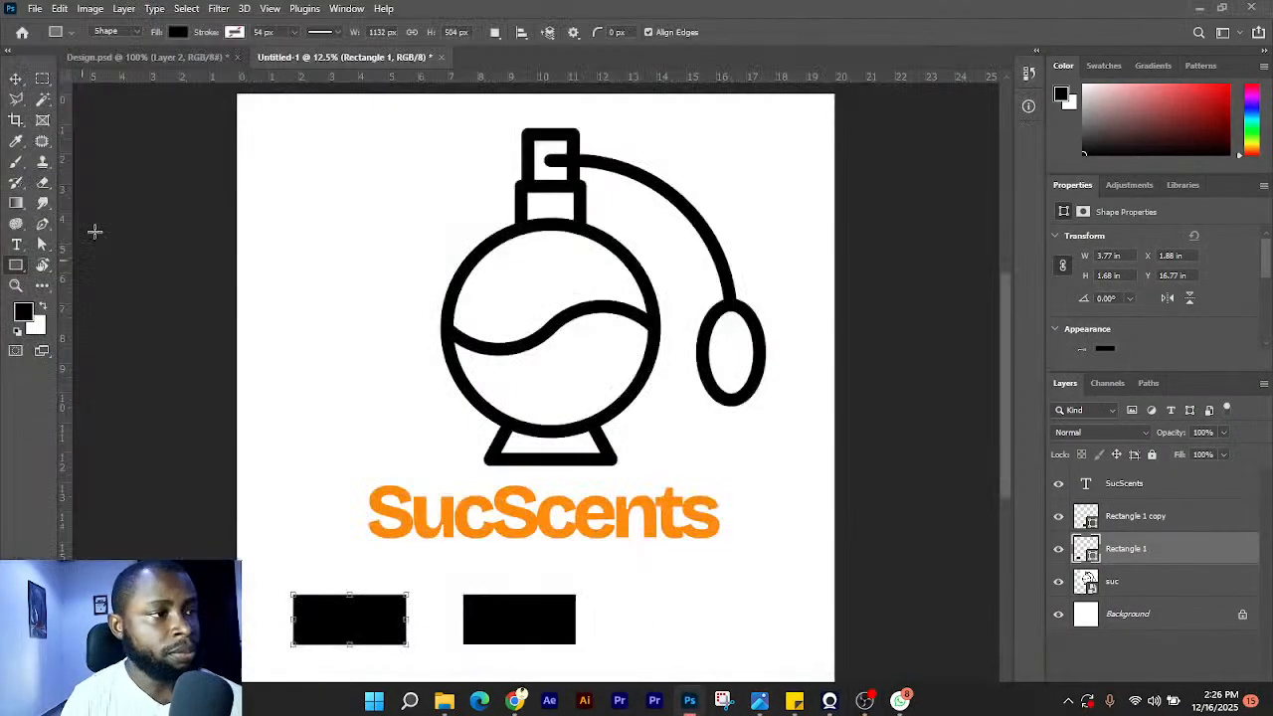
{"action": "left_click", "coordinate": [178, 33]}
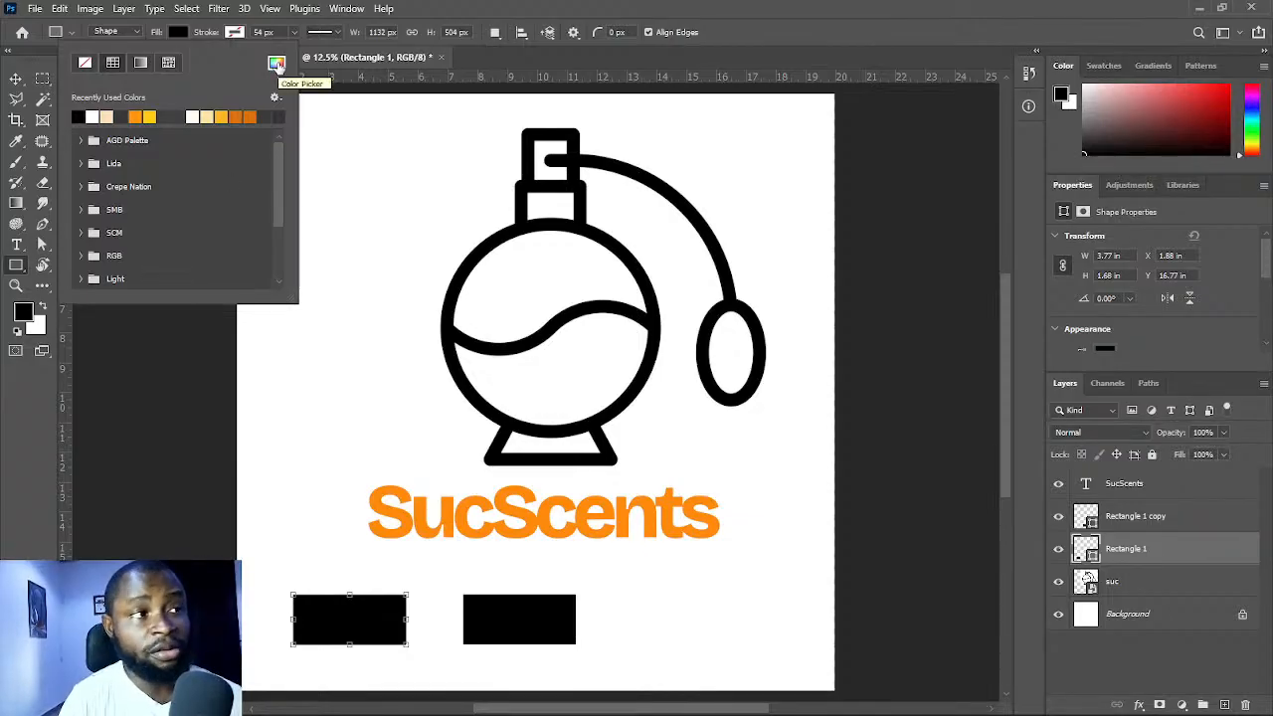
{"action": "left_click", "coordinate": [277, 63]}
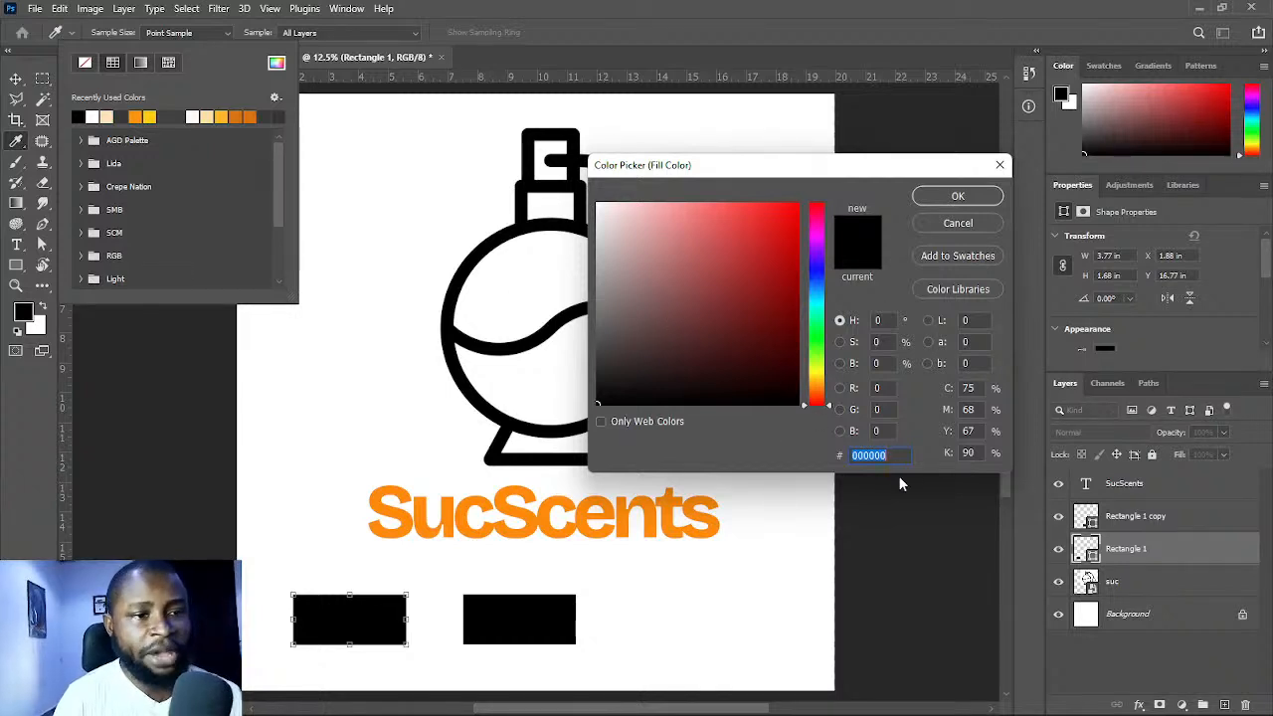
{"action": "type", "text": "540b0e"}
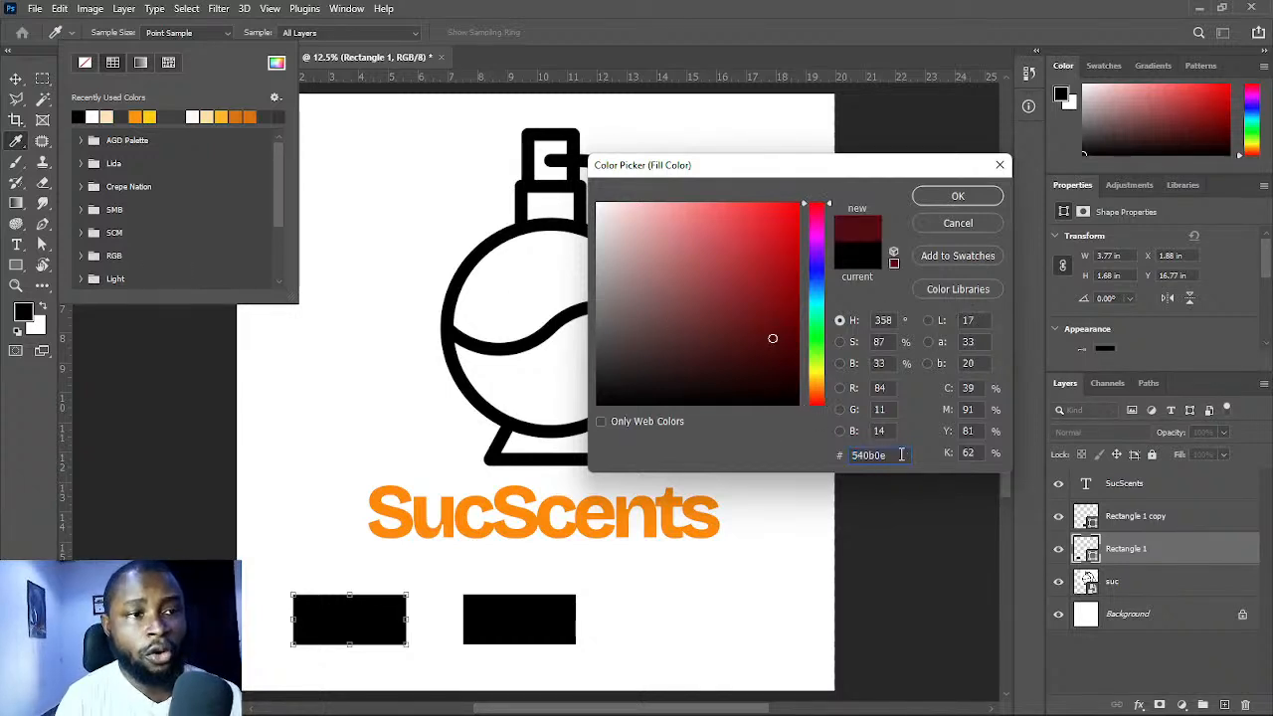
{"action": "left_click", "coordinate": [960, 200]}
{"action": "left_click", "coordinate": [364, 603]}
{"action": "key", "text": "v"}
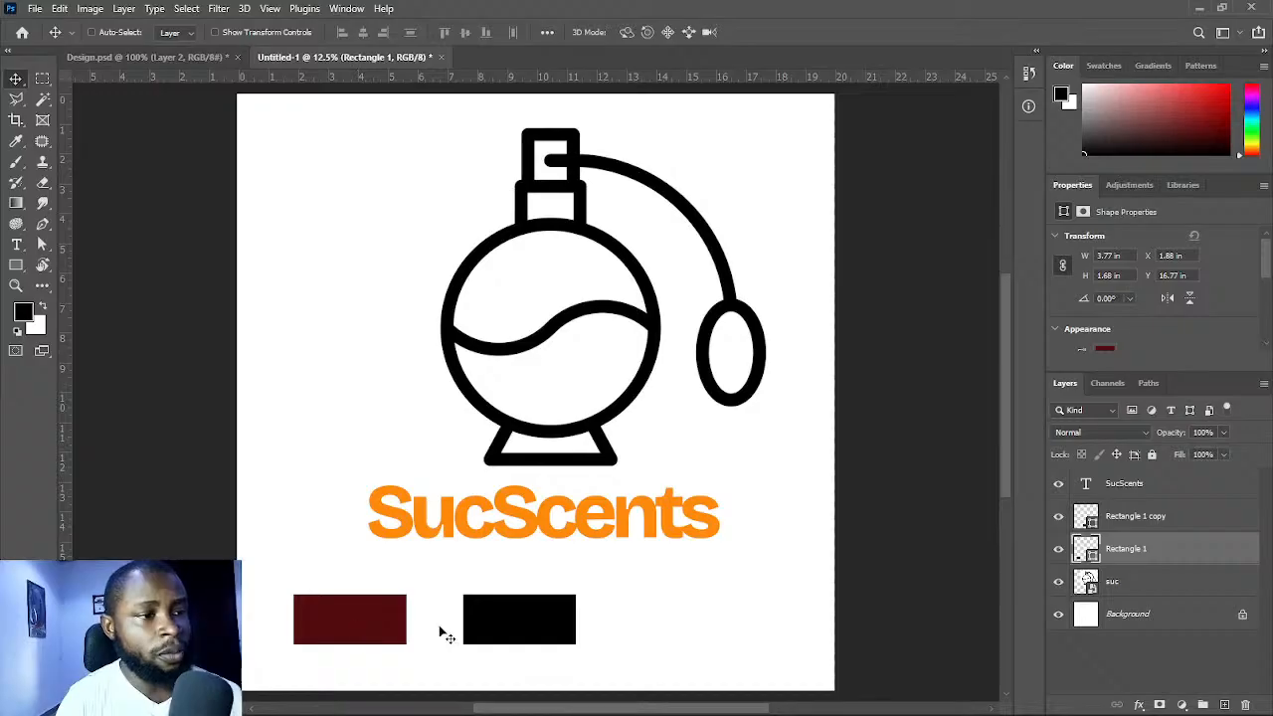
- Switch to OBS and toggle the visibility of the Display Capture source
{"action": "left_click", "coordinate": [865, 702]}
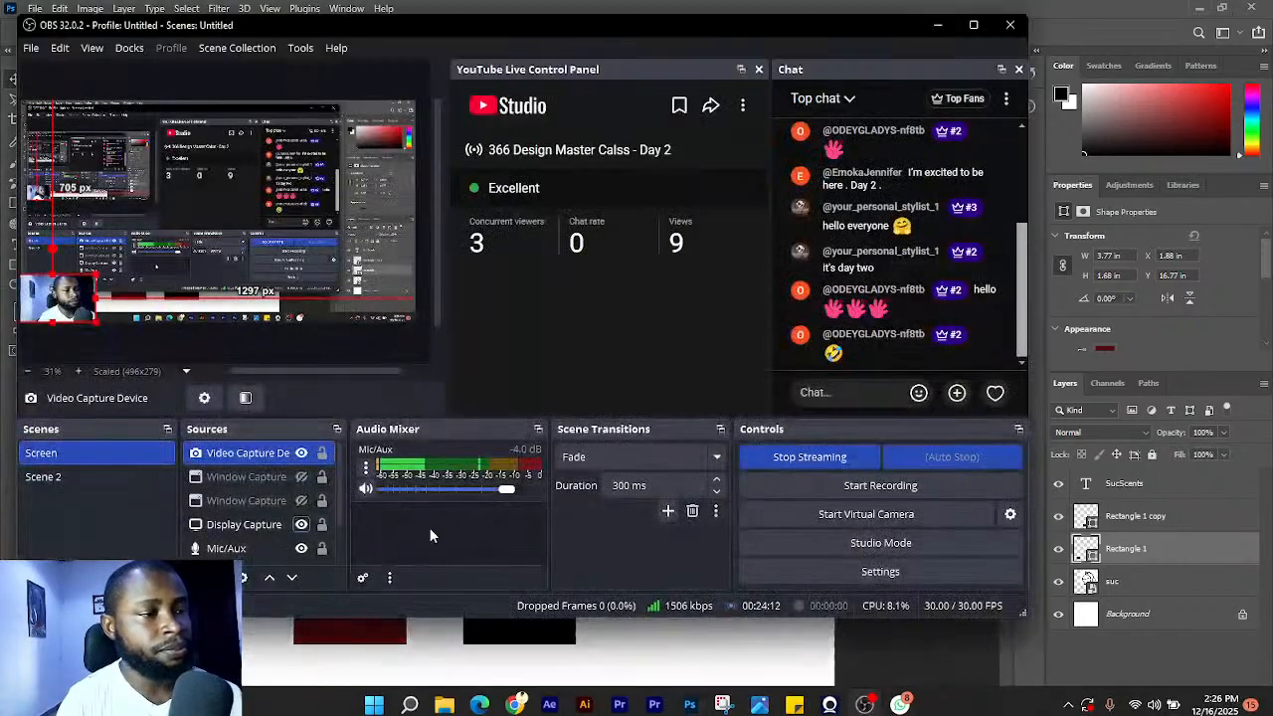
{"action": "left_click", "coordinate": [301, 525]}
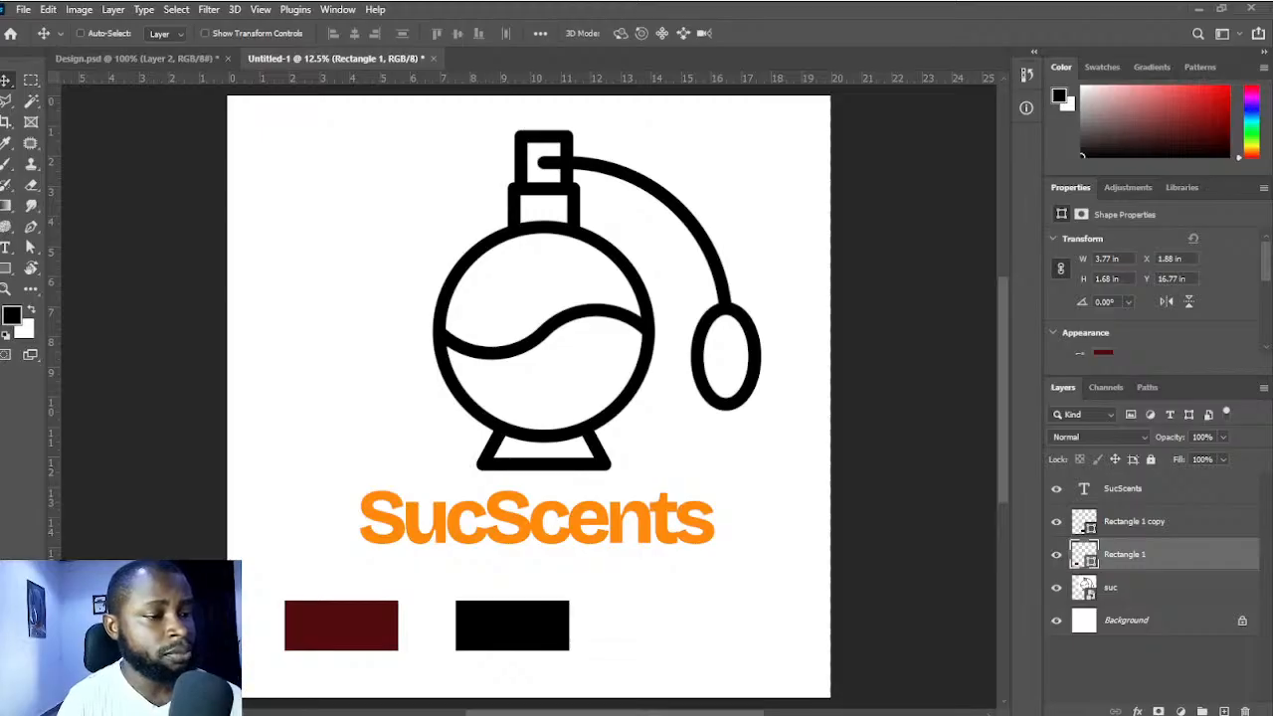
- Fill the black duplicate rectangle in Photoshop with brick red, using the copied colour code
{"action": "left_click", "coordinate": [539, 634]}
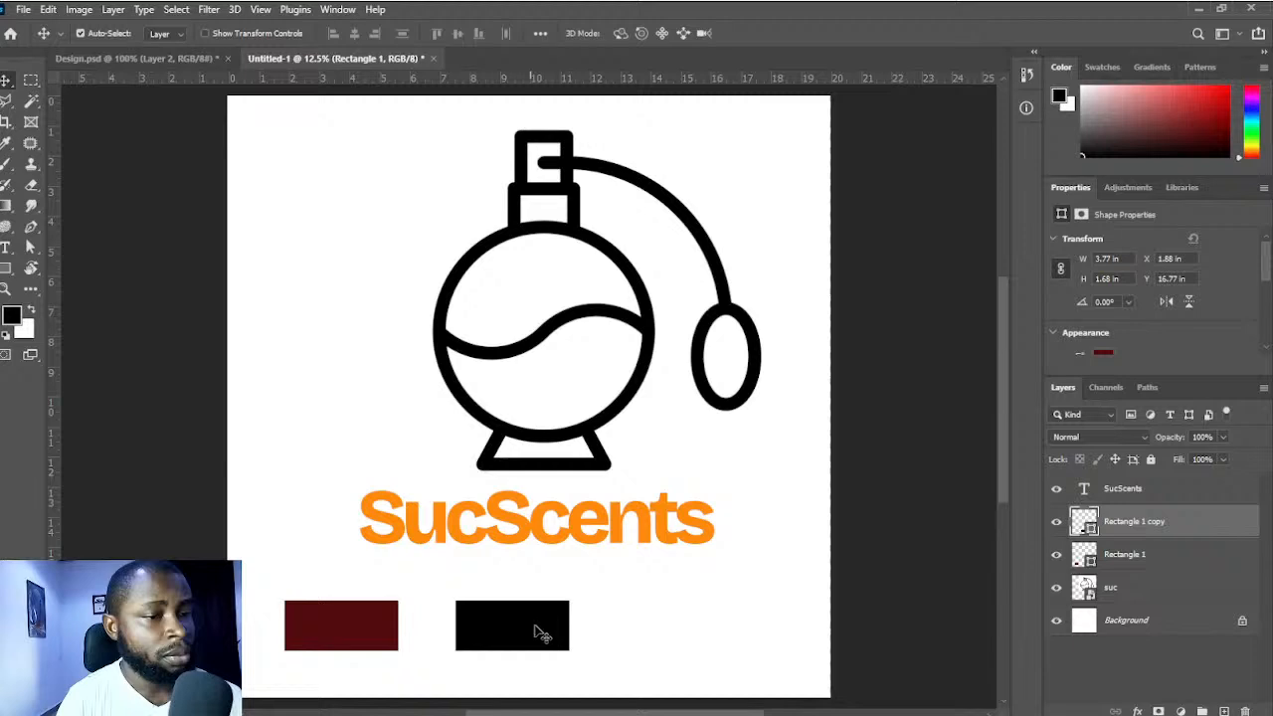
{"action": "double_click", "coordinate": [1092, 532]}
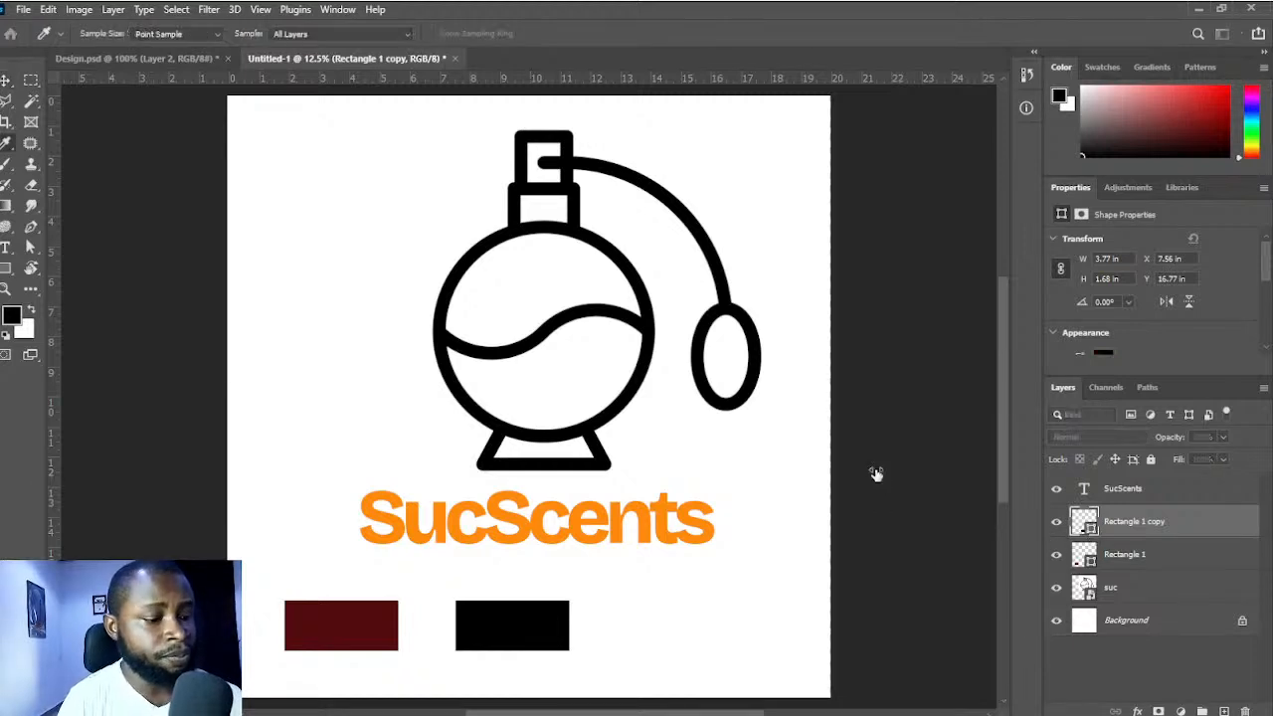
{"action": "key", "text": "ctrl+v"}
{"action": "key", "text": "Return"}
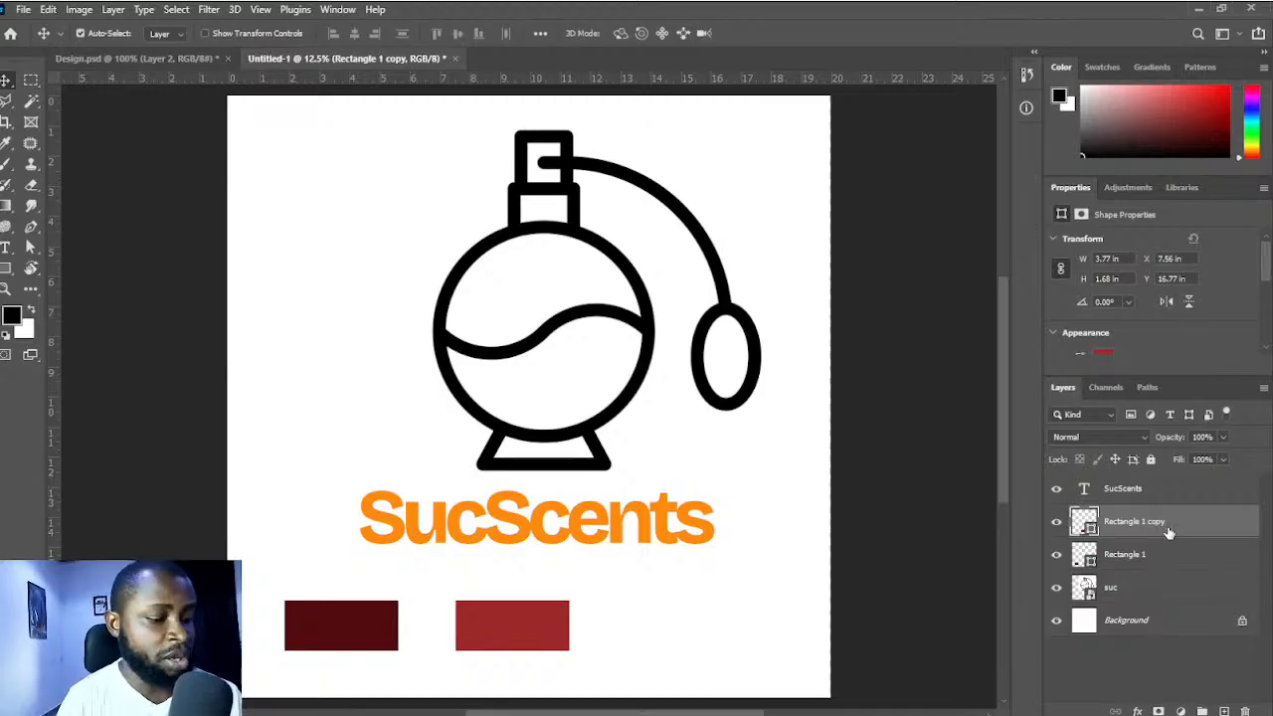
- Shift the red rectangle closer to the maroon one and add two copies to its right, forming an evenly spaced row of four
{"action": "left_click_drag", "start_coordinate": [522, 627], "coordinate": [616, 633]}
{"action": "left_click", "coordinate": [519, 629], "text": "ctrl"}
{"action": "left_click", "coordinate": [653, 626], "text": "ctrl+shift"}
{"action": "left_click", "coordinate": [731, 606]}
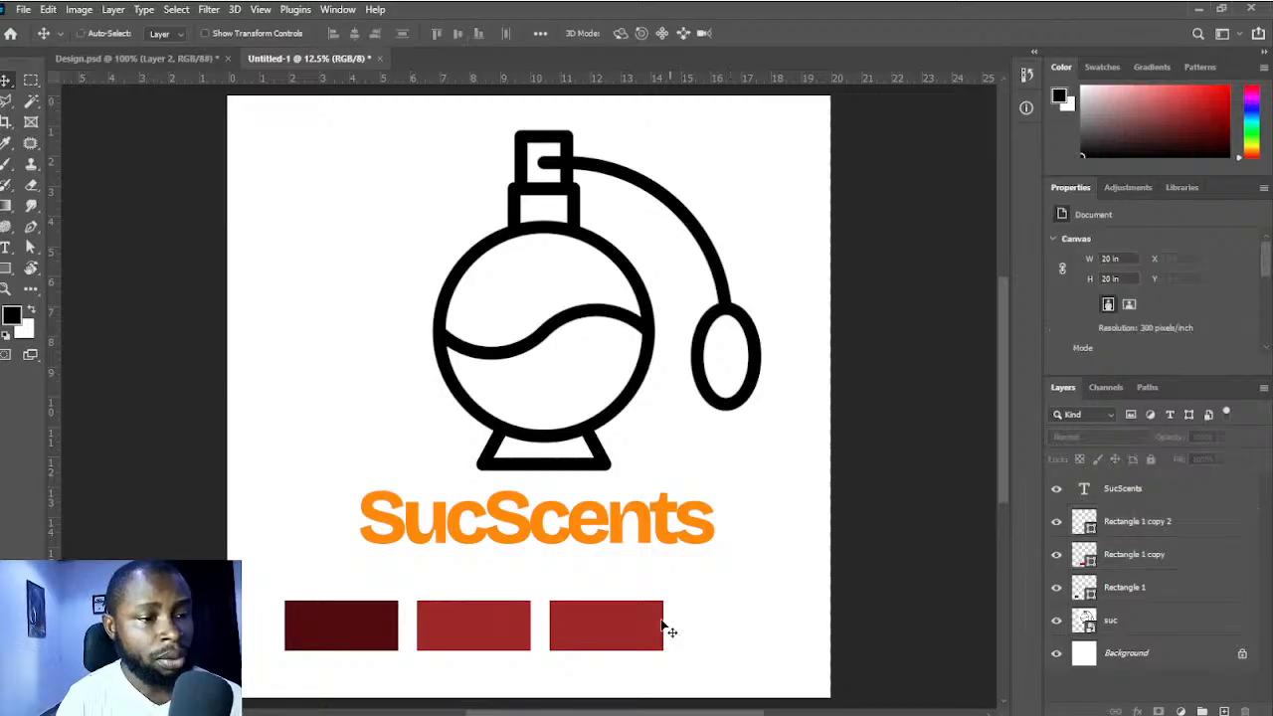
{"action": "left_click", "coordinate": [635, 630], "text": "ctrl"}
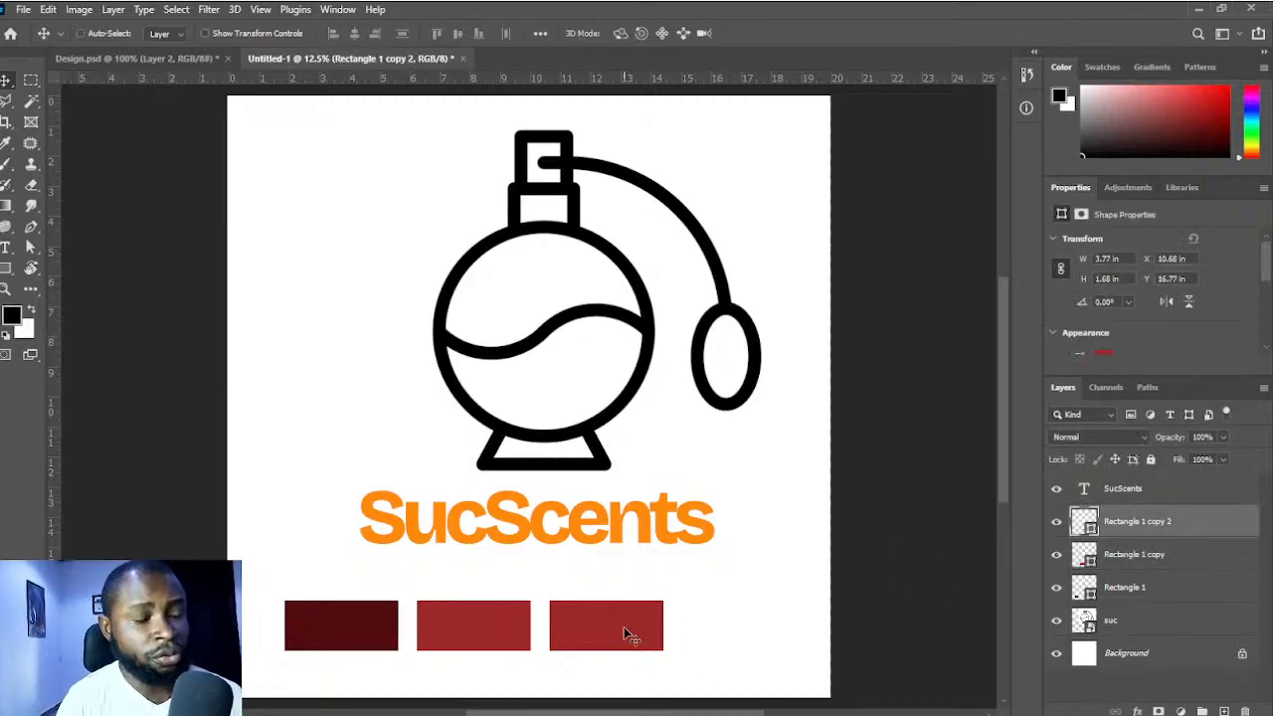
{"action": "left_click_drag", "start_coordinate": [613, 633], "coordinate": [743, 624]}
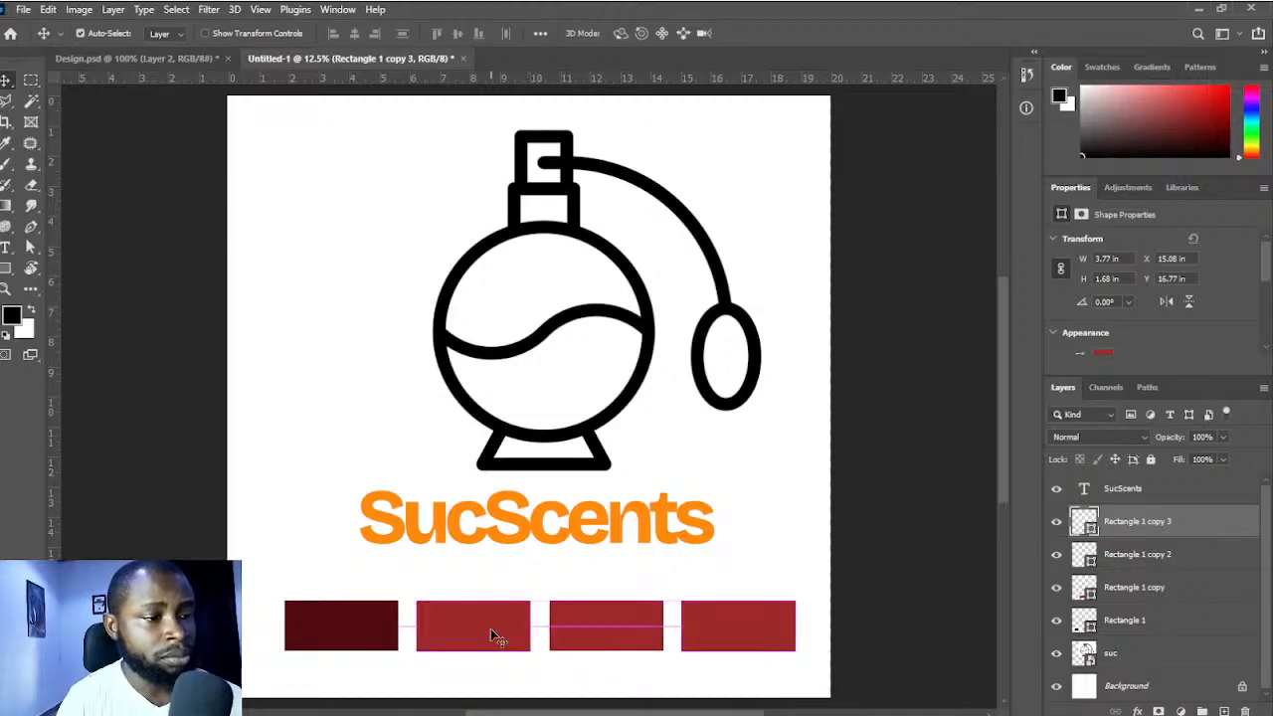
- Fill the third rectangle with golden orange and the fourth with pale yellow, using copied colour codes
{"action": "left_click", "coordinate": [1092, 560]}
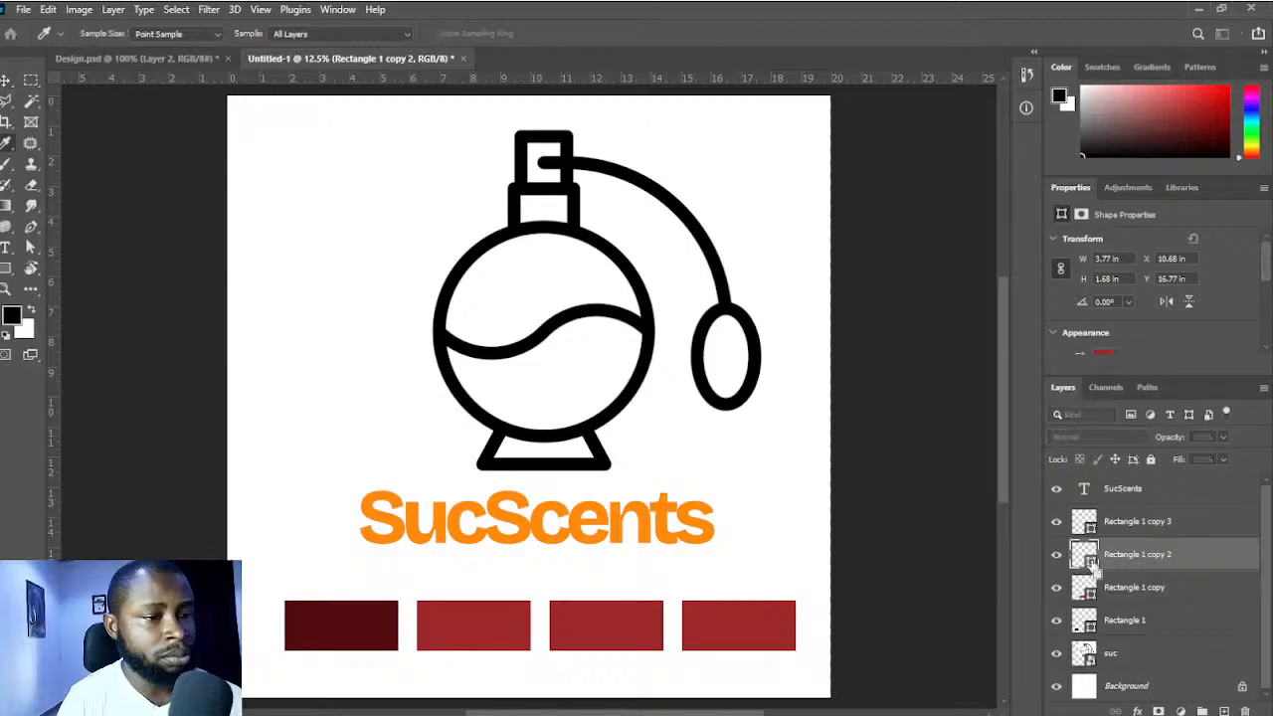
{"action": "key", "text": "ctrl+v"}
{"action": "key", "text": "Return"}
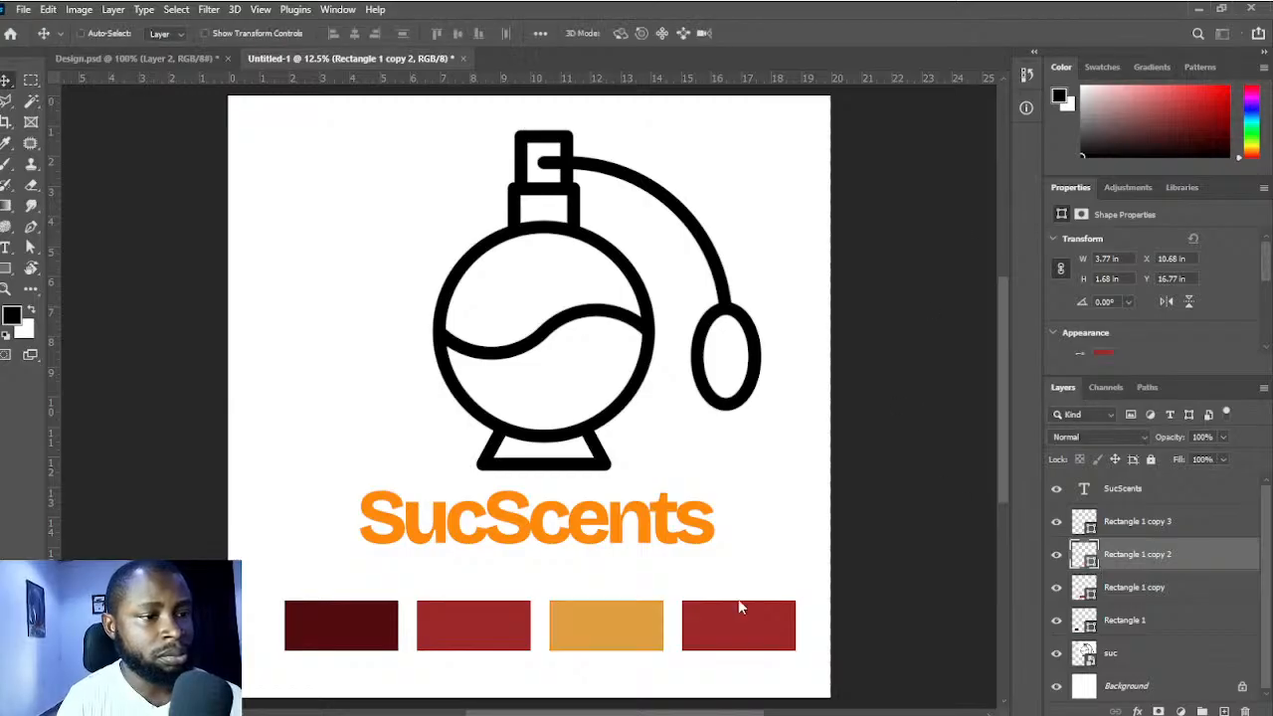
{"action": "left_click", "coordinate": [750, 625]}
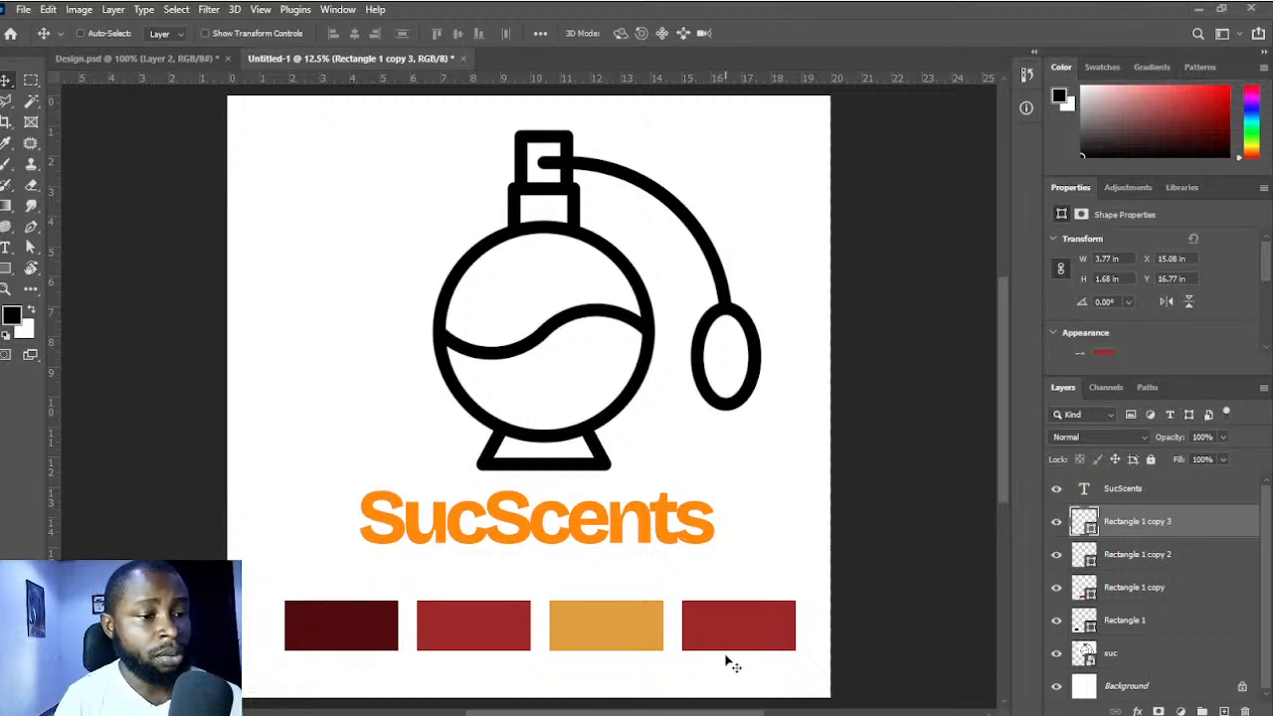
{"action": "double_click", "coordinate": [1093, 532]}
{"action": "key", "text": "ctrl+v"}
{"action": "key", "text": "Return"}
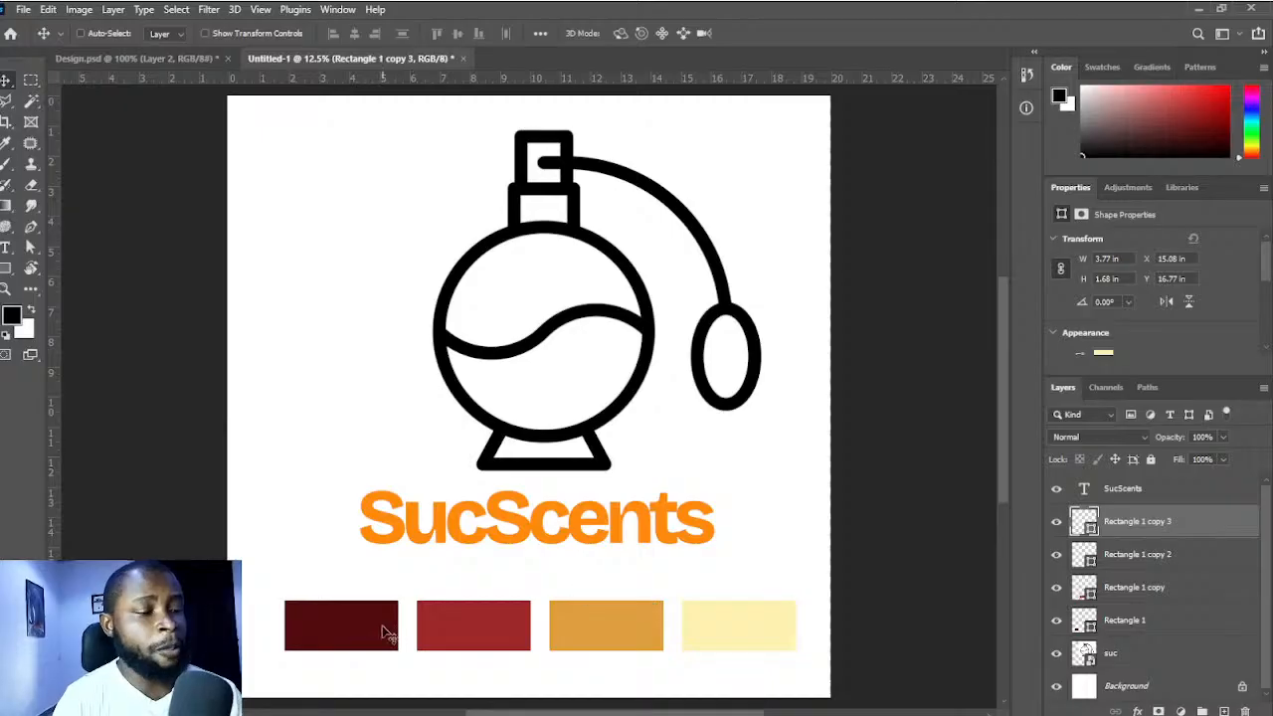
- Recolour the SucScents text dark maroon by sampling the first rectangle's colour
{"action": "left_click", "coordinate": [524, 524], "text": "ctrl"}
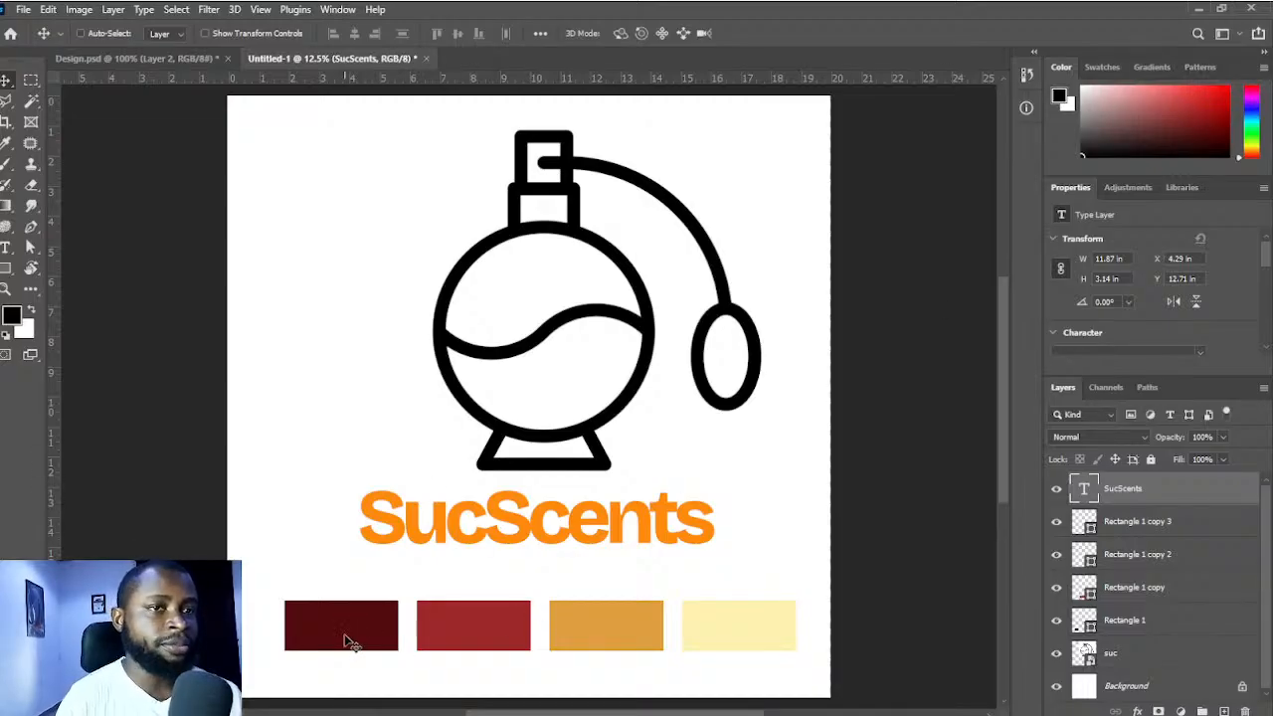
{"action": "left_click", "coordinate": [5, 250]}
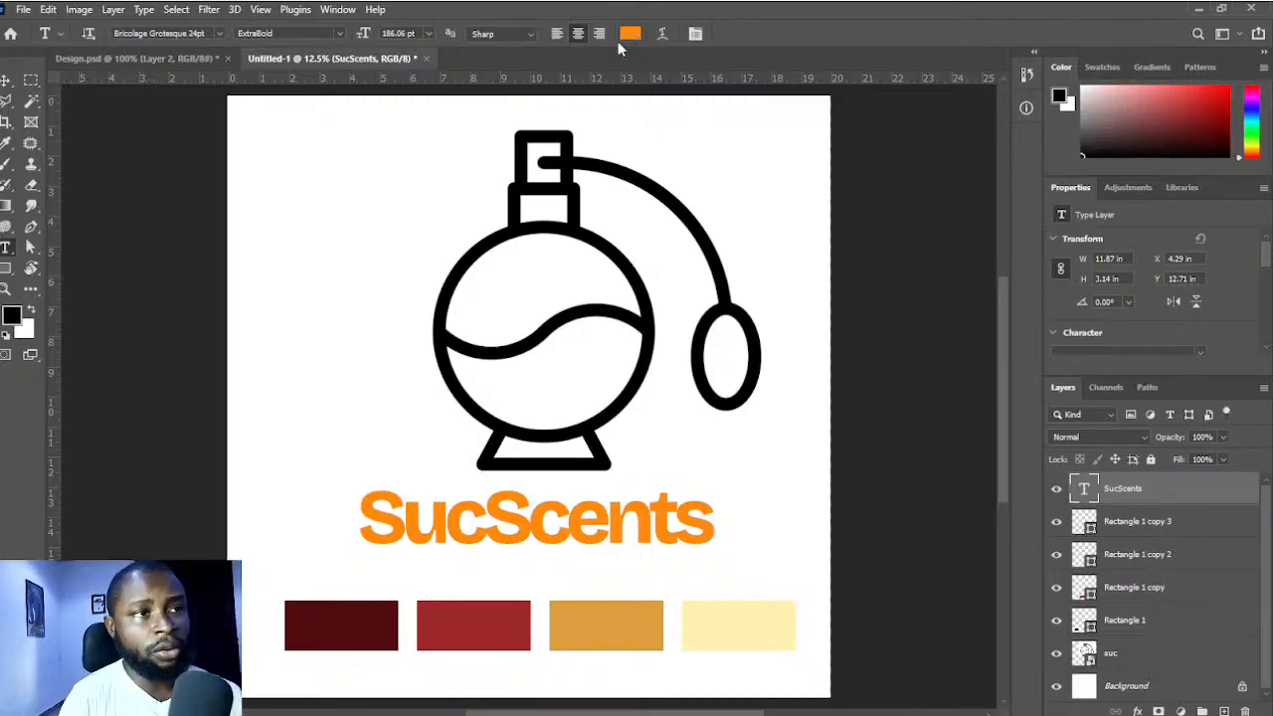
{"action": "left_click", "coordinate": [631, 33]}
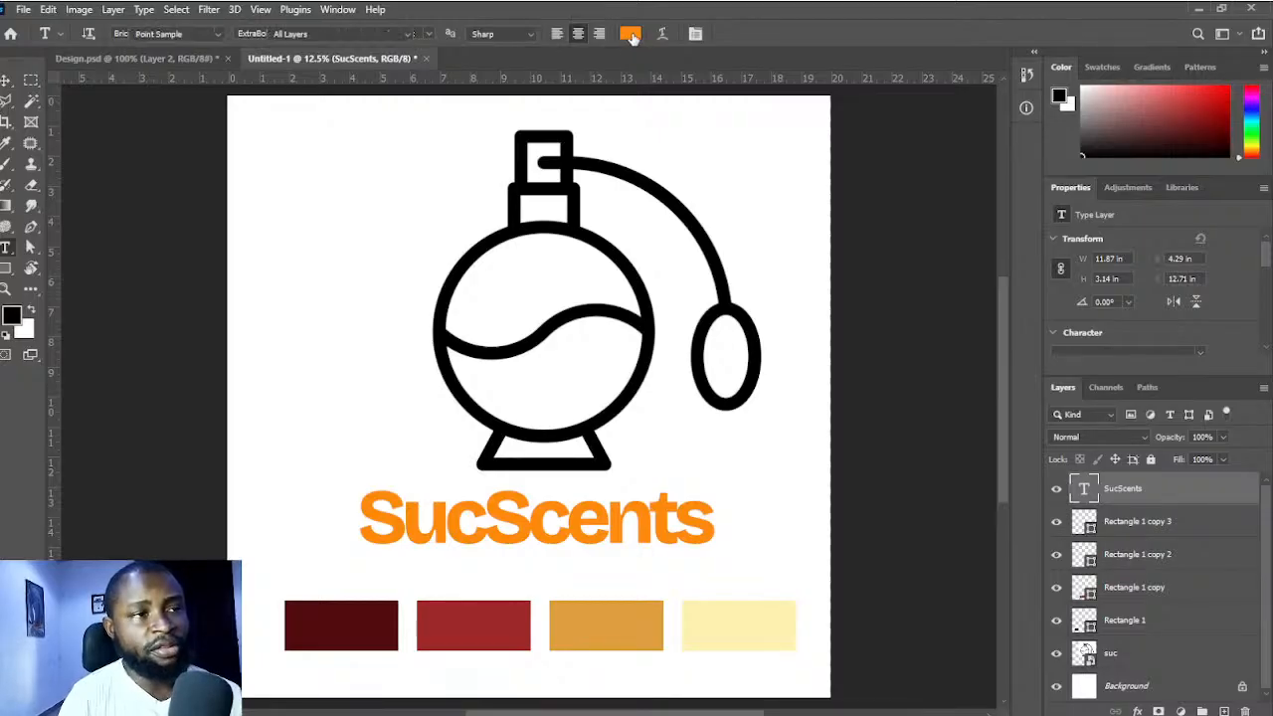
{"action": "left_click", "coordinate": [363, 629]}
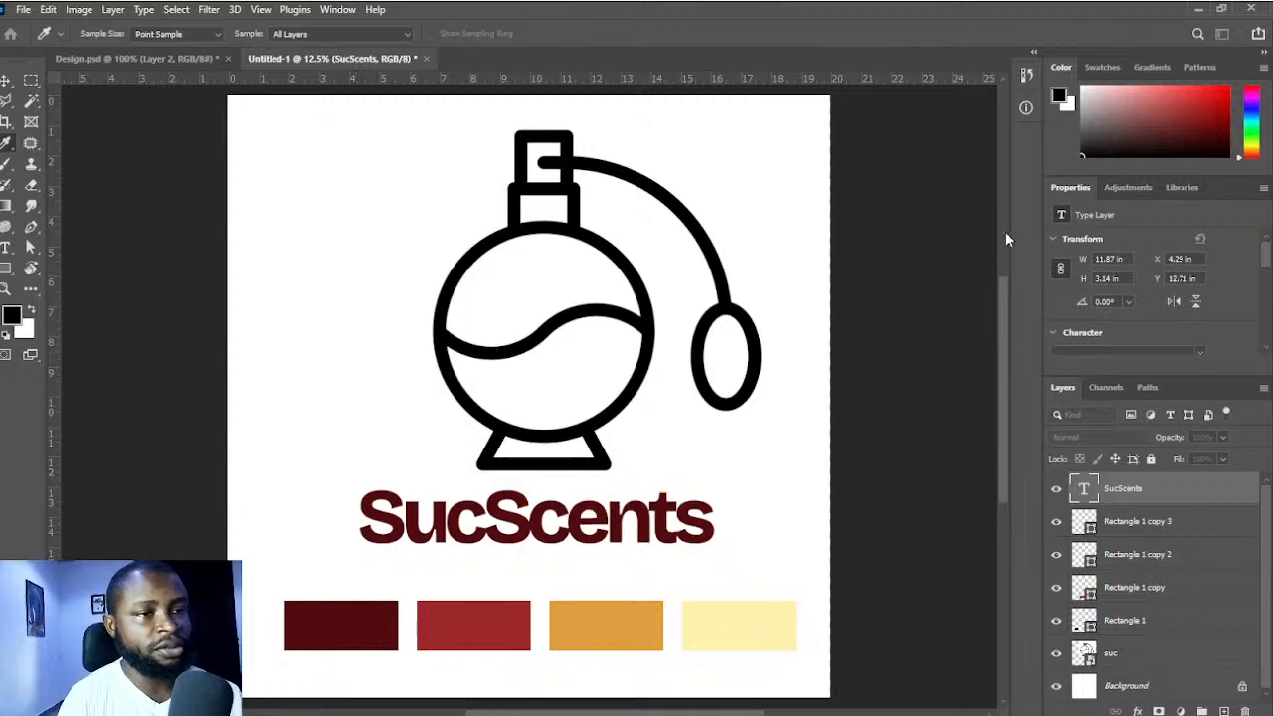
{"action": "left_click", "coordinate": [917, 189]}
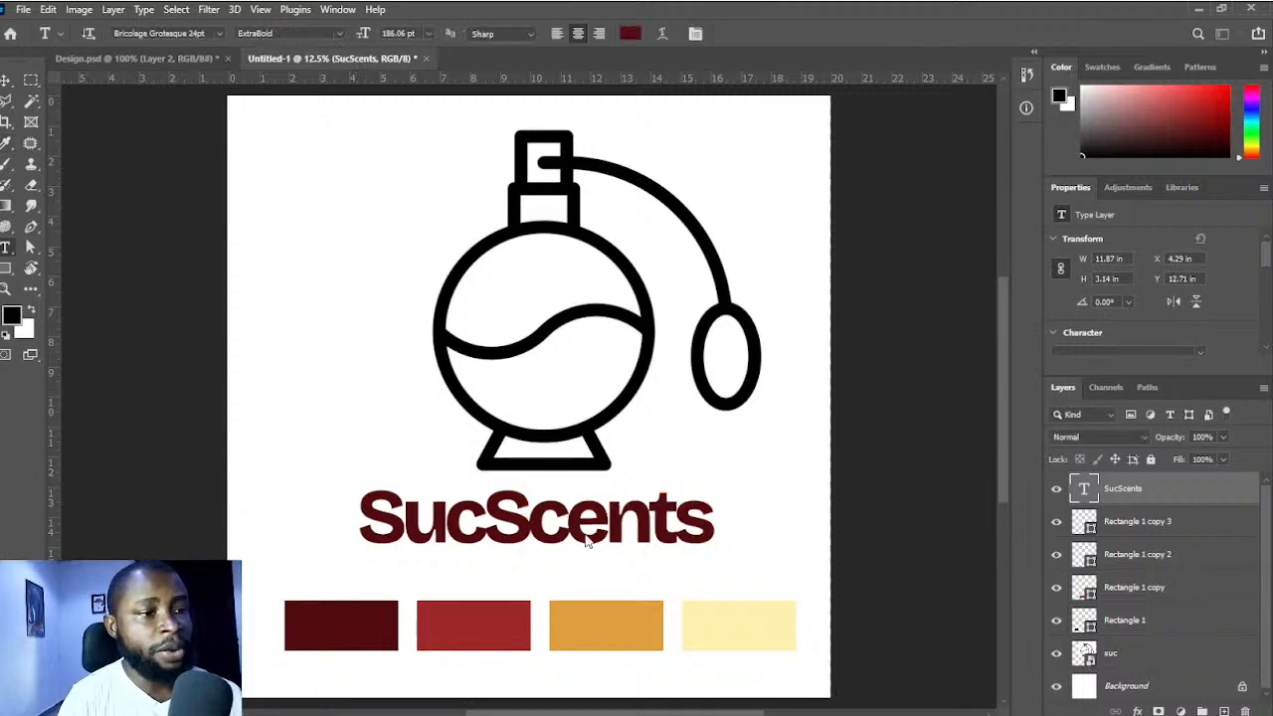
{"action": "key", "text": "v"}
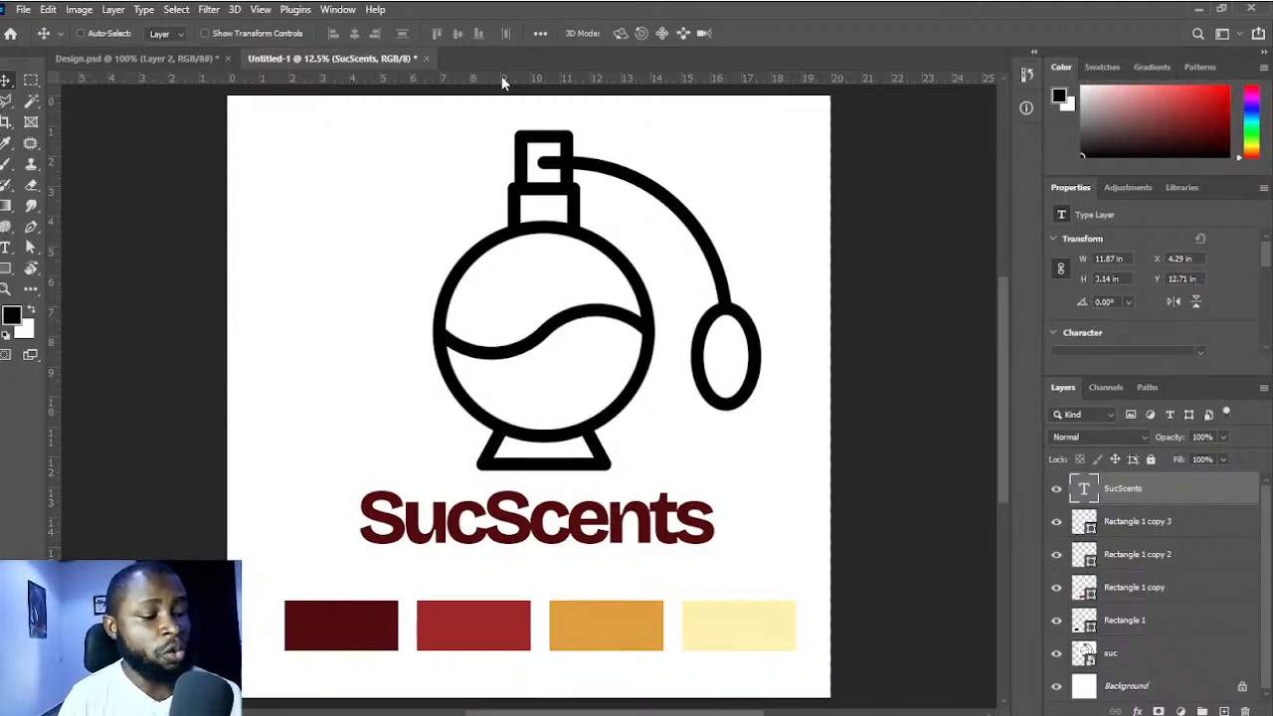
- Set the SucScents text size to 100 pt and loosen its letter spacing slightly
{"action": "key", "text": "t"}
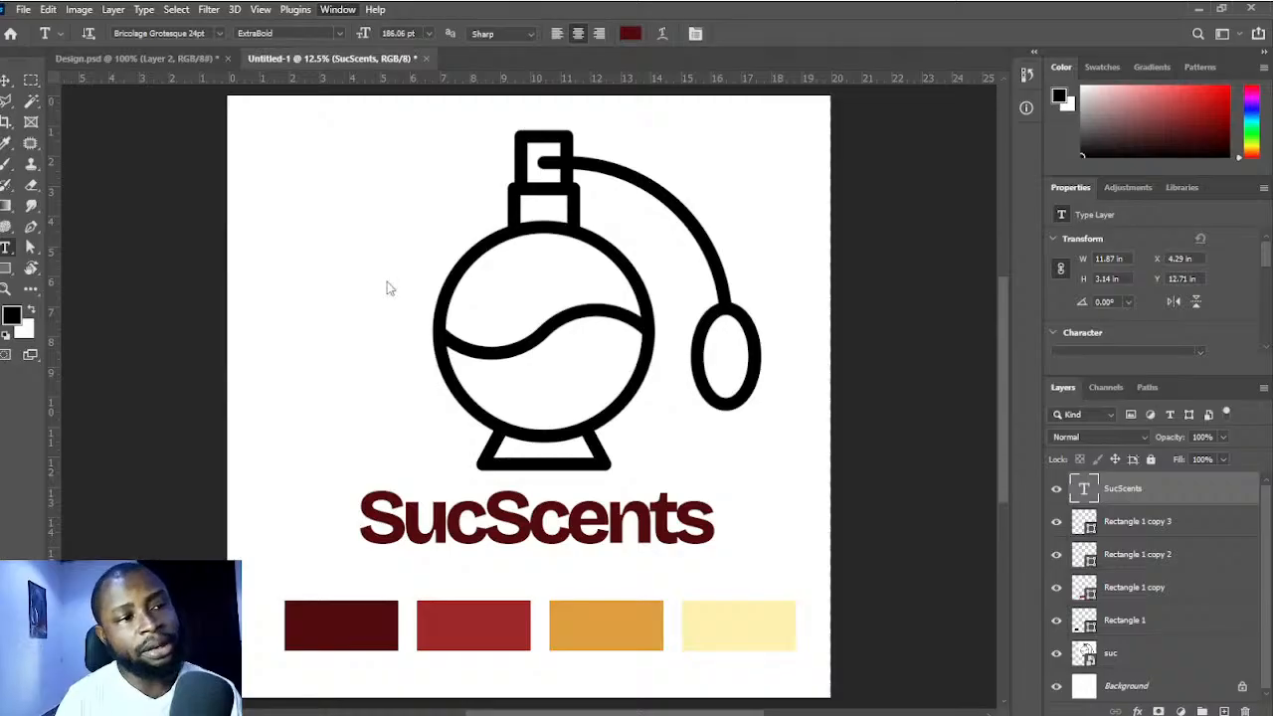
{"action": "left_click", "coordinate": [371, 199]}
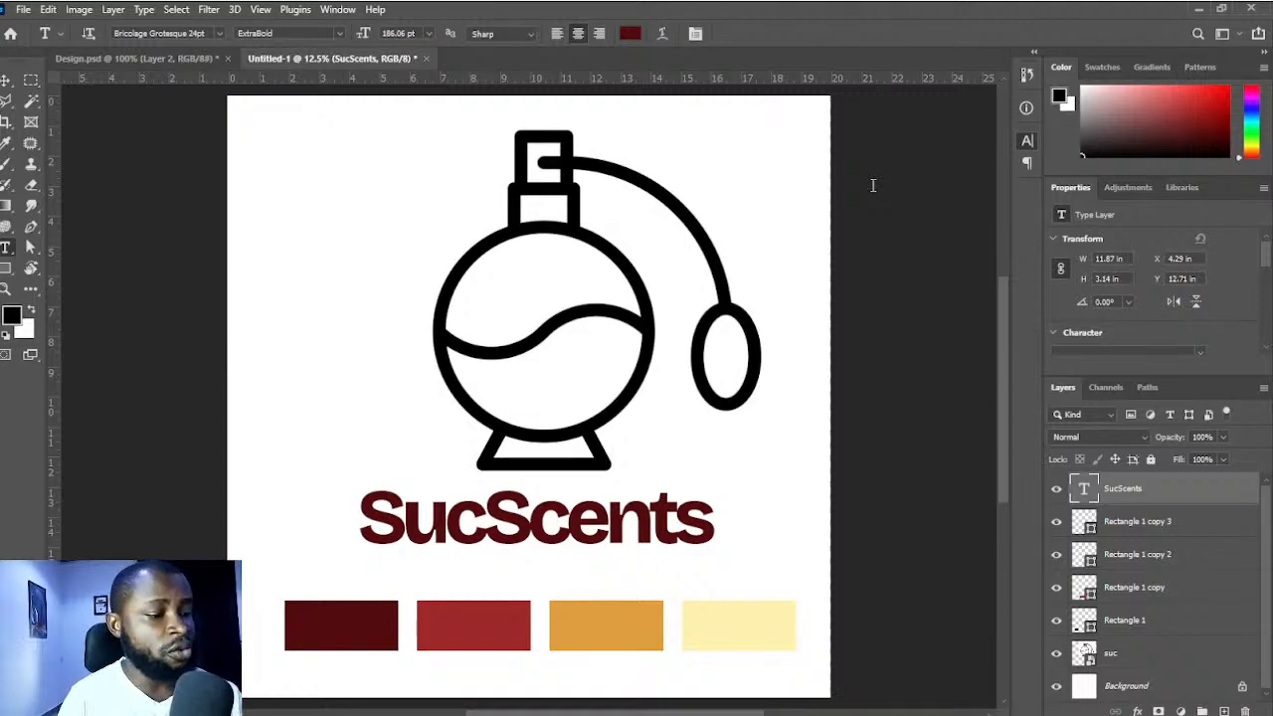
{"action": "type", "text": "100"}
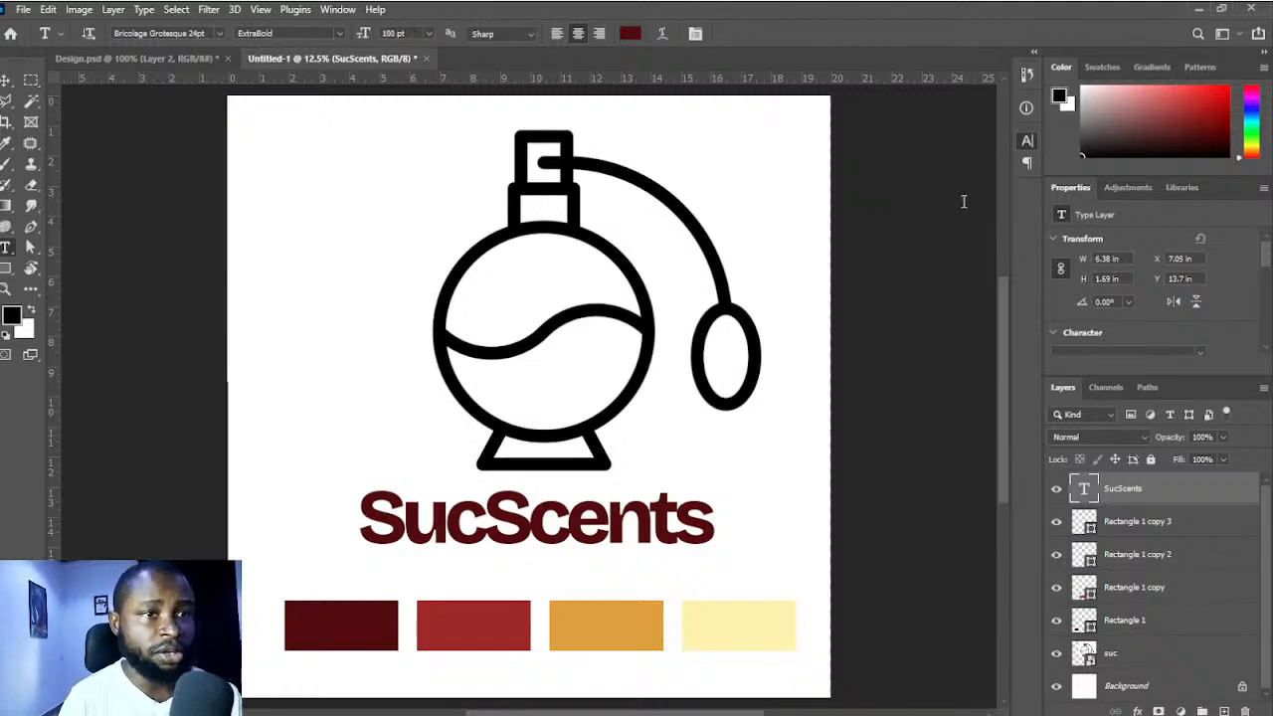
{"action": "key", "text": "Return"}
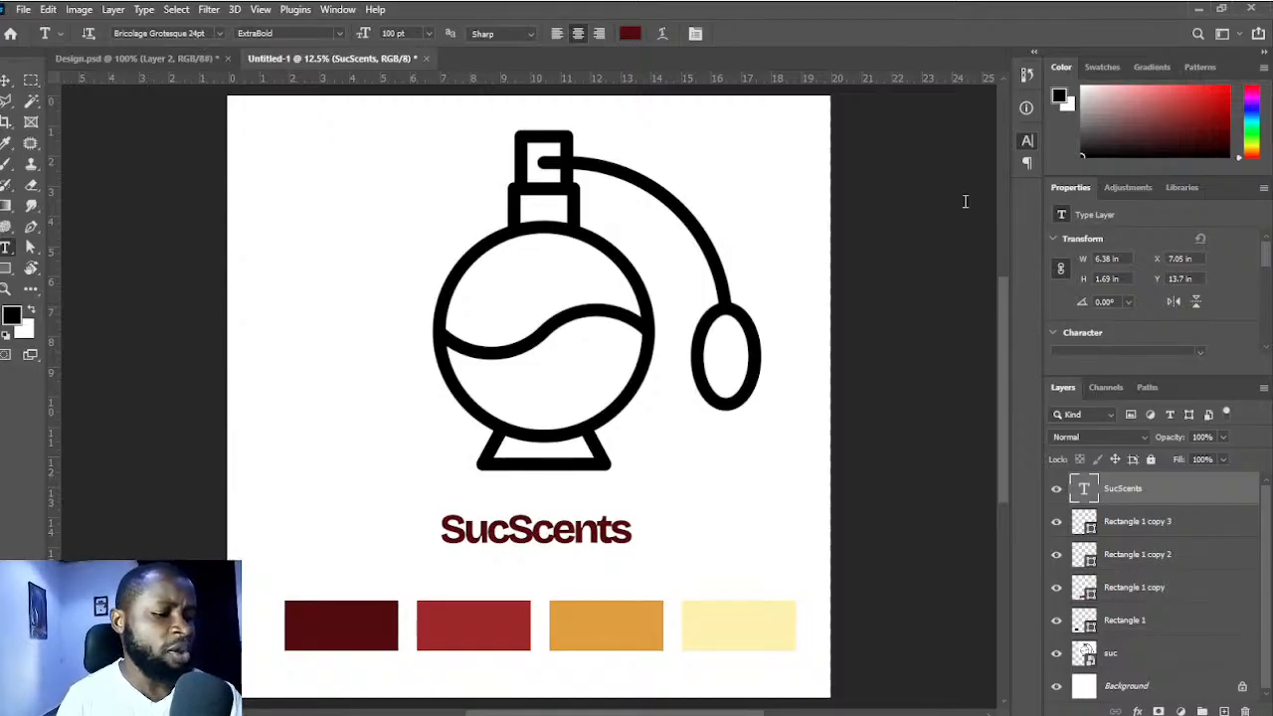
{"action": "key", "text": "ctrl+z"}
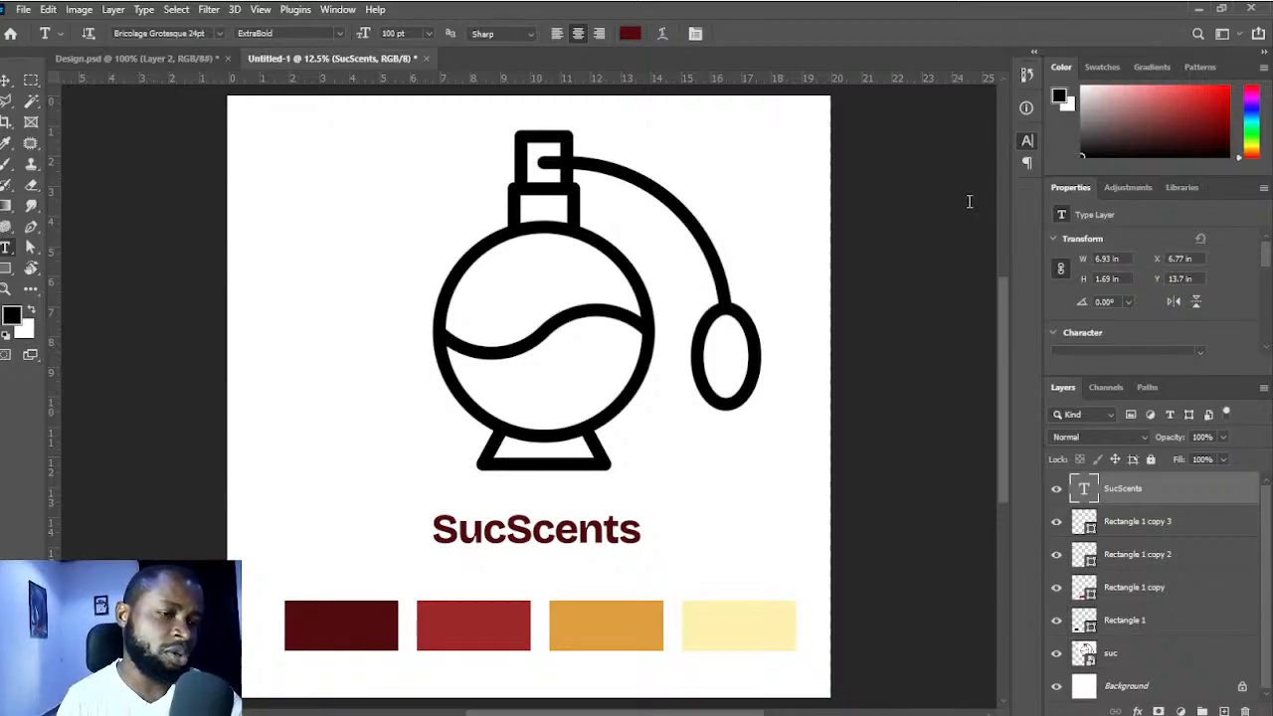
{"action": "key", "text": "alt+Left"}
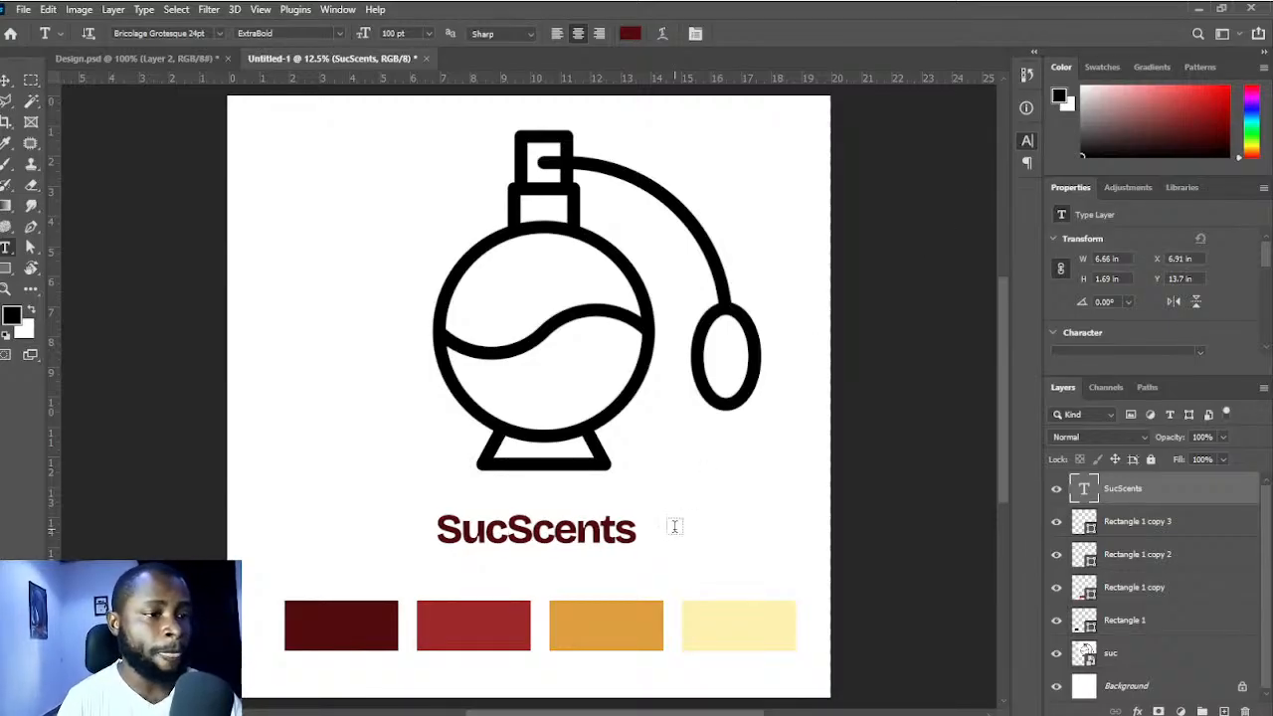
- Move the perfume bottle icon down and left, closer to the SucScents text, to about X 4.52 in and Y 0.78 in
{"action": "key", "text": "v"}
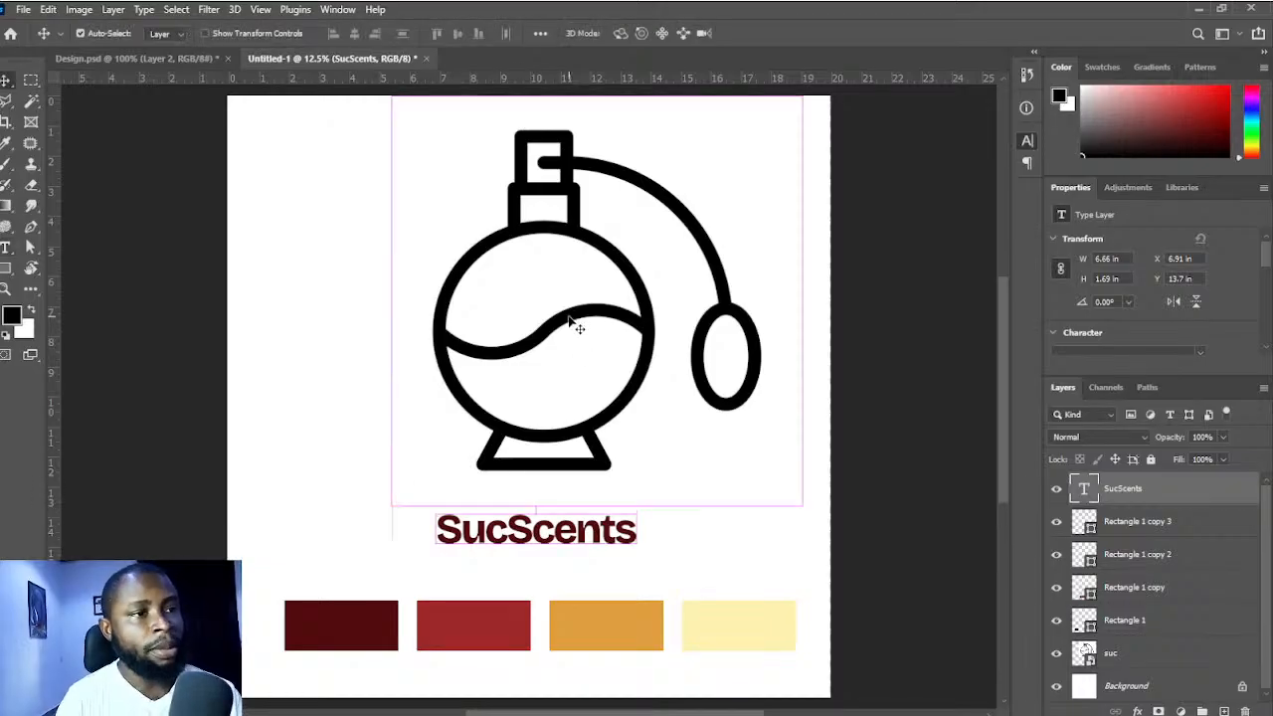
{"action": "left_click", "coordinate": [582, 326], "text": "ctrl"}
{"action": "left_click_drag", "start_coordinate": [554, 341], "coordinate": [529, 354]}
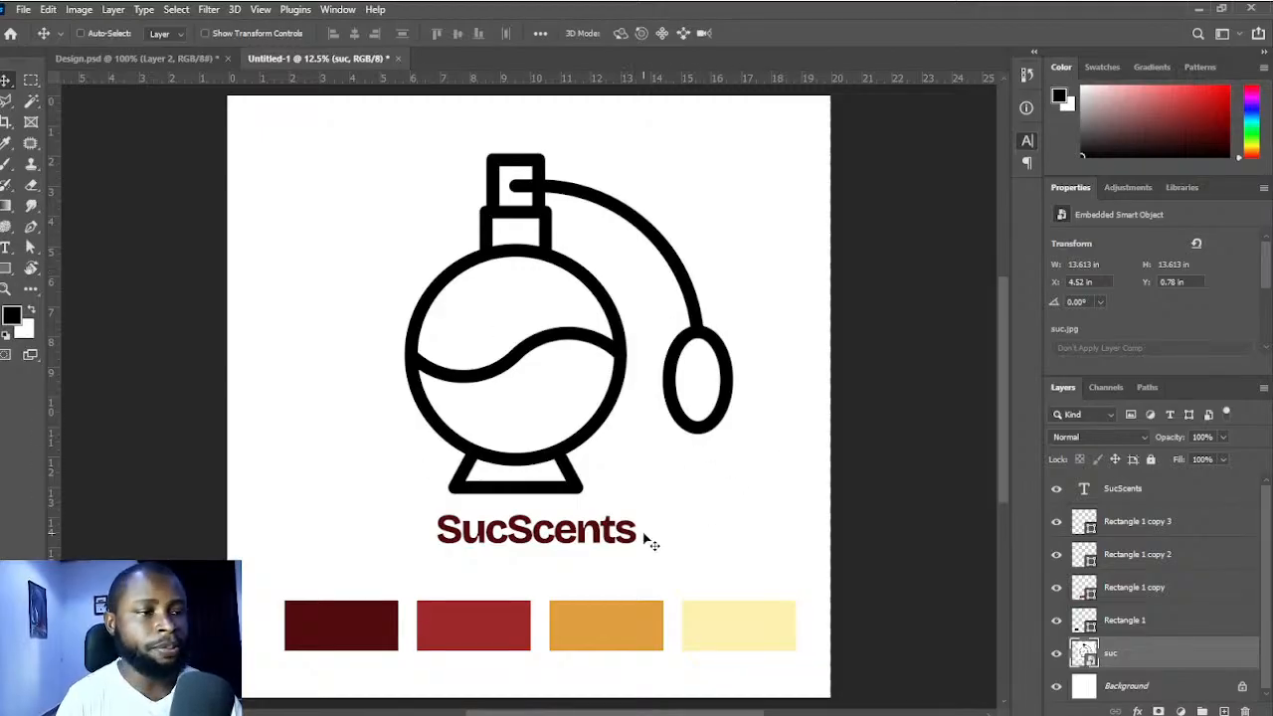
- Start a Pen path at the right end of the bottle's wave line and curve its first segment to the wave's crest
{"action": "left_click", "coordinate": [31, 227]}
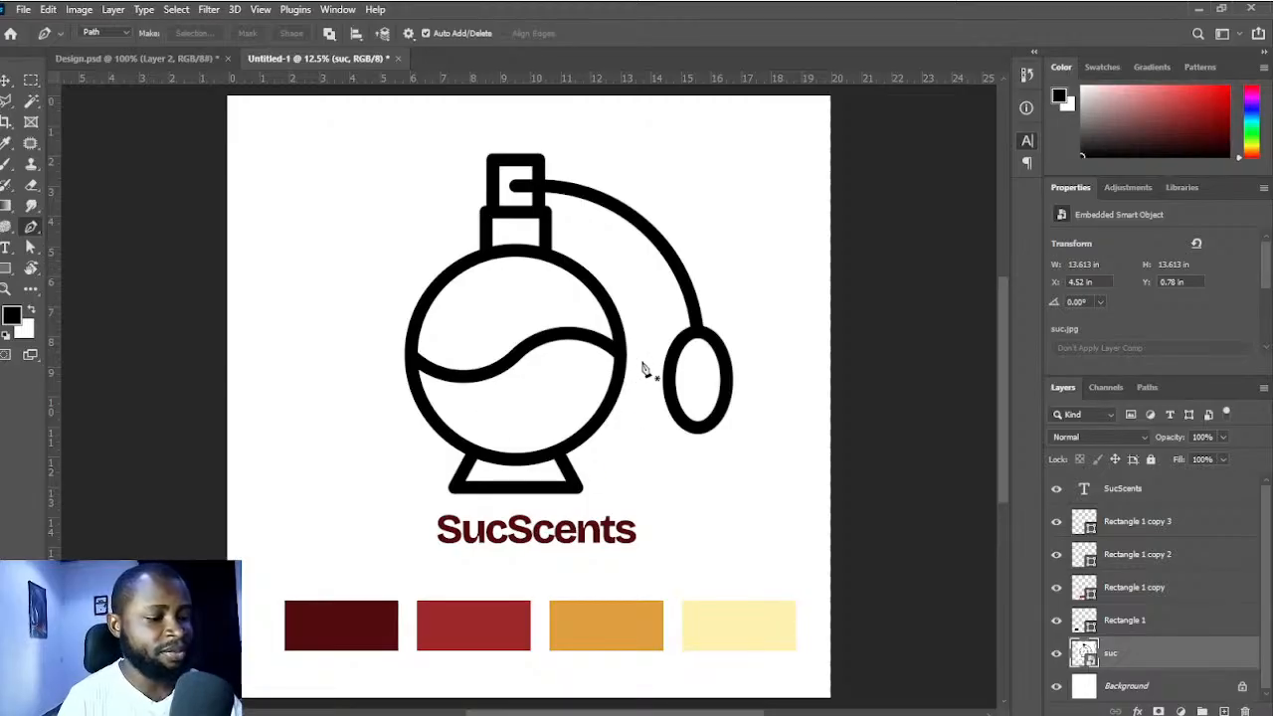
{"action": "left_click", "coordinate": [5, 290]}
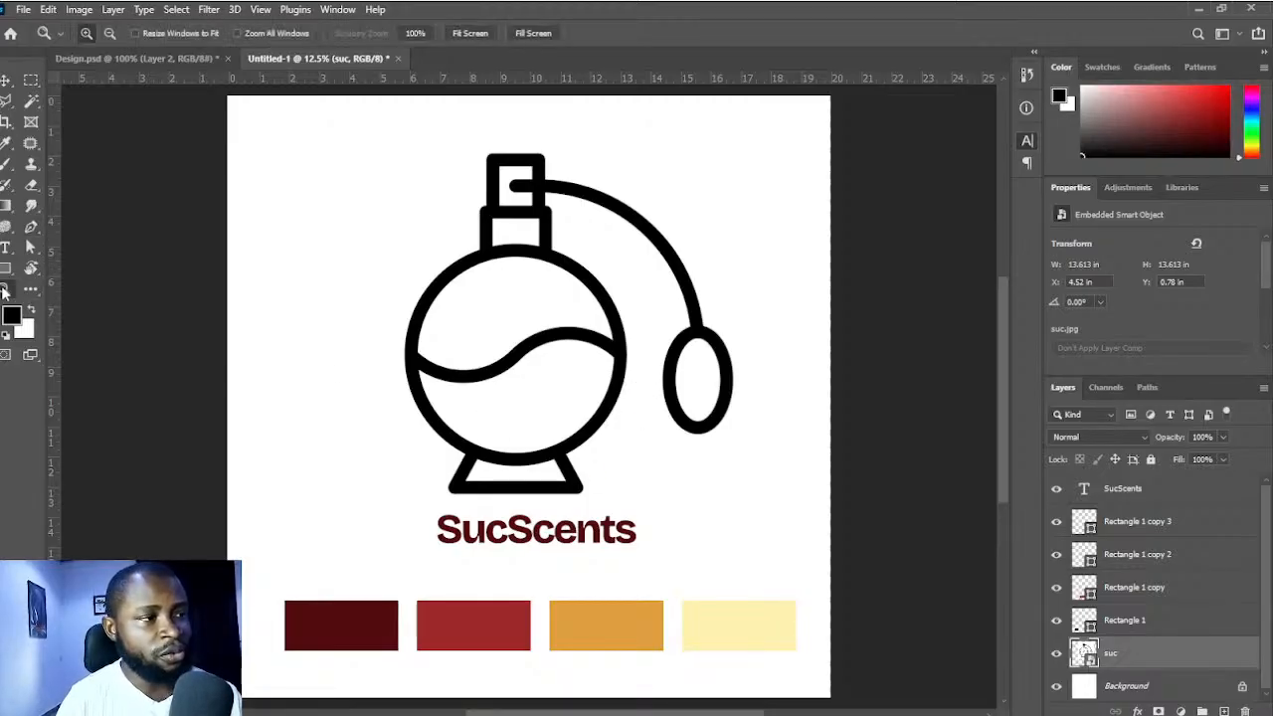
{"action": "left_click_drag", "start_coordinate": [375, 225], "coordinate": [669, 516]}
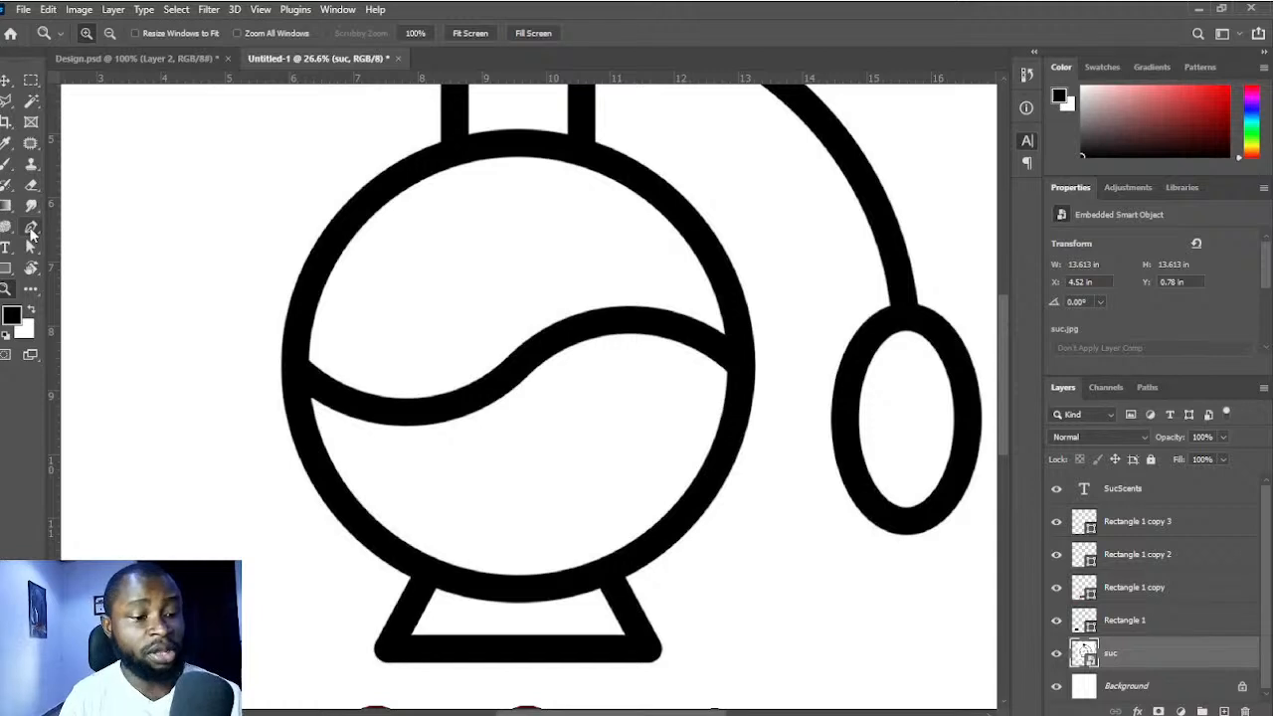
{"action": "left_click", "coordinate": [31, 229]}
{"action": "scroll", "coordinate": [488, 311], "scroll_direction": "up", "scroll_amount": 1}
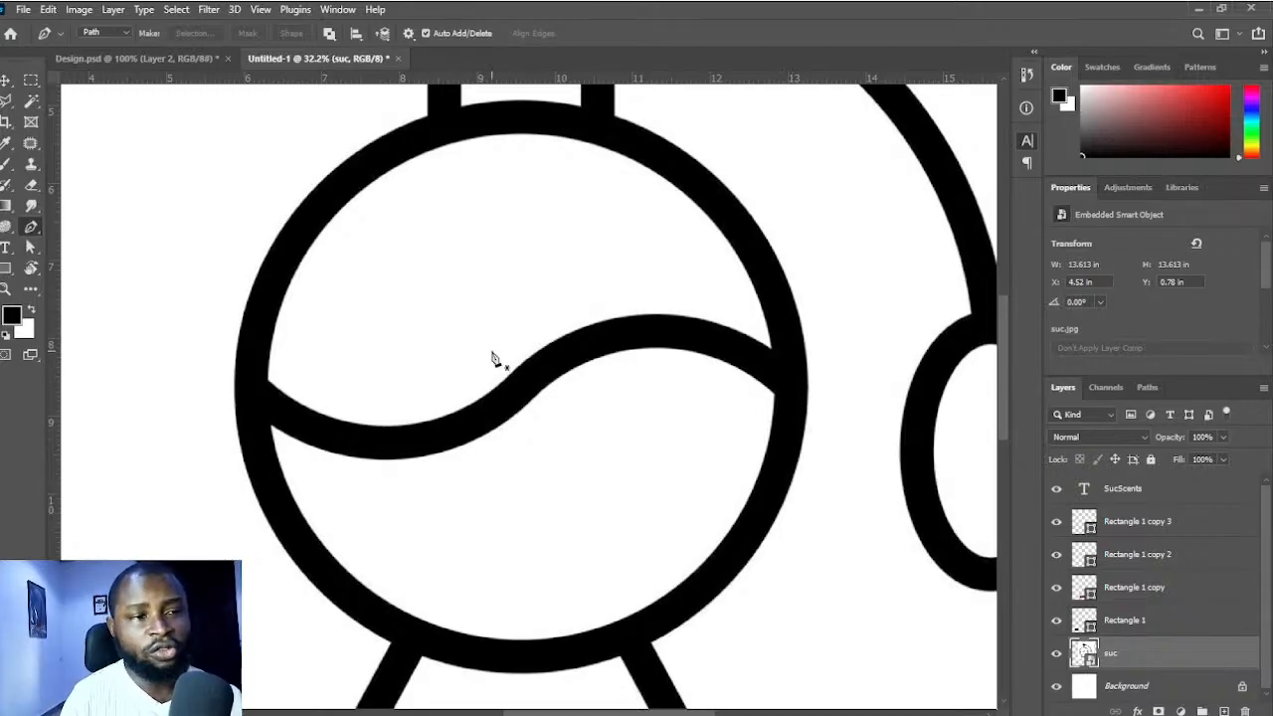
{"action": "left_click", "coordinate": [805, 390]}
{"action": "left_click_drag", "start_coordinate": [640, 335], "coordinate": [557, 344]}
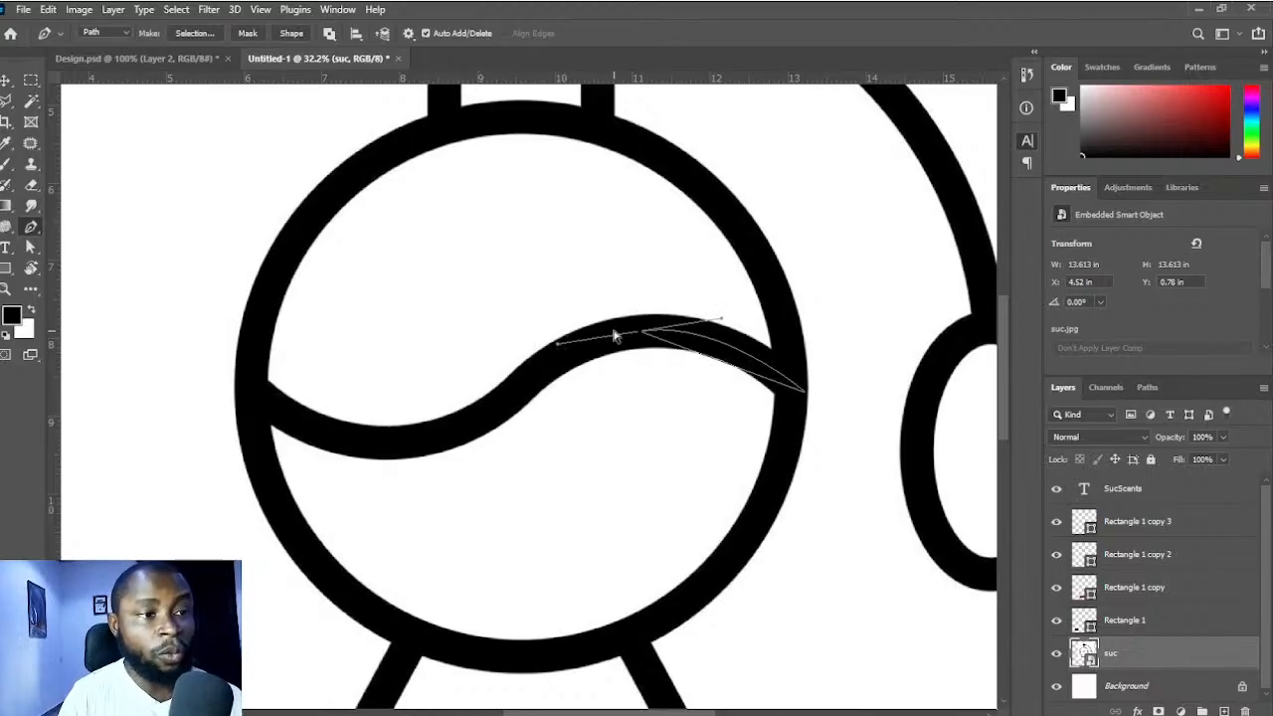
{"action": "key", "text": "ctrl+z"}
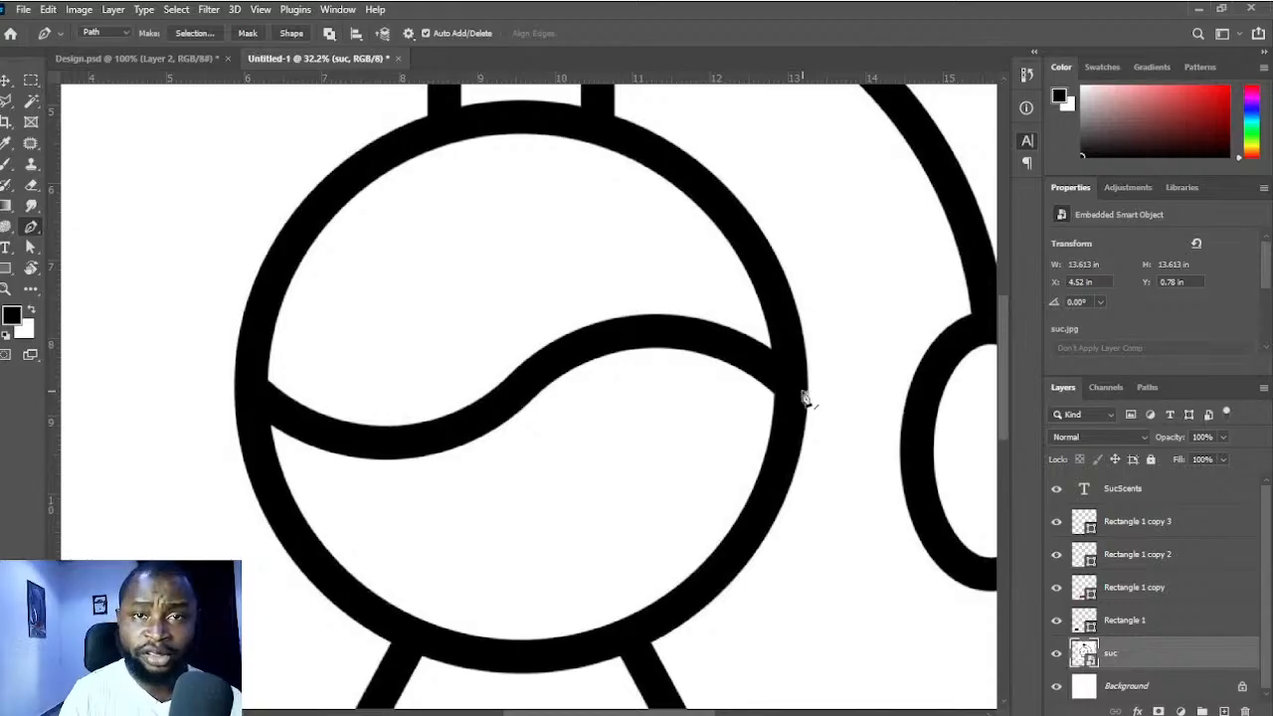
{"action": "left_click_drag", "start_coordinate": [647, 332], "coordinate": [567, 339]}
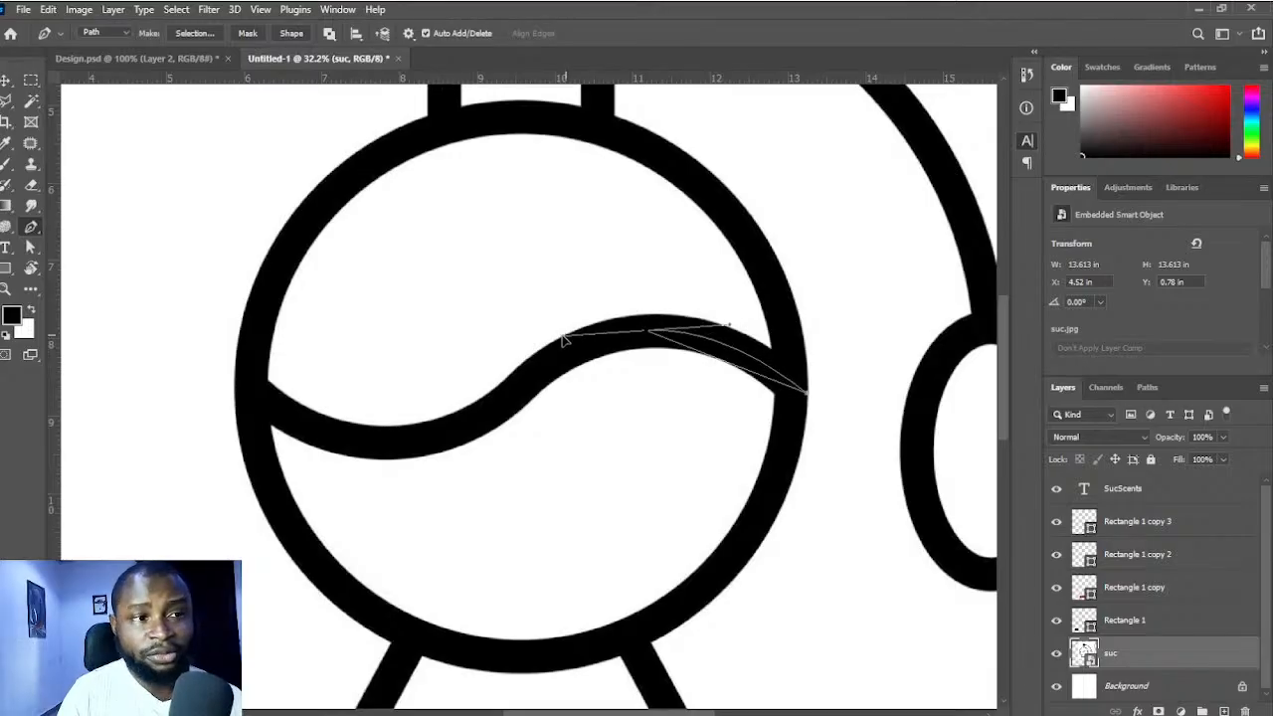
- Continue the path along the wave line through its midpoint and trough to the left edge of the bottle's round body
{"action": "left_click_drag", "start_coordinate": [417, 444], "coordinate": [339, 454]}
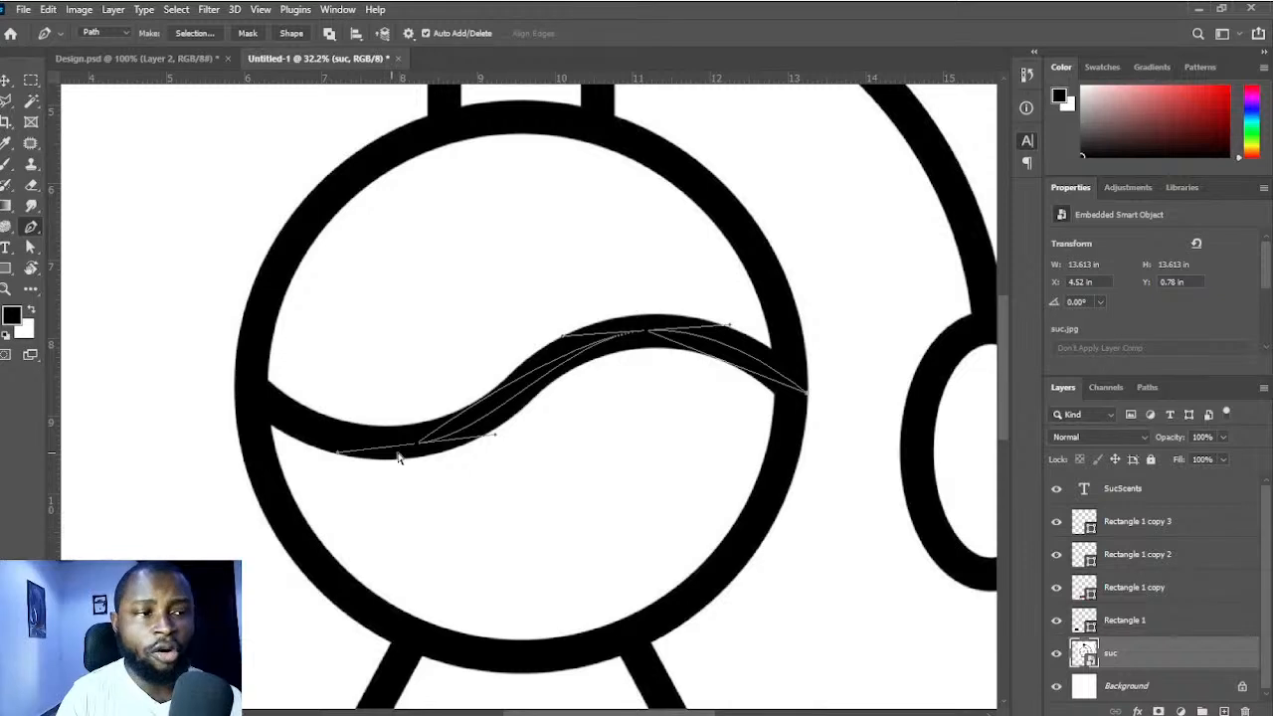
{"action": "key", "text": "ctrl+z"}
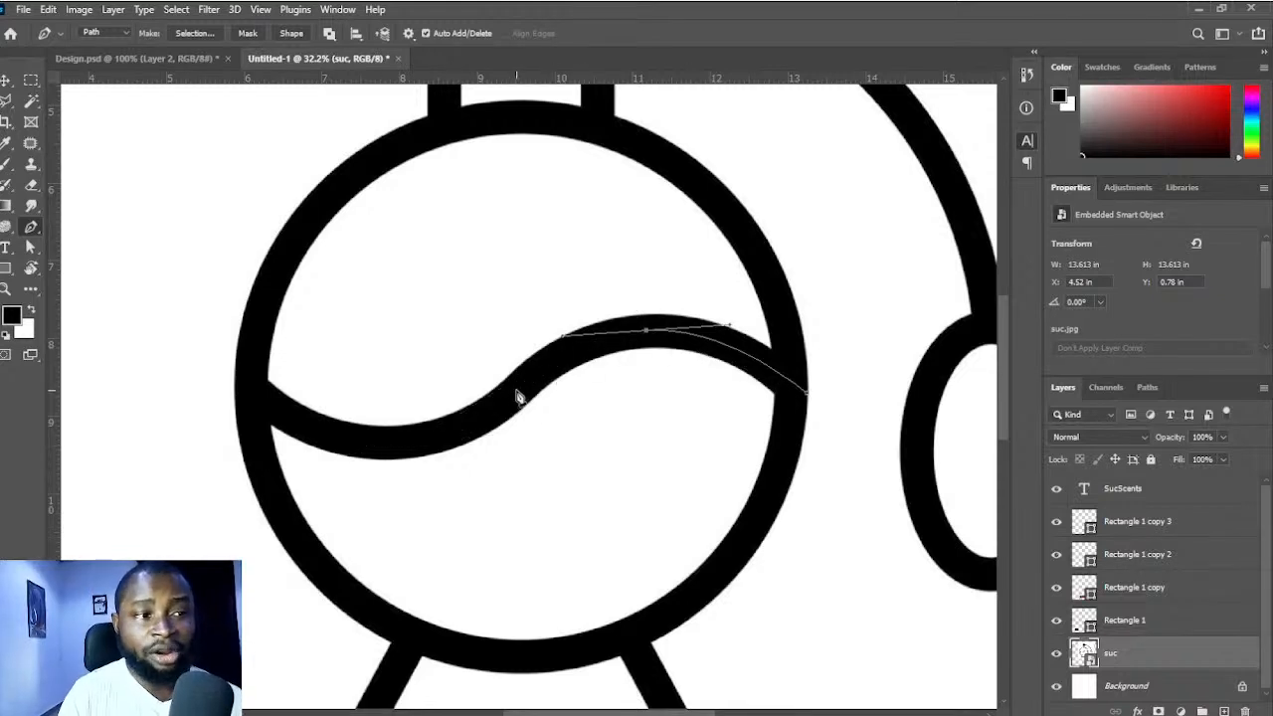
{"action": "left_click_drag", "start_coordinate": [518, 398], "coordinate": [489, 418]}
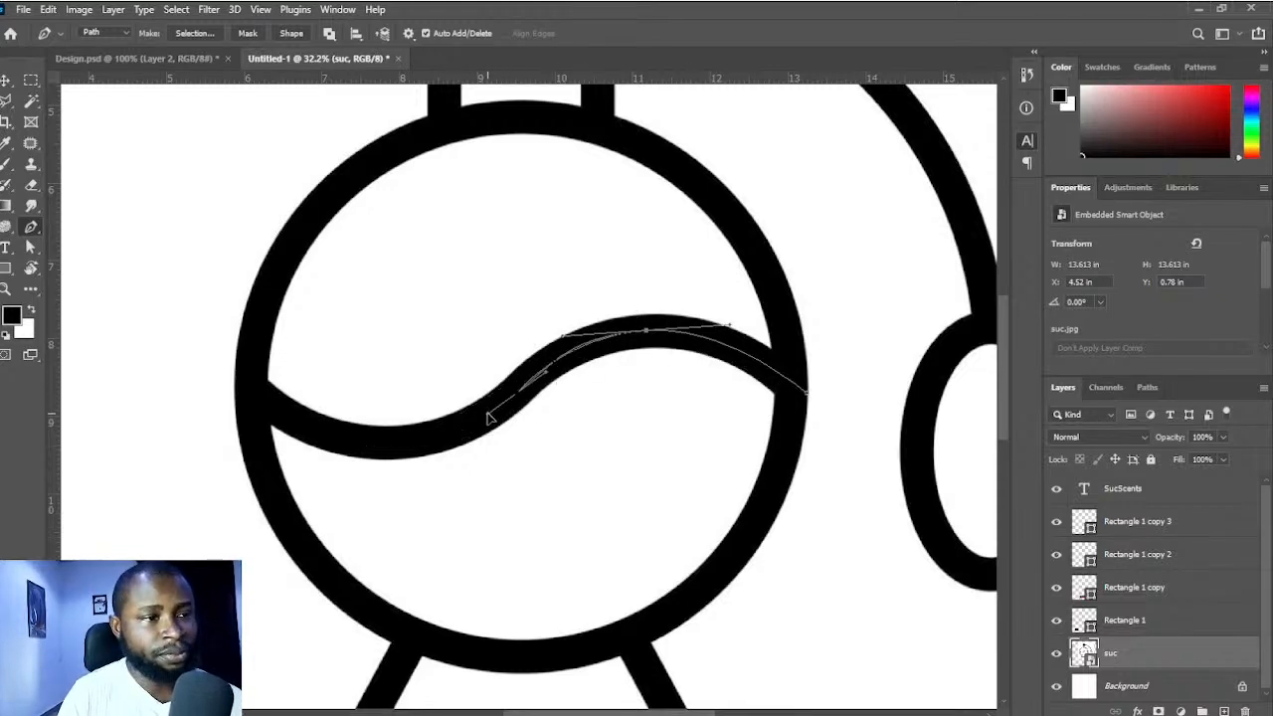
{"action": "left_click_drag", "start_coordinate": [331, 439], "coordinate": [282, 438]}
{"action": "left_click", "coordinate": [242, 387]}
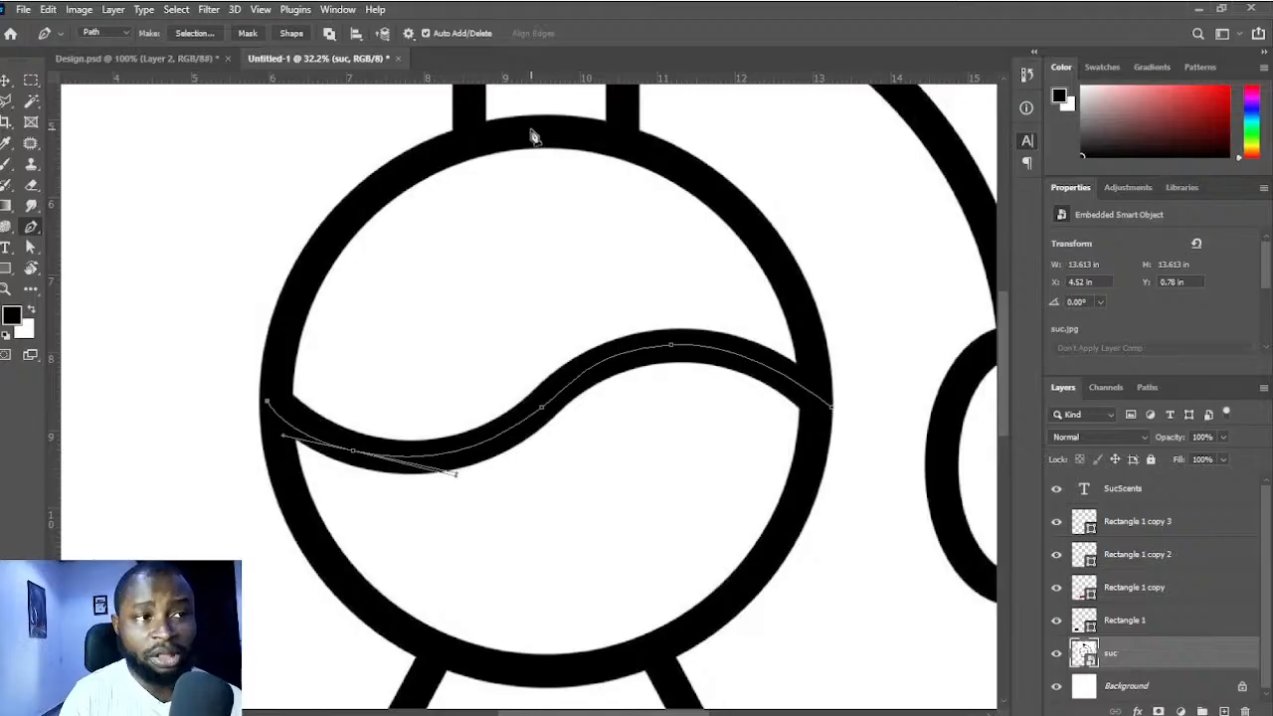
- Curve the path from the wave's left end along the upper-left outline to the top of the round body
{"action": "left_click_drag", "start_coordinate": [530, 129], "coordinate": [713, 131]}
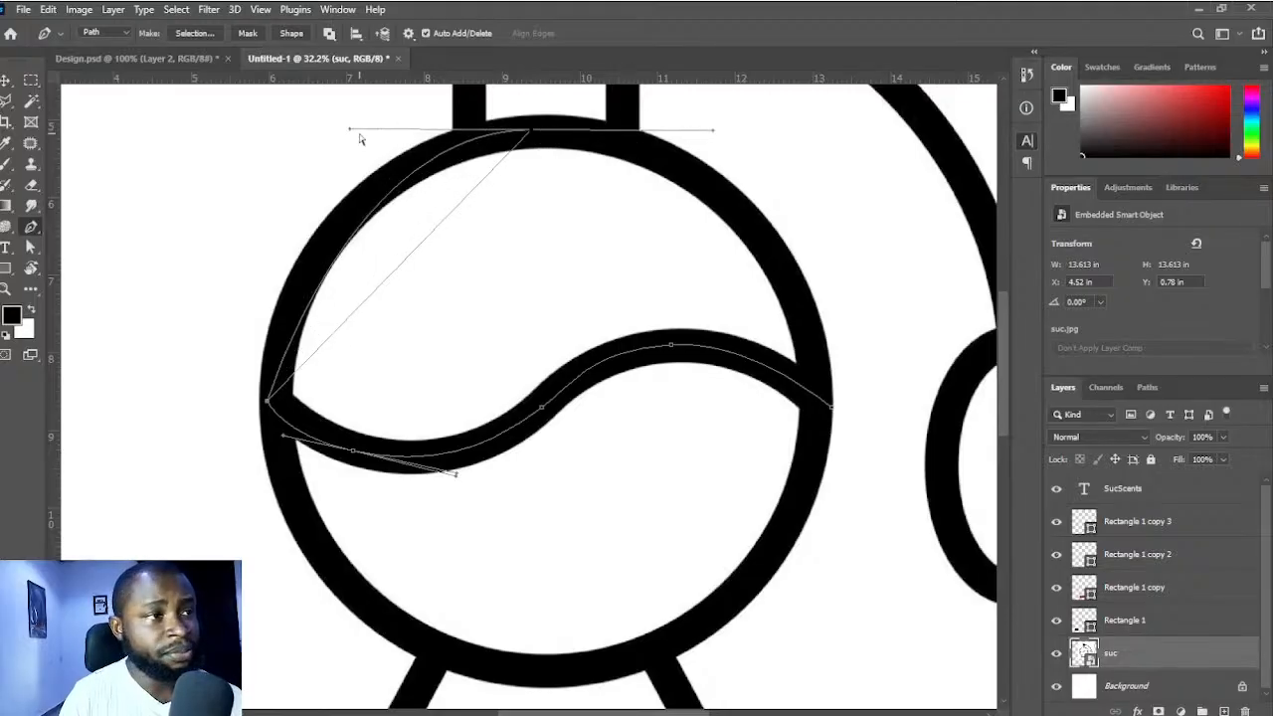
{"action": "left_click_drag", "start_coordinate": [350, 130], "coordinate": [283, 166]}
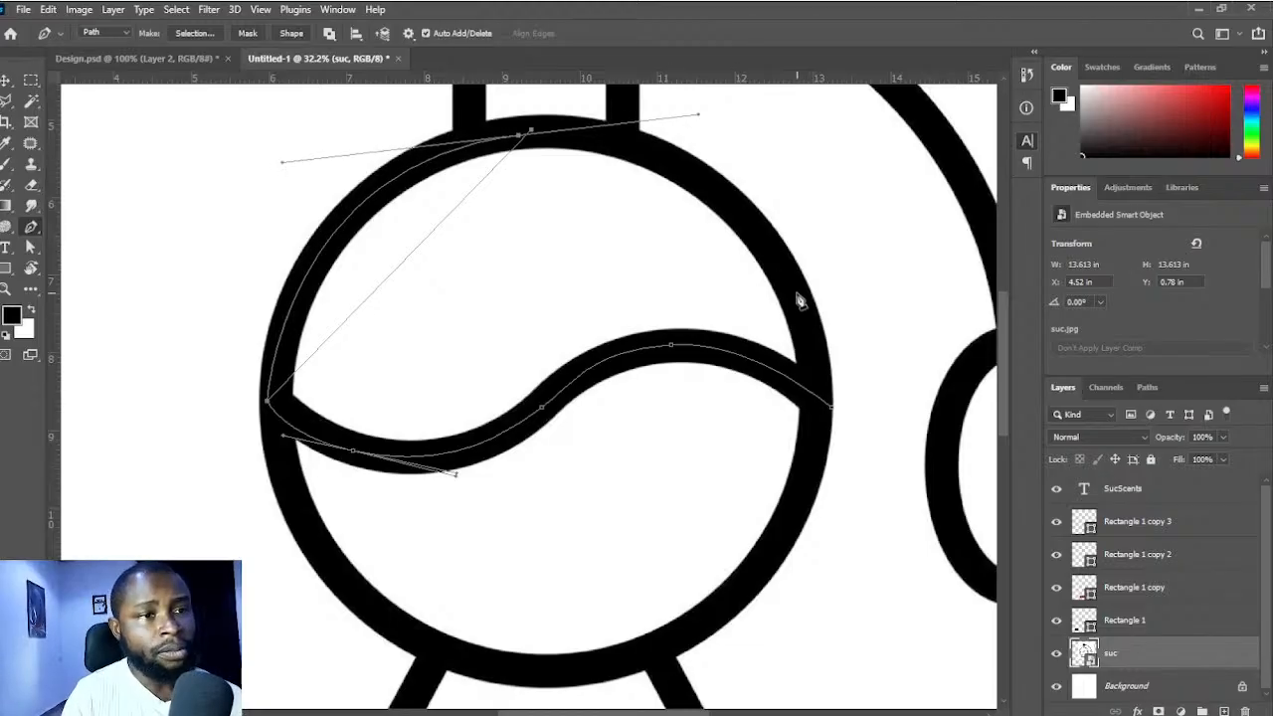
{"action": "left_click_drag", "start_coordinate": [676, 182], "coordinate": [572, 182]}
{"action": "left_click_drag", "start_coordinate": [655, 245], "coordinate": [680, 269]}
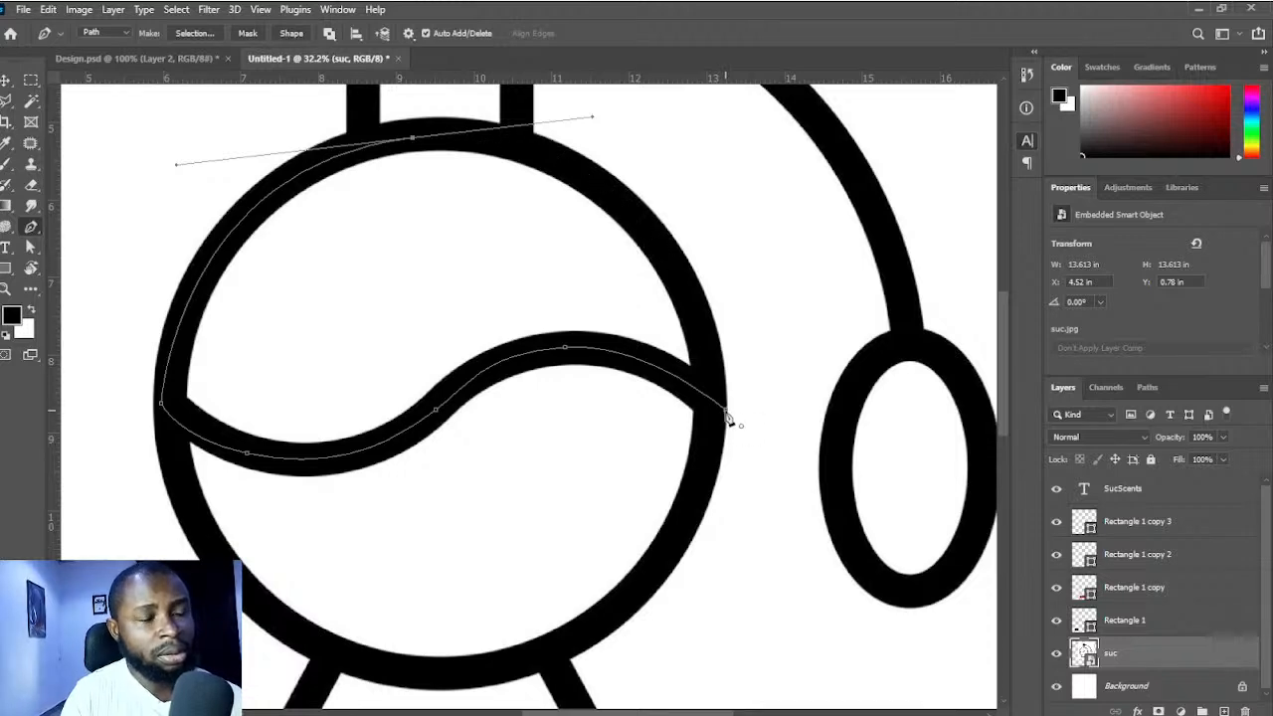
- Close the path along the upper-right outline at its starting point, refine the curve handle, and convert the path to a filled shape
{"action": "left_click_drag", "start_coordinate": [726, 409], "coordinate": [749, 527]}
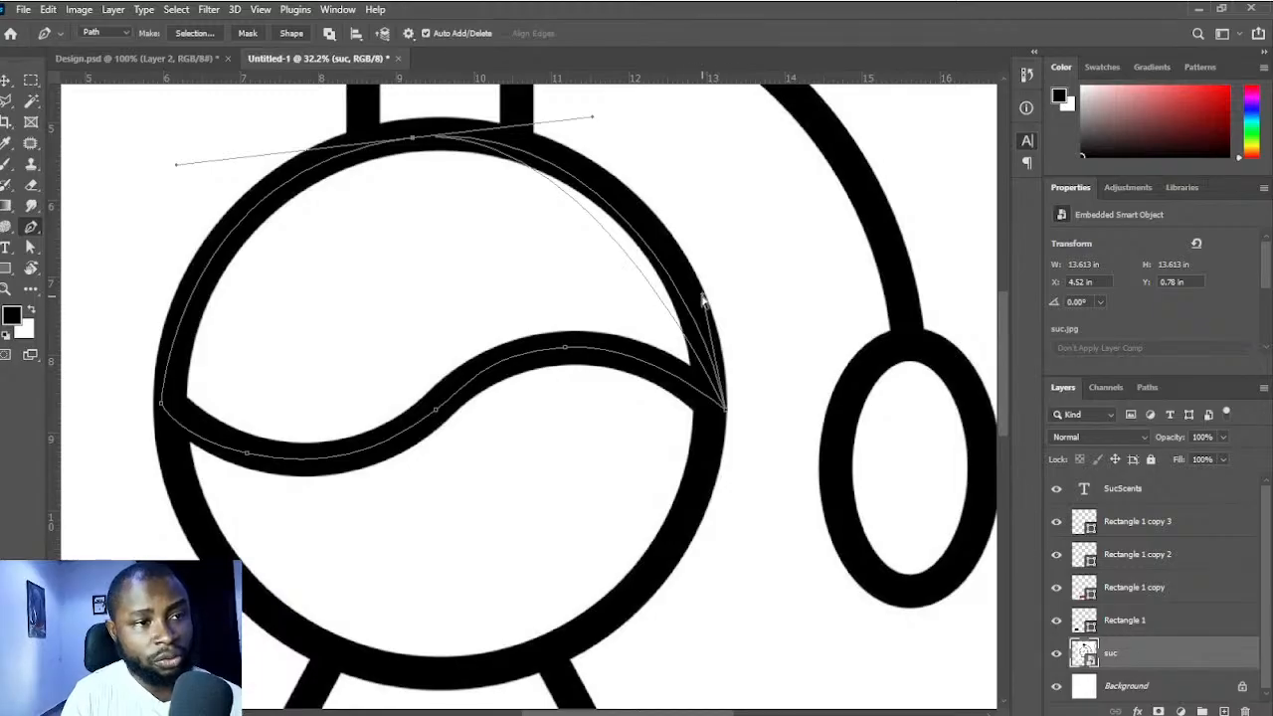
{"action": "left_click_drag", "start_coordinate": [711, 298], "coordinate": [715, 306]}
{"action": "left_click", "coordinate": [729, 418], "text": "ctrl"}
{"action": "left_click_drag", "start_coordinate": [719, 386], "coordinate": [716, 390]}
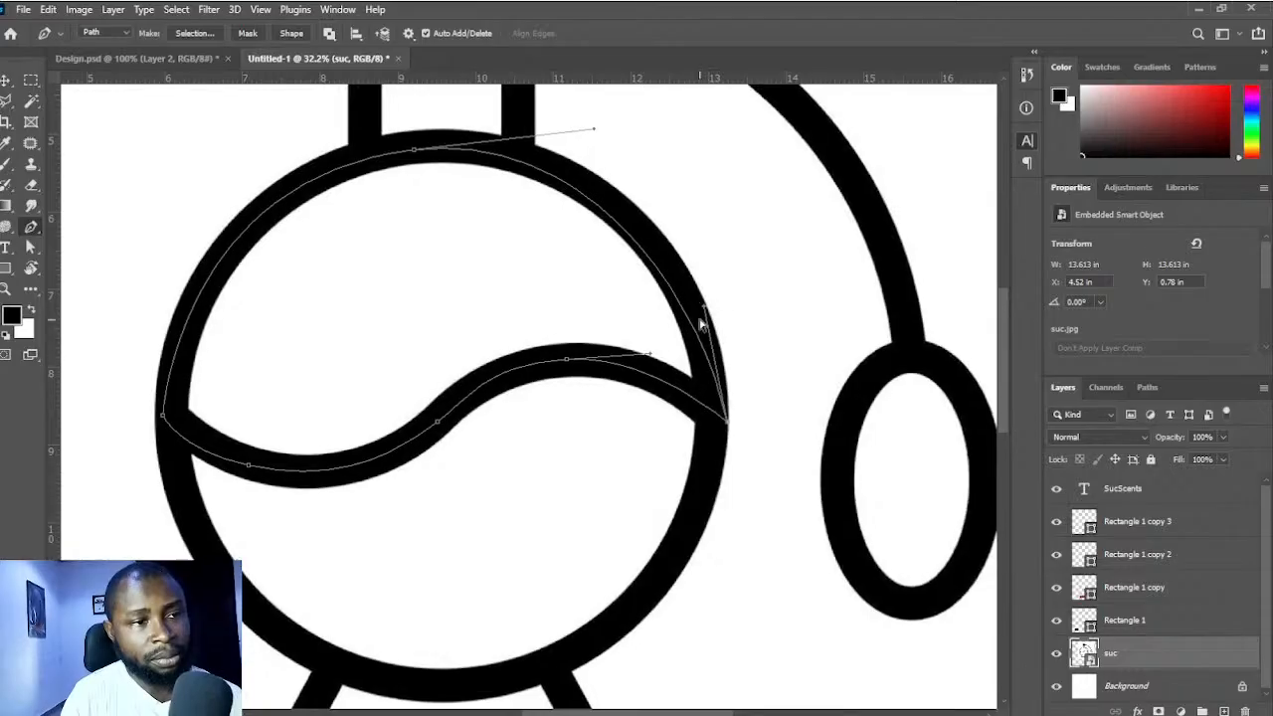
{"action": "left_click_drag", "start_coordinate": [706, 306], "coordinate": [689, 265]}
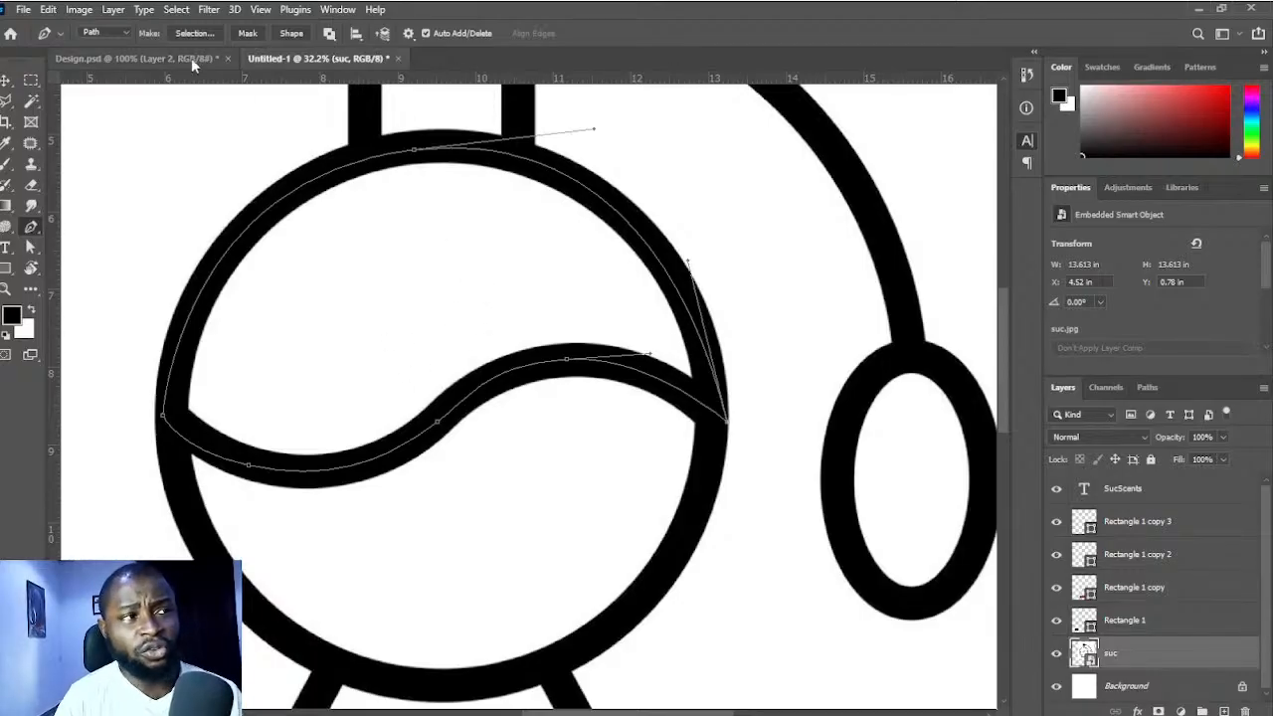
{"action": "left_click", "coordinate": [295, 34]}
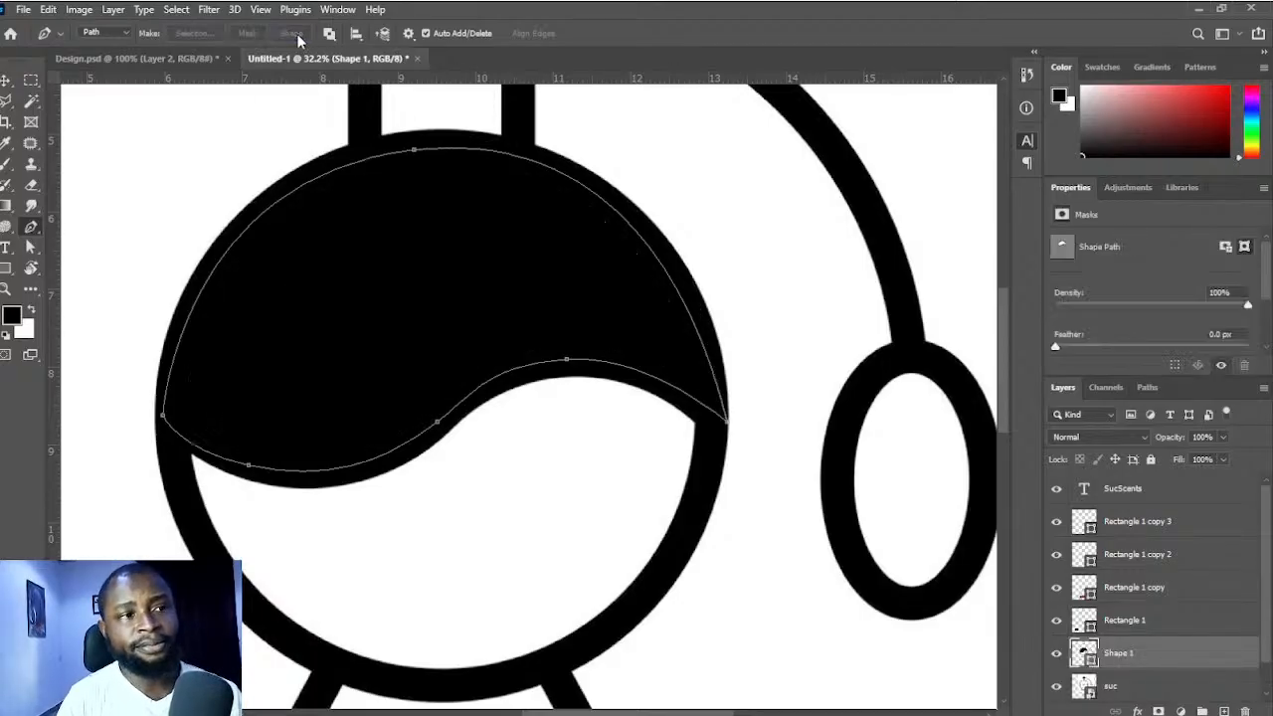
- Hide the suc bottle layer and move the new black shape slightly up and to the right
{"action": "left_click", "coordinate": [1056, 686]}
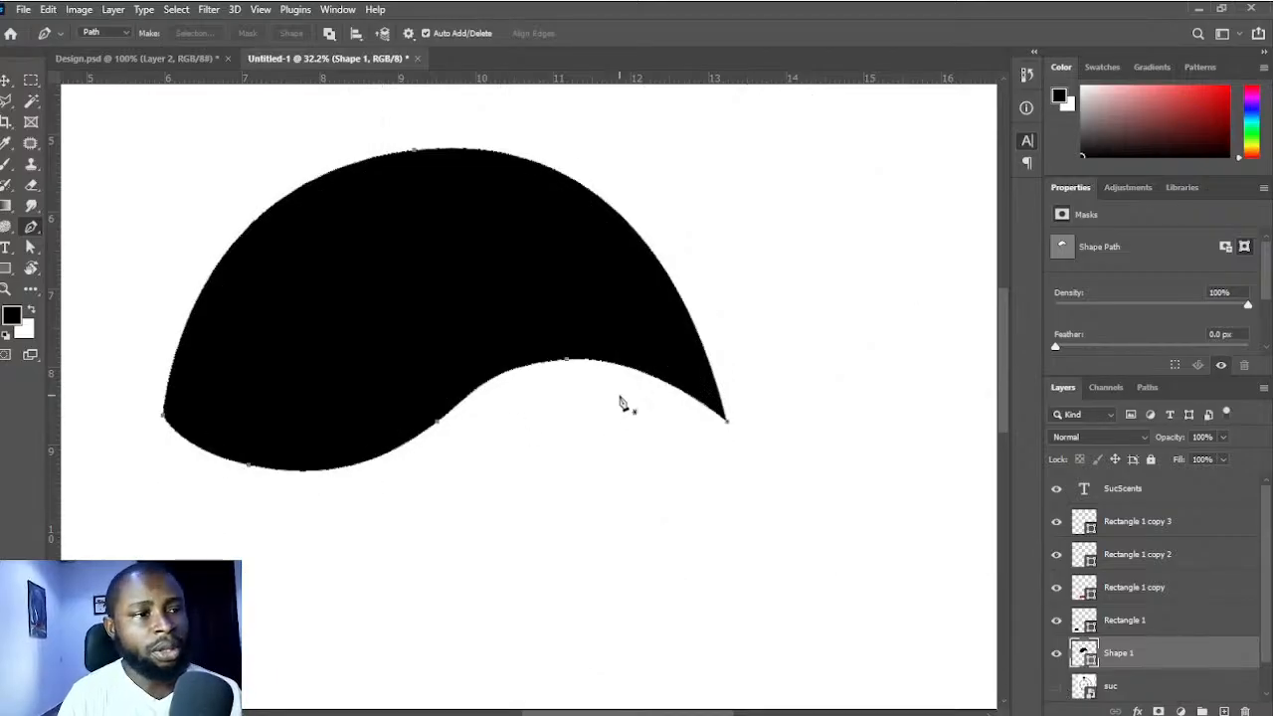
{"action": "key", "text": "v"}
{"action": "scroll", "coordinate": [587, 480], "scroll_direction": "down", "scroll_amount": 1}
{"action": "scroll", "coordinate": [587, 481], "scroll_direction": "down", "scroll_amount": 3}
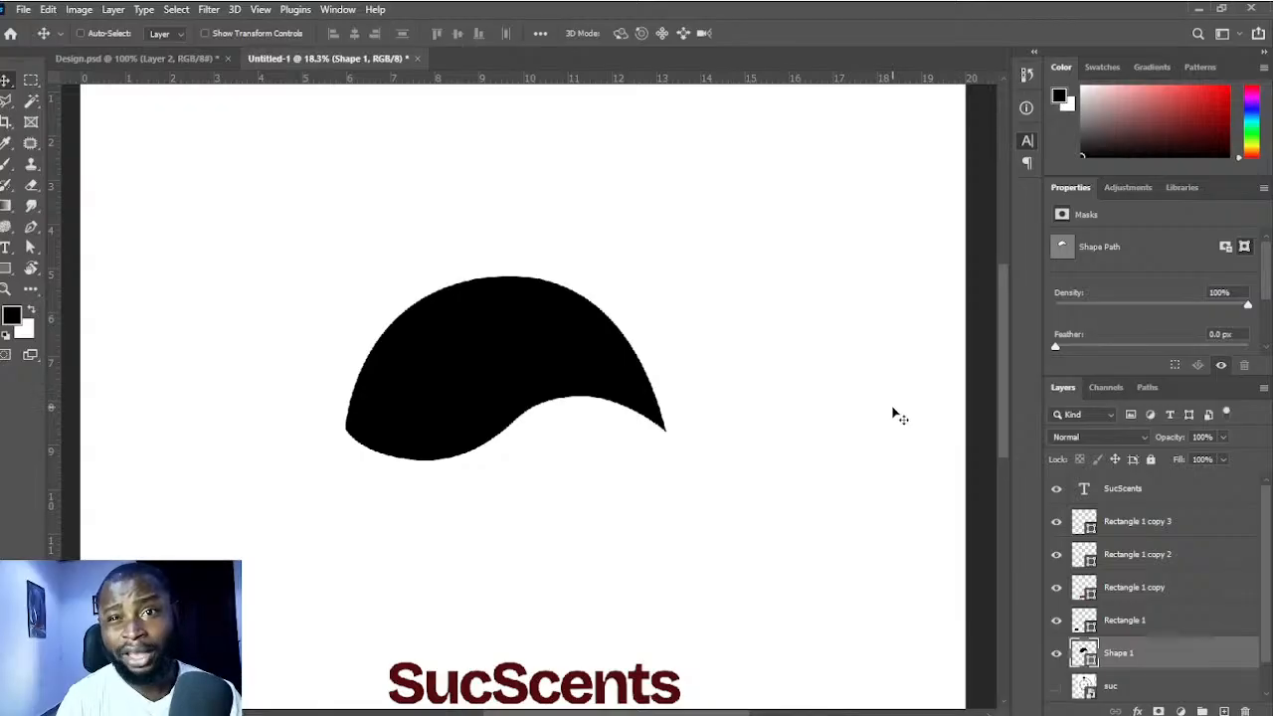
{"action": "left_click_drag", "start_coordinate": [505, 376], "coordinate": [511, 345]}
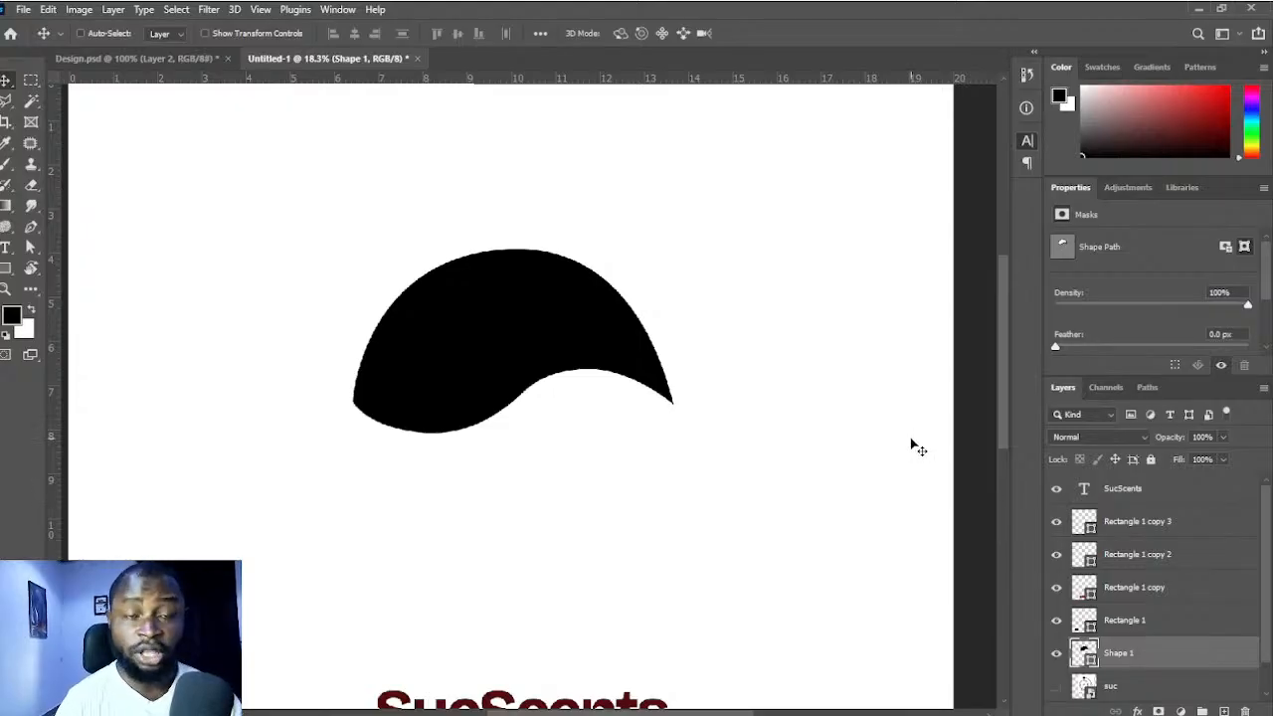
- Duplicate the black shape and move the copy below and to the right of the original
{"action": "key", "text": "ctrl+j"}
{"action": "left_click_drag", "start_coordinate": [492, 279], "coordinate": [517, 447]}
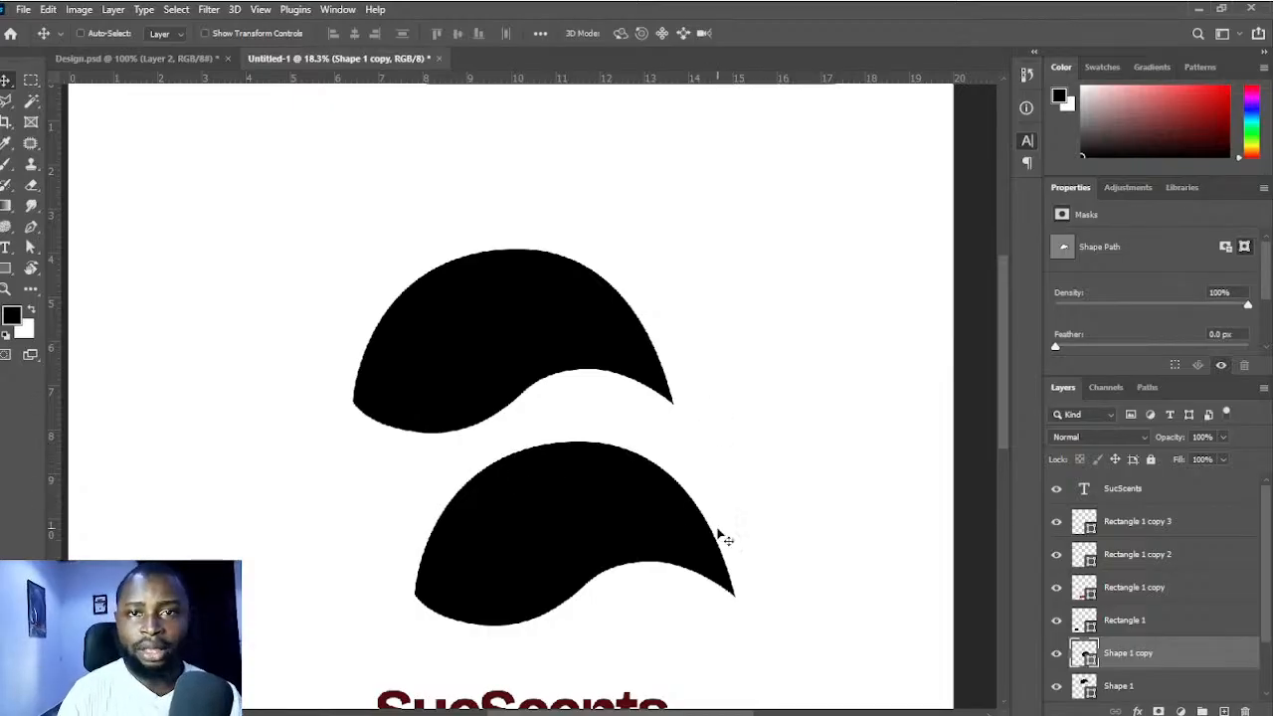
{"action": "left_click_drag", "start_coordinate": [580, 524], "coordinate": [619, 521]}
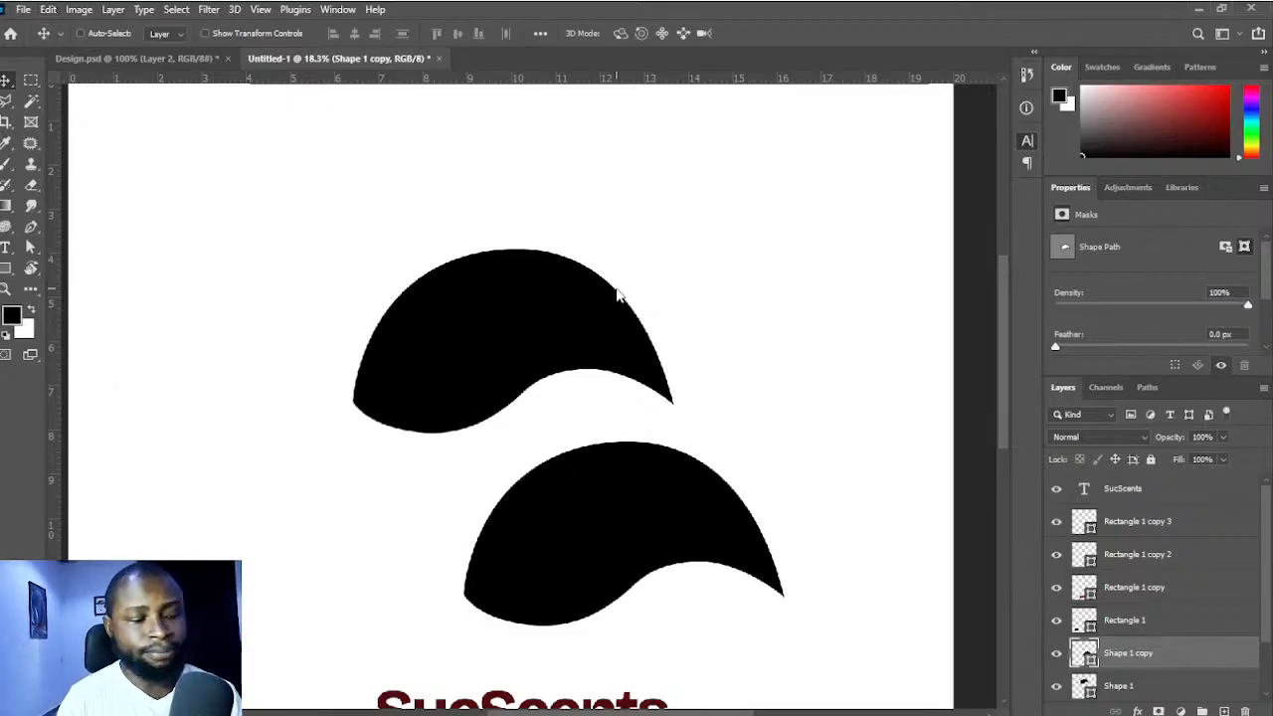
{"action": "left_click_drag", "start_coordinate": [619, 294], "coordinate": [617, 291]}
- Flip the copied shape horizontally and vertically and place it under the original at about X 3000 px, Y 2918 px, leaving a wavy gap
{"action": "key", "text": "ctrl+t"}
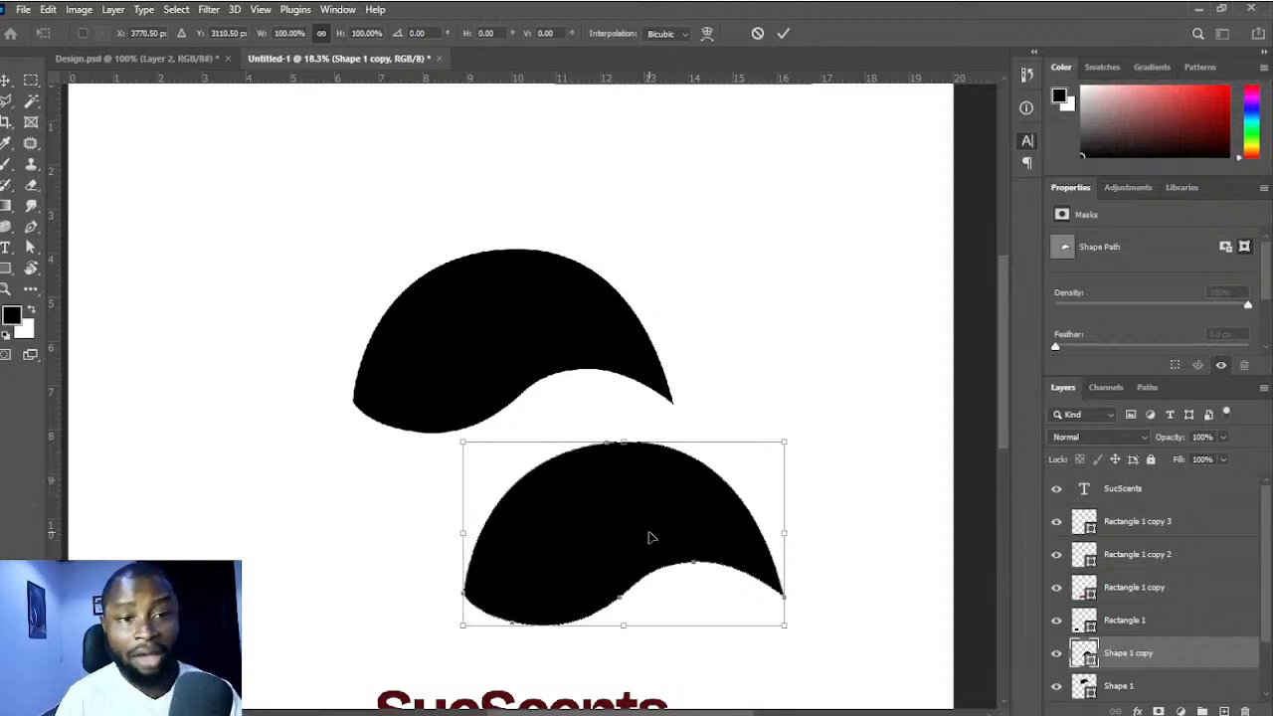
{"action": "mouse_move", "coordinate": [652, 532]}
{"action": "left_mouse_down"}
{"action": "mouse_move", "coordinate": [673, 506]}
{"action": "mouse_move", "coordinate": [666, 513]}
{"action": "left_mouse_up"}
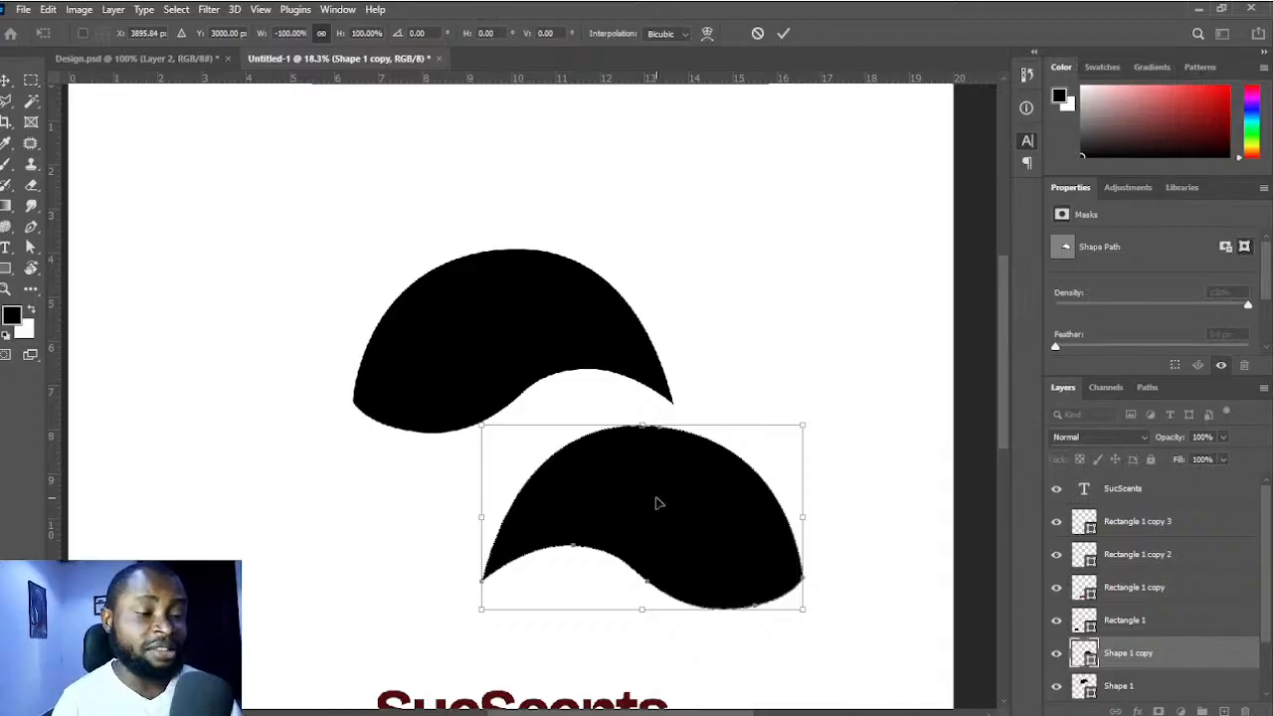
{"action": "left_click", "coordinate": [723, 488]}
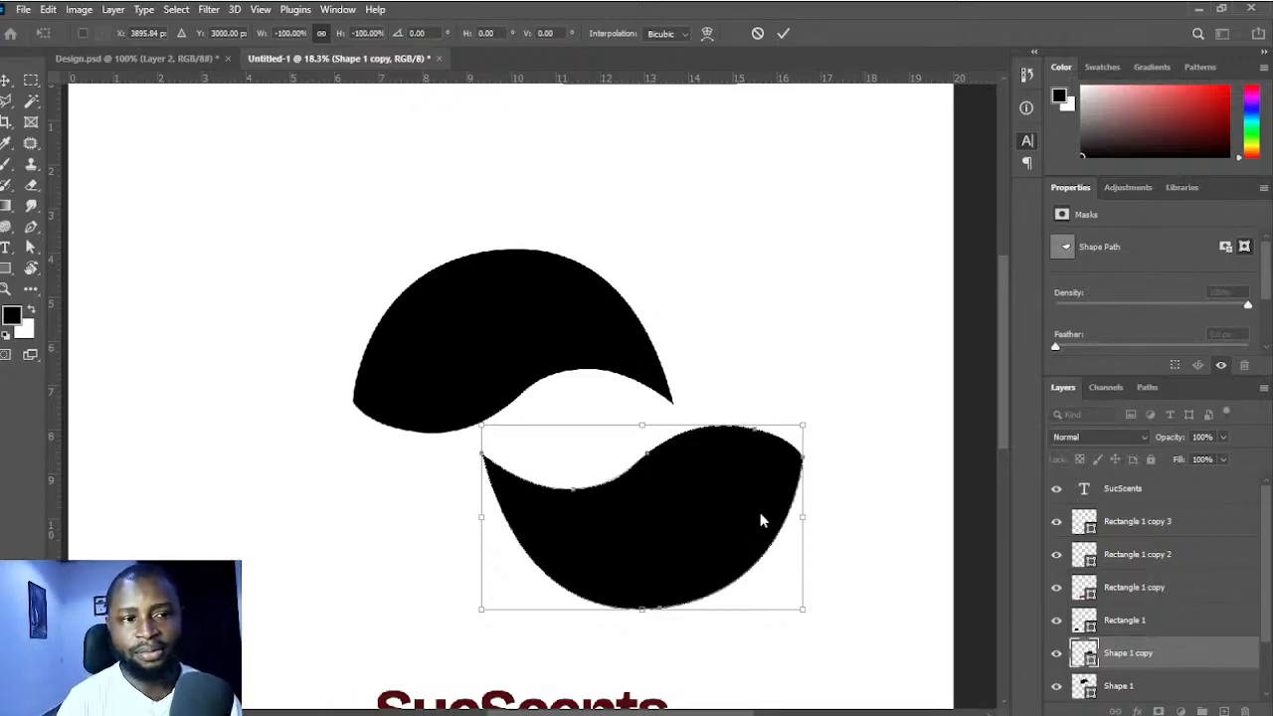
{"action": "left_click_drag", "start_coordinate": [687, 516], "coordinate": [557, 502]}
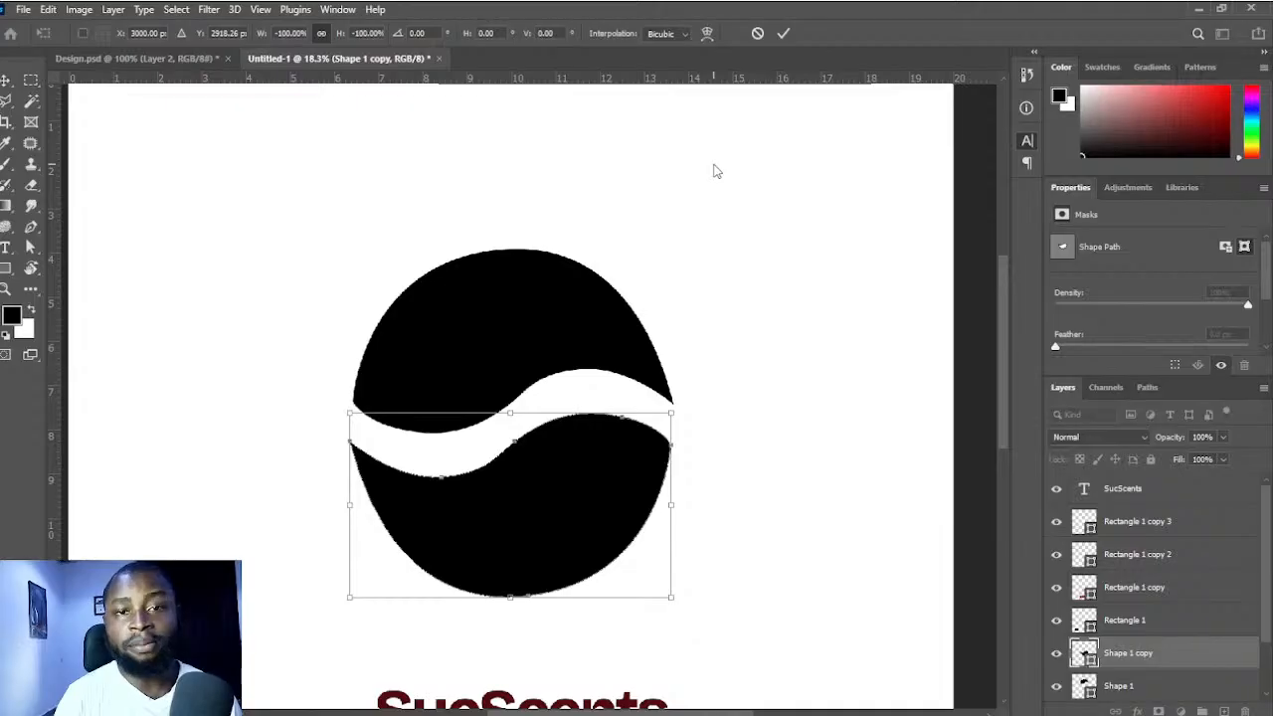
{"action": "left_click", "coordinate": [784, 33]}
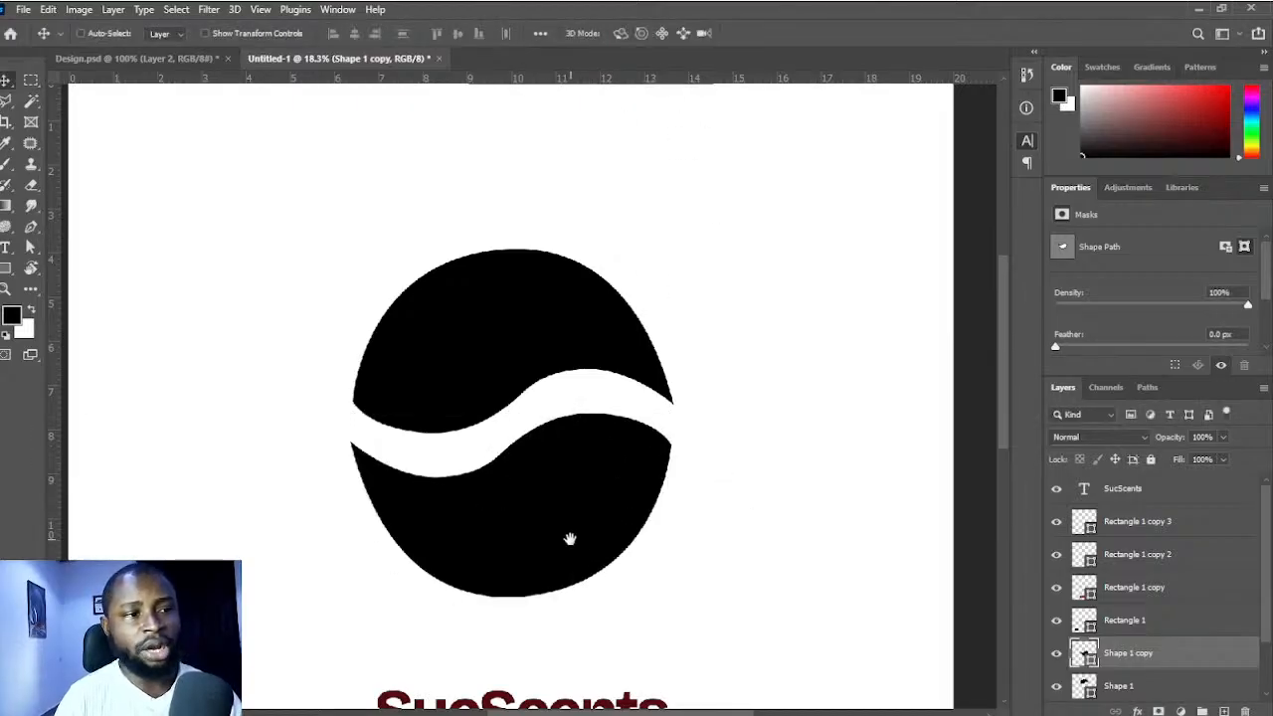
- Draw a circle of about 2278 by 2278 px with the Ellipse tool over the two shapes
{"action": "scroll", "coordinate": [597, 571], "scroll_direction": "down", "scroll_amount": 1}
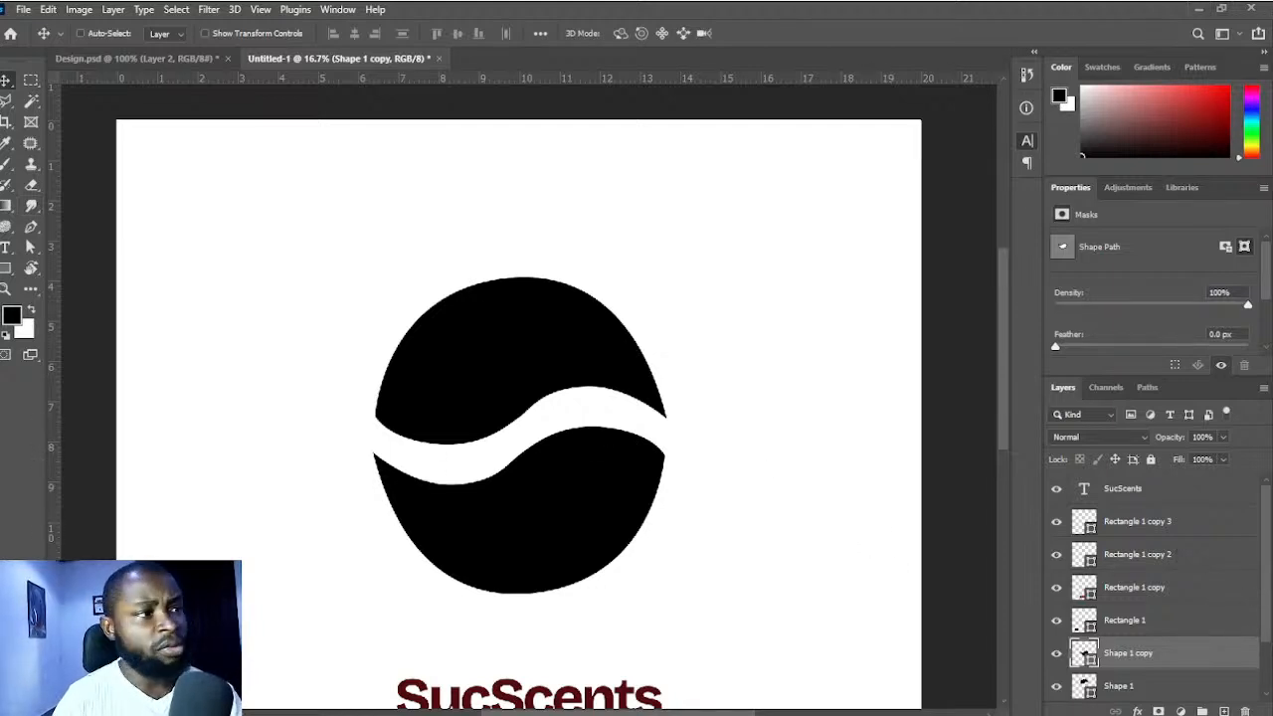
{"action": "left_click", "coordinate": [5, 269]}
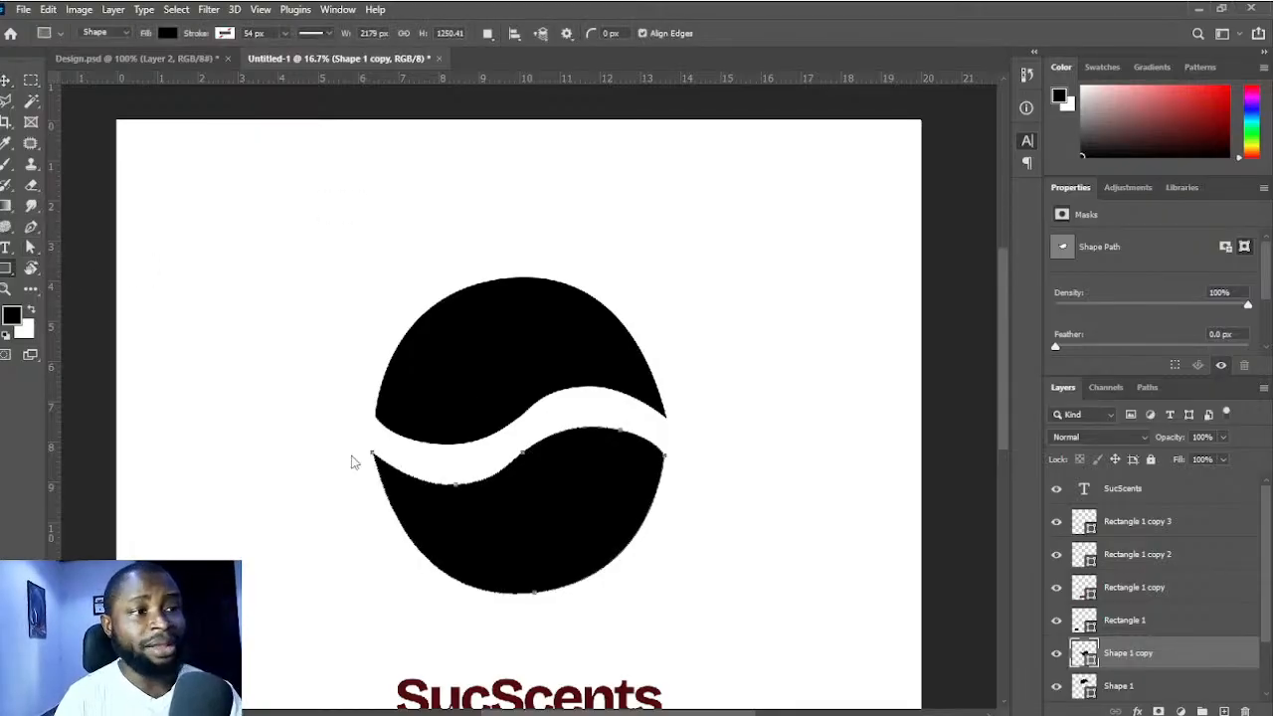
{"action": "key", "text": "shift+u"}
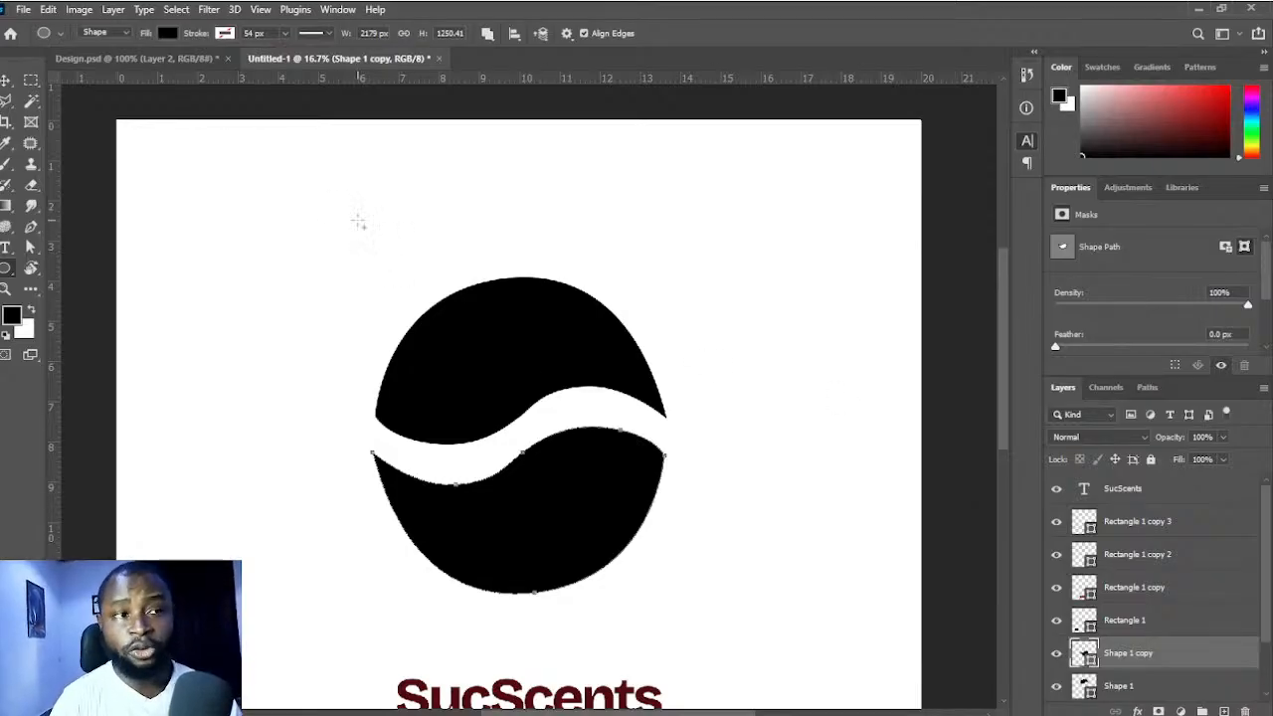
{"action": "left_click_drag", "start_coordinate": [333, 208], "coordinate": [667, 517]}
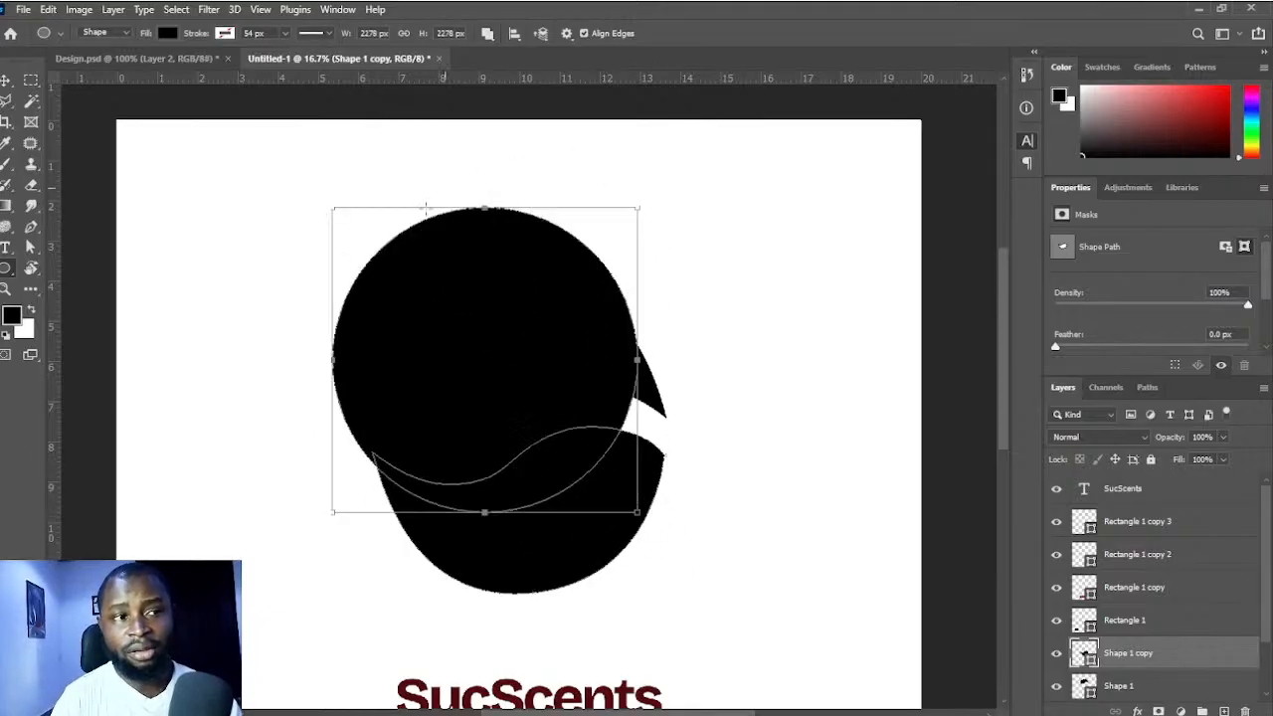
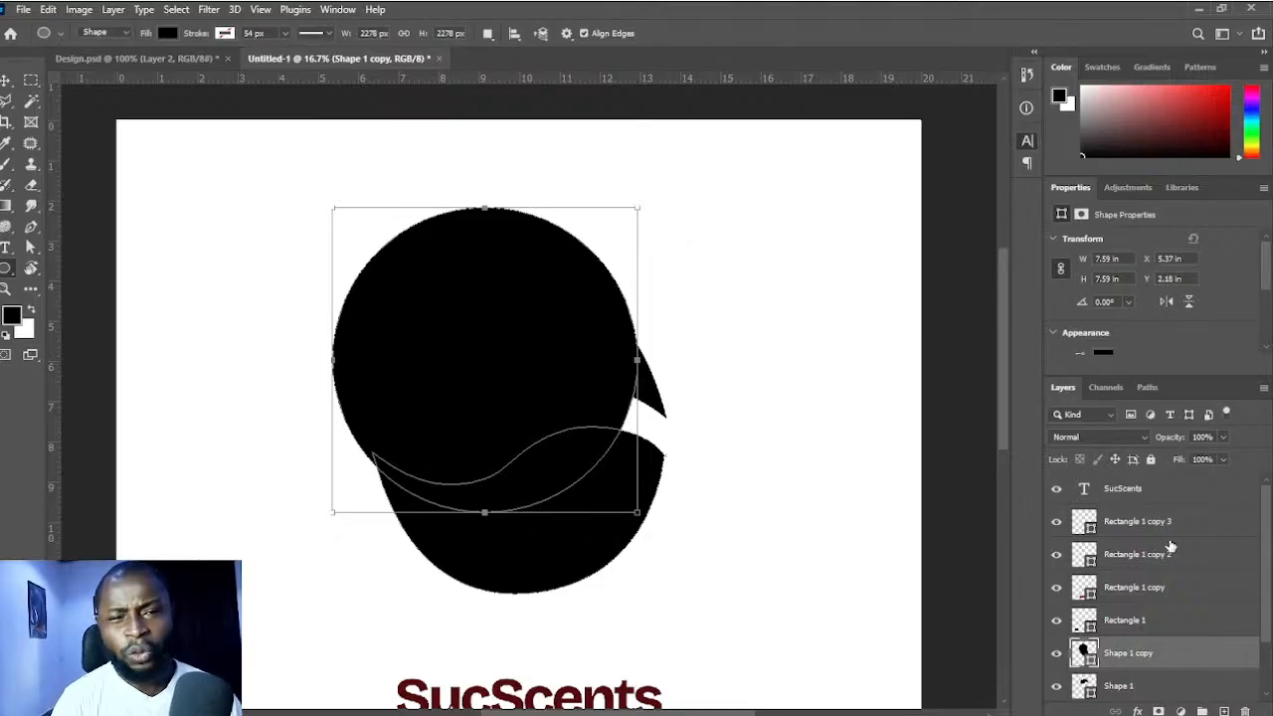
{"action": "key", "text": "v"}
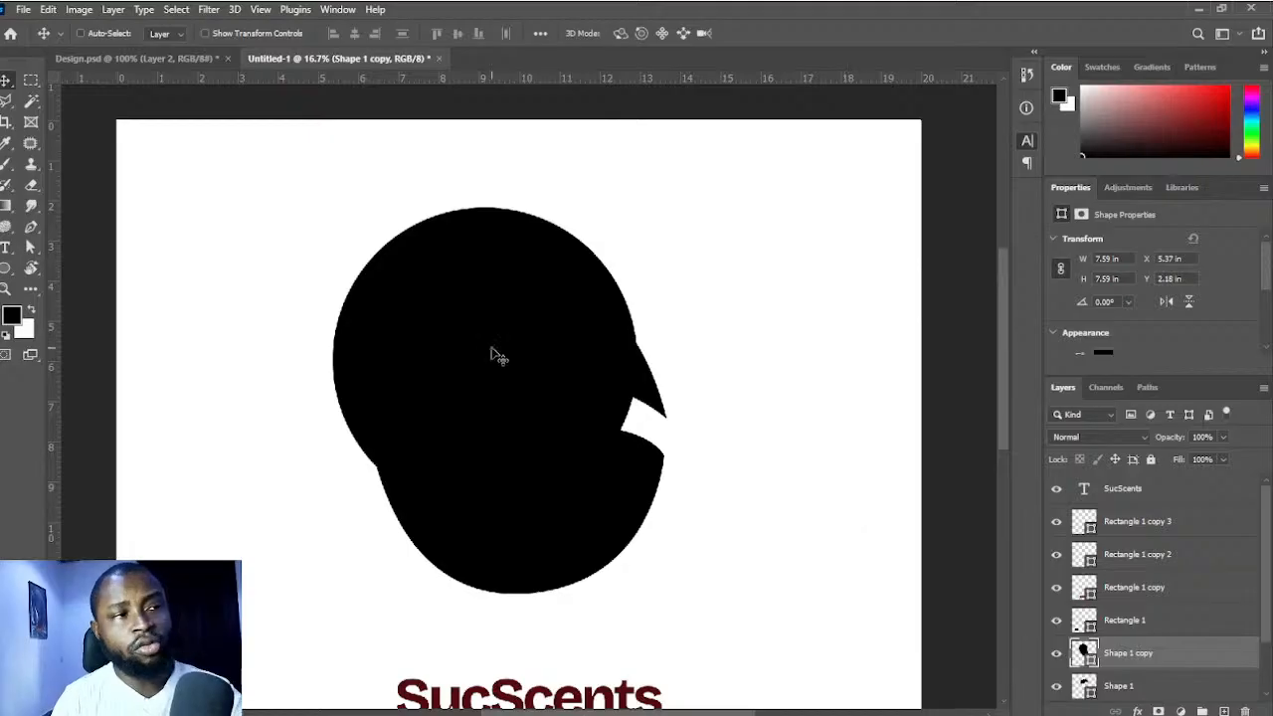
{"action": "key", "text": "u"}
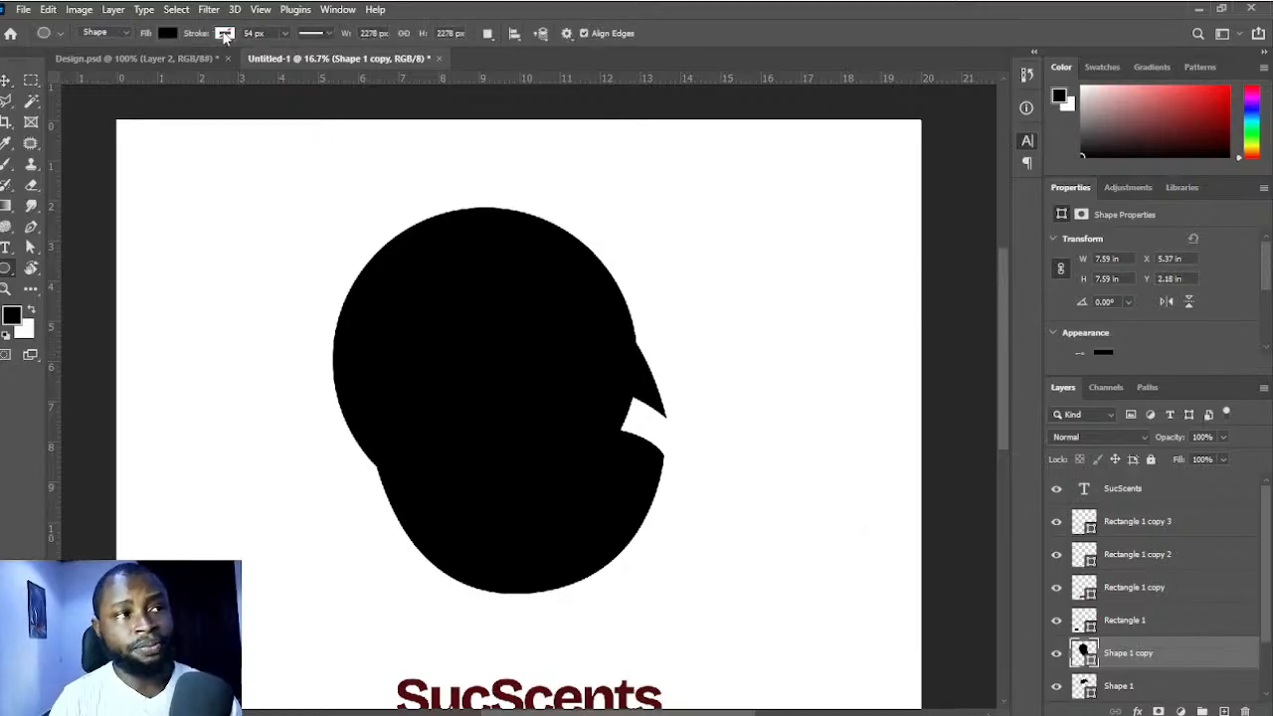
- Give the combined circle and lower shape a red 54 px stroke and move them down and to the left
{"action": "left_click", "coordinate": [168, 117]}
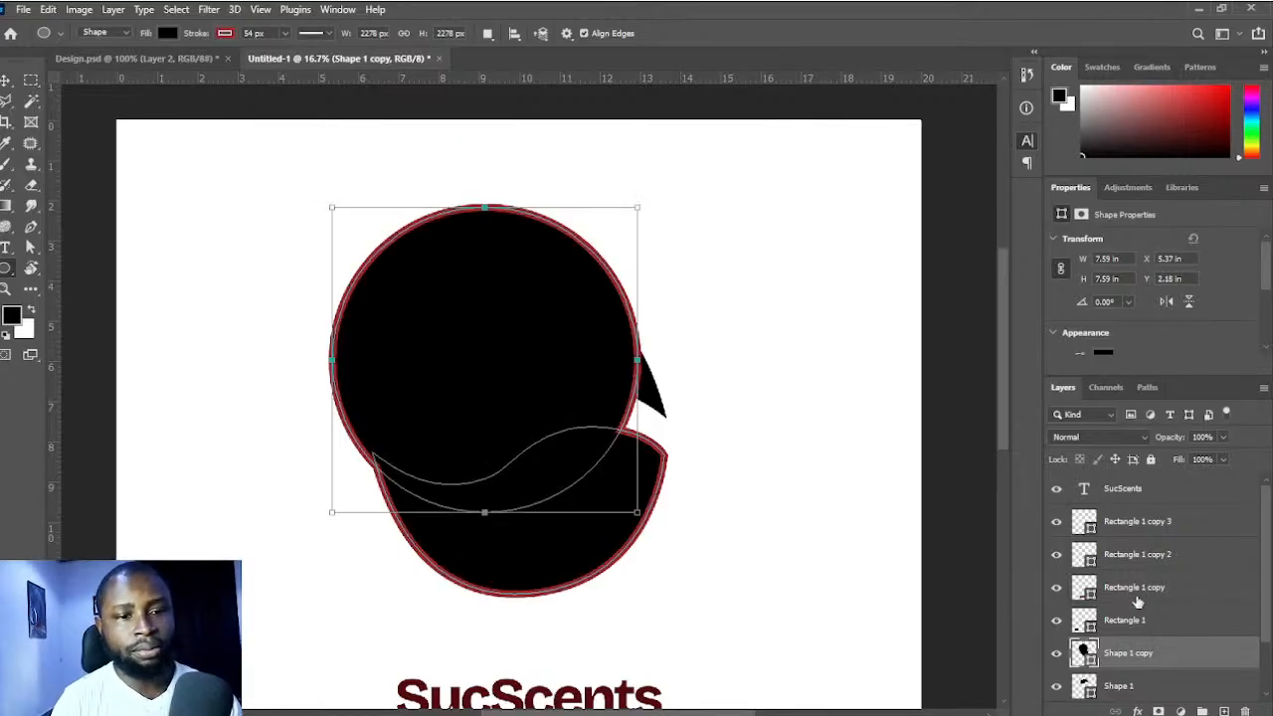
{"action": "key", "text": "v"}
{"action": "left_click_drag", "start_coordinate": [589, 329], "coordinate": [512, 366]}
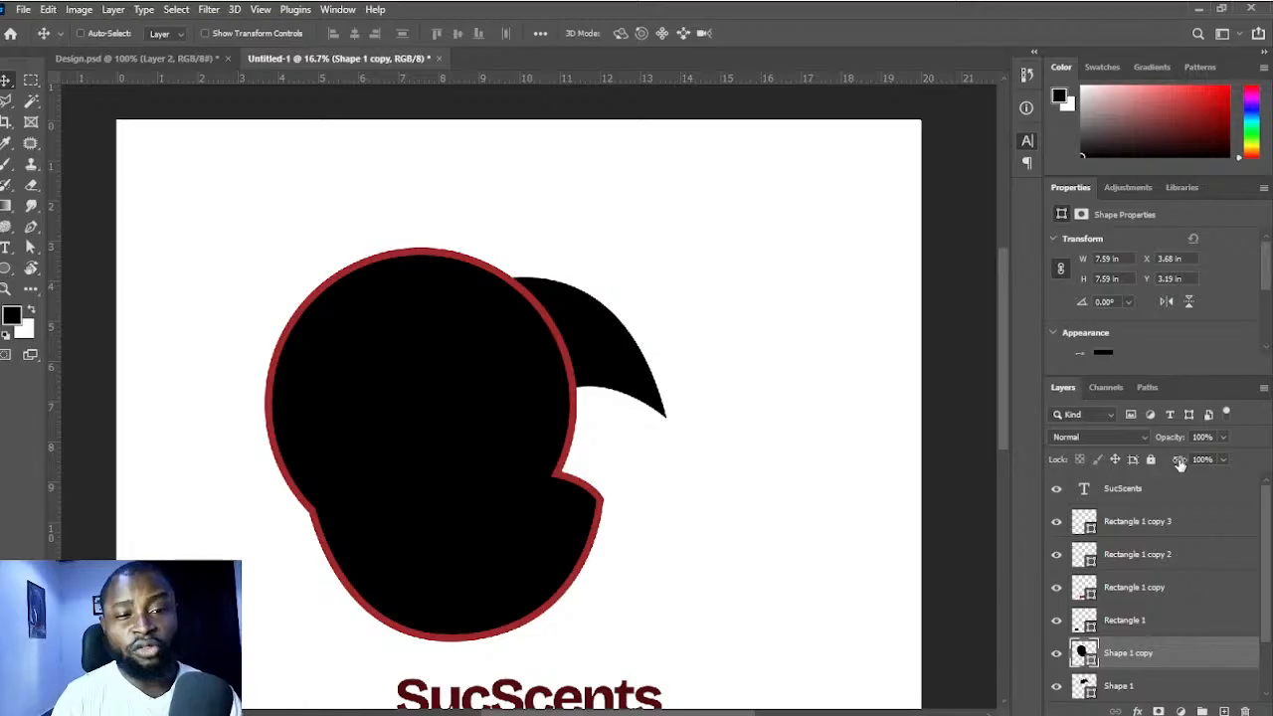
- Try the Shape 1 copy layer's fill at 21% and its opacity at 15%, restoring each to 100%
{"action": "left_click_drag", "start_coordinate": [1179, 464], "coordinate": [1115, 464]}
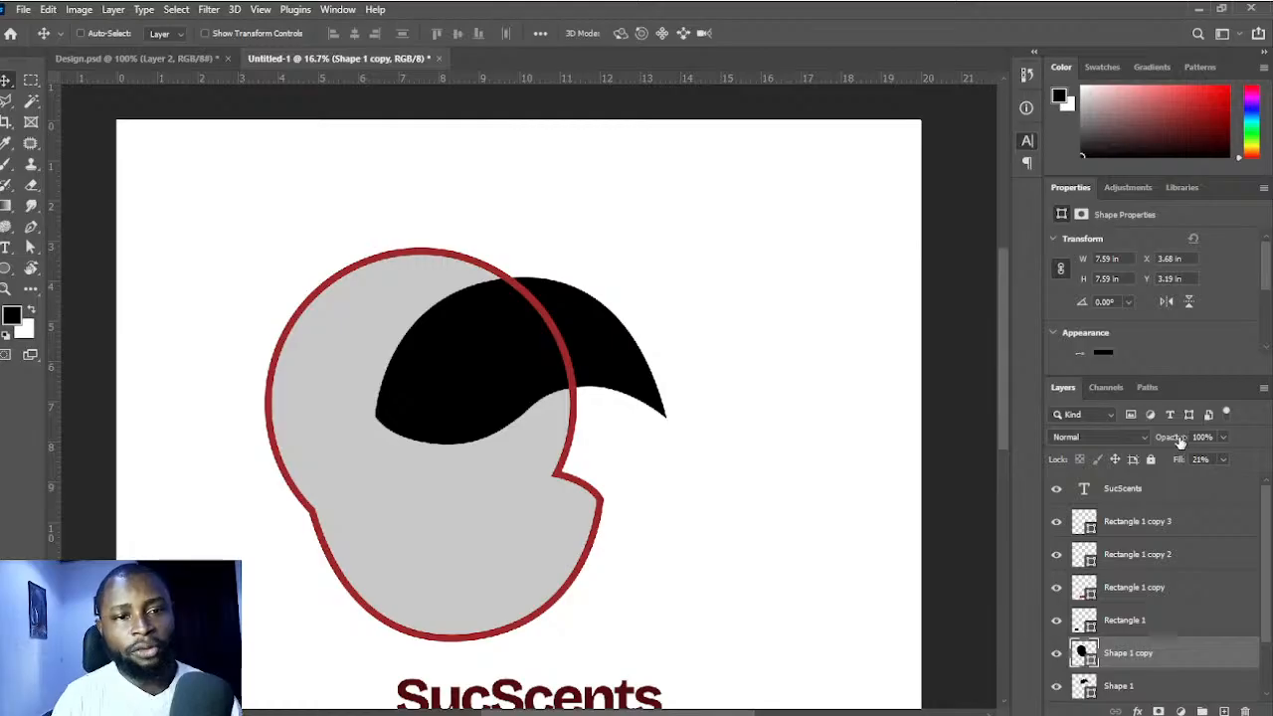
{"action": "left_click_drag", "start_coordinate": [1182, 463], "coordinate": [1269, 468]}
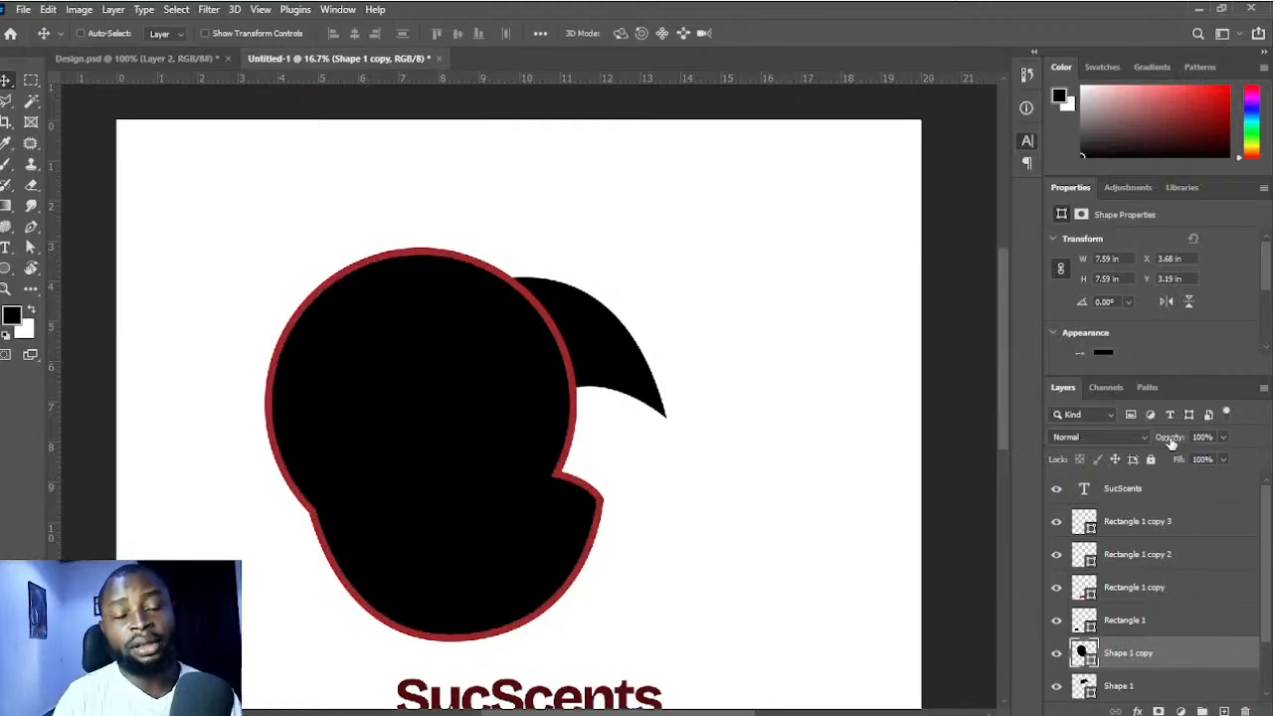
{"action": "left_click_drag", "start_coordinate": [1172, 444], "coordinate": [1102, 445]}
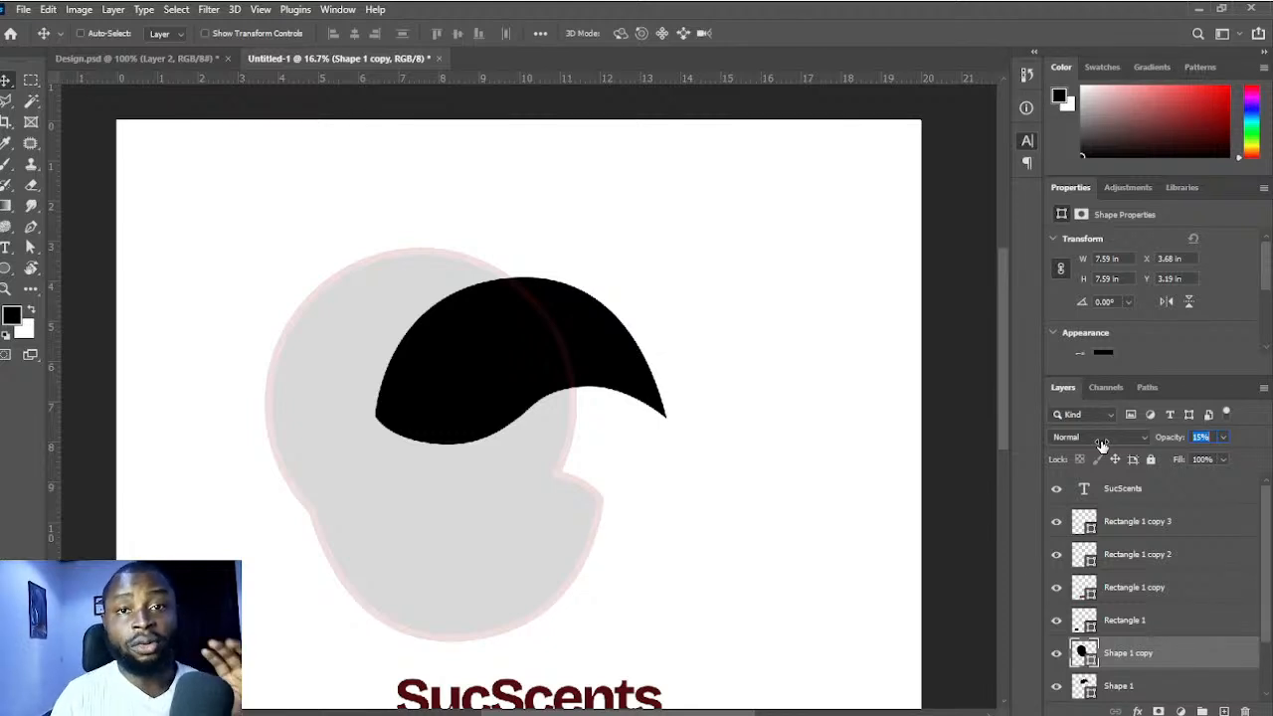
{"action": "type", "text": "100"}
{"action": "key", "text": "Return"}
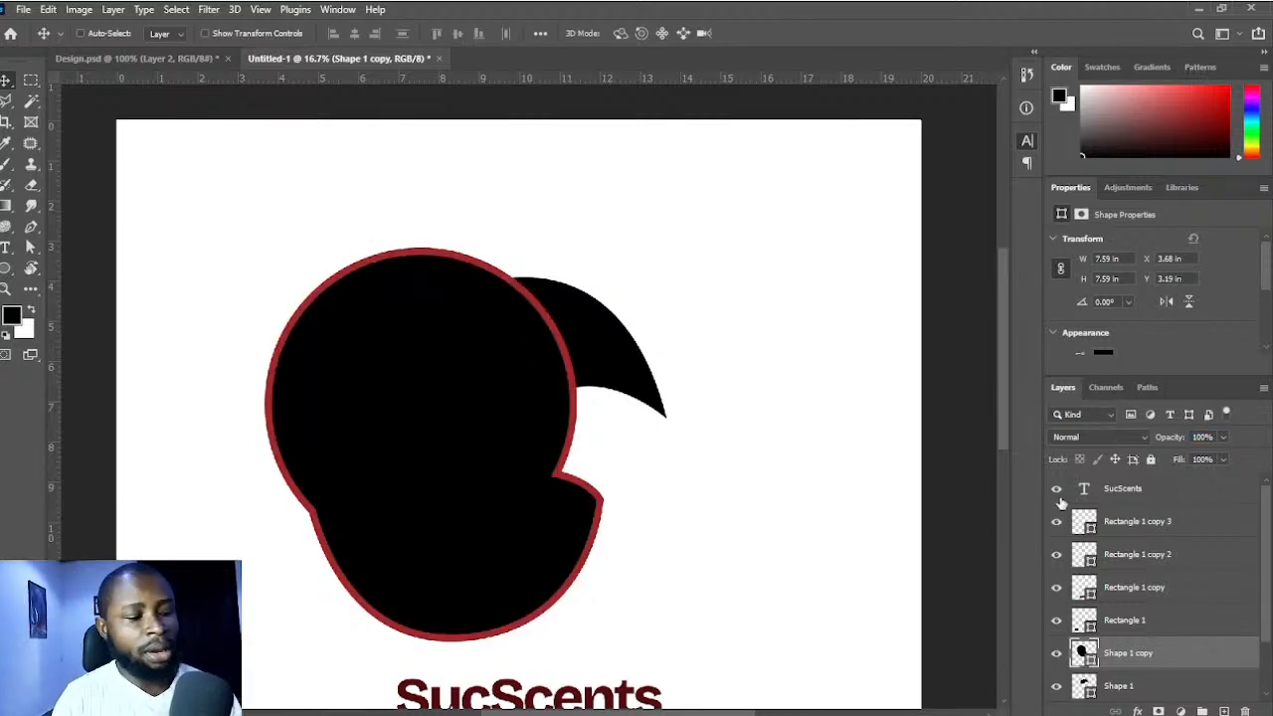
- Move the combined shape back up and to the right, and undo the changes back to before the circle was drawn
{"action": "left_click_drag", "start_coordinate": [647, 537], "coordinate": [712, 495]}
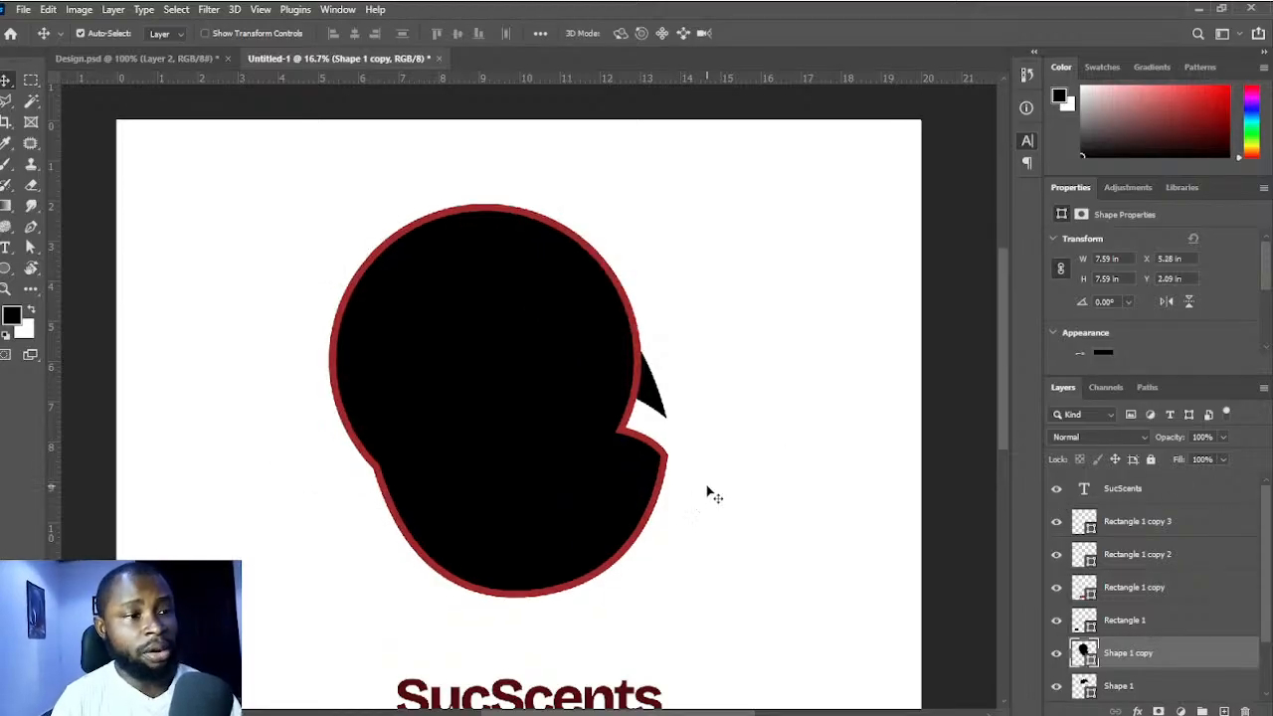
{"action": "key", "text": "ctrl+z"}
{"action": "key", "text": "ctrl+z"}
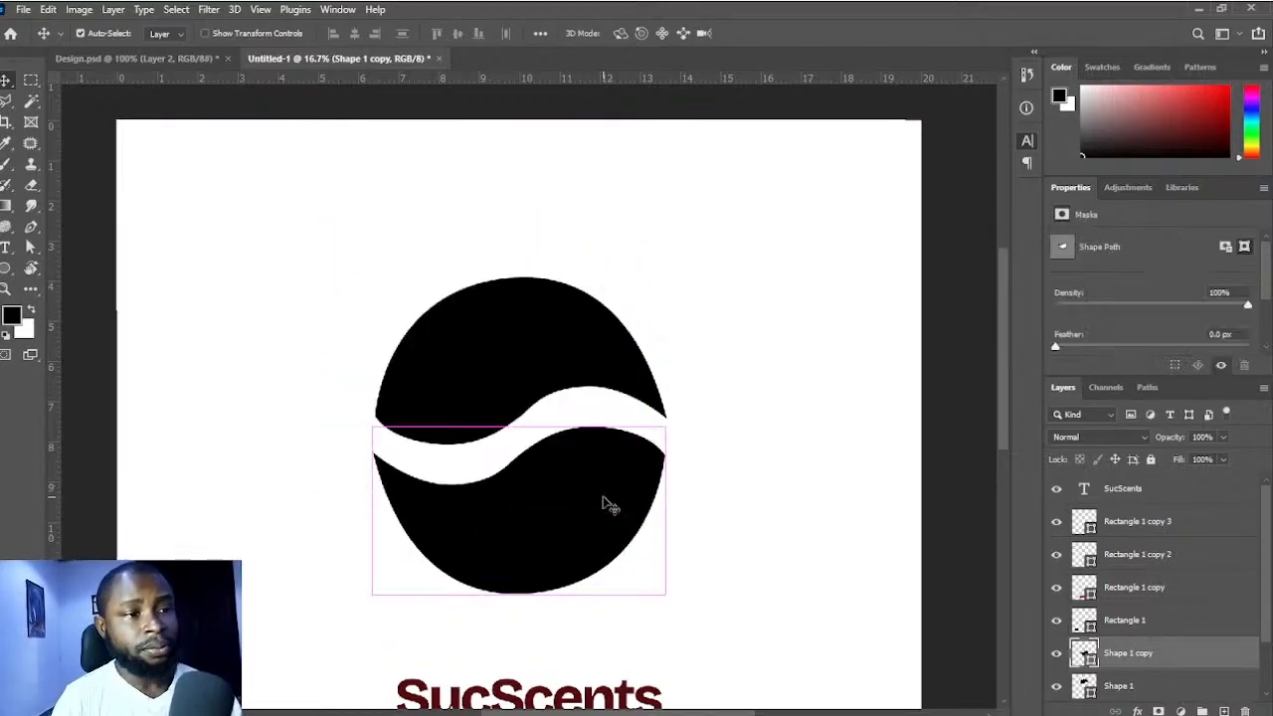
- Draw a circle of about 2338 by 2338 px on a new layer and move it over the two black shapes
{"action": "left_click", "coordinate": [1225, 710]}
{"action": "key", "text": "u"}
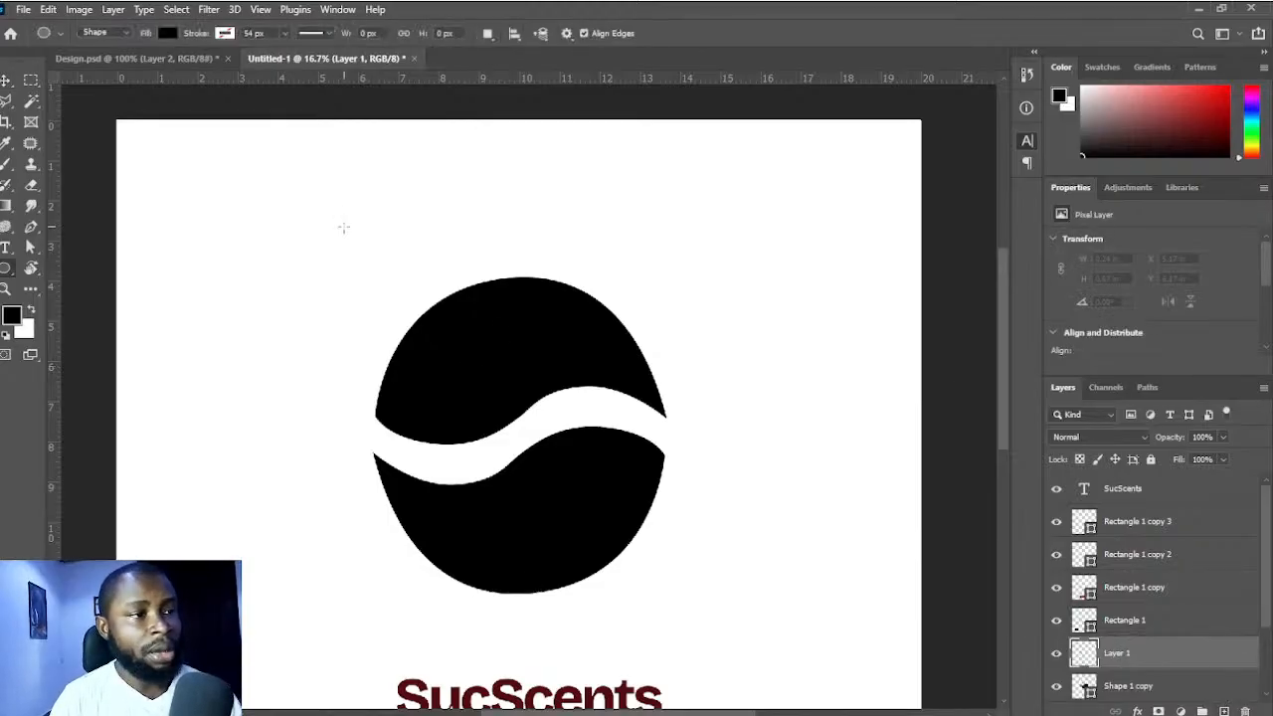
{"action": "left_click_drag", "start_coordinate": [344, 227], "coordinate": [659, 540]}
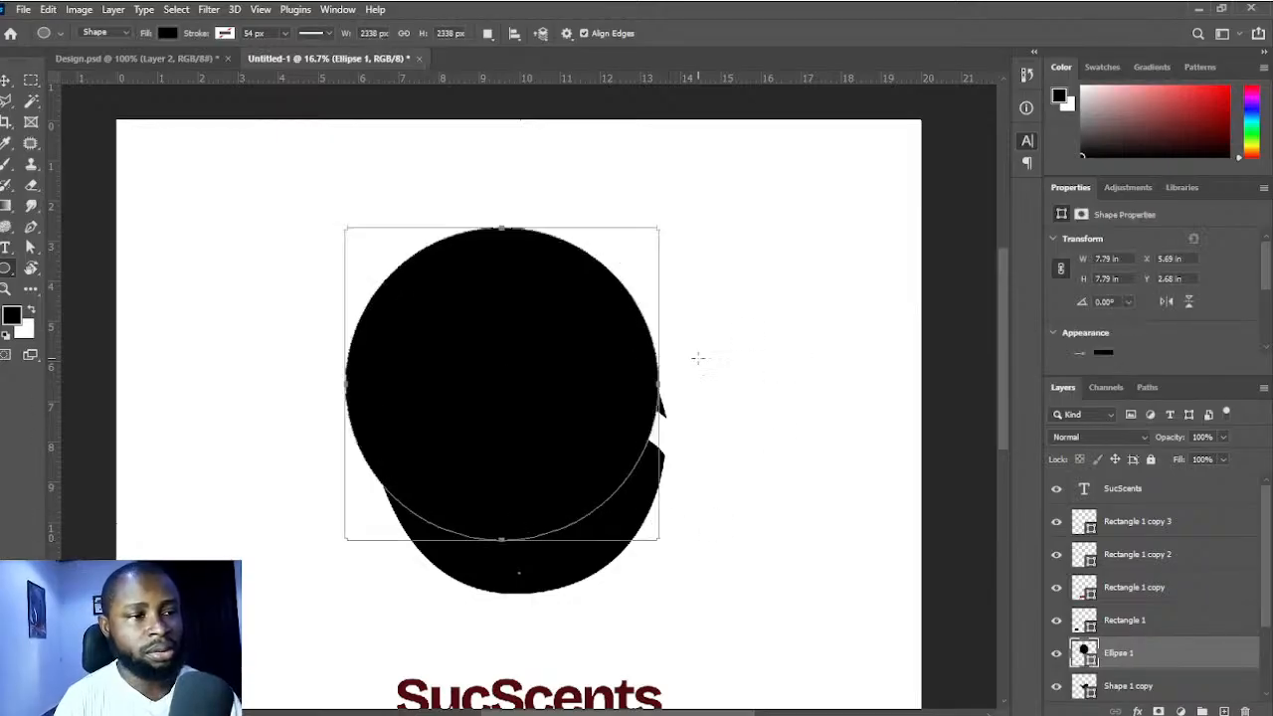
{"action": "key", "text": "v"}
{"action": "left_click_drag", "start_coordinate": [568, 353], "coordinate": [572, 384]}
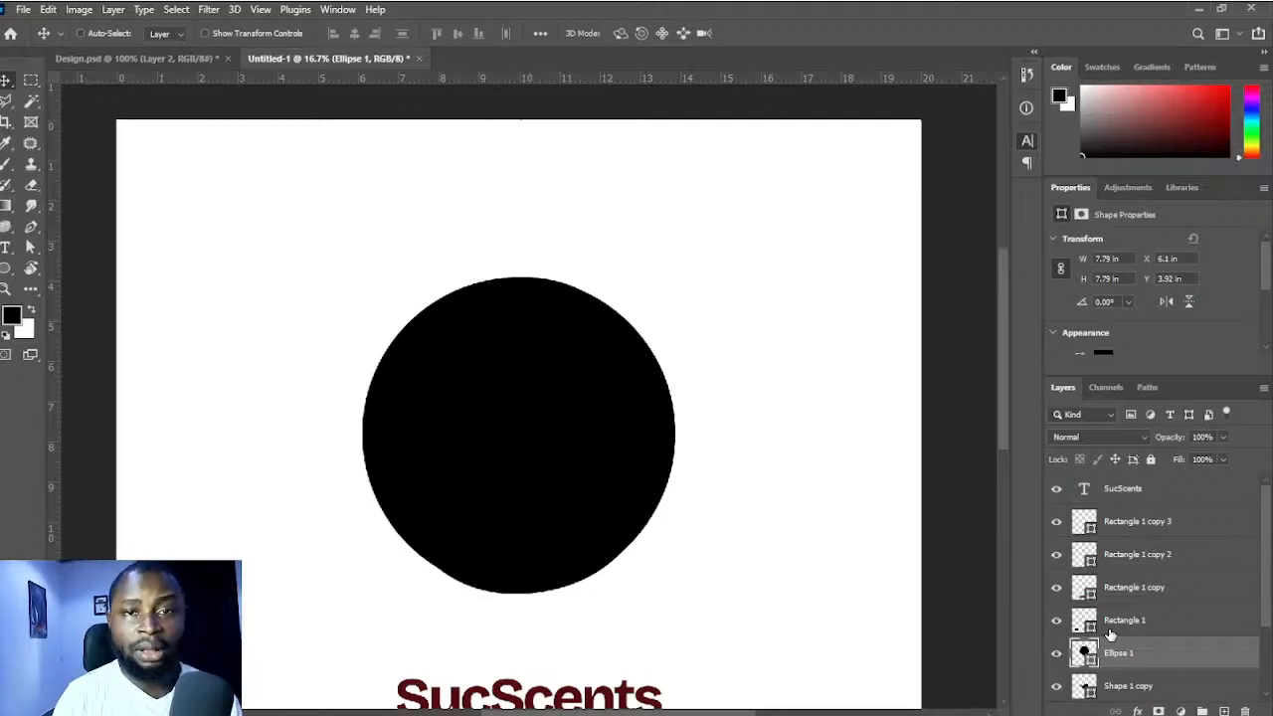
- Change the circle's fill to the orange sampled from the palette swatch below the SucScents text
{"action": "key", "text": "u"}
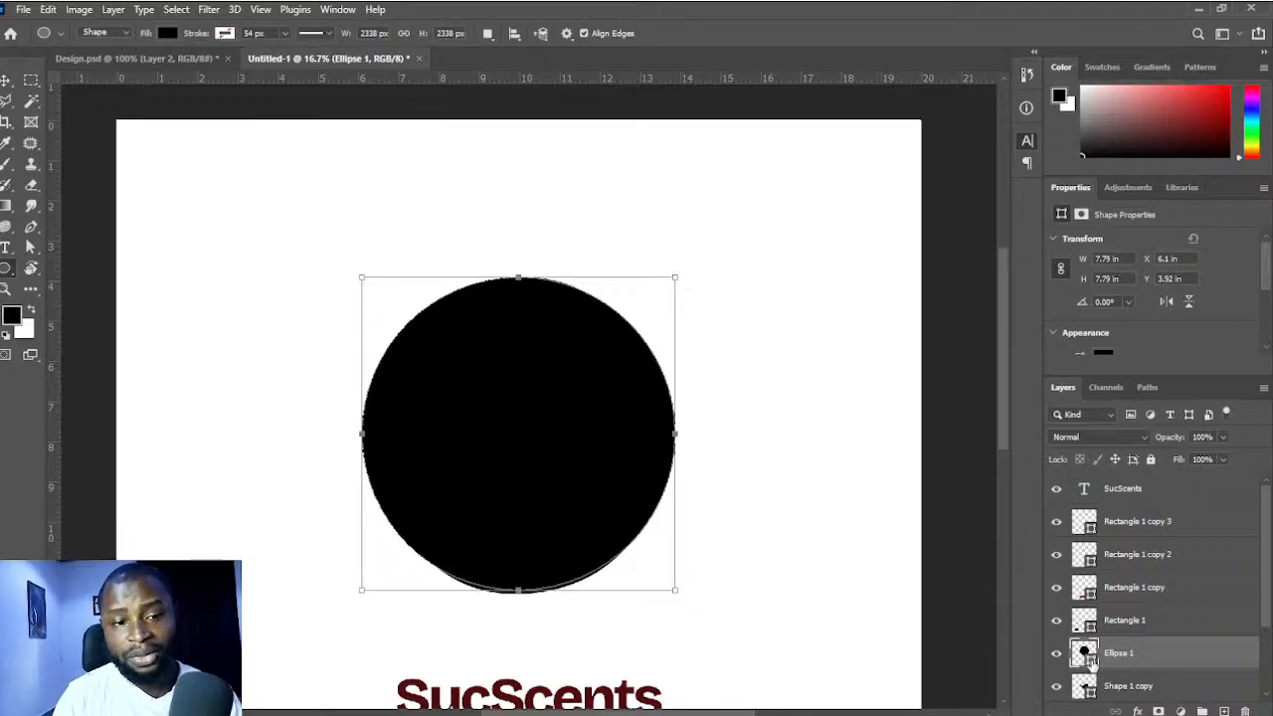
{"action": "key", "text": "i"}
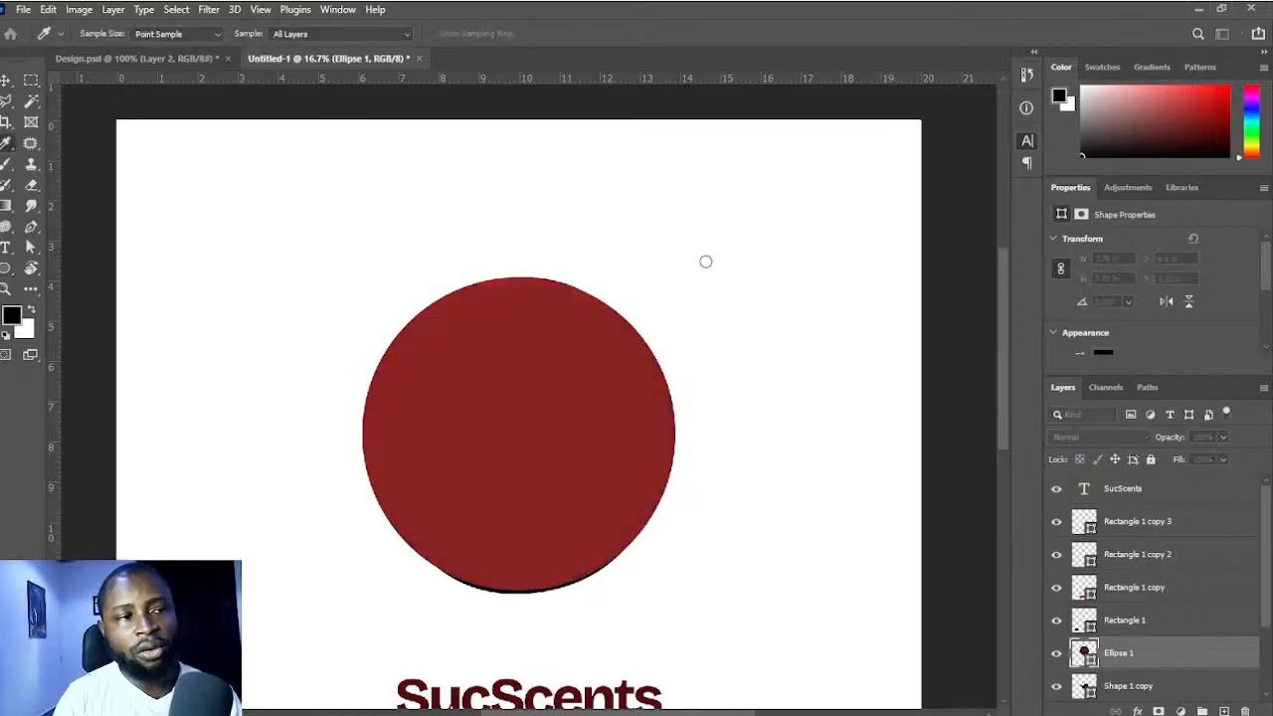
{"action": "left_click_drag", "start_coordinate": [747, 302], "coordinate": [713, 279]}
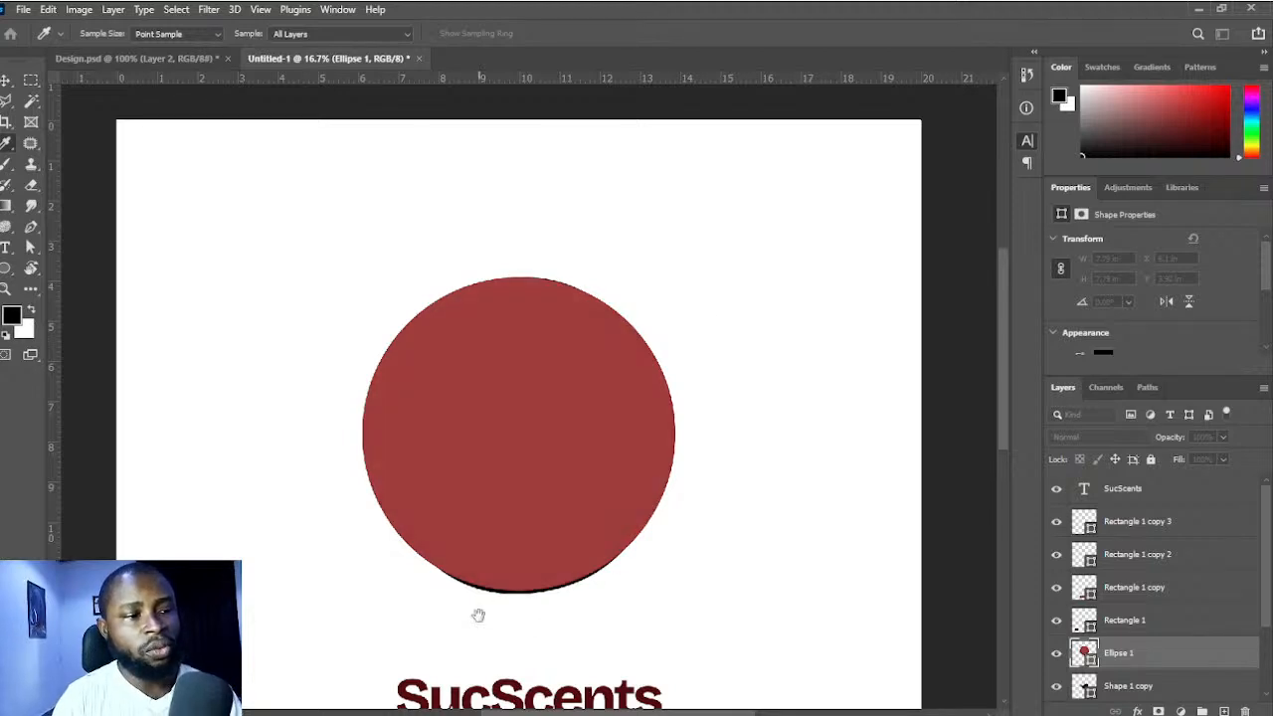
{"action": "left_click_drag", "start_coordinate": [478, 610], "coordinate": [458, 471]}
{"action": "left_click", "coordinate": [614, 670]}
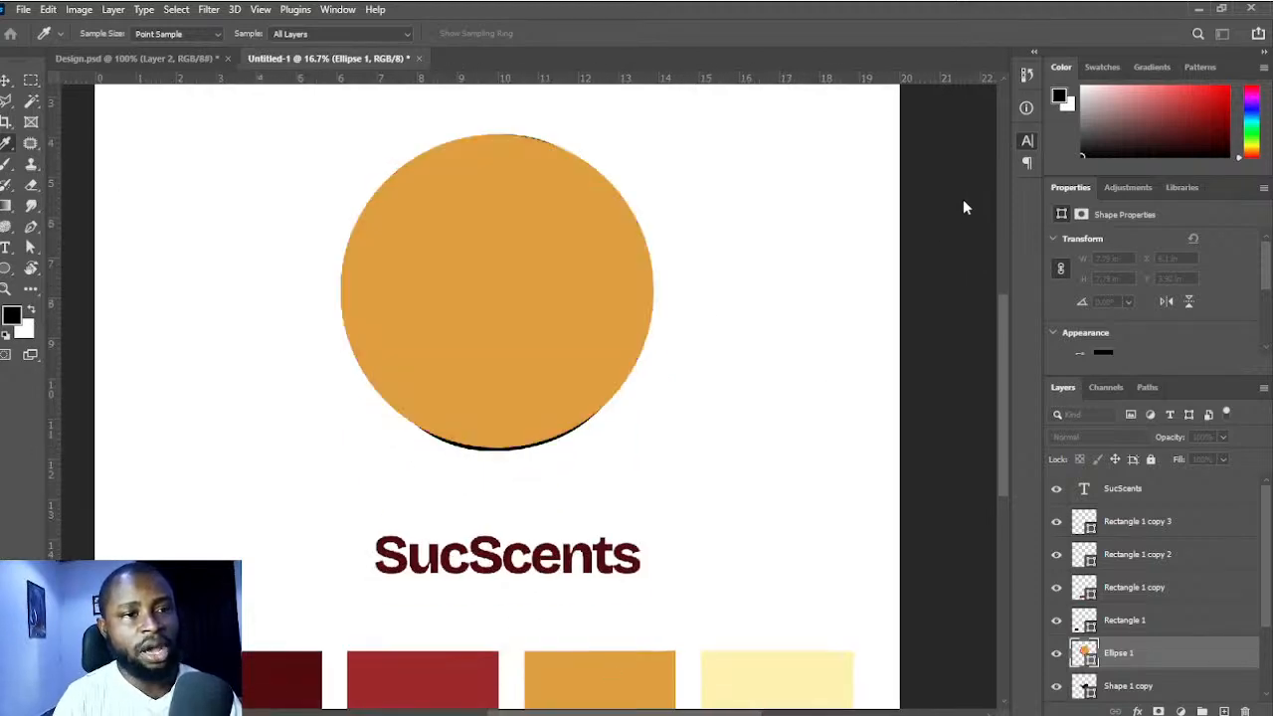
{"action": "key", "text": "u"}
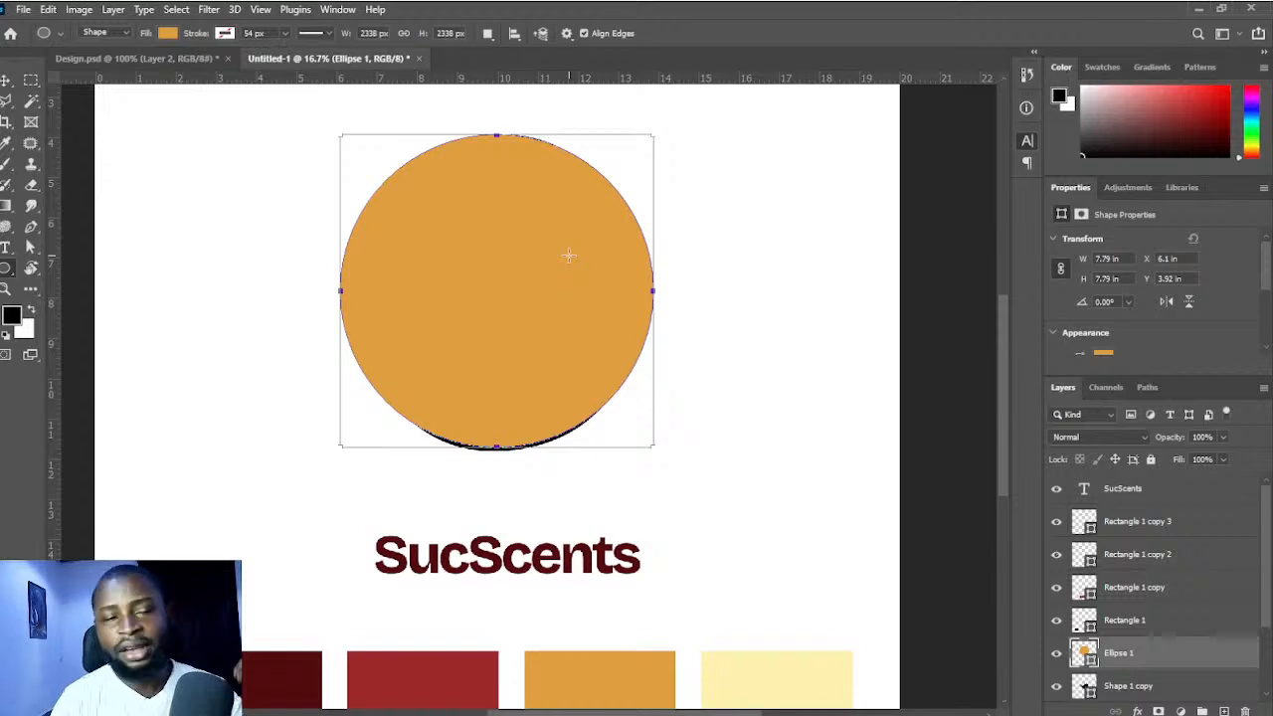
- Move the Ellipse 1 layer below Shape 1 and Shape 1 copy, directly above the suc layer
{"action": "key", "text": "v"}
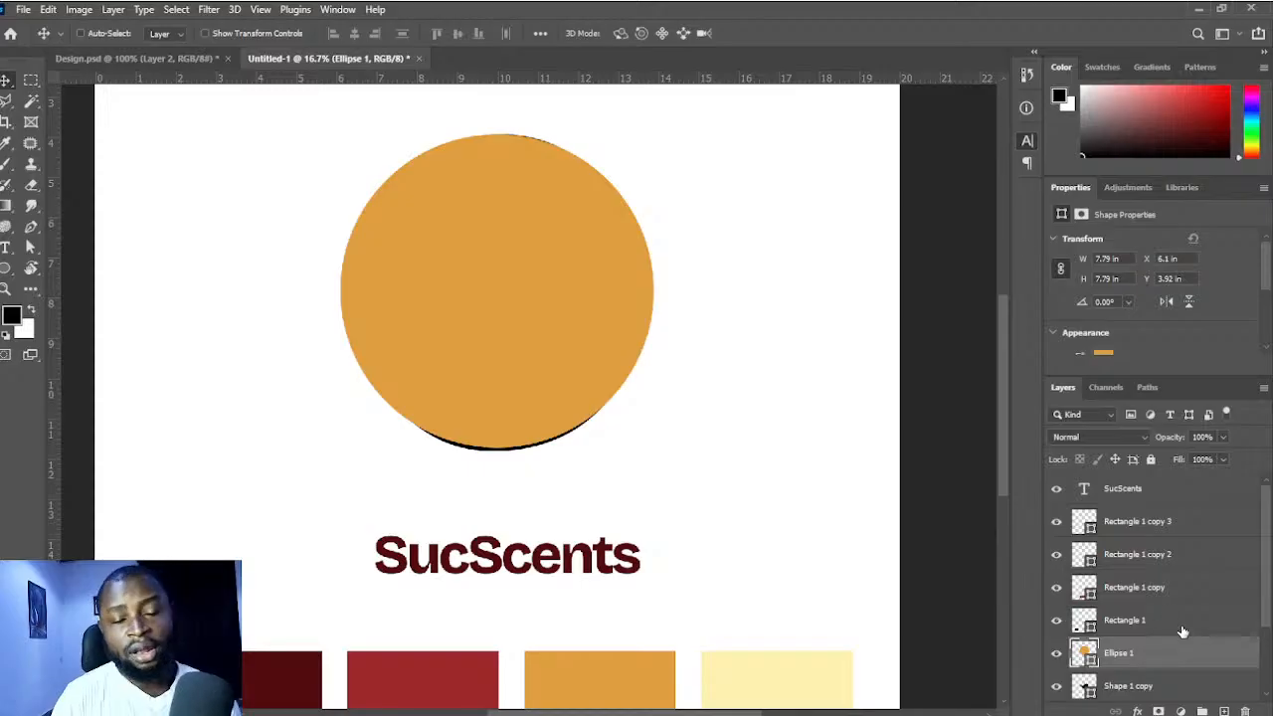
{"action": "scroll", "coordinate": [1182, 631], "scroll_direction": "down", "scroll_amount": 1}
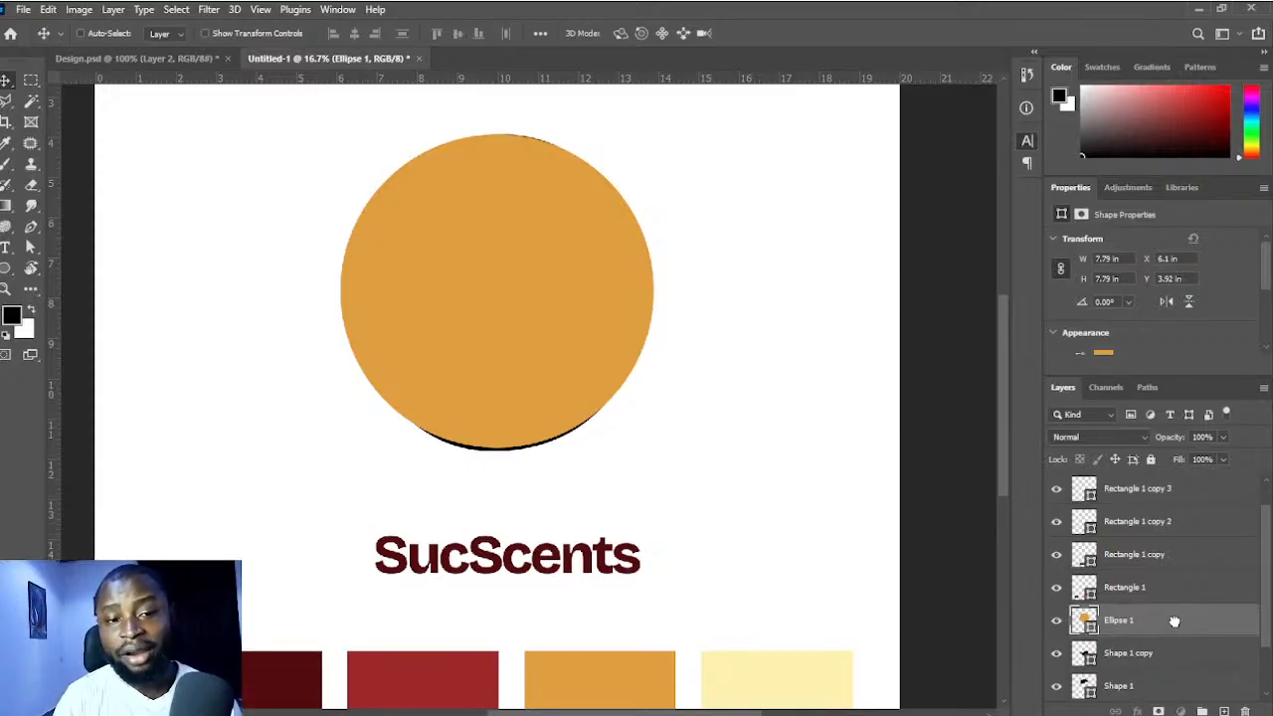
{"action": "scroll", "coordinate": [1178, 617], "scroll_direction": "down", "scroll_amount": 2}
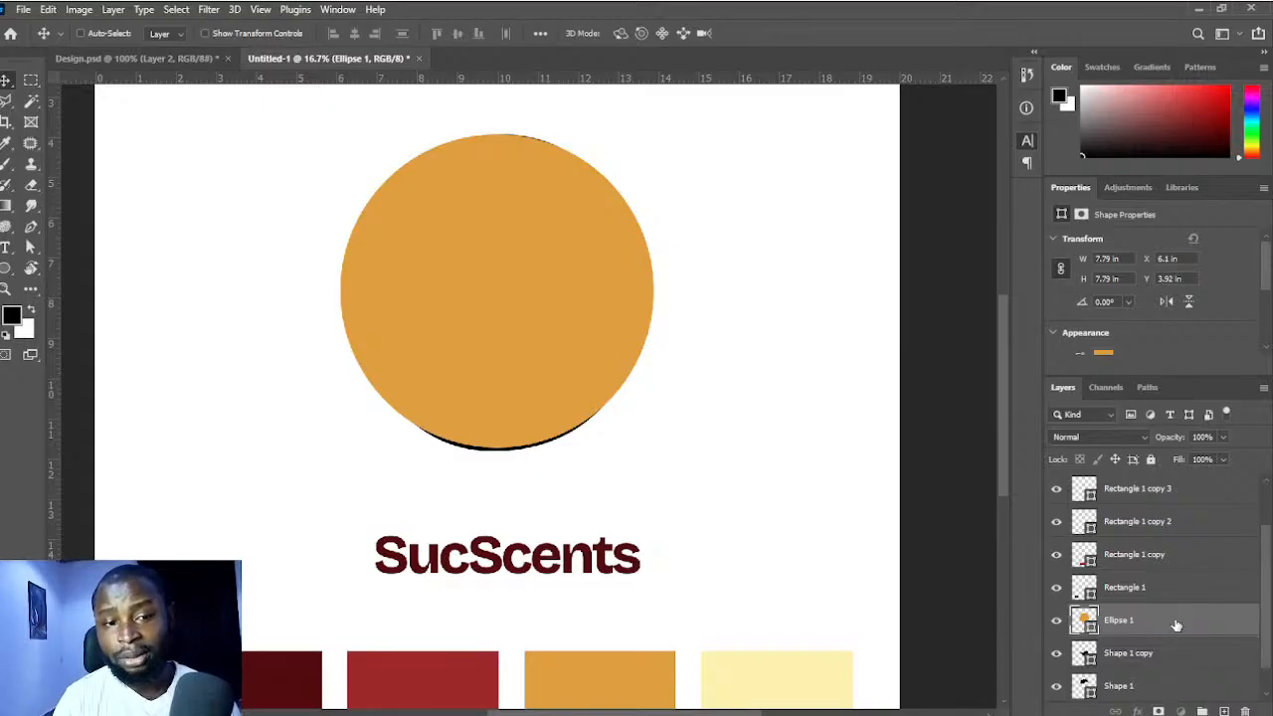
{"action": "left_click_drag", "start_coordinate": [1169, 557], "coordinate": [1165, 623]}
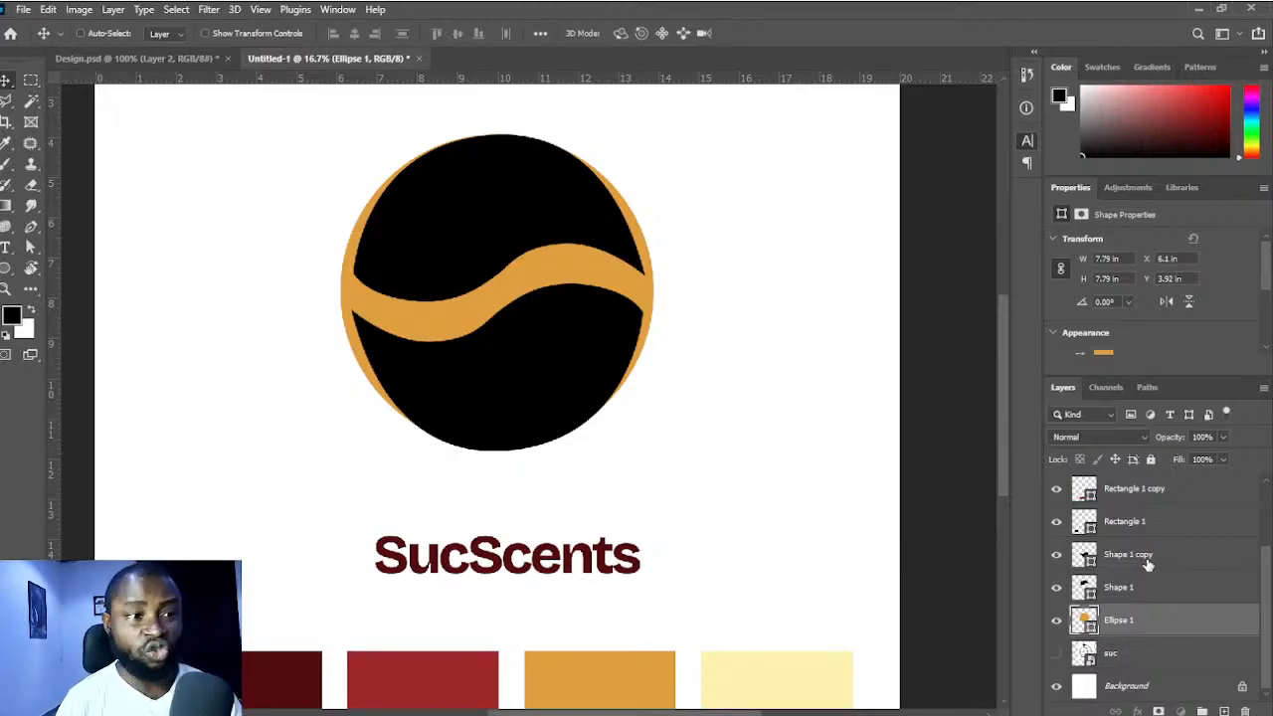
- Add the text "CTR + {" beside the logo's lower edge and enlarge it to about 91.58 pt
{"action": "left_click", "coordinate": [5, 248]}
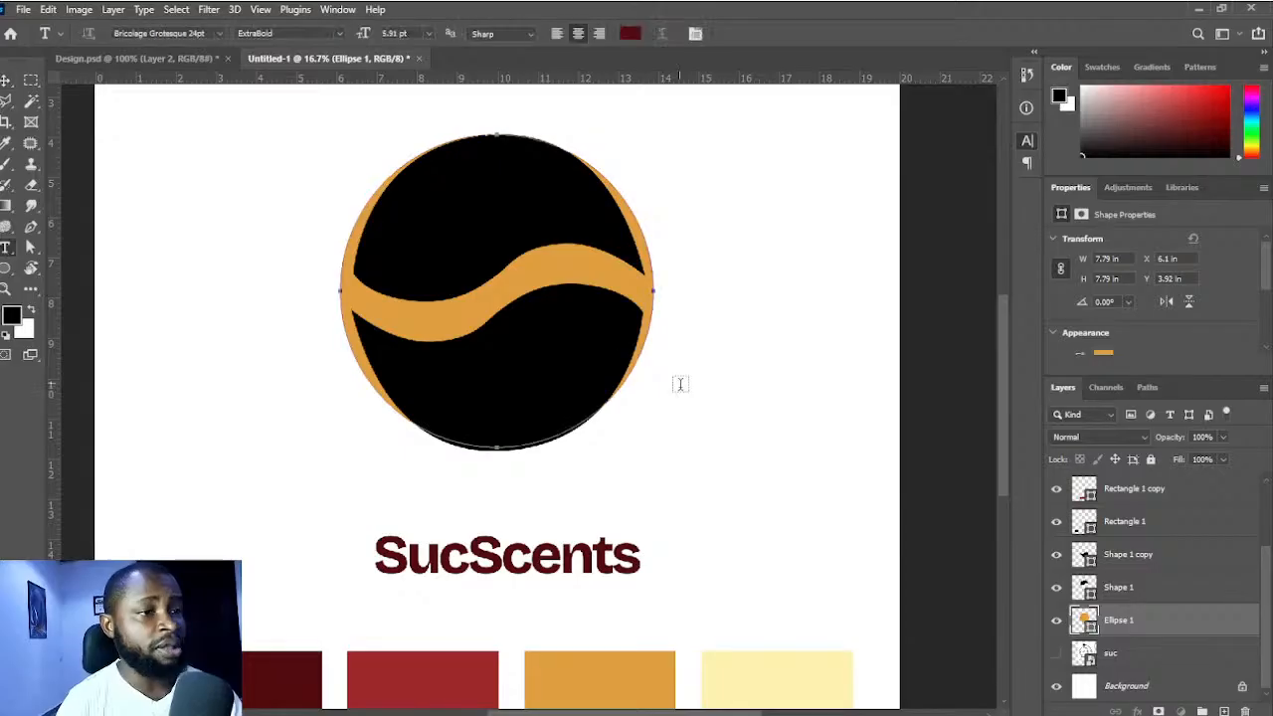
{"action": "left_click", "coordinate": [693, 457]}
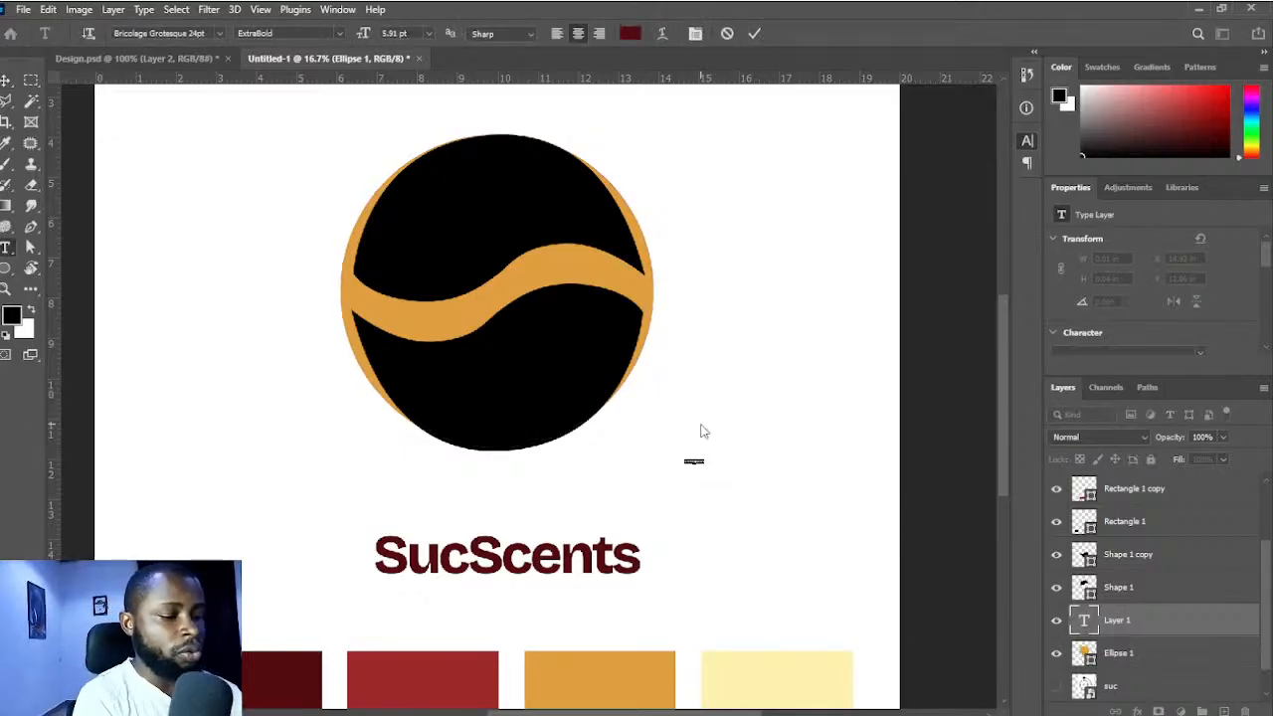
{"action": "key", "text": "BackSpace"}
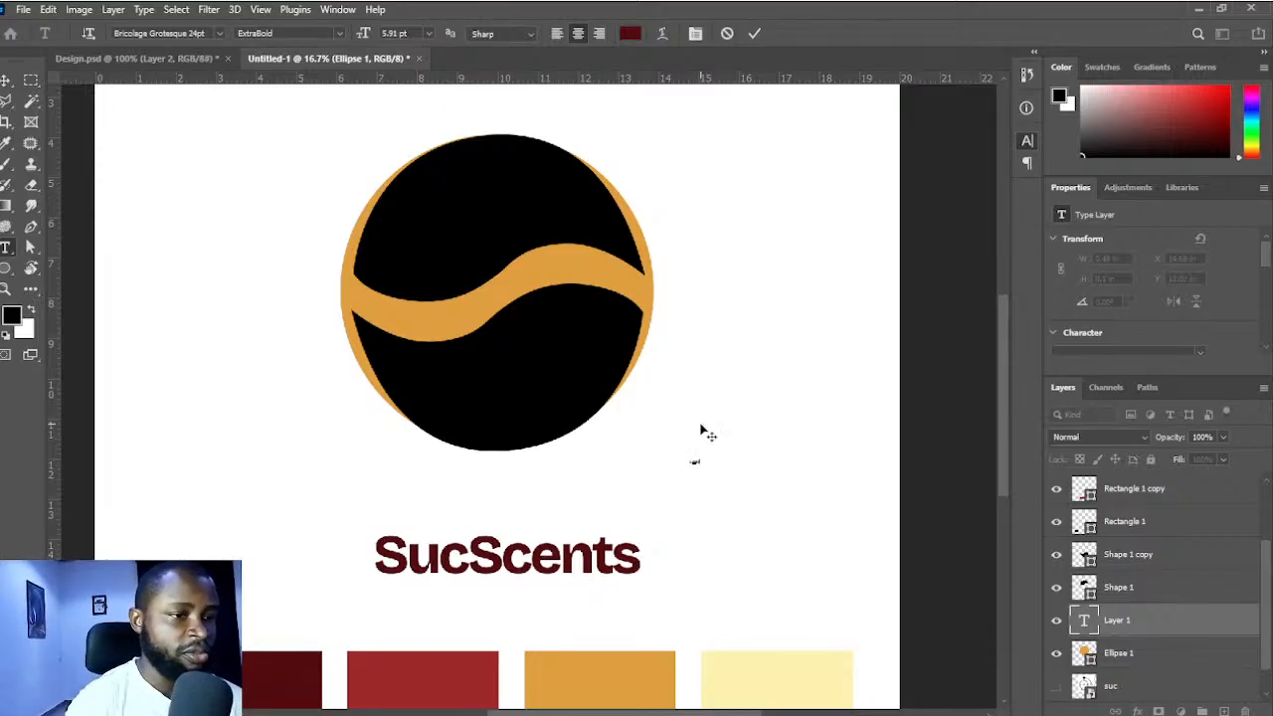
{"action": "key", "text": "ctrl"}
{"action": "left_click_drag", "start_coordinate": [703, 466], "coordinate": [864, 543]}
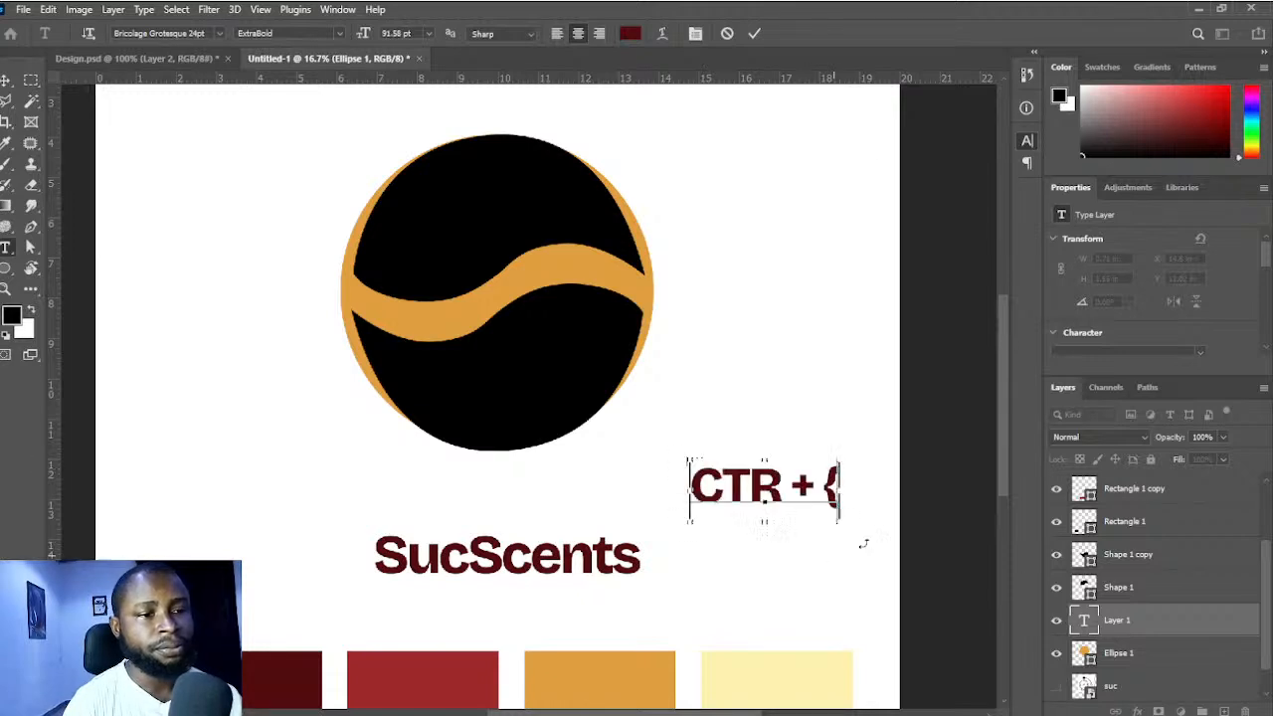
{"action": "left_click", "coordinate": [755, 34]}
- Extend the shortcut text to "CTR + {/[" and move it to the lower left of the circle
{"action": "double_click", "coordinate": [836, 483]}
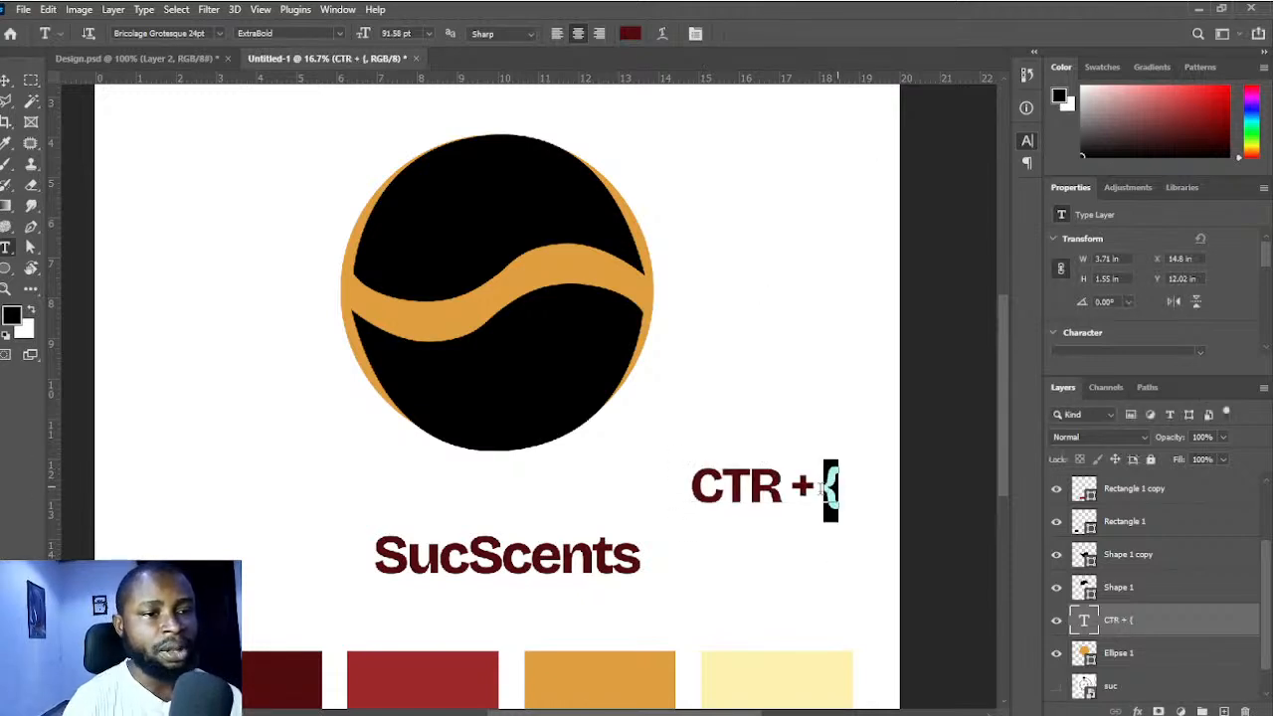
{"action": "key", "text": "Left"}
{"action": "left_click", "coordinate": [842, 490]}
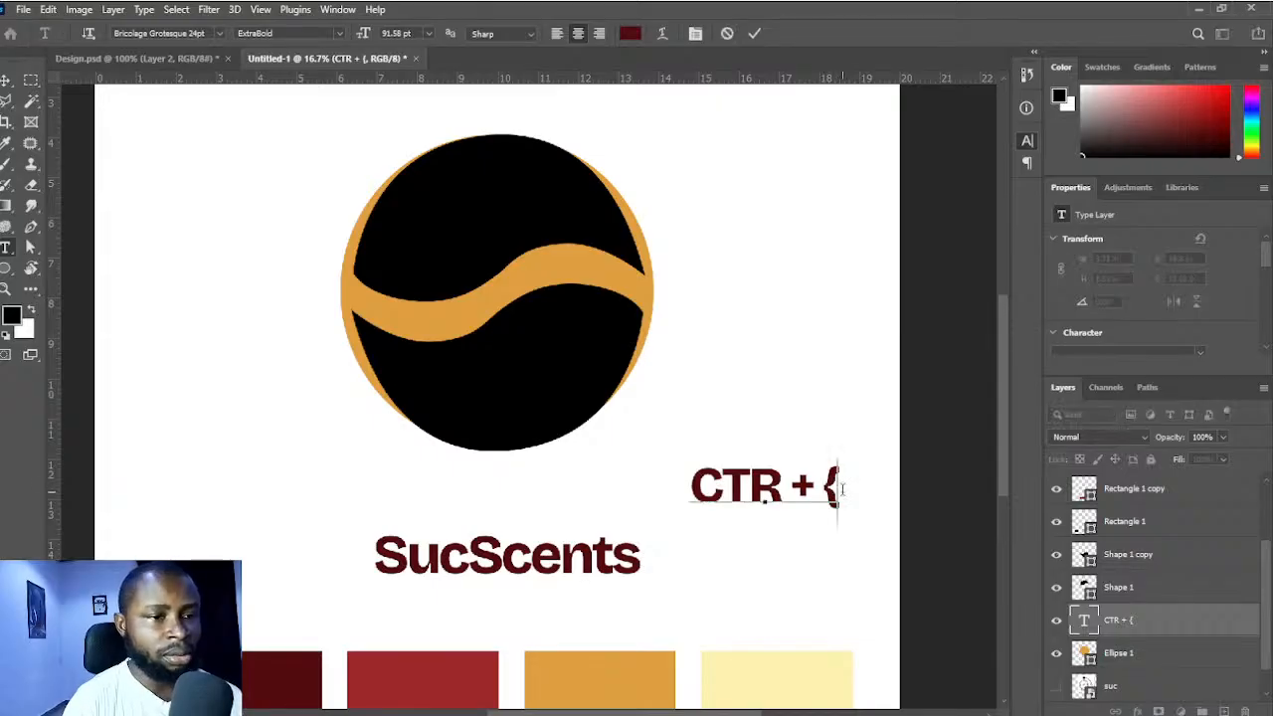
{"action": "type", "text": "/"}
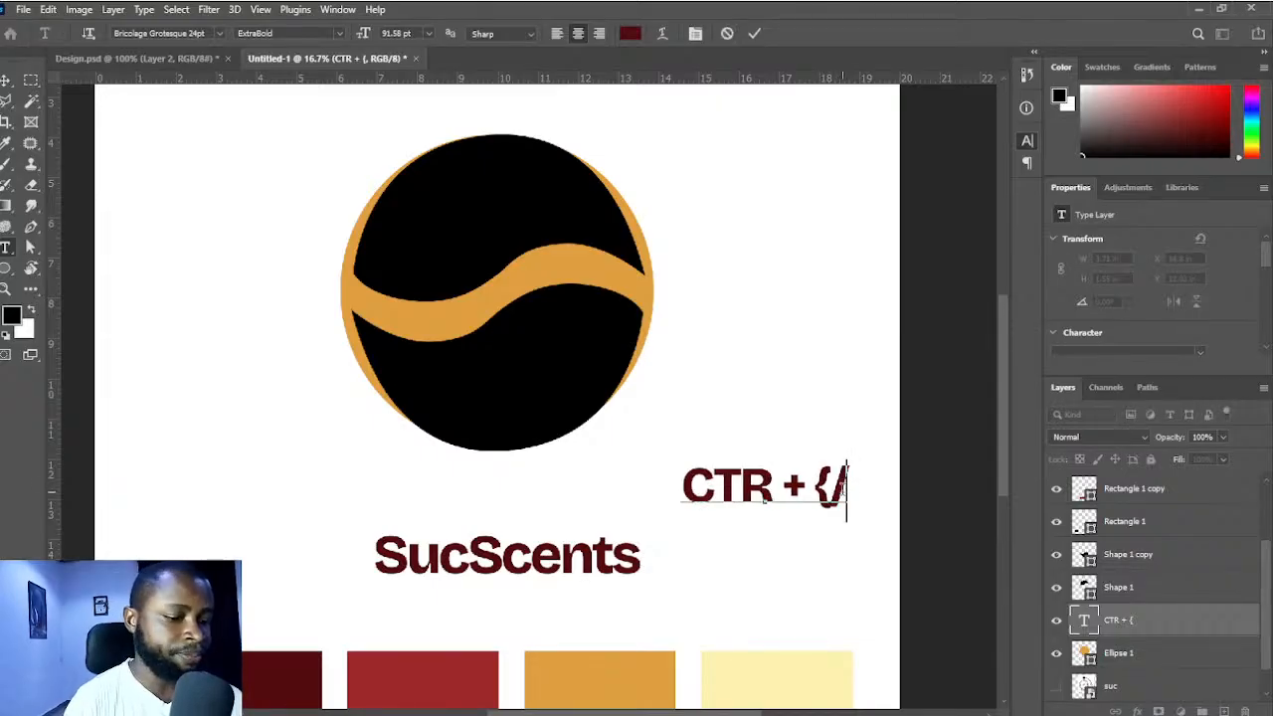
{"action": "type", "text": "["}
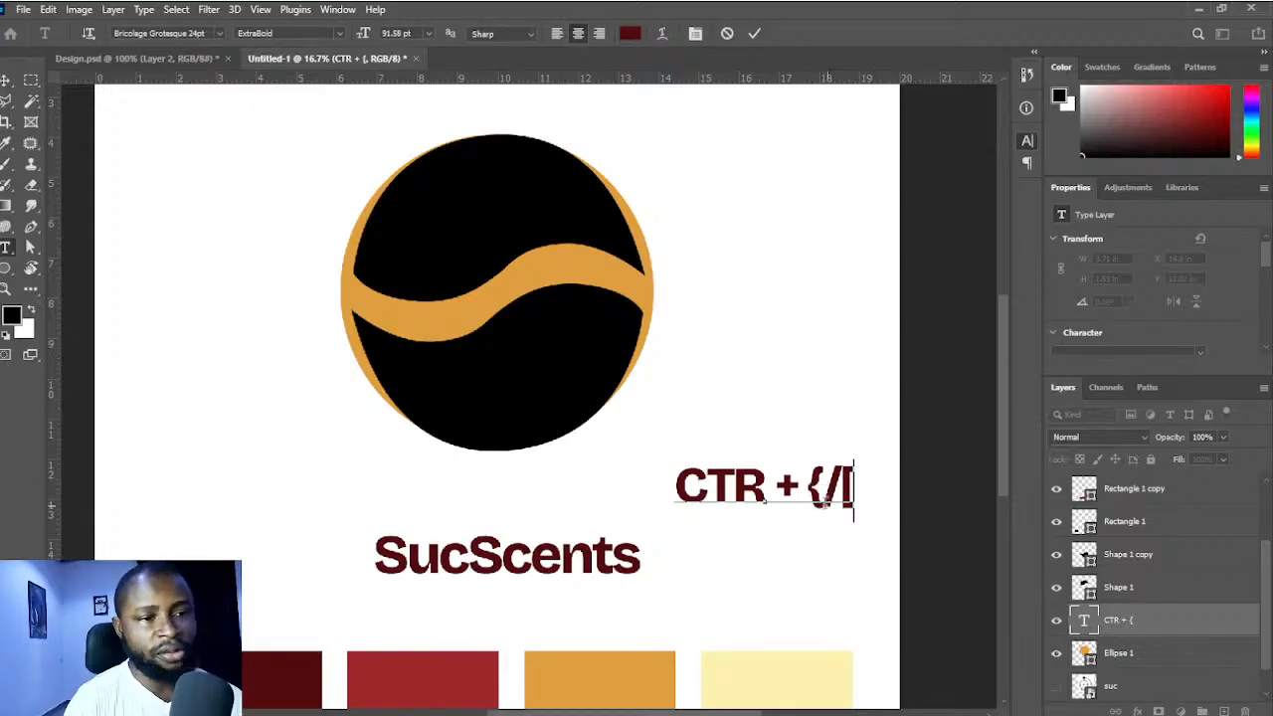
{"action": "left_click", "coordinate": [754, 33]}
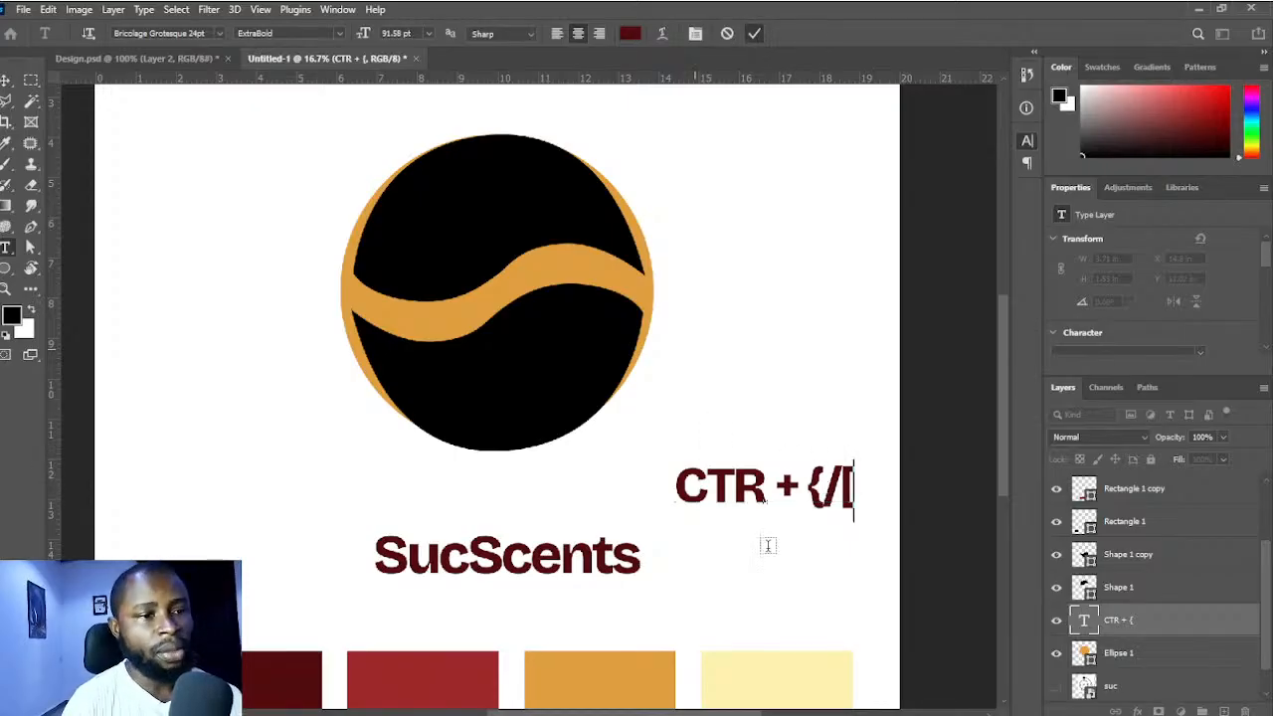
{"action": "key", "text": "v"}
{"action": "left_click_drag", "start_coordinate": [776, 506], "coordinate": [224, 462]}
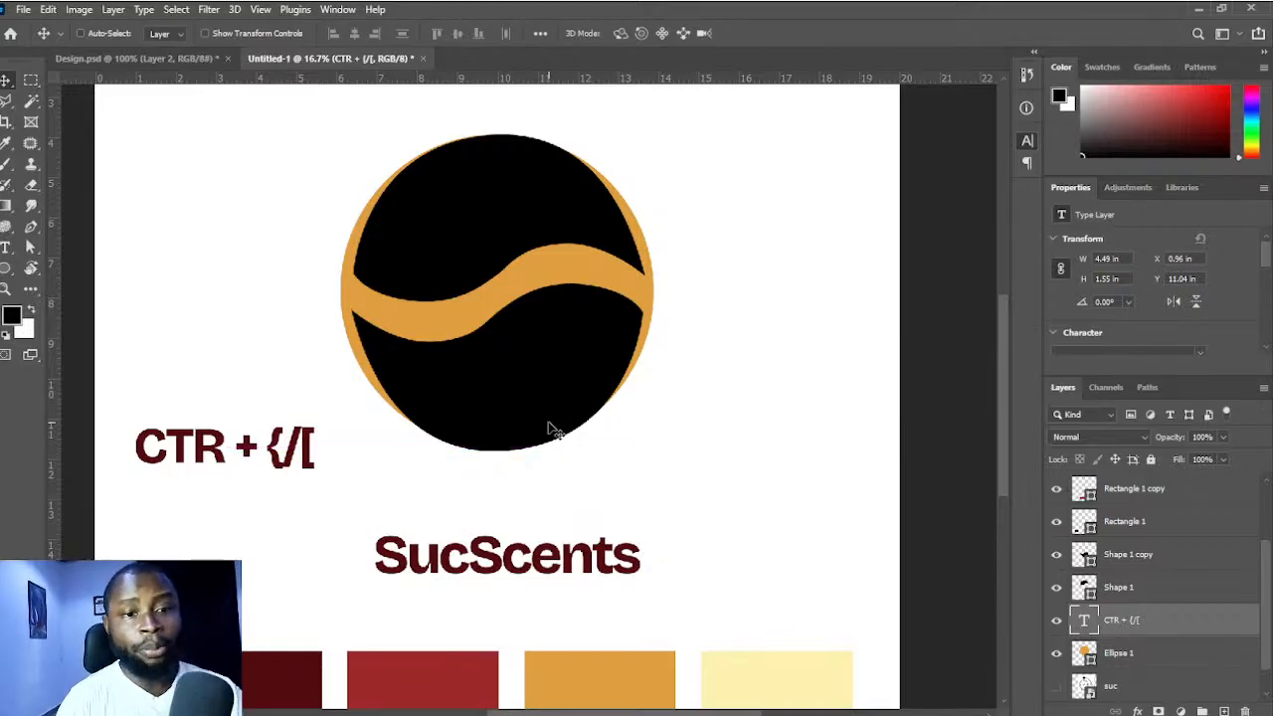
- Duplicate the shortcut text directly below the original and change the copy to "CTR + }/]"
{"action": "left_click_drag", "start_coordinate": [288, 450], "coordinate": [285, 494], "text": "alt"}
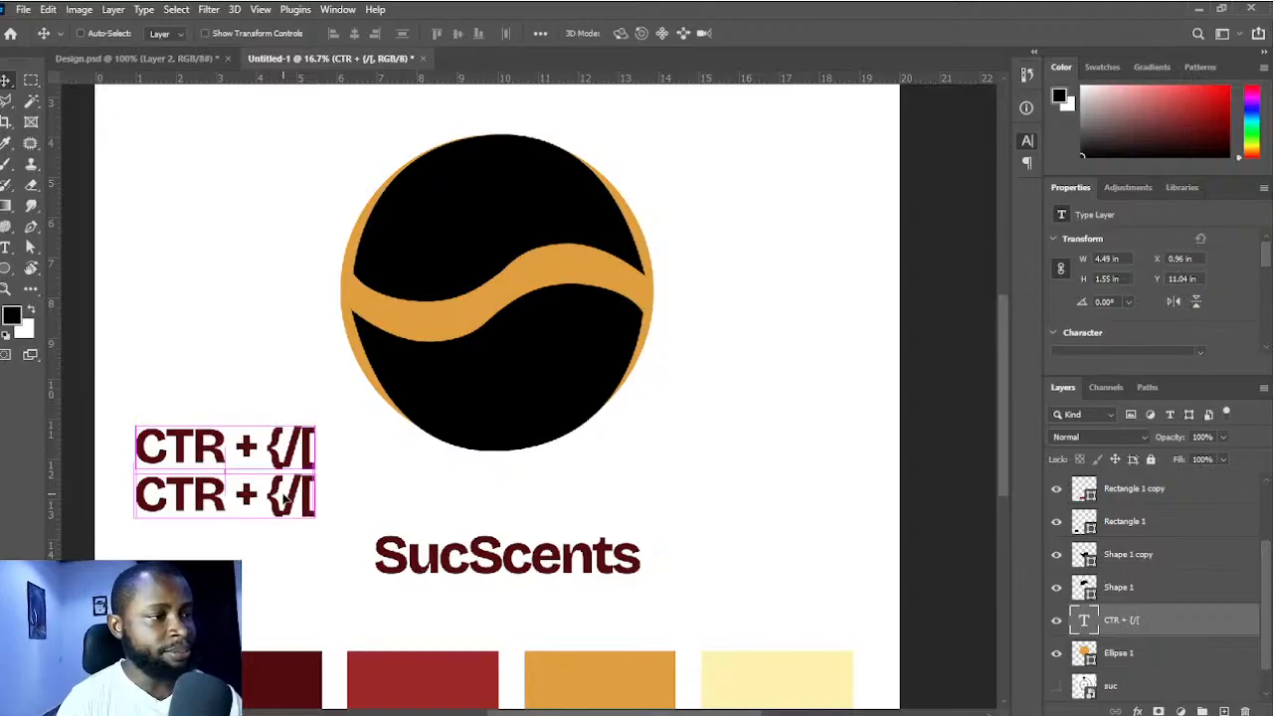
{"action": "double_click", "coordinate": [285, 494]}
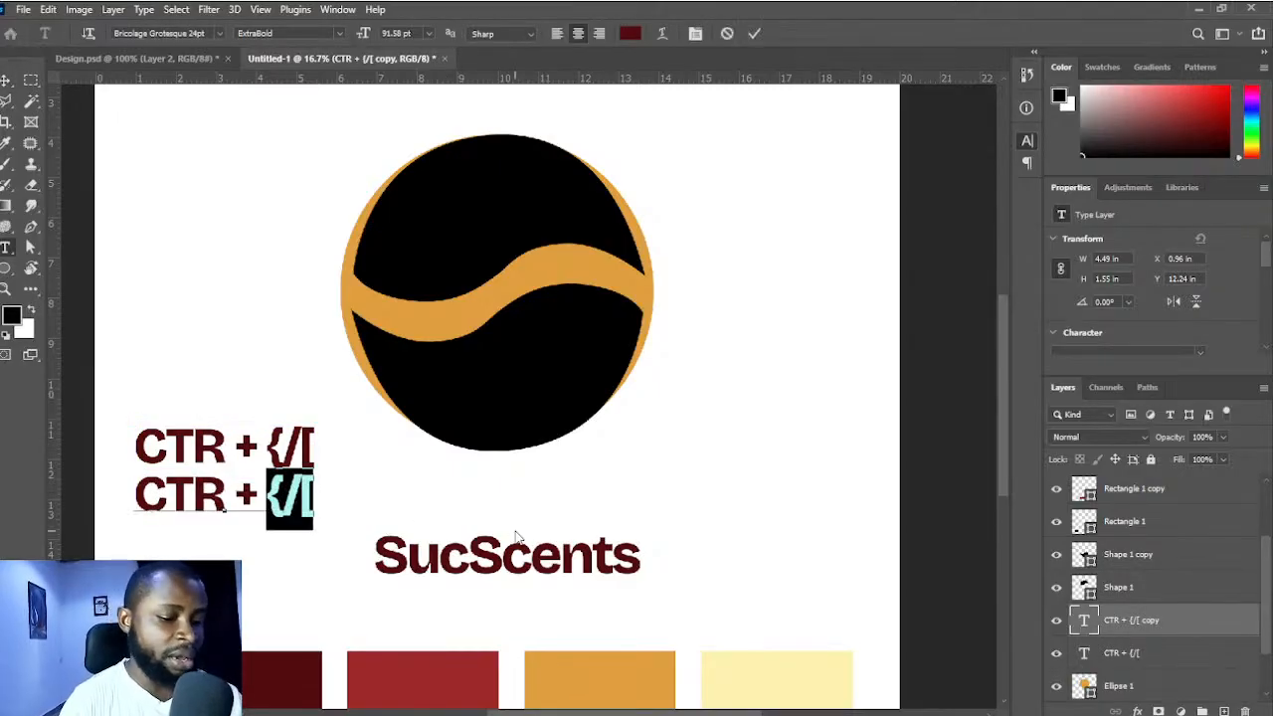
{"action": "type", "text": "}"}
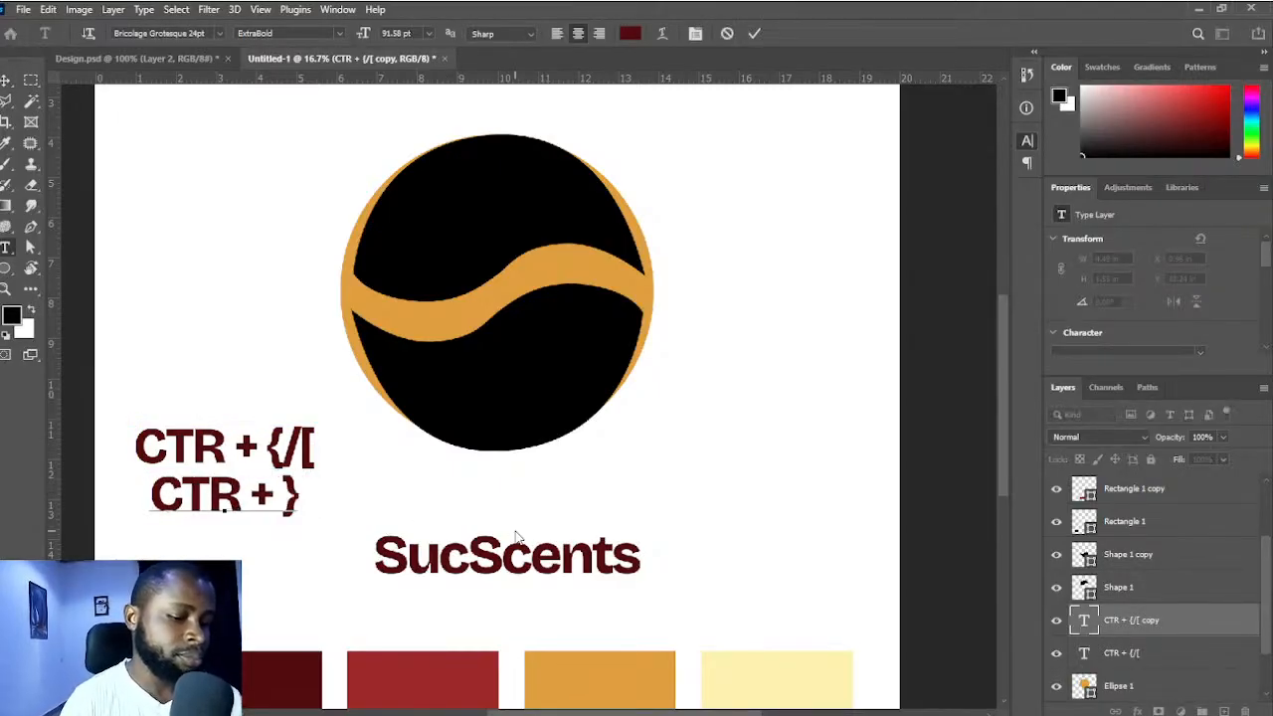
{"action": "type", "text": "/]"}
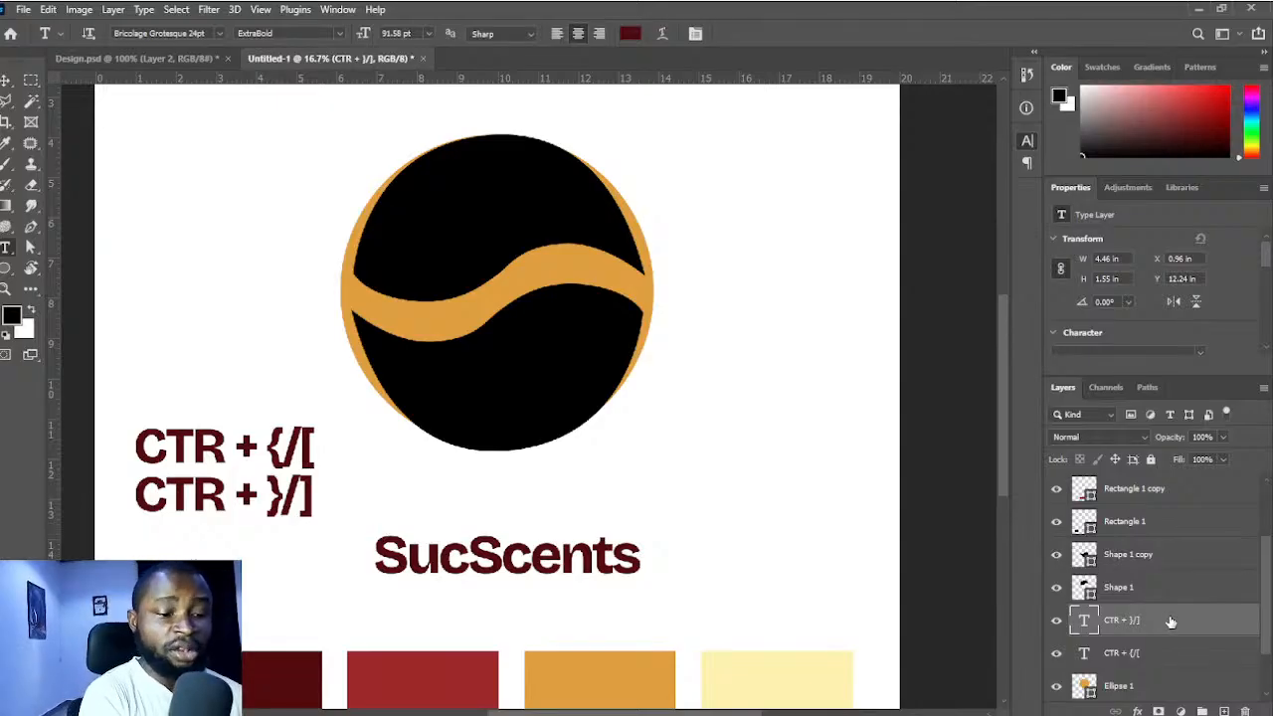
- Move the "CTR + }/]" text layer one level down in the layer stack
{"action": "key", "text": "ctrl+bracketleft"}
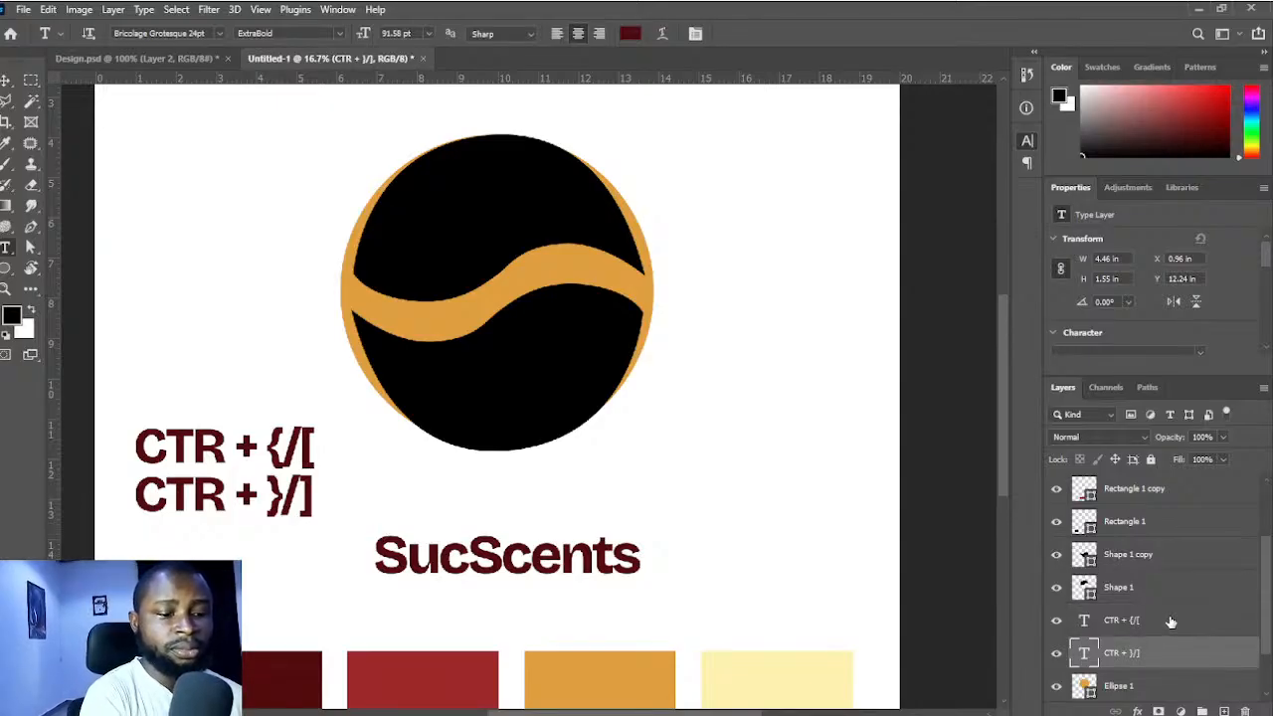
- Raise the "CTR + }/]" text layer above Shape 1 copy, then lower it to just above the "CTR + {/[" layer
{"action": "key", "text": "ctrl+bracketright"}
{"action": "key", "text": "ctrl+bracketright"}
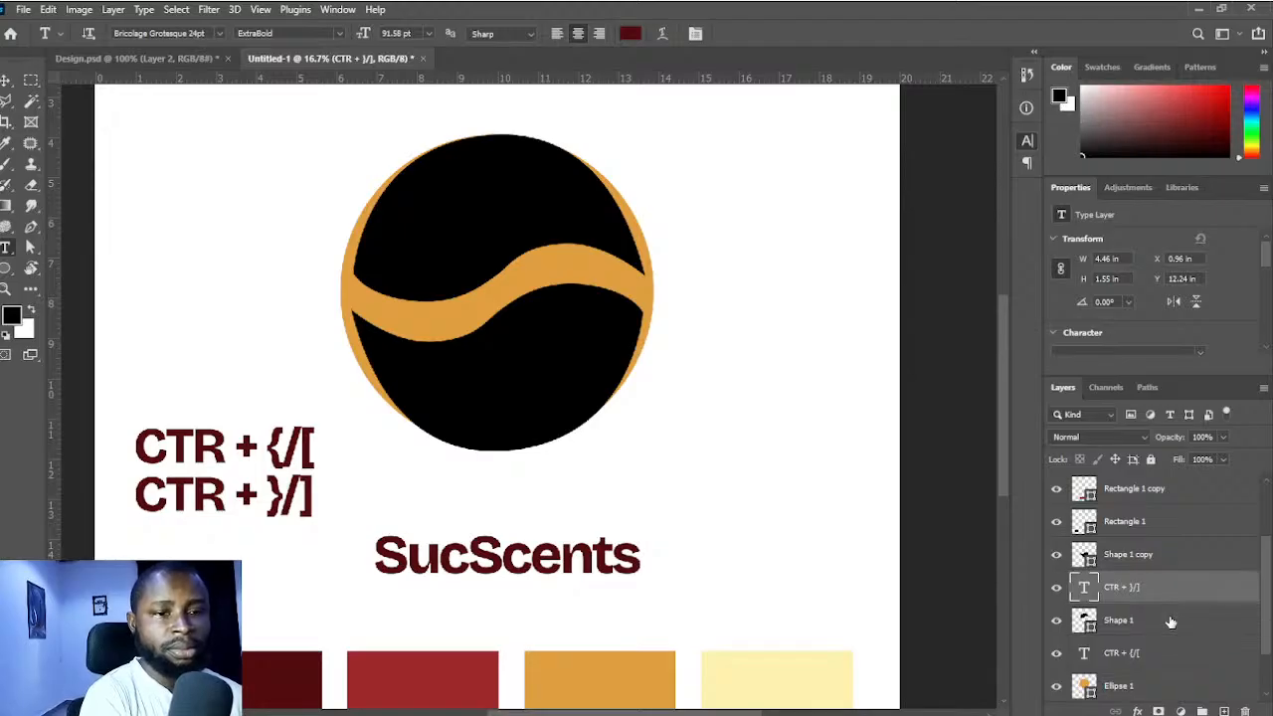
{"action": "key", "text": "ctrl+bracketright"}
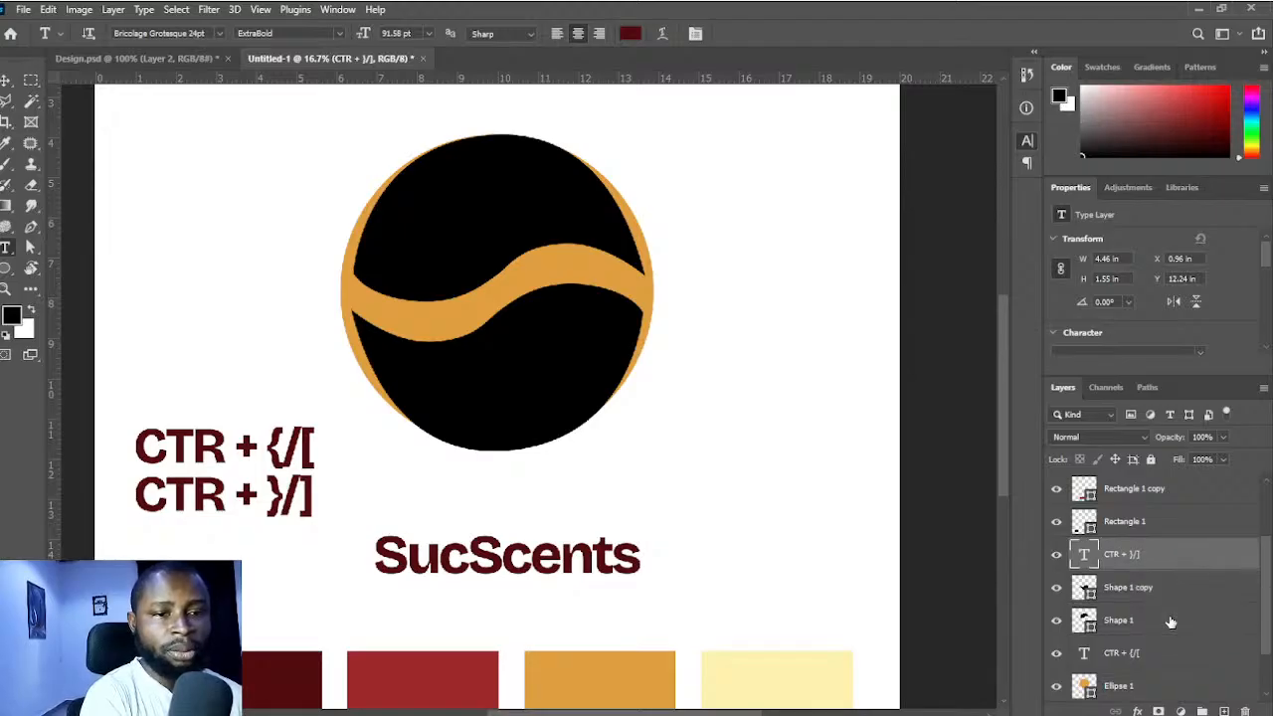
{"action": "key", "text": "ctrl+bracketleft"}
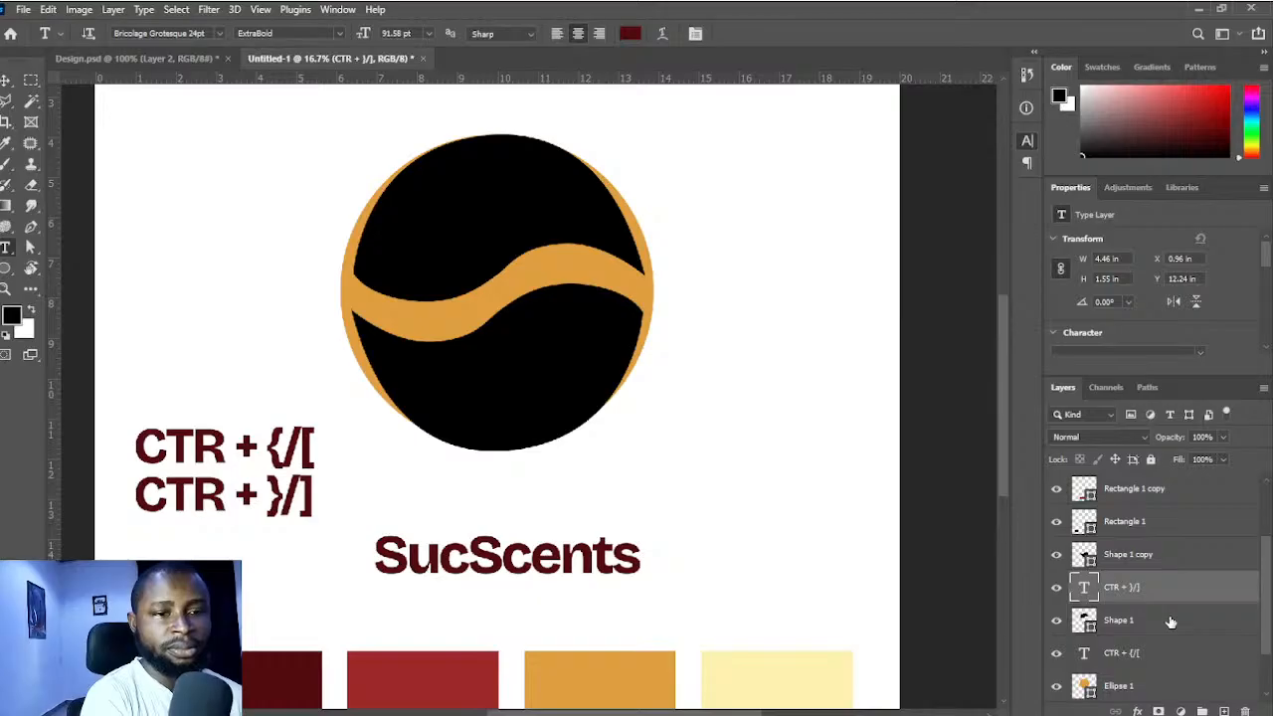
{"action": "key", "text": "ctrl+bracketleft"}
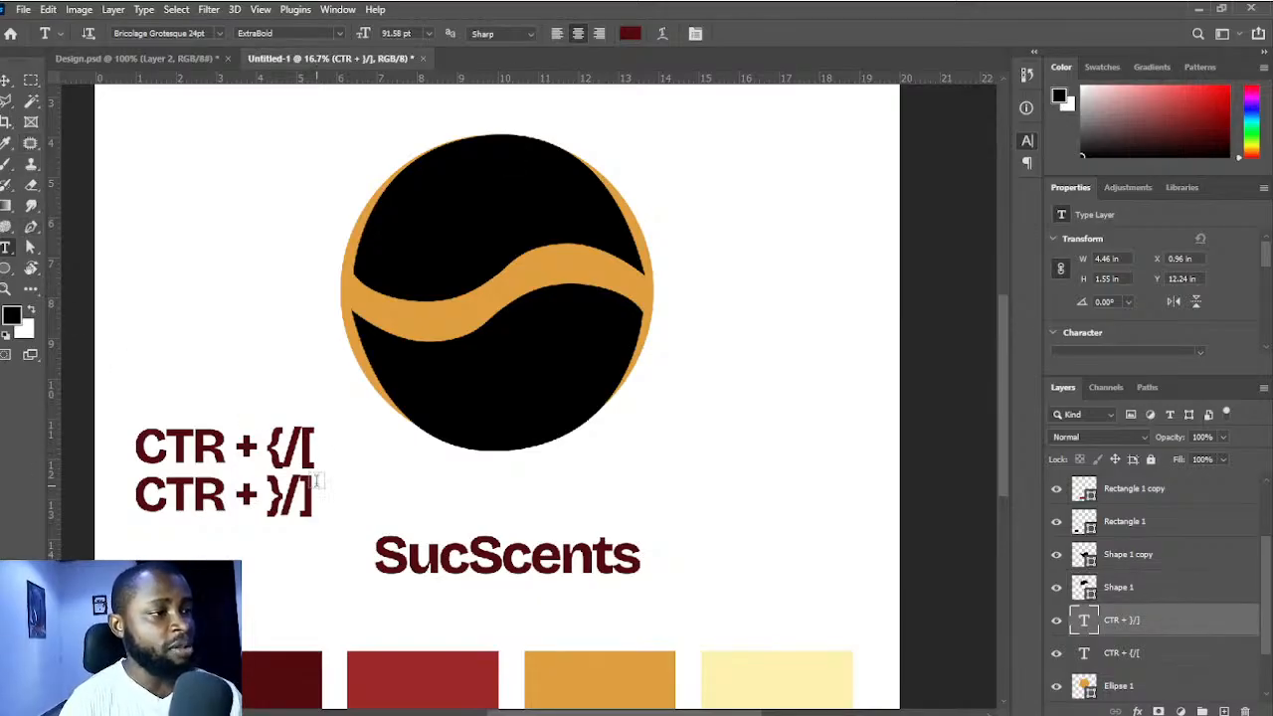
- Extend the "CTR + {/[" text to read "CTR + {/[ = a layer Below"
{"action": "left_click", "coordinate": [304, 448]}
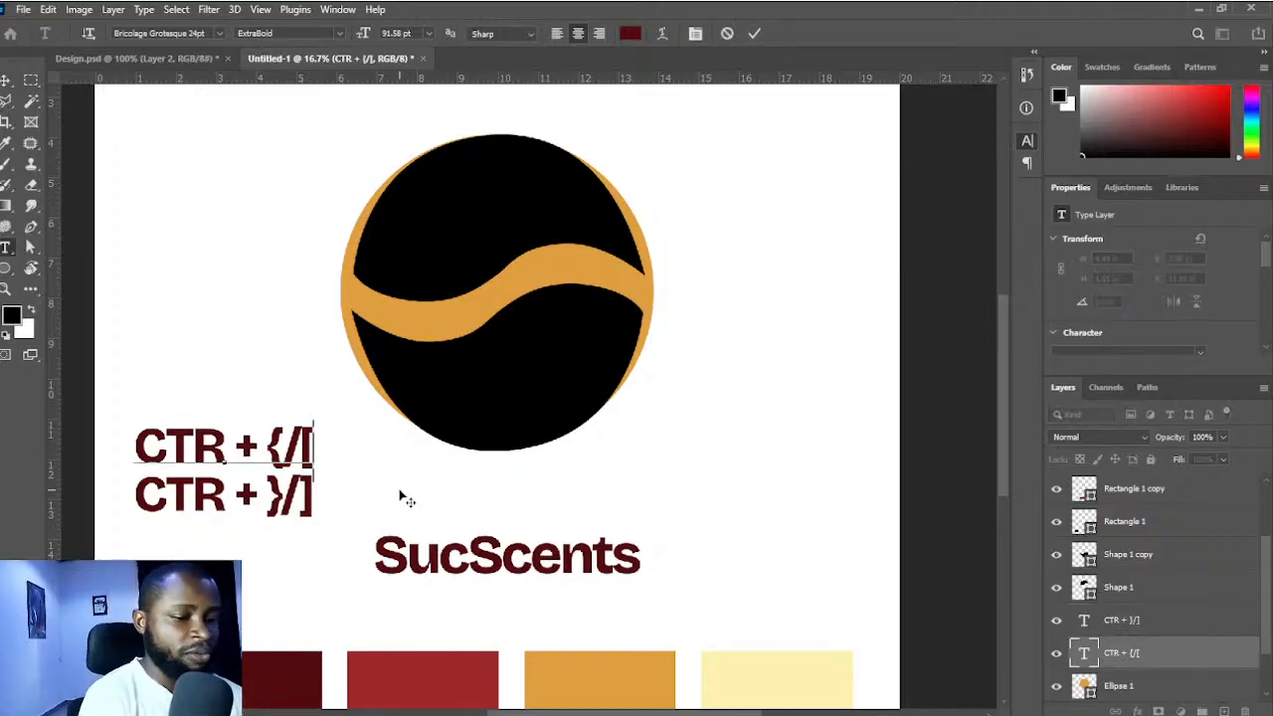
{"action": "type", "text": "+"}
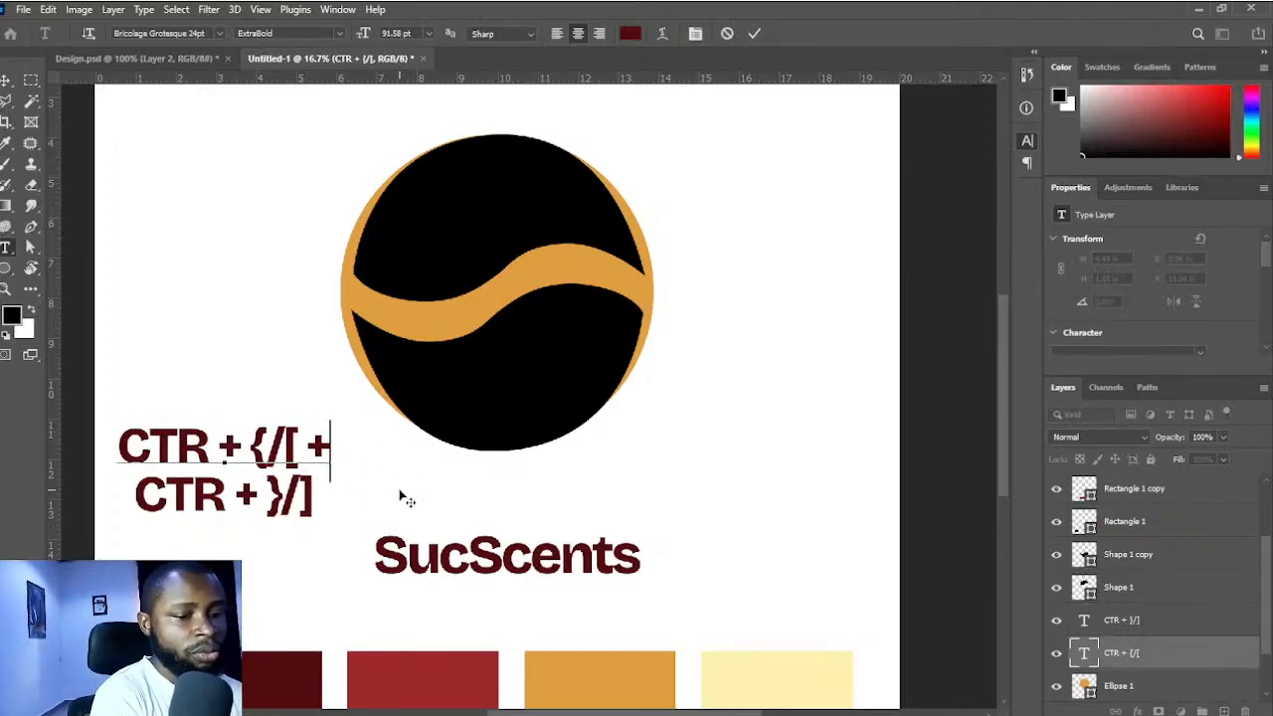
{"action": "key", "text": "BackSpace"}
{"action": "type", "text": "="}
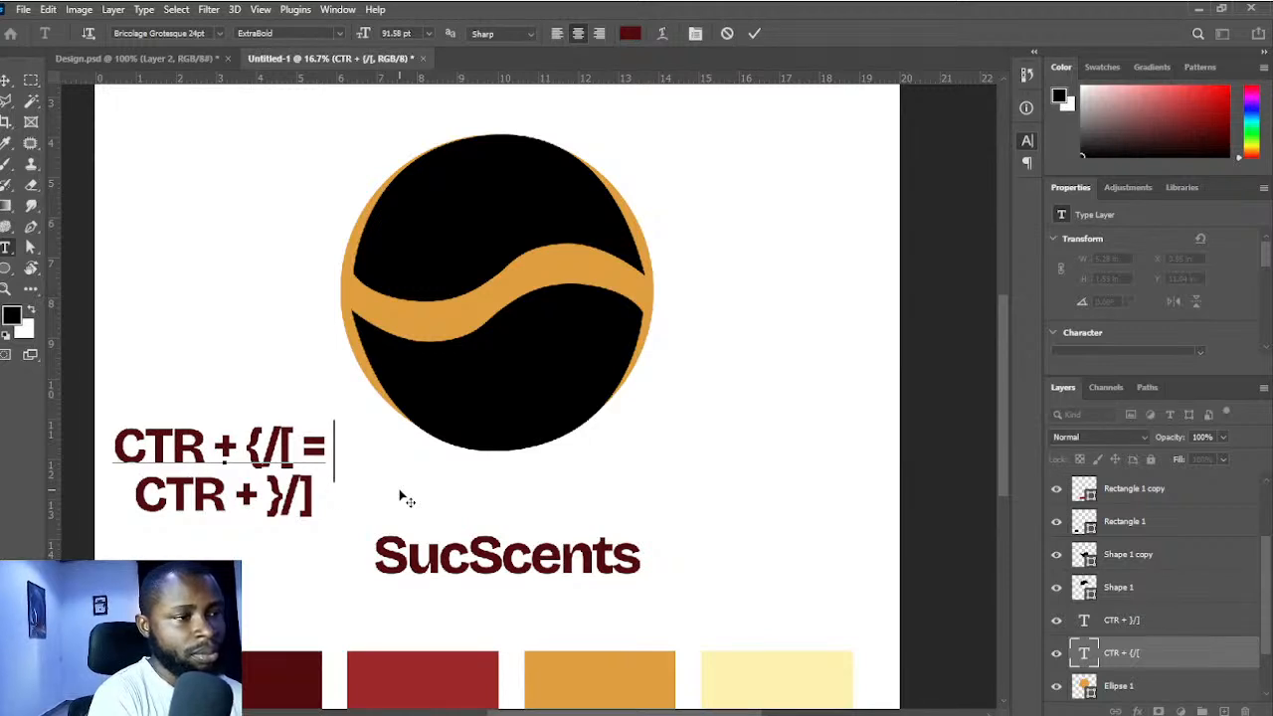
{"action": "type", "text": "a"}
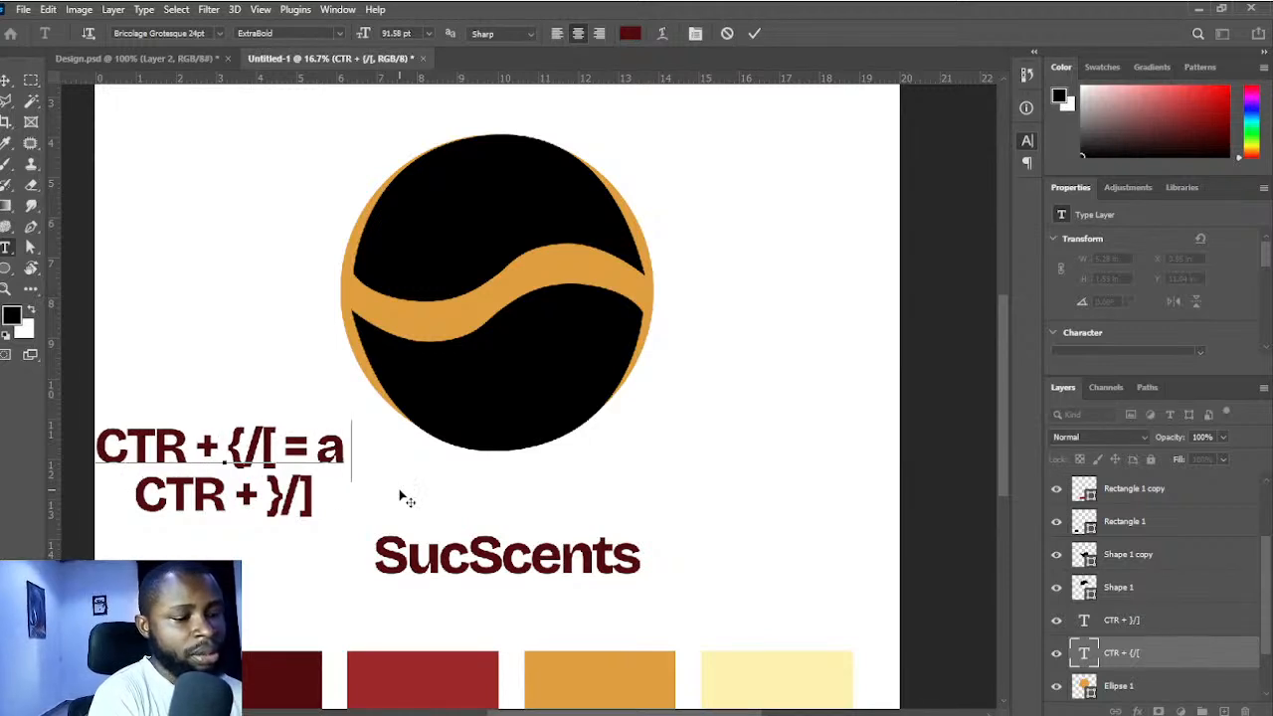
{"action": "type", "text": " layer Below"}
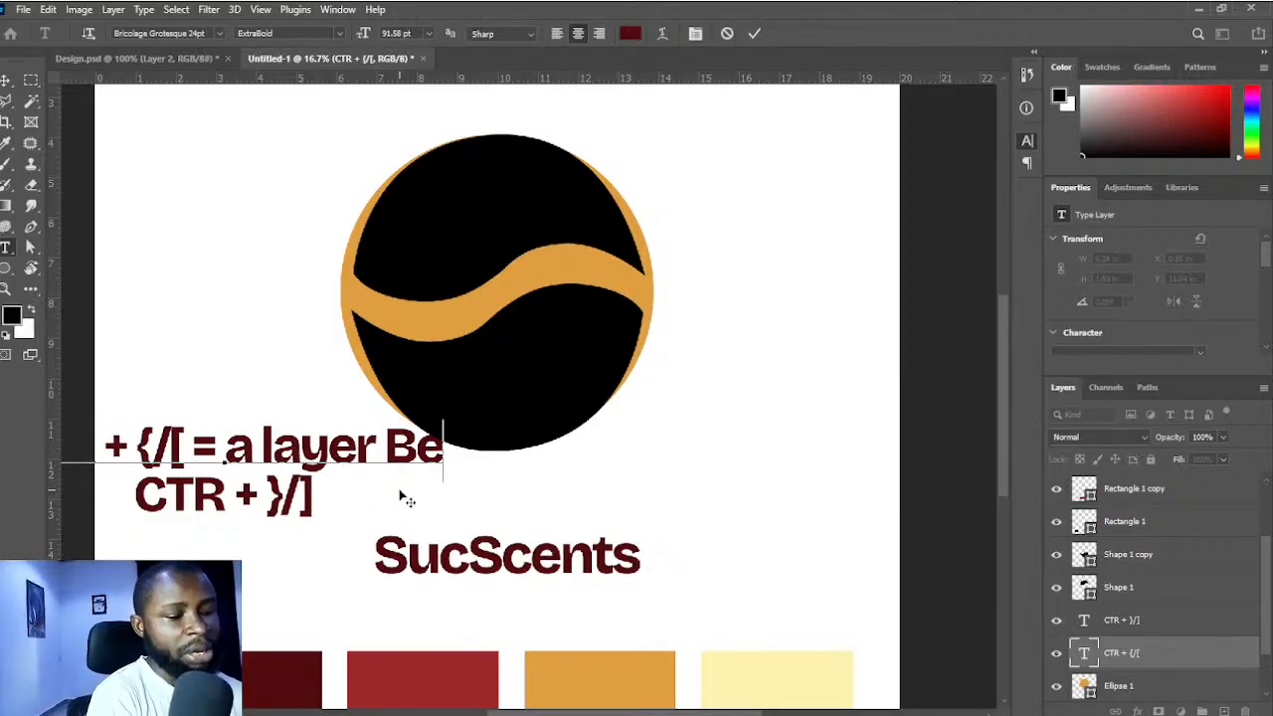
{"action": "left_click", "coordinate": [754, 33]}
- Scale the "CTR + {/[ = a layer Below" text to about 56.3% and move it to the lower right of the circle
{"action": "key", "text": "v"}
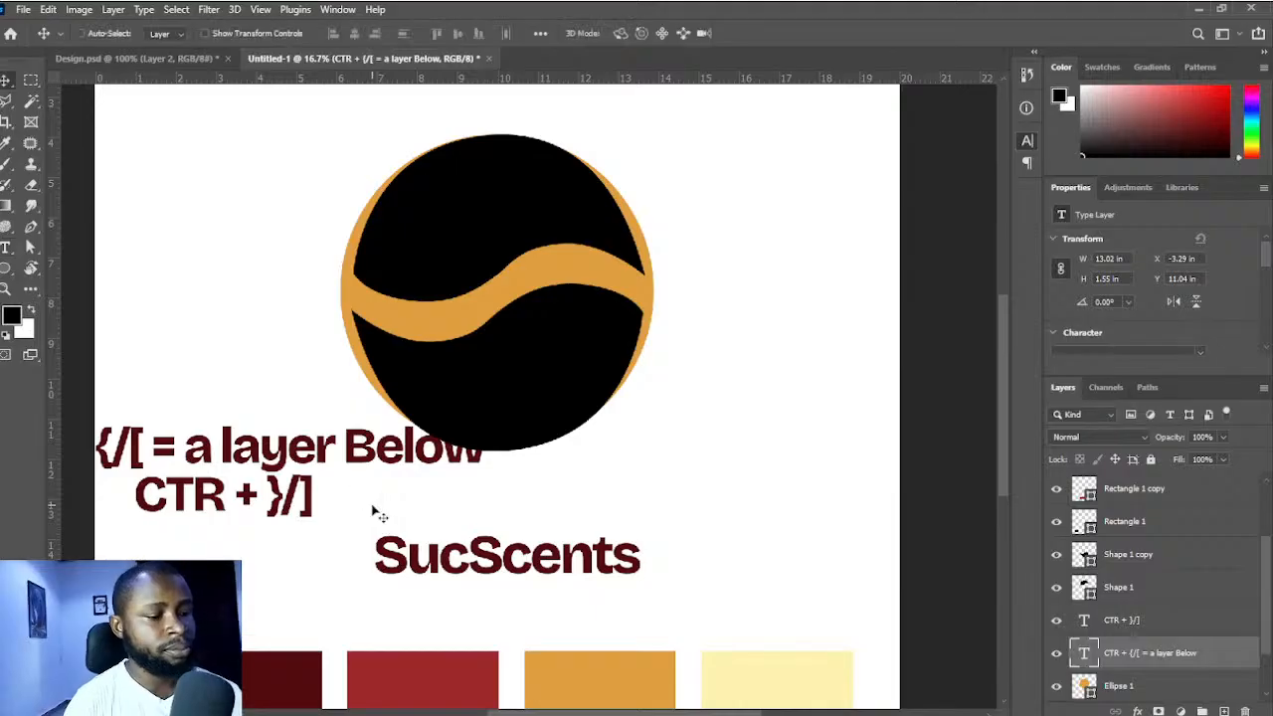
{"action": "key", "text": "ctrl+t"}
{"action": "left_click_drag", "start_coordinate": [484, 479], "coordinate": [375, 466]}
{"action": "key", "text": "Return"}
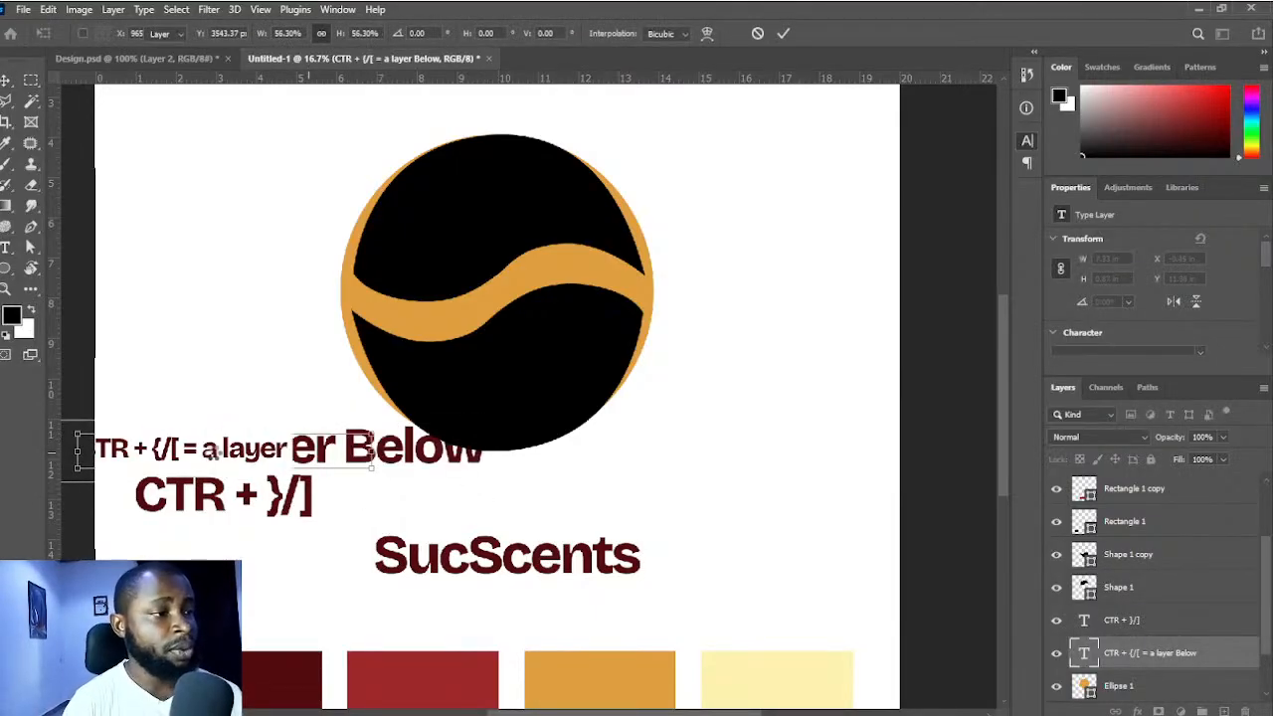
{"action": "left_click_drag", "start_coordinate": [210, 455], "coordinate": [659, 498]}
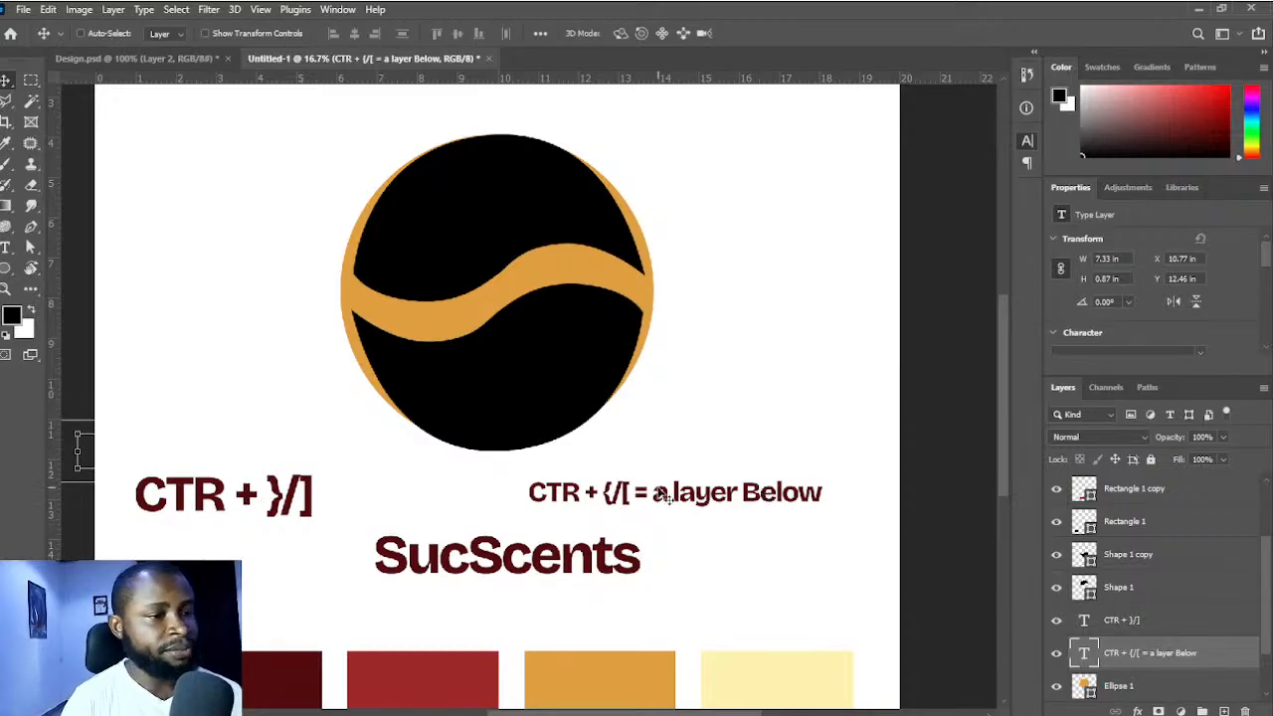
{"action": "key", "text": "t"}
{"action": "left_click_drag", "start_coordinate": [654, 494], "coordinate": [737, 493]}
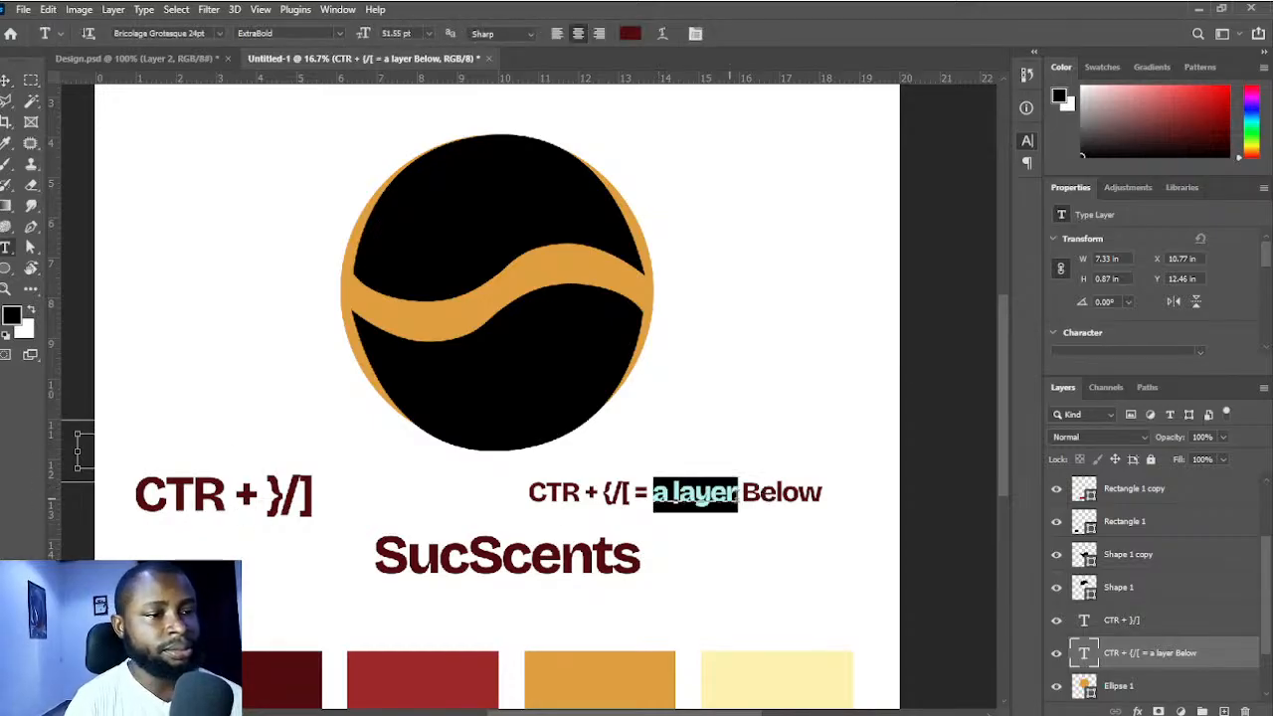
{"action": "type", "text": "fff3b0"}
{"action": "key", "text": "ctrl+z"}
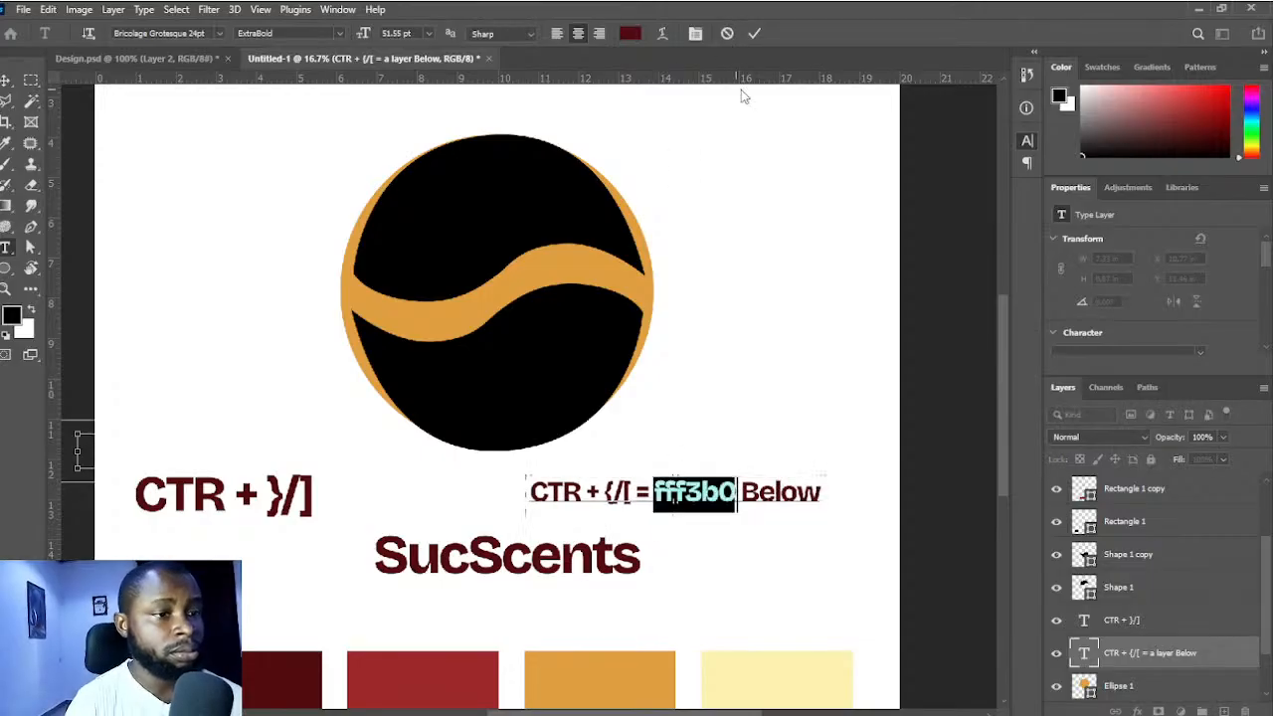
{"action": "left_click", "coordinate": [727, 33]}
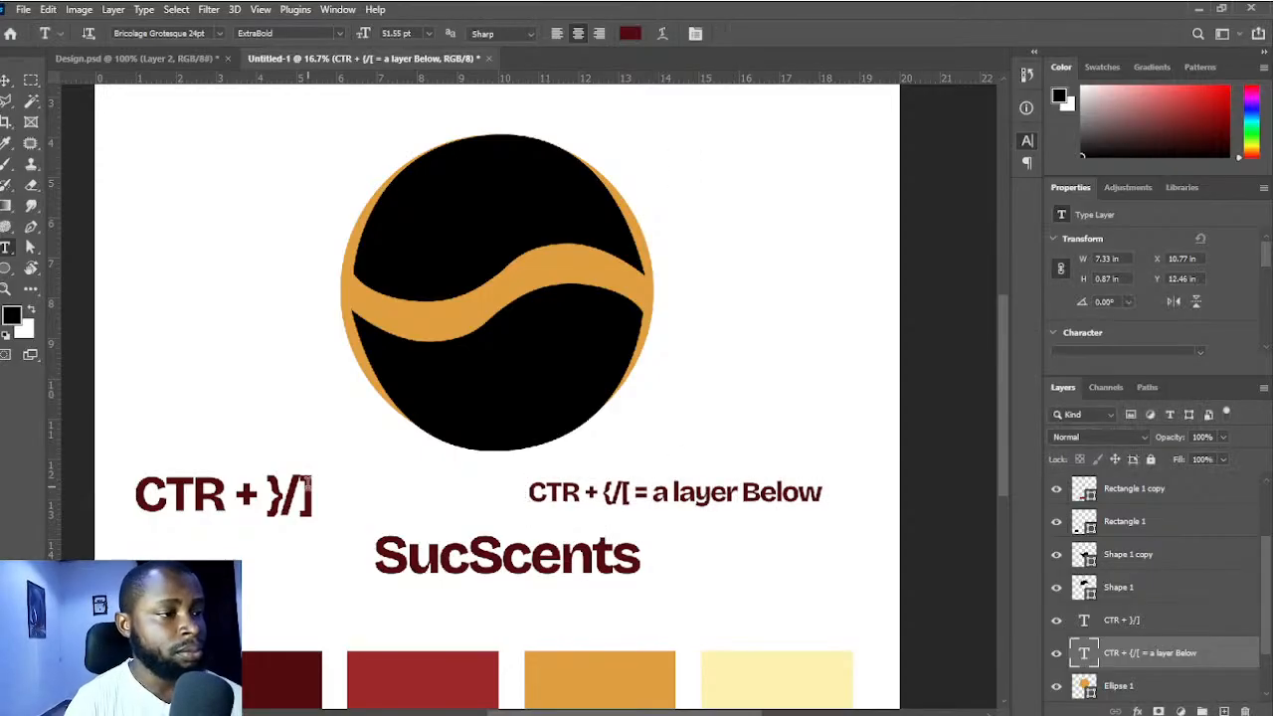
- Extend the "CTR + }/]" text to read "CTR + }/] = a layer above"
{"action": "left_click", "coordinate": [316, 494]}
{"action": "type", "text": "= "}
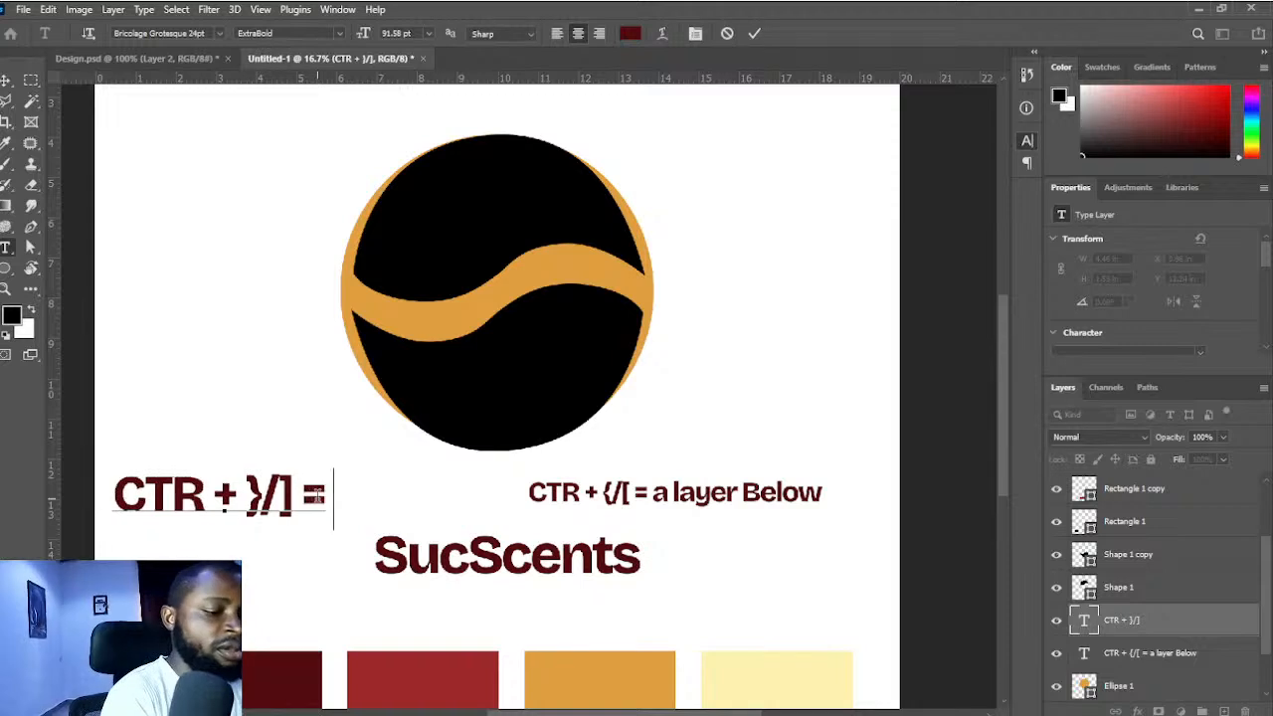
{"action": "type", "text": "a ly"}
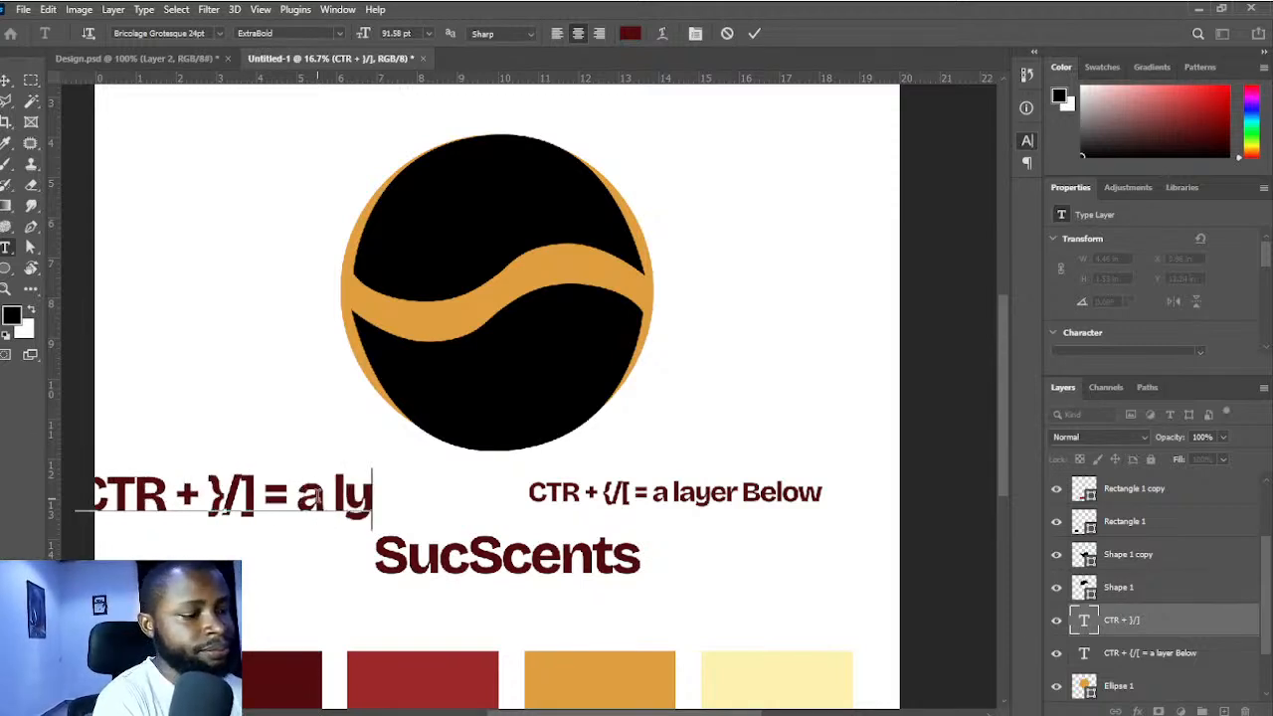
{"action": "key", "text": "BackSpace"}
{"action": "type", "text": "ay"}
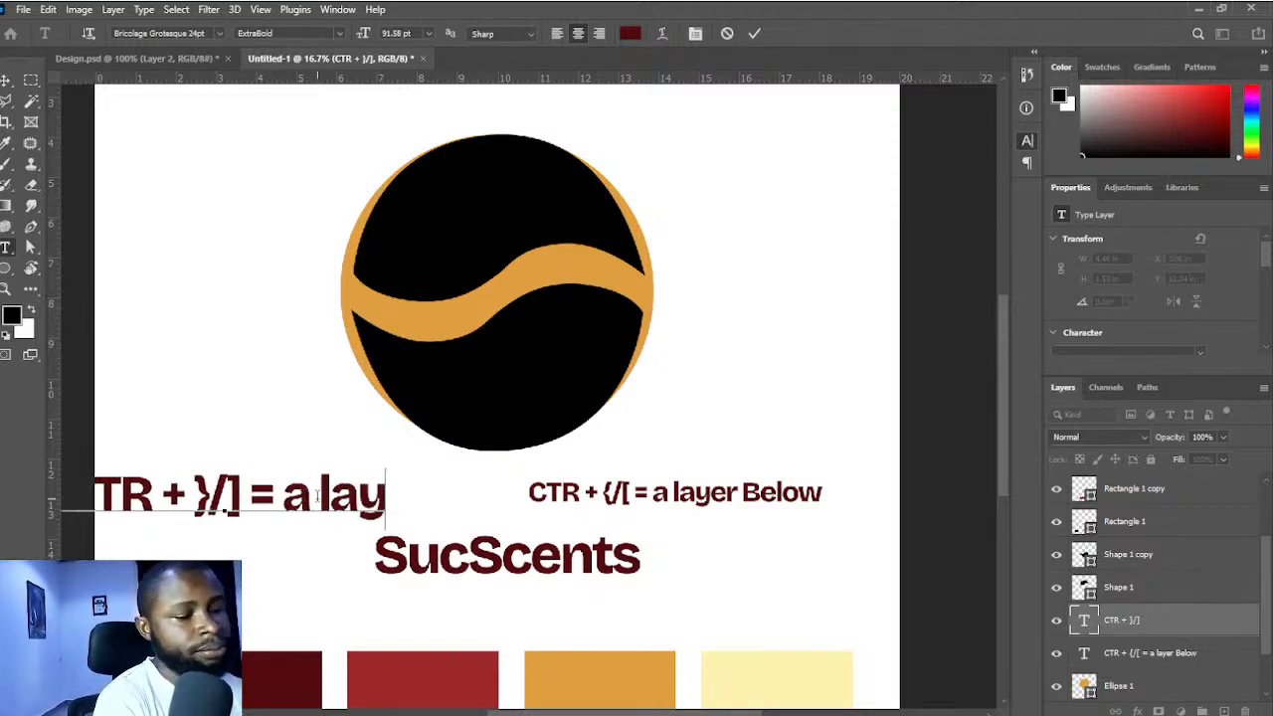
{"action": "type", "text": "er above"}
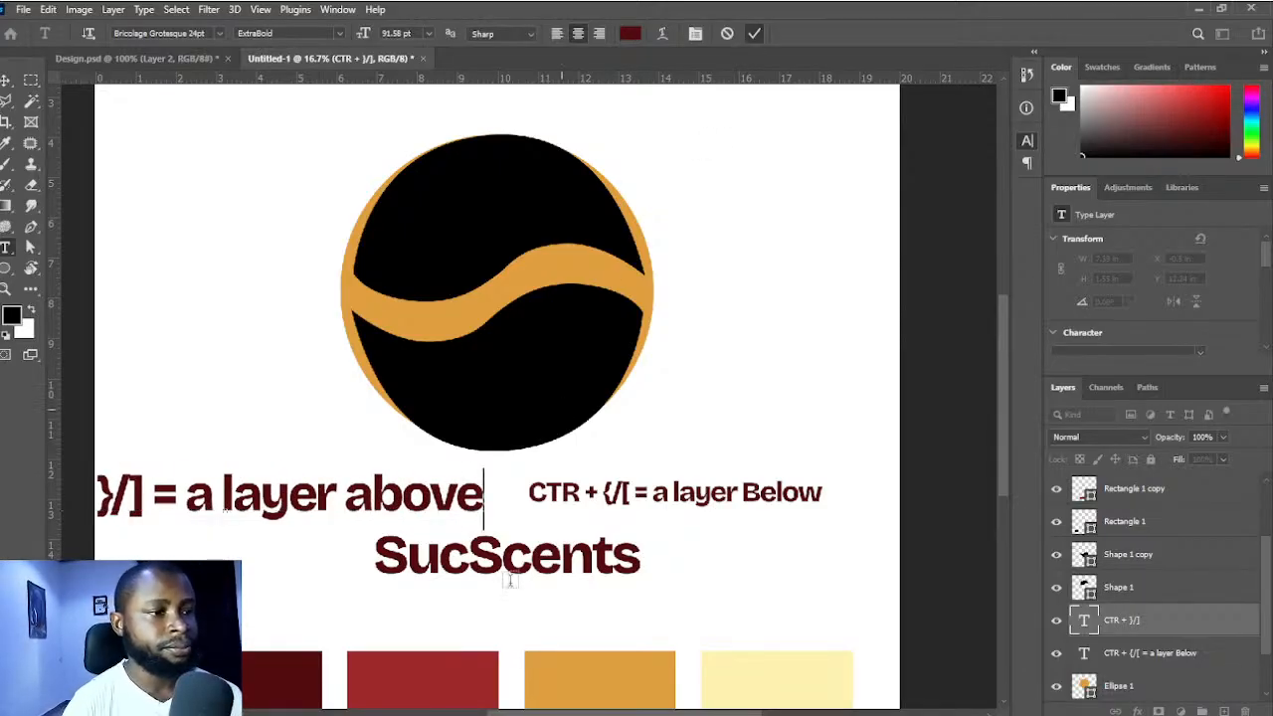
{"action": "left_click", "coordinate": [754, 37]}
- Scale the "CTR + }/] = a layer above" text to about 61% and line it up beside the other shortcut text, fully inside the canvas
{"action": "key", "text": "ctrl+t"}
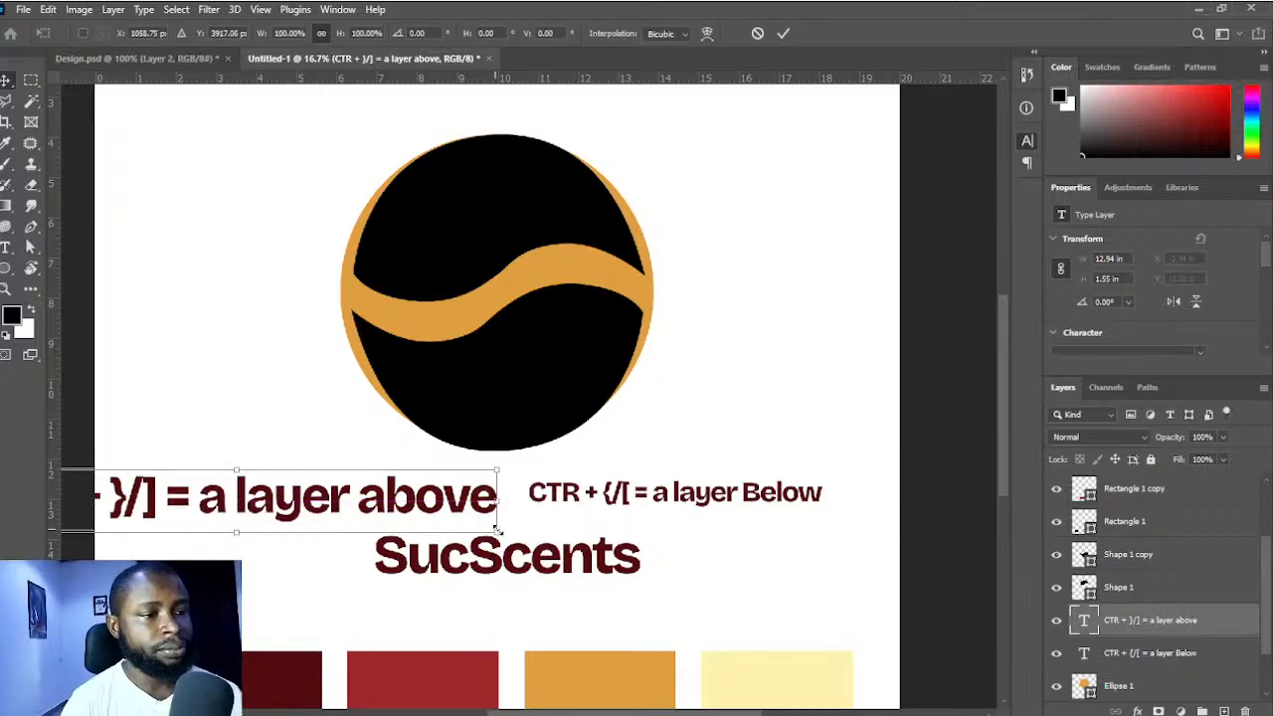
{"action": "left_click_drag", "start_coordinate": [490, 528], "coordinate": [398, 500]}
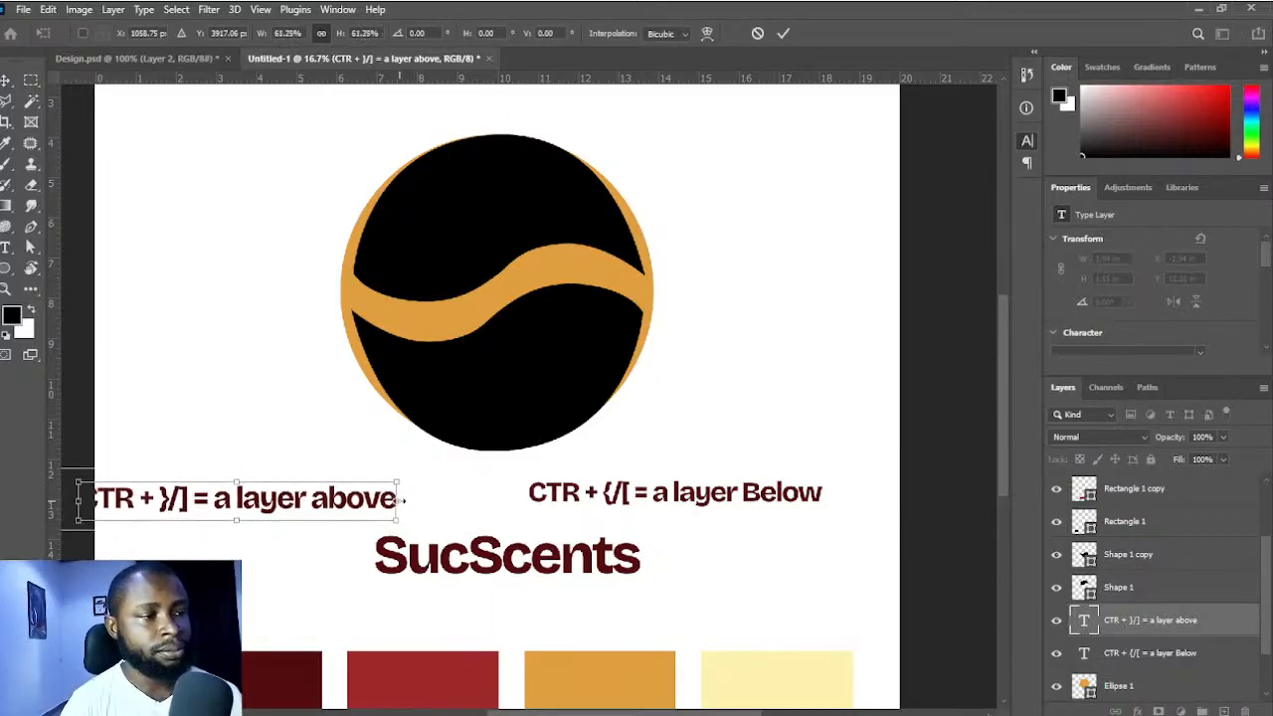
{"action": "key", "text": "Return"}
{"action": "left_click_drag", "start_coordinate": [251, 509], "coordinate": [286, 500]}
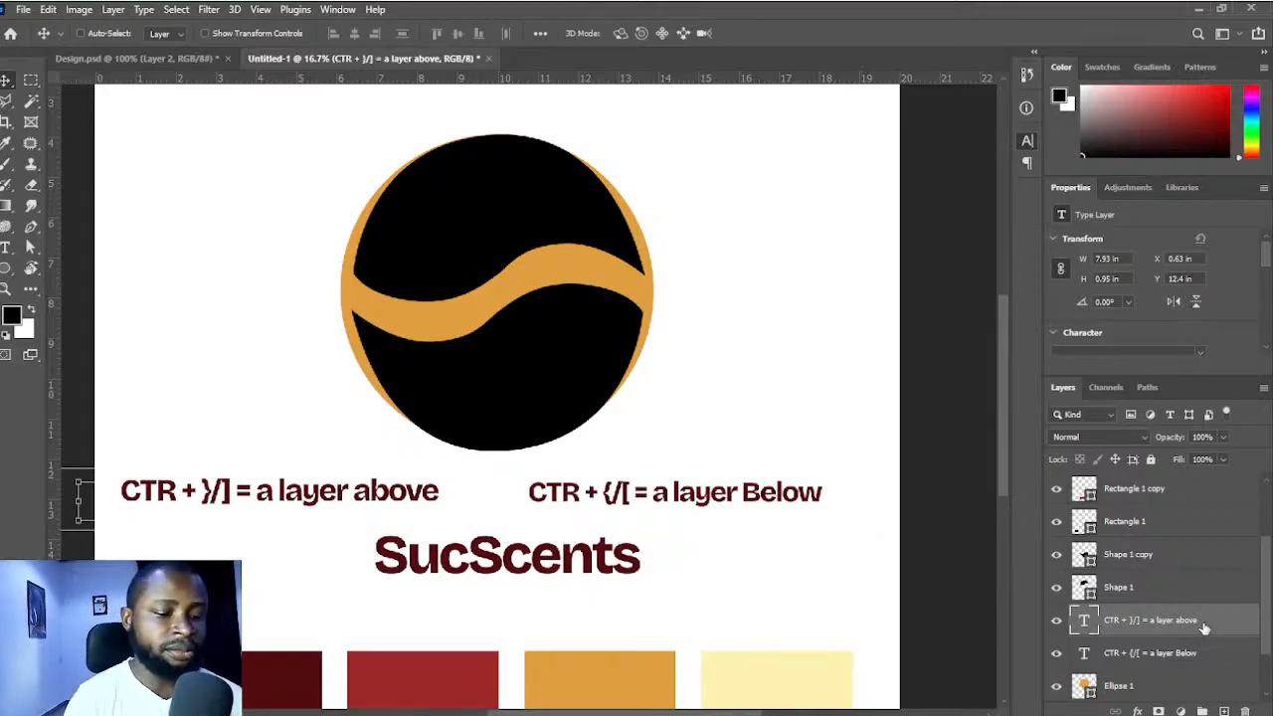
- Raise the "a layer above" text layer past Rectangle 1, lower it to just beneath Ellipse 1, and select both shortcut text layers
{"action": "key", "text": "ctrl+bracketright"}
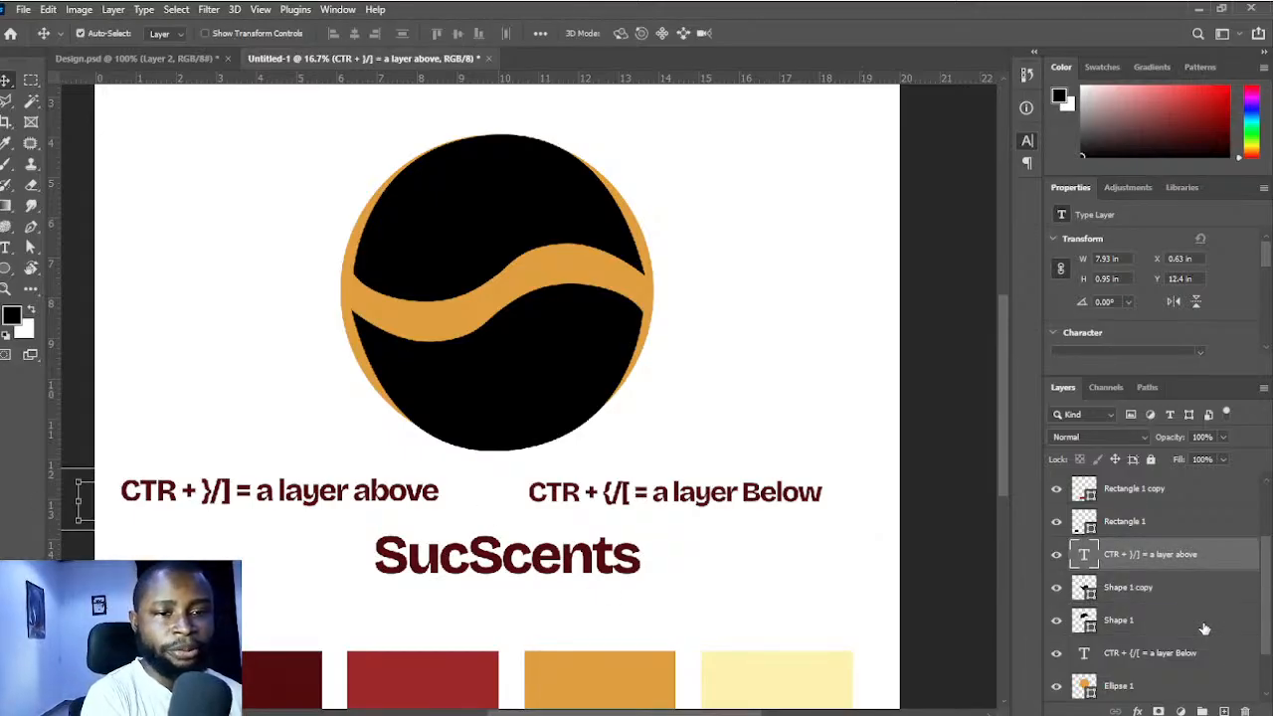
{"action": "key", "text": "ctrl+bracketright"}
{"action": "key", "text": "ctrl+bracketright"}
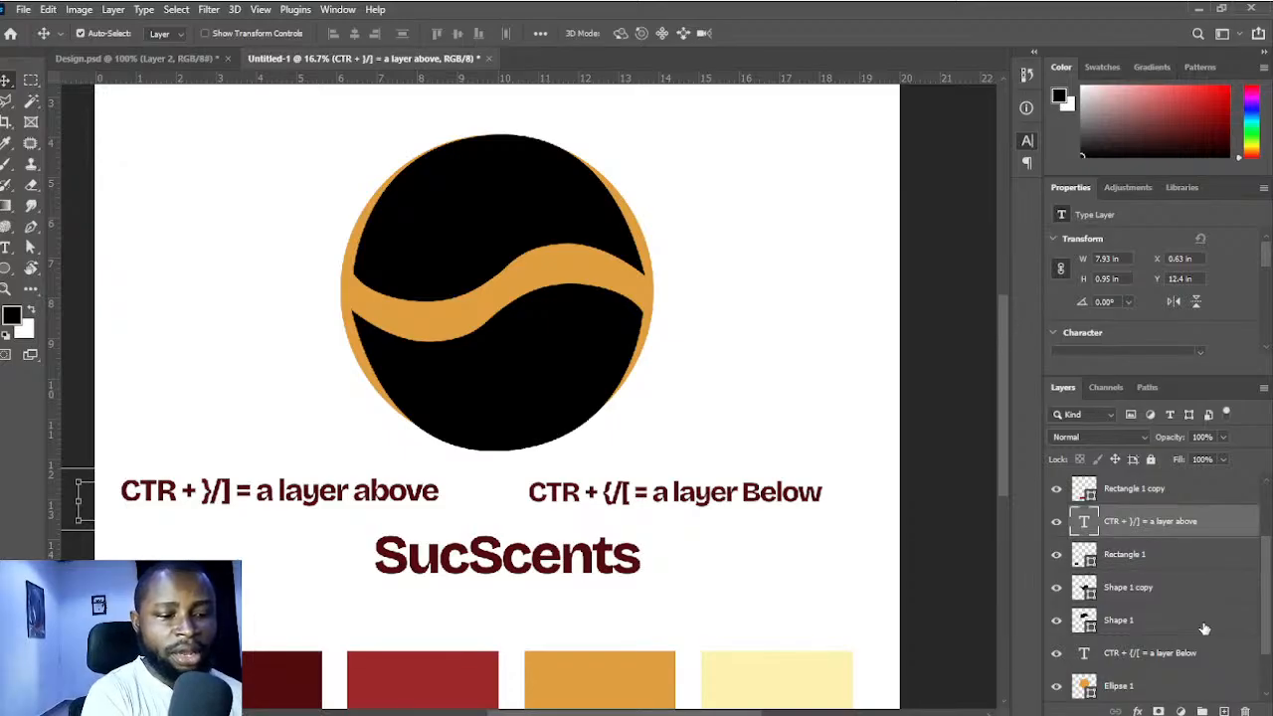
{"action": "key", "text": "ctrl+bracketleft"}
{"action": "key", "text": "ctrl+bracketleft"}
{"action": "key", "text": "ctrl+bracketleft"}
{"action": "key", "text": "ctrl+bracketleft"}
{"action": "key", "text": "ctrl+bracketleft"}
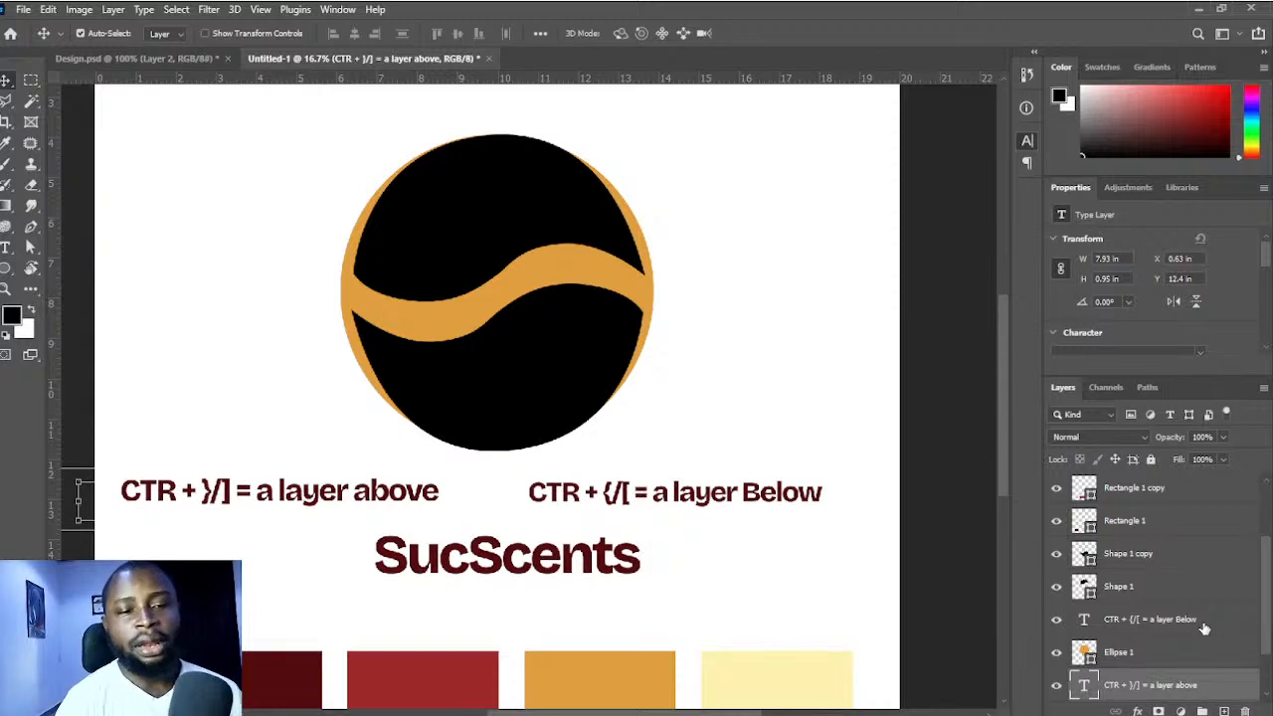
{"action": "left_click", "coordinate": [1204, 629], "text": "ctrl"}
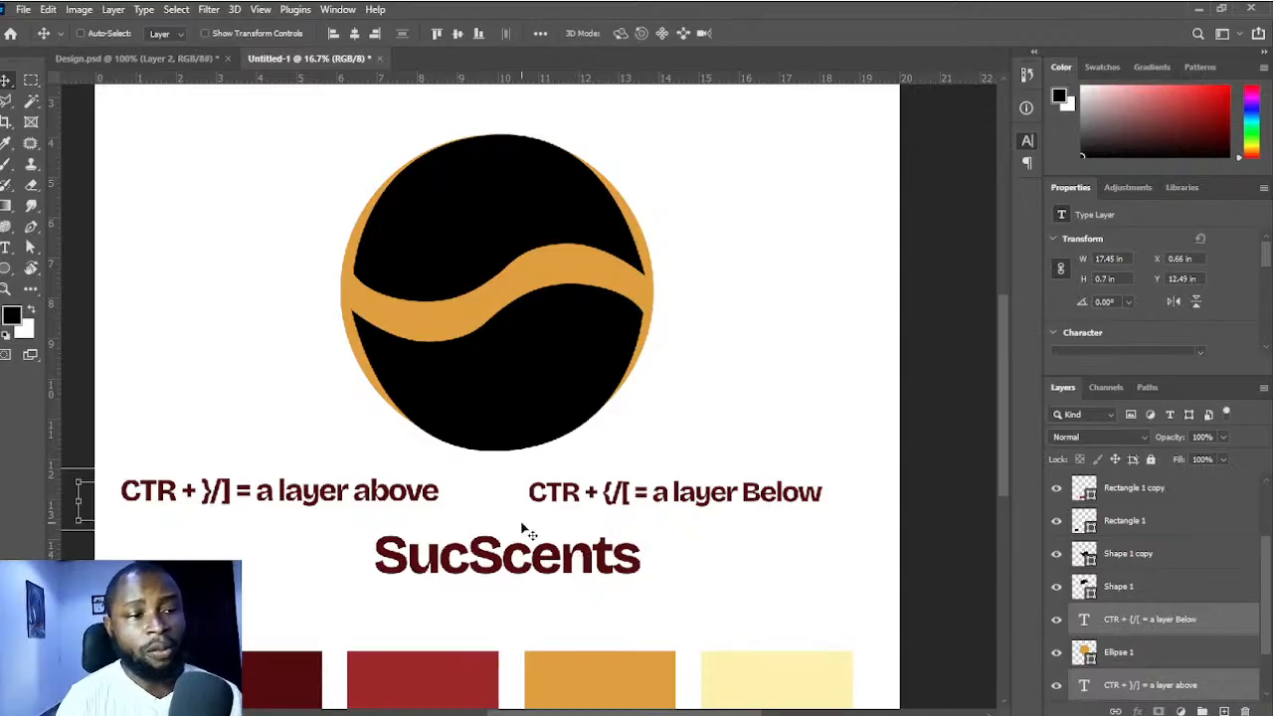
- Select the two black wave shapes and scale them down slightly together so they sit just inside the orange circle
{"action": "scroll", "coordinate": [517, 285], "scroll_direction": "up", "scroll_amount": 3}
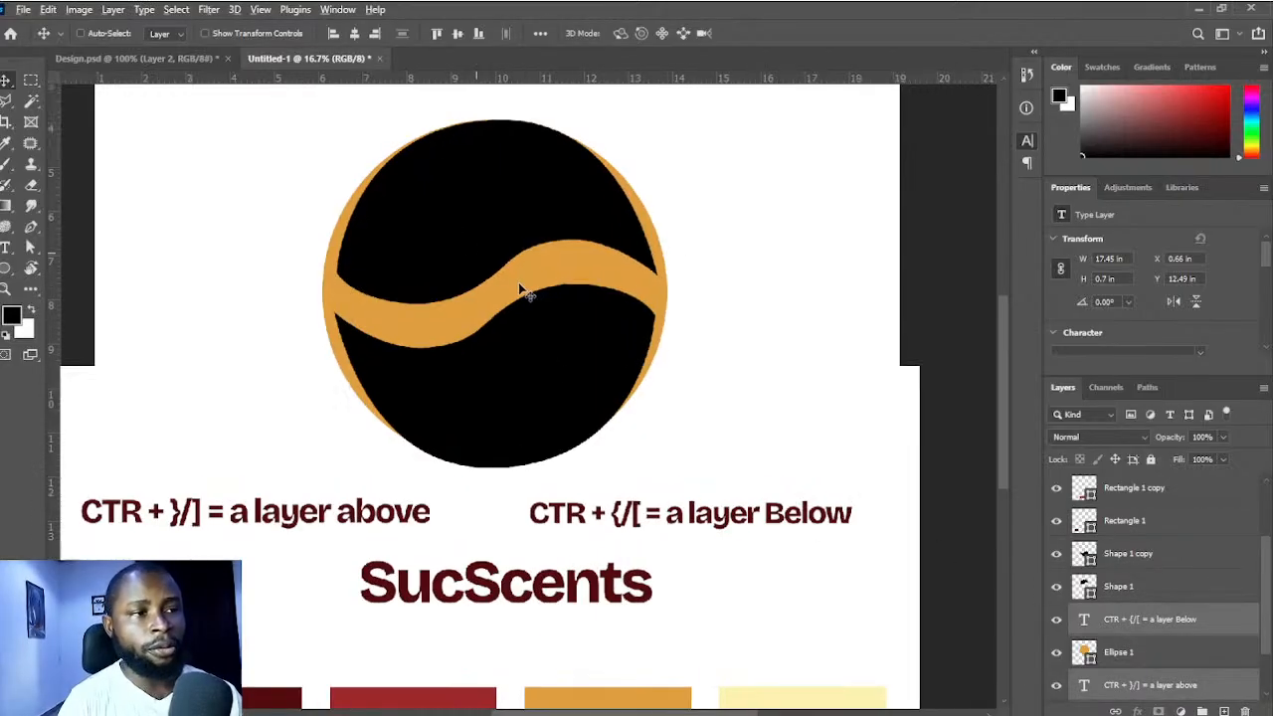
{"action": "scroll", "coordinate": [516, 284], "scroll_direction": "up", "scroll_amount": 1}
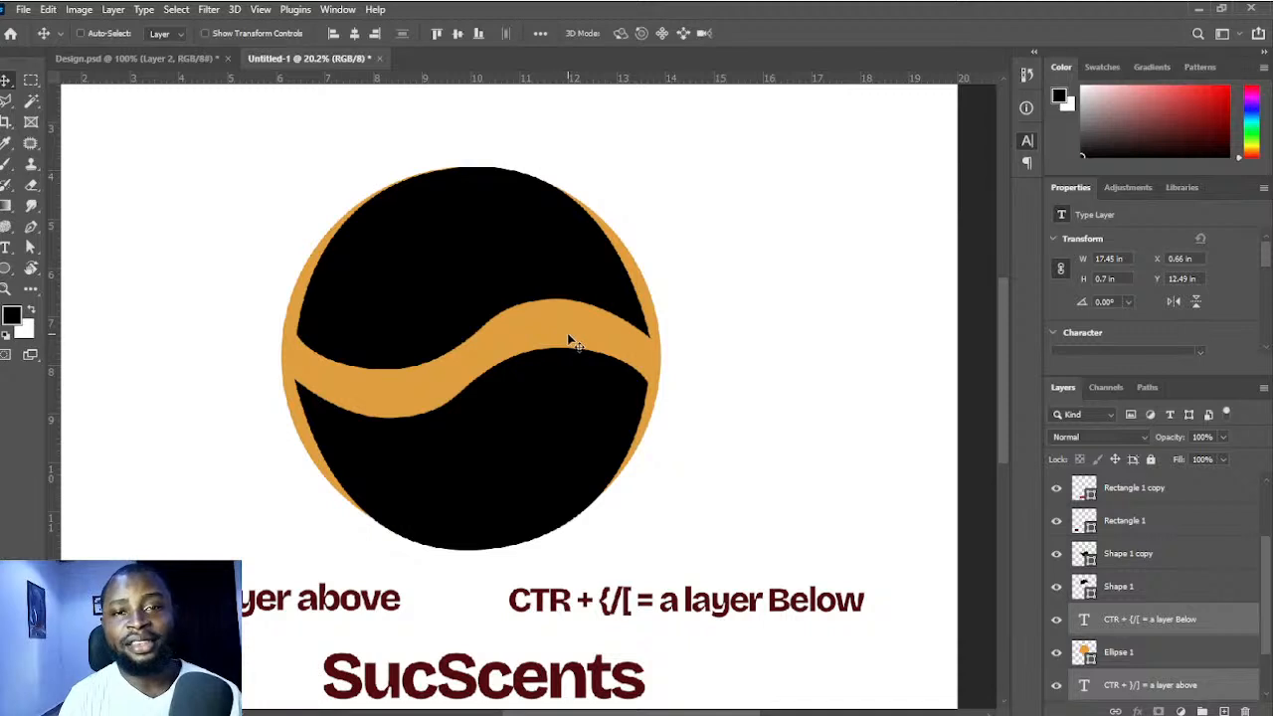
{"action": "scroll", "coordinate": [504, 365], "scroll_direction": "up", "scroll_amount": 2}
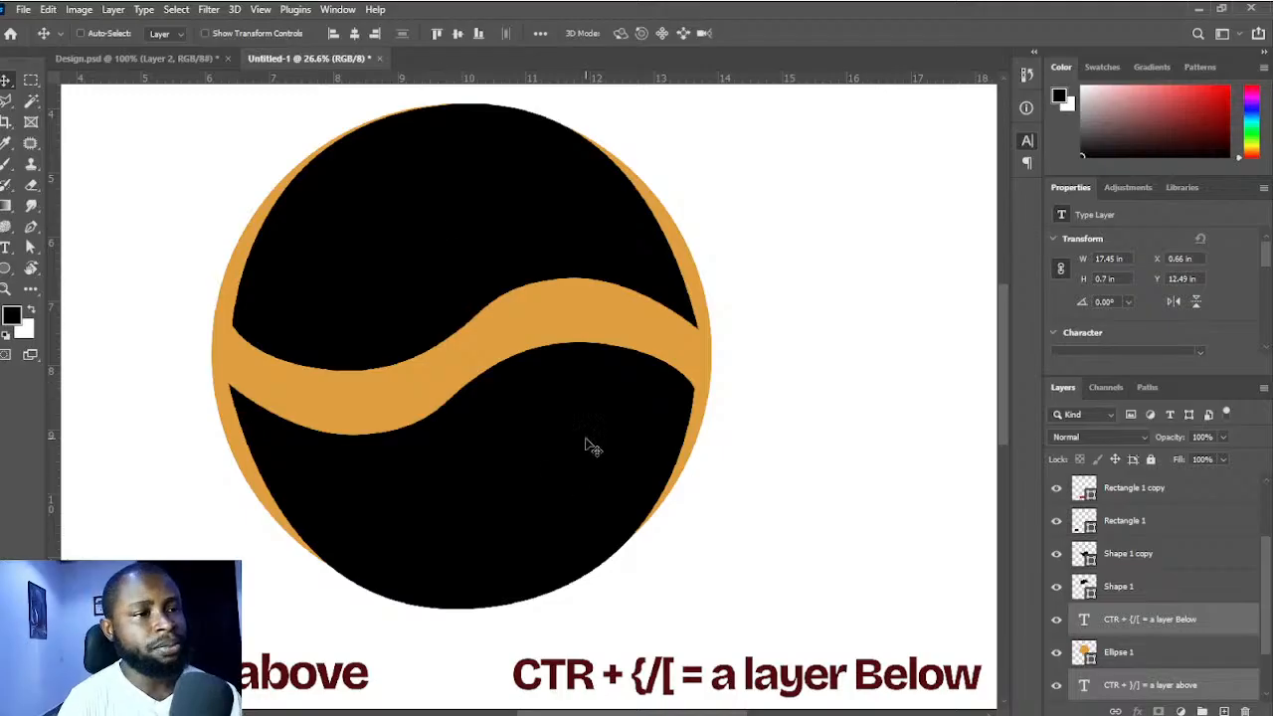
{"action": "scroll", "coordinate": [548, 440], "scroll_direction": "up", "scroll_amount": 2}
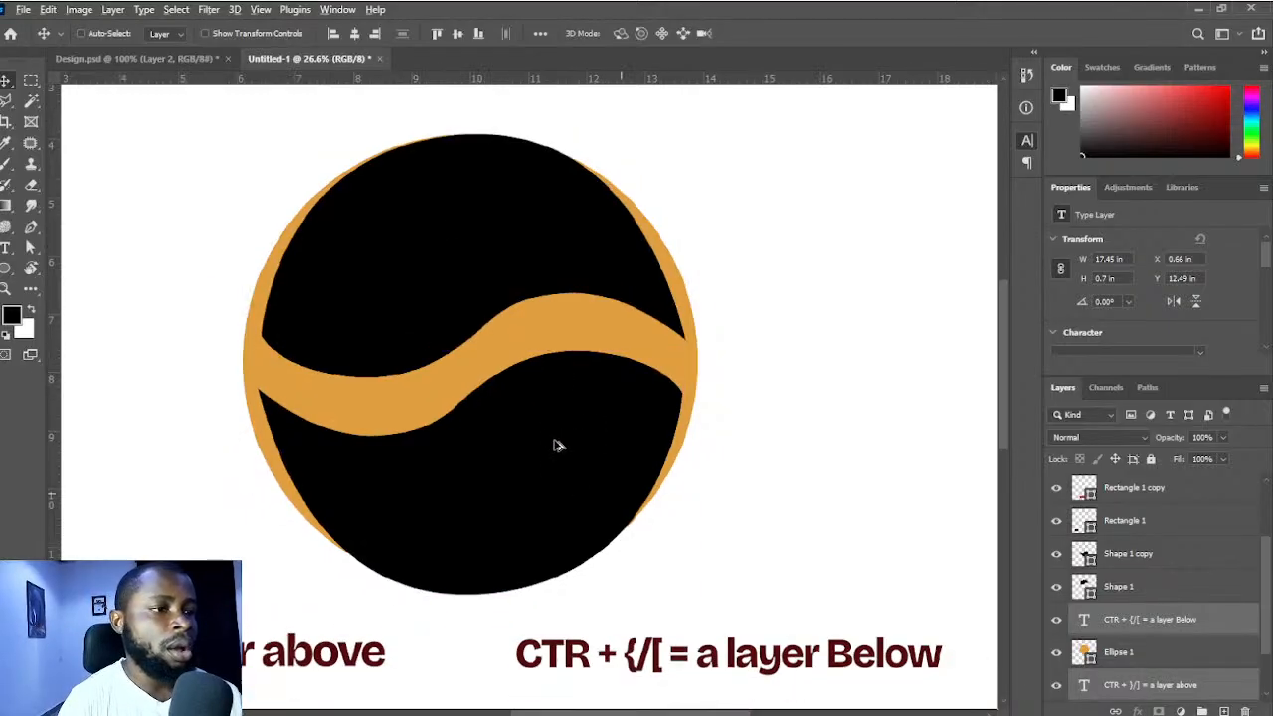
{"action": "left_click_drag", "start_coordinate": [479, 482], "coordinate": [480, 505]}
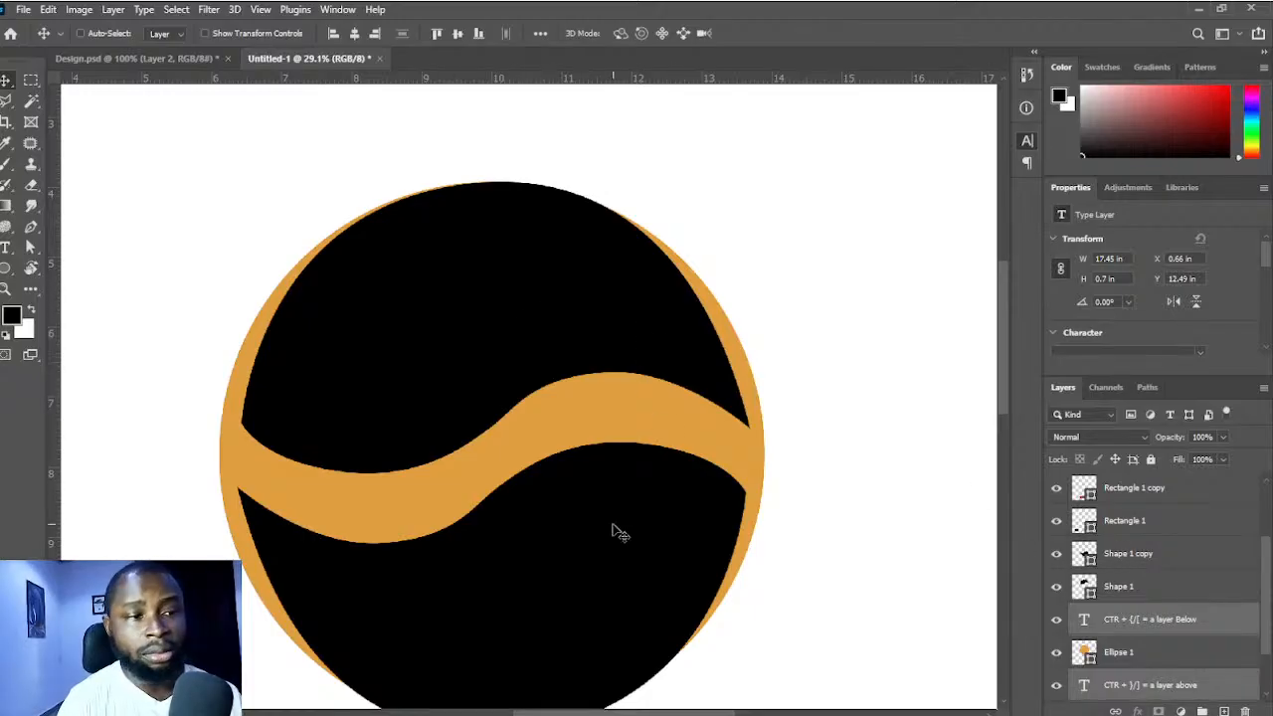
{"action": "left_click", "coordinate": [534, 389], "text": "ctrl"}
{"action": "left_click", "coordinate": [502, 326], "text": "ctrl+shift"}
{"action": "key", "text": "ctrl+t"}
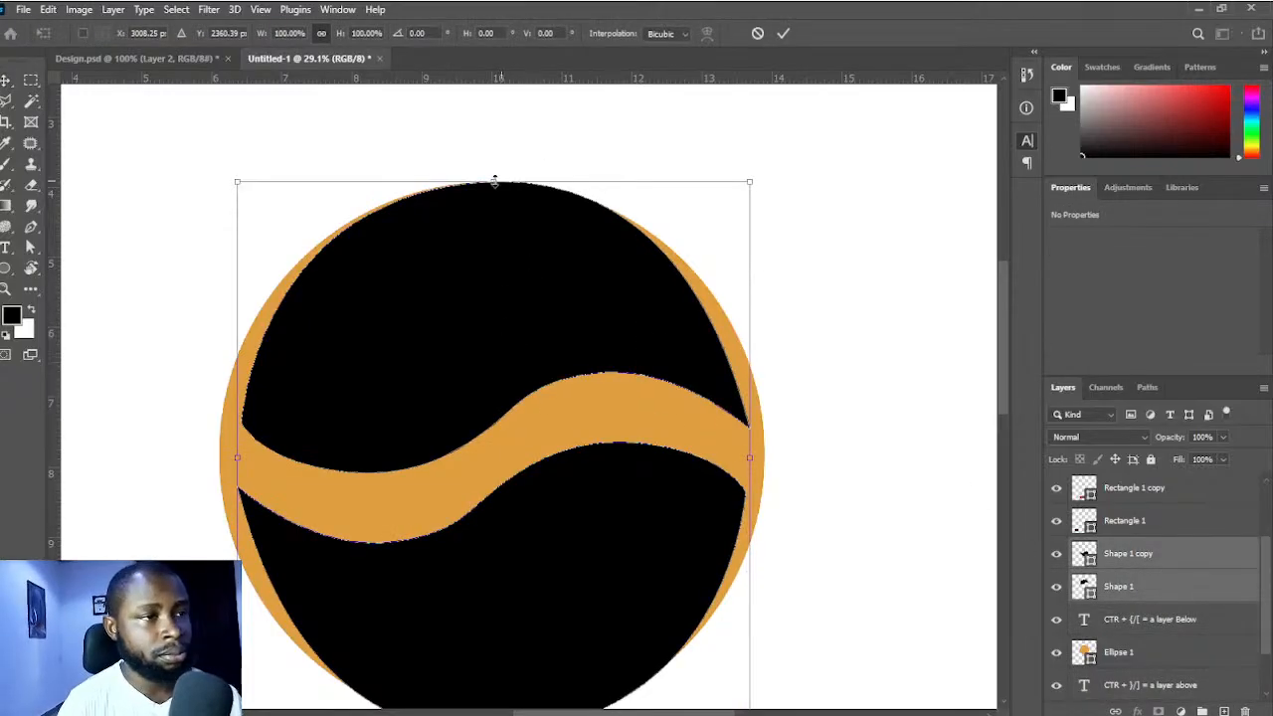
{"action": "left_click_drag", "start_coordinate": [493, 185], "coordinate": [493, 190]}
{"action": "left_click_drag", "start_coordinate": [518, 293], "coordinate": [521, 240]}
{"action": "key", "text": "Return"}
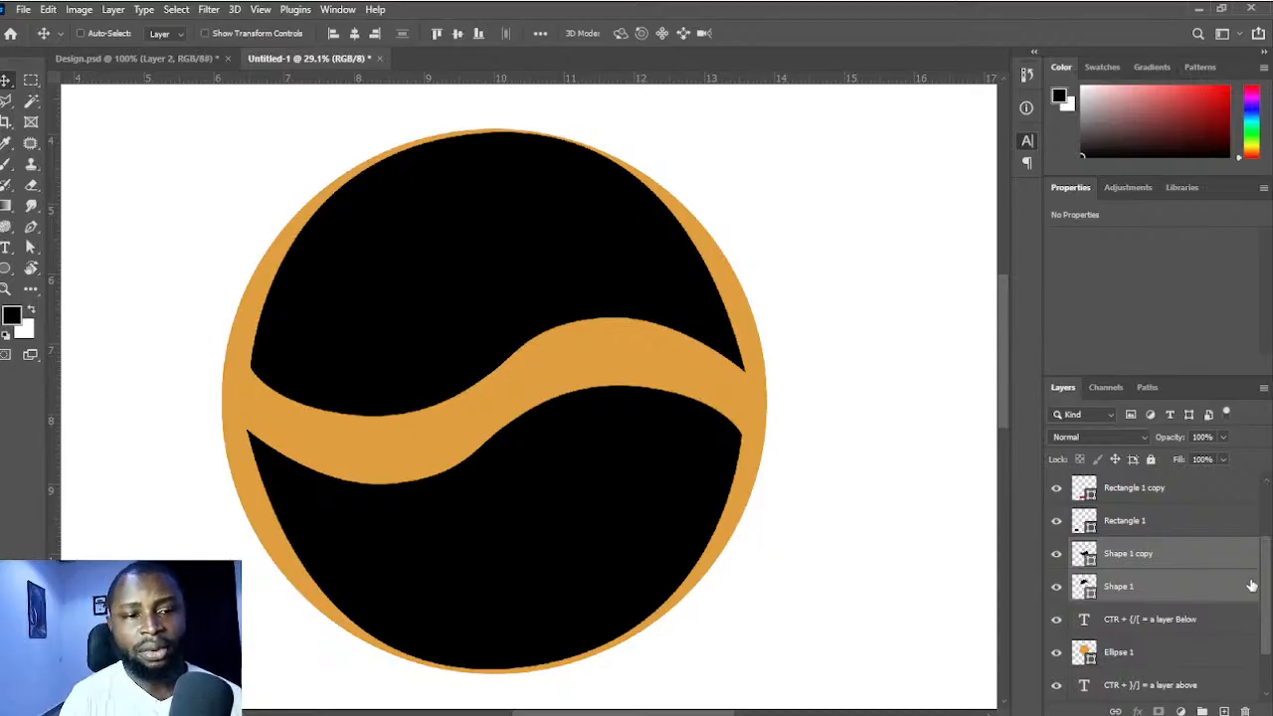
- Merge the two black wave shapes into one layer and place the Ellipse 1 layer directly beneath it
{"action": "key", "text": "ctrl+e"}
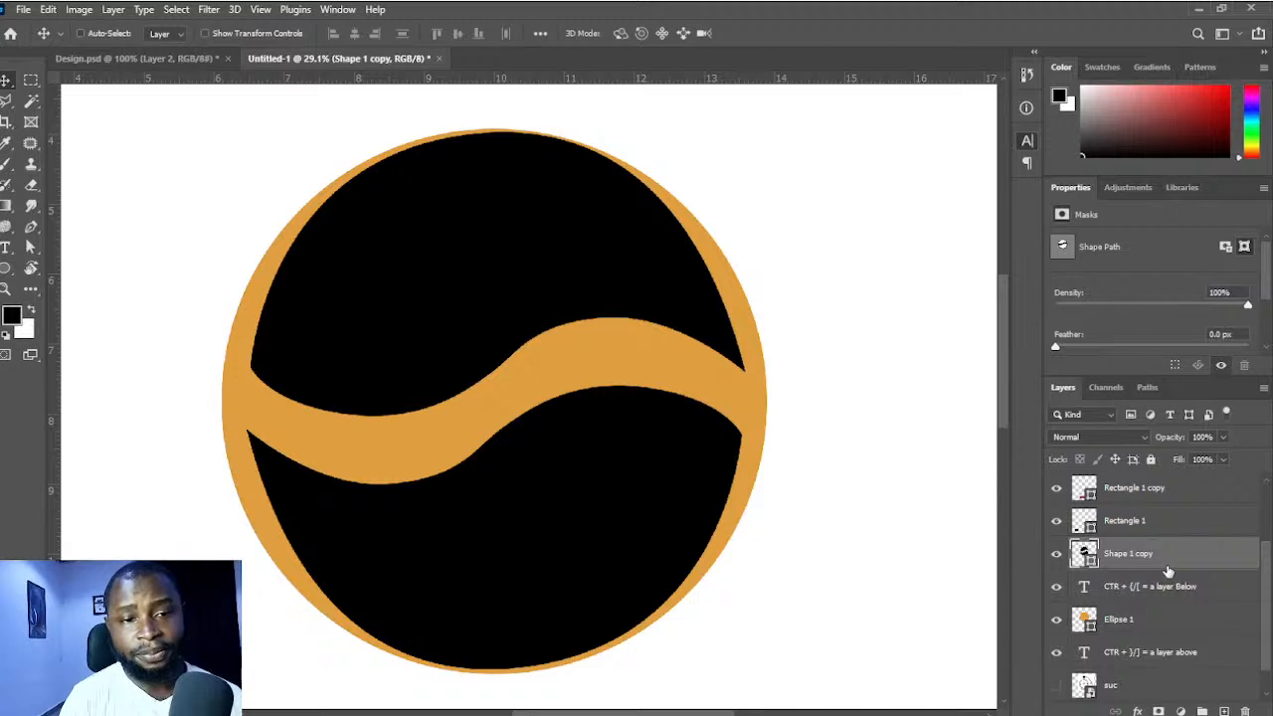
{"action": "left_click_drag", "start_coordinate": [1210, 593], "coordinate": [1139, 573]}
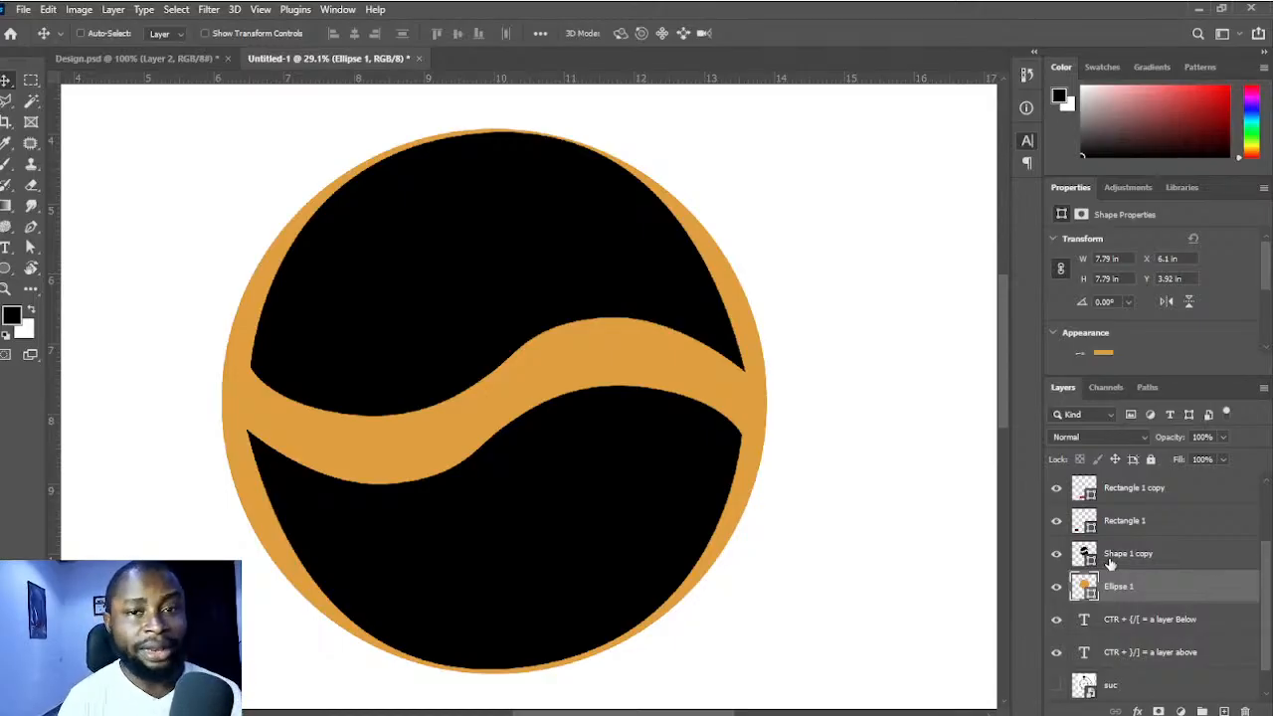
- Clip the Shape 1 copy layer to Ellipse 1 and scale the black waves to about 114% so they fill the circle
{"action": "left_click", "coordinate": [1178, 554]}
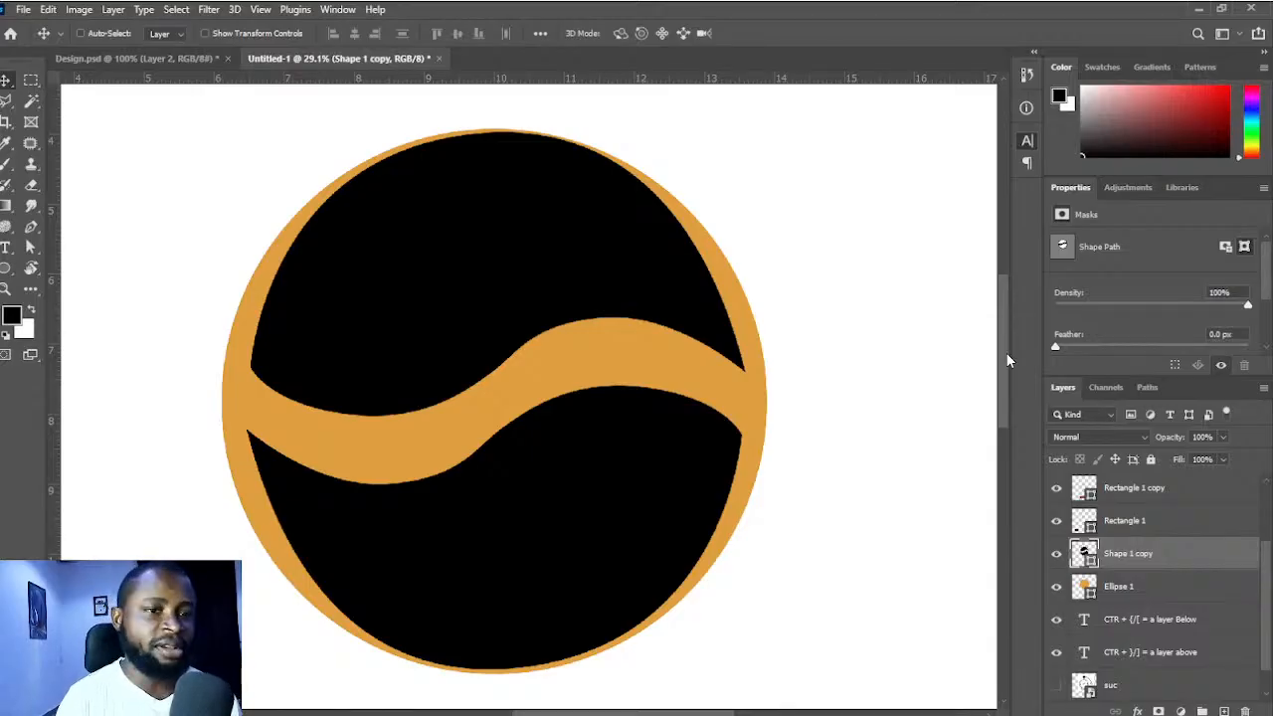
{"action": "key", "text": "ctrl+alt+g"}
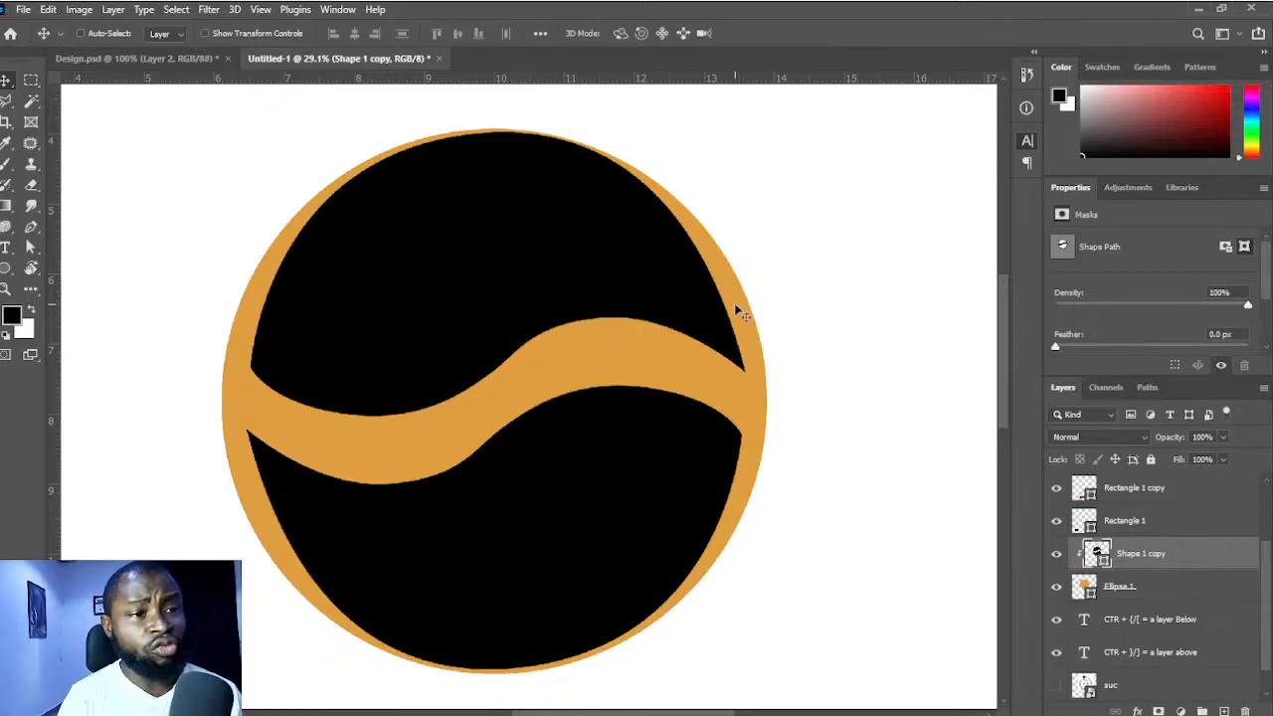
{"action": "key", "text": "ctrl"}
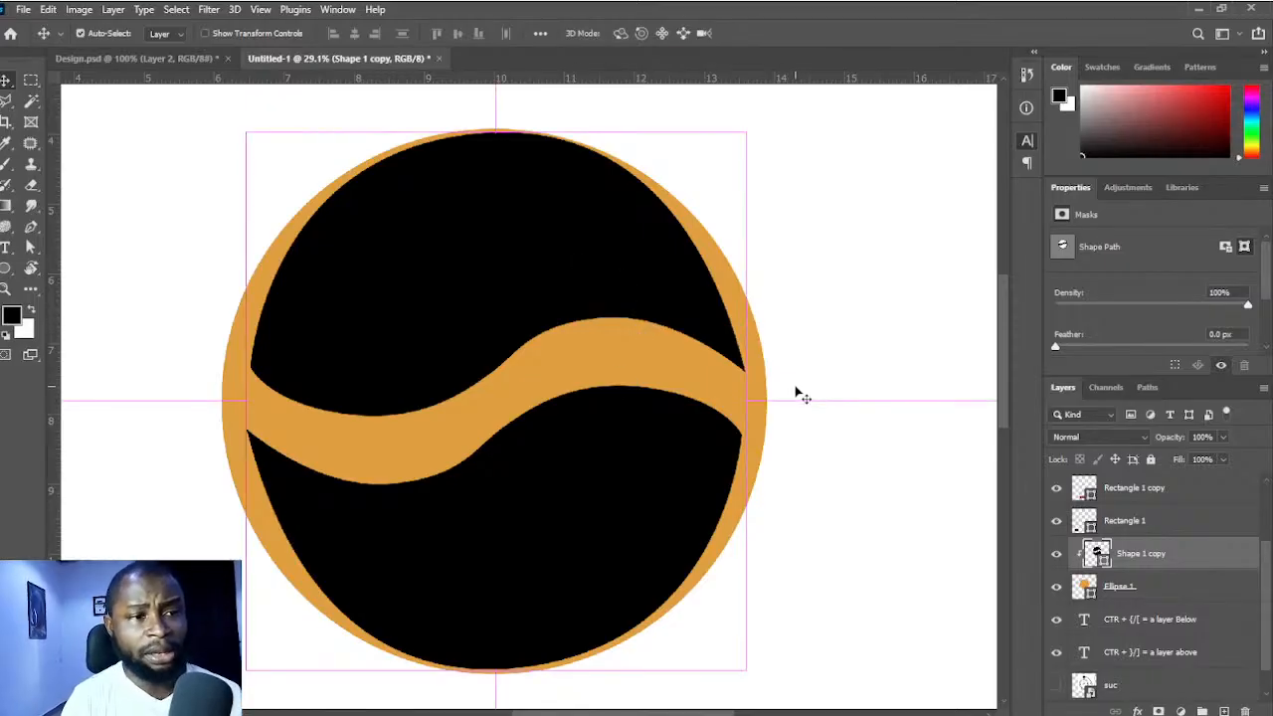
{"action": "key", "text": "ctrl+t"}
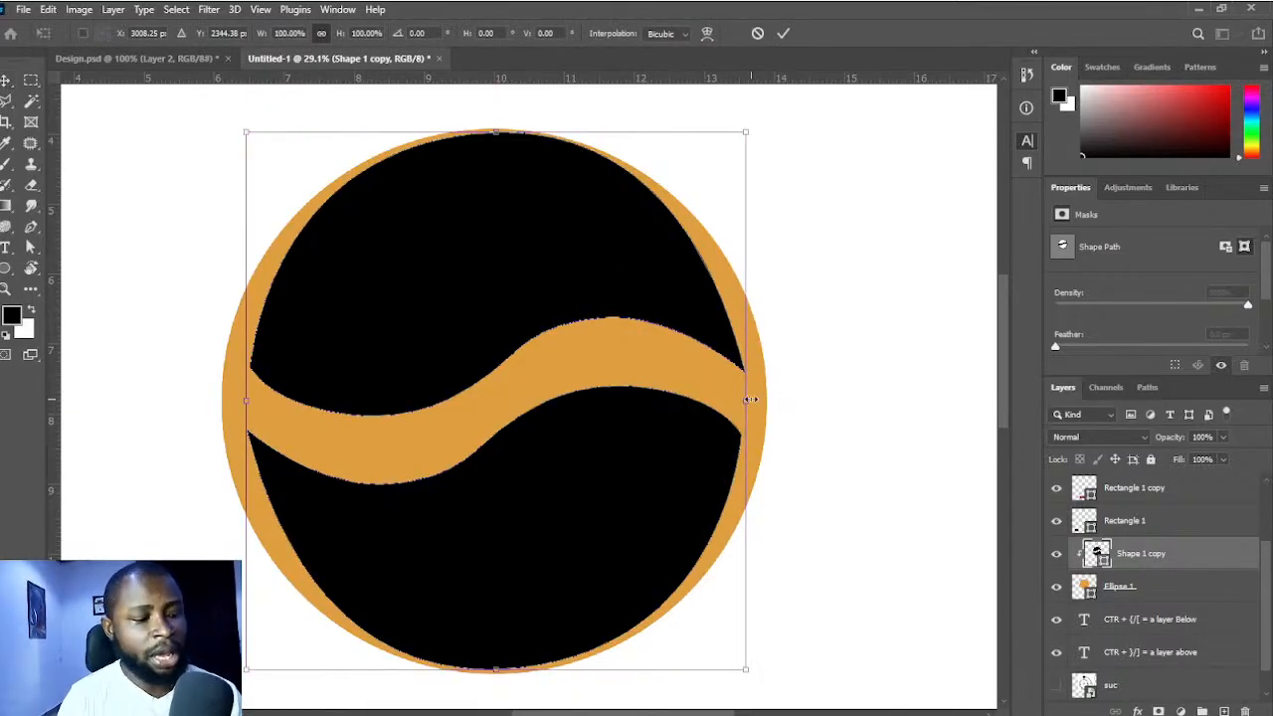
{"action": "left_click_drag", "start_coordinate": [751, 399], "coordinate": [786, 402]}
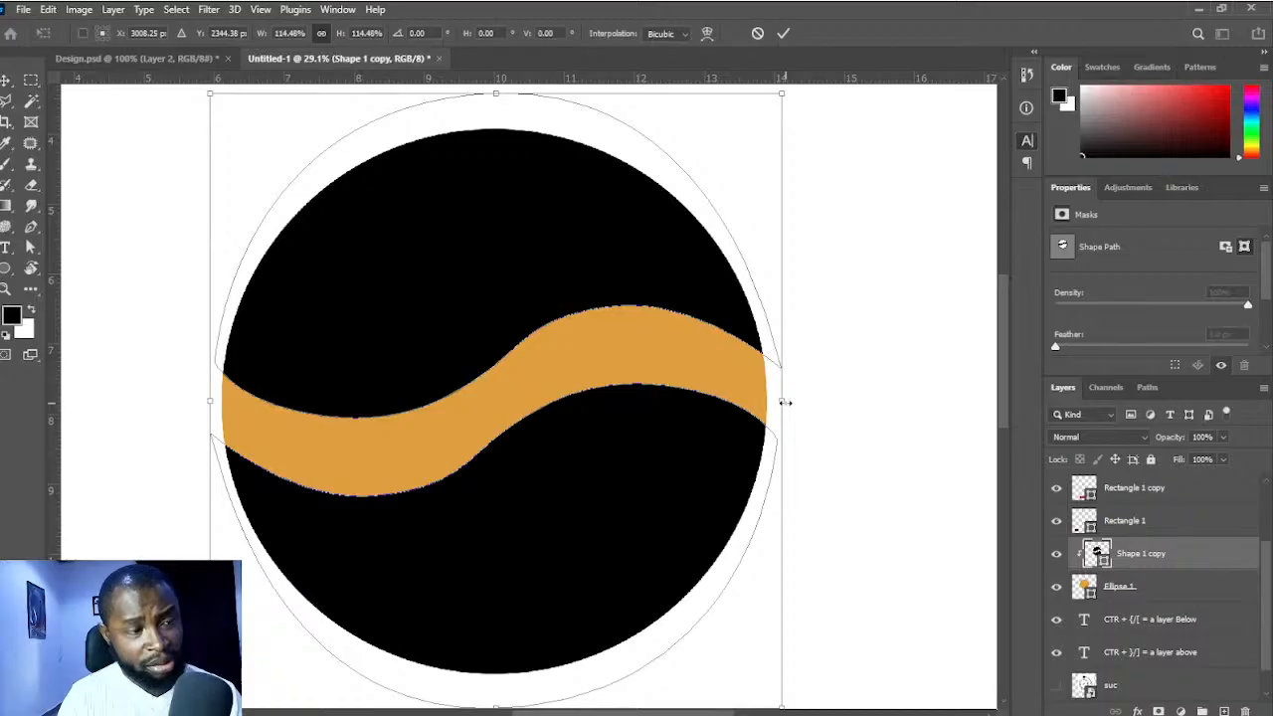
{"action": "left_click", "coordinate": [1168, 590]}
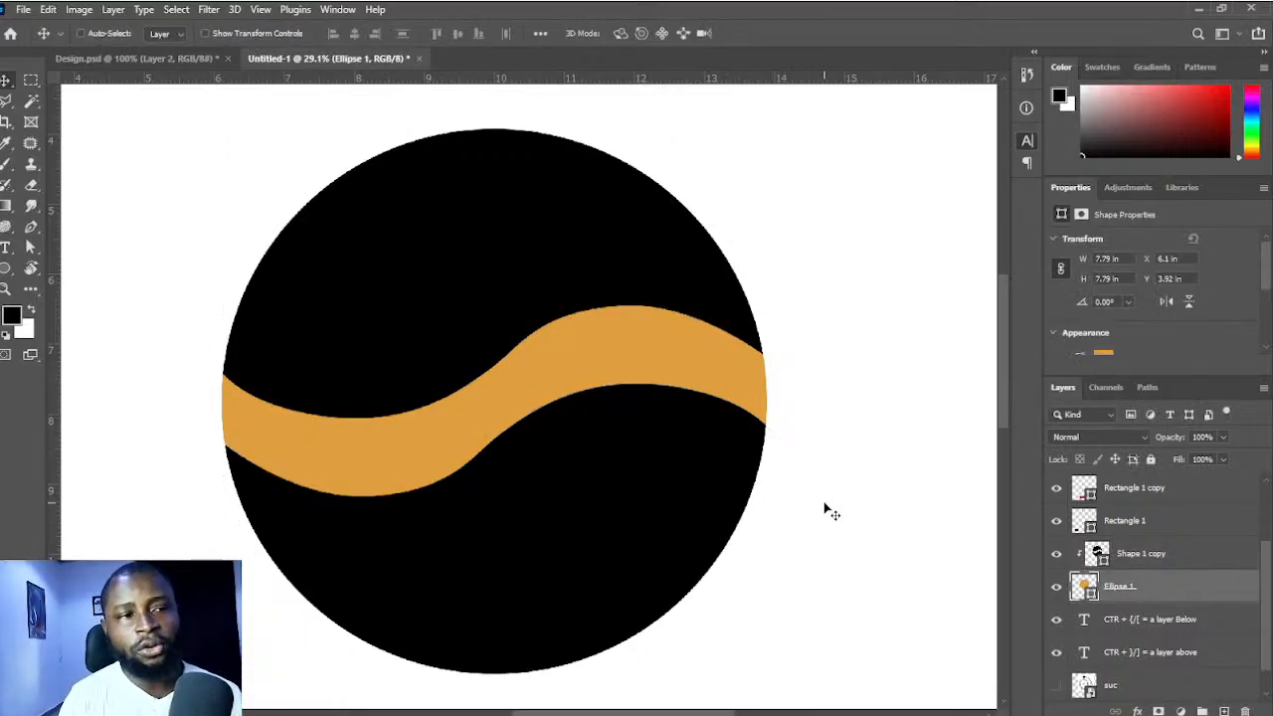
- Recolour the Ellipse 1 circle white by sampling the canvas background
{"action": "scroll", "coordinate": [605, 517], "scroll_direction": "down", "scroll_amount": 3}
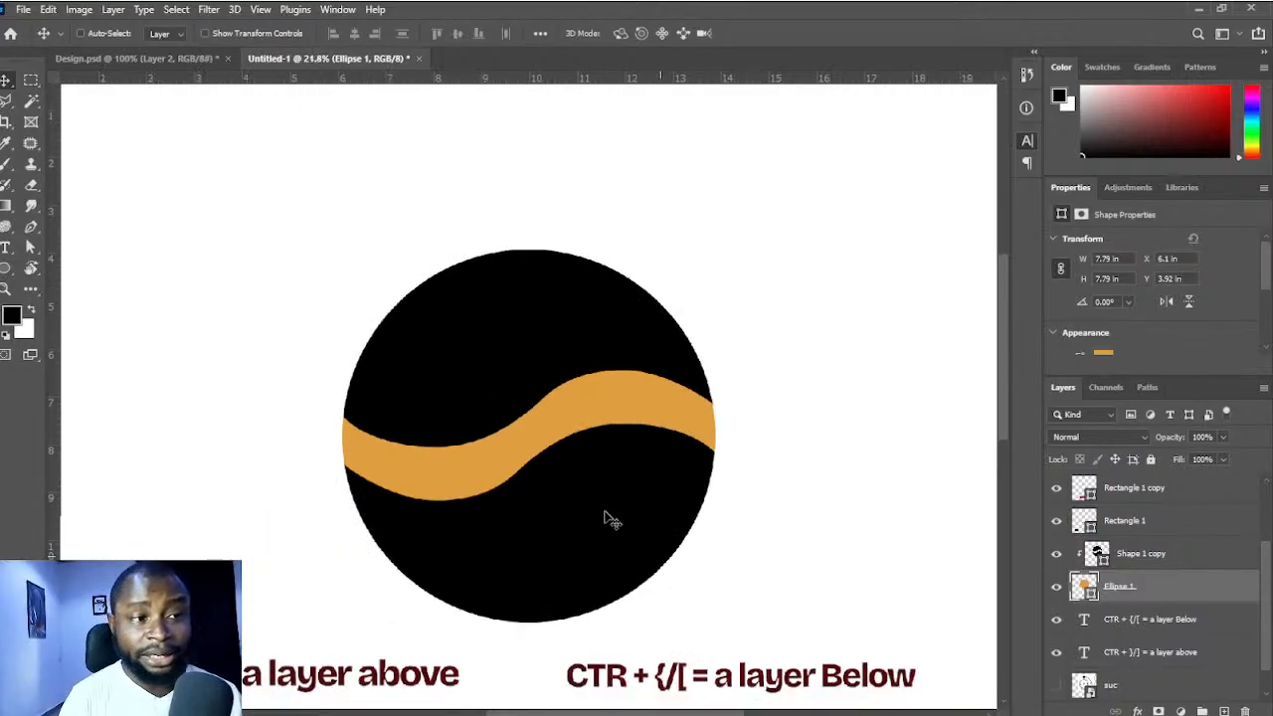
{"action": "scroll", "coordinate": [612, 519], "scroll_direction": "down", "scroll_amount": 1}
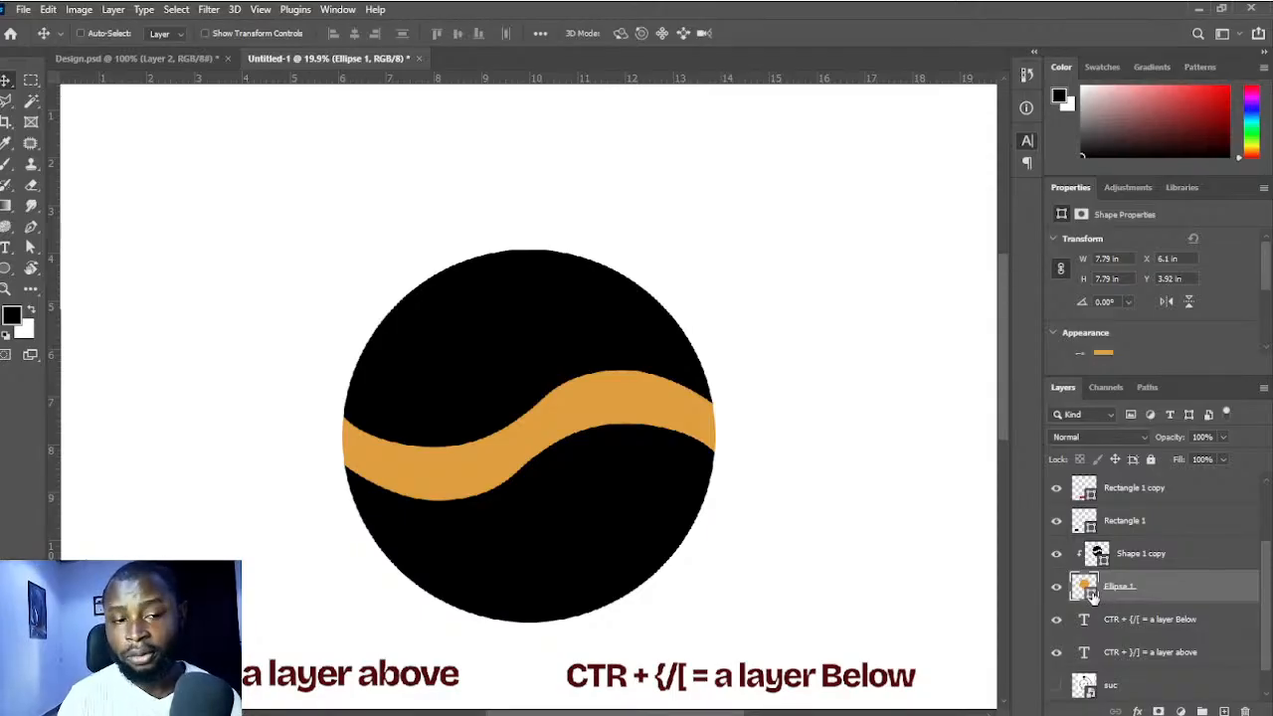
{"action": "key", "text": "i"}
{"action": "left_click", "coordinate": [441, 141]}
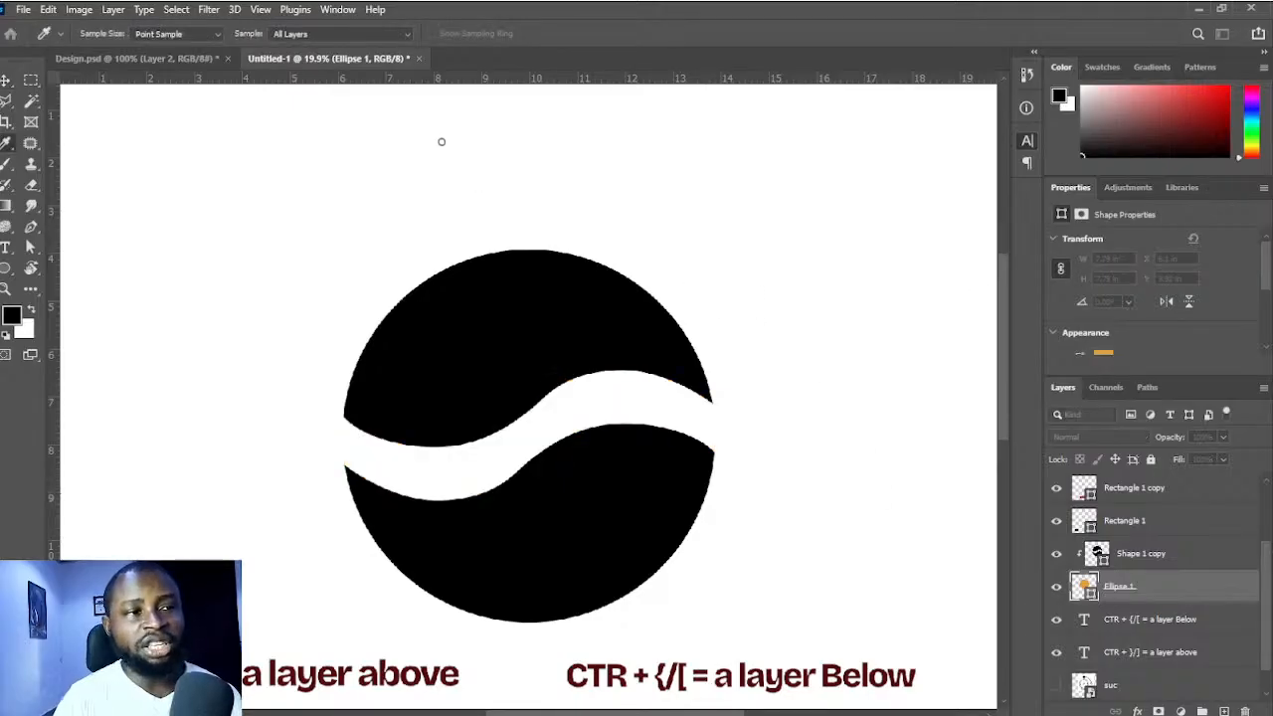
{"action": "key", "text": "v"}
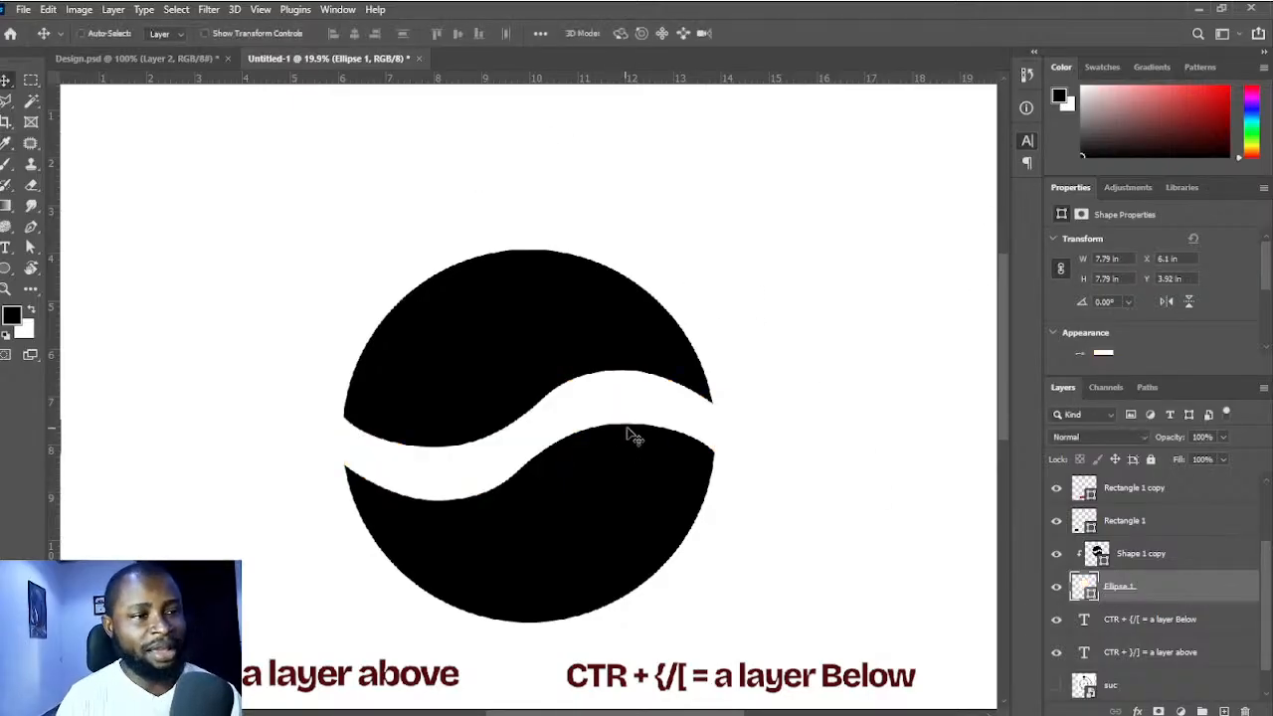
{"action": "scroll", "coordinate": [627, 435], "scroll_direction": "down", "scroll_amount": 4}
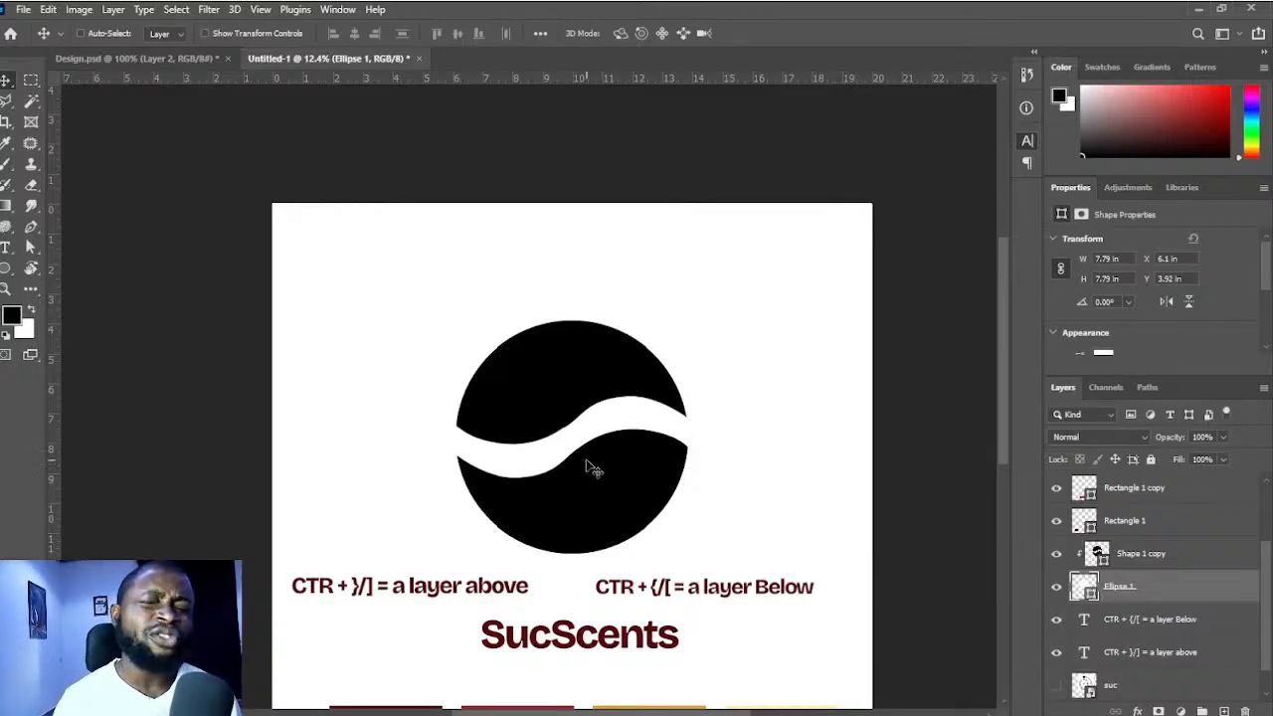
- Release Shape 1 copy from its clipping mask, and undo back to the orange circle with the waves before their enlargement
{"action": "left_click_drag", "start_coordinate": [1134, 574], "coordinate": [1132, 567]}
{"action": "left_click", "coordinate": [1130, 568], "text": "alt"}
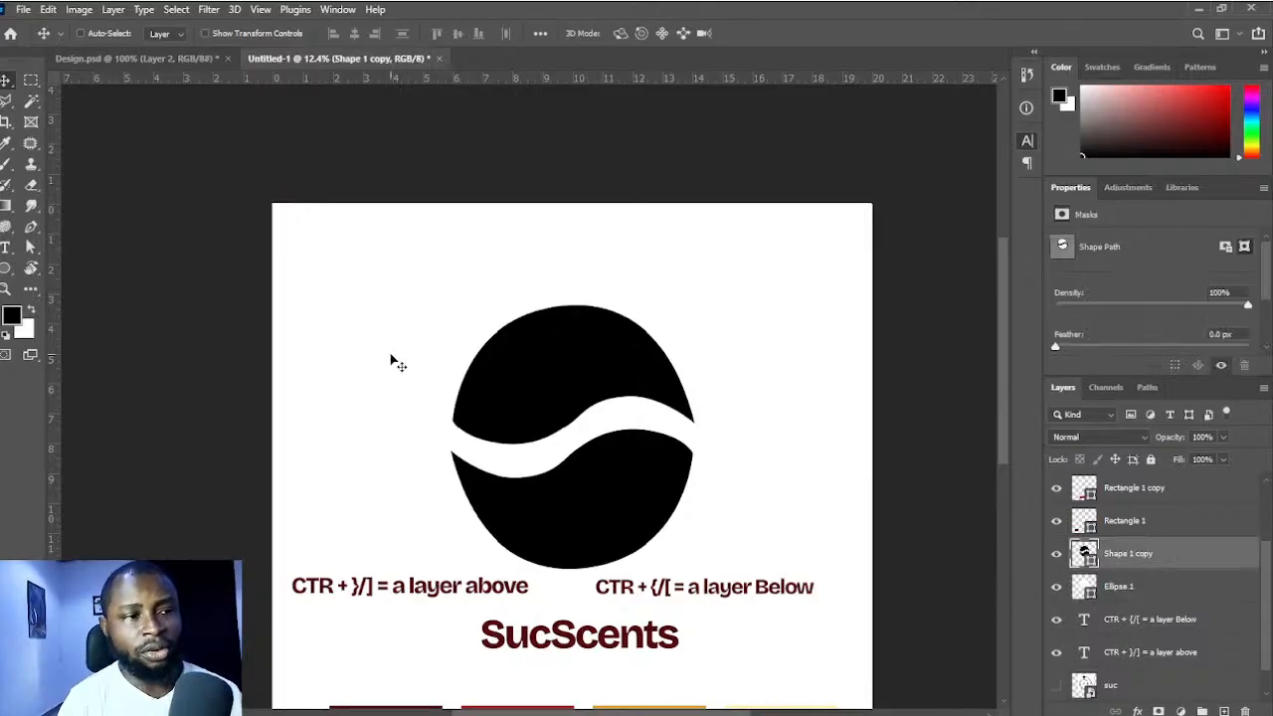
{"action": "key", "text": "ctrl+z"}
{"action": "key", "text": "ctrl+z"}
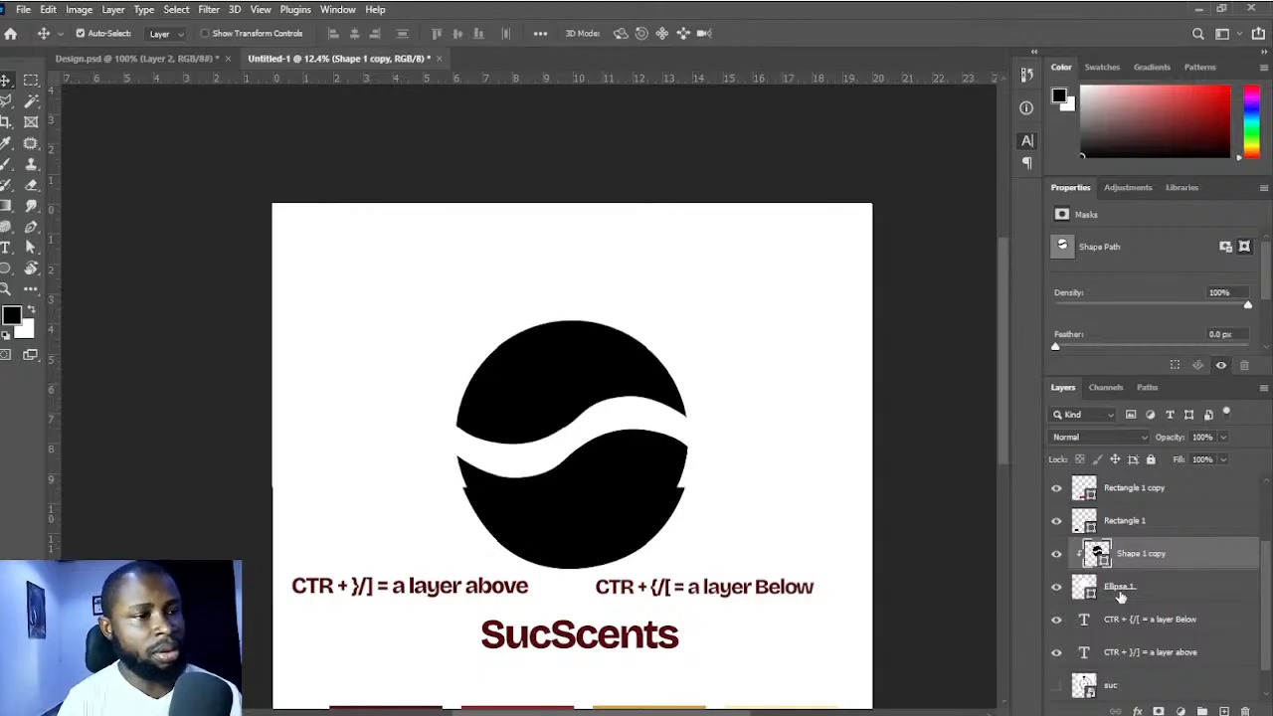
{"action": "key", "text": "ctrl+z"}
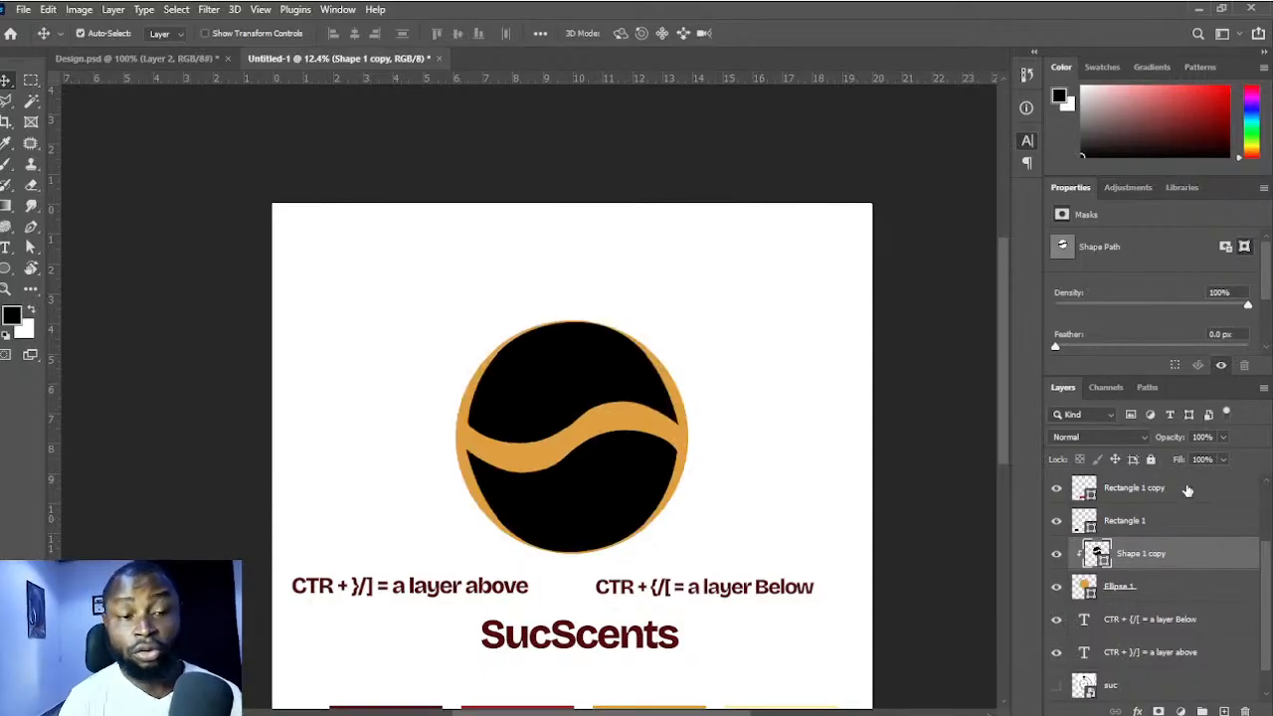
{"action": "scroll", "coordinate": [642, 498], "scroll_direction": "up", "scroll_amount": 2}
{"action": "scroll", "coordinate": [641, 498], "scroll_direction": "up", "scroll_amount": 1}
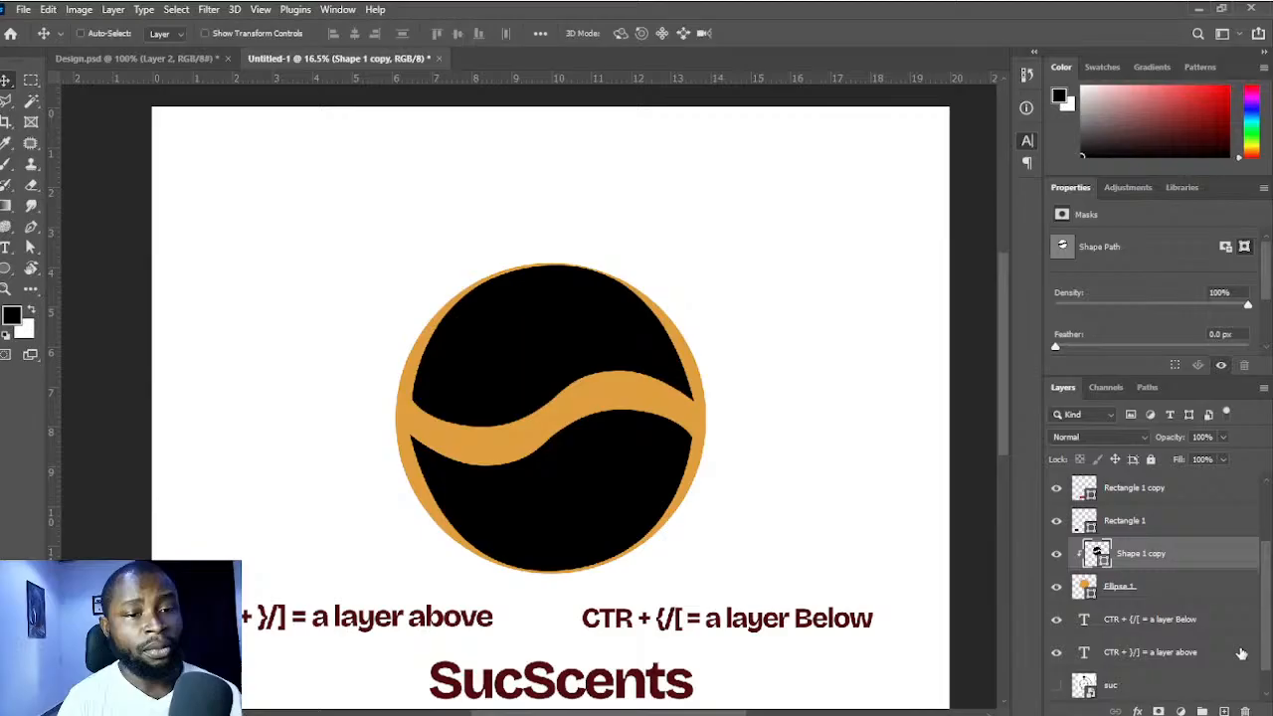
- Release the clipping mask on Shape 1 copy and scale the black waves to about 166%, well beyond the orange circle
{"action": "left_click", "coordinate": [1143, 570], "text": "alt"}
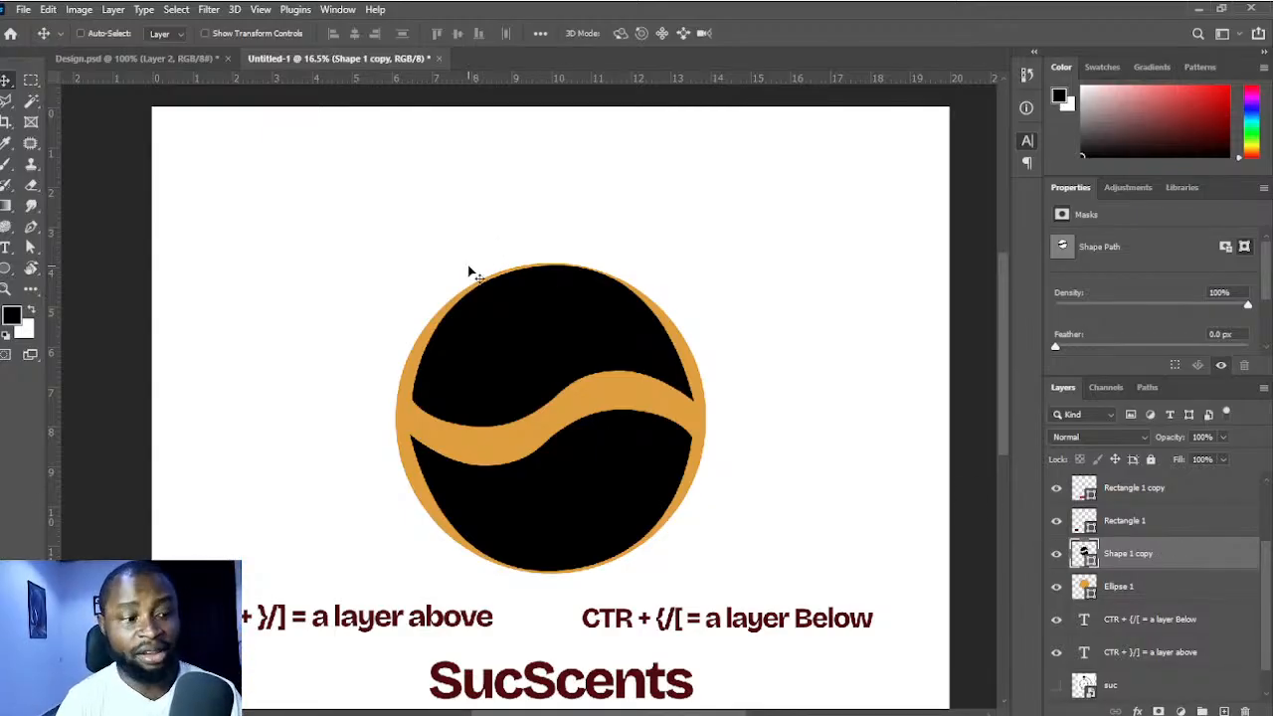
{"action": "key", "text": "ctrl+t"}
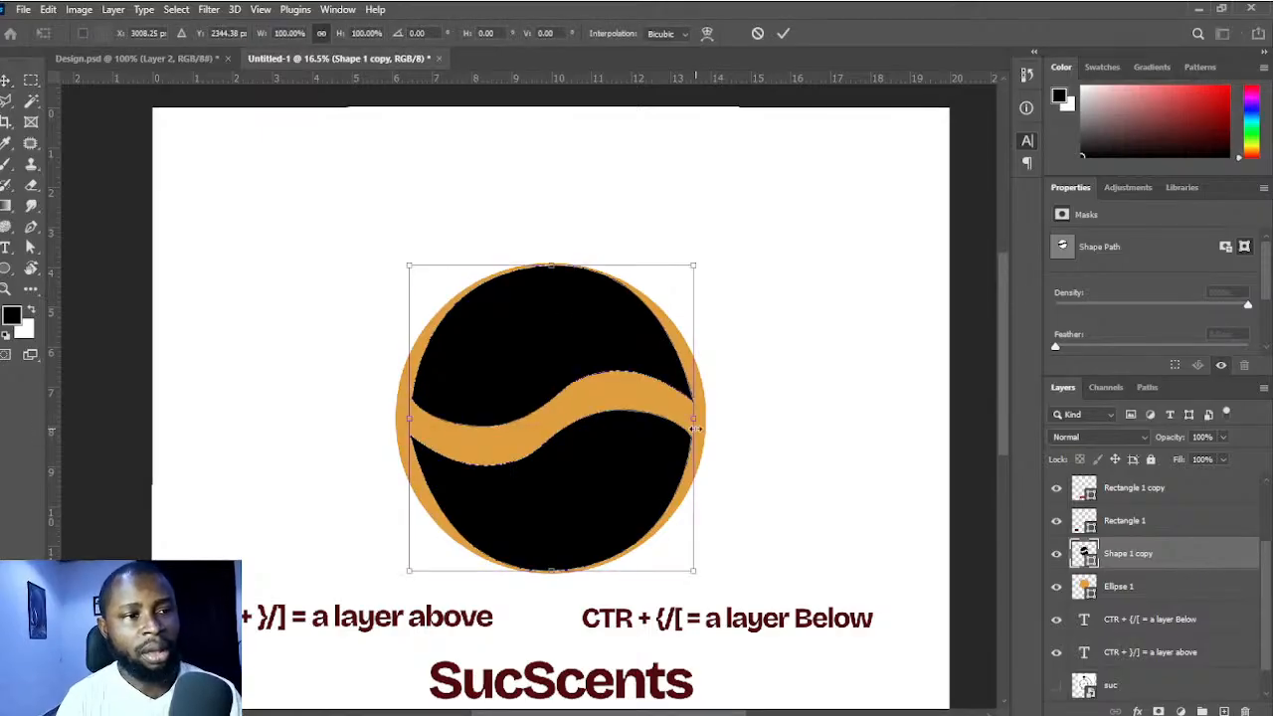
{"action": "left_click_drag", "start_coordinate": [696, 428], "coordinate": [786, 423]}
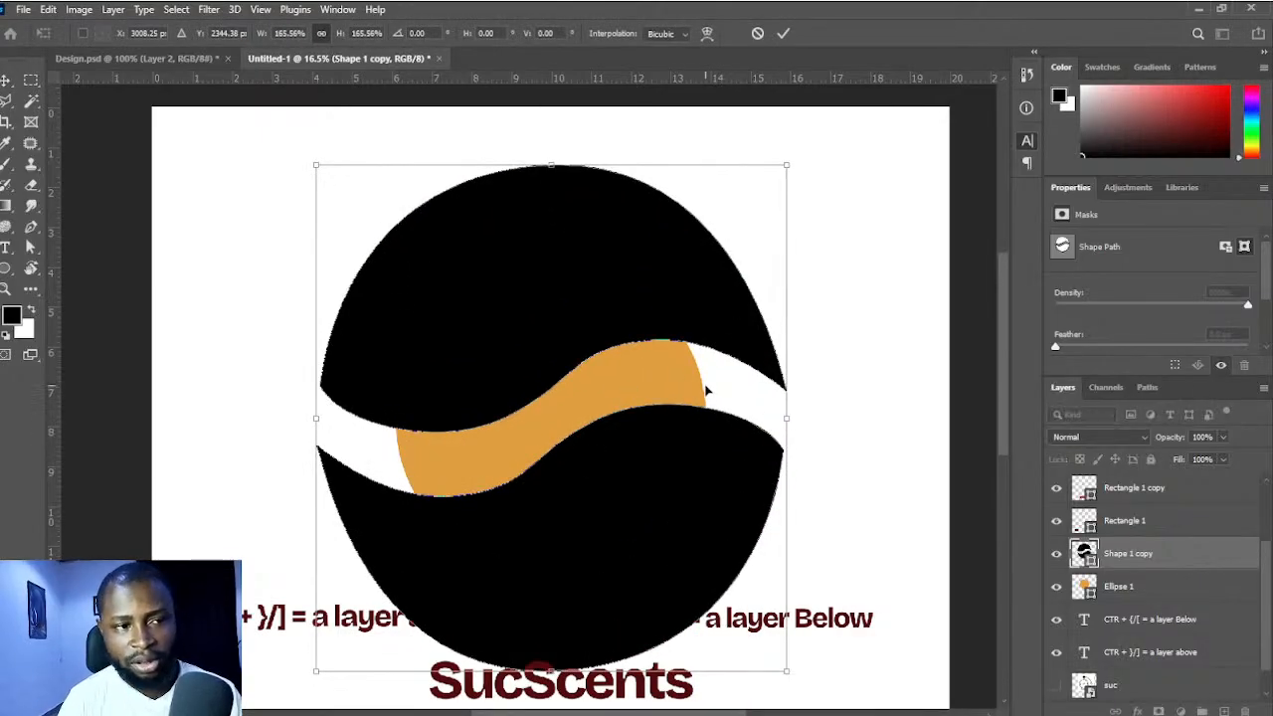
{"action": "left_click", "coordinate": [1154, 589]}
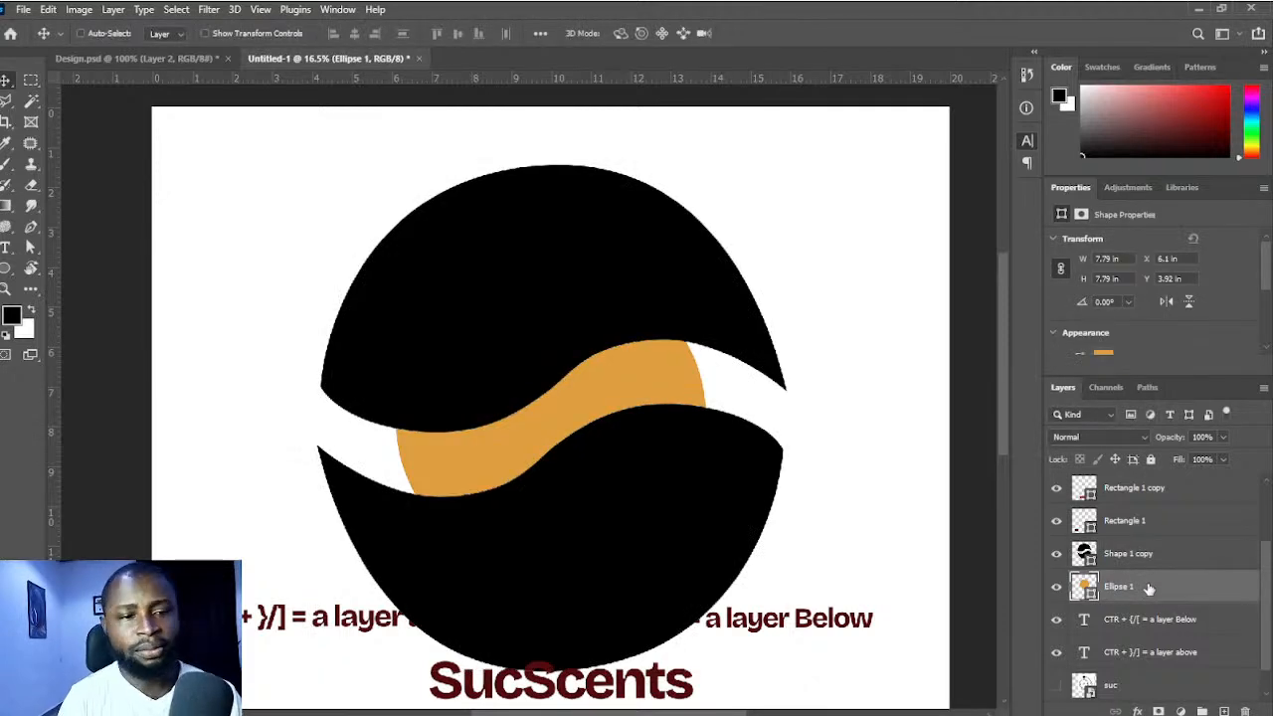
- Clip the enlarged Shape 1 copy layer to Ellipse 1, and select the Ellipse 1 layer
{"action": "left_click", "coordinate": [1154, 563]}
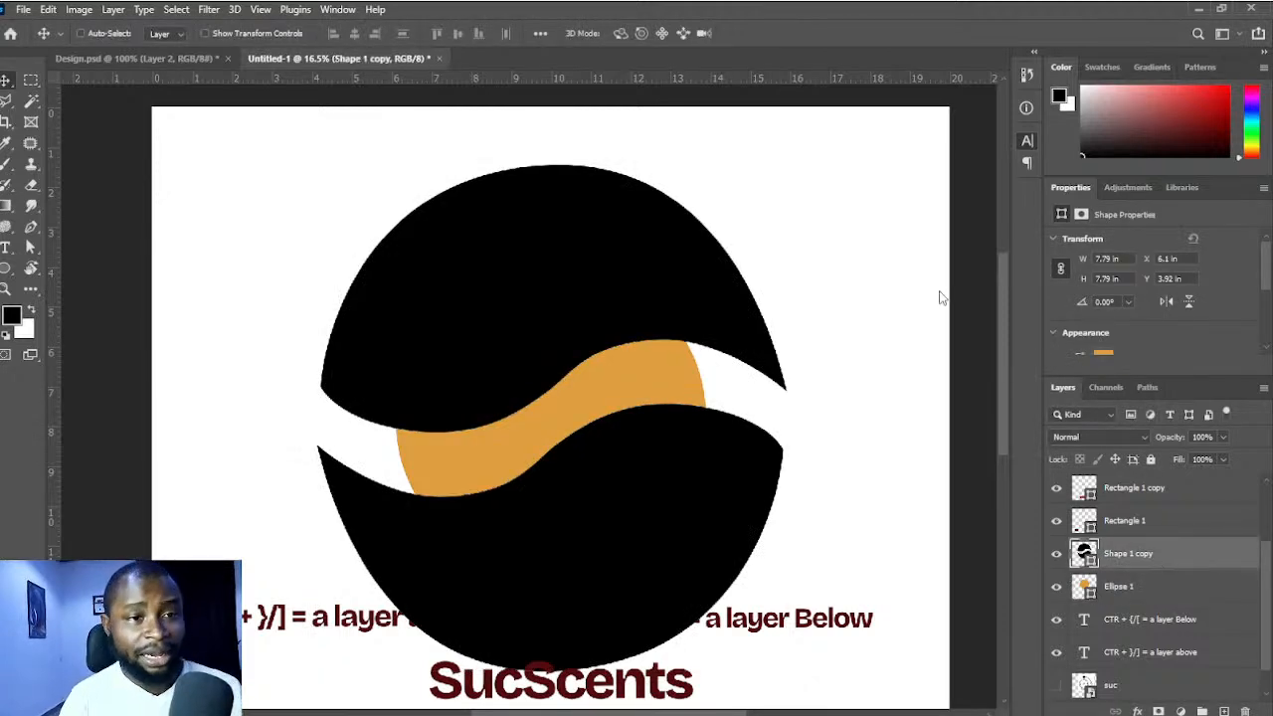
{"action": "key", "text": "ctrl+alt+g"}
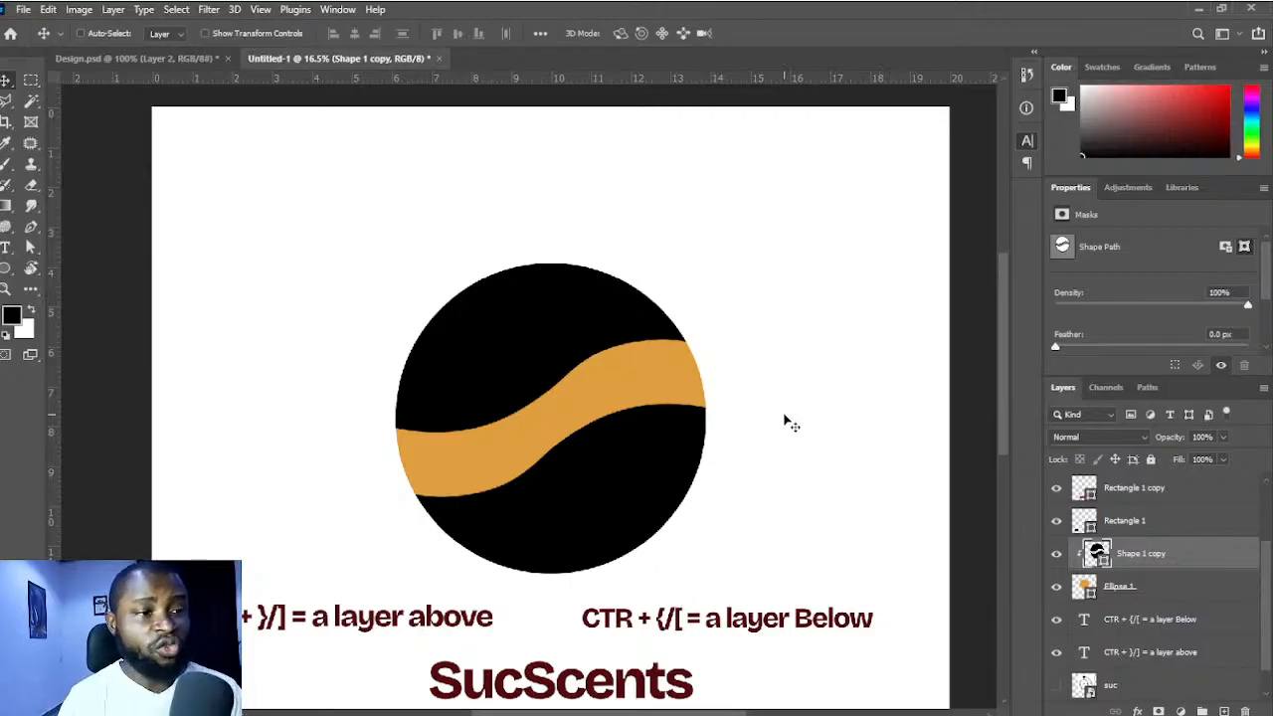
{"action": "left_click", "coordinate": [1168, 597]}
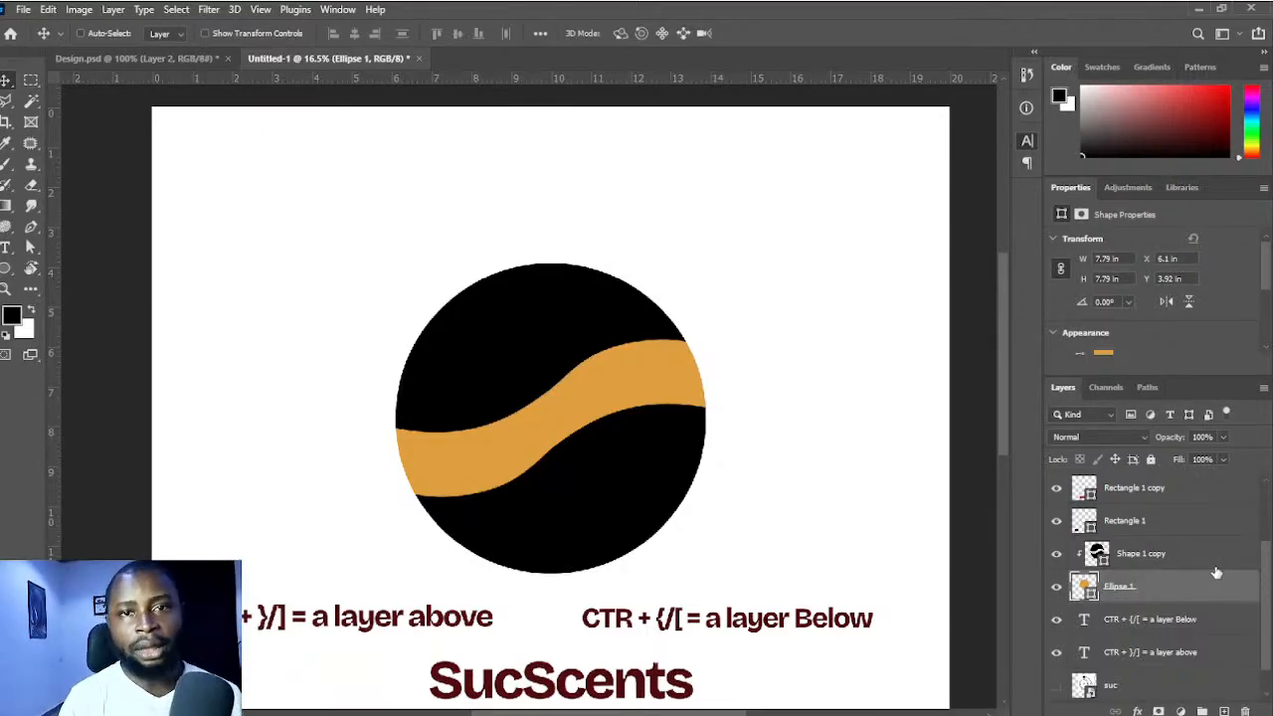
- Release the enlarged waves from the circle's clipping mask, and undo back to before they were enlarged
{"action": "left_click", "coordinate": [1194, 567], "text": "alt"}
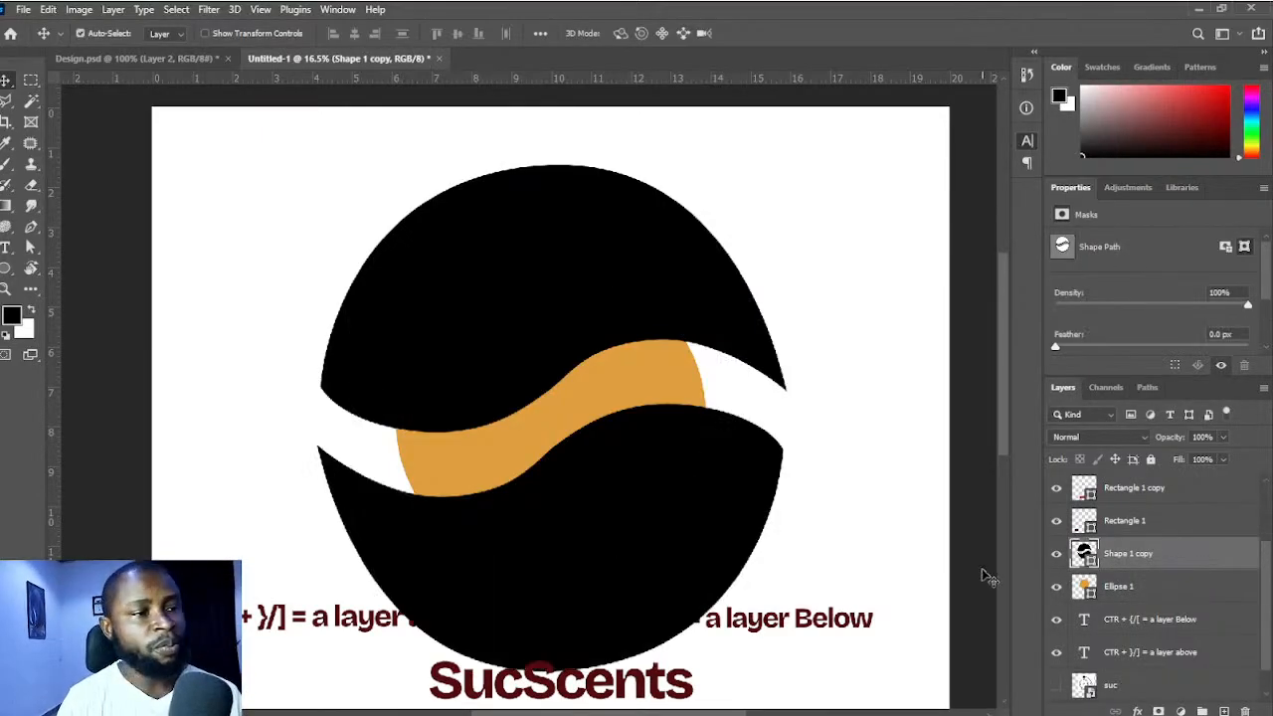
{"action": "key", "text": "ctrl+z"}
{"action": "key", "text": "ctrl+z"}
{"action": "key", "text": "ctrl+z"}
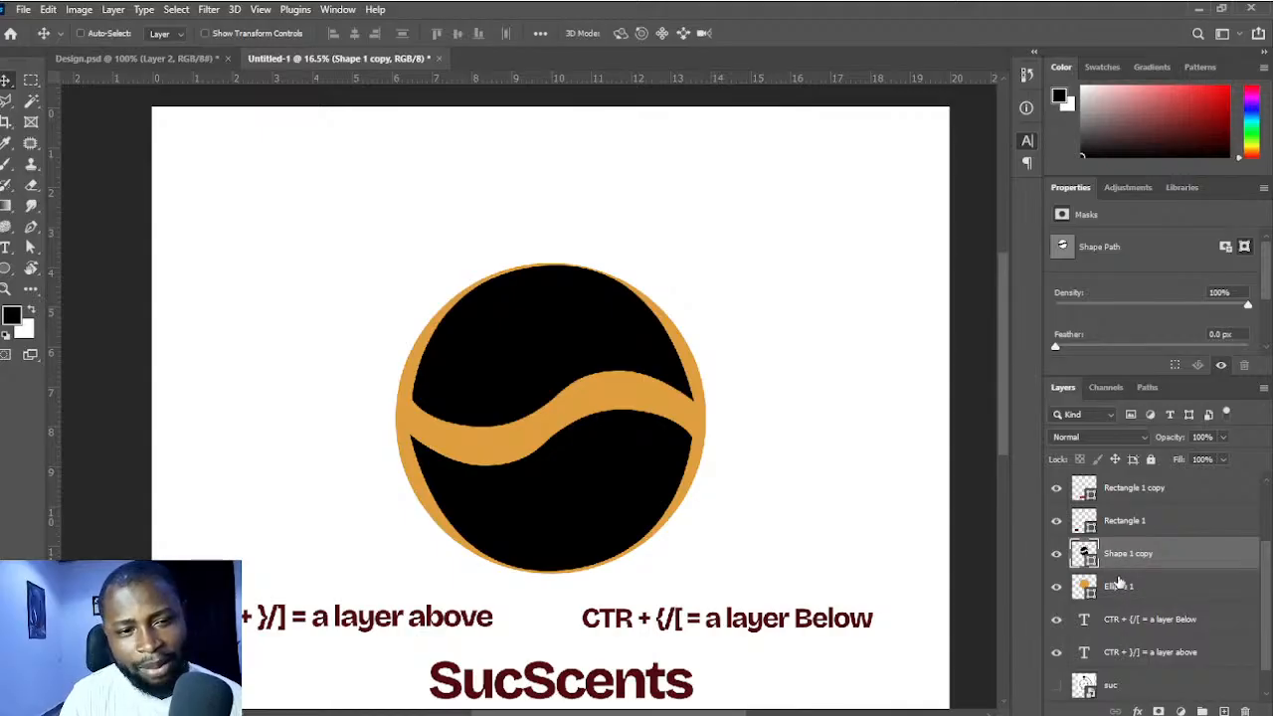
- Clip Shape 1 copy to Ellipse 1 and try moving the waves within the circle, undoing the move and releasing the clip
{"action": "left_click", "coordinate": [1119, 566], "text": "alt"}
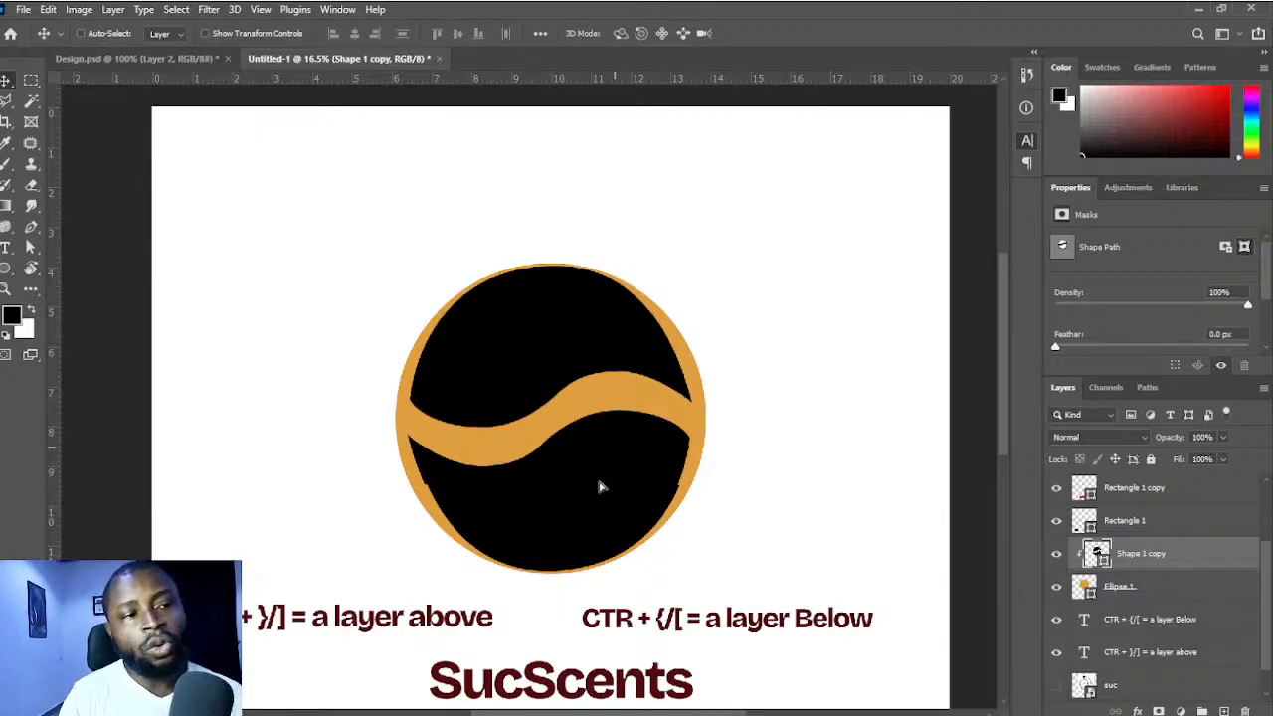
{"action": "mouse_move", "coordinate": [600, 486]}
{"action": "left_mouse_down"}
{"action": "mouse_move", "coordinate": [524, 506]}
{"action": "mouse_move", "coordinate": [607, 472]}
{"action": "mouse_move", "coordinate": [615, 483]}
{"action": "left_mouse_up"}
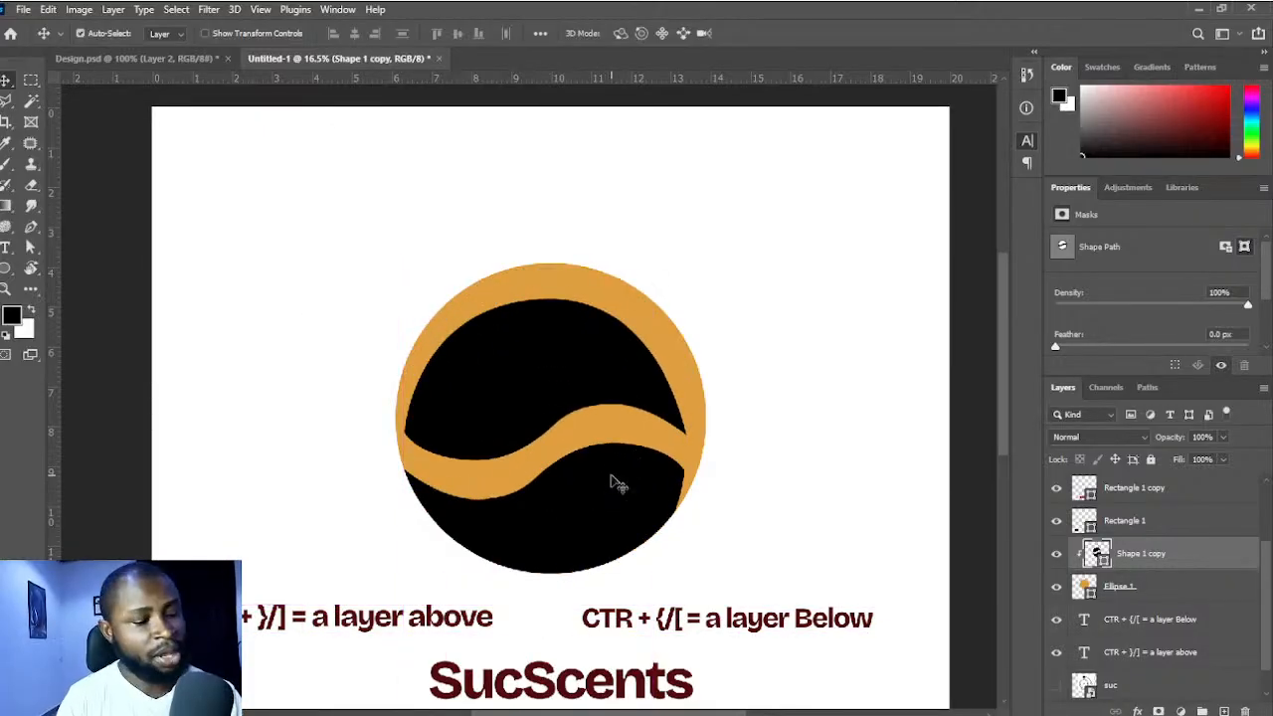
{"action": "key", "text": "ctrl+z"}
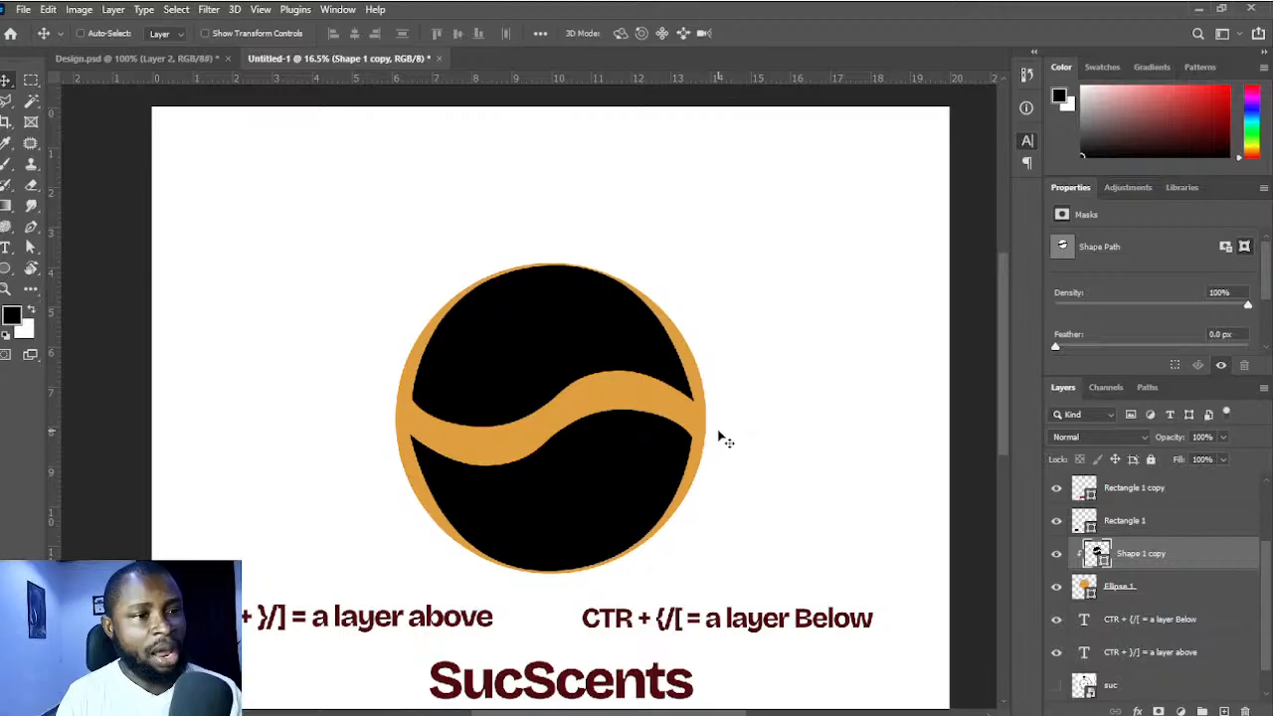
{"action": "left_click", "coordinate": [1132, 566], "text": "alt"}
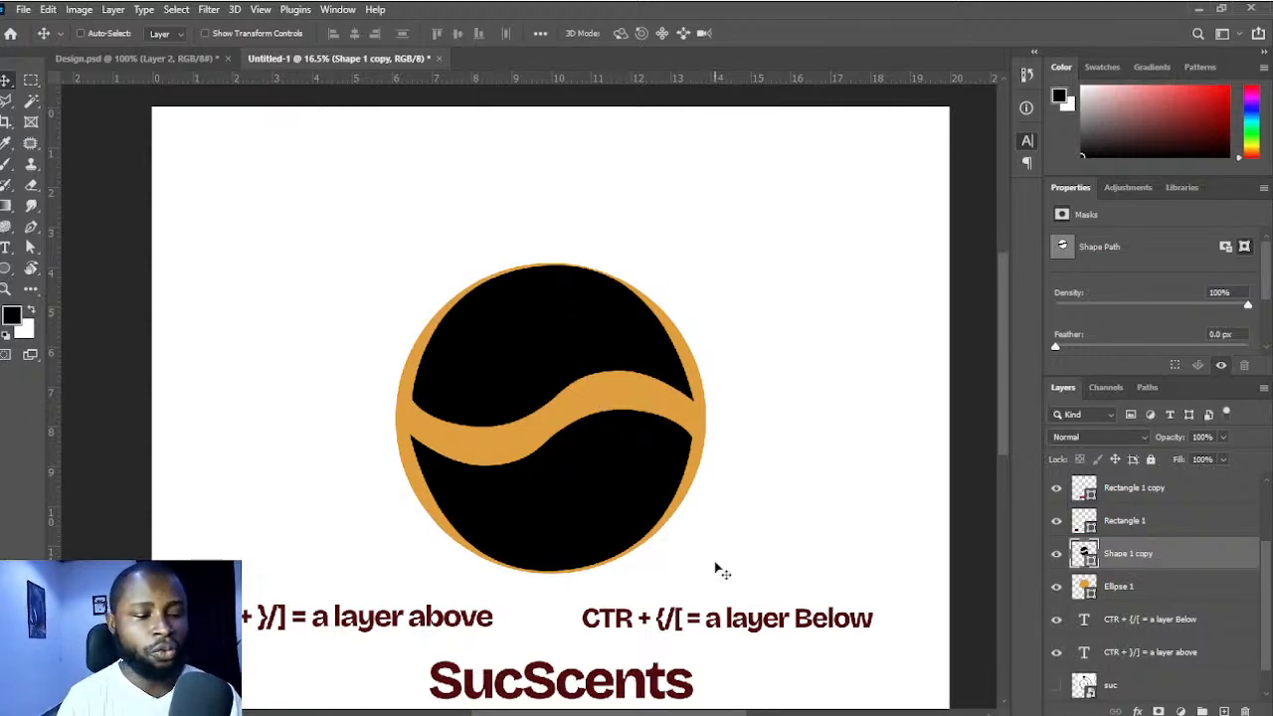
- Examine the circle emblem up close, especially where the black waves meet the orange circle's edge
{"action": "left_click", "coordinate": [30, 228]}
{"action": "scroll", "coordinate": [668, 399], "scroll_direction": "up", "scroll_amount": 4}
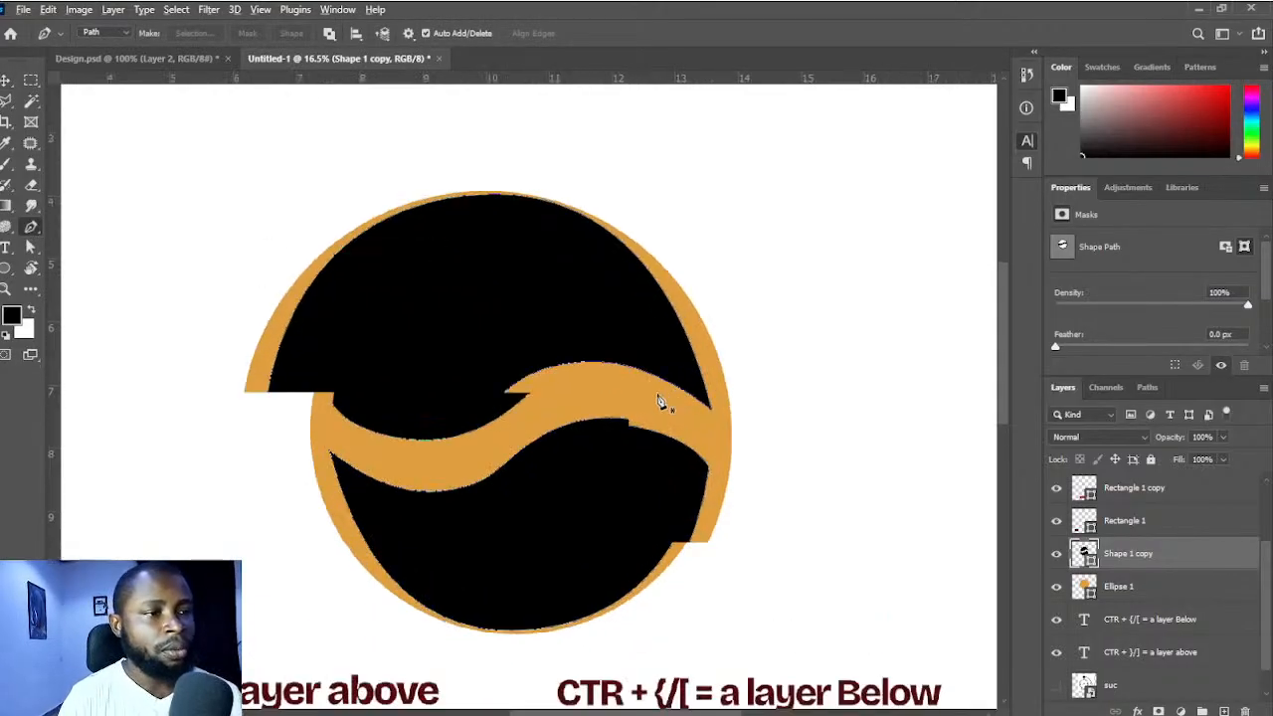
{"action": "left_click_drag", "start_coordinate": [632, 398], "coordinate": [668, 348]}
{"action": "scroll", "coordinate": [711, 415], "scroll_direction": "up", "scroll_amount": 1}
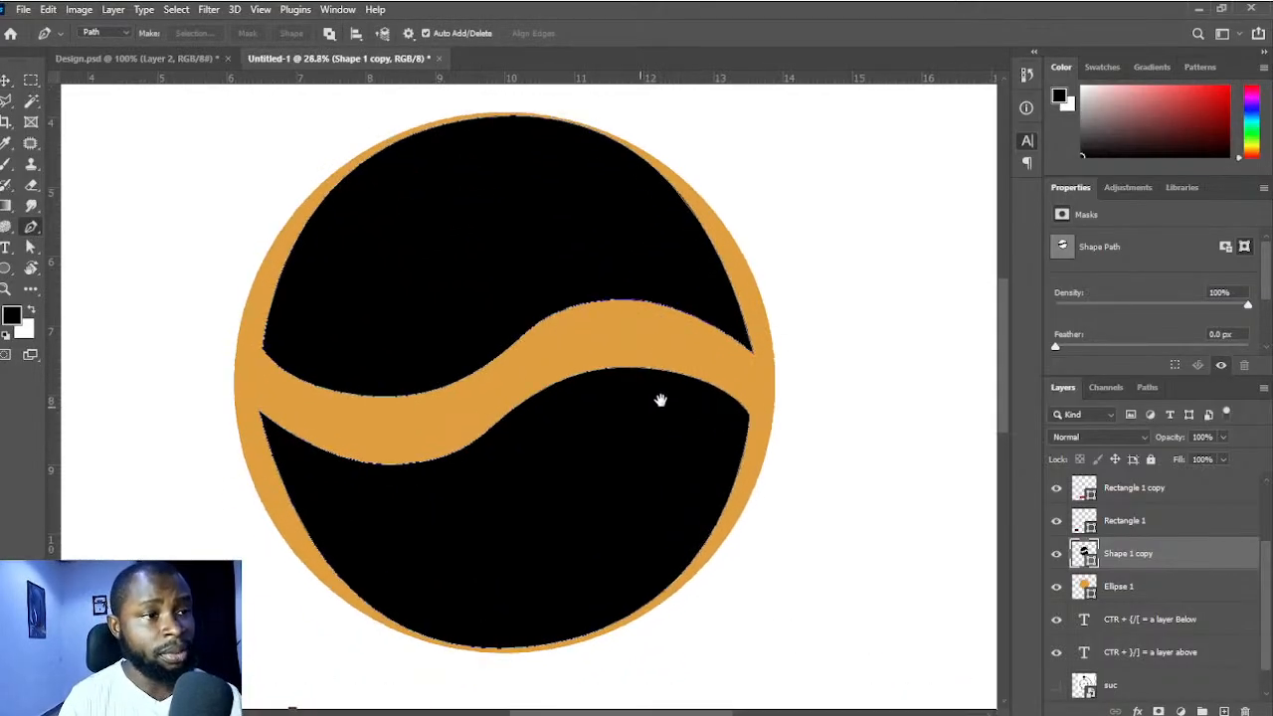
{"action": "left_click_drag", "start_coordinate": [663, 401], "coordinate": [687, 394]}
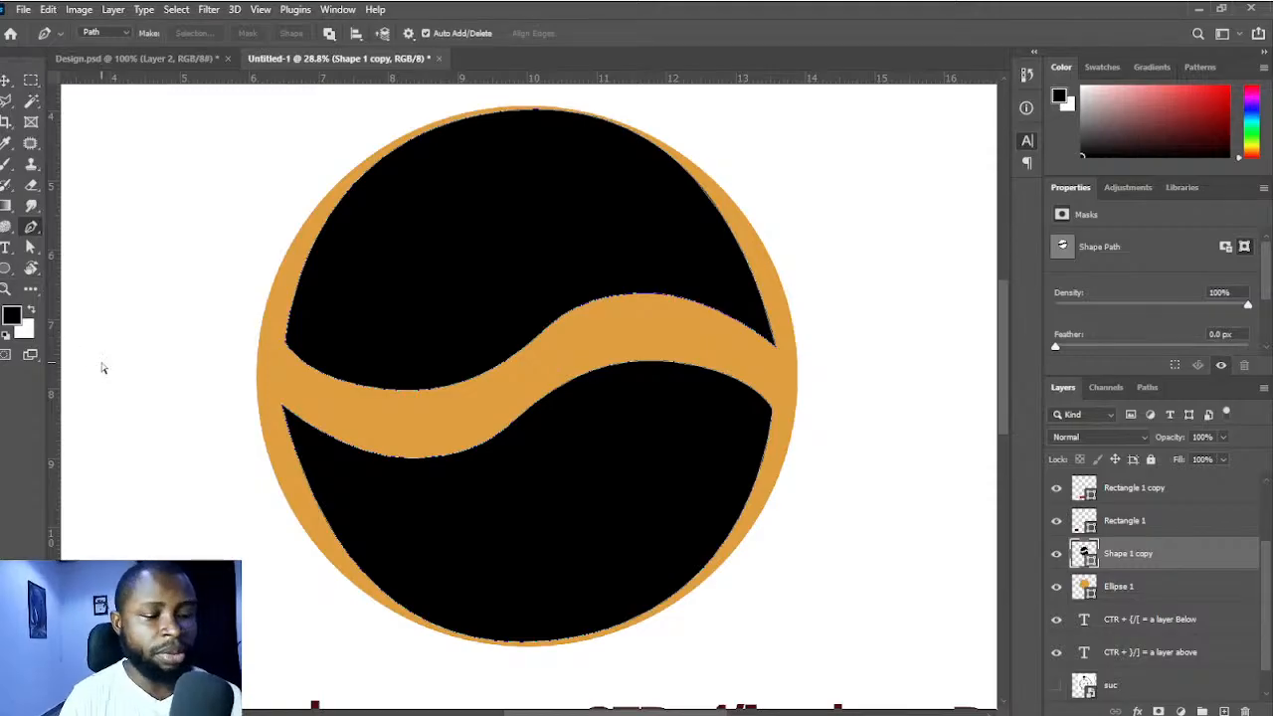
{"action": "key", "text": "ctrl+0"}
{"action": "left_click", "coordinate": [6, 291]}
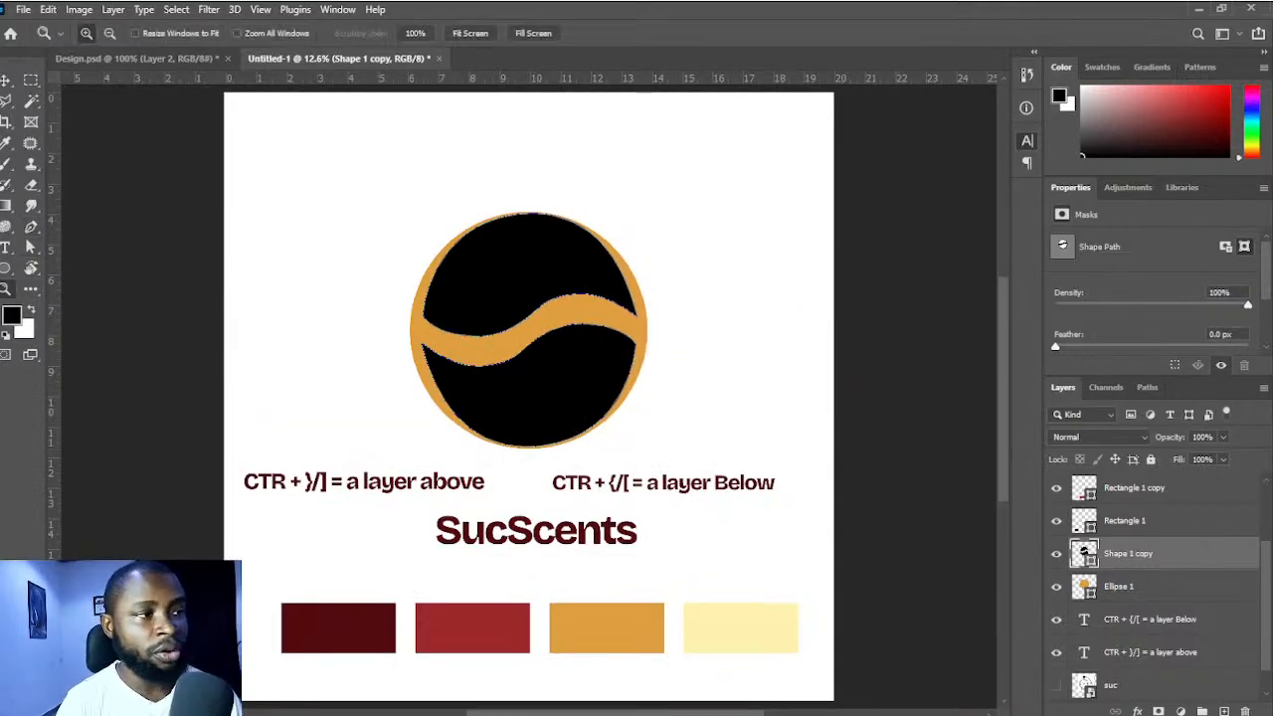
{"action": "left_click_drag", "start_coordinate": [371, 171], "coordinate": [687, 463]}
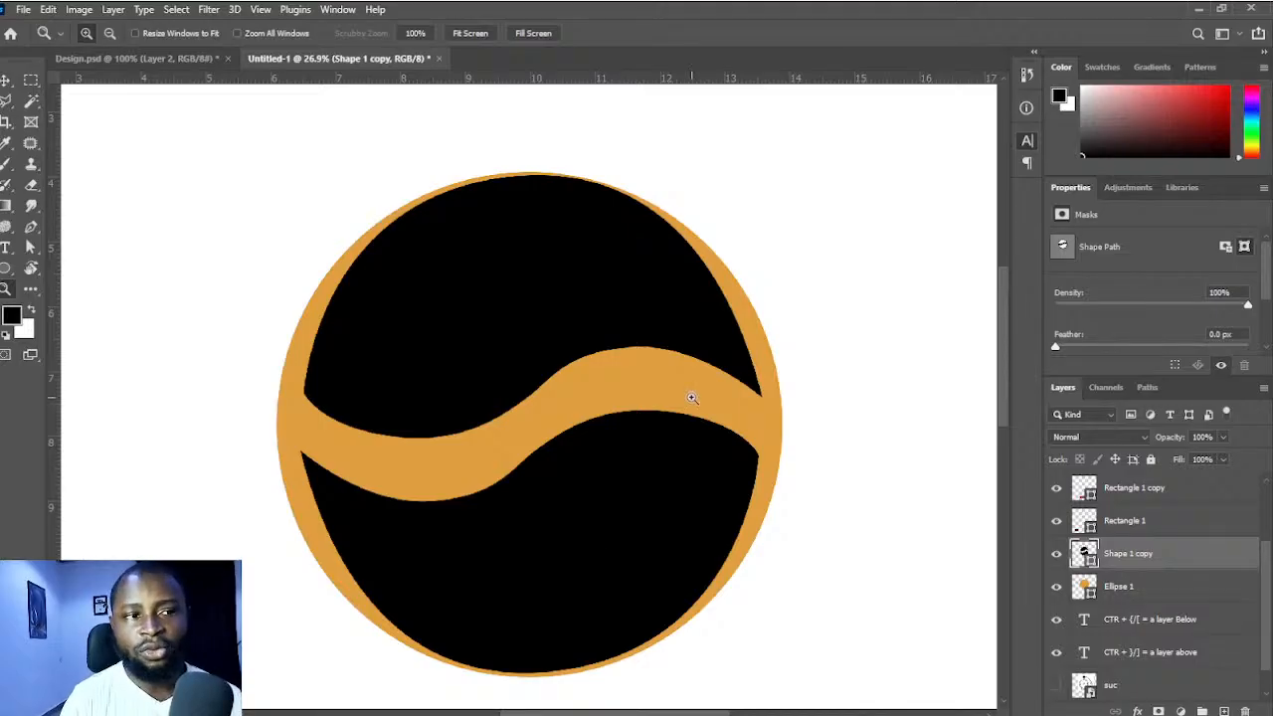
{"action": "scroll", "coordinate": [600, 368], "scroll_direction": "down", "scroll_amount": 1}
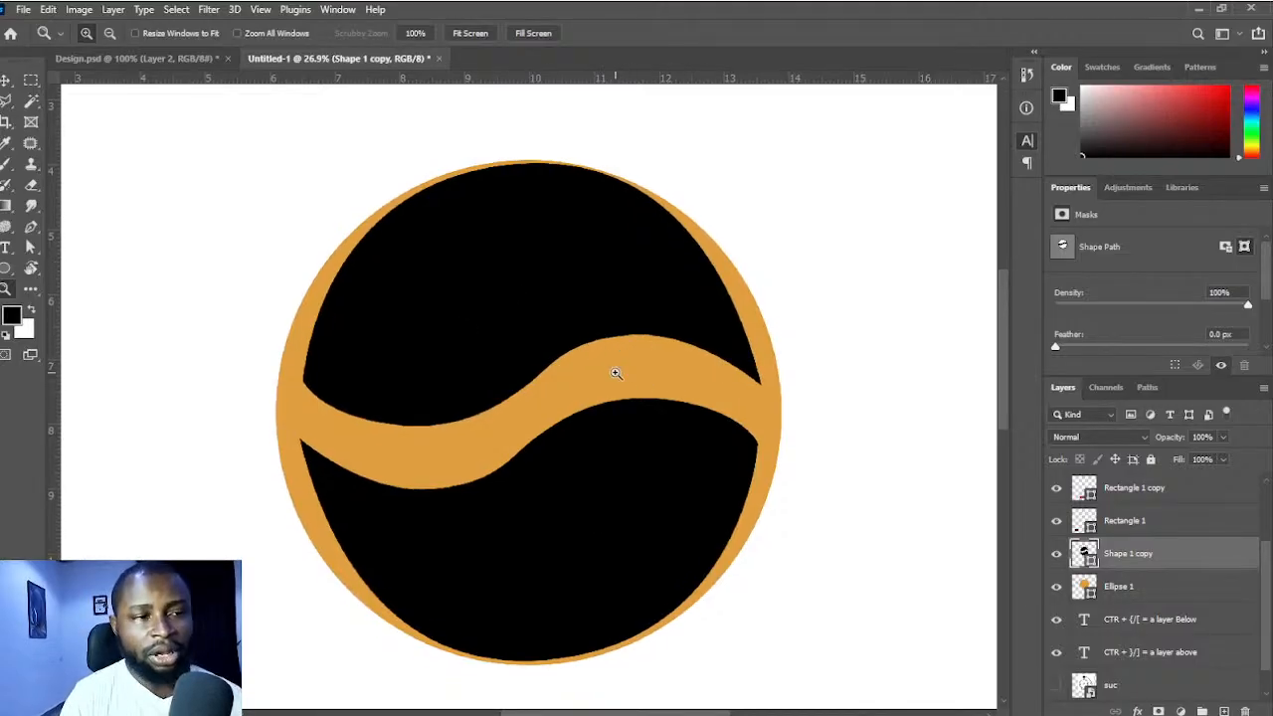
{"action": "left_click", "coordinate": [352, 277]}
{"action": "left_click_drag", "start_coordinate": [763, 452], "coordinate": [718, 380]}
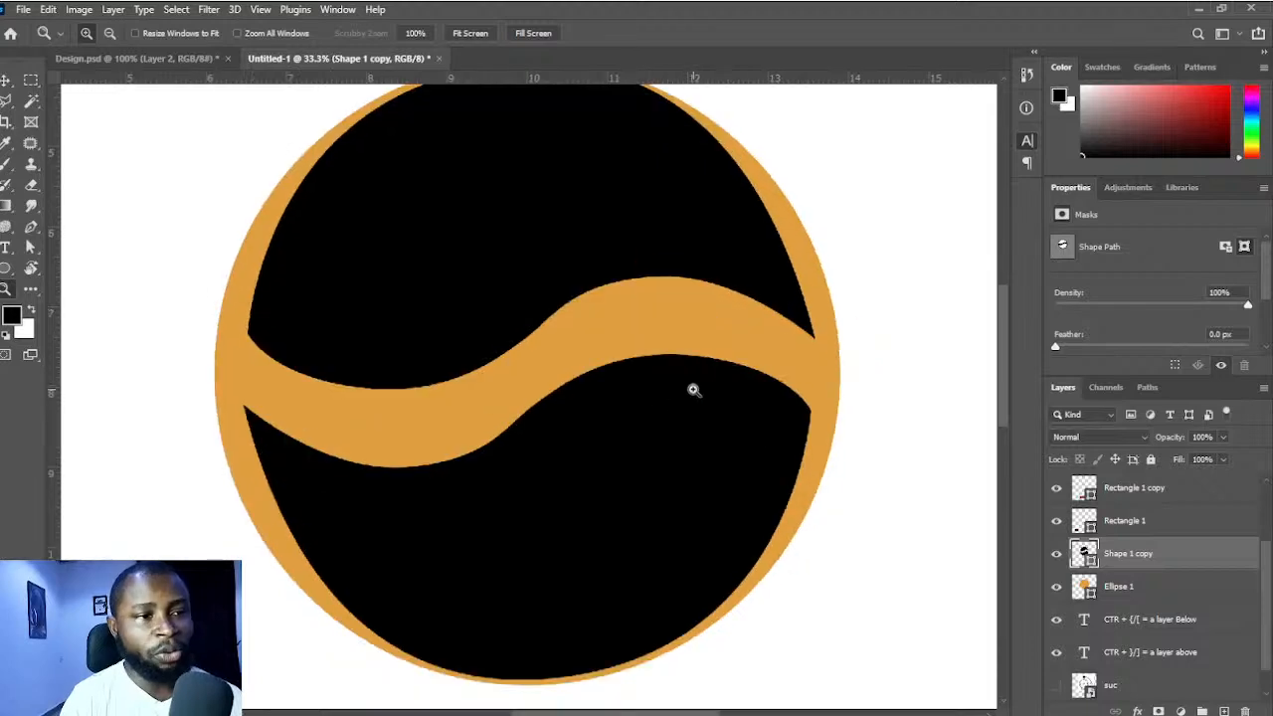
- With the Pen tool, select the upper black shape's path and extend its left corner outward to the orange circle's edge
{"action": "scroll", "coordinate": [635, 419], "scroll_direction": "down", "scroll_amount": 1}
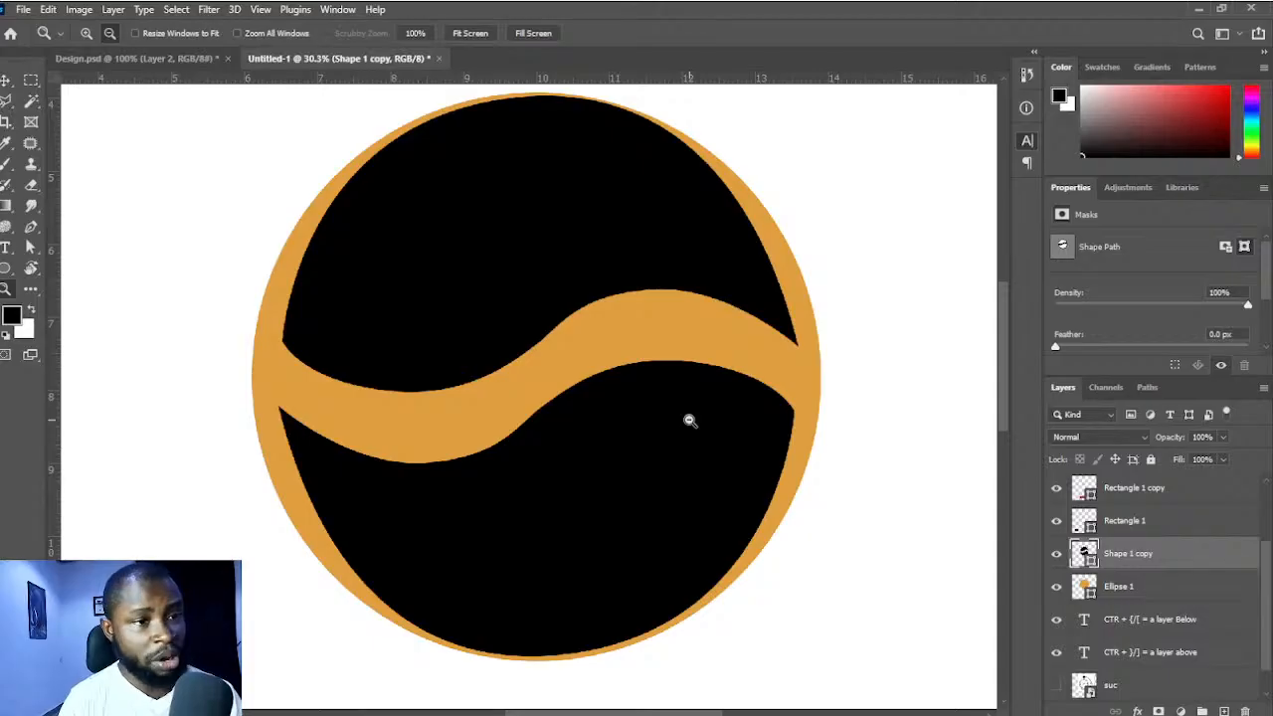
{"action": "left_click", "coordinate": [614, 352]}
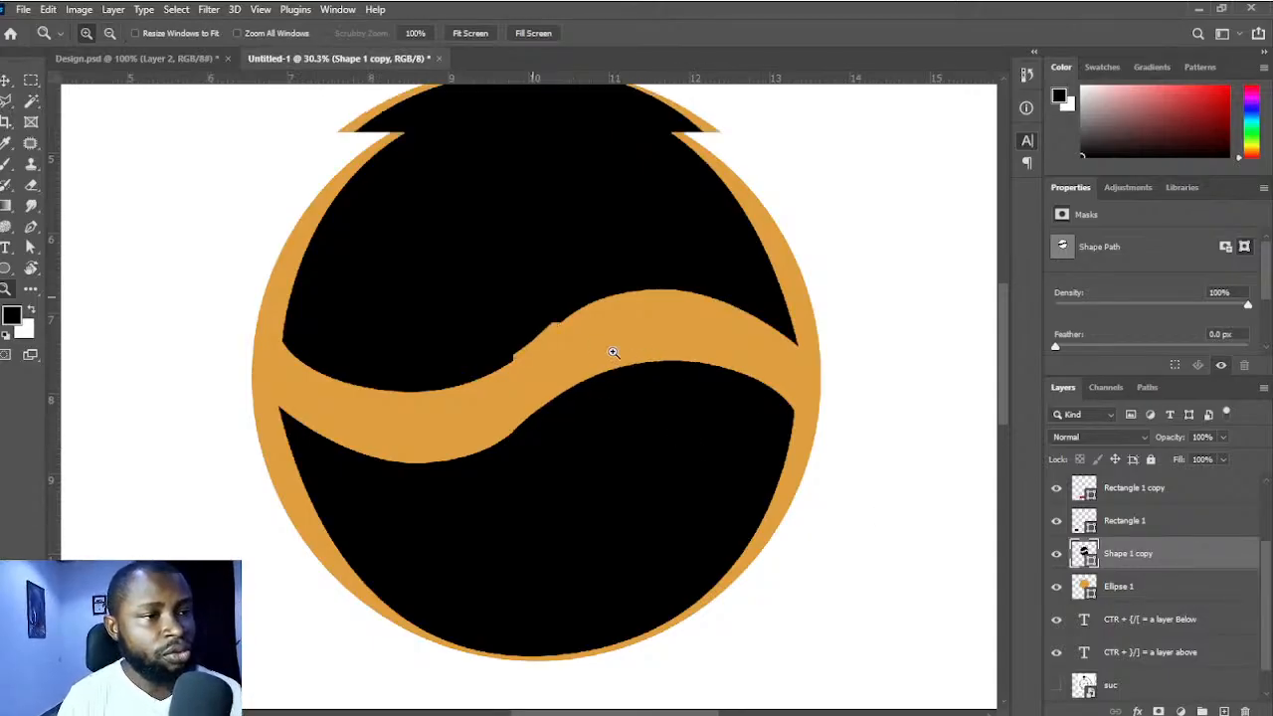
{"action": "left_click", "coordinate": [616, 331]}
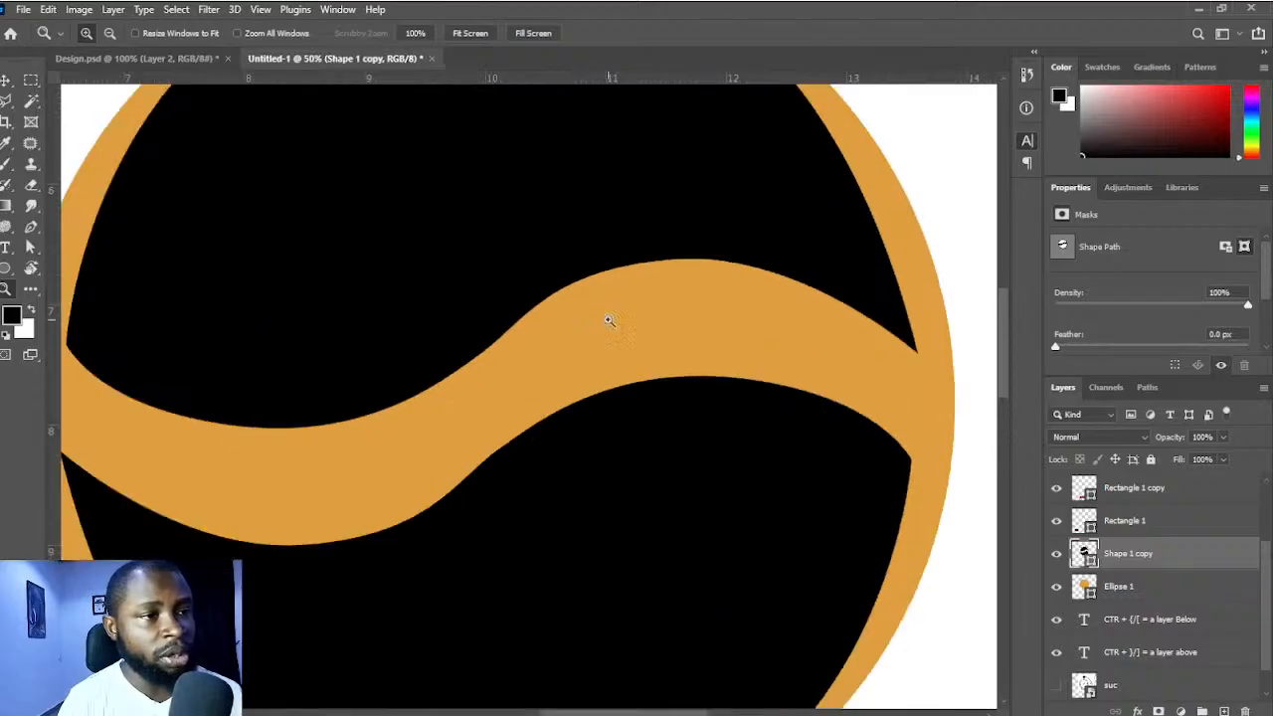
{"action": "left_click", "coordinate": [616, 386], "text": "alt"}
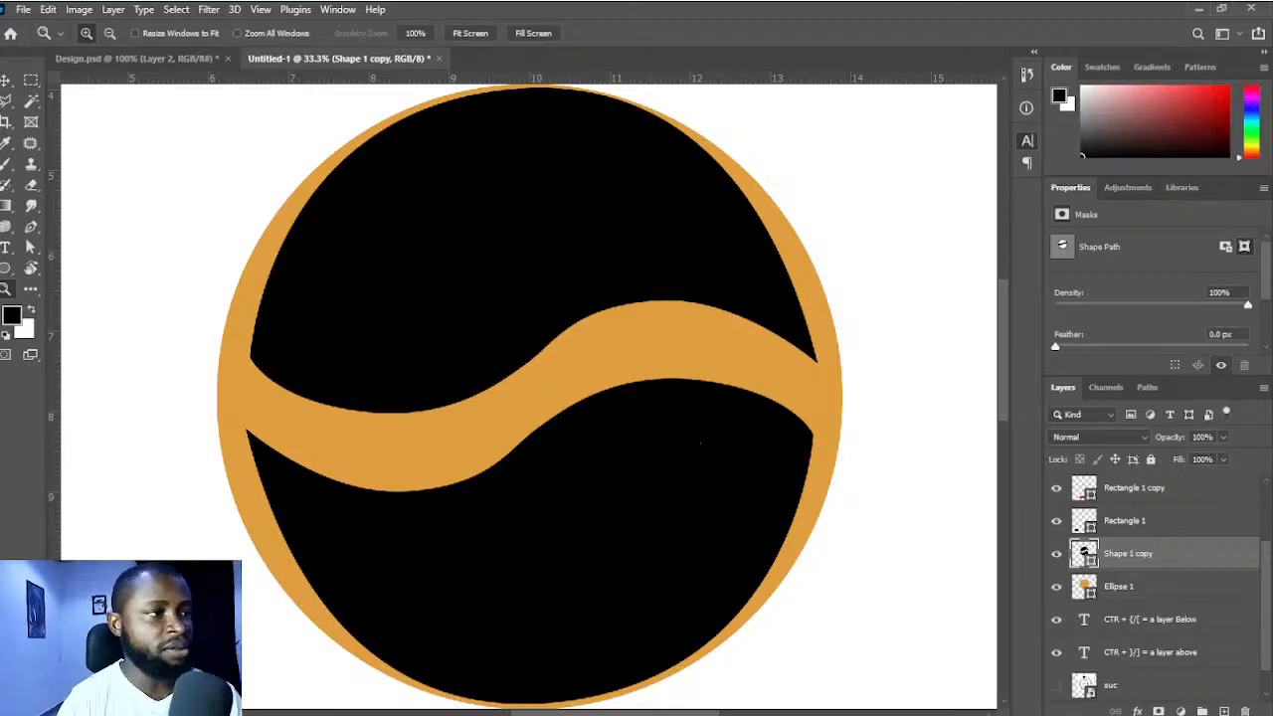
{"action": "left_click", "coordinate": [31, 228]}
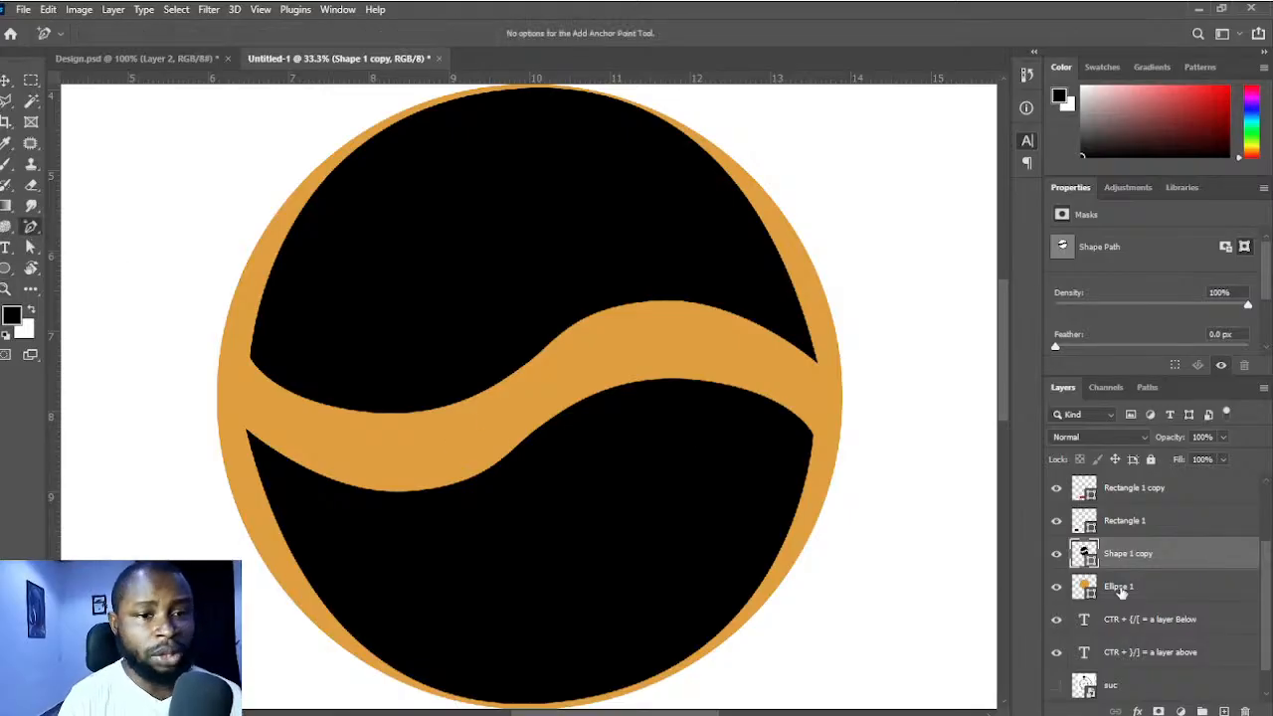
{"action": "right_click", "coordinate": [37, 229]}
{"action": "left_click", "coordinate": [77, 231]}
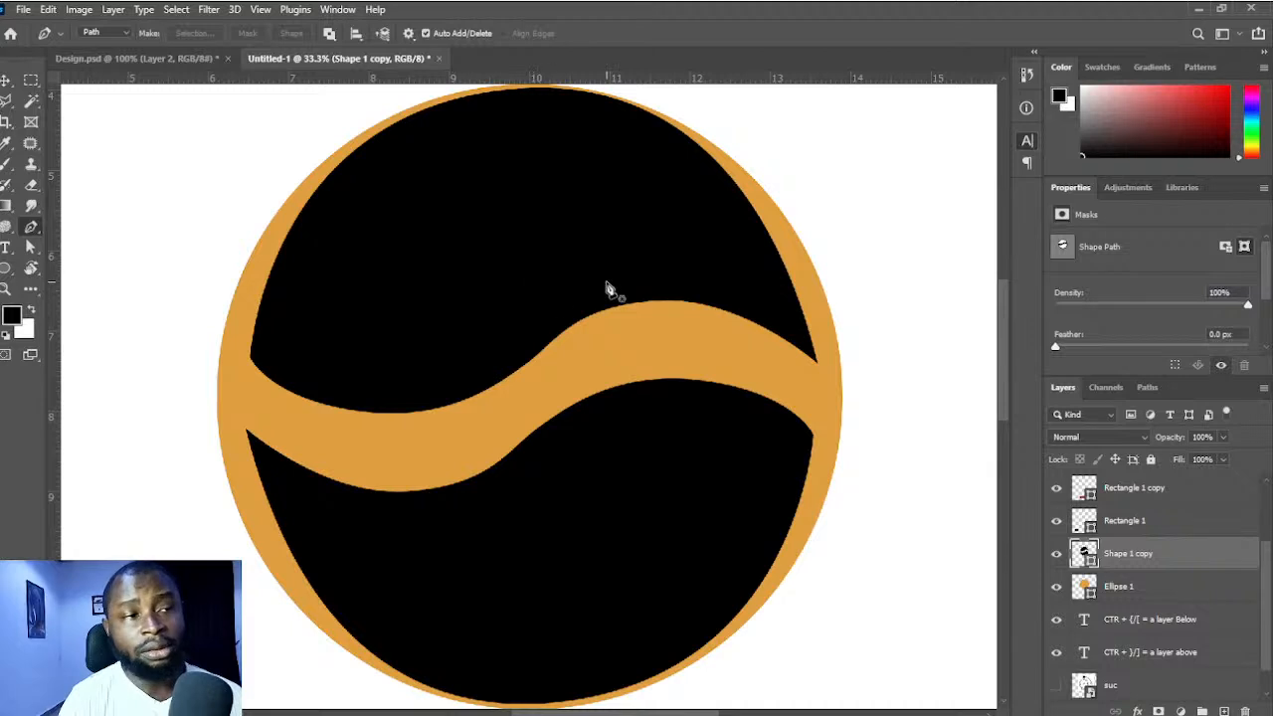
{"action": "left_click_drag", "start_coordinate": [603, 255], "coordinate": [605, 257]}
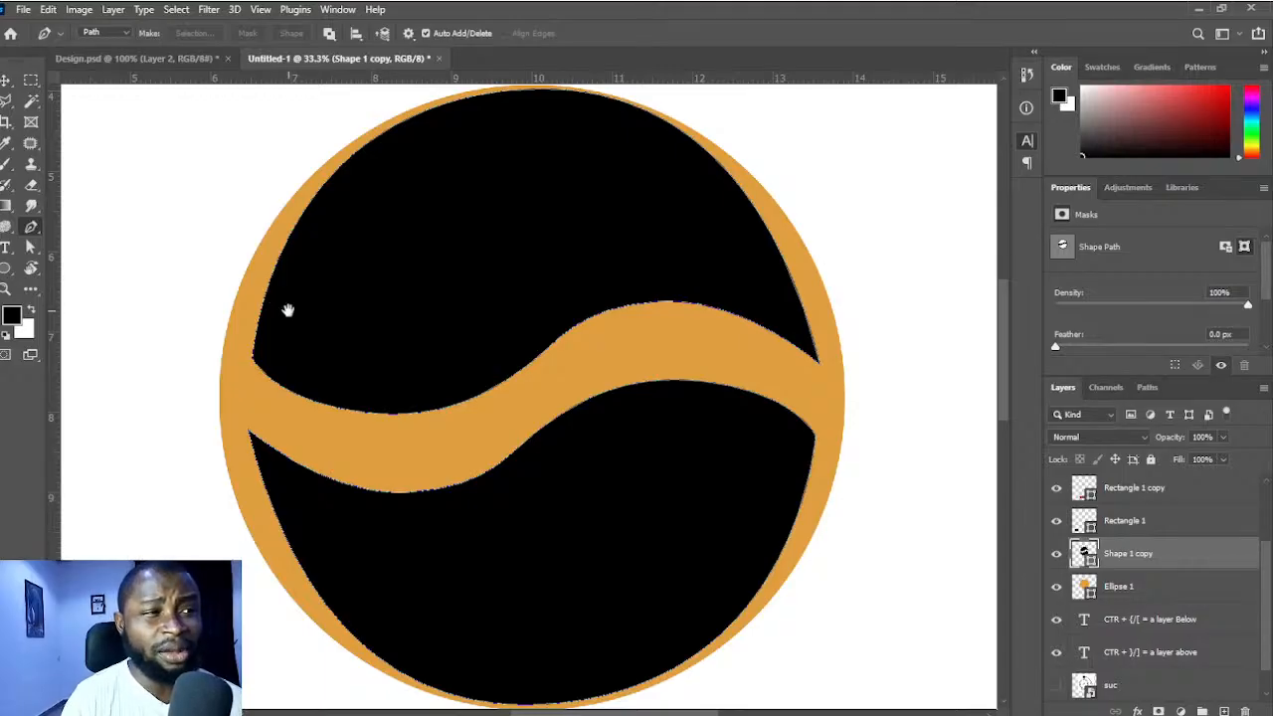
{"action": "left_click_drag", "start_coordinate": [287, 309], "coordinate": [296, 312]}
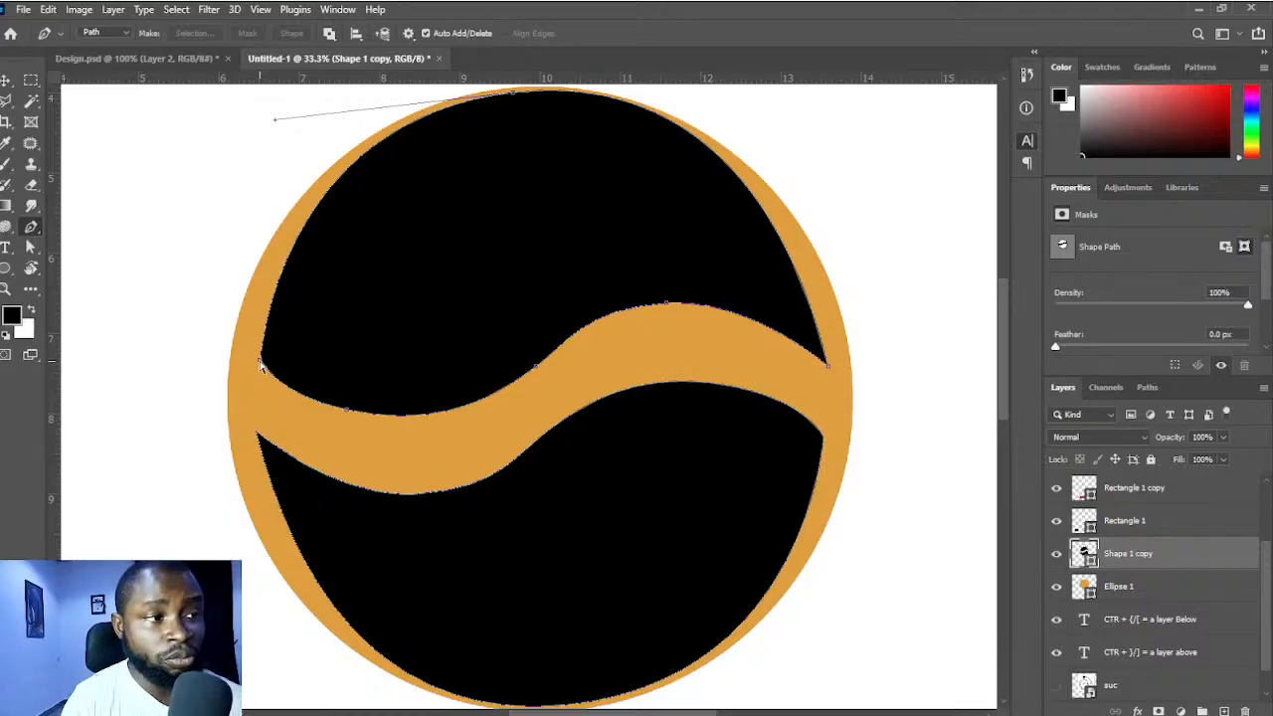
{"action": "left_click_drag", "start_coordinate": [260, 366], "coordinate": [230, 360]}
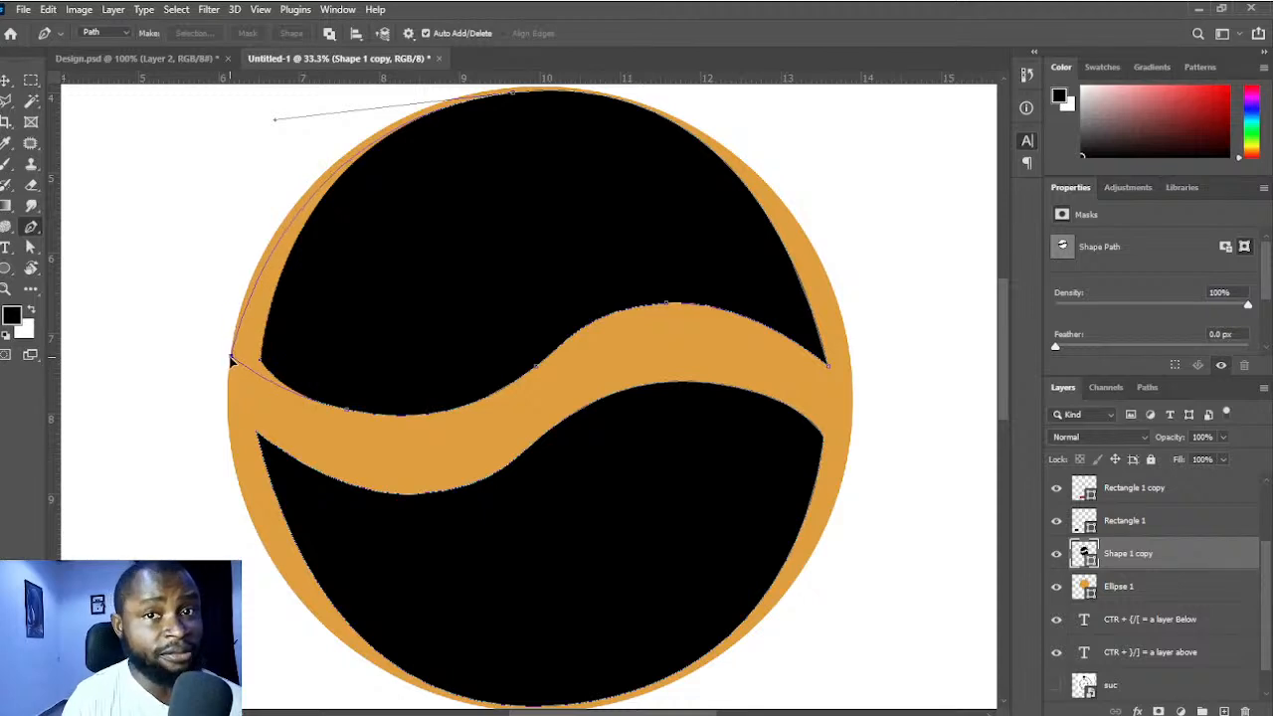
- Adjust the upper black shape's top anchor and its left handle so the left arc follows the circle's outline
{"action": "scroll", "coordinate": [252, 329], "scroll_direction": "up", "scroll_amount": 3}
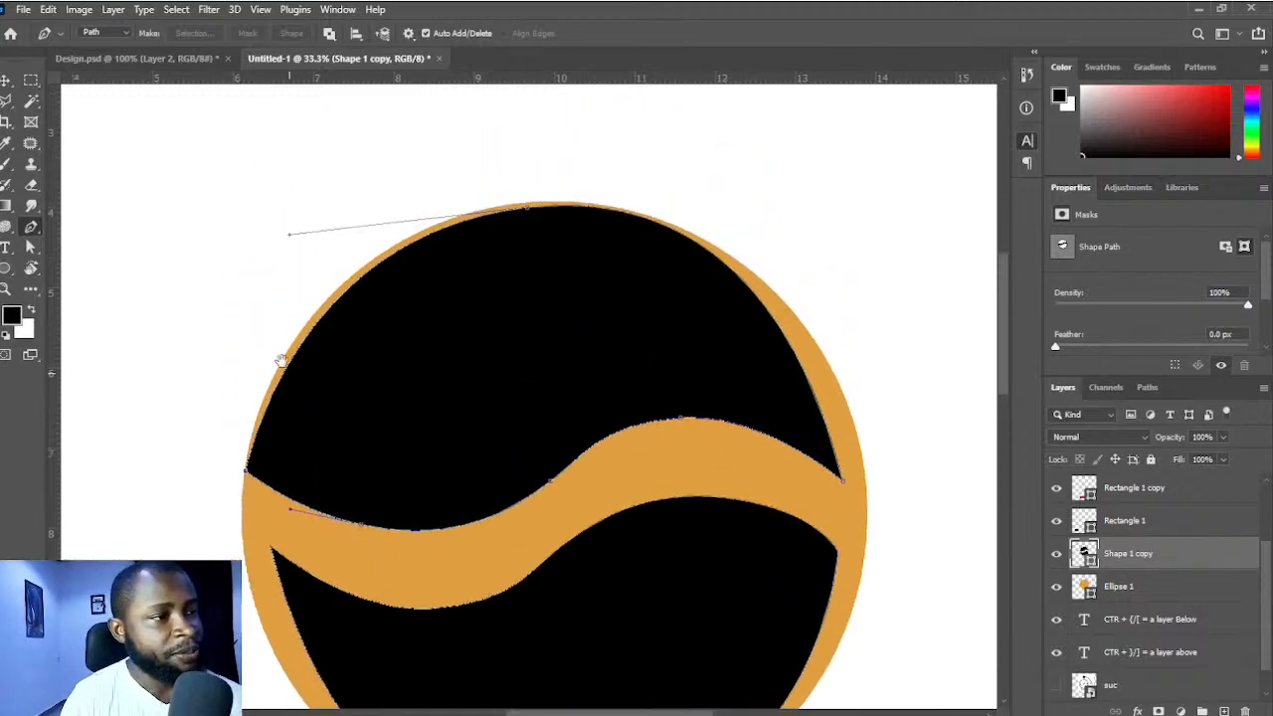
{"action": "left_click", "coordinate": [508, 191], "text": "ctrl"}
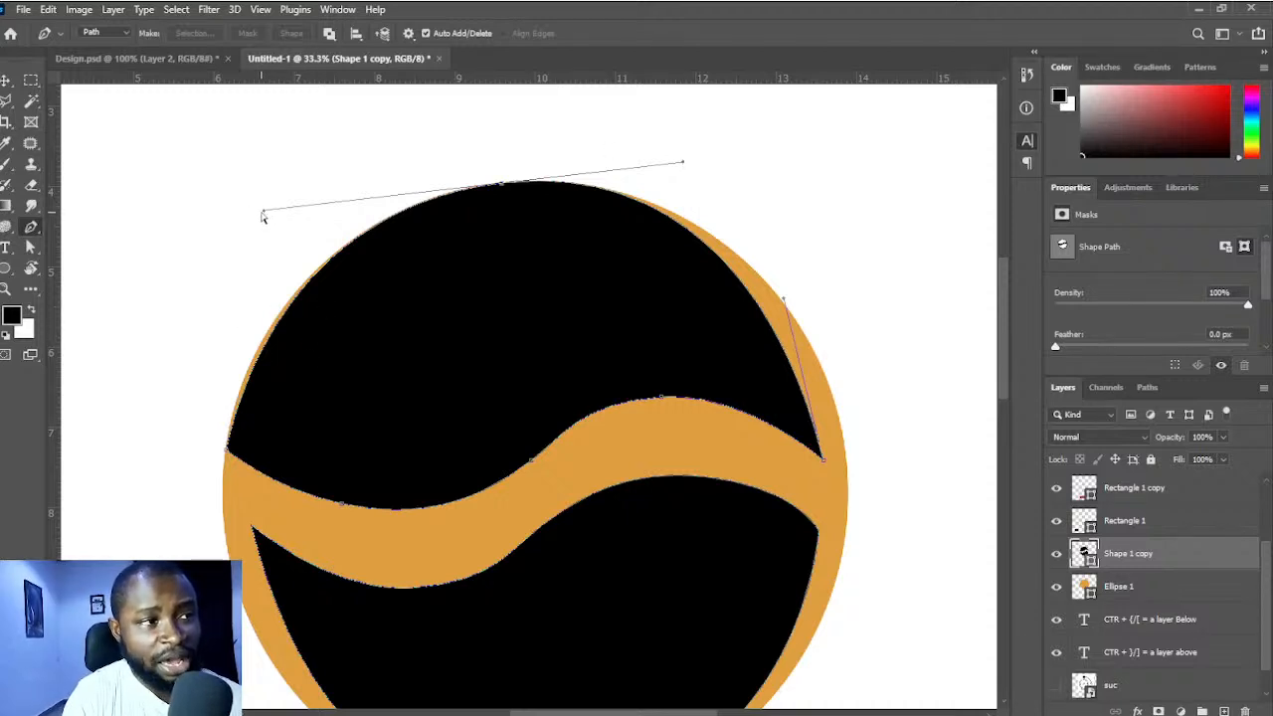
{"action": "left_click_drag", "start_coordinate": [265, 212], "coordinate": [249, 225]}
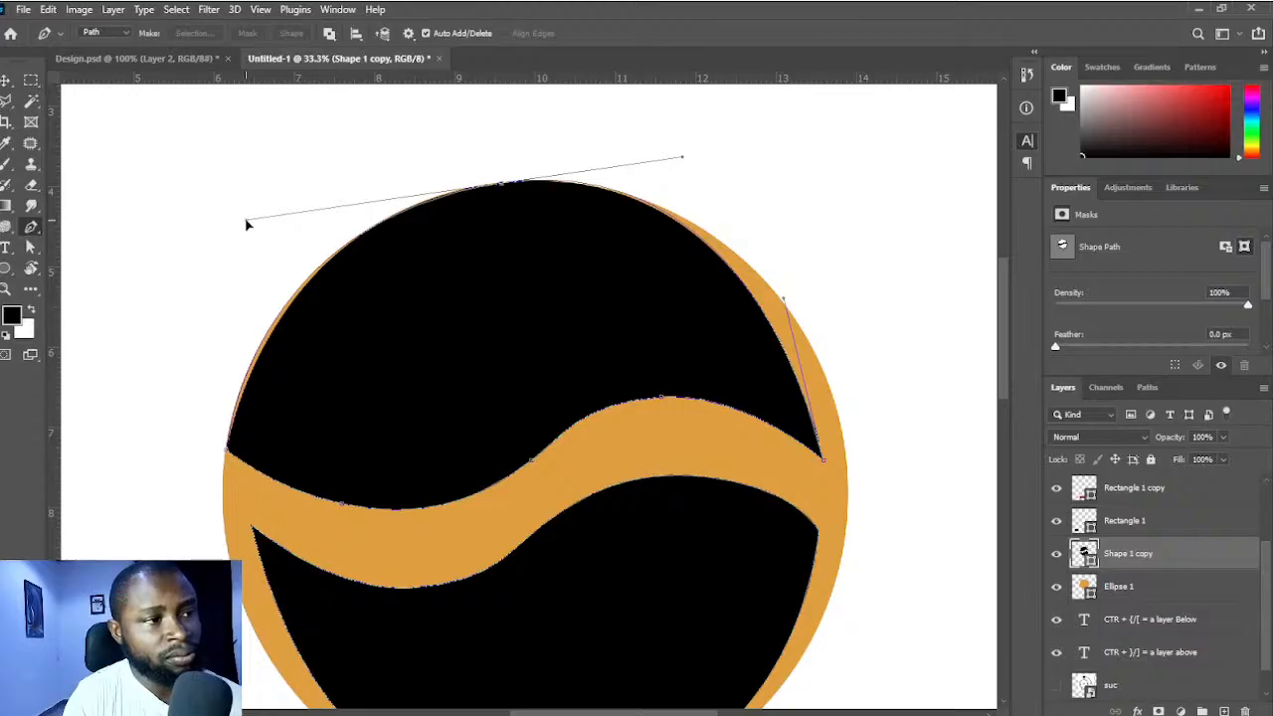
{"action": "left_click_drag", "start_coordinate": [248, 225], "coordinate": [247, 221]}
{"action": "scroll", "coordinate": [537, 283], "scroll_direction": "up", "scroll_amount": 2}
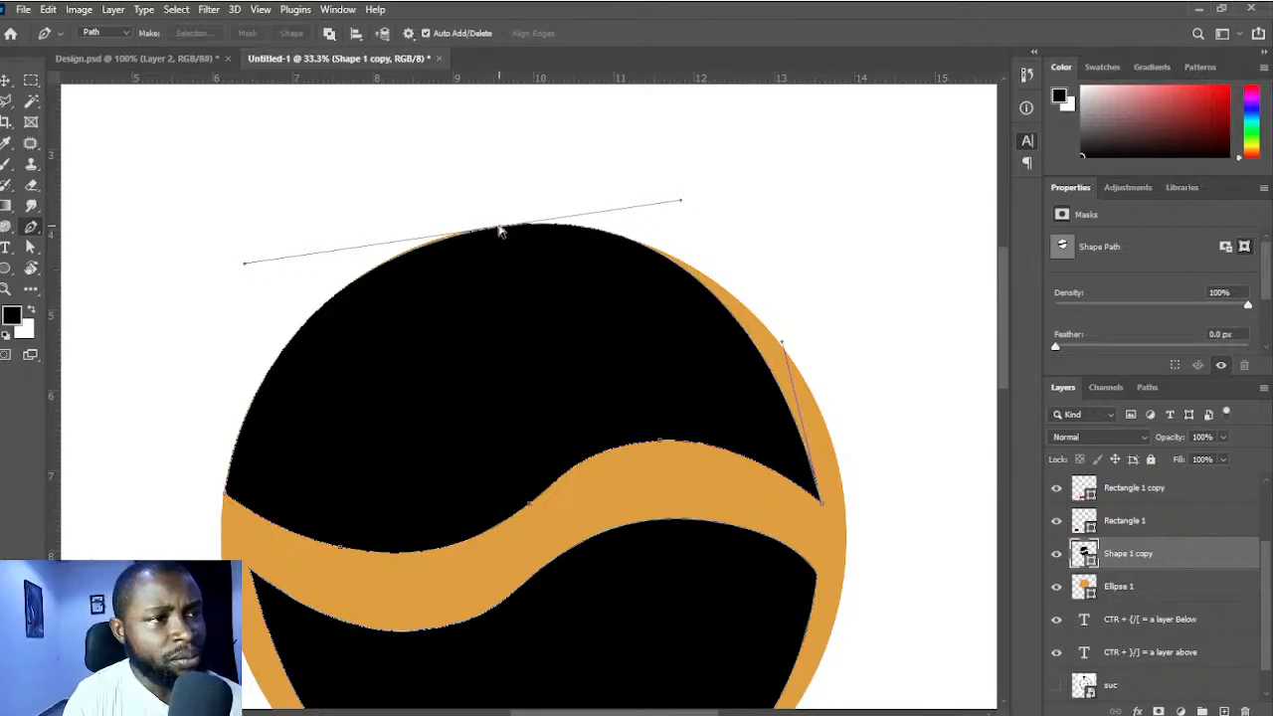
{"action": "left_click_drag", "start_coordinate": [500, 230], "coordinate": [513, 229]}
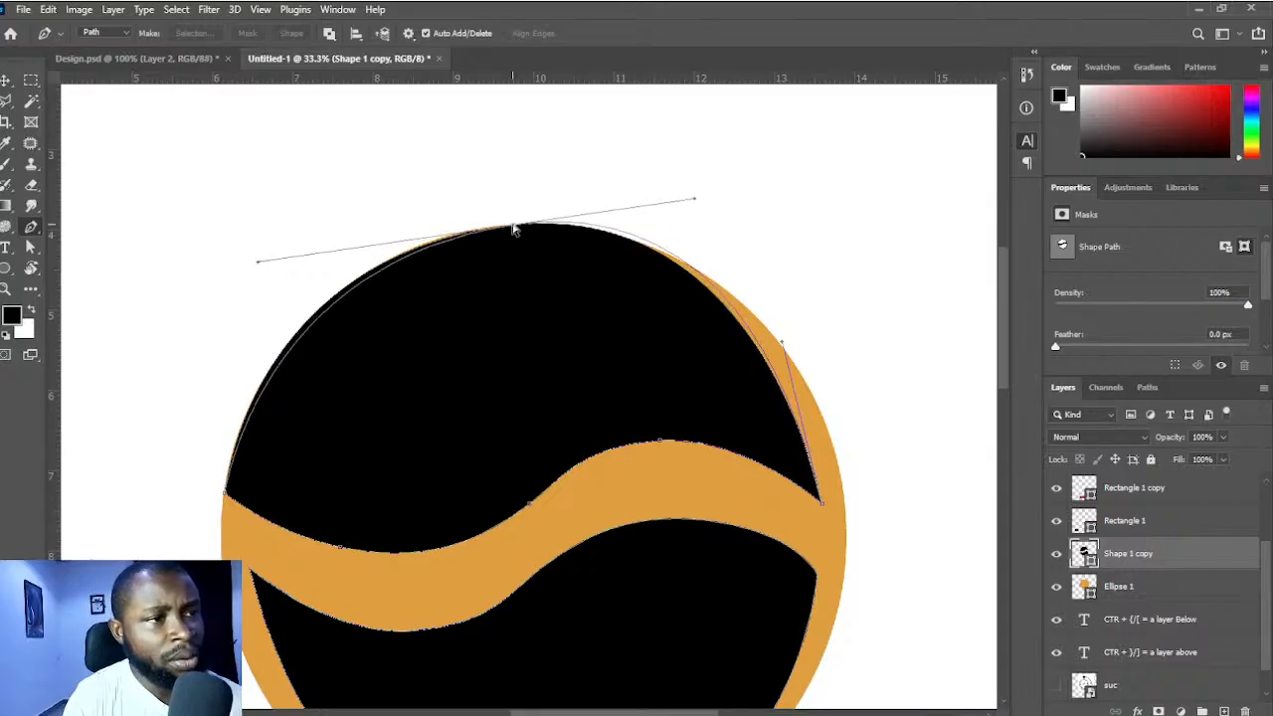
{"action": "mouse_move", "coordinate": [258, 266]}
{"action": "left_mouse_down"}
{"action": "mouse_move", "coordinate": [239, 258]}
{"action": "mouse_move", "coordinate": [253, 253]}
{"action": "mouse_move", "coordinate": [228, 258]}
{"action": "mouse_move", "coordinate": [247, 266]}
{"action": "left_mouse_up"}
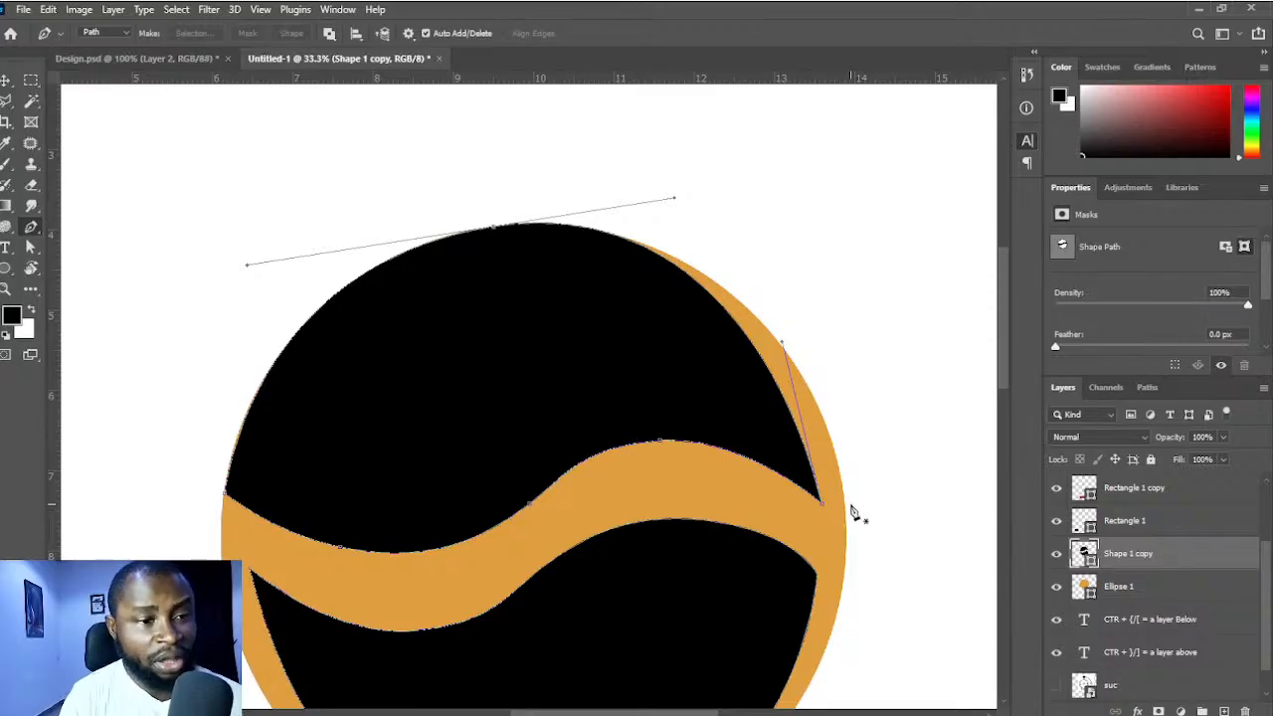
- Move the upper black shape's right corner to the circle's edge and adjust the handles so the right arc follows the circle
{"action": "left_click_drag", "start_coordinate": [822, 510], "coordinate": [847, 513]}
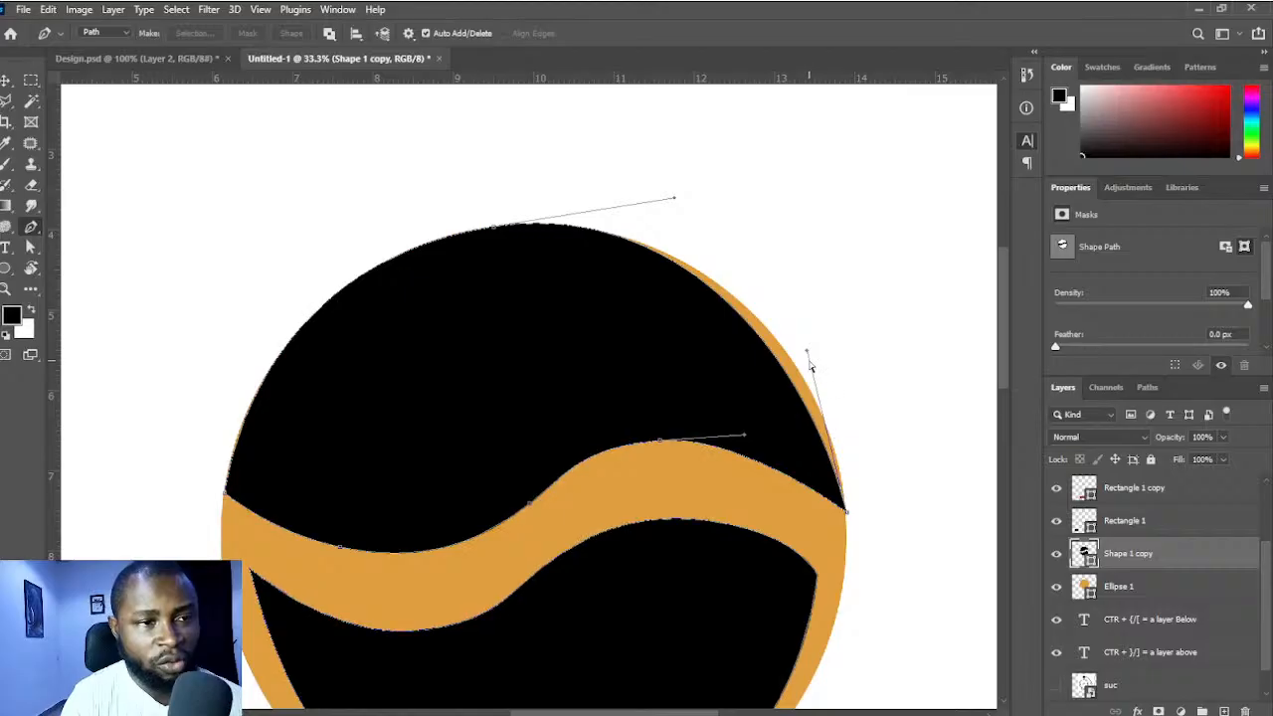
{"action": "left_click_drag", "start_coordinate": [809, 358], "coordinate": [838, 352]}
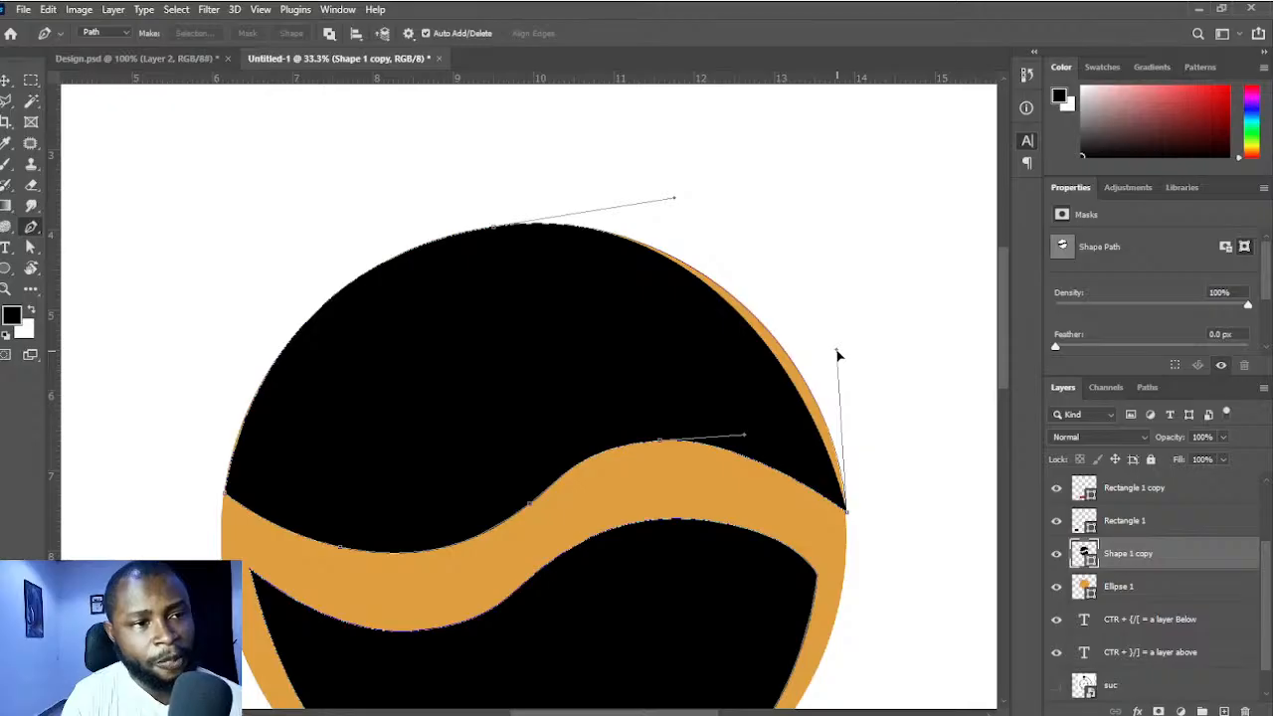
{"action": "left_click_drag", "start_coordinate": [839, 353], "coordinate": [835, 354]}
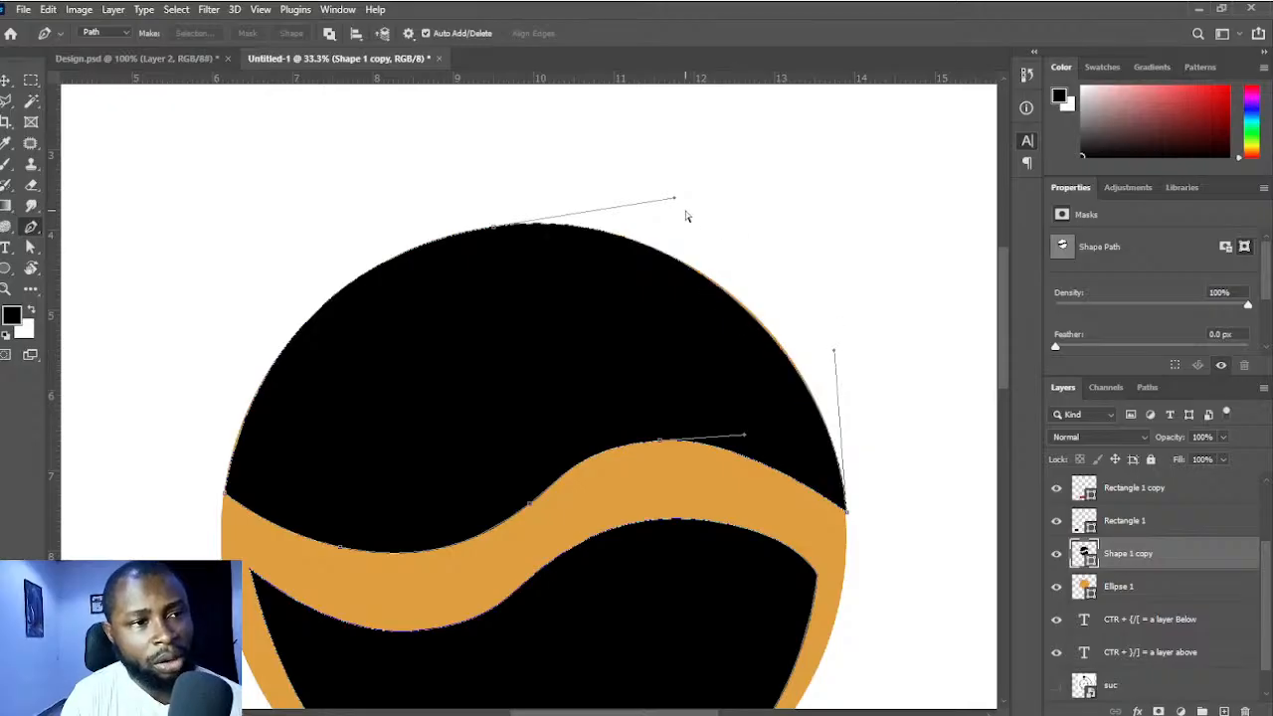
{"action": "left_click_drag", "start_coordinate": [676, 203], "coordinate": [682, 199]}
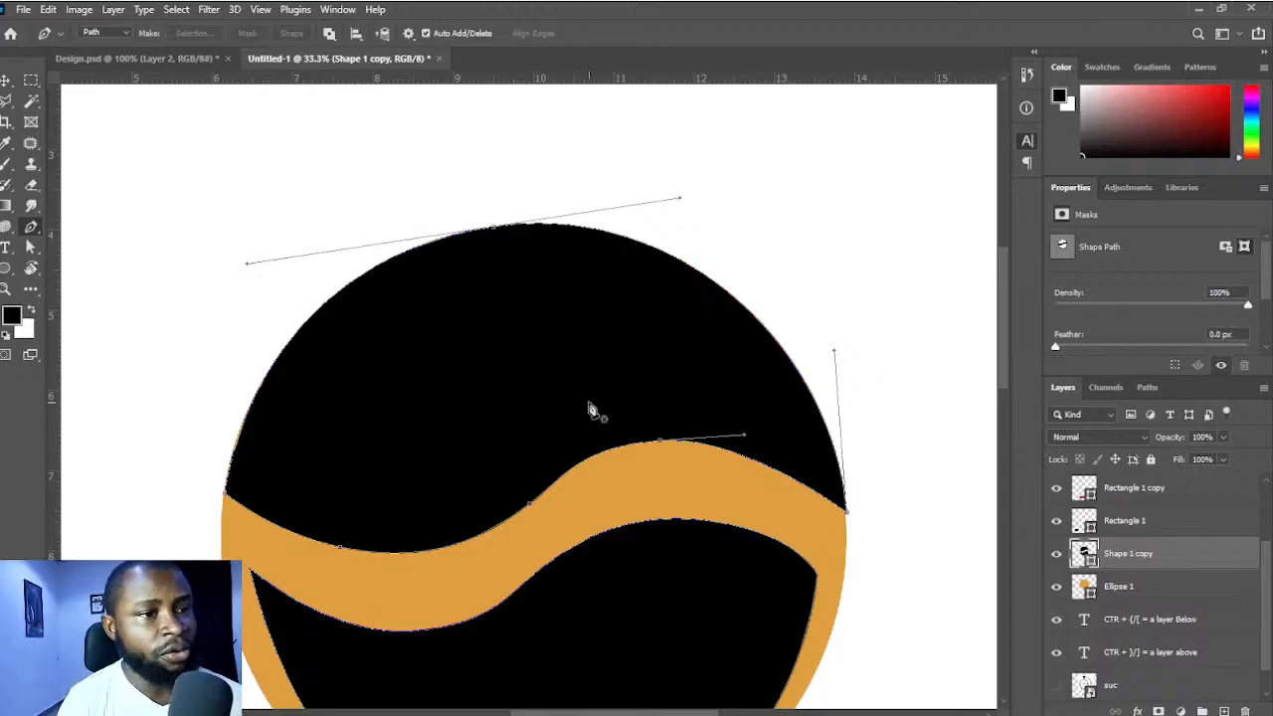
- Extend the lower black shape's right corner to the circle's edge and adjust its bottom anchor and right handle to match the outline
{"action": "left_click_drag", "start_coordinate": [493, 421], "coordinate": [517, 344]}
{"action": "mouse_move", "coordinate": [792, 479]}
{"action": "left_mouse_down"}
{"action": "mouse_move", "coordinate": [788, 492]}
{"action": "mouse_move", "coordinate": [791, 479]}
{"action": "left_mouse_up"}
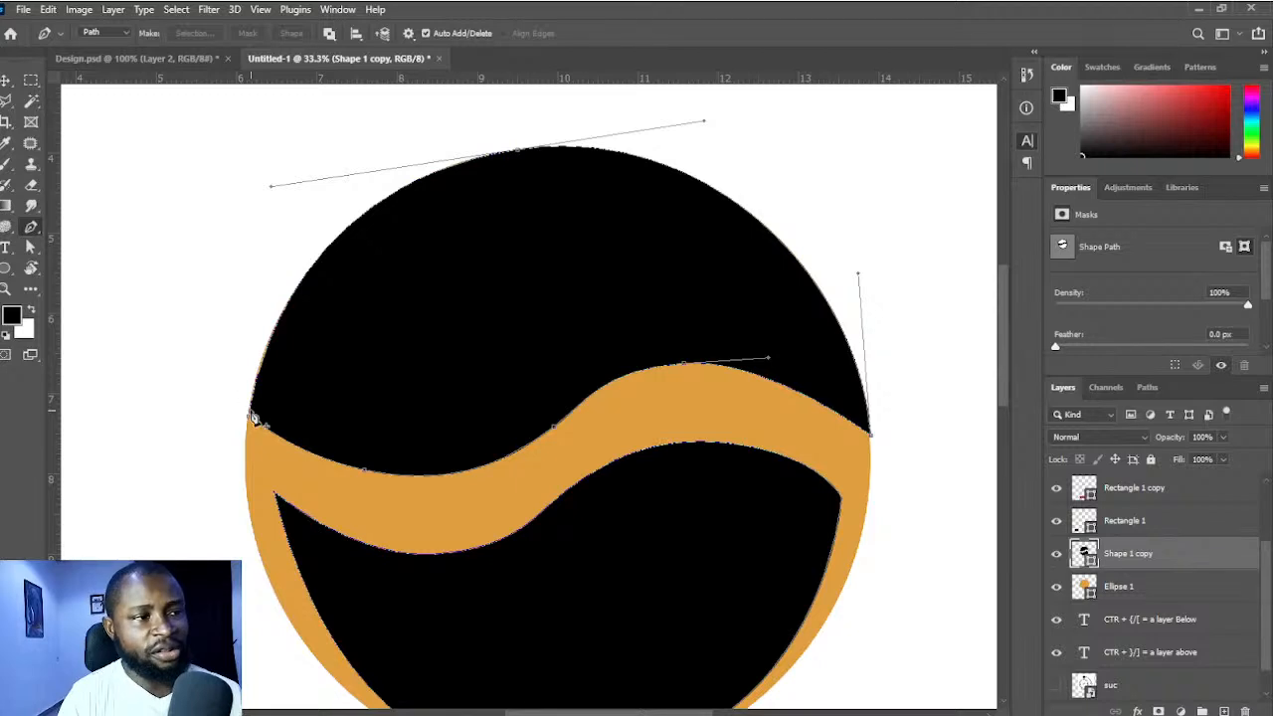
{"action": "left_click_drag", "start_coordinate": [514, 326], "coordinate": [494, 278]}
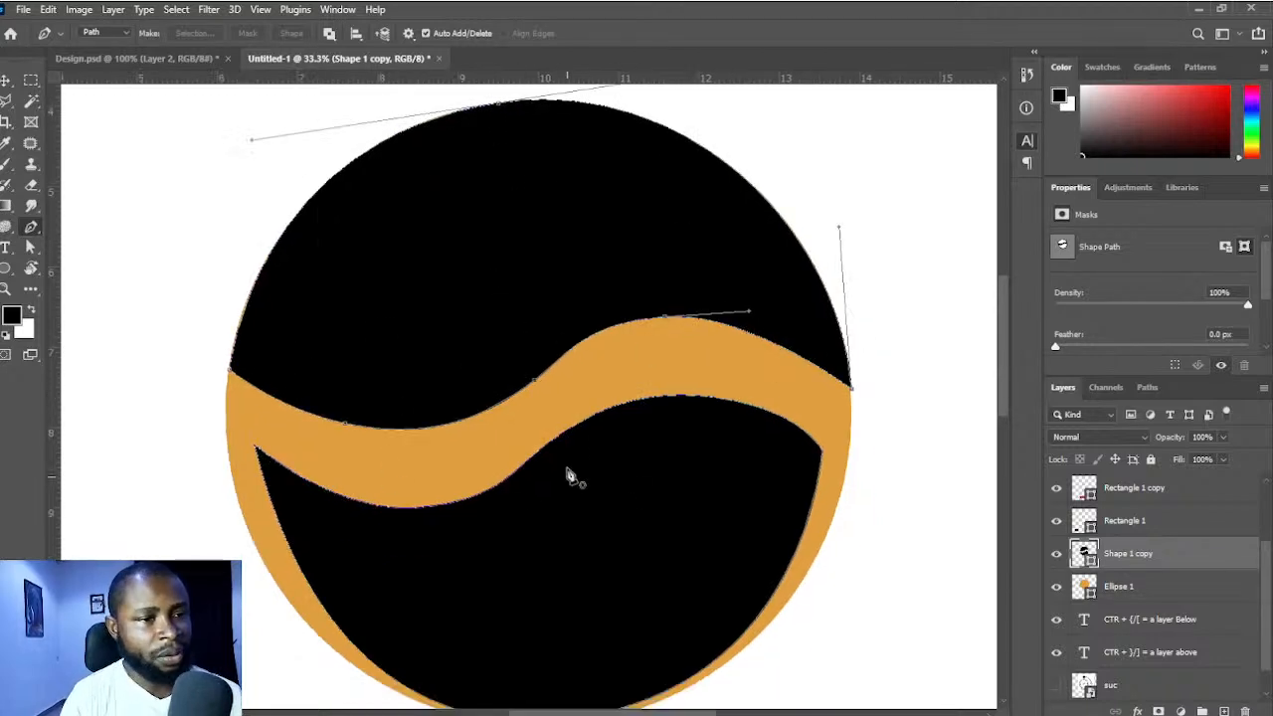
{"action": "mouse_move", "coordinate": [821, 454]}
{"action": "left_mouse_down"}
{"action": "mouse_move", "coordinate": [813, 432]}
{"action": "mouse_move", "coordinate": [797, 440]}
{"action": "mouse_move", "coordinate": [823, 457]}
{"action": "left_mouse_up"}
{"action": "left_click", "coordinate": [798, 441], "text": "ctrl"}
{"action": "left_click_drag", "start_coordinate": [753, 526], "coordinate": [768, 432]}
{"action": "left_click", "coordinate": [560, 621], "text": "ctrl"}
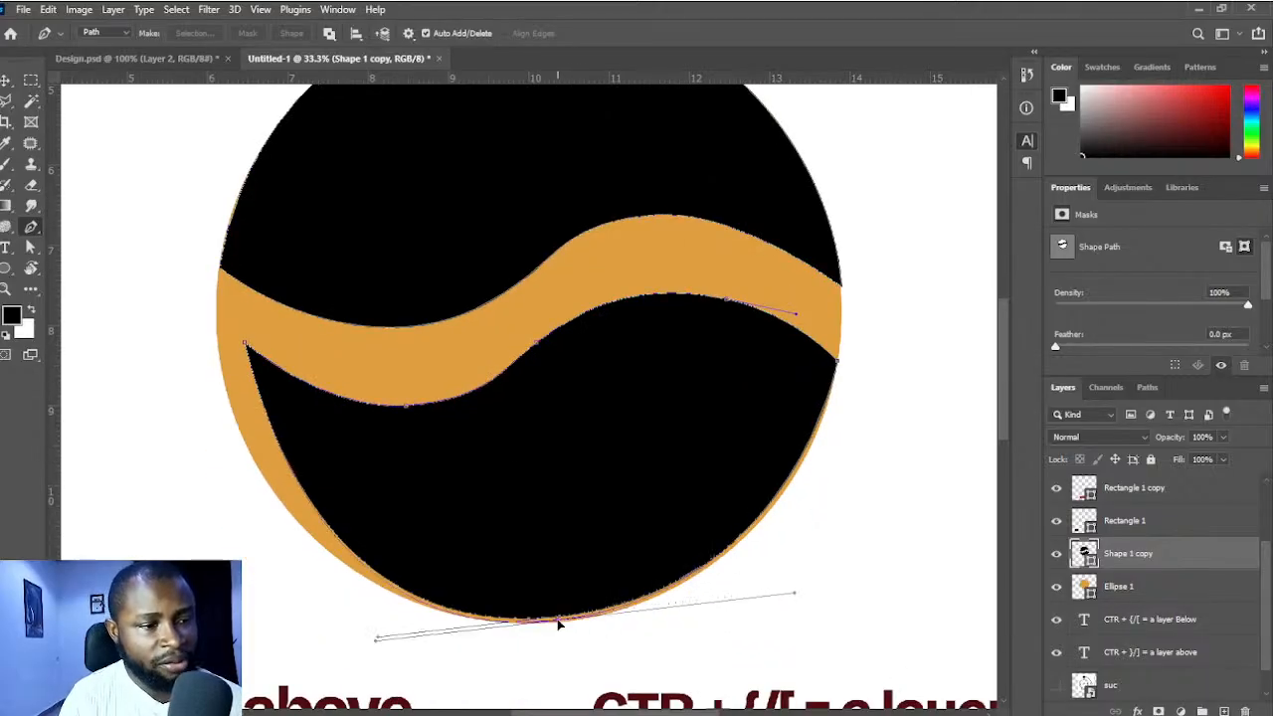
{"action": "left_click_drag", "start_coordinate": [559, 625], "coordinate": [559, 625]}
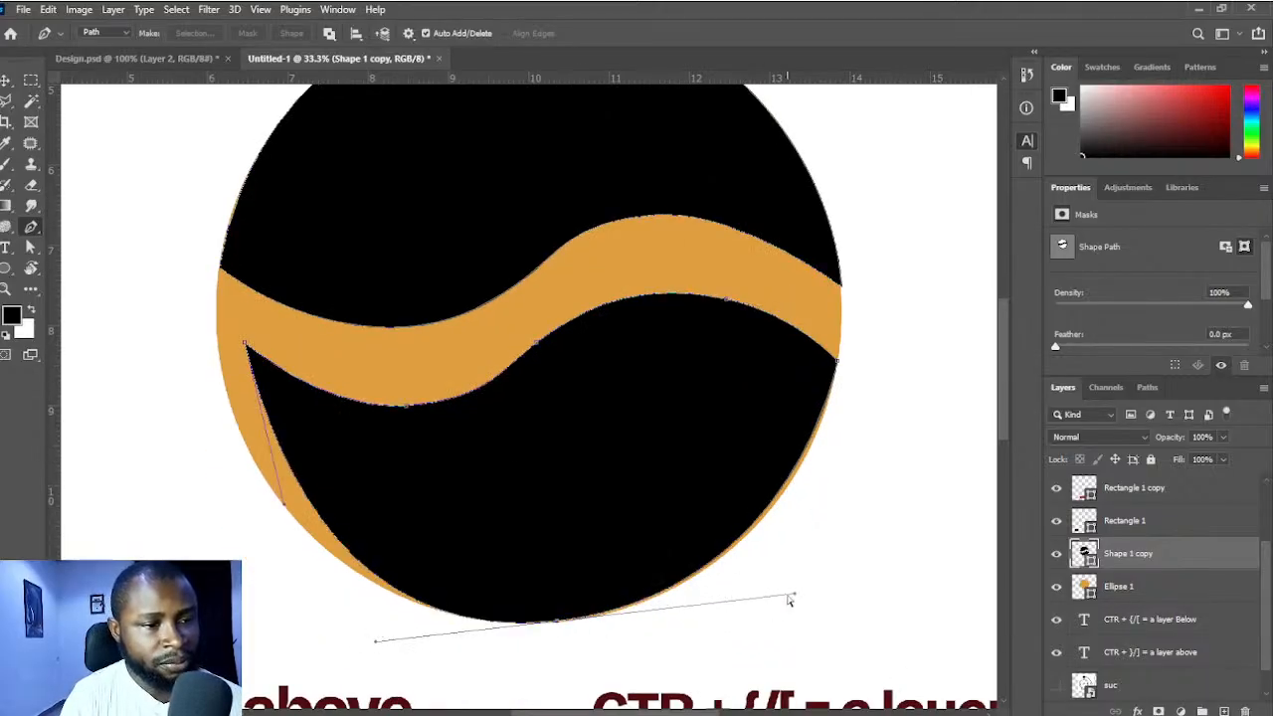
{"action": "left_click_drag", "start_coordinate": [795, 598], "coordinate": [809, 594]}
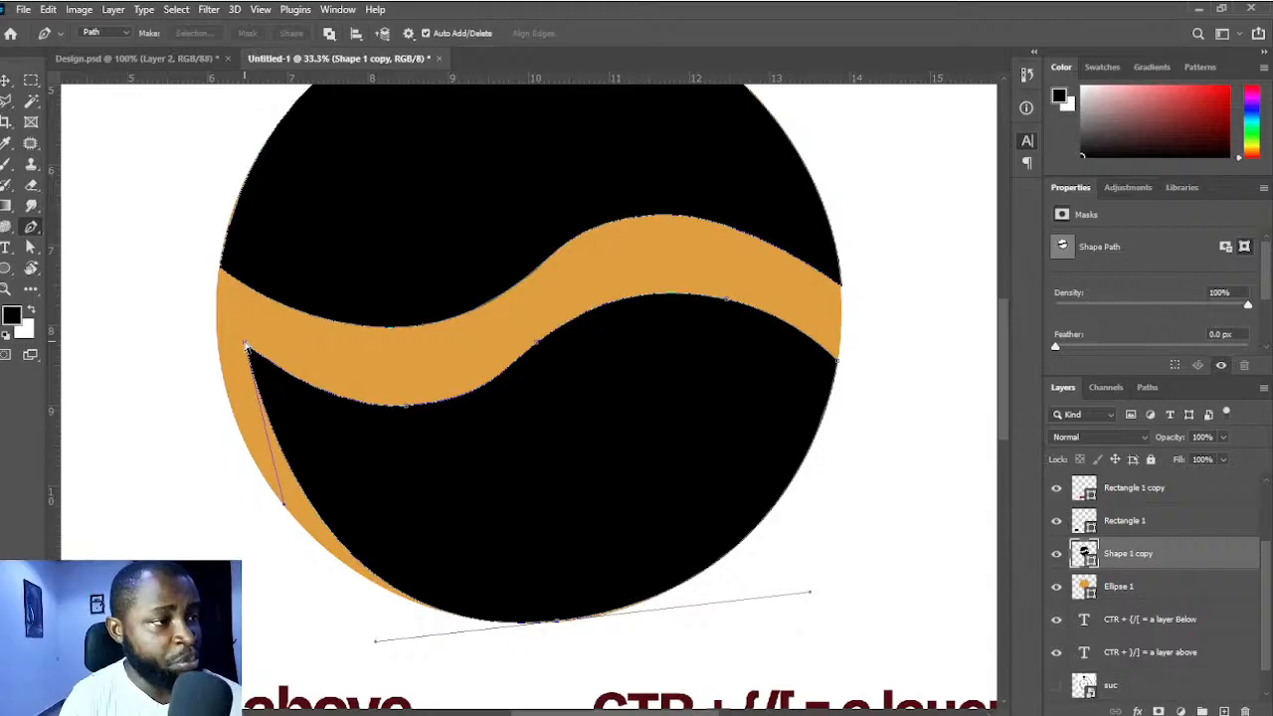
- Move the lower black shape's left corner to the circle's edge and bend its left arc outward to follow the circle
{"action": "left_click_drag", "start_coordinate": [245, 346], "coordinate": [217, 343]}
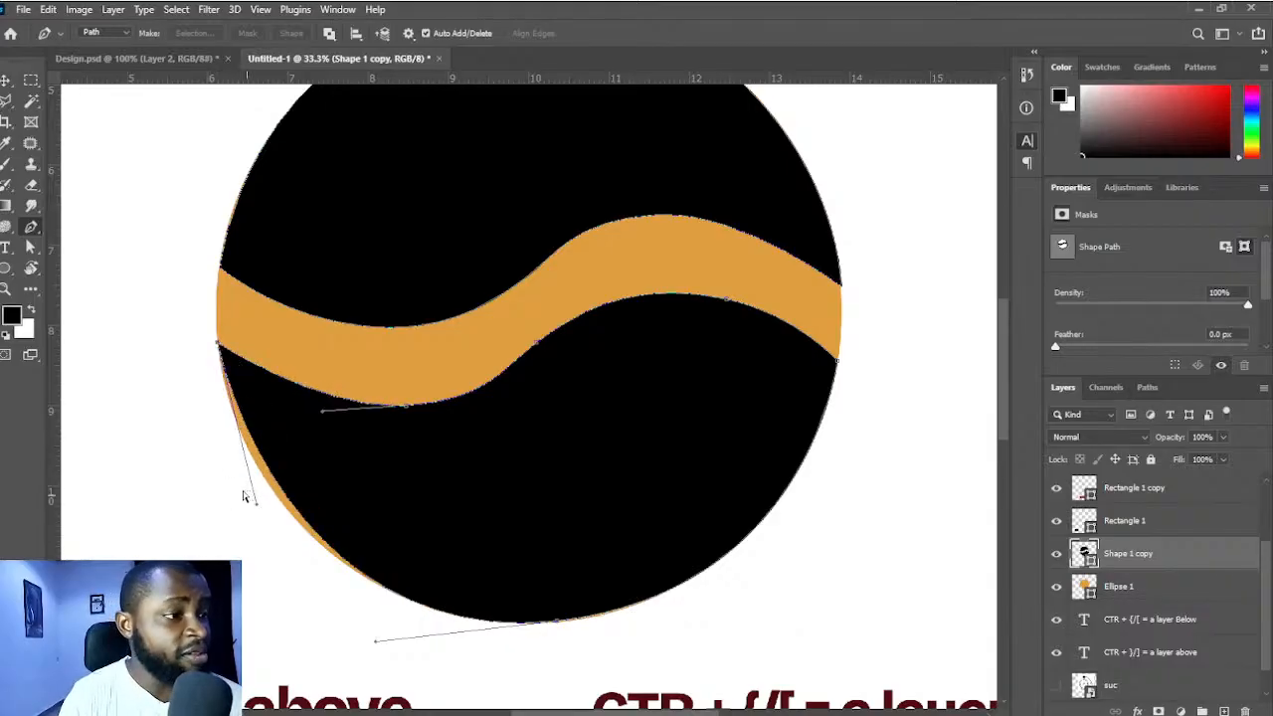
{"action": "left_click_drag", "start_coordinate": [269, 507], "coordinate": [285, 511]}
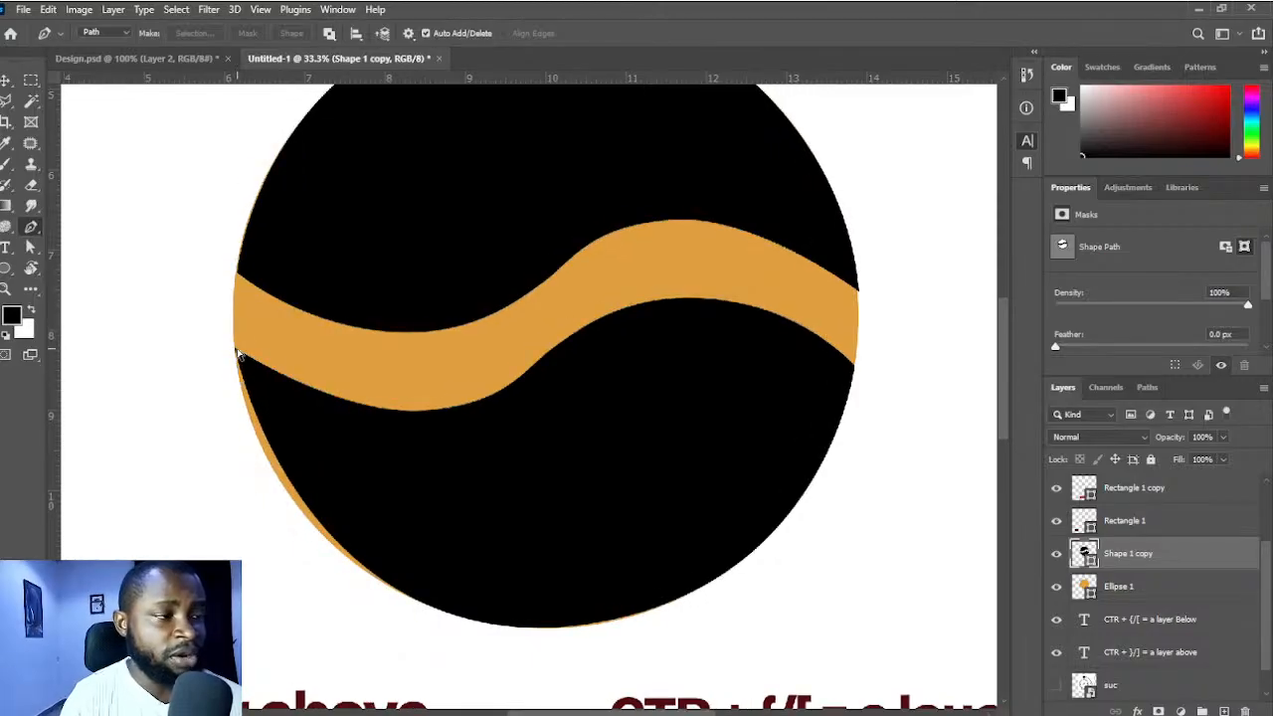
{"action": "left_click", "coordinate": [237, 351], "text": "ctrl"}
{"action": "left_click_drag", "start_coordinate": [286, 517], "coordinate": [264, 510]}
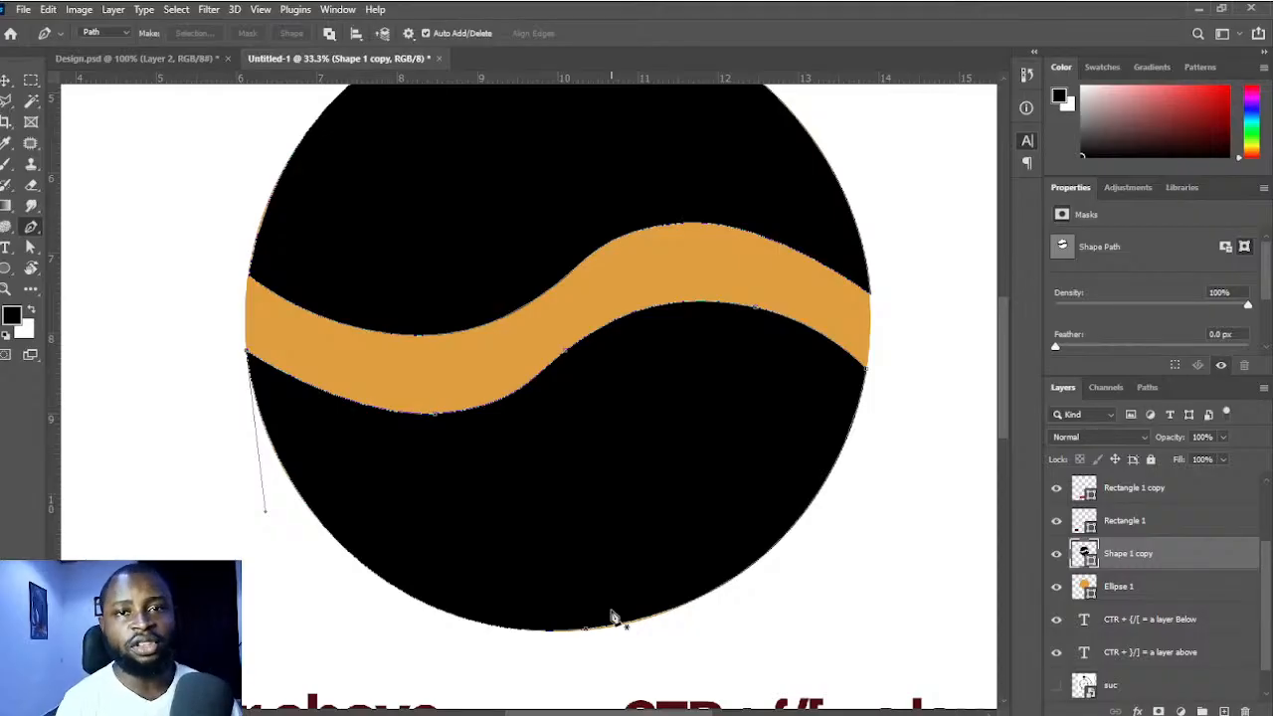
- Check the reshaped emblem as a whole, looking along the black shapes' outer edges and the orange wave between them
{"action": "key", "text": "v"}
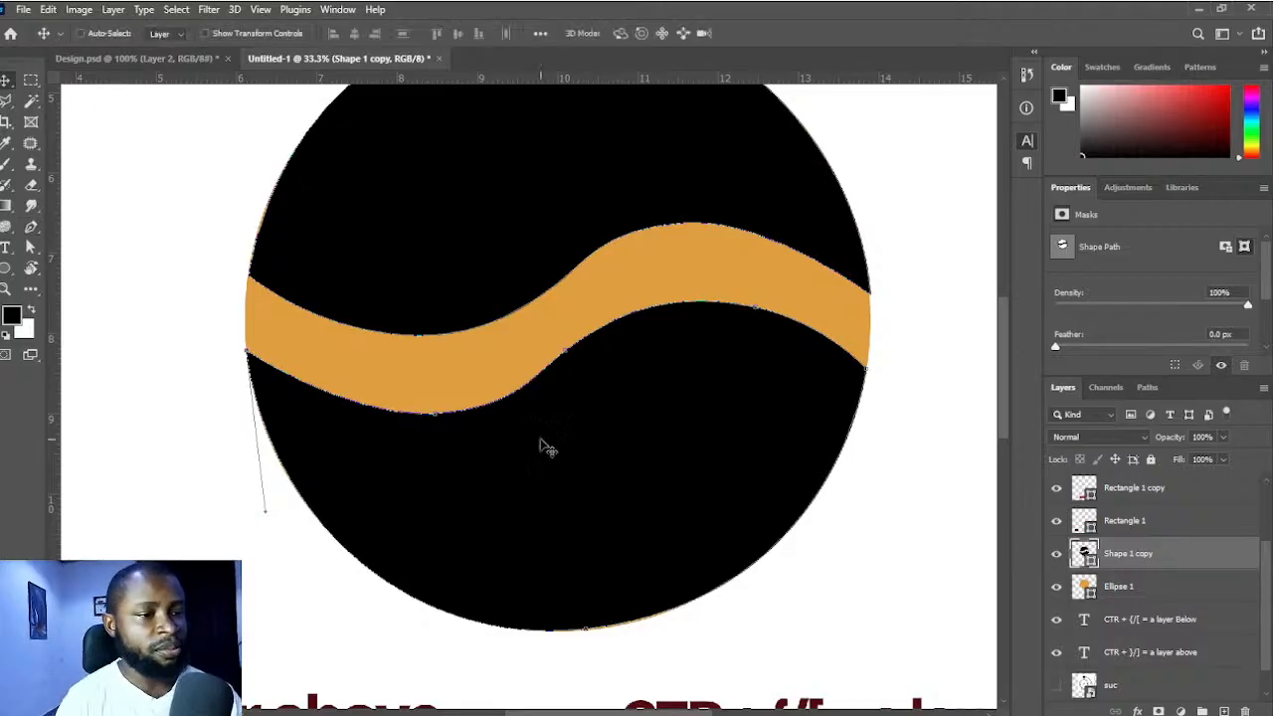
{"action": "scroll", "coordinate": [701, 436], "scroll_direction": "down", "scroll_amount": 3}
{"action": "left_click_drag", "start_coordinate": [749, 312], "coordinate": [585, 365]}
{"action": "left_click_drag", "start_coordinate": [381, 475], "coordinate": [523, 458]}
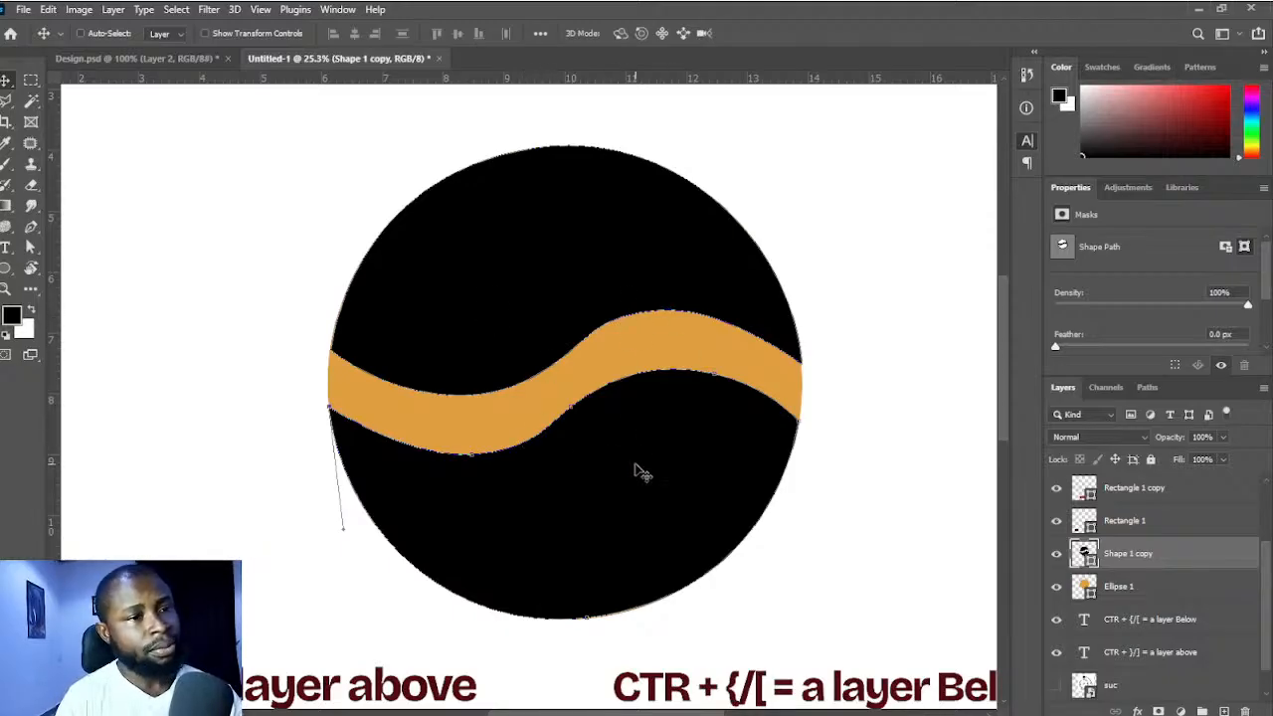
{"action": "scroll", "coordinate": [642, 464], "scroll_direction": "up", "scroll_amount": 2}
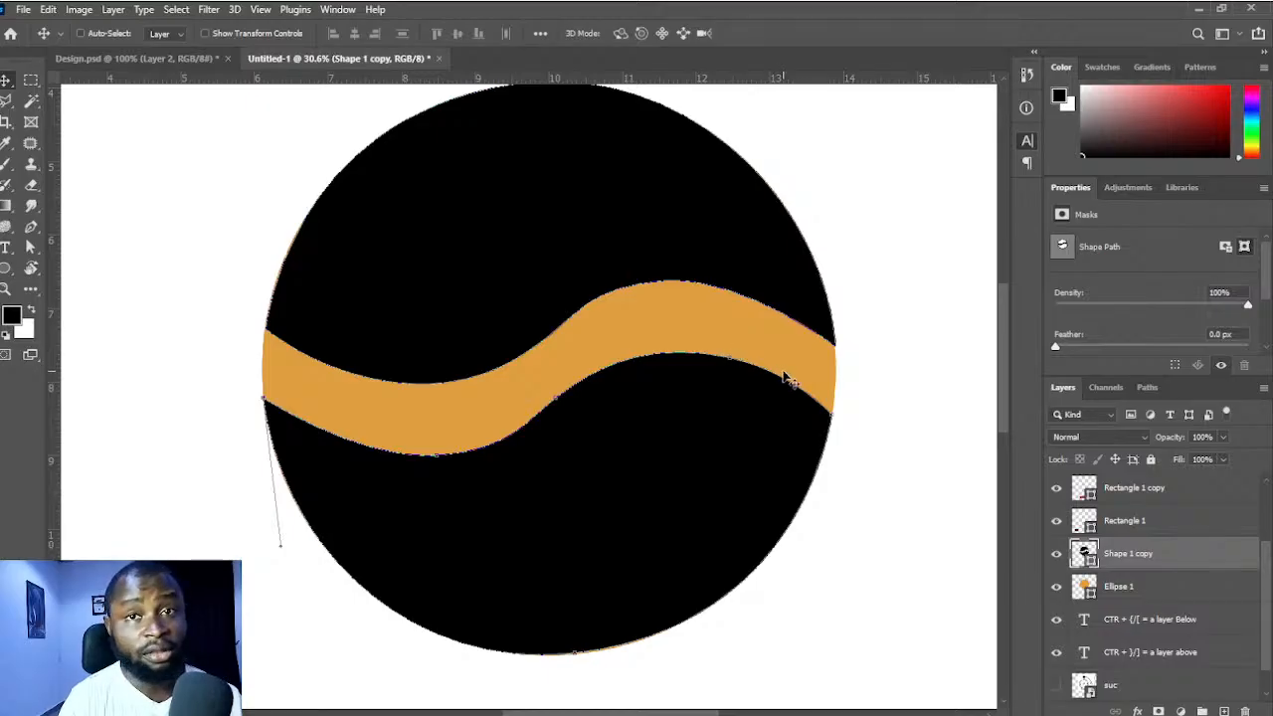
{"action": "scroll", "coordinate": [611, 375], "scroll_direction": "up", "scroll_amount": 3}
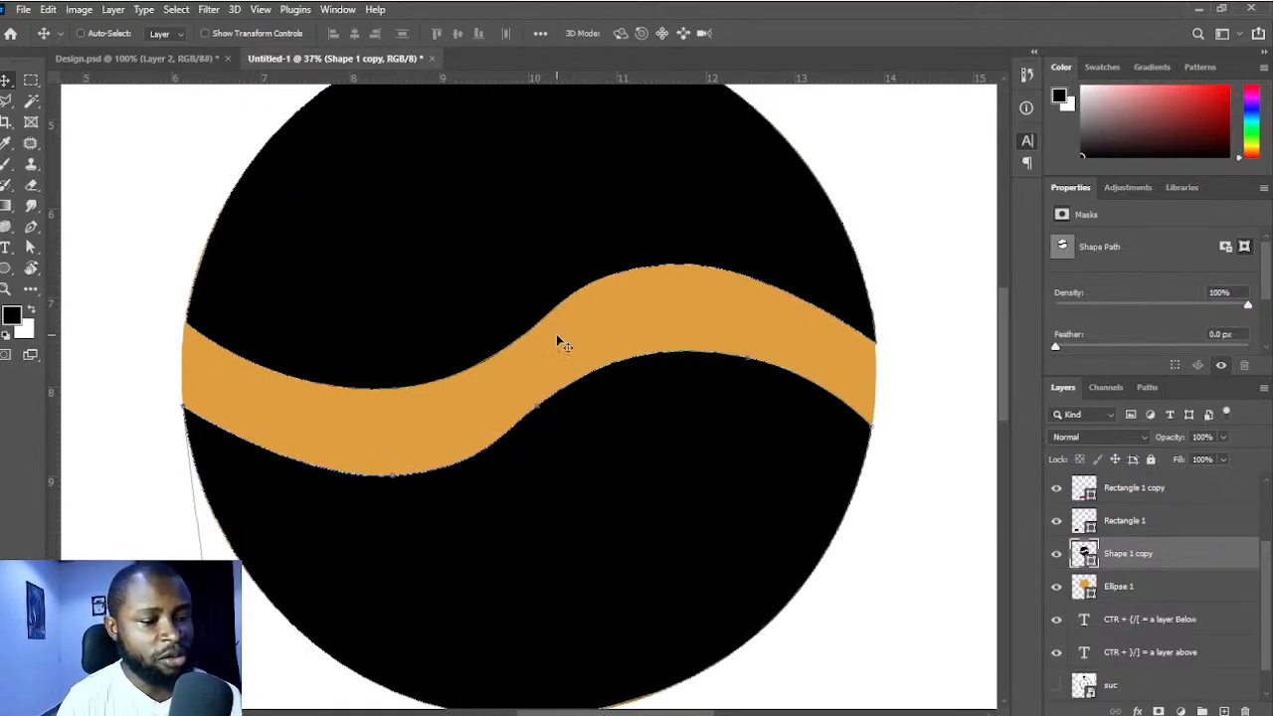
- Smooth the middle bends of the upper and lower black shapes' wave edges by adjusting their central anchors and handles with the Pen tool
{"action": "key", "text": "p"}
{"action": "left_click_drag", "start_coordinate": [519, 336], "coordinate": [496, 368]}
{"action": "left_click", "coordinate": [528, 335], "text": "ctrl"}
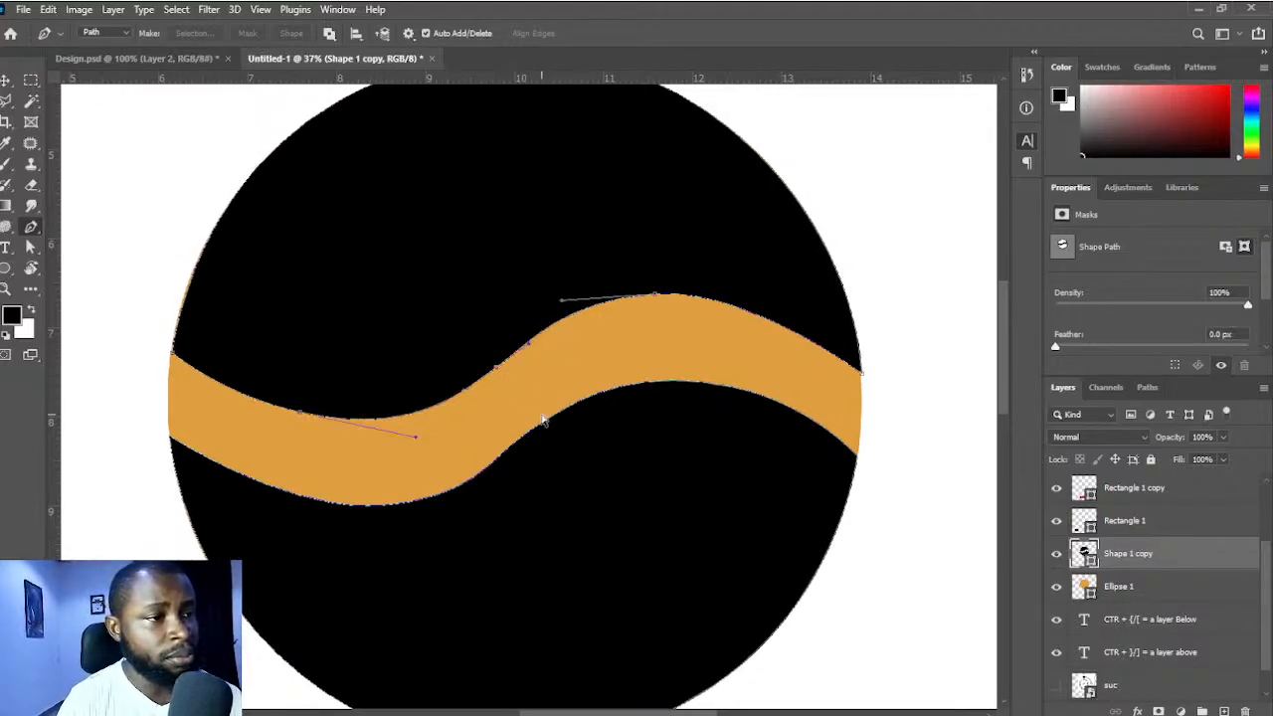
{"action": "left_click", "coordinate": [511, 449], "text": "ctrl"}
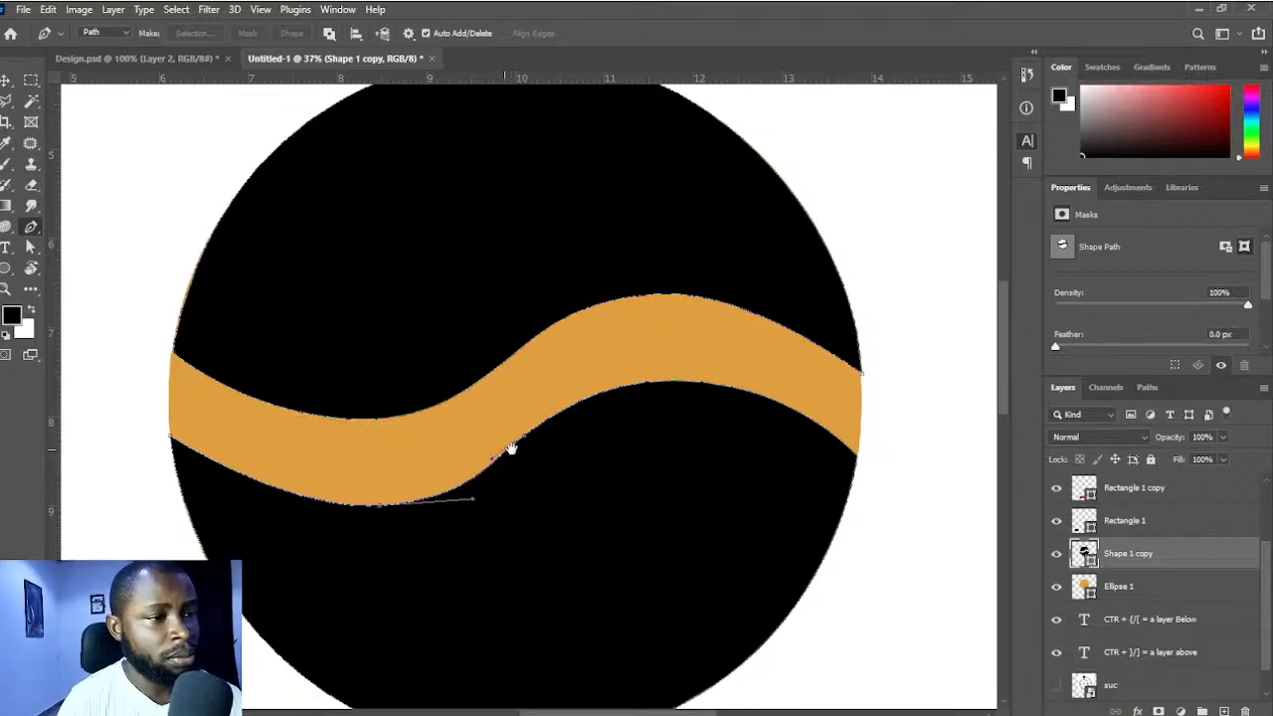
{"action": "left_click_drag", "start_coordinate": [511, 449], "coordinate": [544, 434]}
{"action": "left_click_drag", "start_coordinate": [495, 374], "coordinate": [501, 400]}
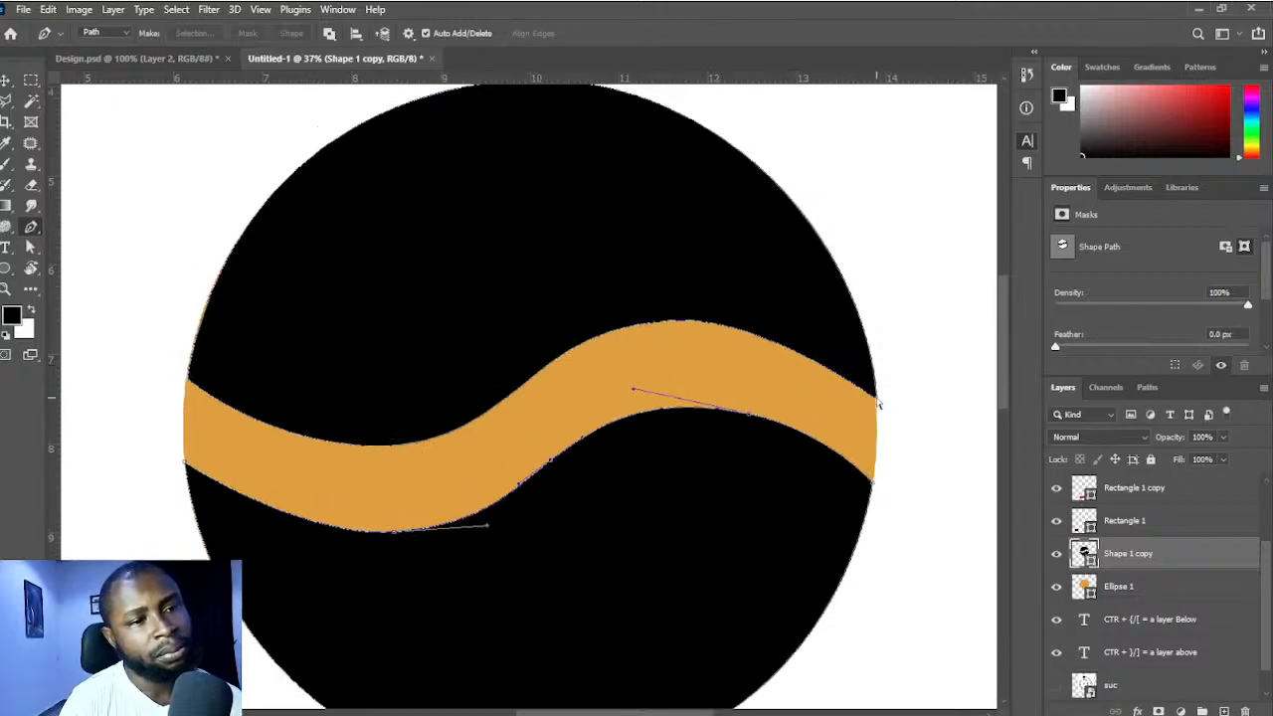
- Fine-tune the upper black shape's right corner and its outer handle so the right arc follows the circle
{"action": "left_click_drag", "start_coordinate": [876, 400], "coordinate": [863, 216]}
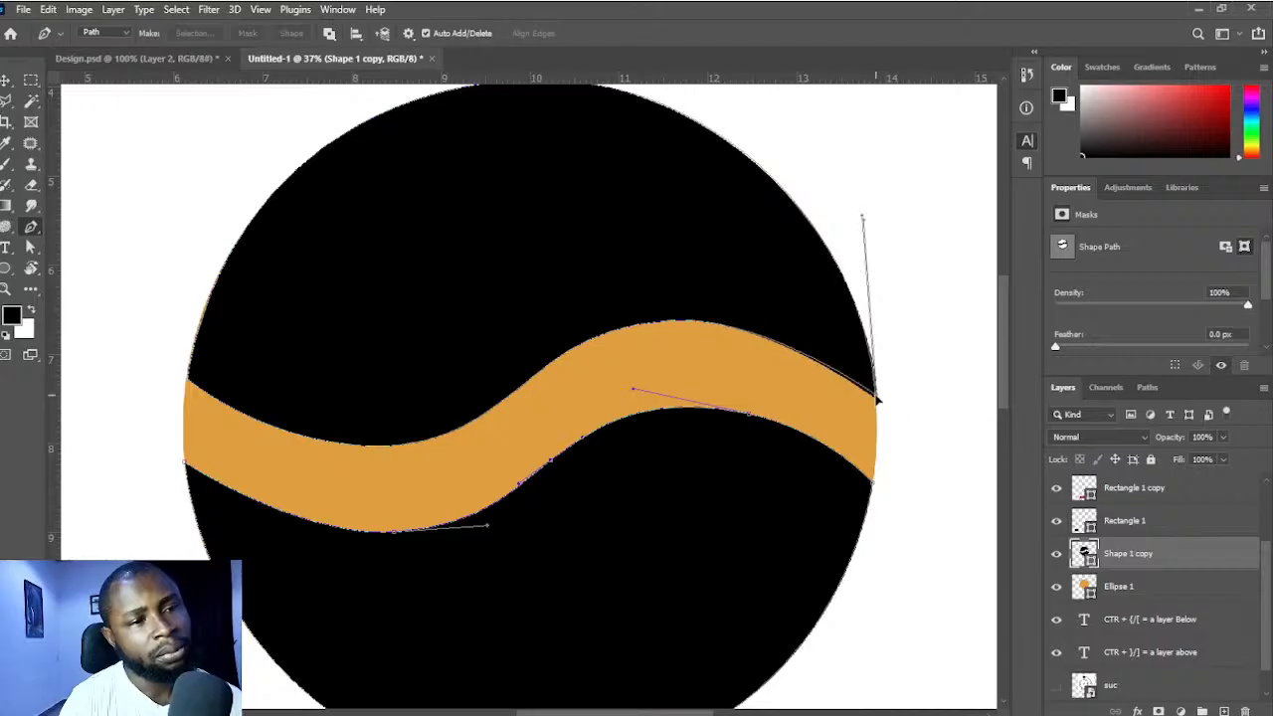
{"action": "left_click", "coordinate": [878, 398], "text": "ctrl"}
{"action": "left_click_drag", "start_coordinate": [844, 386], "coordinate": [779, 453]}
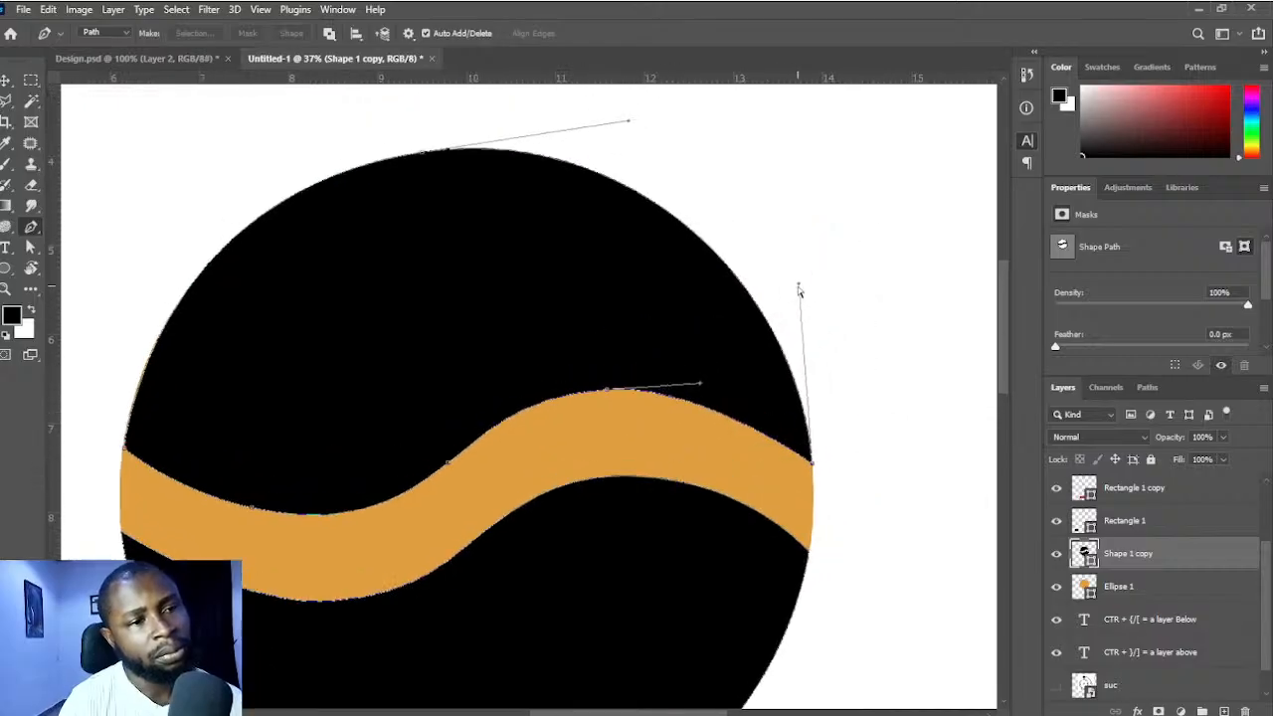
{"action": "left_click_drag", "start_coordinate": [799, 286], "coordinate": [799, 294]}
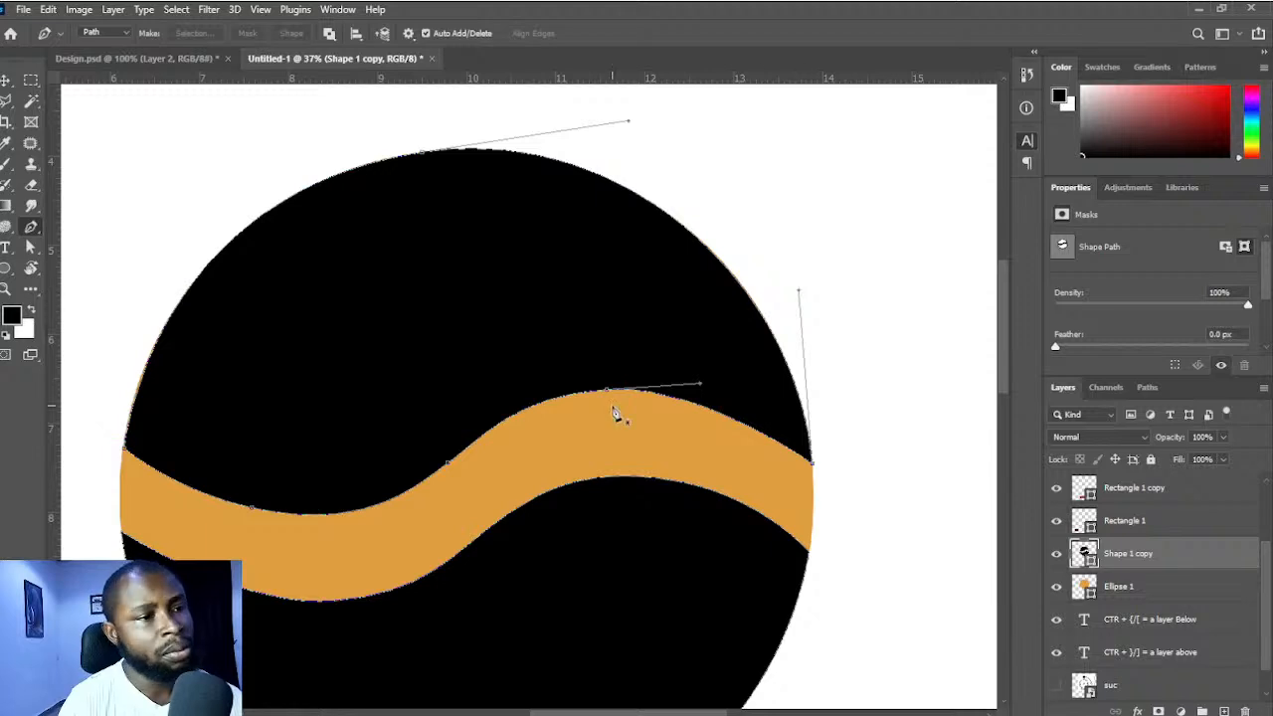
{"action": "scroll", "coordinate": [653, 463], "scroll_direction": "down", "scroll_amount": 2}
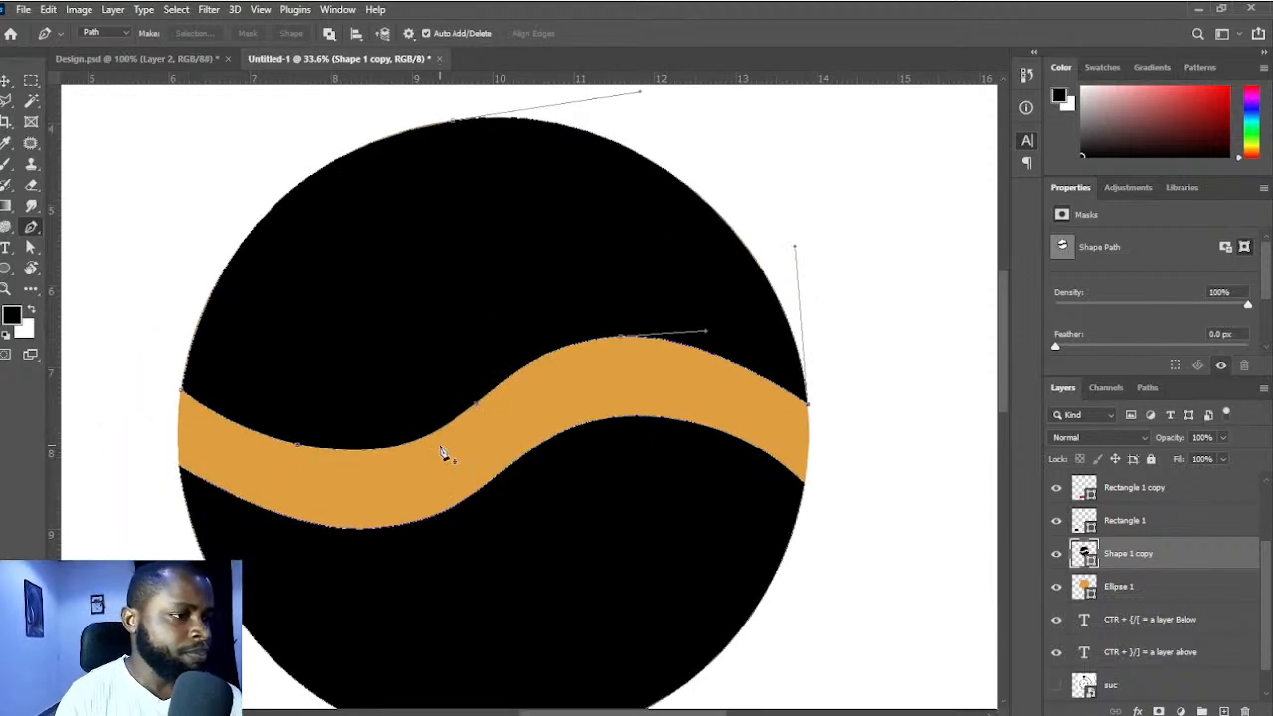
{"action": "scroll", "coordinate": [611, 441], "scroll_direction": "down", "scroll_amount": 3}
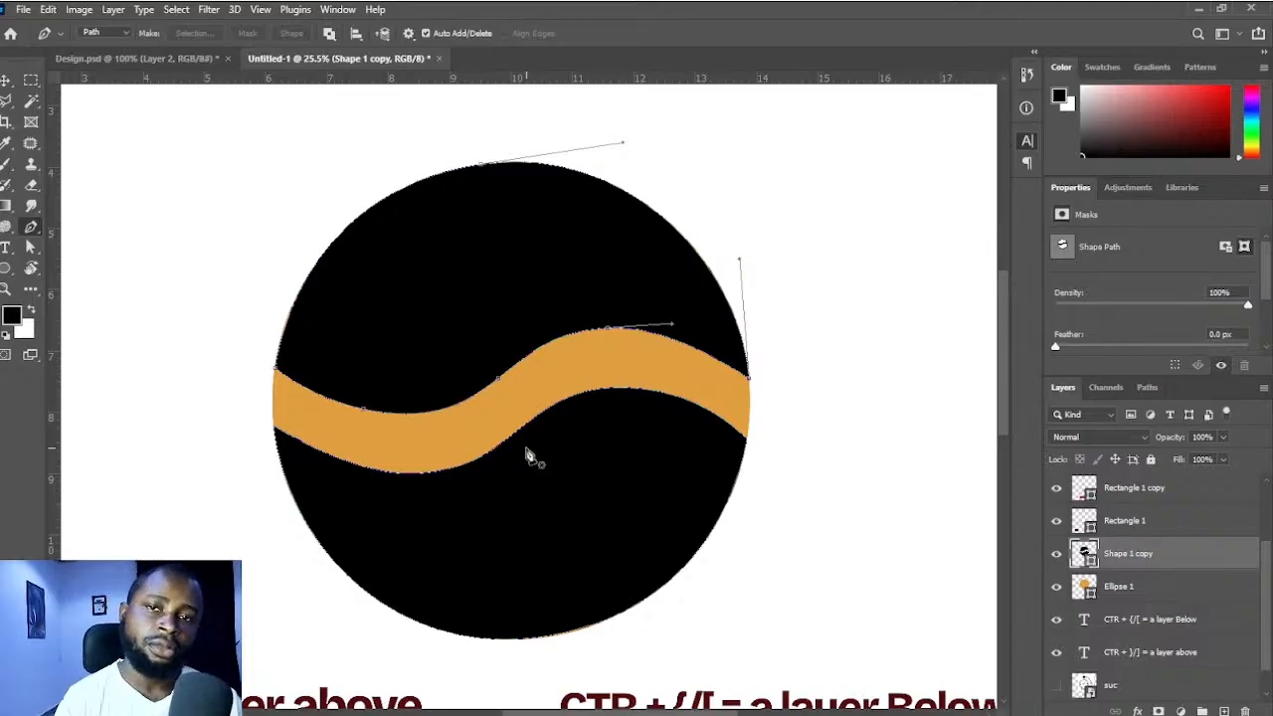
- Delete the orange Ellipse 1 layer behind the black wave shapes
{"action": "key", "text": "v"}
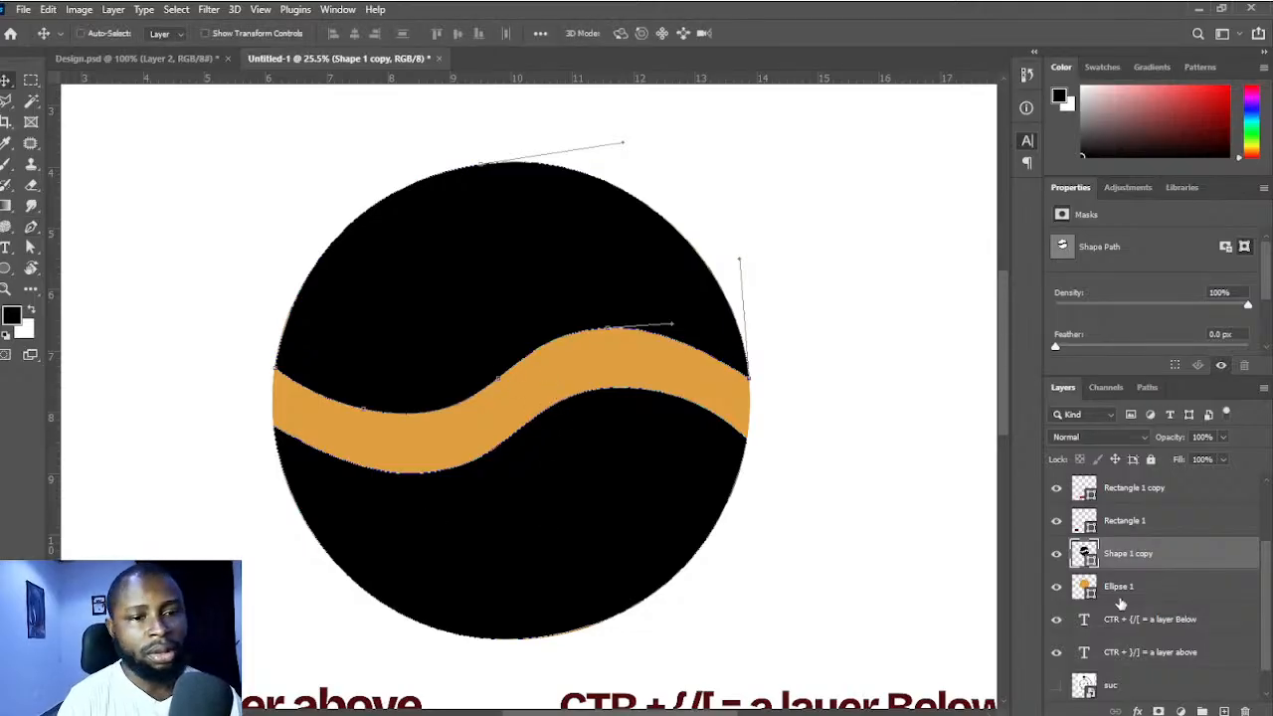
{"action": "left_click", "coordinate": [1157, 594]}
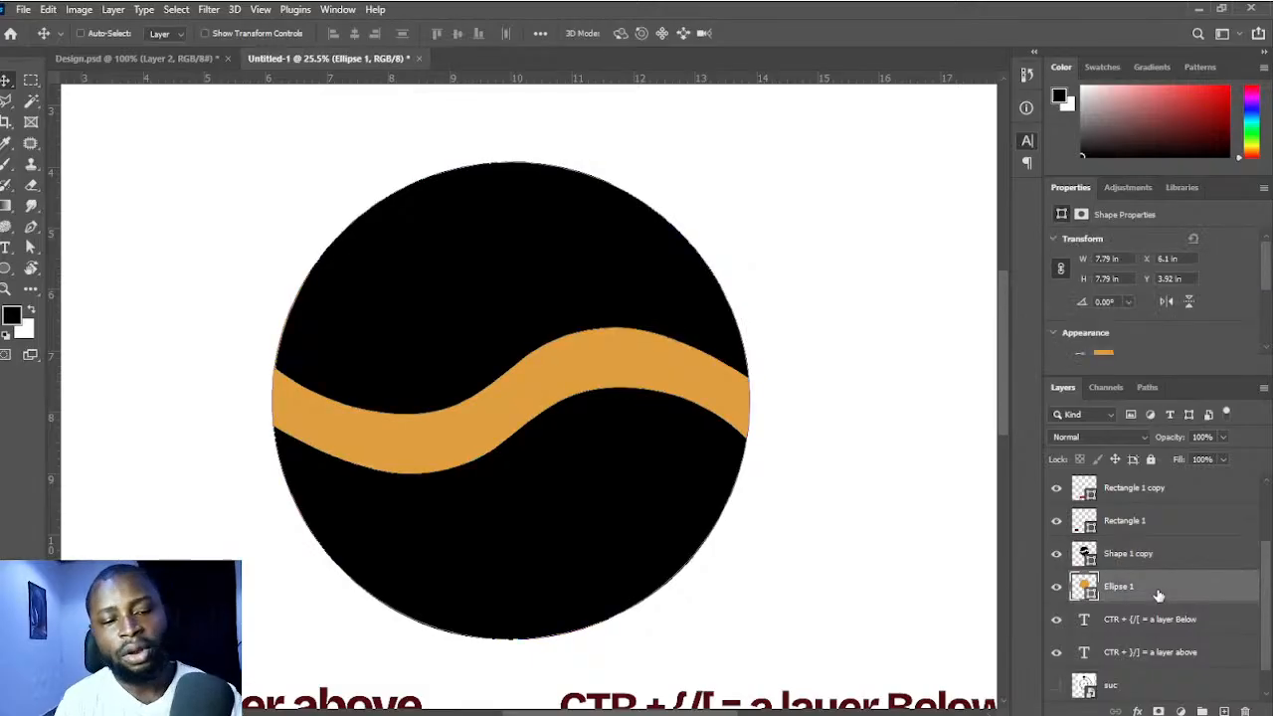
{"action": "key", "text": "Delete"}
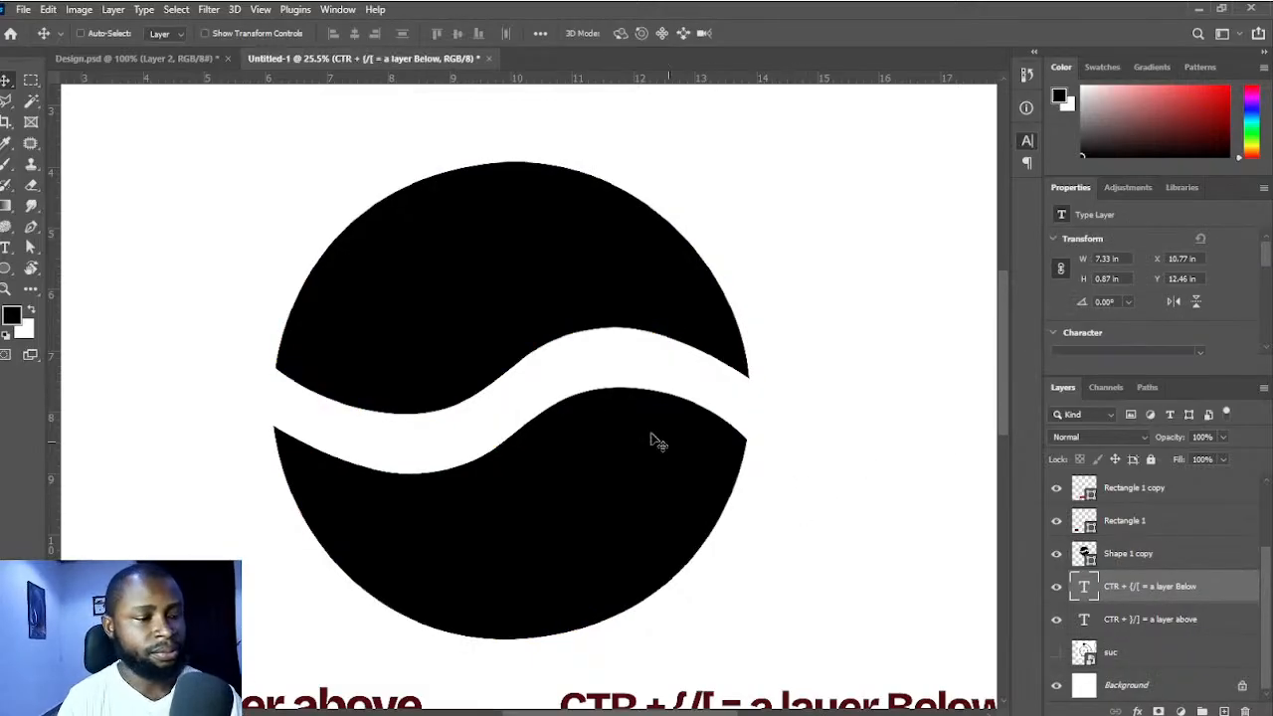
- Try rotating the black emblem on the Shape 1 copy layer to -60° with Free Transform
{"action": "left_click", "coordinate": [603, 497]}
{"action": "key", "text": "ctrl+t"}
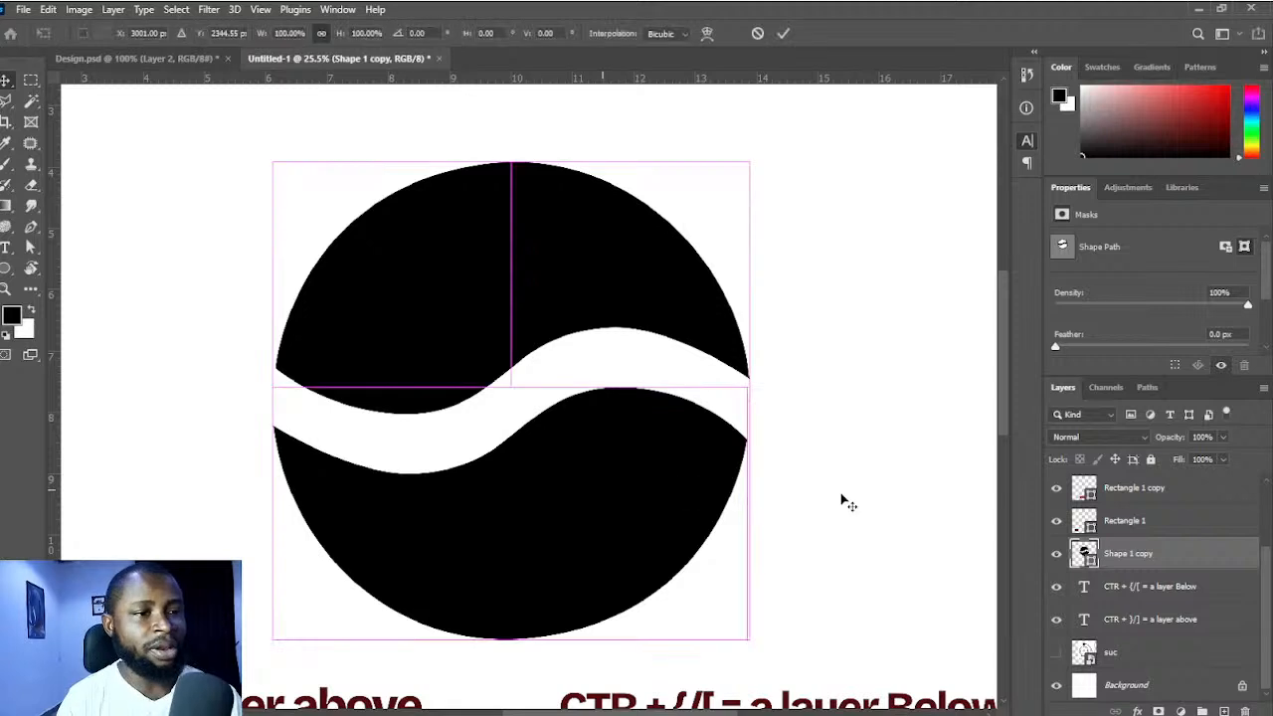
{"action": "left_click_drag", "start_coordinate": [839, 511], "coordinate": [673, 255]}
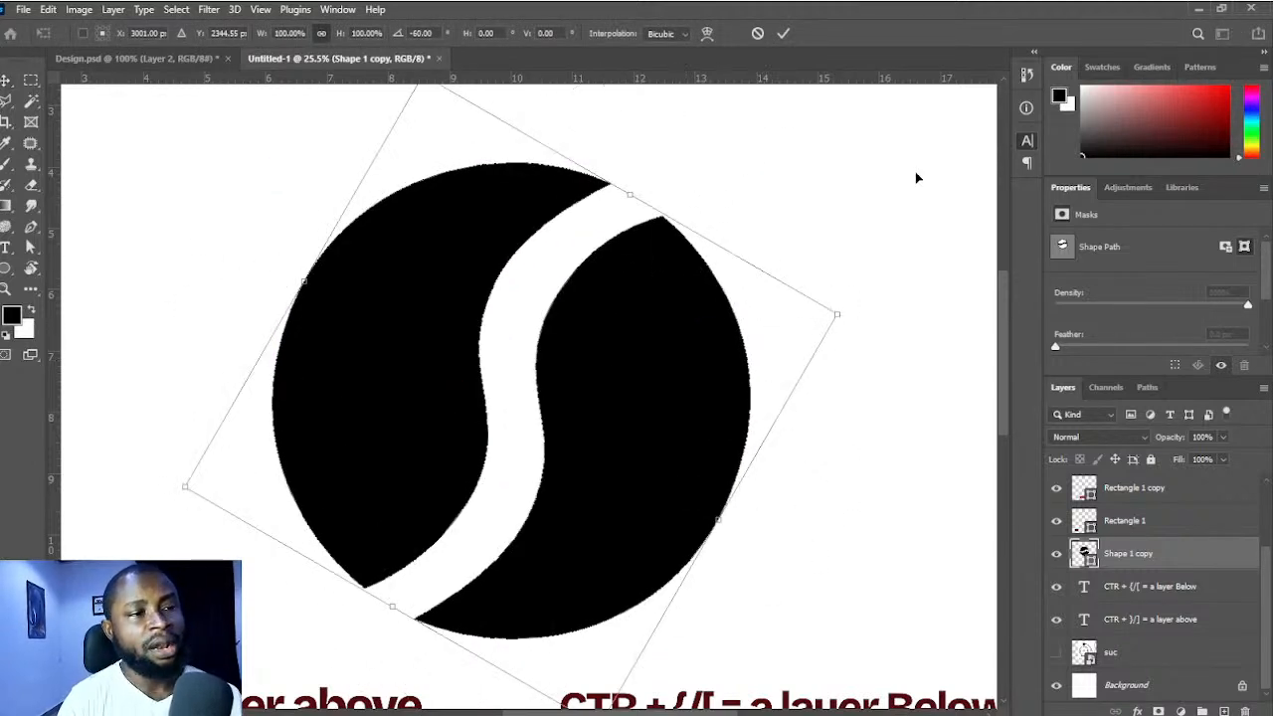
{"action": "left_click", "coordinate": [757, 33]}
{"action": "key", "text": "ctrl+minus"}
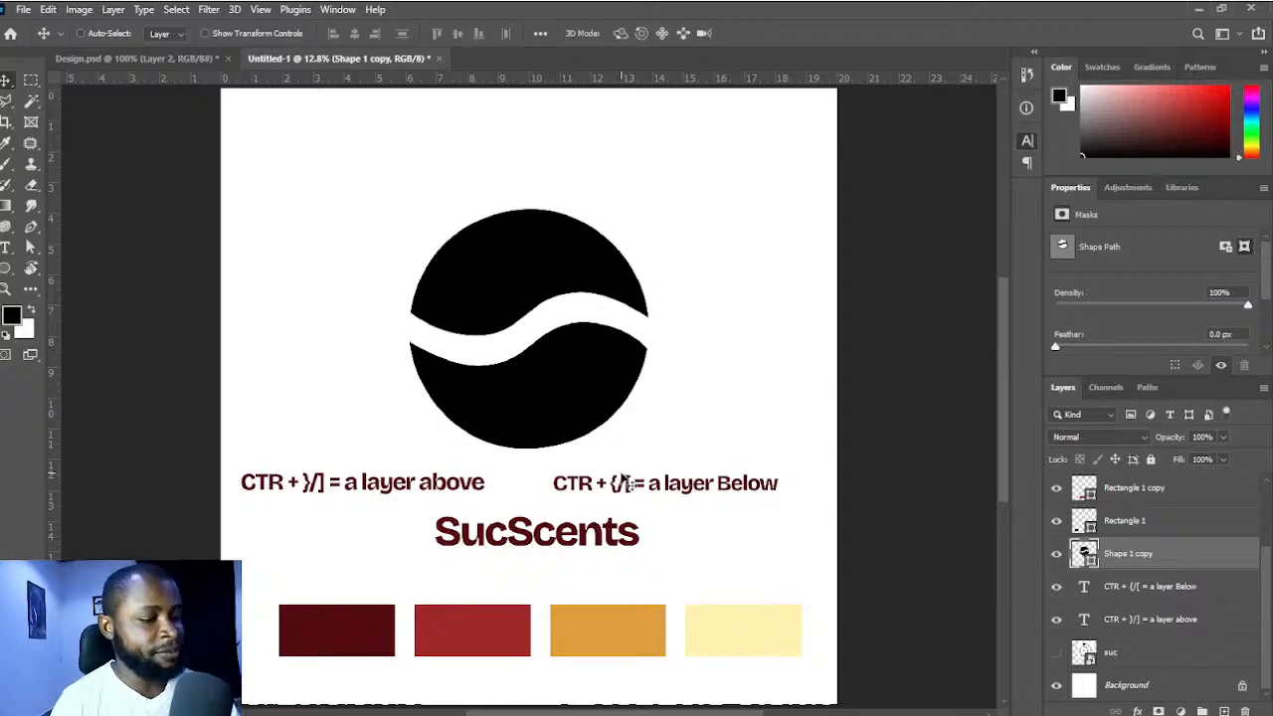
- Try rotating the emblem to -26.66° and to 41.55° with Free Transform, undoing each rotation
{"action": "key", "text": "ctrl+t"}
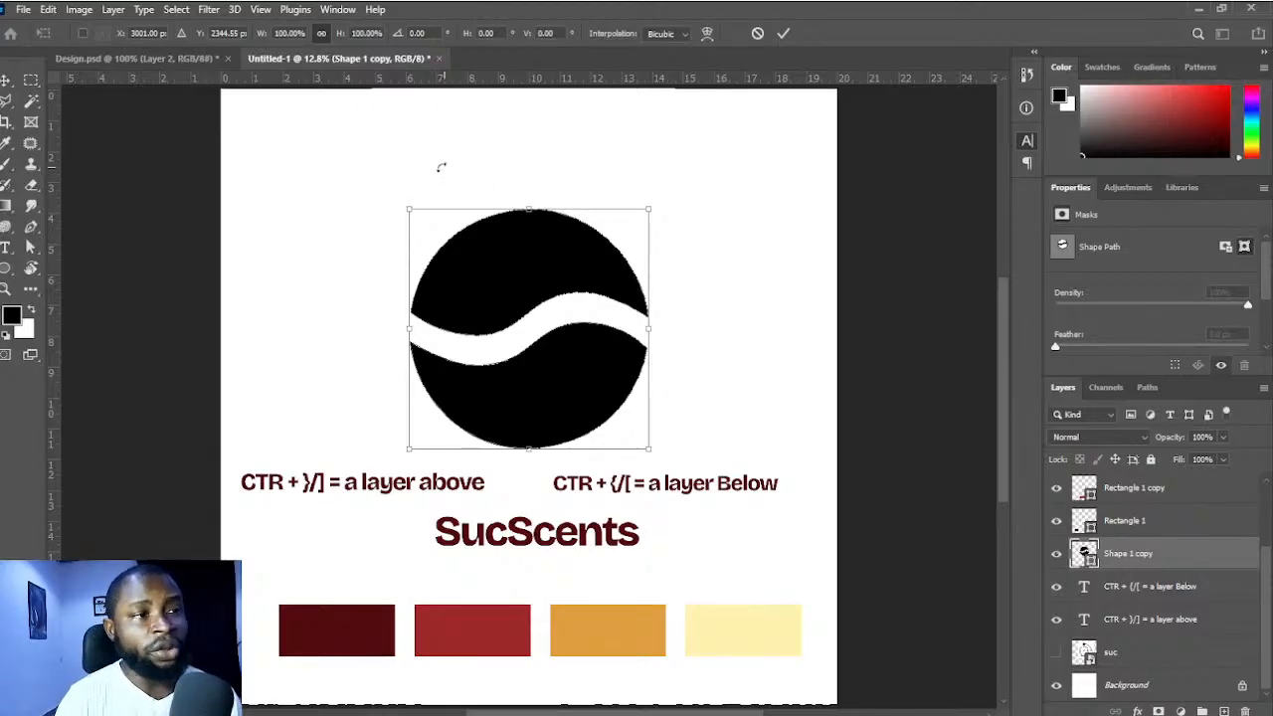
{"action": "left_click_drag", "start_coordinate": [440, 170], "coordinate": [389, 213]}
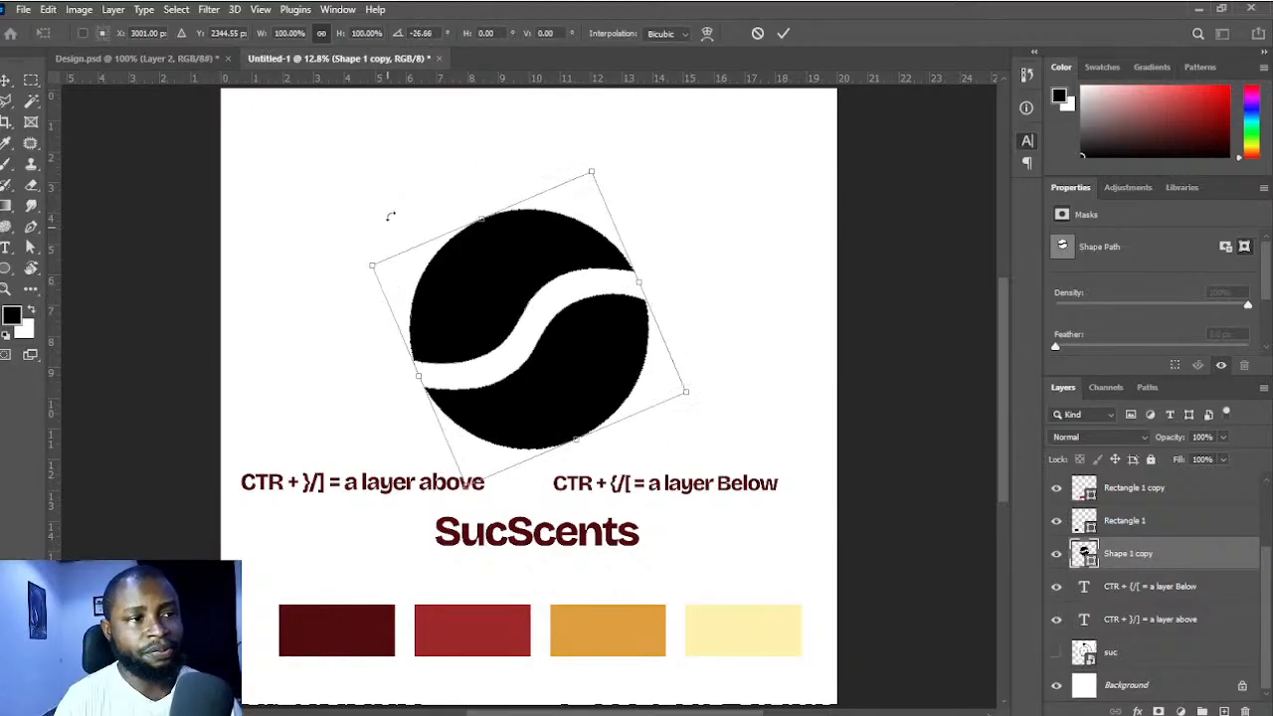
{"action": "key", "text": "ctrl+z"}
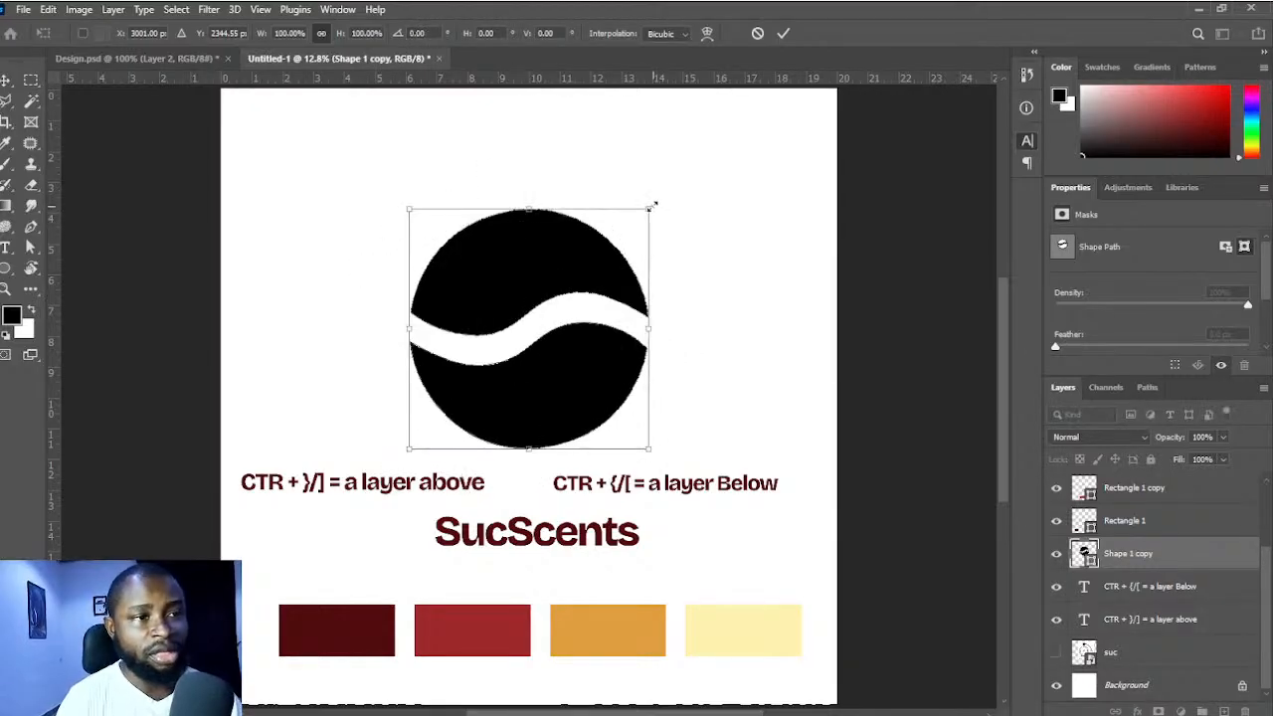
{"action": "left_click_drag", "start_coordinate": [652, 206], "coordinate": [696, 319]}
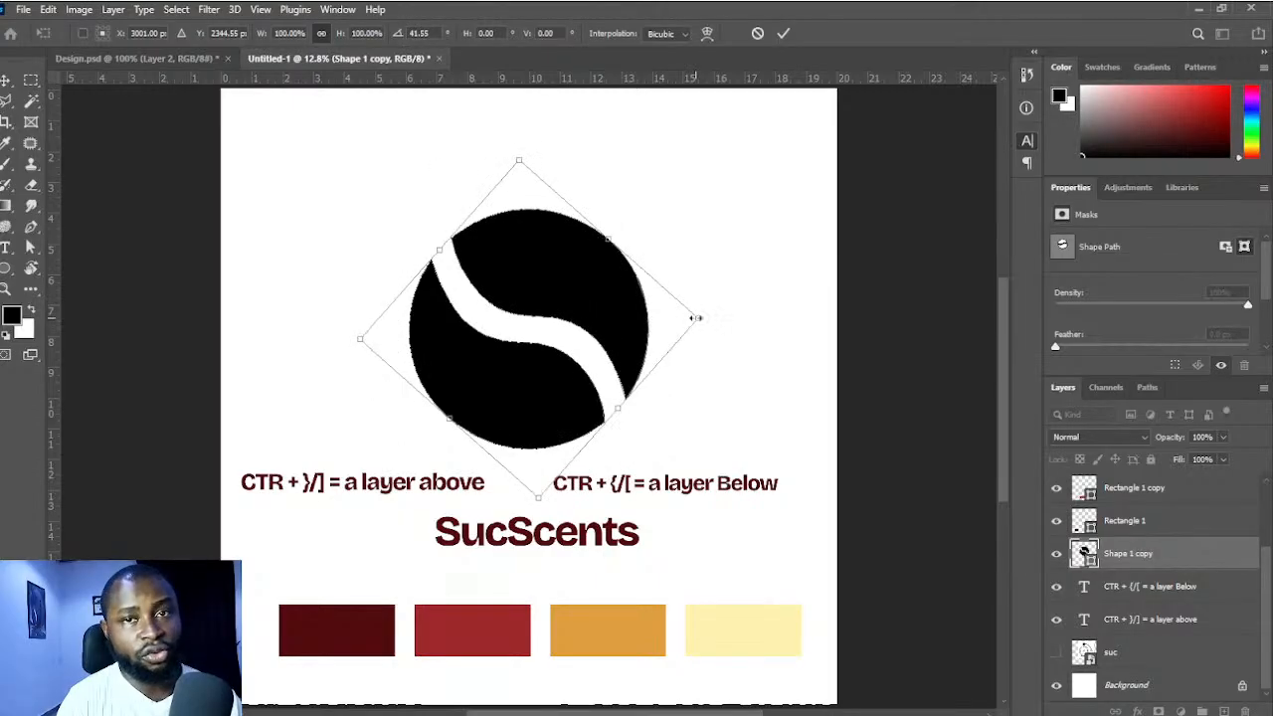
{"action": "key", "text": "ctrl+z"}
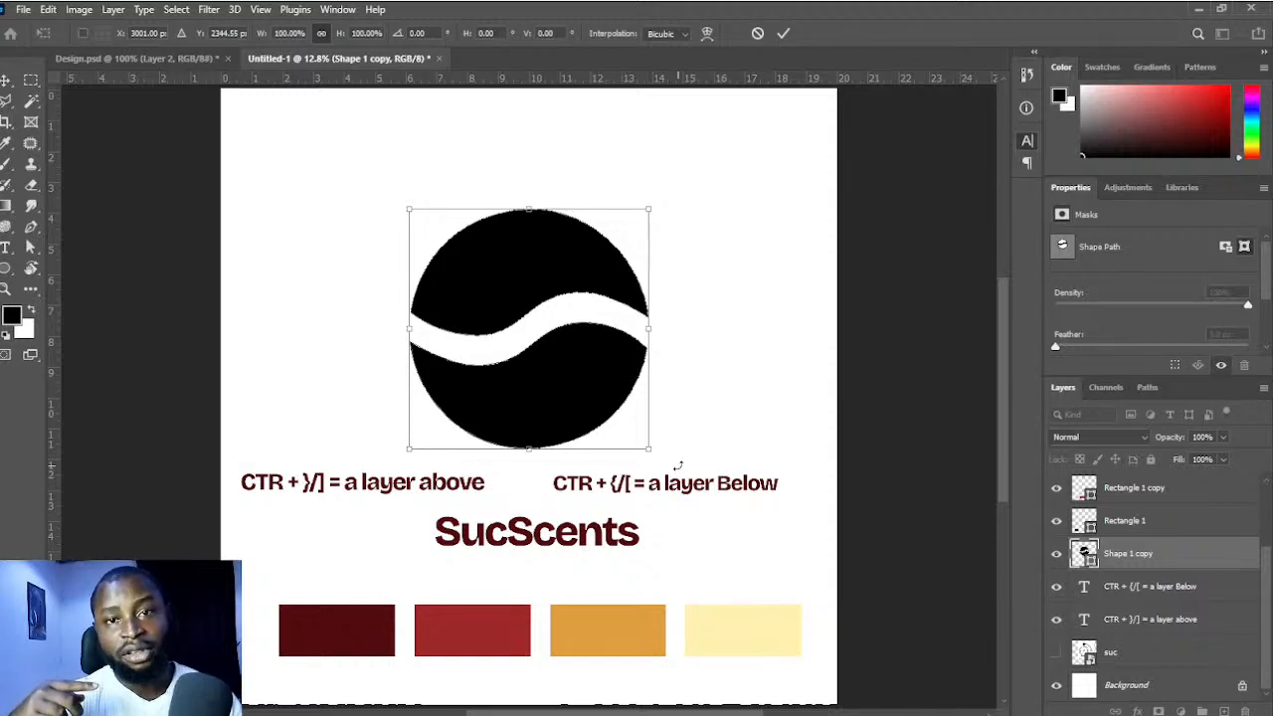
- Rotate the black circle with the wavy gap to -120° and apply the transform
{"action": "left_click_drag", "start_coordinate": [691, 423], "coordinate": [599, 181]}
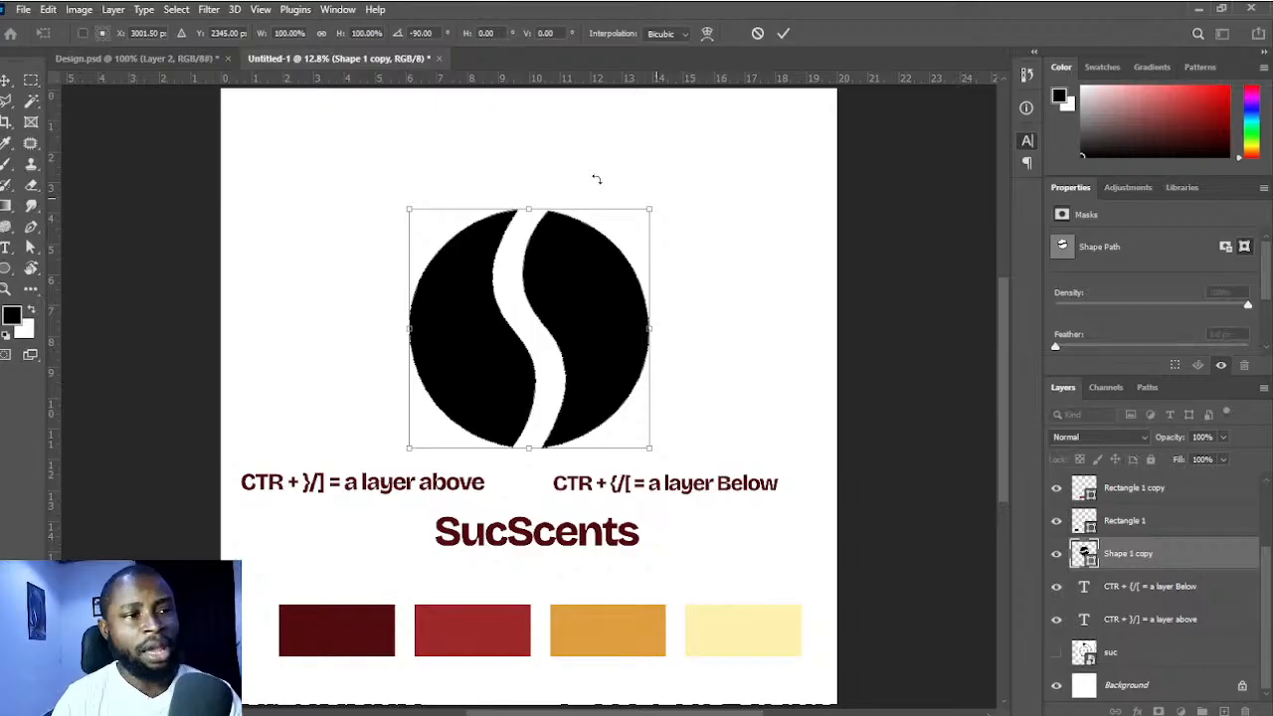
{"action": "left_click_drag", "start_coordinate": [638, 185], "coordinate": [779, 366]}
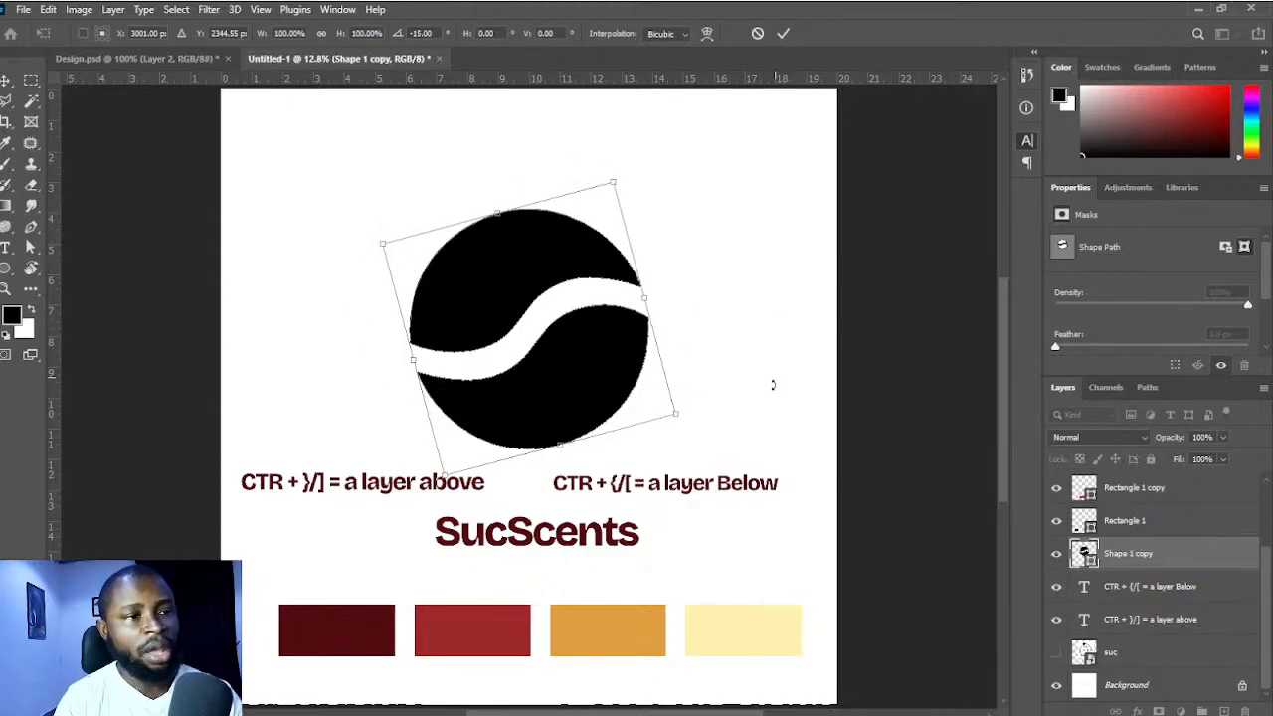
{"action": "left_click_drag", "start_coordinate": [752, 418], "coordinate": [517, 155]}
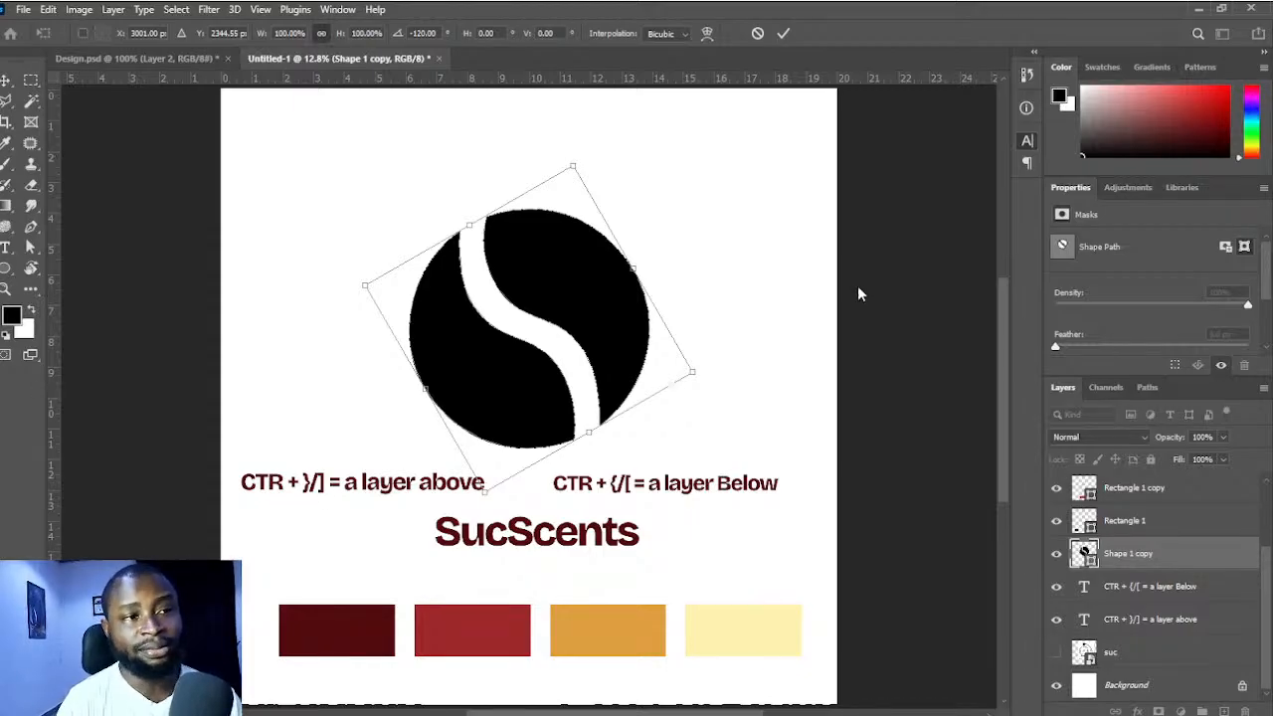
{"action": "left_click", "coordinate": [785, 34]}
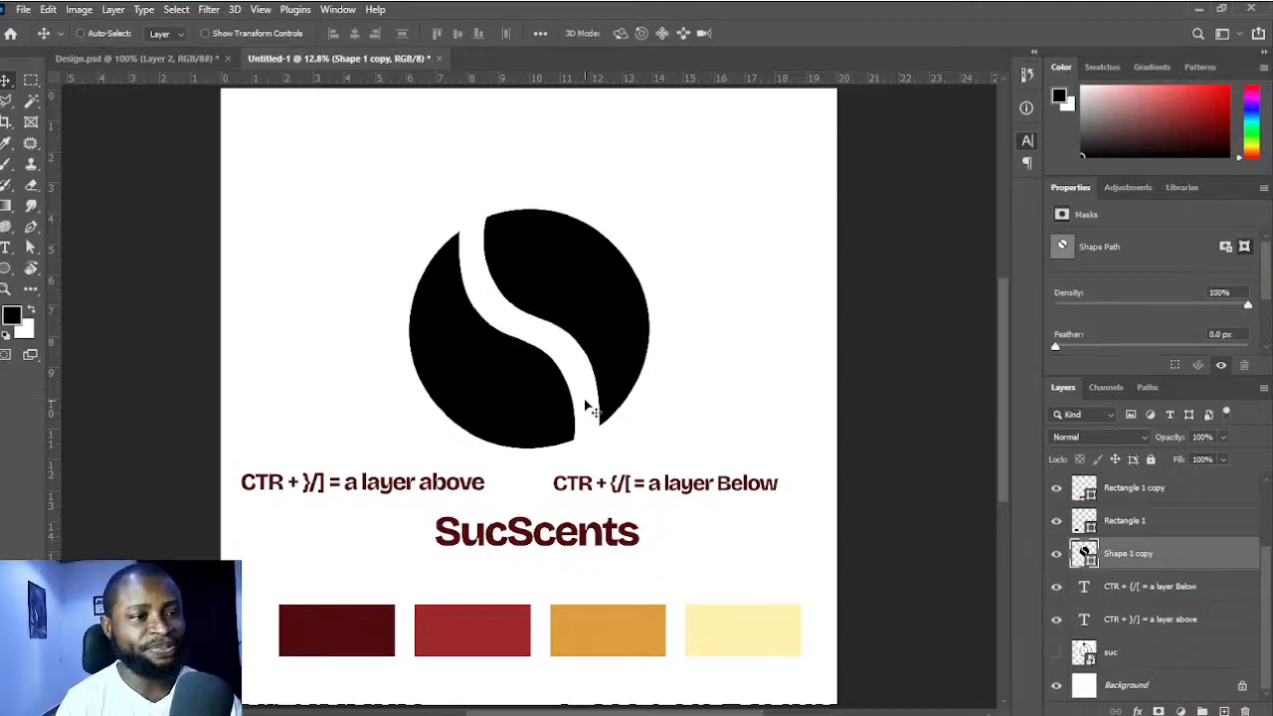
- Show the suc perfume bottle outline, align its round body behind the black circle and shift both lower together
{"action": "left_click", "coordinate": [1132, 655]}
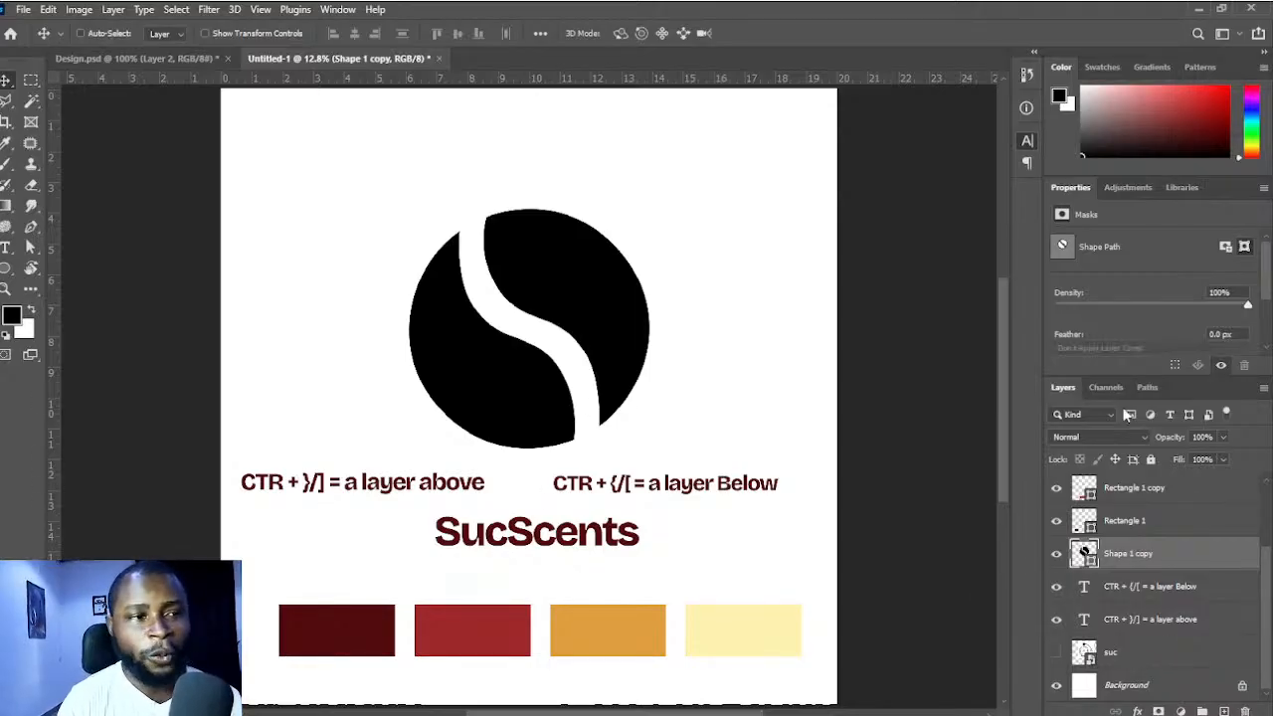
{"action": "left_click", "coordinate": [1057, 654]}
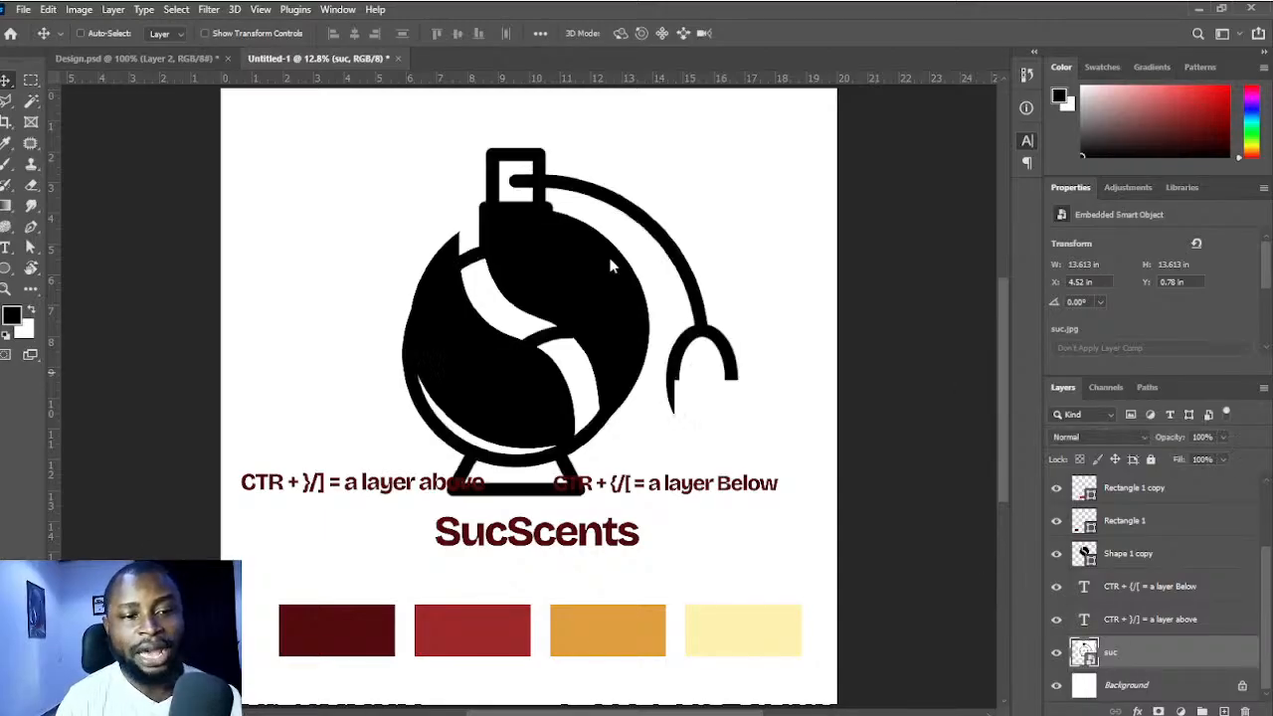
{"action": "left_click_drag", "start_coordinate": [534, 484], "coordinate": [686, 403]}
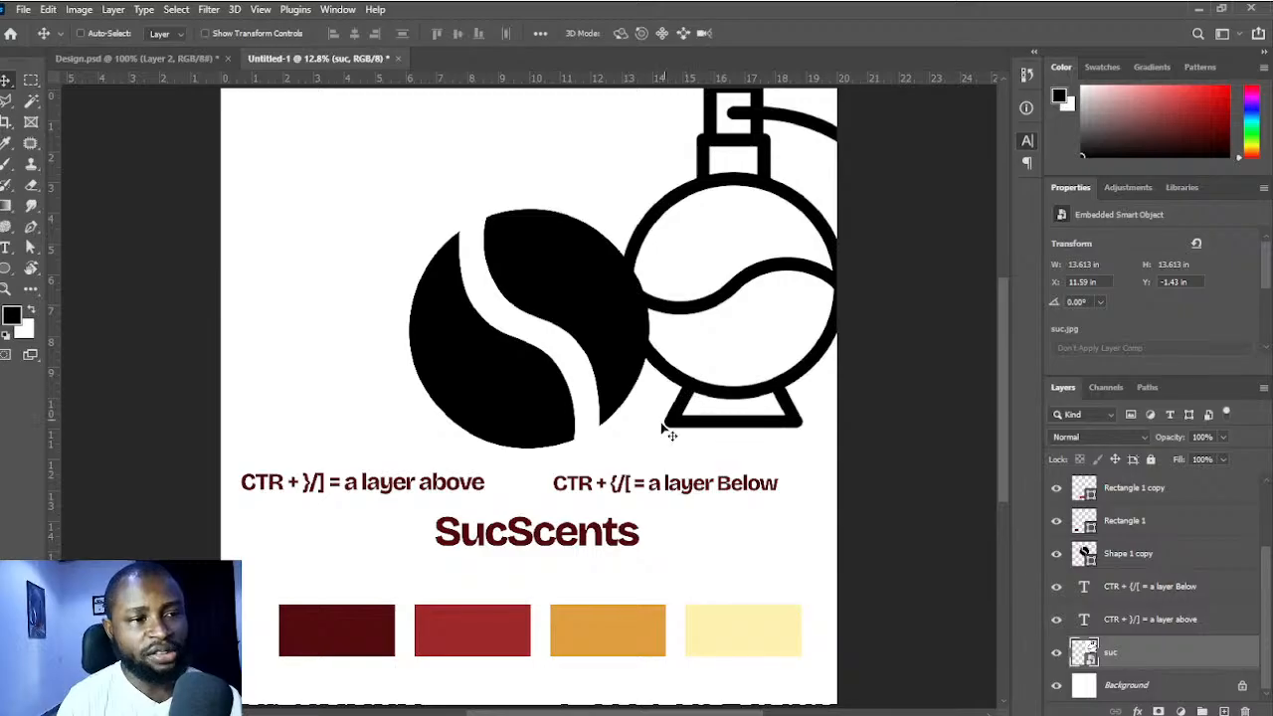
{"action": "left_click_drag", "start_coordinate": [741, 303], "coordinate": [723, 434]}
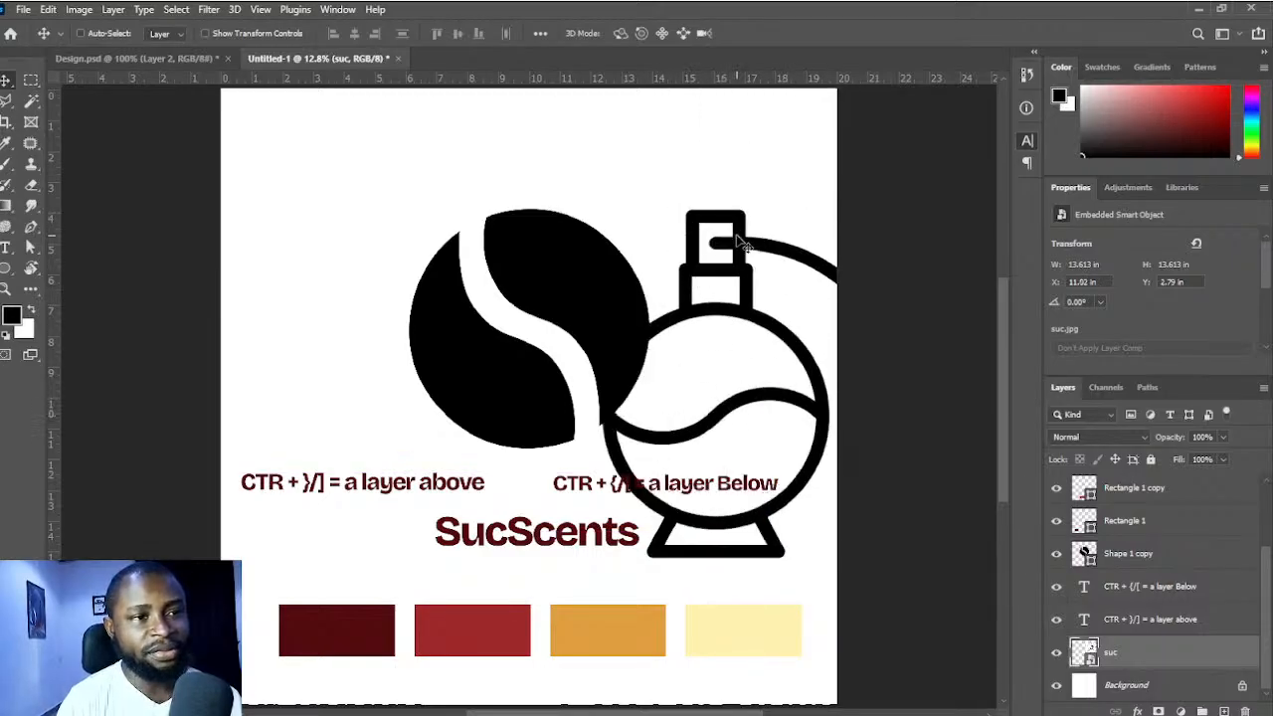
{"action": "left_click_drag", "start_coordinate": [753, 314], "coordinate": [546, 287]}
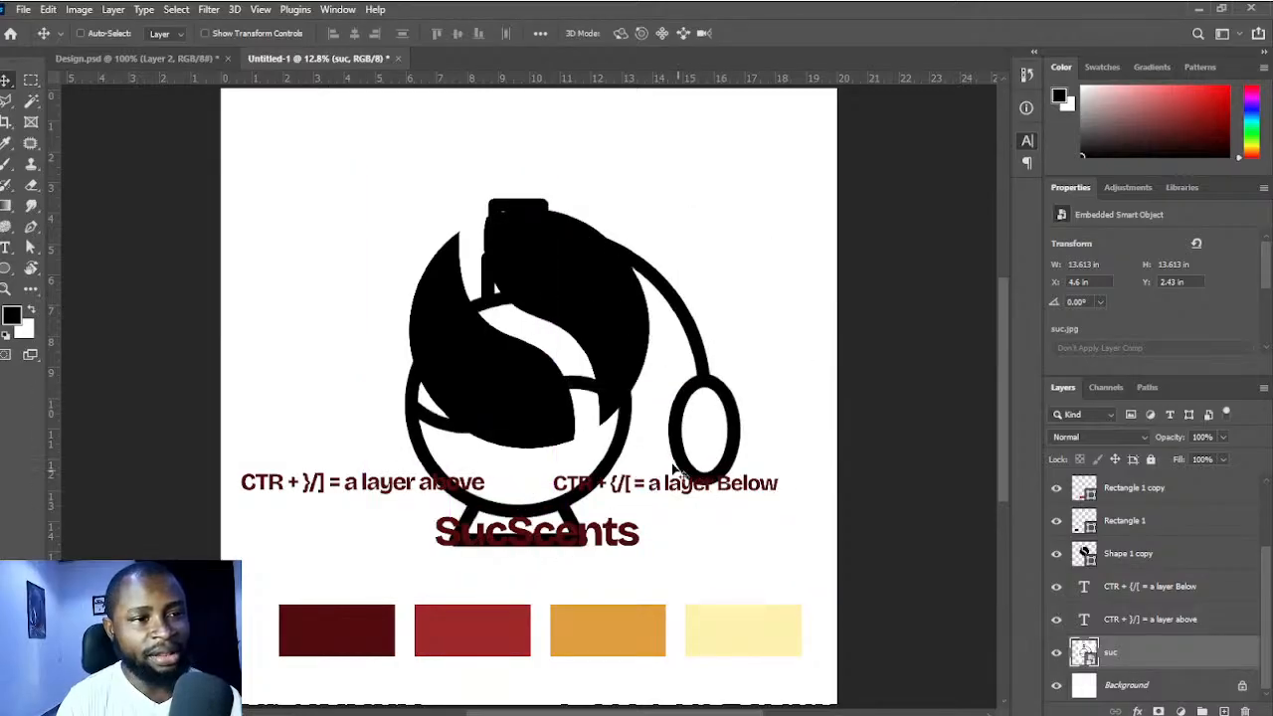
{"action": "left_click_drag", "start_coordinate": [597, 460], "coordinate": [606, 397]}
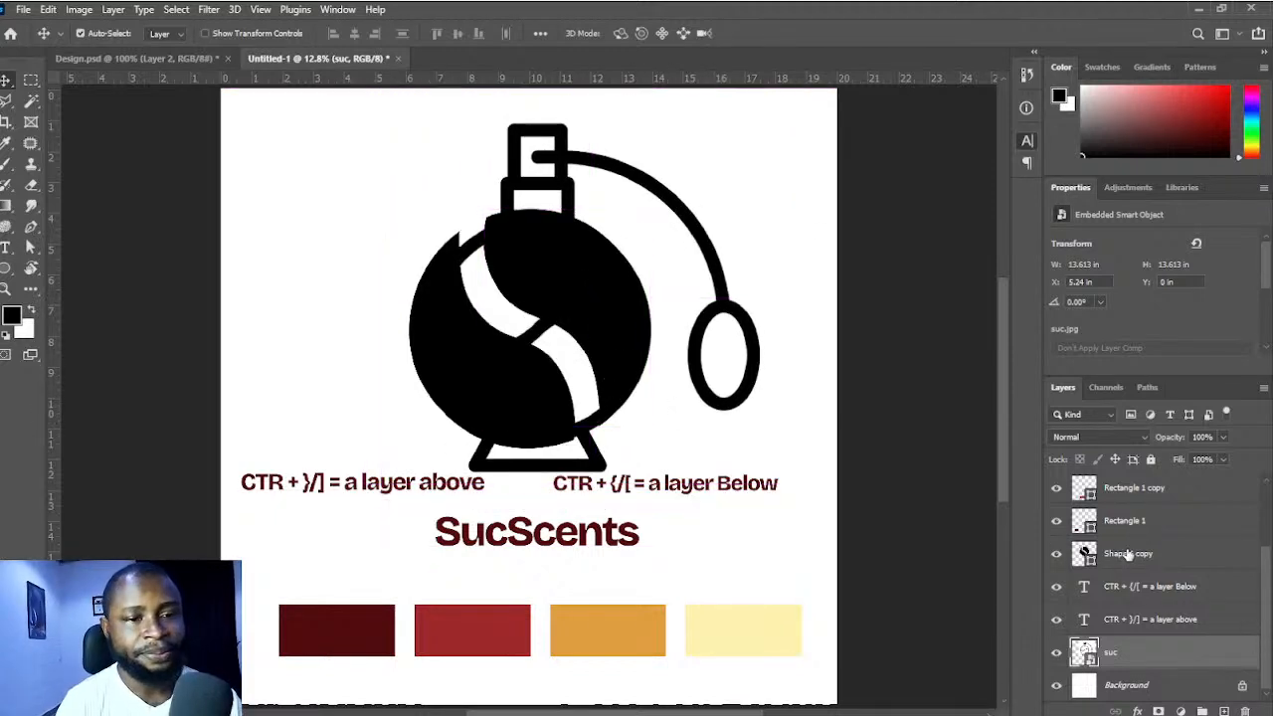
{"action": "left_click_drag", "start_coordinate": [568, 308], "coordinate": [565, 346]}
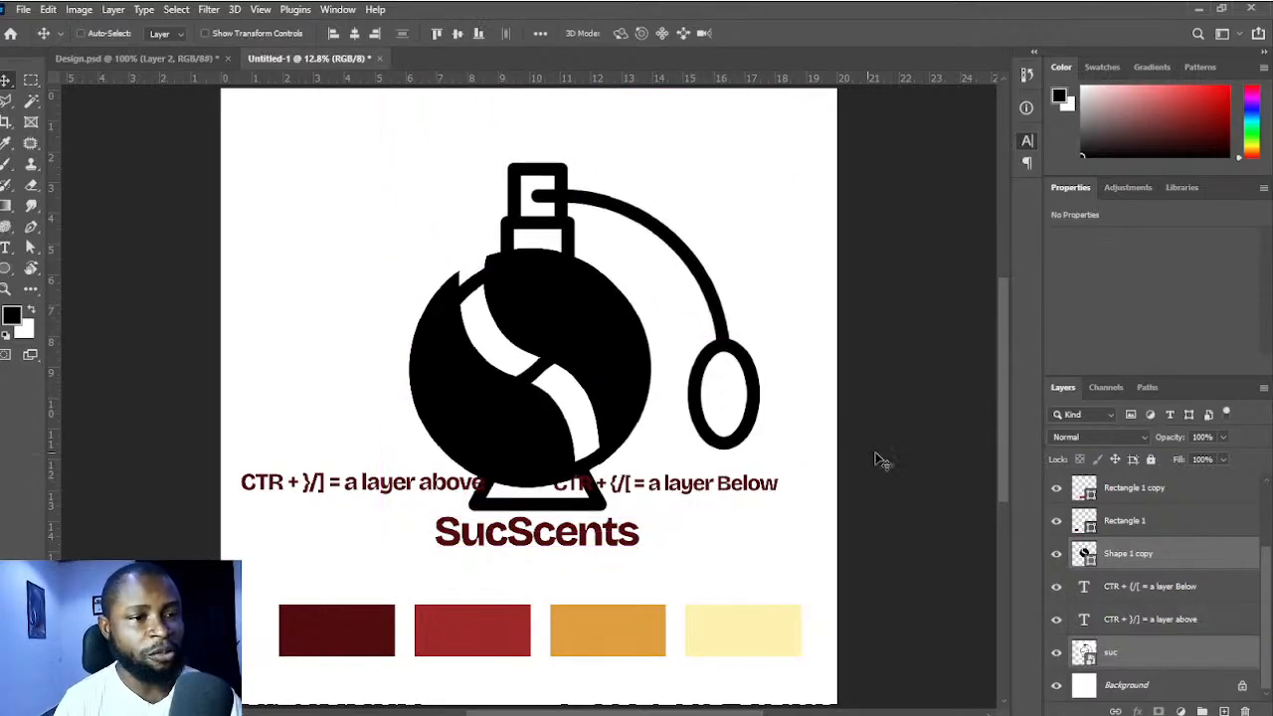
- Delete the two layer-shortcut note texts and move the SucScents text down below the bottle's base
{"action": "left_click", "coordinate": [1172, 588]}
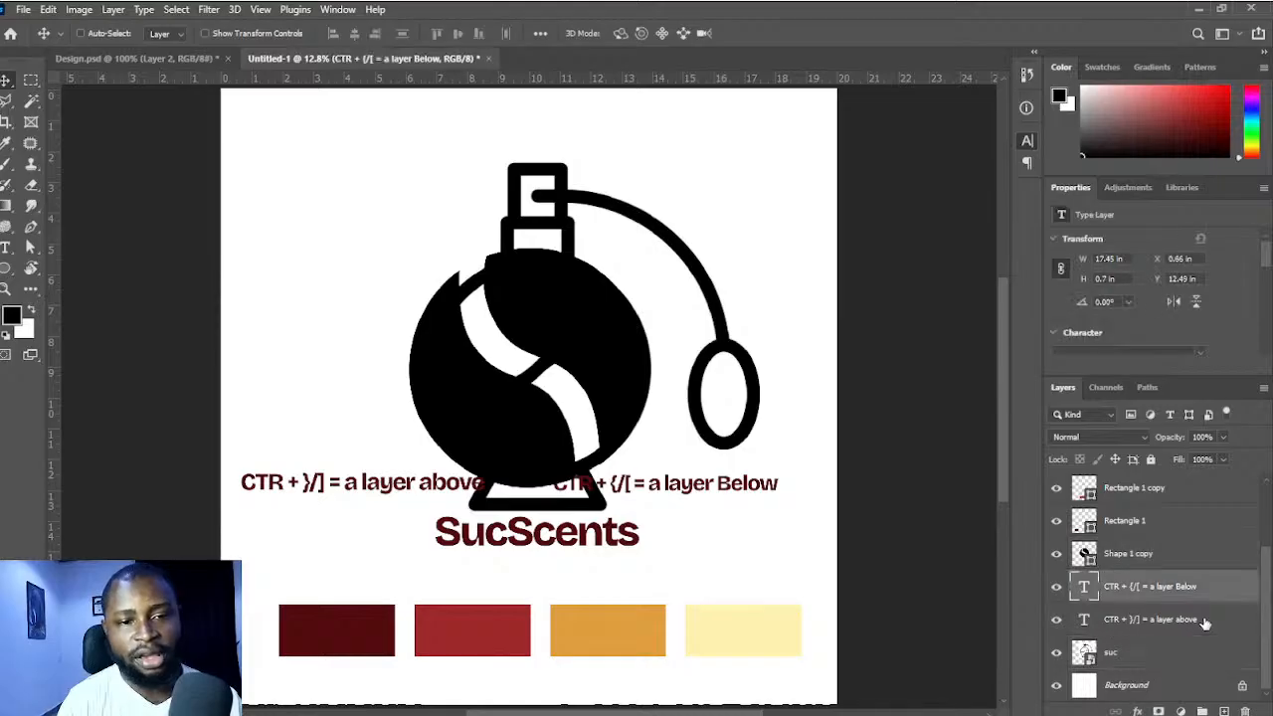
{"action": "left_click", "coordinate": [1204, 623], "text": "shift"}
{"action": "key", "text": "Delete"}
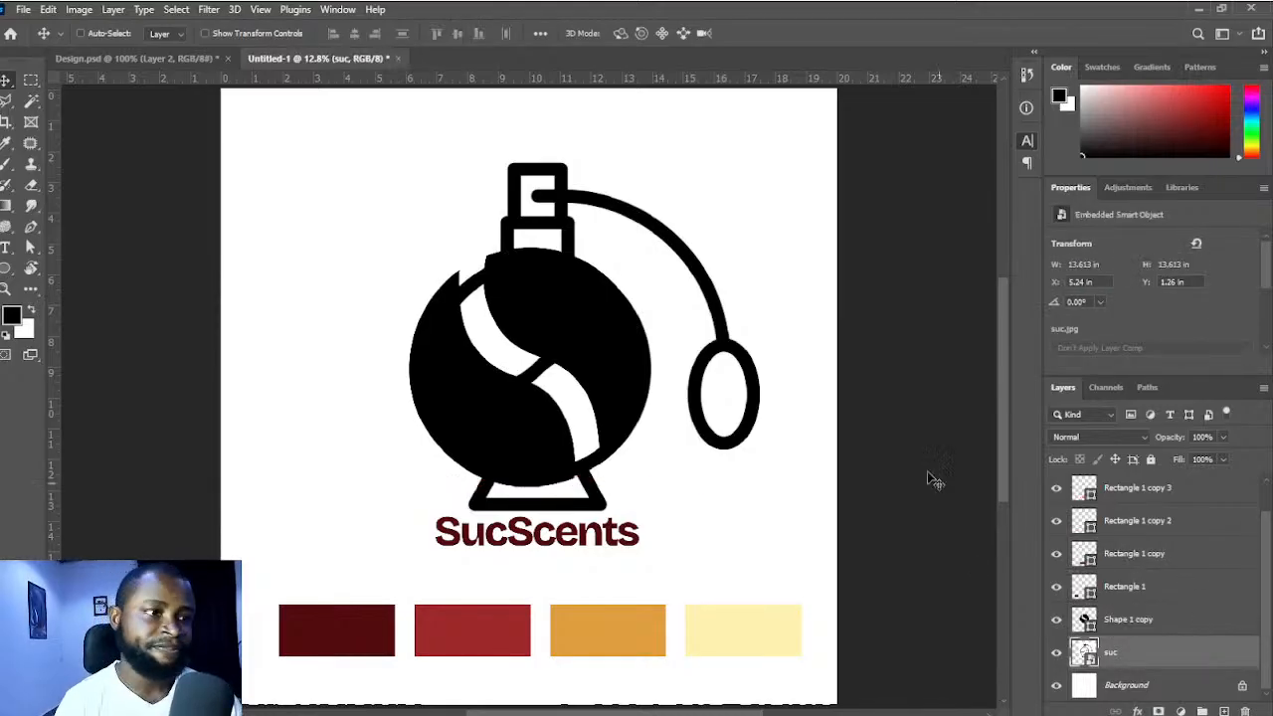
{"action": "left_click_drag", "start_coordinate": [553, 545], "coordinate": [544, 575]}
- Scale the black circle and the bottle outline together to about 84.7%
{"action": "left_click", "coordinate": [579, 332]}
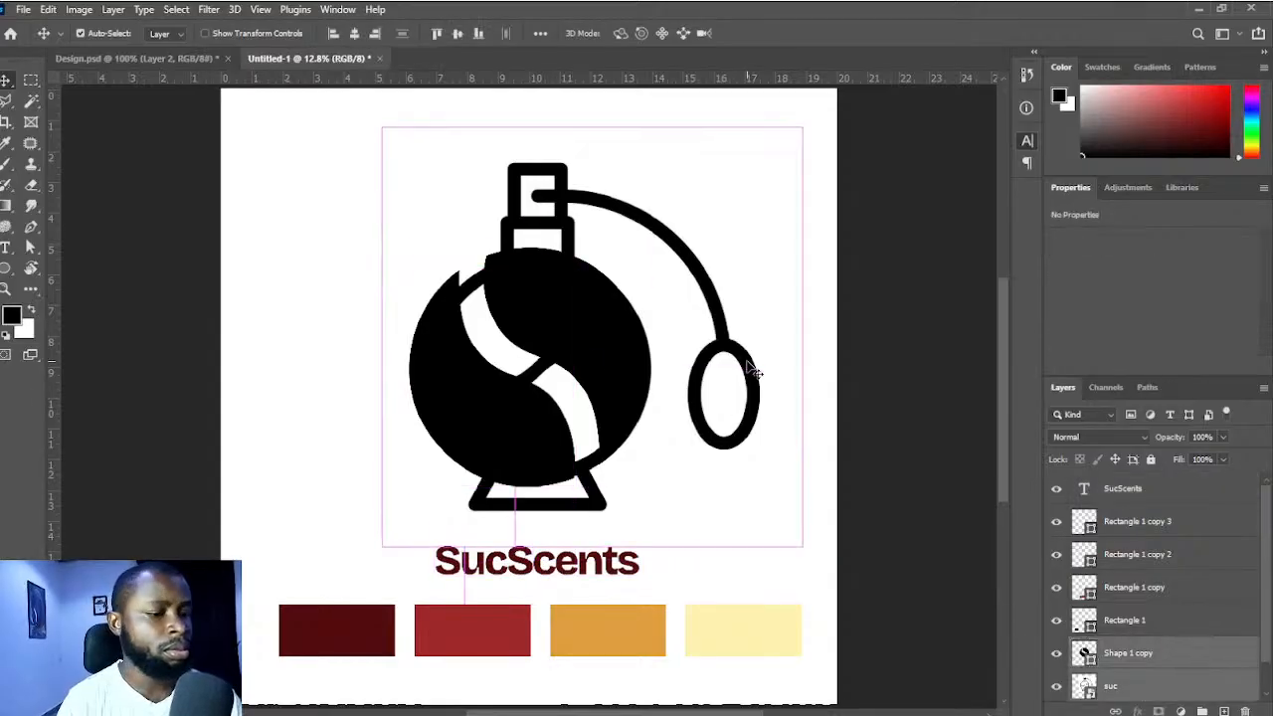
{"action": "key", "text": "ctrl+t"}
{"action": "left_click_drag", "start_coordinate": [585, 157], "coordinate": [585, 162]}
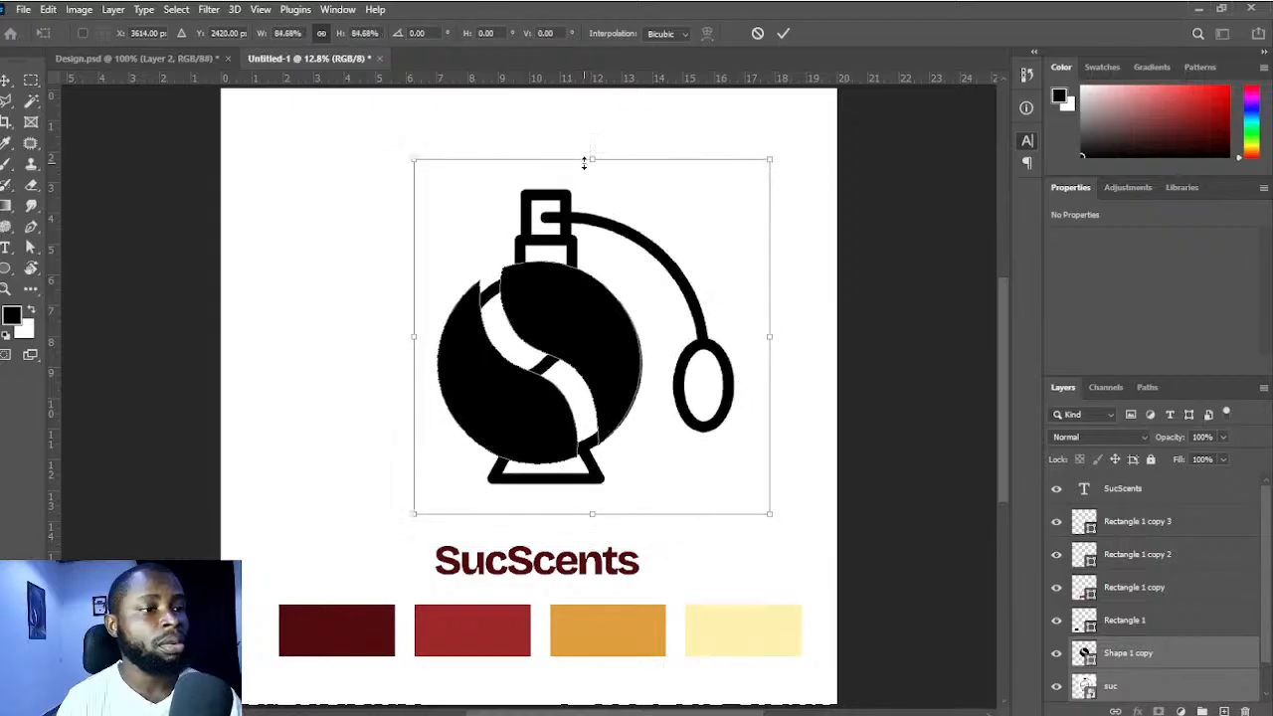
{"action": "key", "text": "Return"}
- Enlarge only the suc bottle outline to about 91.3% and nudge it up so its body matches the black circle
{"action": "scroll", "coordinate": [613, 329], "scroll_direction": "up", "scroll_amount": 1}
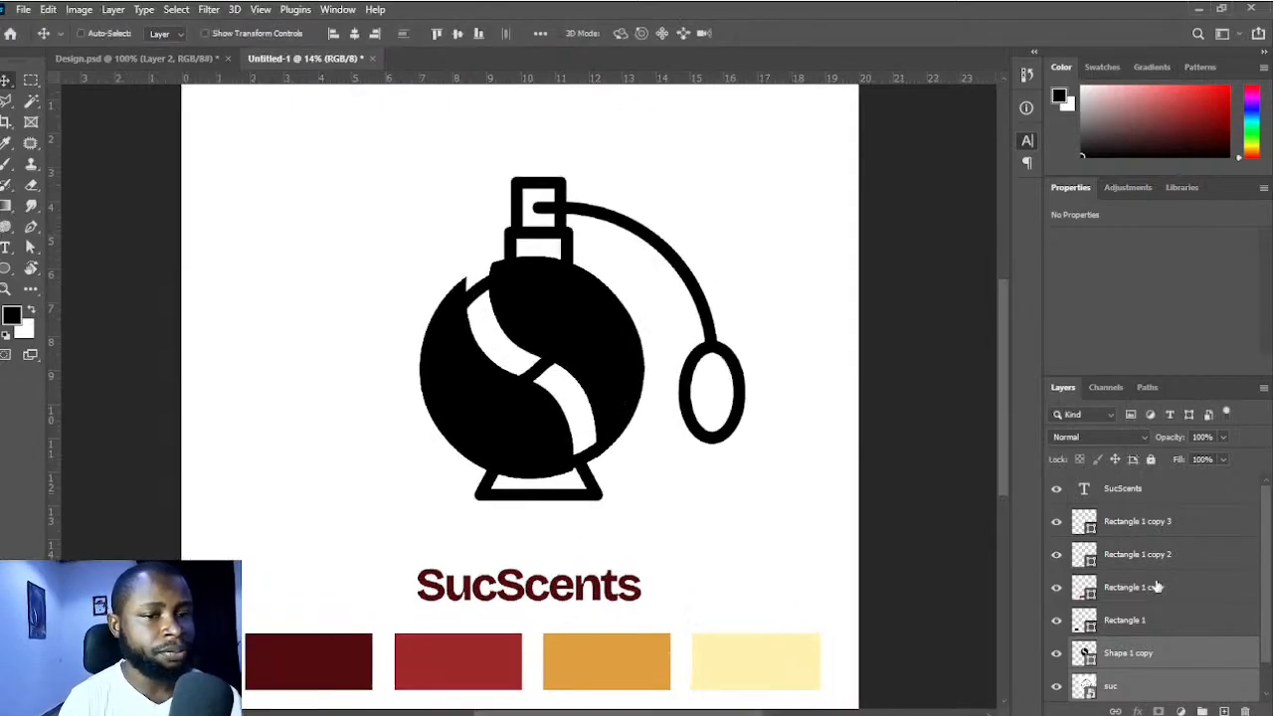
{"action": "left_click", "coordinate": [1137, 687]}
{"action": "key", "text": "ctrl+t"}
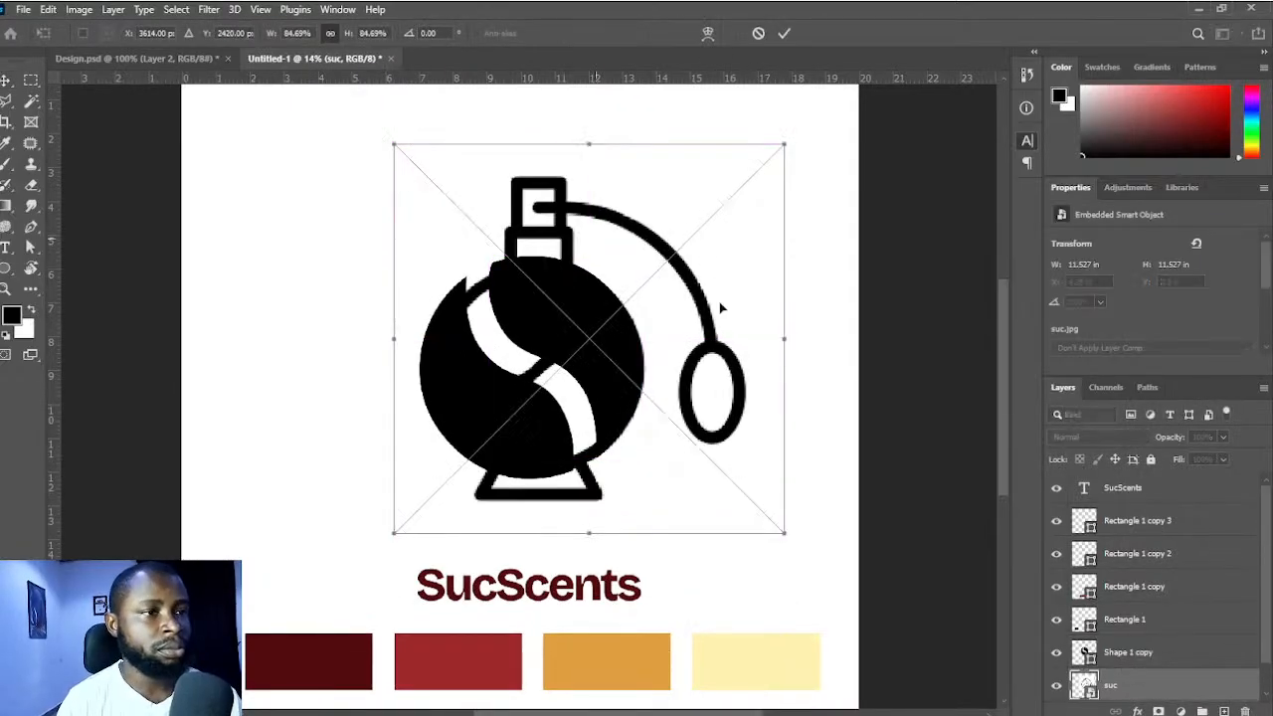
{"action": "left_click_drag", "start_coordinate": [785, 339], "coordinate": [802, 339]}
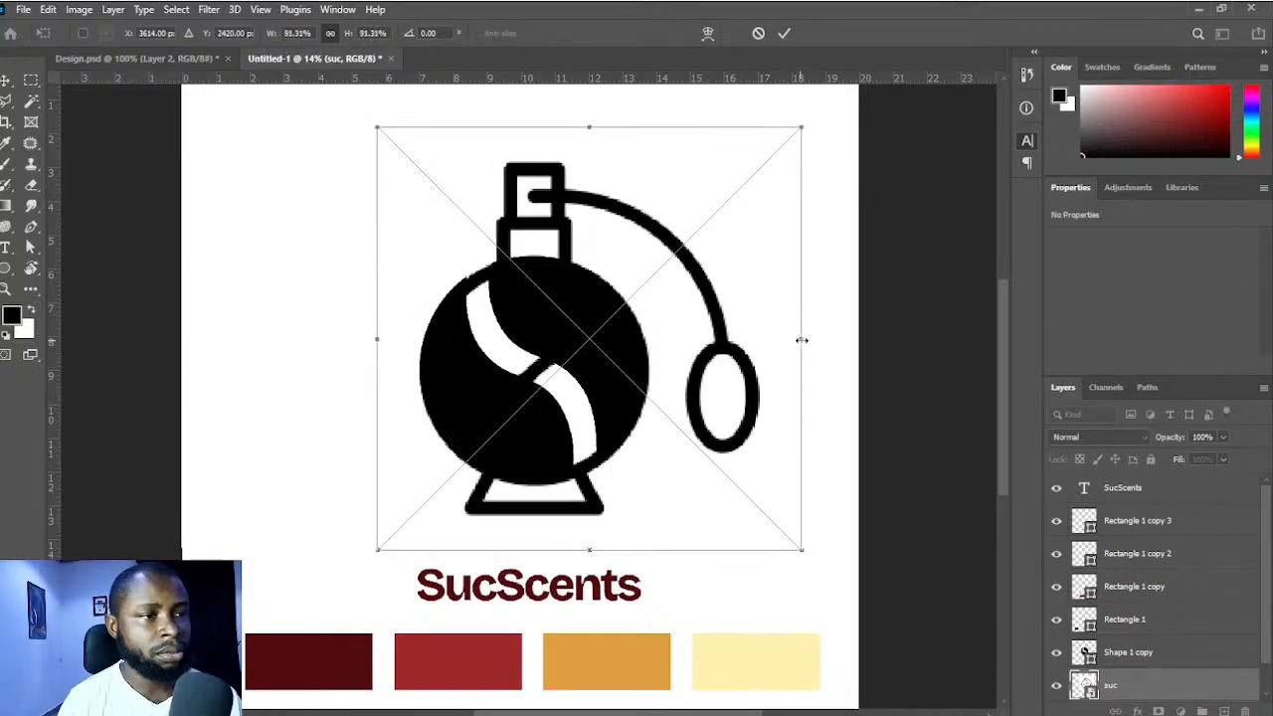
{"action": "left_click", "coordinate": [786, 34]}
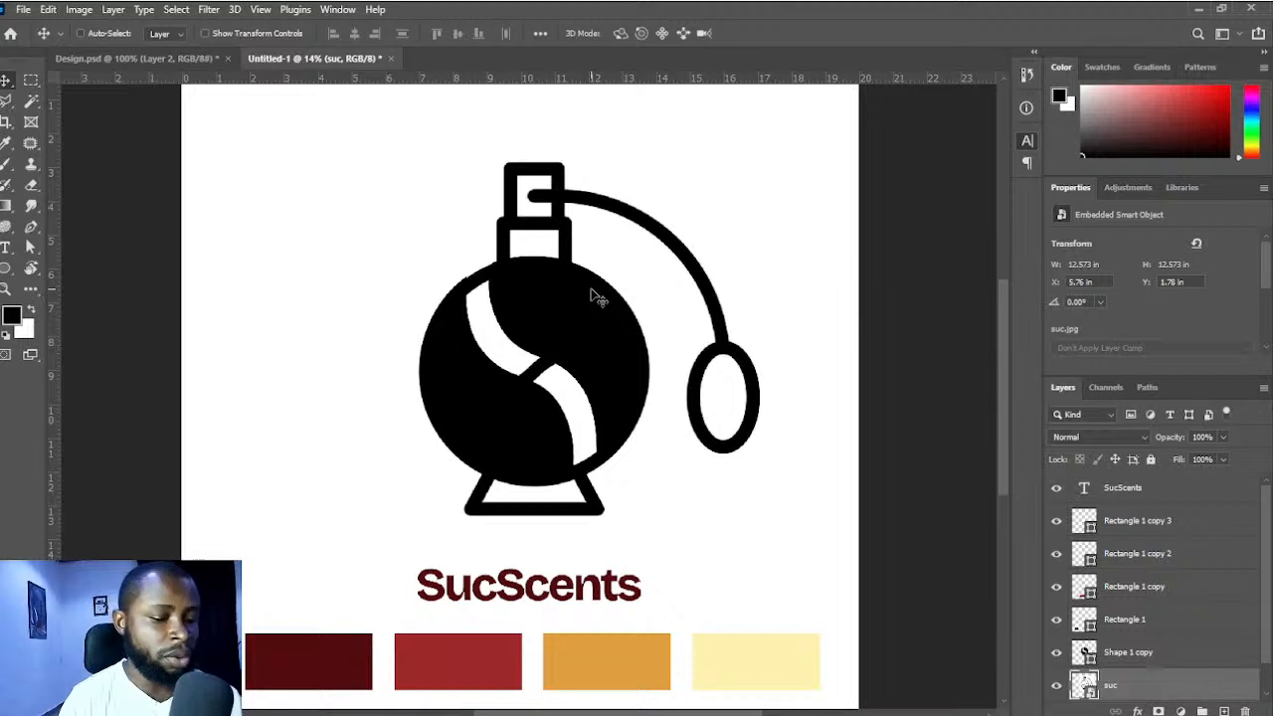
{"action": "key", "text": "shift+Up"}
{"action": "key", "text": "shift+Up"}
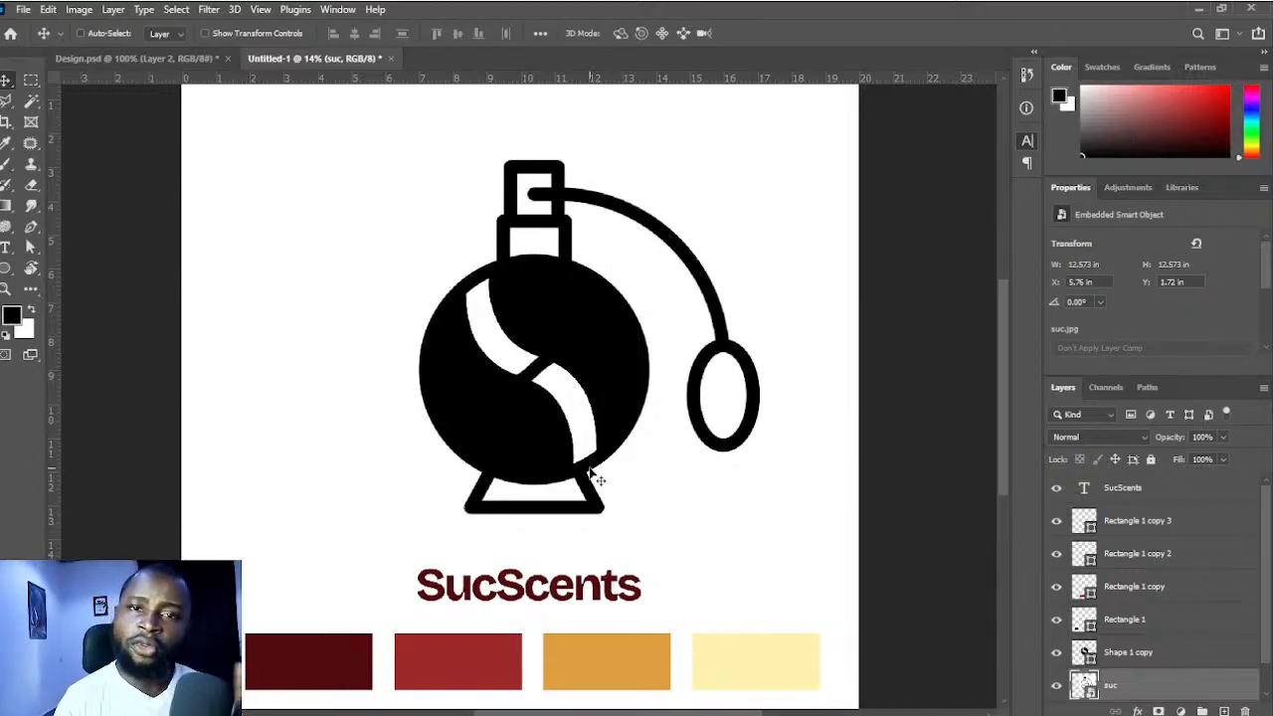
- Draw a black rectangle about 1209 × 441 px over the bottle's base
{"action": "left_click", "coordinate": [7, 270]}
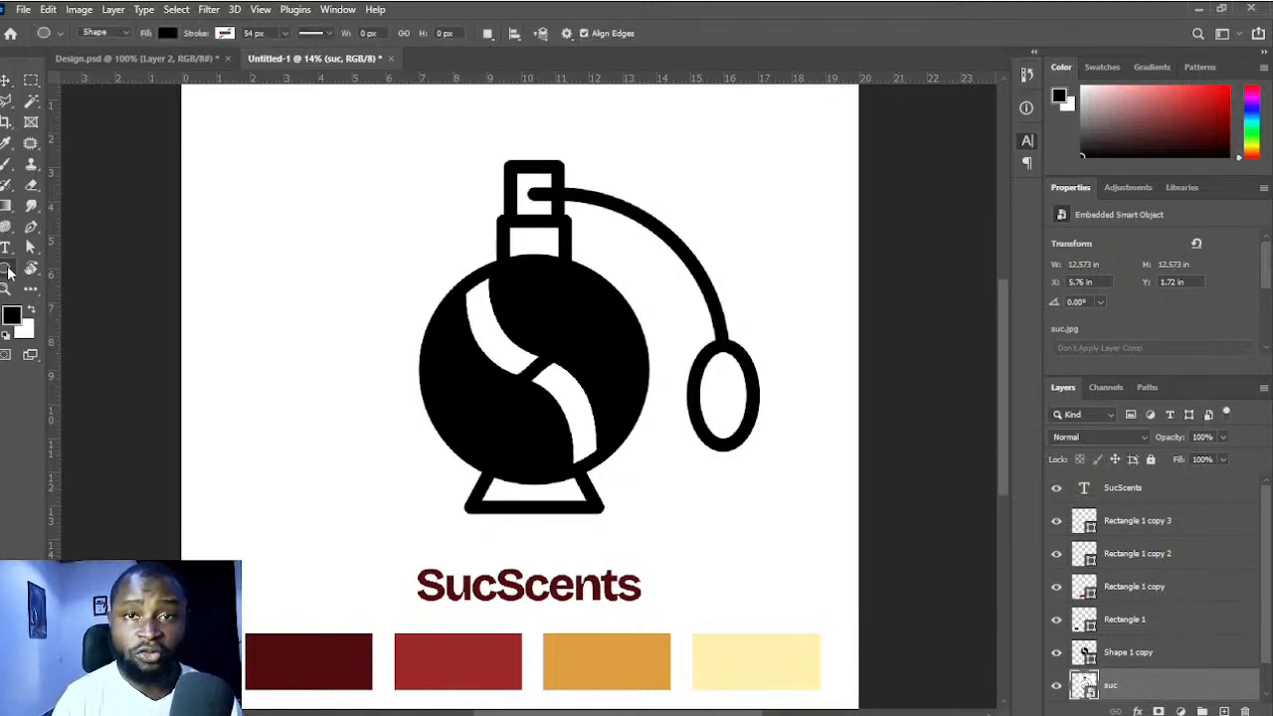
{"action": "left_click", "coordinate": [81, 270]}
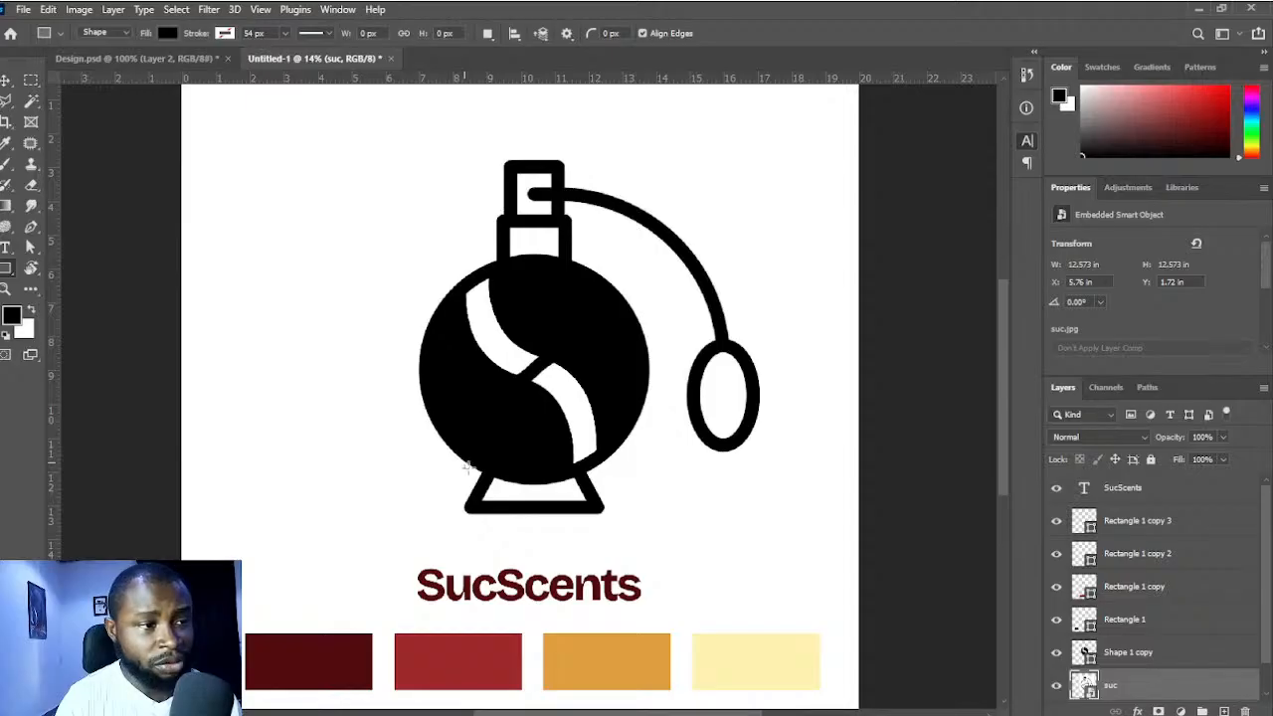
{"action": "left_click_drag", "start_coordinate": [463, 462], "coordinate": [603, 510]}
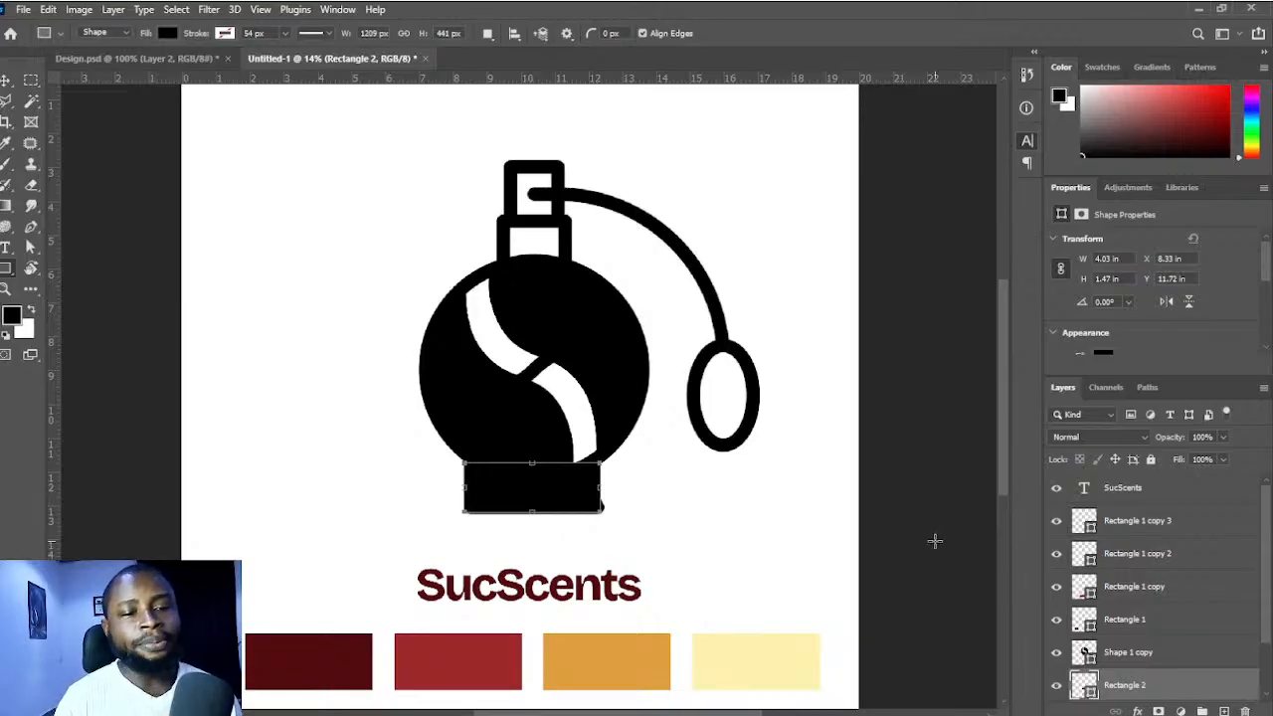
- Toggle the visibility of the black circle and the new rectangle to compare them with the bottle outline beneath
{"action": "left_click", "coordinate": [1056, 653]}
{"action": "left_click", "coordinate": [1056, 686]}
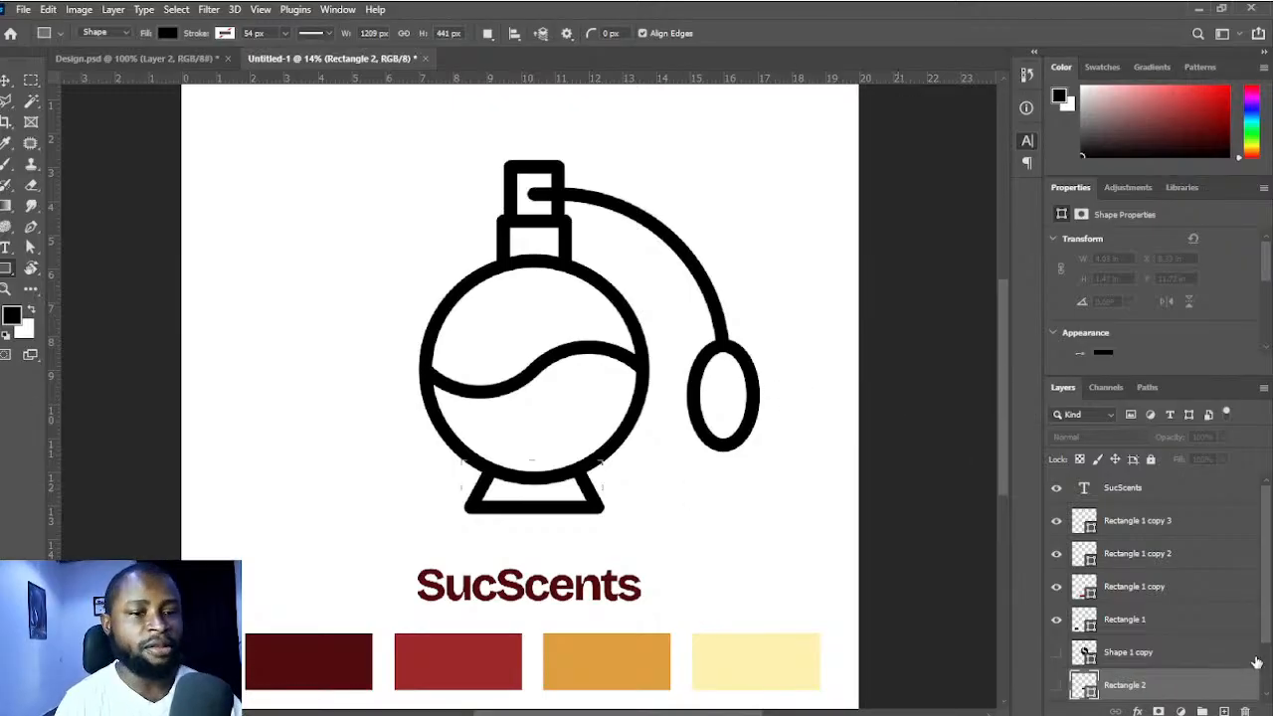
{"action": "left_click", "coordinate": [1056, 653]}
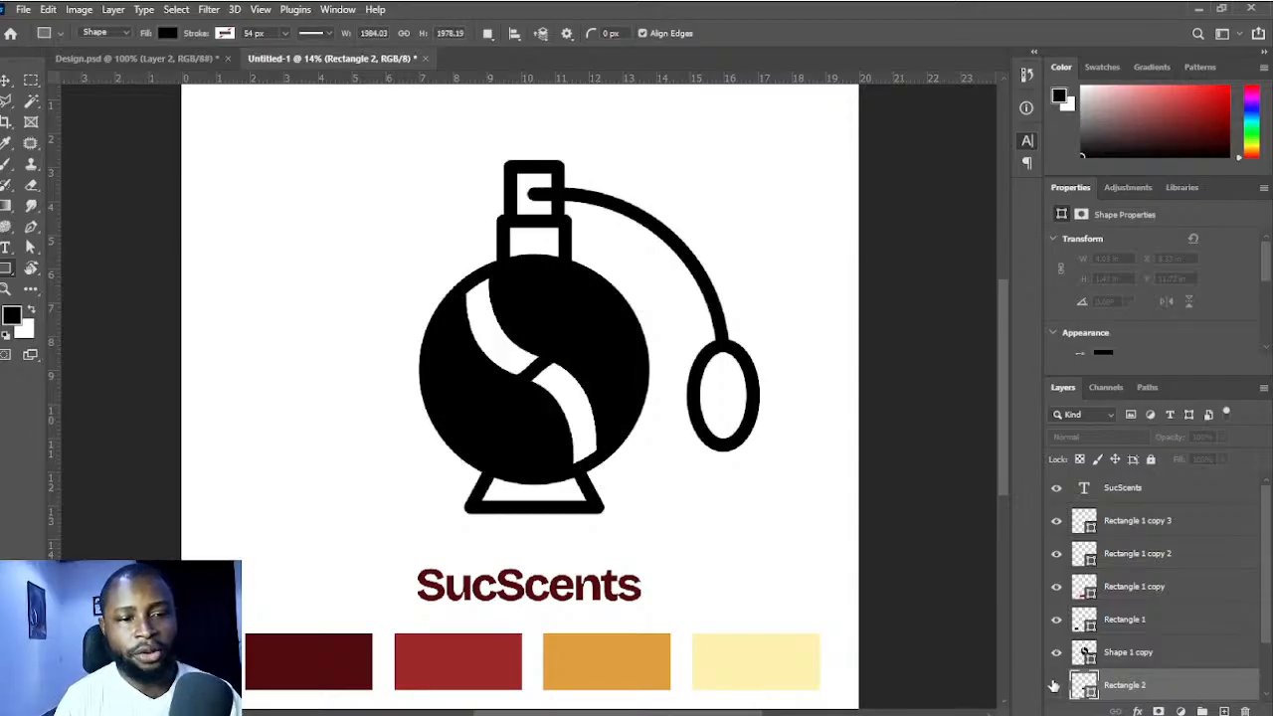
{"action": "left_click", "coordinate": [1057, 685]}
{"action": "scroll", "coordinate": [594, 485], "scroll_direction": "down", "scroll_amount": 1}
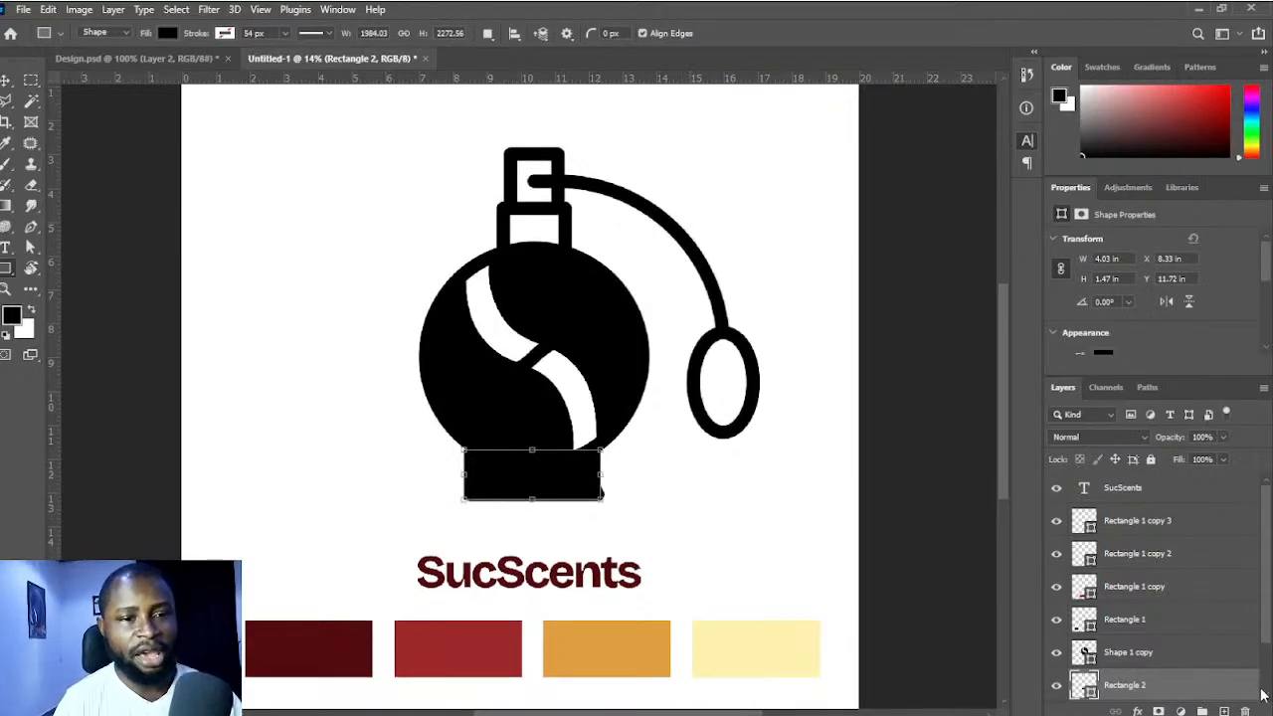
- Hide the Shape 1 copy circle and move the black rectangle off the base to the empty area at its lower left
{"action": "left_click", "coordinate": [1056, 653]}
{"action": "key", "text": "v"}
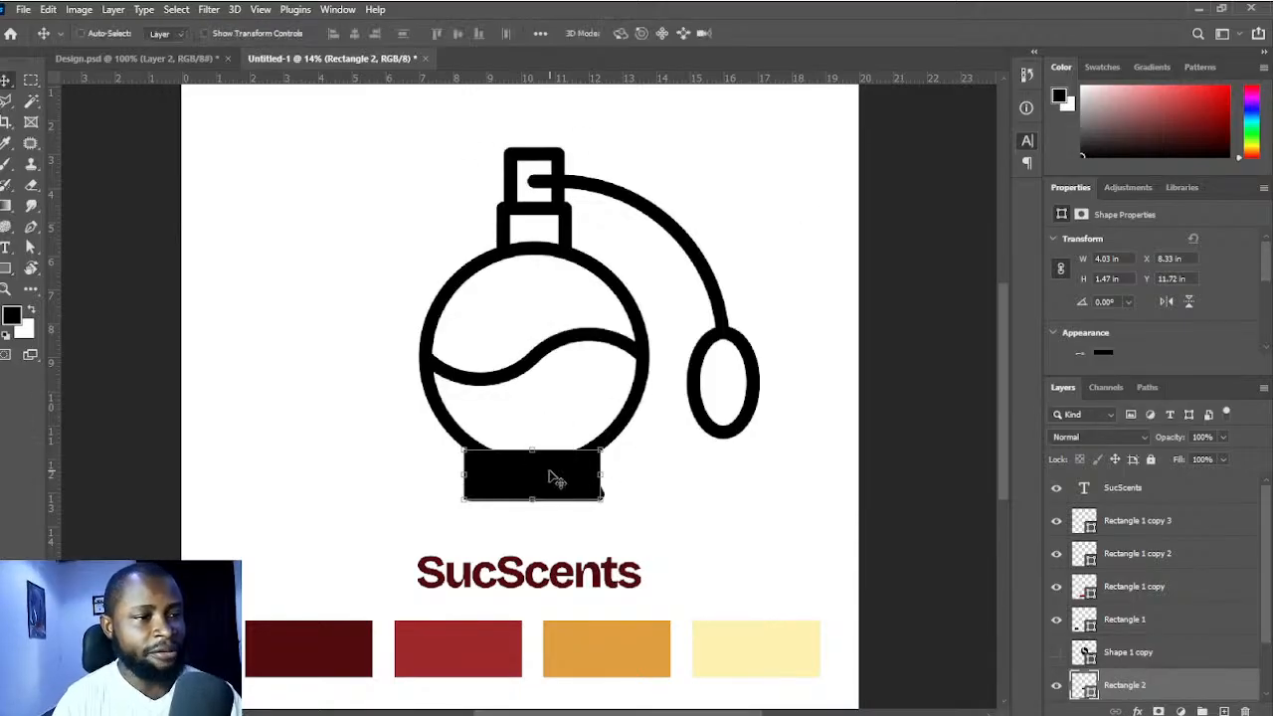
{"action": "scroll", "coordinate": [557, 481], "scroll_direction": "up", "scroll_amount": 1}
{"action": "scroll", "coordinate": [557, 481], "scroll_direction": "up", "scroll_amount": 2}
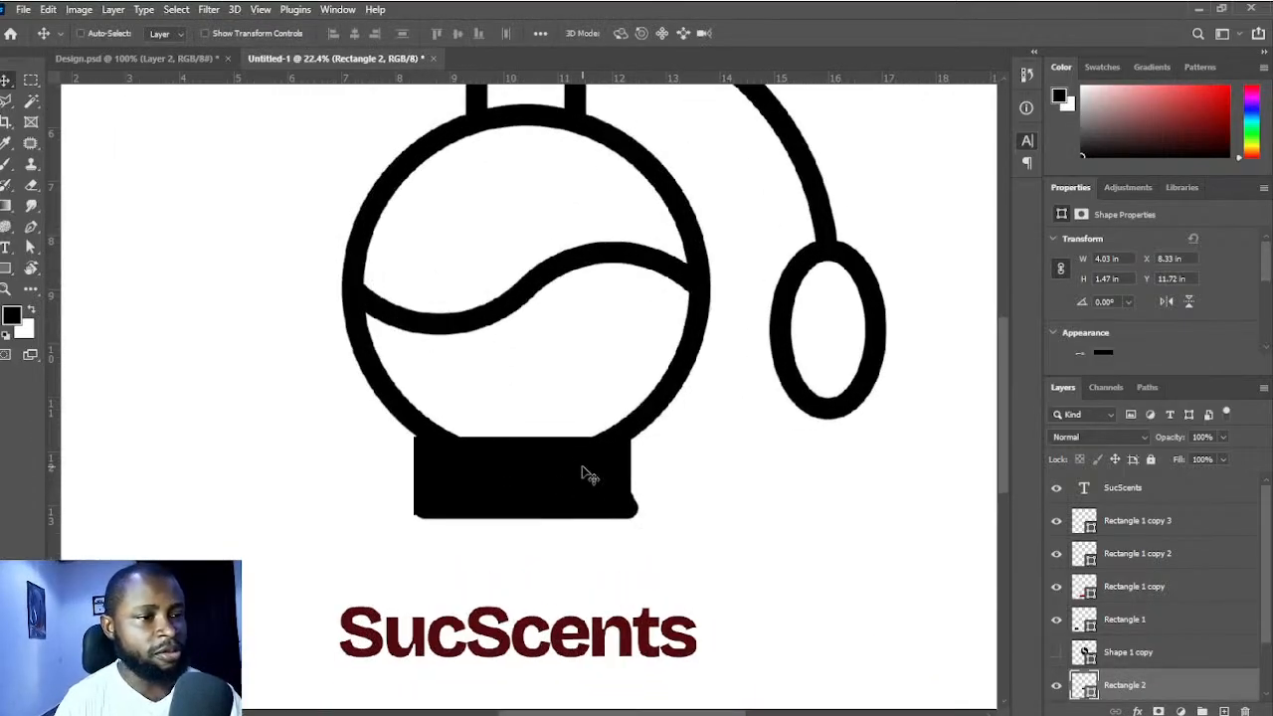
{"action": "left_click_drag", "start_coordinate": [548, 484], "coordinate": [306, 563]}
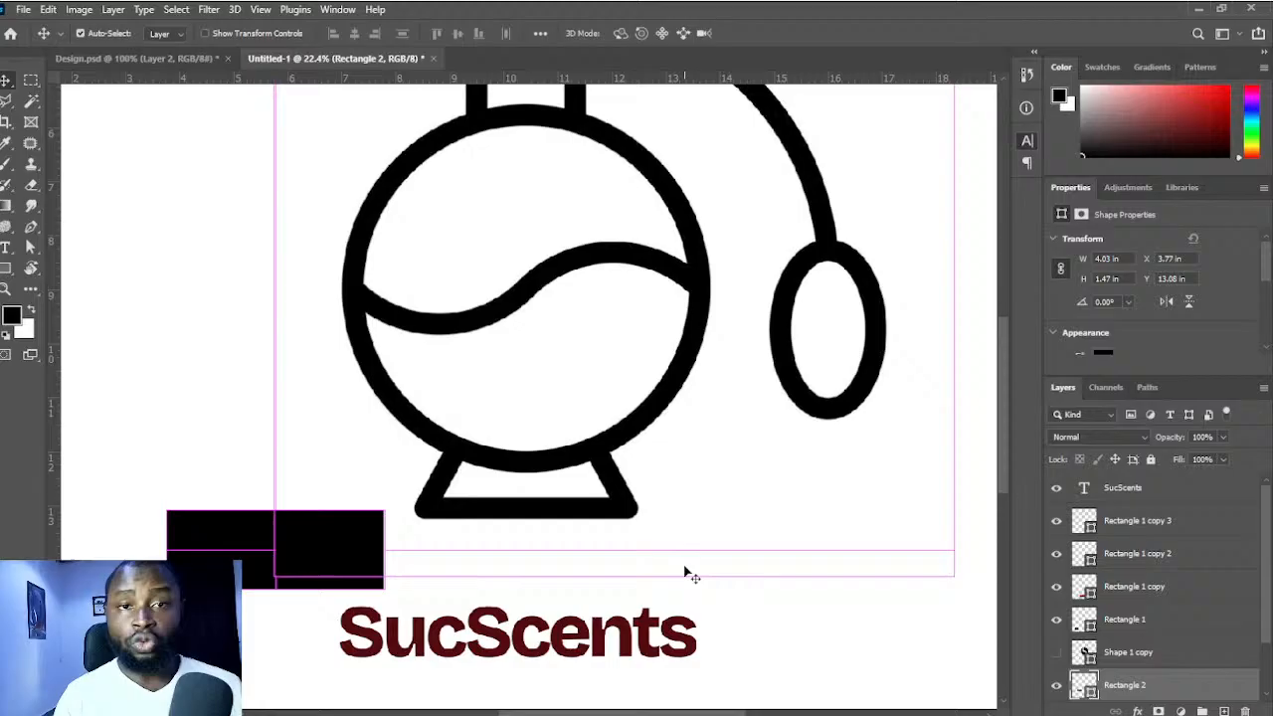
- Taper the black rectangle into a trapezoid with perspective, narrowing its top edge evenly from both upper corners
{"action": "key", "text": "ctrl+t"}
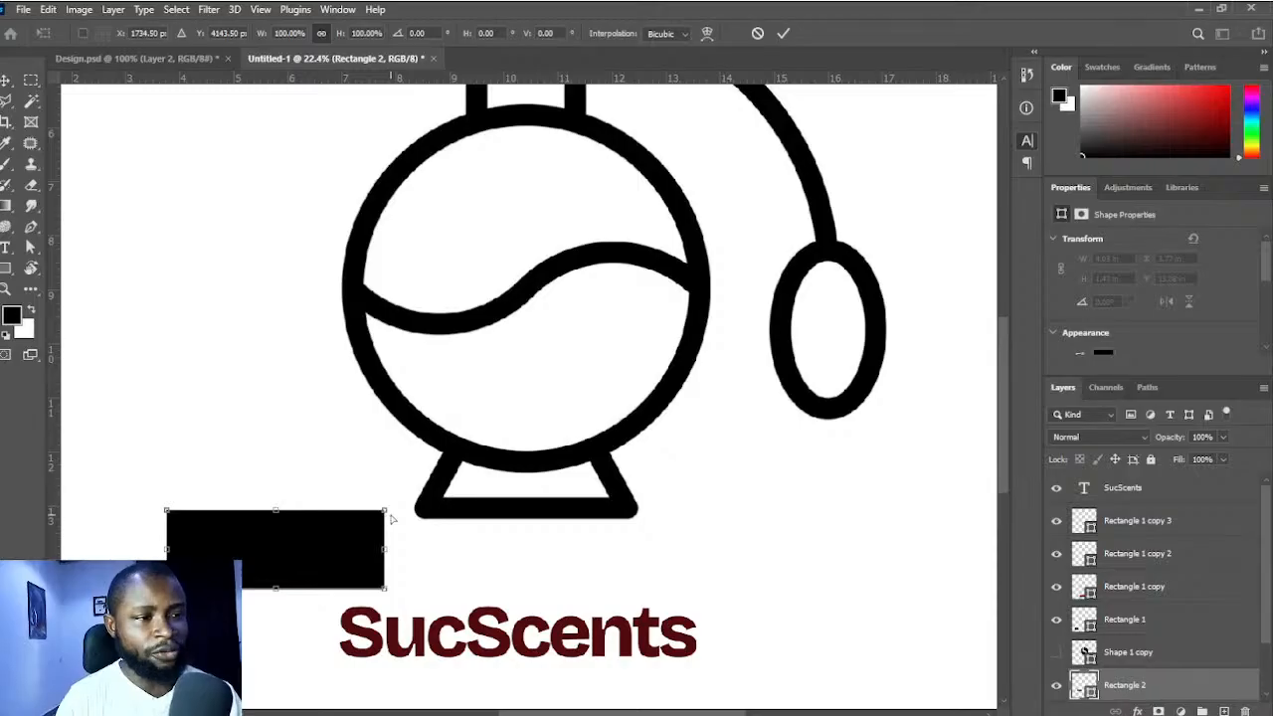
{"action": "mouse_move", "coordinate": [386, 512]}
{"action": "left_mouse_down"}
{"action": "mouse_move", "coordinate": [323, 487]}
{"action": "mouse_move", "coordinate": [420, 511]}
{"action": "mouse_move", "coordinate": [532, 497]}
{"action": "mouse_move", "coordinate": [319, 428]}
{"action": "mouse_move", "coordinate": [355, 503]}
{"action": "mouse_move", "coordinate": [318, 403]}
{"action": "mouse_move", "coordinate": [438, 443]}
{"action": "mouse_move", "coordinate": [370, 488]}
{"action": "mouse_move", "coordinate": [312, 487]}
{"action": "mouse_move", "coordinate": [341, 463]}
{"action": "mouse_move", "coordinate": [389, 498]}
{"action": "mouse_move", "coordinate": [382, 511]}
{"action": "left_mouse_up"}
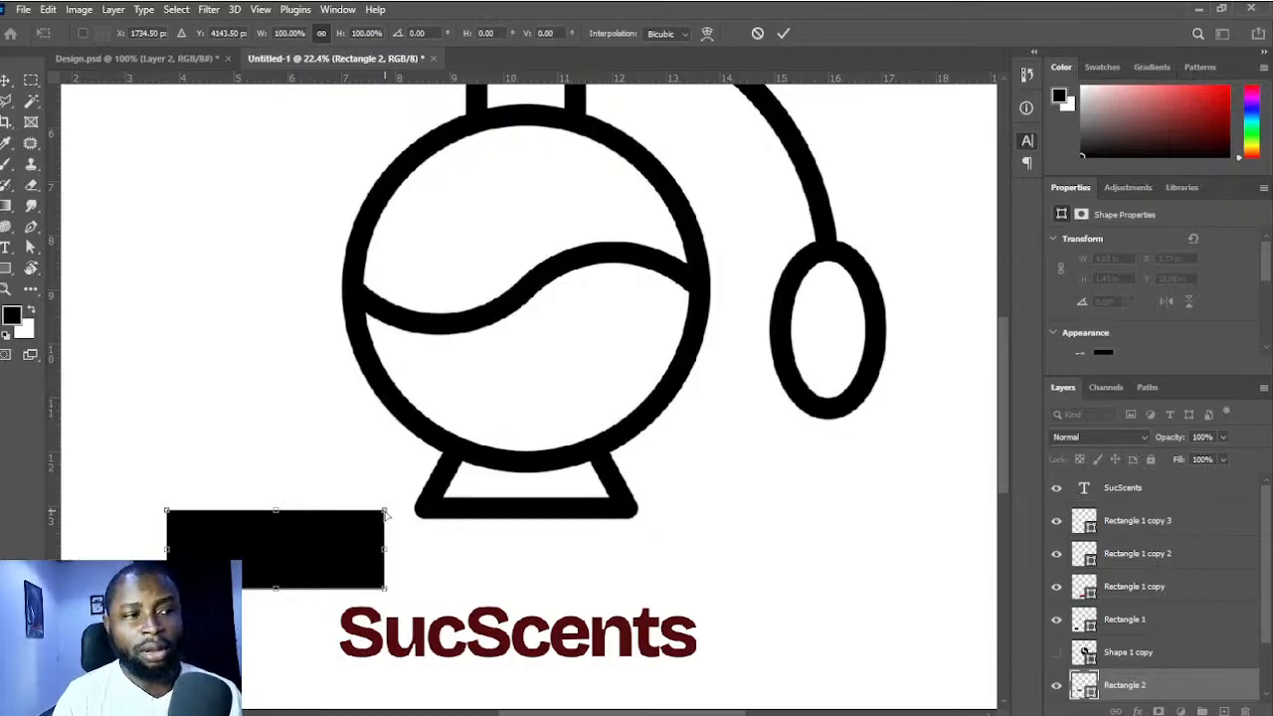
{"action": "mouse_move", "coordinate": [386, 513]}
{"action": "left_mouse_down"}
{"action": "mouse_move", "coordinate": [383, 498]}
{"action": "mouse_move", "coordinate": [298, 506]}
{"action": "mouse_move", "coordinate": [400, 517]}
{"action": "left_mouse_up"}
{"action": "key", "text": "ctrl+z"}
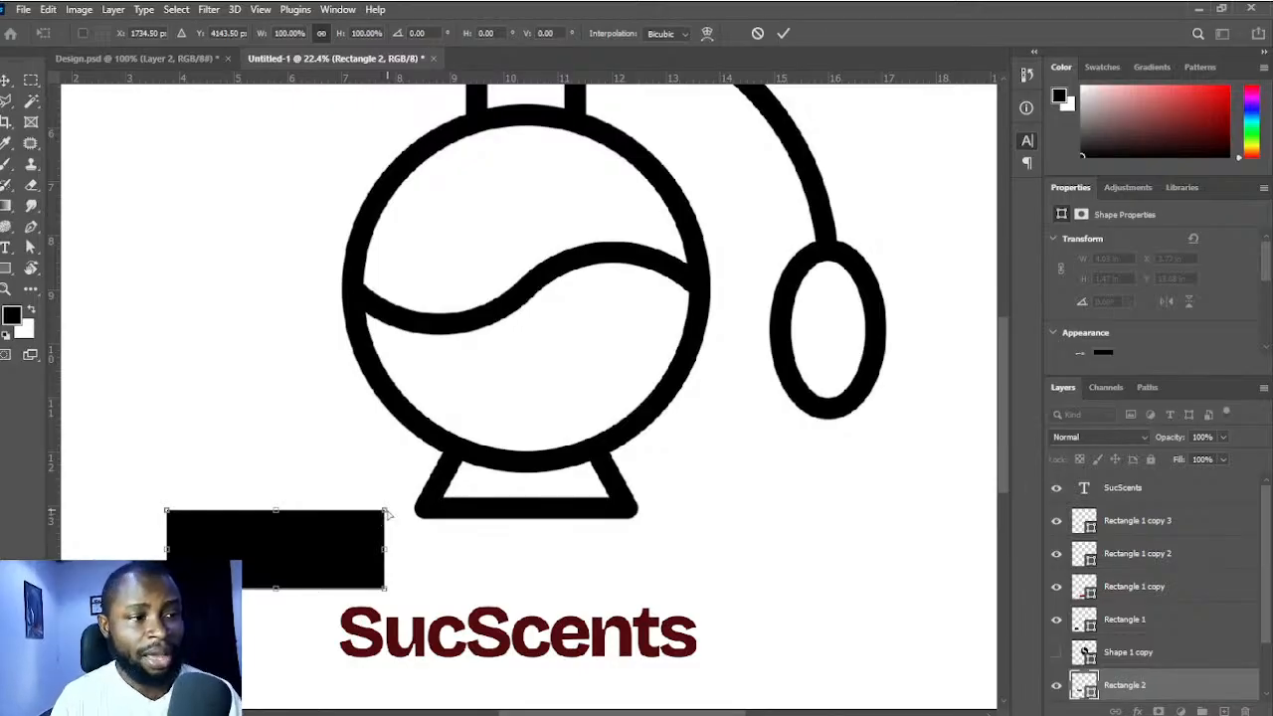
{"action": "mouse_move", "coordinate": [384, 514]}
{"action": "left_mouse_down"}
{"action": "mouse_move", "coordinate": [370, 514]}
{"action": "mouse_move", "coordinate": [411, 529]}
{"action": "mouse_move", "coordinate": [378, 410]}
{"action": "mouse_move", "coordinate": [374, 472]}
{"action": "mouse_move", "coordinate": [427, 528]}
{"action": "mouse_move", "coordinate": [553, 534]}
{"action": "mouse_move", "coordinate": [423, 512]}
{"action": "mouse_move", "coordinate": [400, 372]}
{"action": "mouse_move", "coordinate": [626, 335]}
{"action": "mouse_move", "coordinate": [707, 398]}
{"action": "mouse_move", "coordinate": [637, 484]}
{"action": "mouse_move", "coordinate": [378, 510]}
{"action": "mouse_move", "coordinate": [308, 477]}
{"action": "mouse_move", "coordinate": [403, 503]}
{"action": "mouse_move", "coordinate": [393, 366]}
{"action": "mouse_move", "coordinate": [412, 633]}
{"action": "mouse_move", "coordinate": [398, 518]}
{"action": "mouse_move", "coordinate": [612, 507]}
{"action": "mouse_move", "coordinate": [268, 518]}
{"action": "mouse_move", "coordinate": [385, 512]}
{"action": "left_mouse_up"}
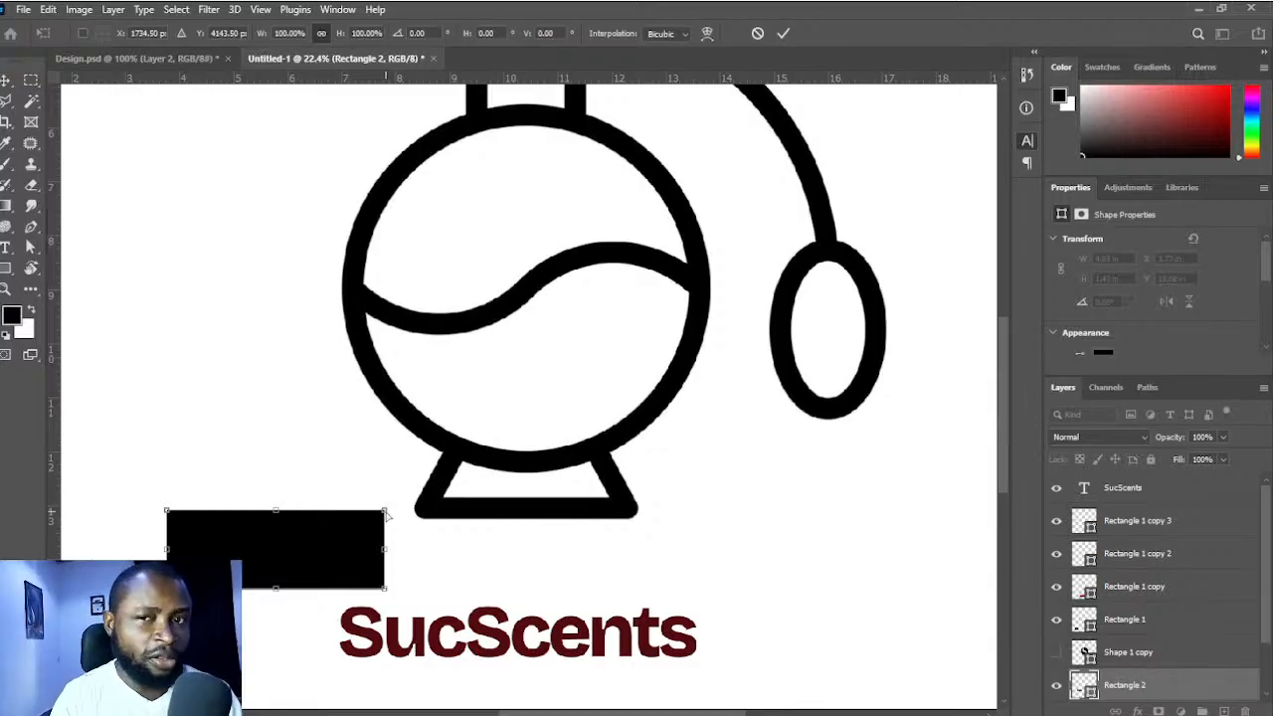
{"action": "left_click_drag", "start_coordinate": [386, 513], "coordinate": [347, 512]}
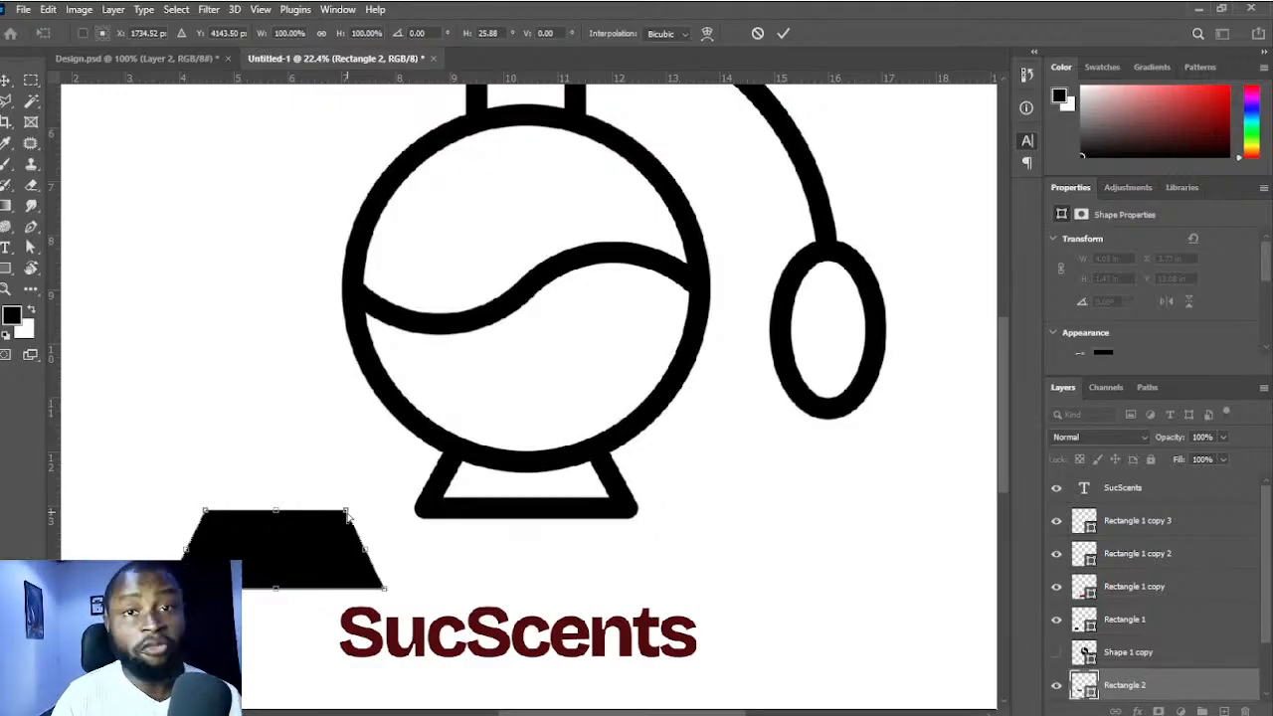
{"action": "mouse_move", "coordinate": [347, 513]}
{"action": "left_mouse_down"}
{"action": "mouse_move", "coordinate": [466, 514]}
{"action": "mouse_move", "coordinate": [351, 511]}
{"action": "left_mouse_up"}
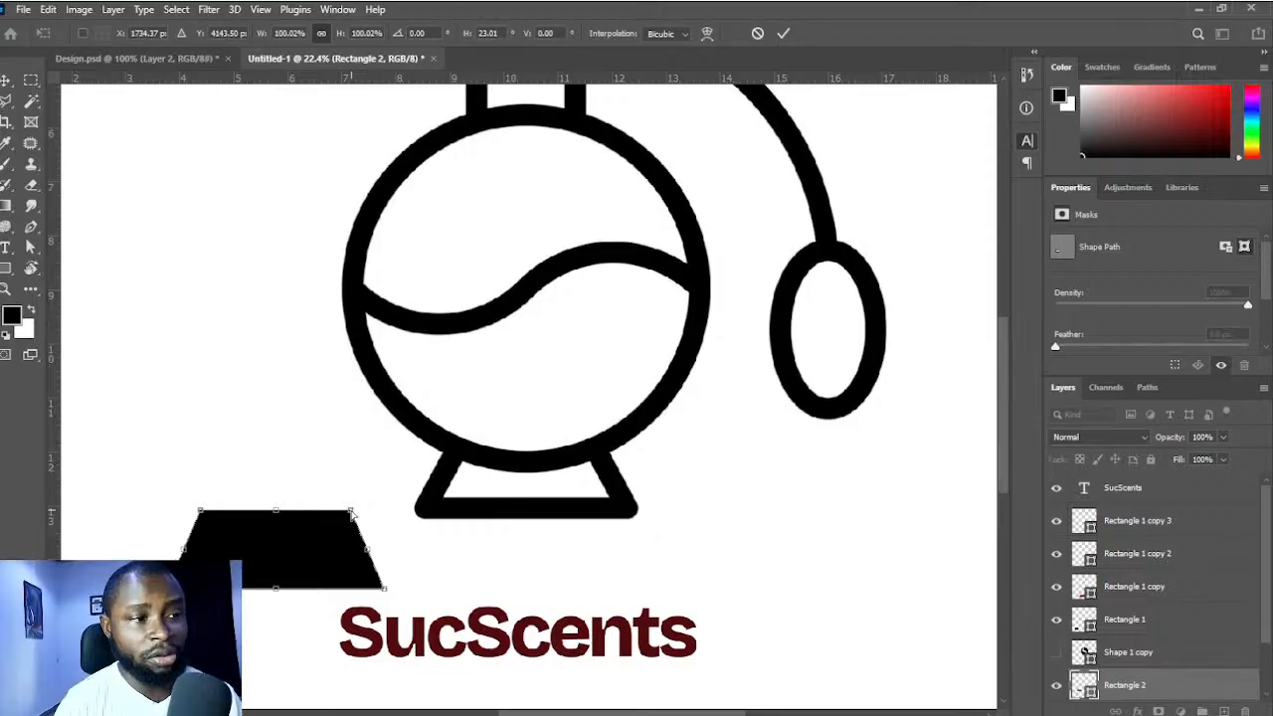
- Try distorting the trapezoid by pulling its upper right corner up and outward, and undo the distortion
{"action": "left_click_drag", "start_coordinate": [350, 514], "coordinate": [347, 481]}
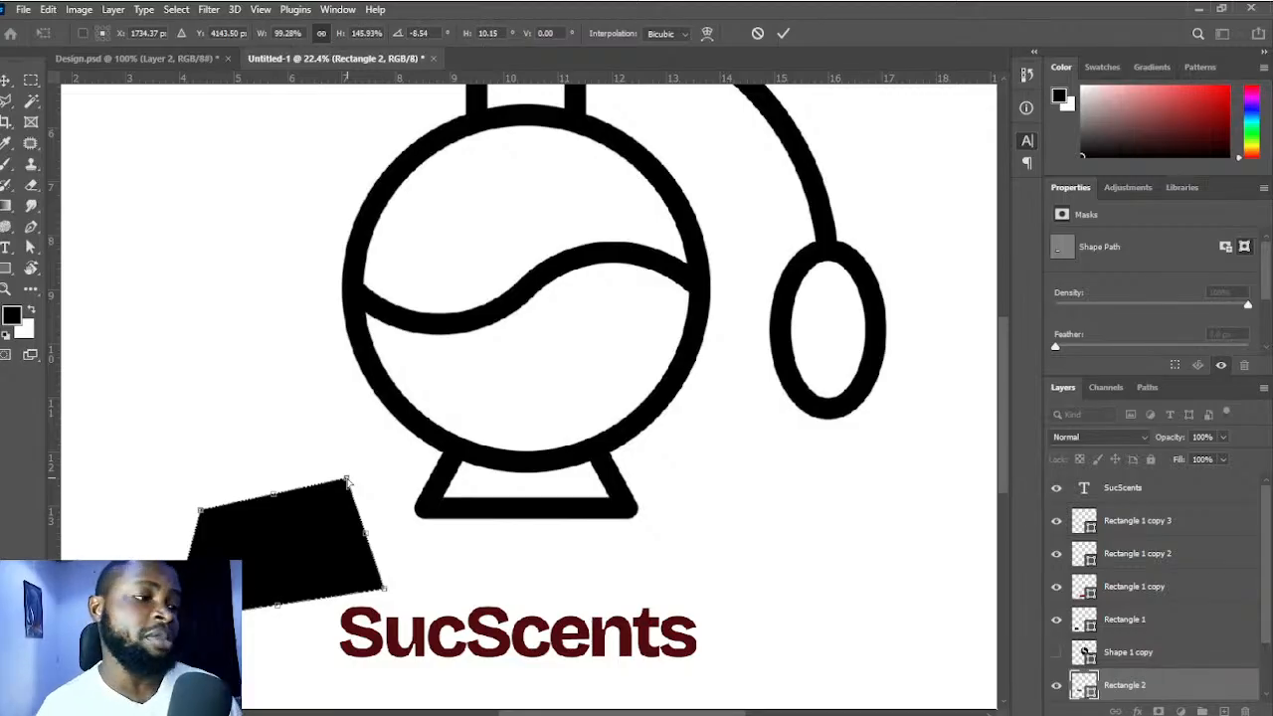
{"action": "left_click_drag", "start_coordinate": [346, 481], "coordinate": [401, 470]}
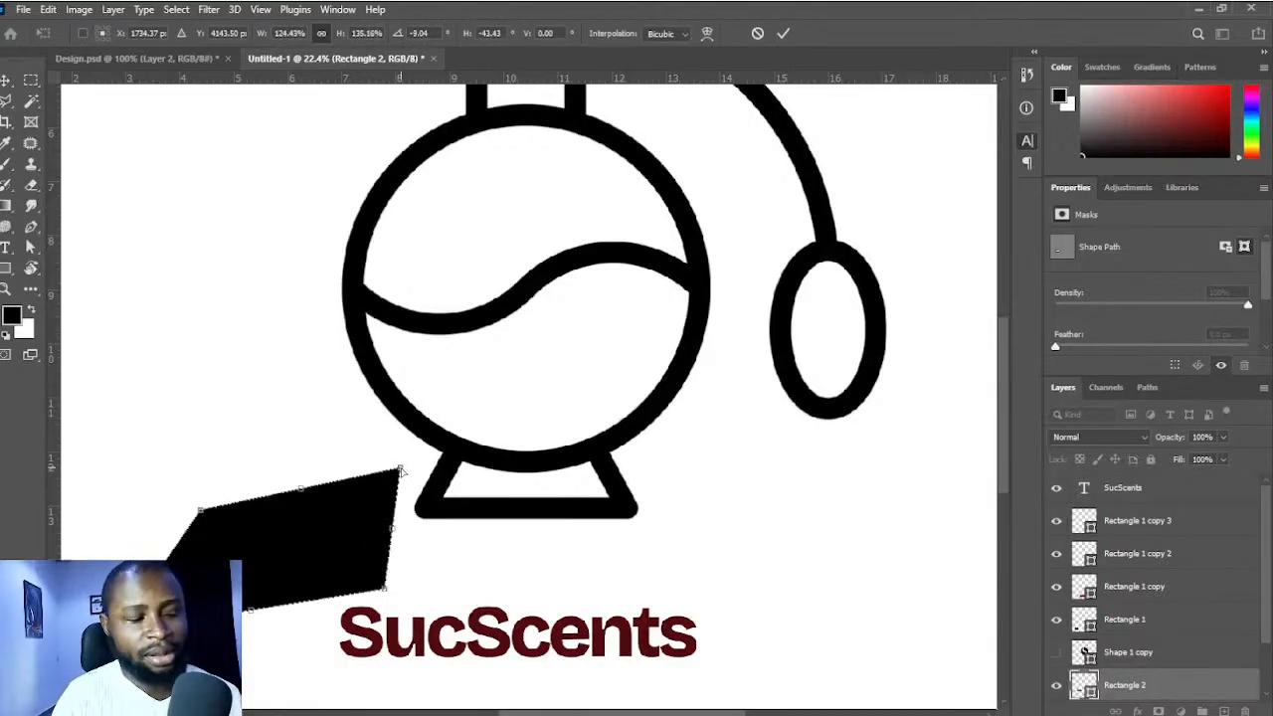
{"action": "key", "text": "ctrl+z"}
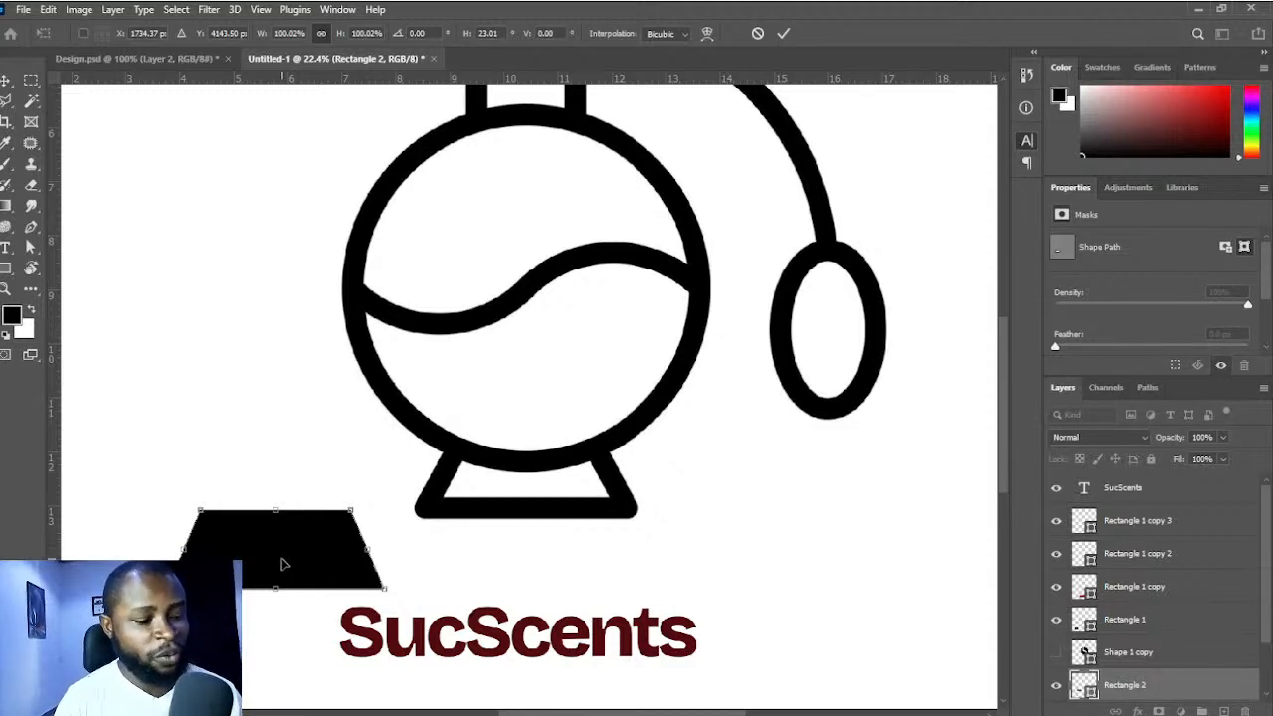
- Move the black trapezoid onto the base of the bottle outline and apply the transform
{"action": "left_click_drag", "start_coordinate": [276, 563], "coordinate": [526, 492]}
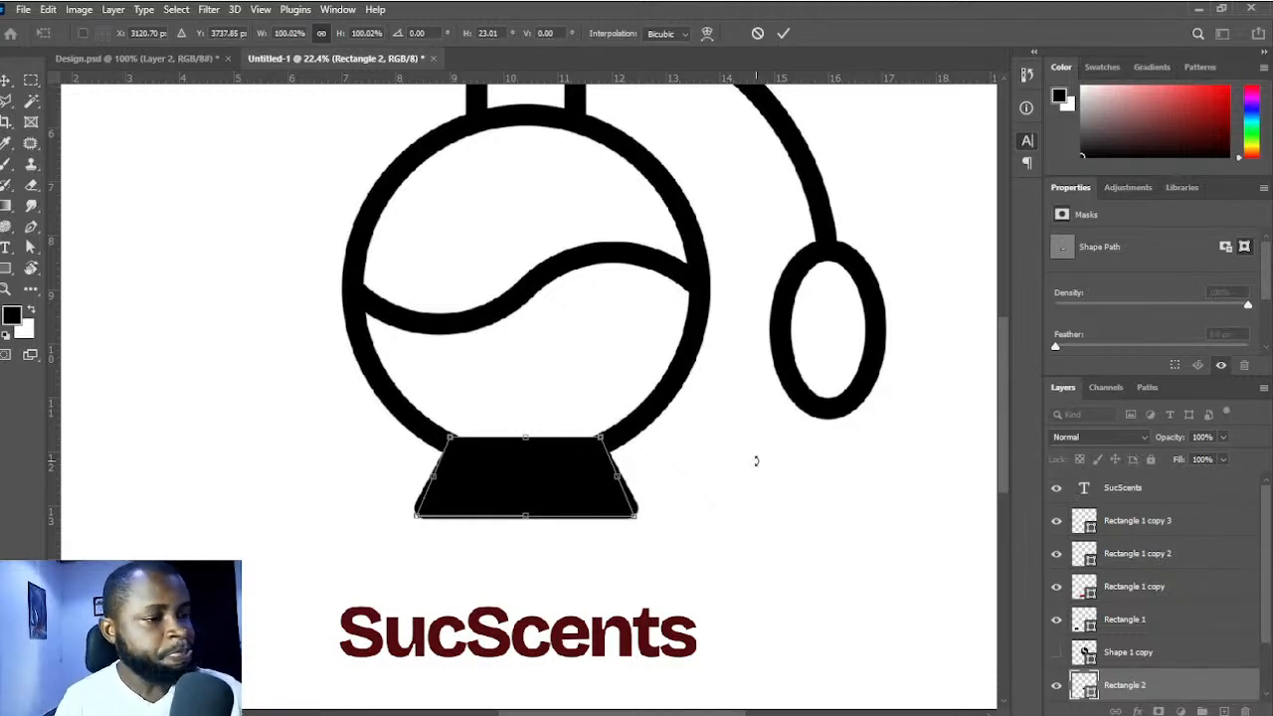
{"action": "left_click_drag", "start_coordinate": [613, 289], "coordinate": [618, 318]}
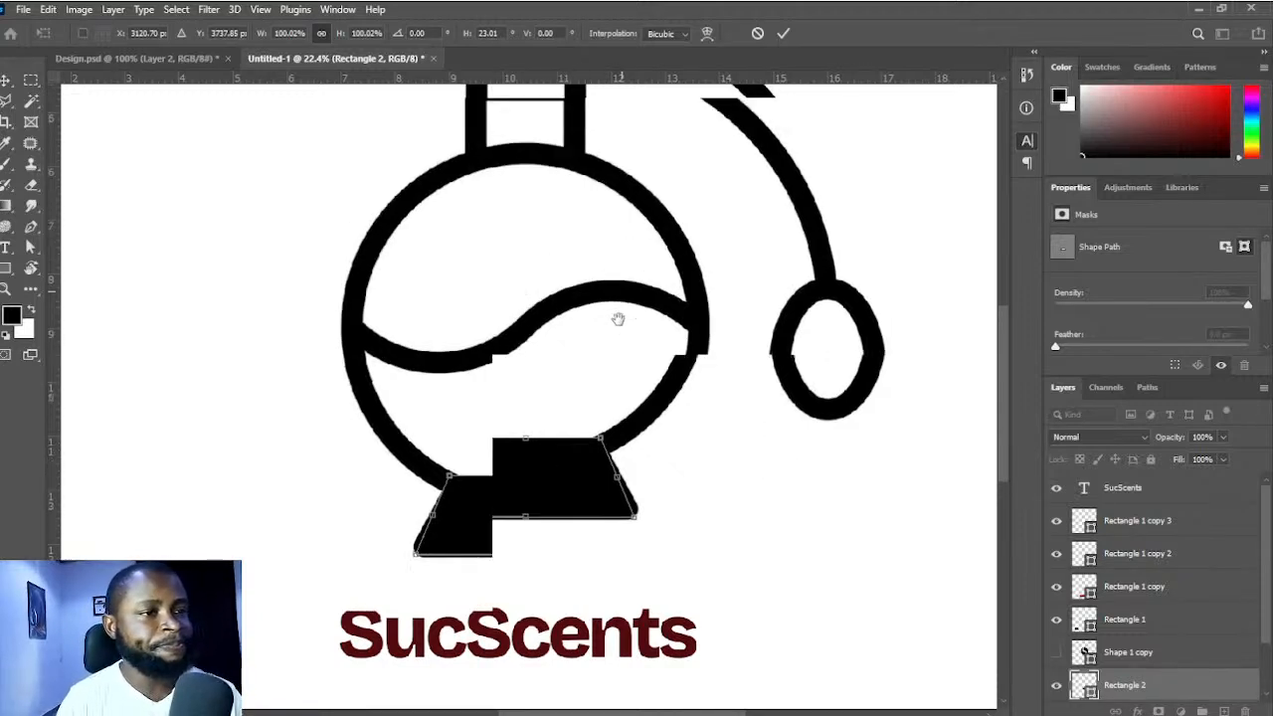
{"action": "left_click", "coordinate": [783, 33]}
- Draw a black square about 486 × 486 px over the bottle's cap on a new layer
{"action": "left_click_drag", "start_coordinate": [654, 235], "coordinate": [594, 325]}
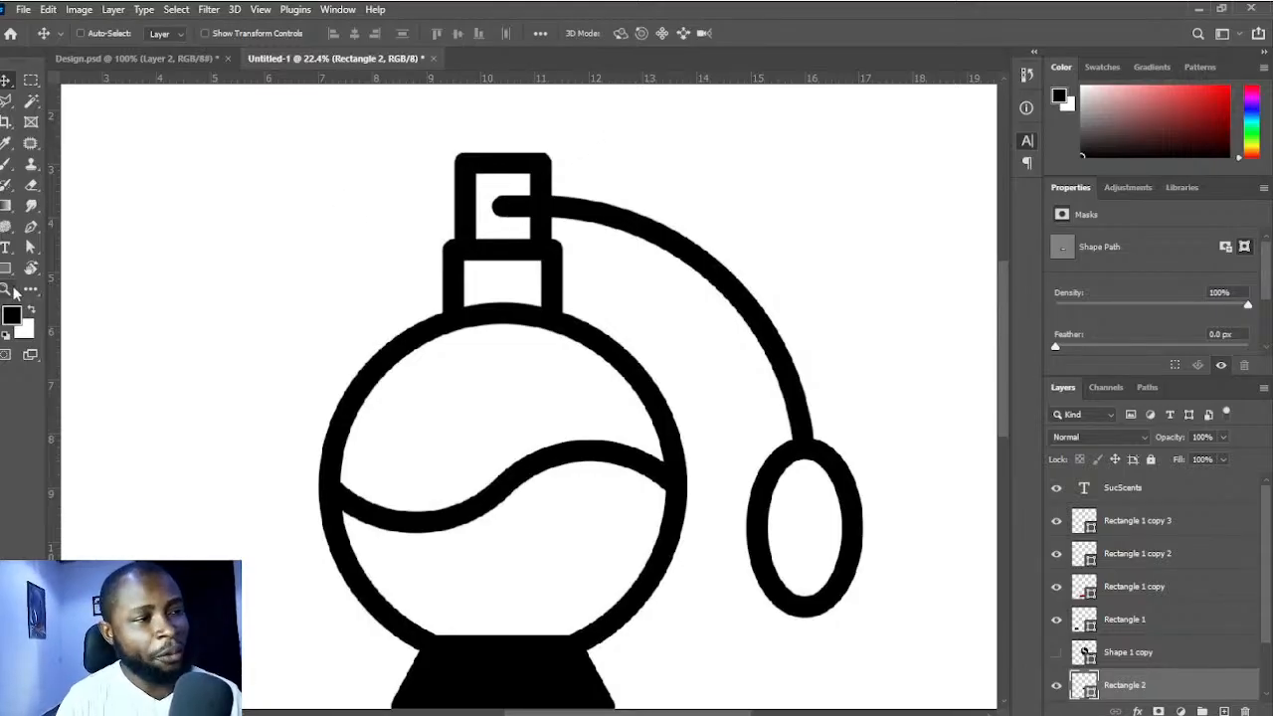
{"action": "left_click", "coordinate": [7, 269]}
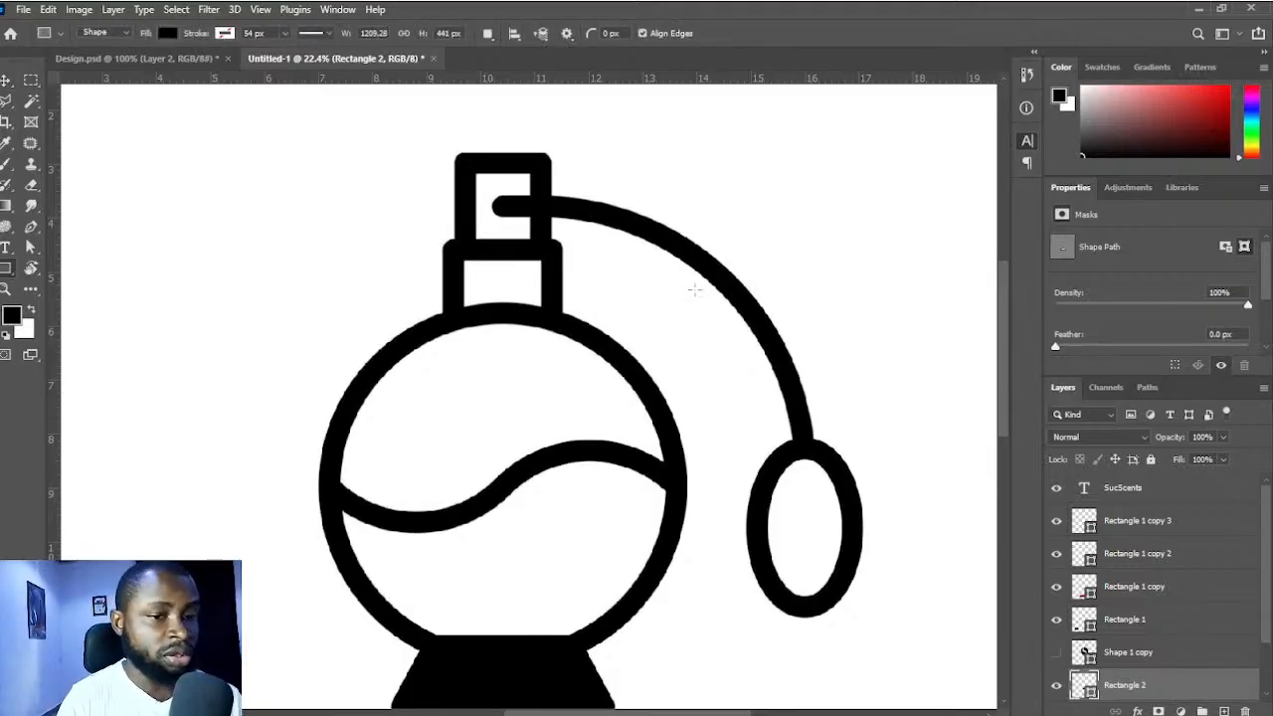
{"action": "left_click", "coordinate": [1225, 710]}
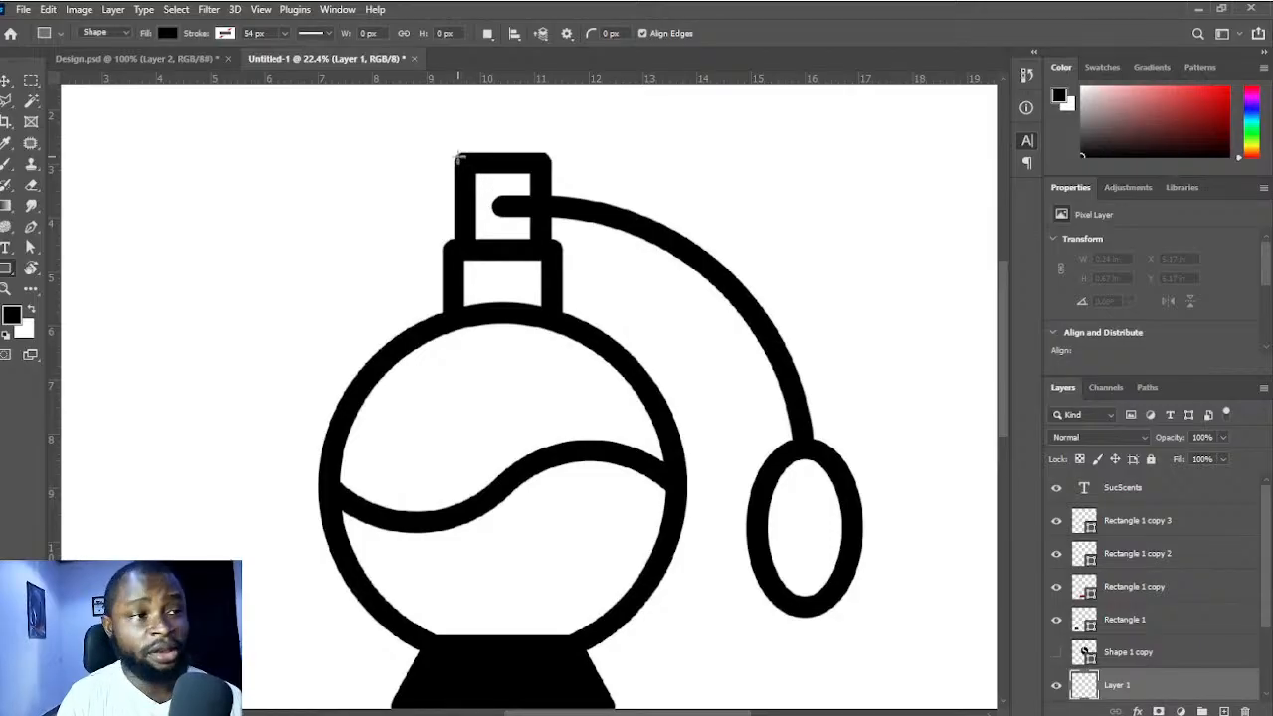
{"action": "left_click_drag", "start_coordinate": [458, 155], "coordinate": [547, 244]}
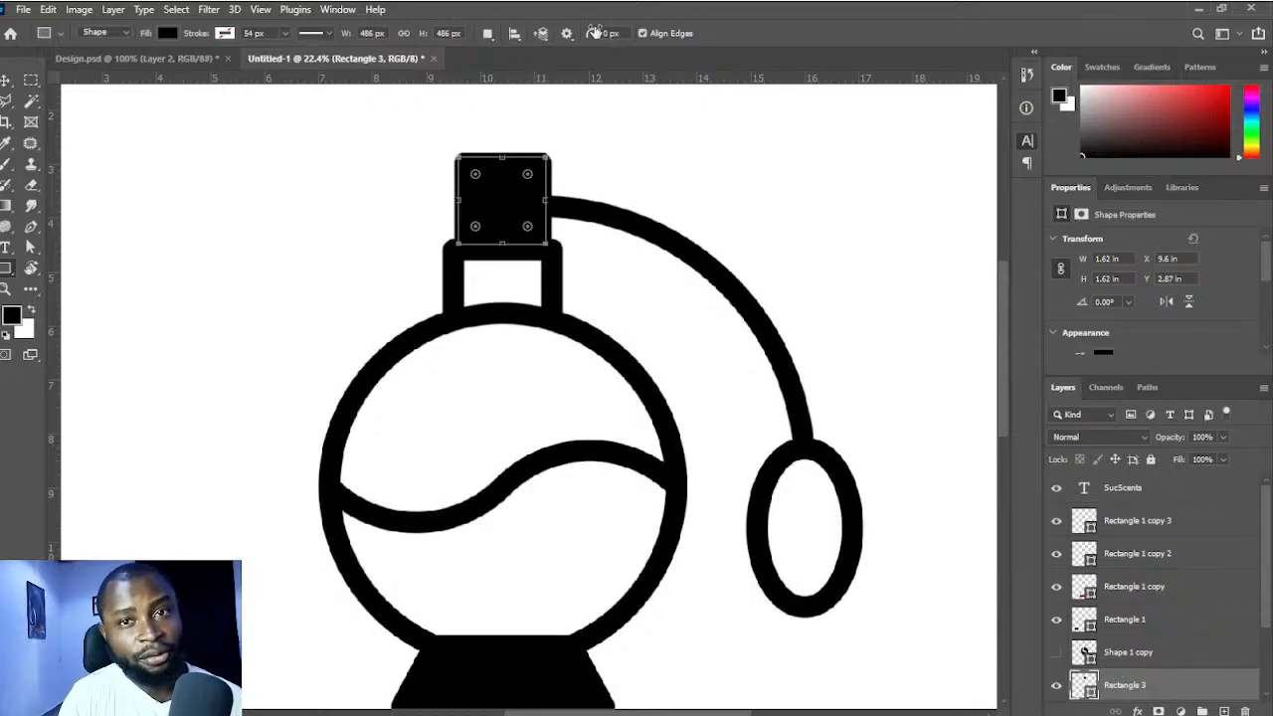
- Try changing the corner radius setting to 14 px for the square over the cap
{"action": "left_click_drag", "start_coordinate": [594, 34], "coordinate": [604, 37]}
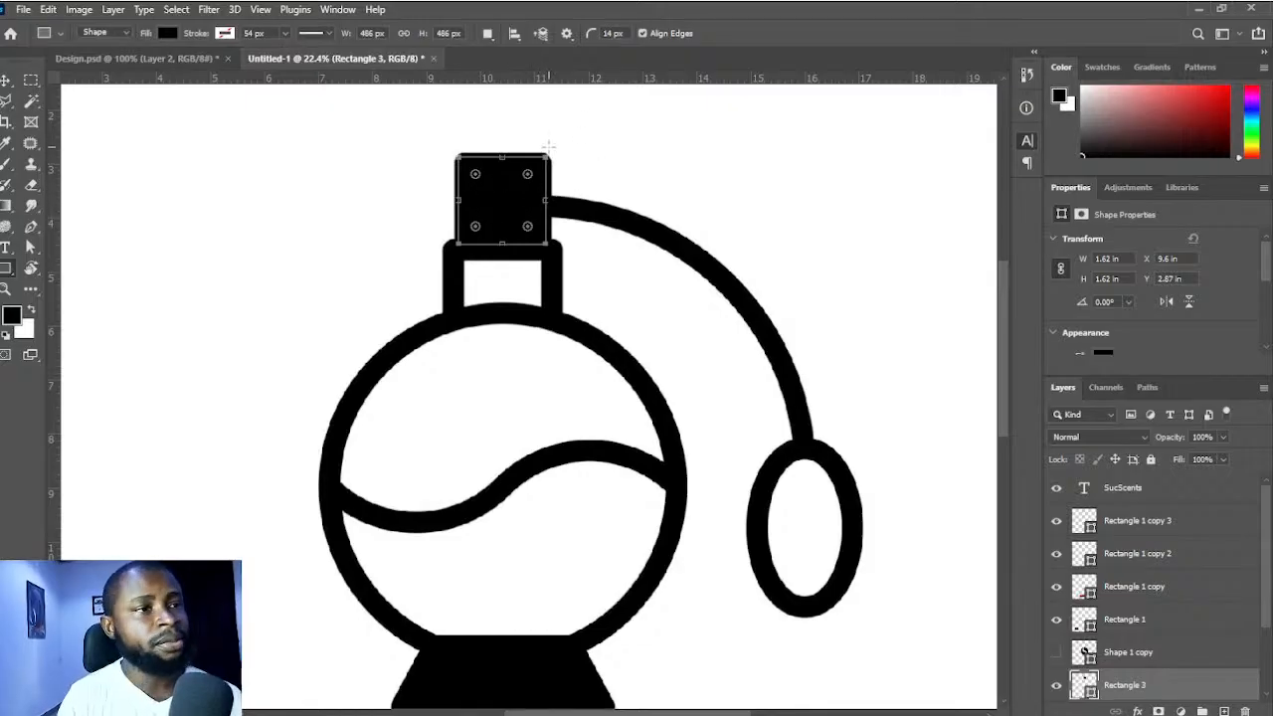
{"action": "left_click_drag", "start_coordinate": [595, 36], "coordinate": [581, 39]}
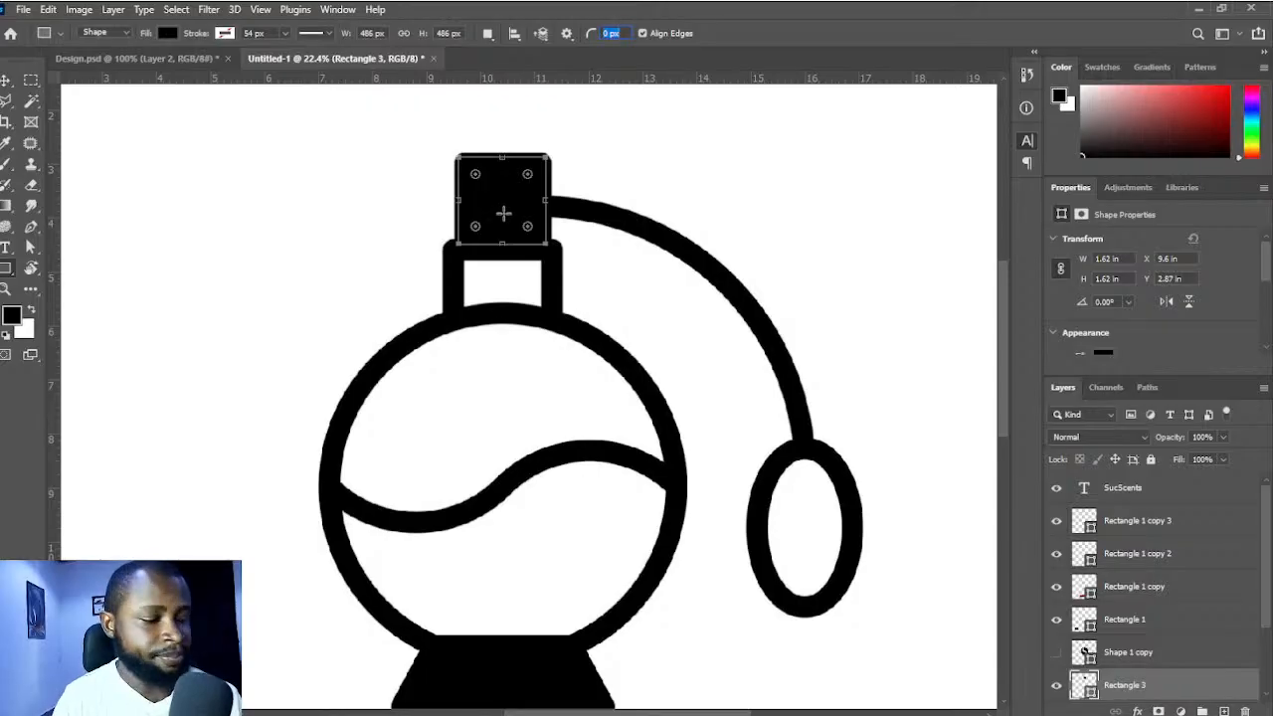
{"action": "type", "text": "v"}
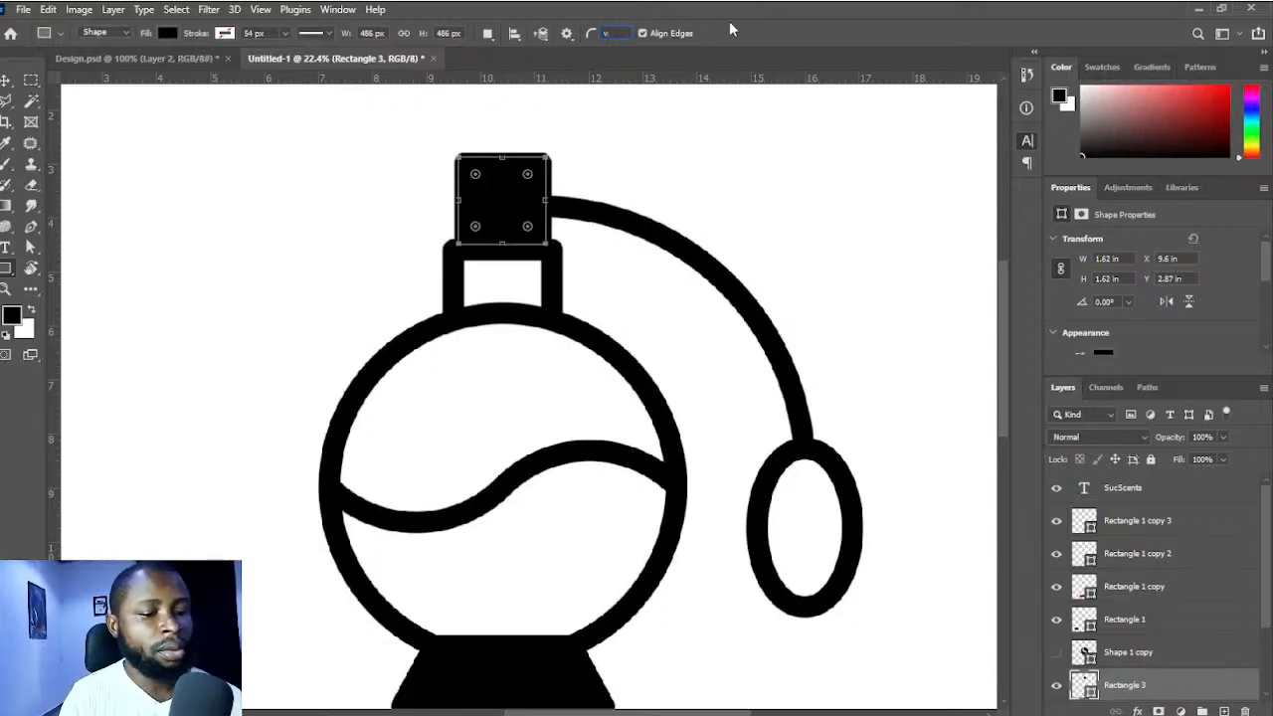
{"action": "key", "text": "BackSpace"}
{"action": "key", "text": "Return"}
{"action": "key", "text": "Return"}
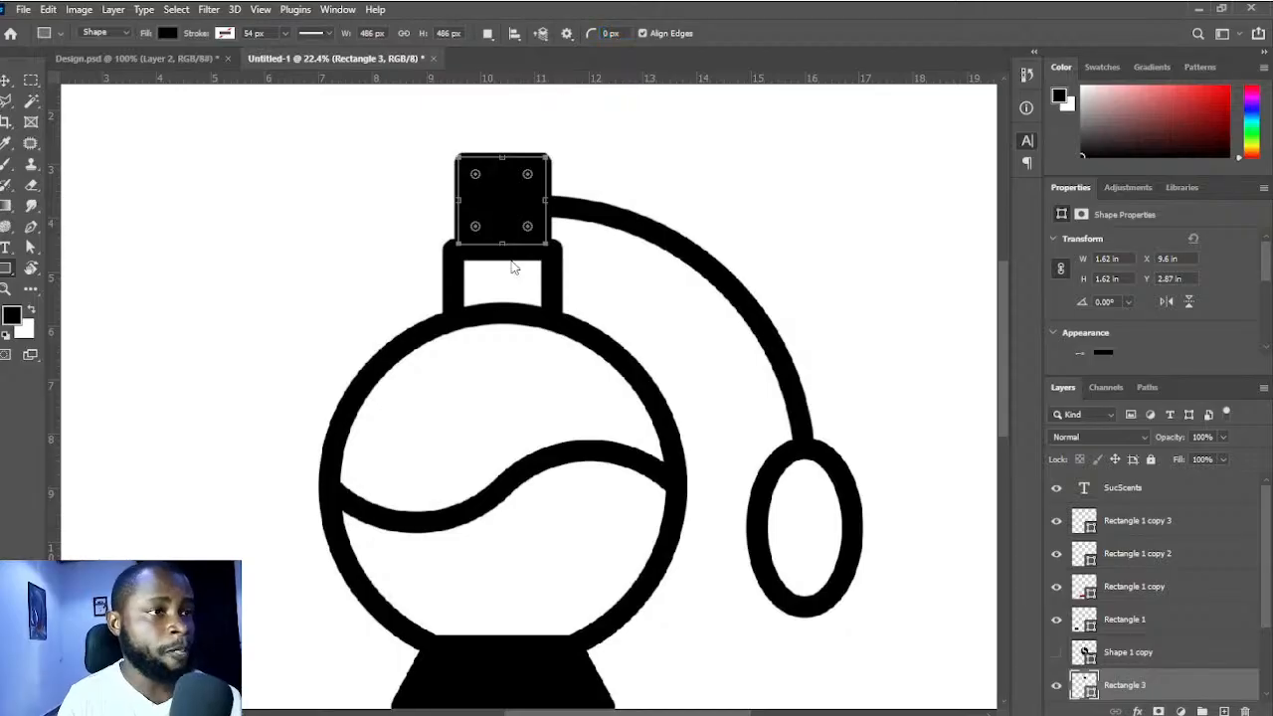
- Move the black square off the cap, retry its corner radius setting, and delete the square
{"action": "key", "text": "v"}
{"action": "left_click_drag", "start_coordinate": [506, 209], "coordinate": [673, 158]}
{"action": "key", "text": "u"}
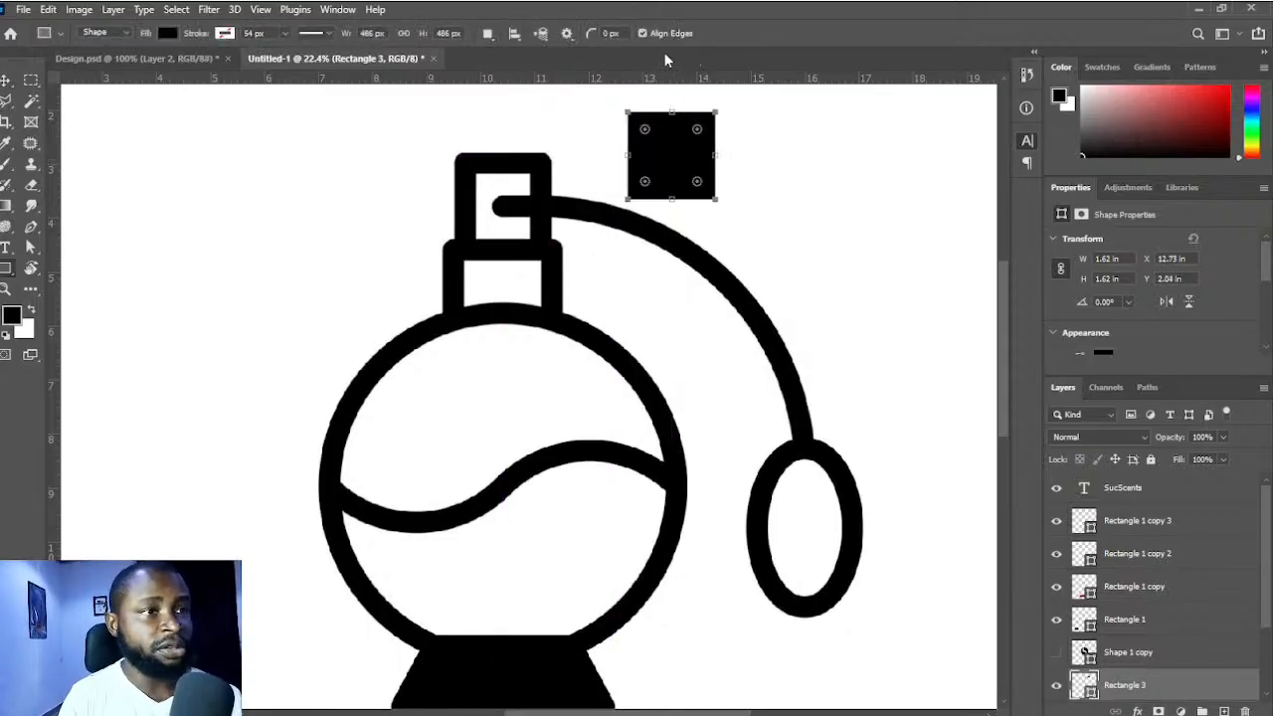
{"action": "left_click_drag", "start_coordinate": [591, 36], "coordinate": [633, 36]}
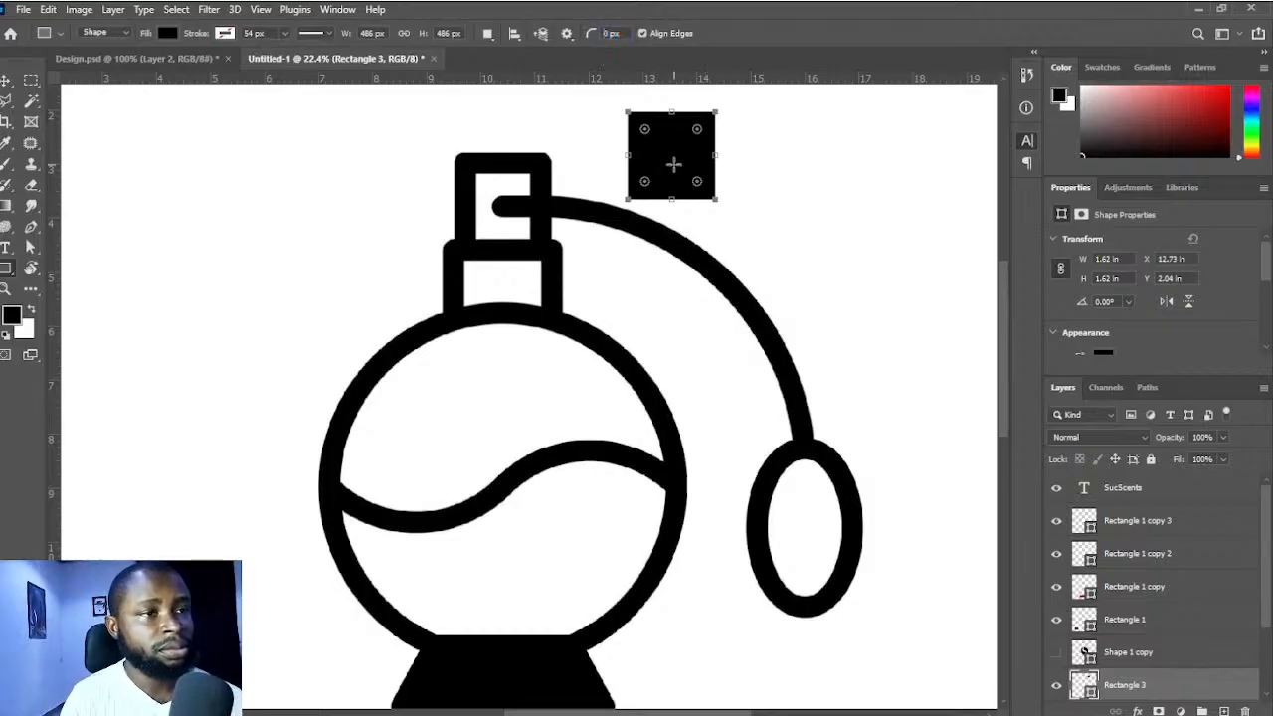
{"action": "key", "text": "v"}
{"action": "left_click_drag", "start_coordinate": [680, 162], "coordinate": [671, 183]}
{"action": "mouse_move", "coordinate": [516, 189]}
{"action": "left_mouse_down"}
{"action": "mouse_move", "coordinate": [354, 194]}
{"action": "mouse_move", "coordinate": [328, 218]}
{"action": "left_mouse_up"}
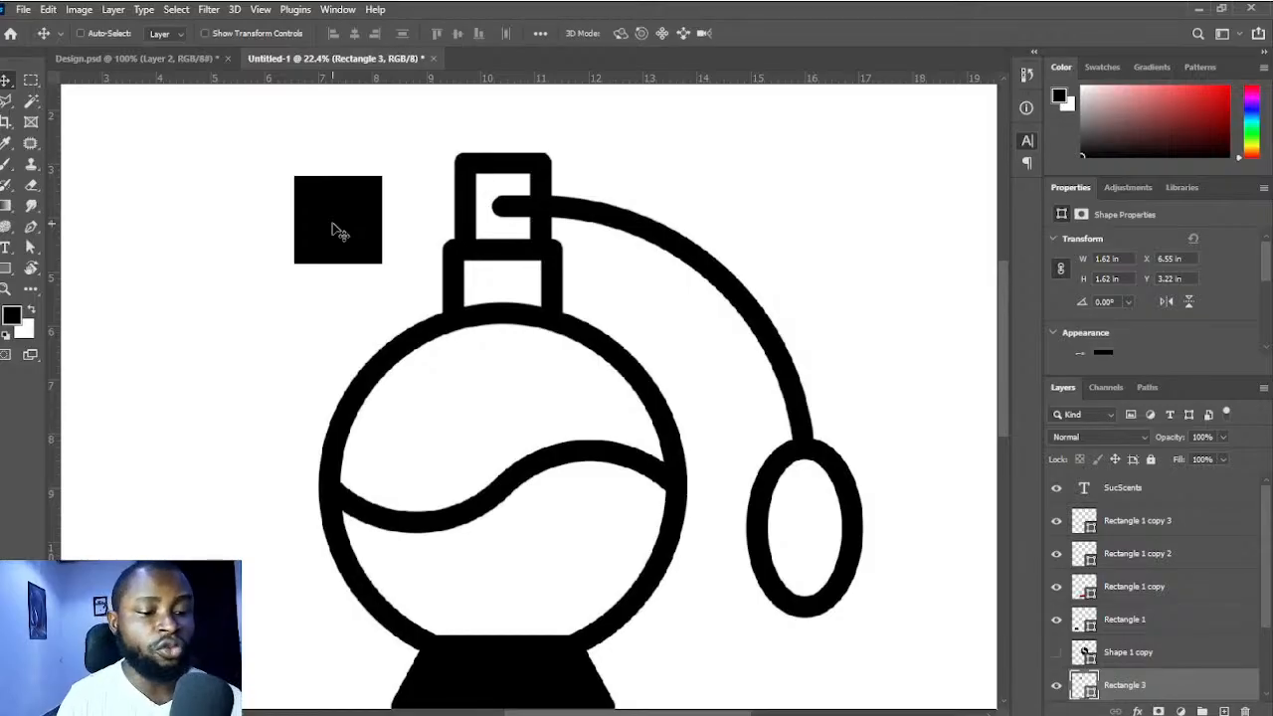
{"action": "key", "text": "Delete"}
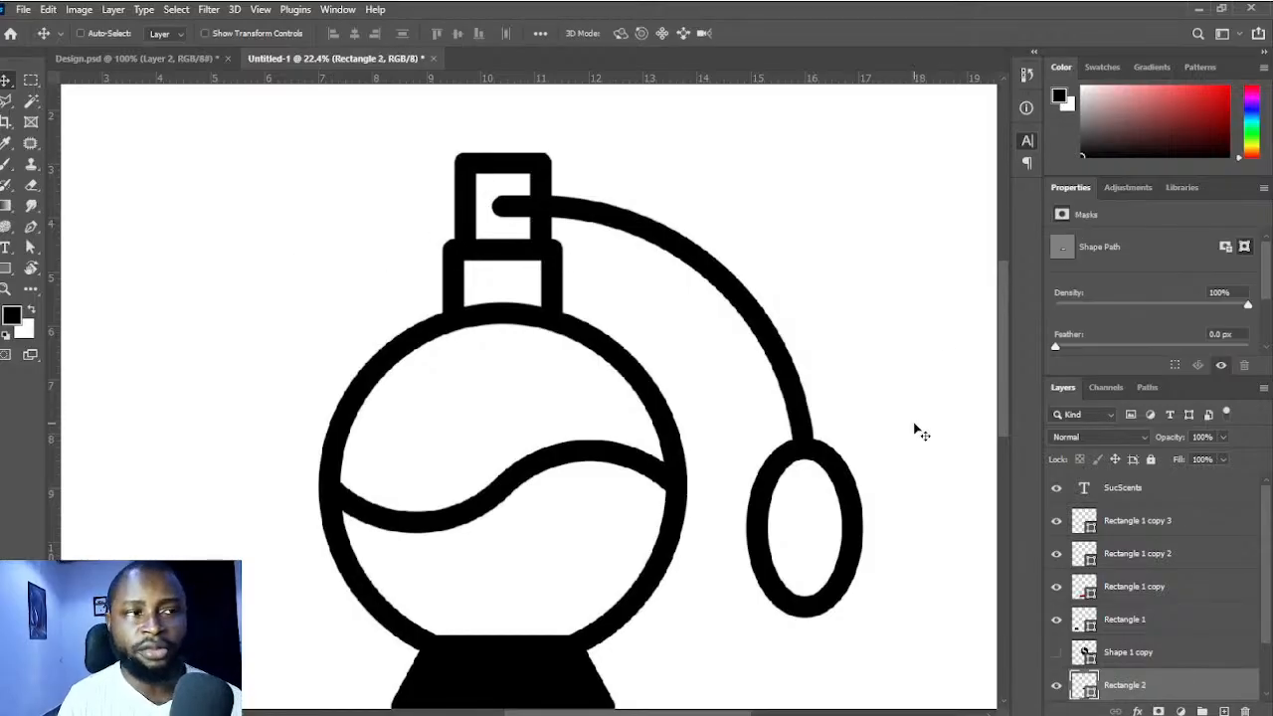
- Draw a black square about 548 × 548 px with a 15 px corner radius beside the cap, and delete it
{"action": "left_click", "coordinate": [5, 268]}
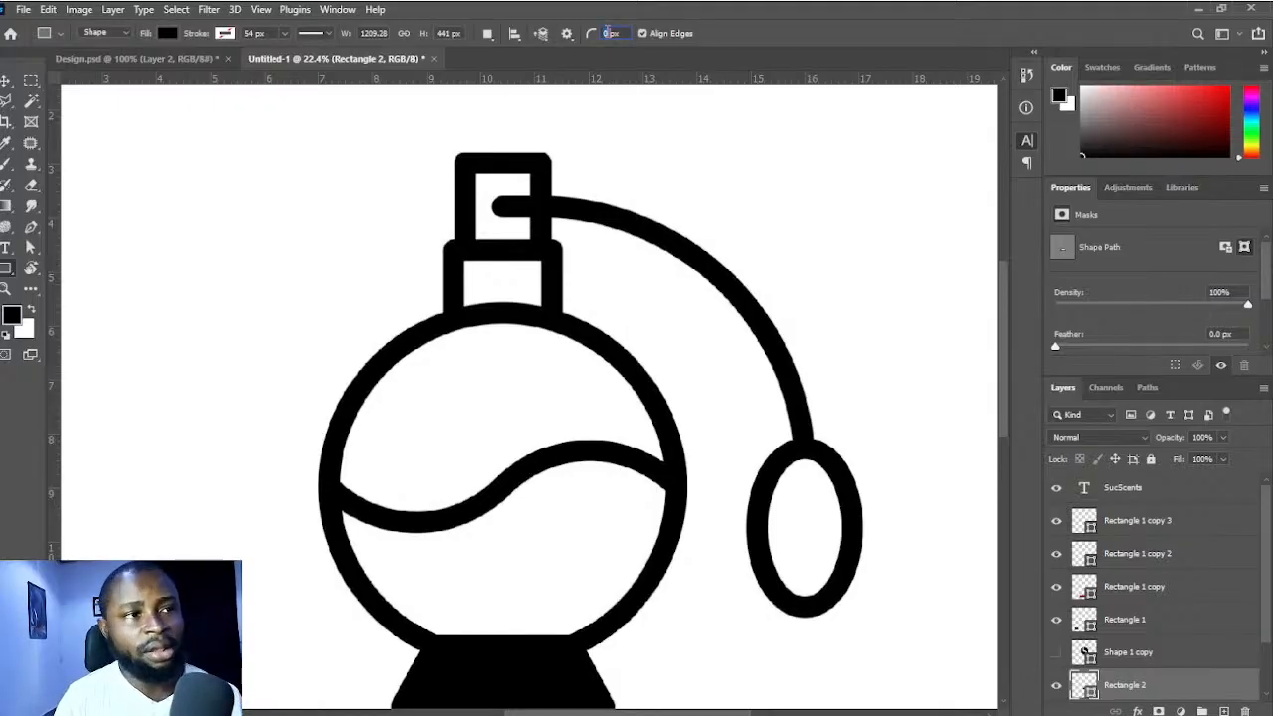
{"action": "type", "text": "15"}
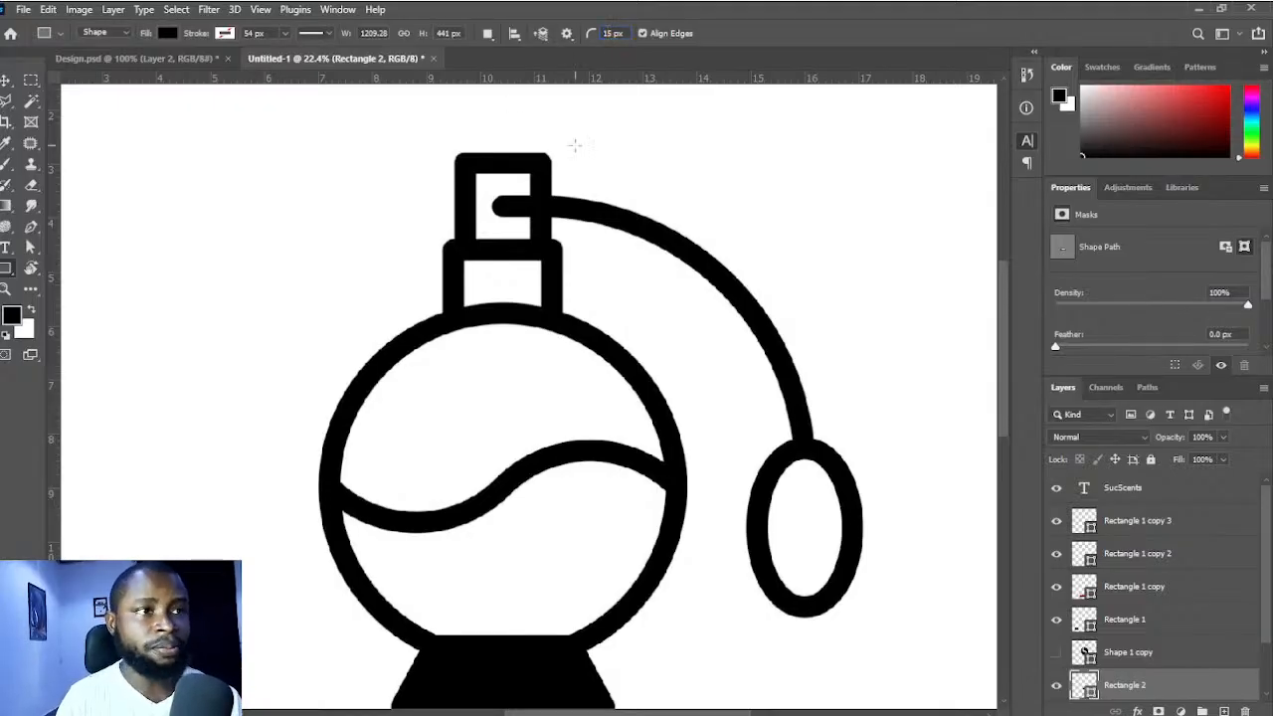
{"action": "left_click_drag", "start_coordinate": [284, 156], "coordinate": [385, 255]}
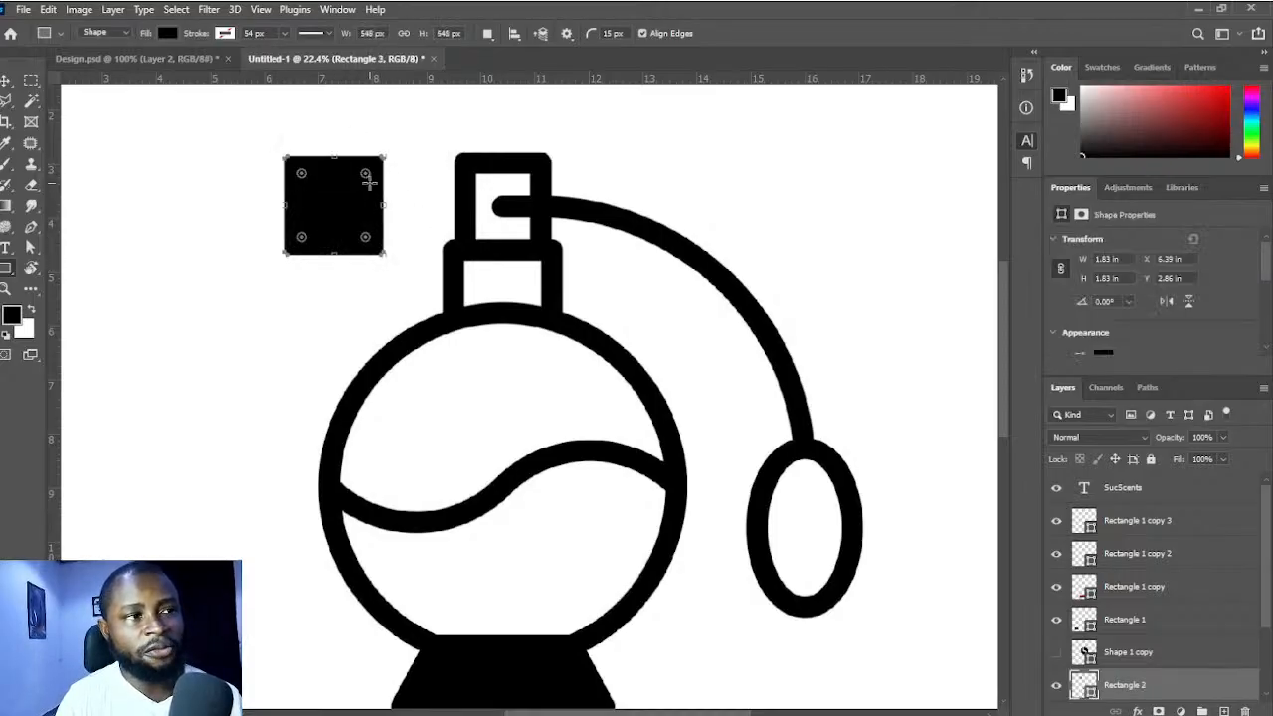
{"action": "key", "text": "v"}
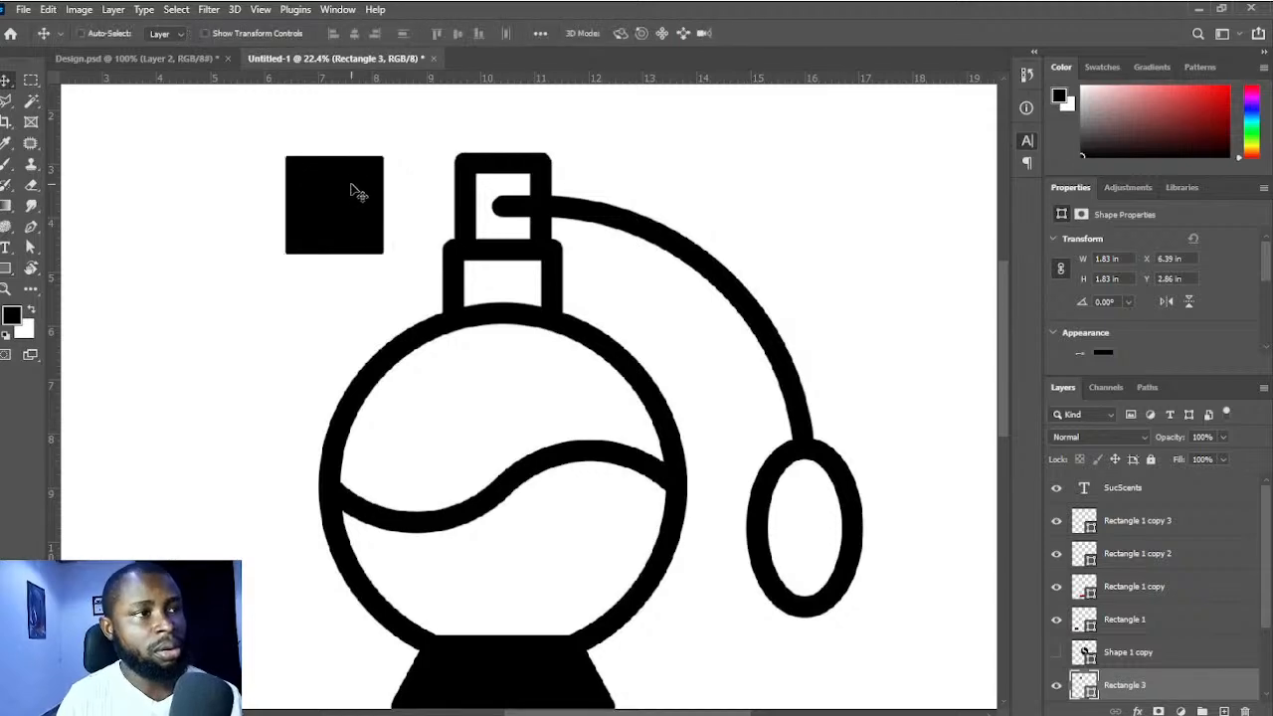
{"action": "scroll", "coordinate": [386, 200], "scroll_direction": "up", "scroll_amount": 4}
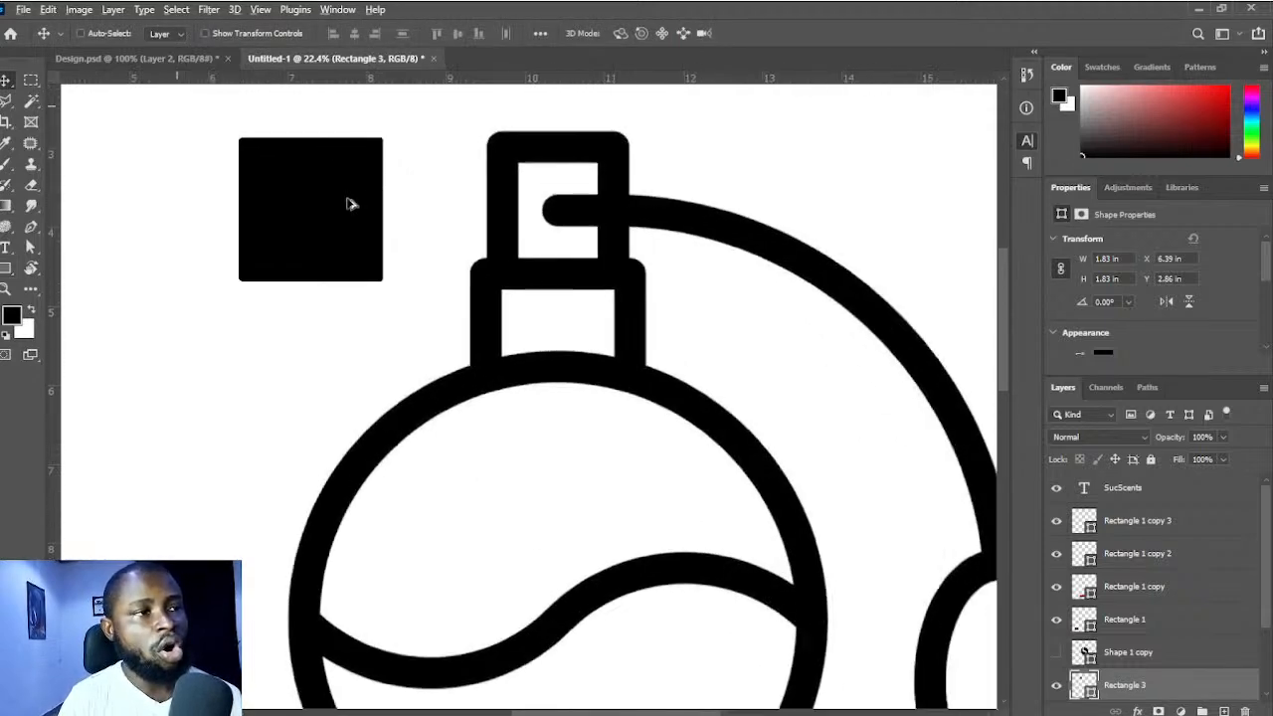
{"action": "left_click_drag", "start_coordinate": [344, 174], "coordinate": [401, 298]}
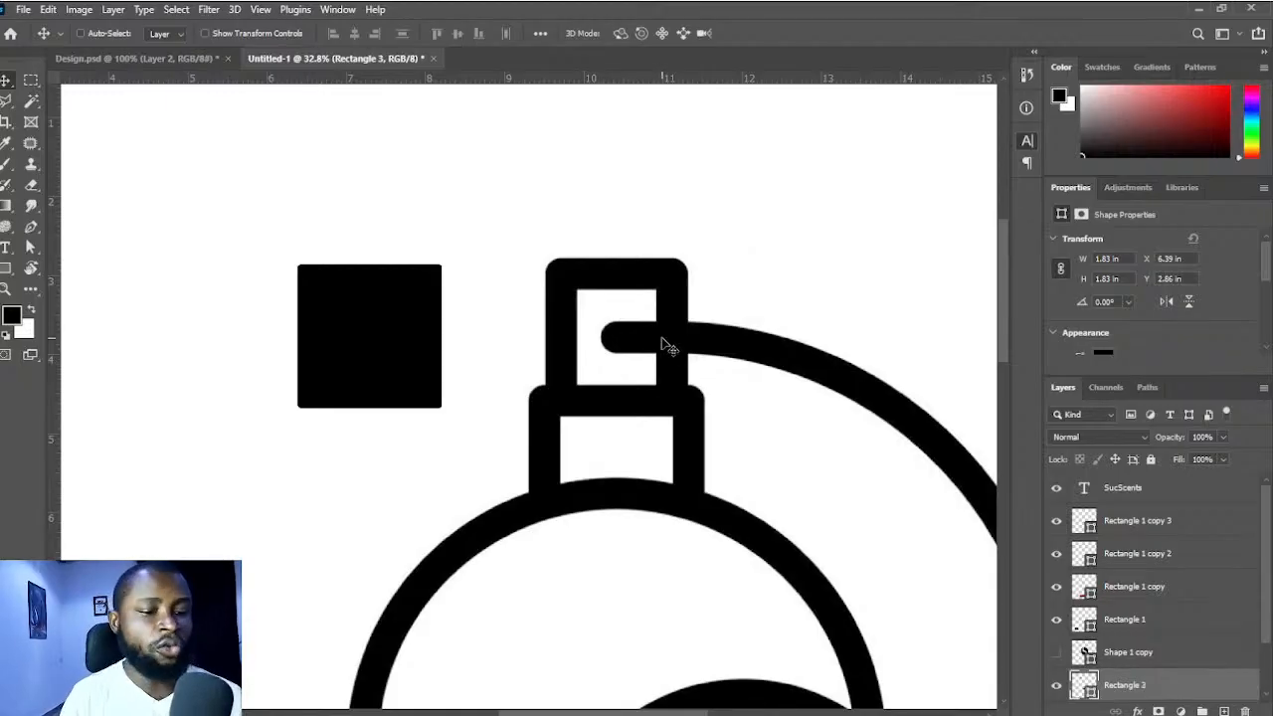
{"action": "key", "text": "Delete"}
- Draw a black square about 597 × 597 px with a 45 px corner radius beside the cap and move it farther left
{"action": "key", "text": "u"}
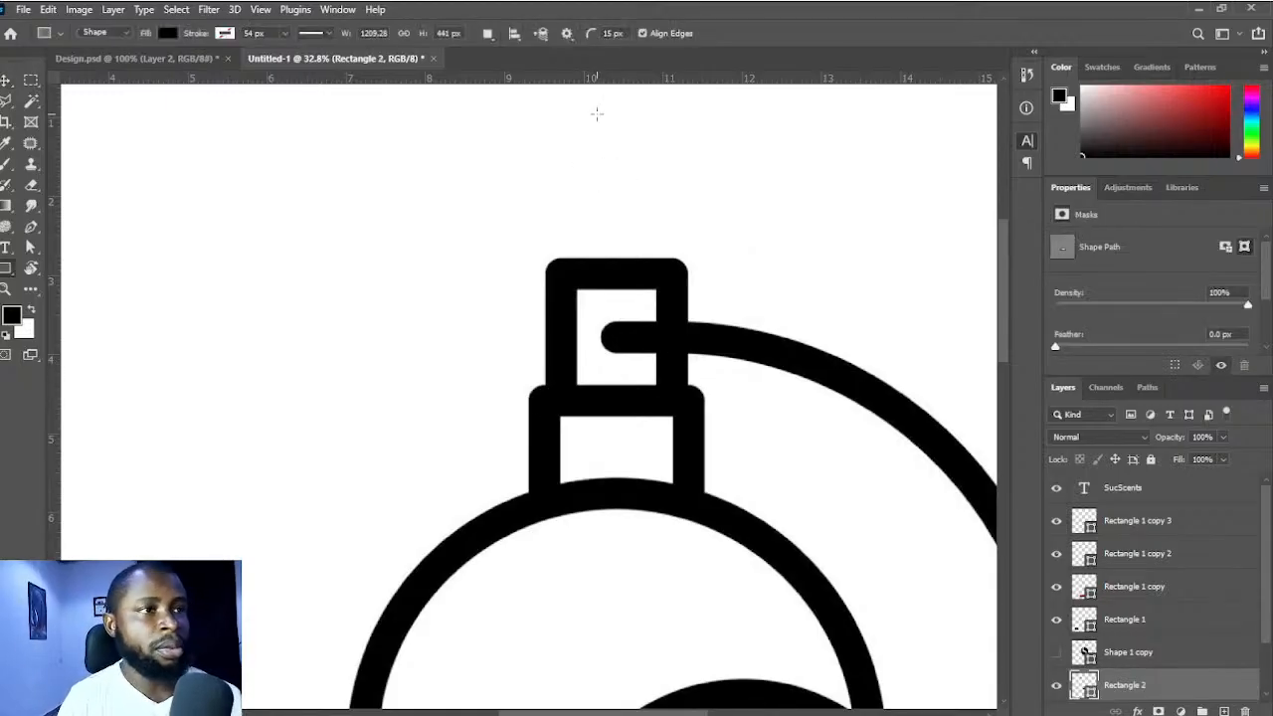
{"action": "double_click", "coordinate": [609, 33]}
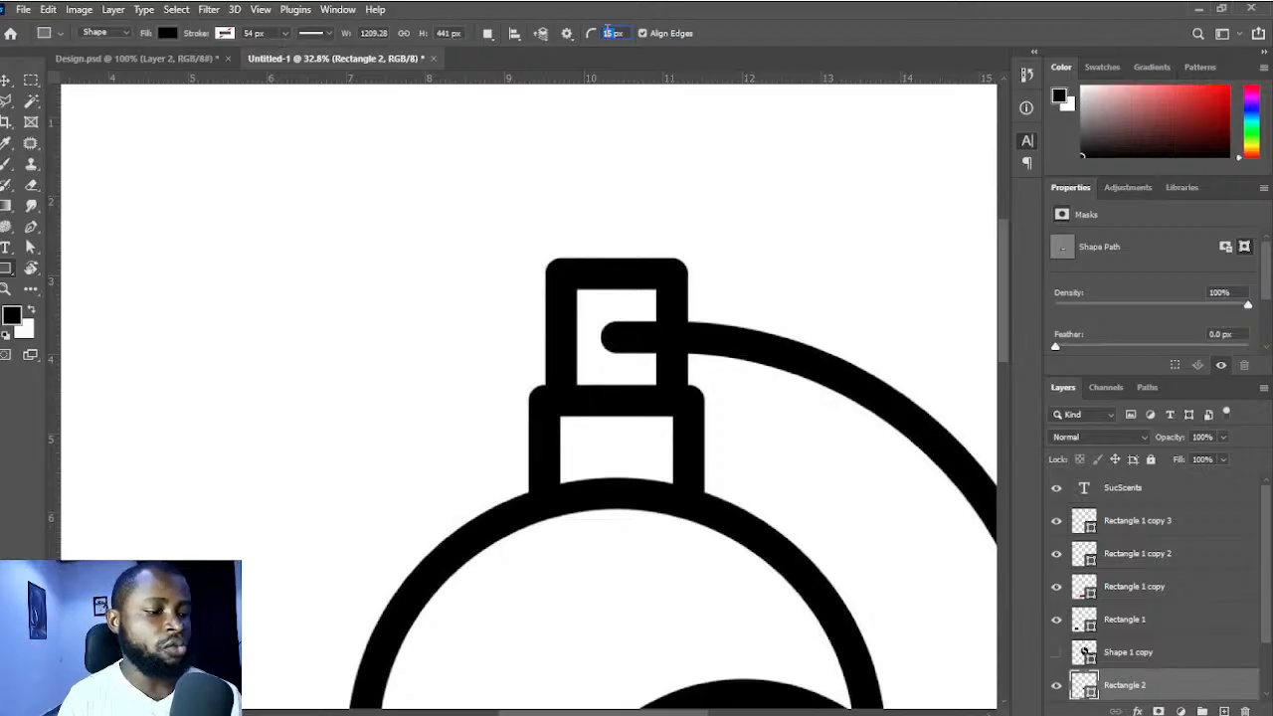
{"action": "type", "text": "45"}
{"action": "left_click_drag", "start_coordinate": [277, 244], "coordinate": [434, 401]}
{"action": "key", "text": "v"}
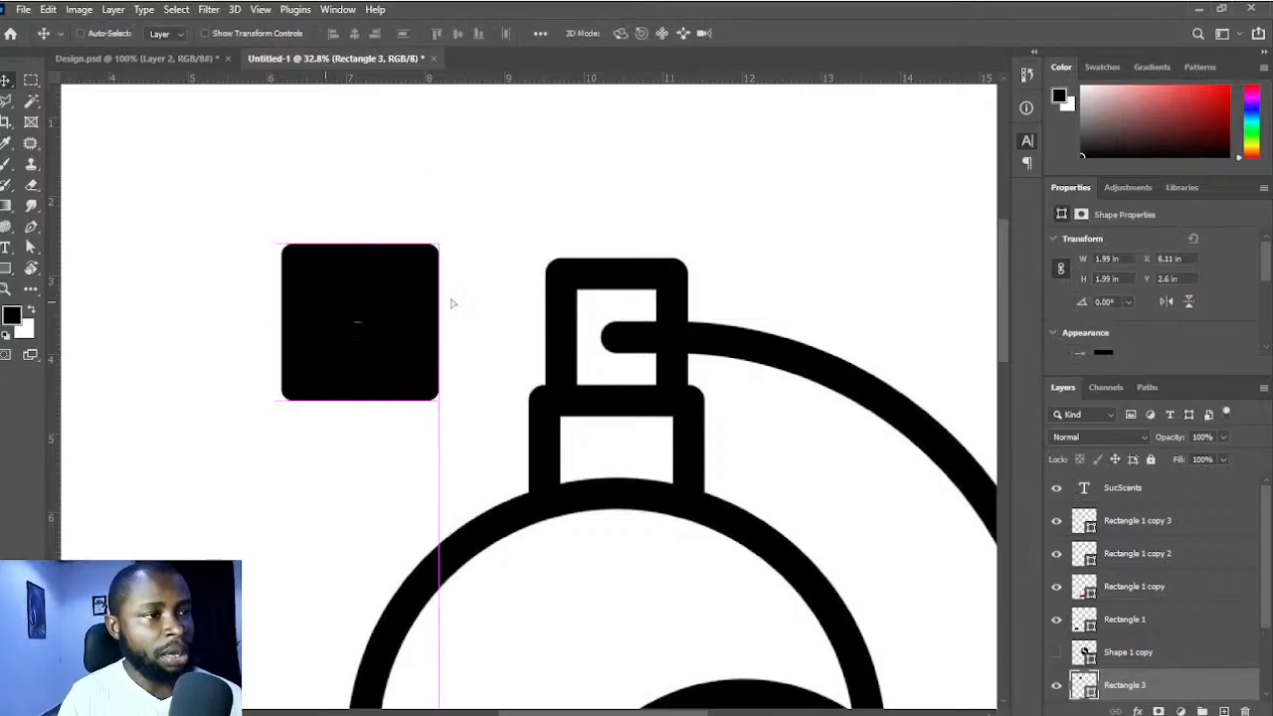
{"action": "left_click_drag", "start_coordinate": [319, 304], "coordinate": [281, 277]}
{"action": "key", "text": "u"}
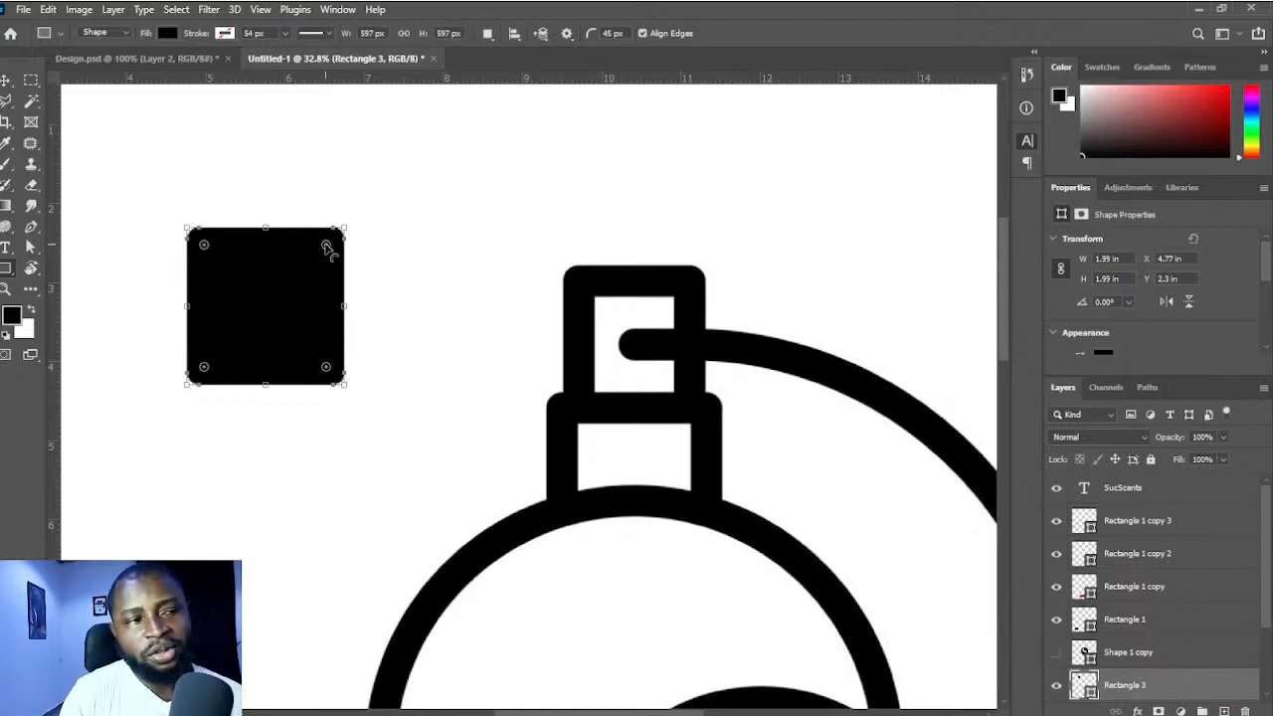
- Round all four corners of the black square beside the cap further
{"action": "mouse_move", "coordinate": [326, 247]}
{"action": "left_mouse_down"}
{"action": "mouse_move", "coordinate": [307, 265]}
{"action": "mouse_move", "coordinate": [242, 275]}
{"action": "mouse_move", "coordinate": [327, 256]}
{"action": "mouse_move", "coordinate": [295, 276]}
{"action": "mouse_move", "coordinate": [311, 262]}
{"action": "left_mouse_up"}
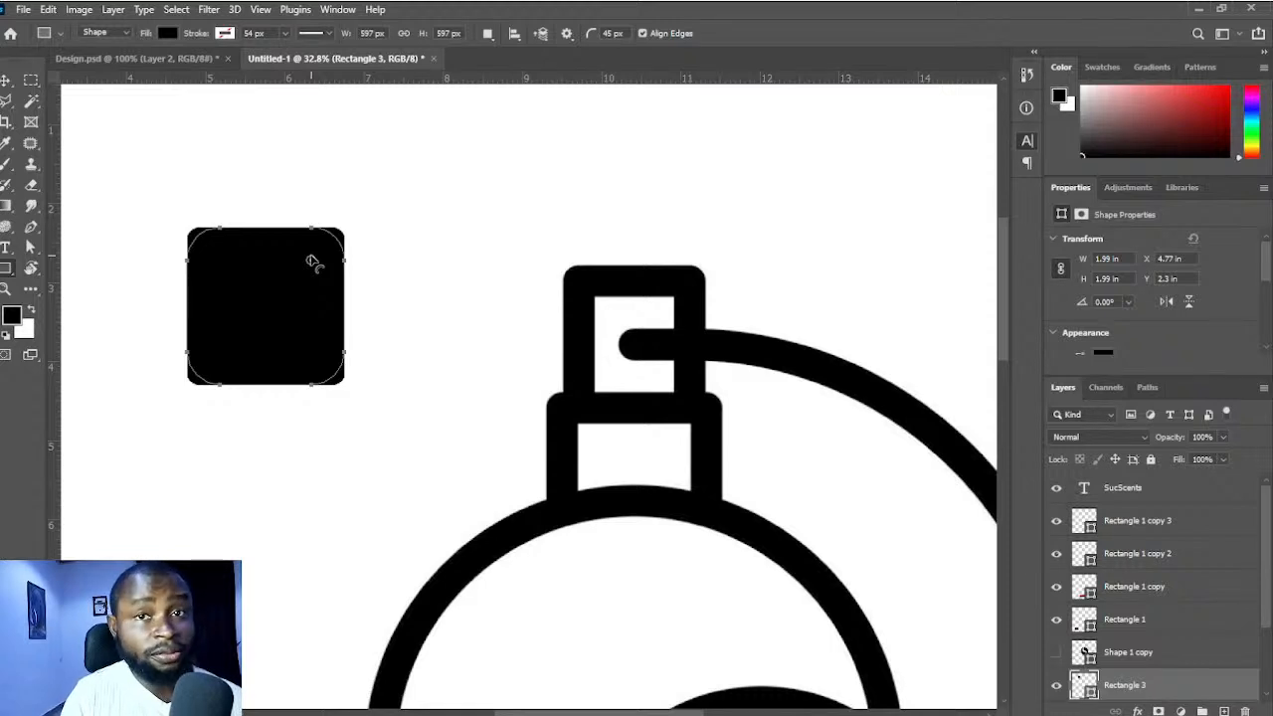
{"action": "left_click_drag", "start_coordinate": [311, 262], "coordinate": [313, 260]}
{"action": "key", "text": "v"}
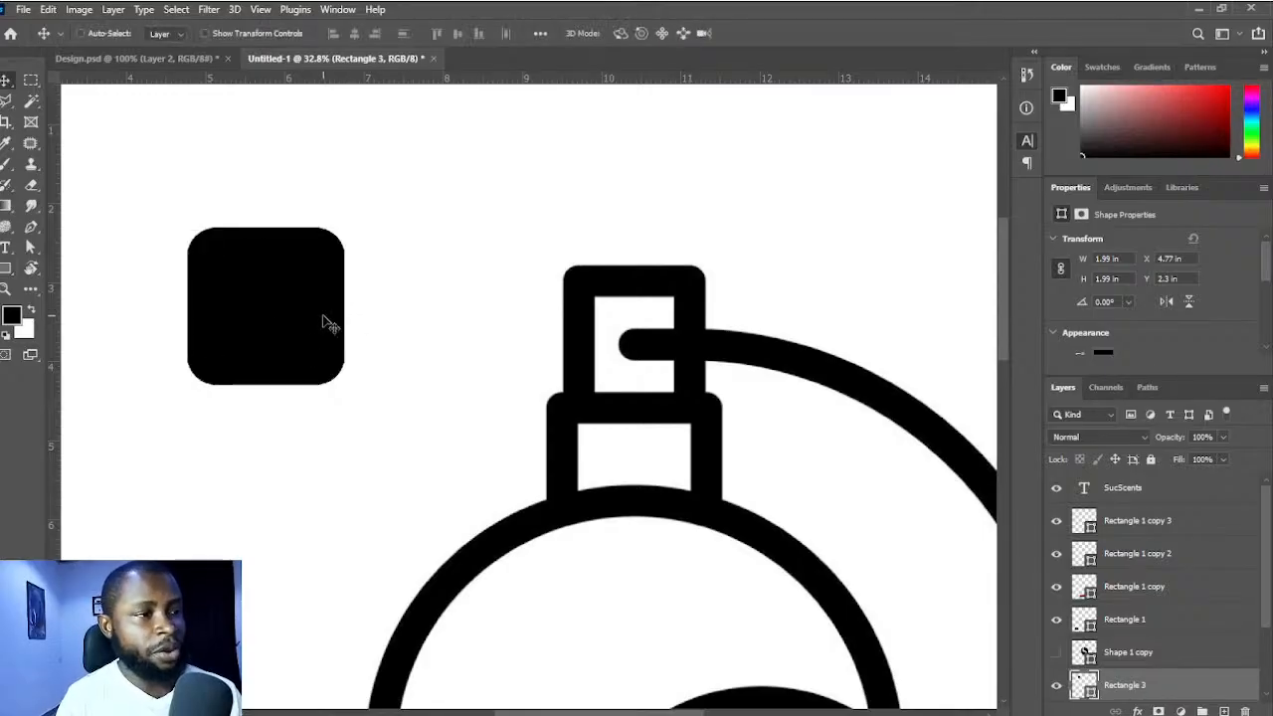
- Move the rounded black square nearer the cap and place a duplicate, scaled to about 110%, overlapping its lower part
{"action": "left_click_drag", "start_coordinate": [261, 330], "coordinate": [432, 315]}
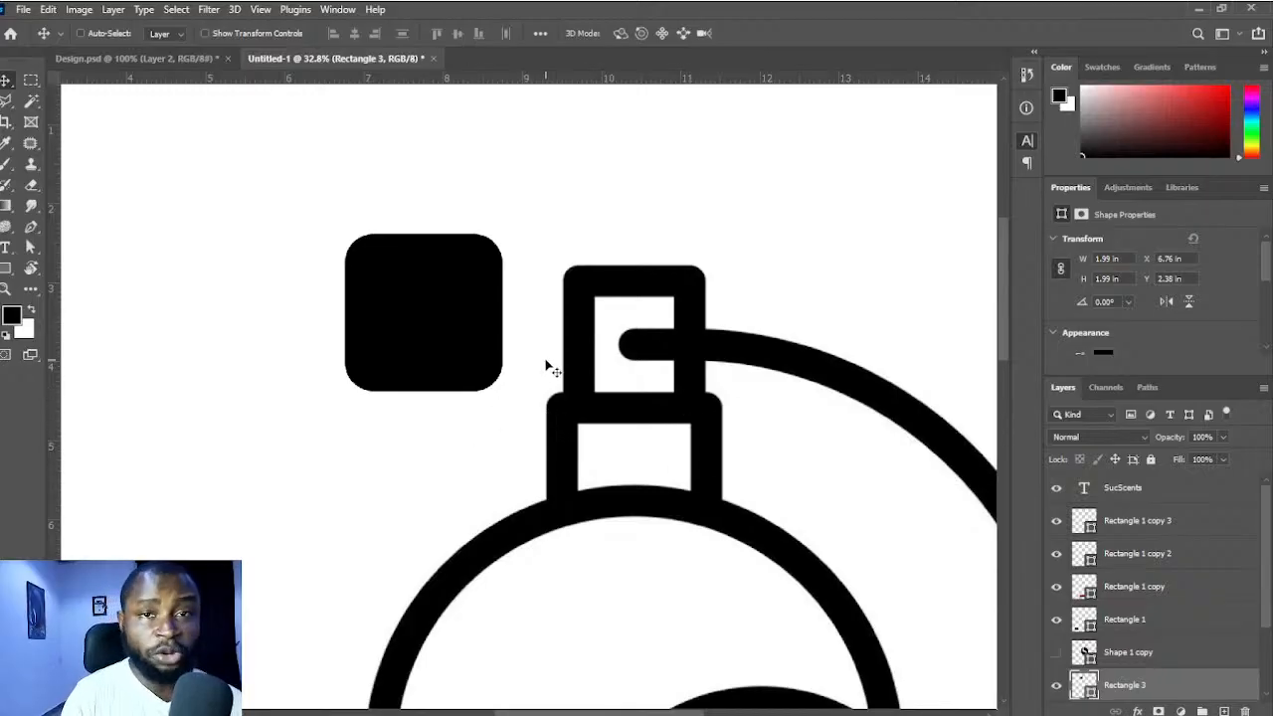
{"action": "key", "text": "ctrl"}
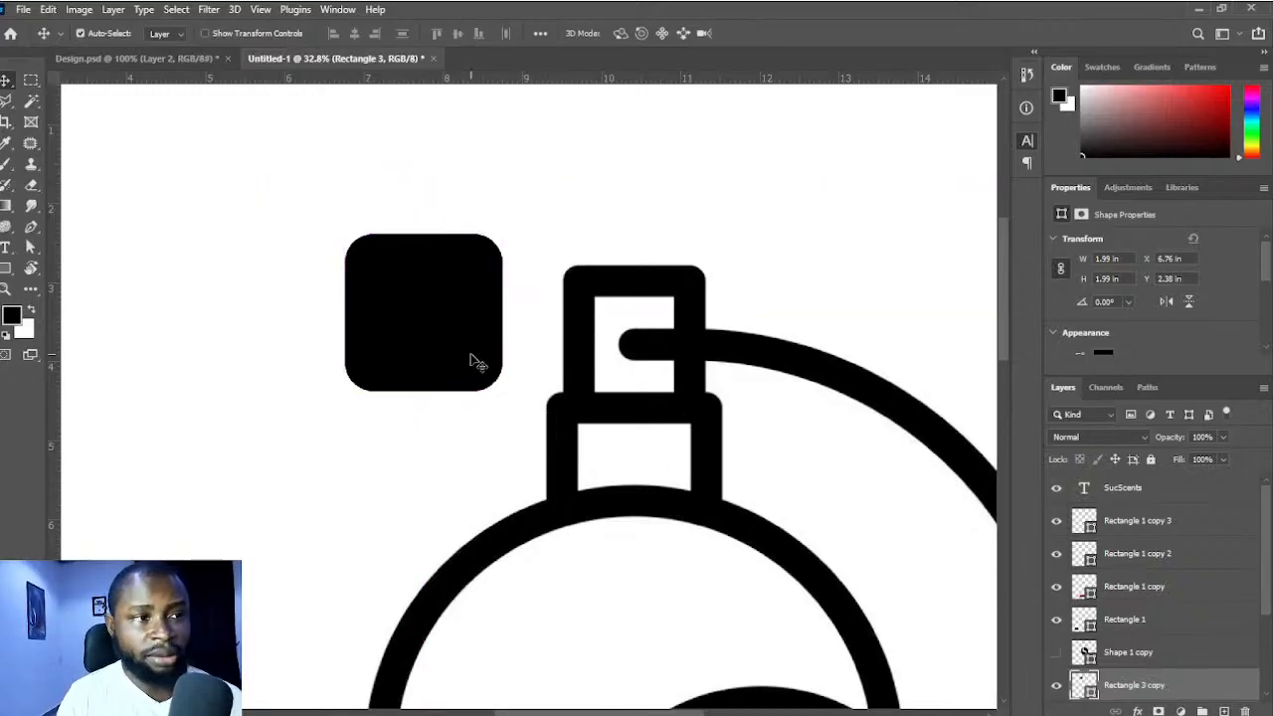
{"action": "key", "text": "ctrl+j"}
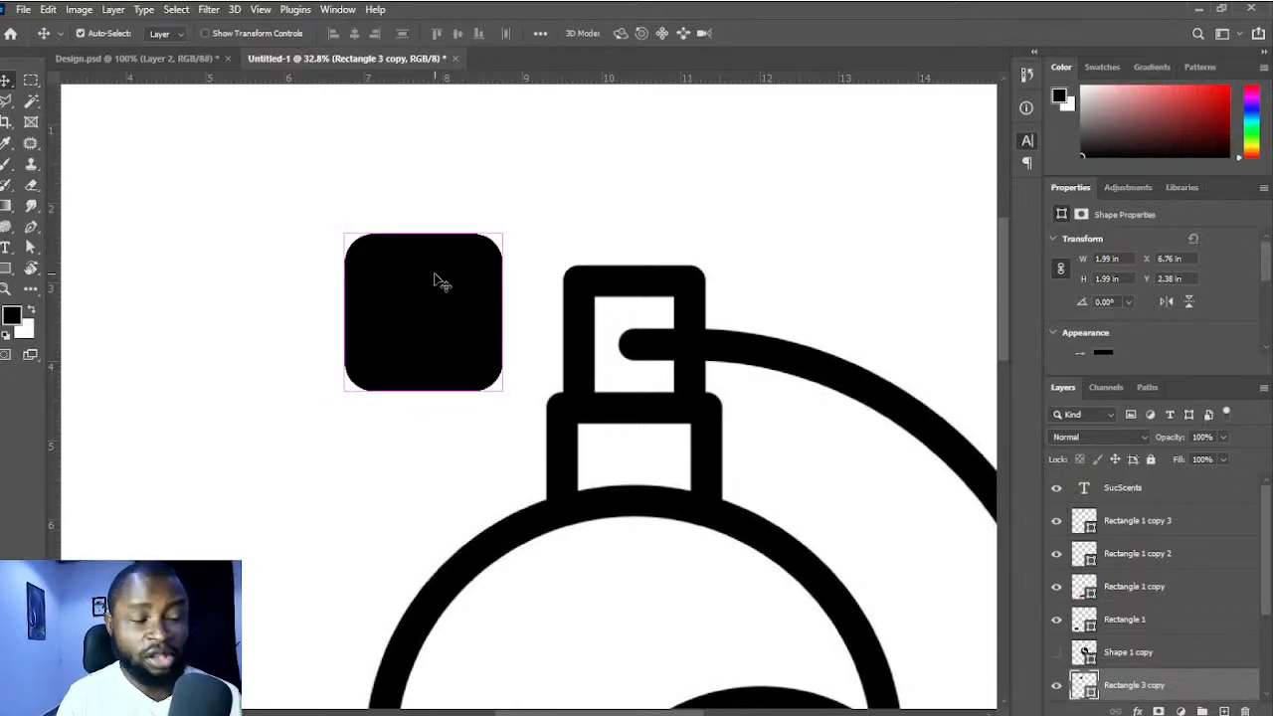
{"action": "key", "text": "ctrl+t"}
{"action": "left_click_drag", "start_coordinate": [423, 391], "coordinate": [423, 412]}
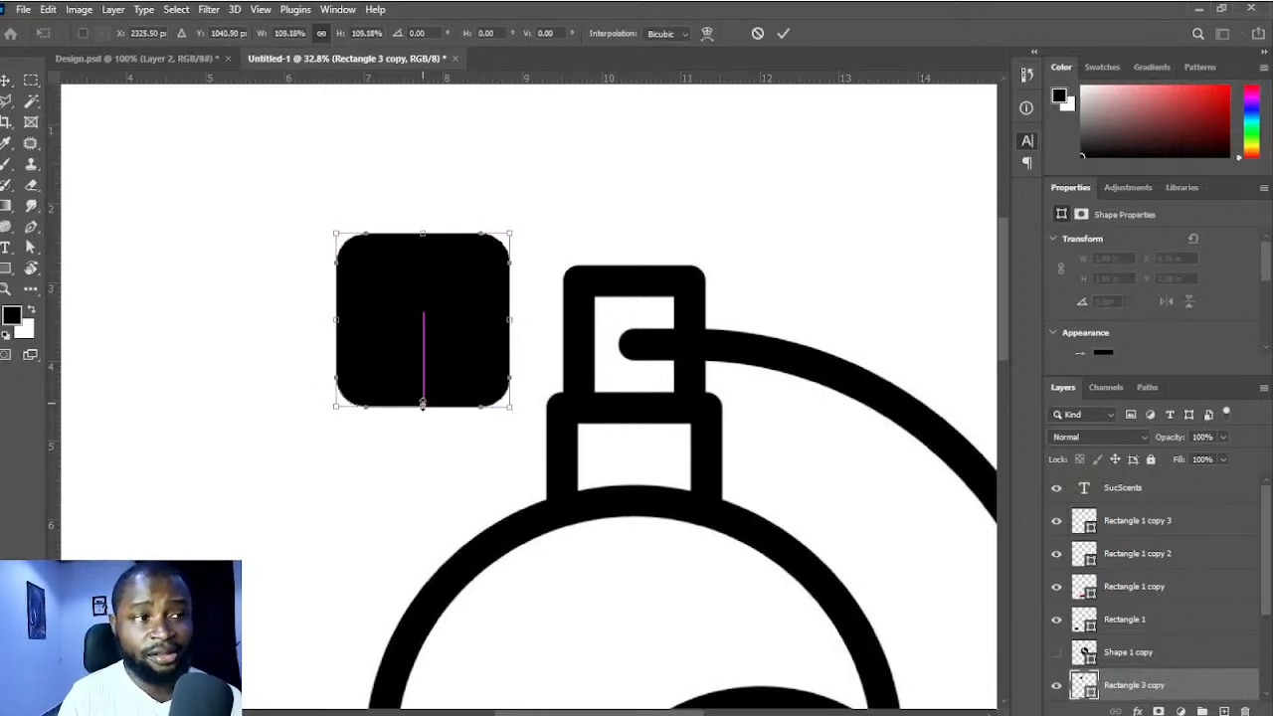
{"action": "left_click_drag", "start_coordinate": [425, 308], "coordinate": [424, 416]}
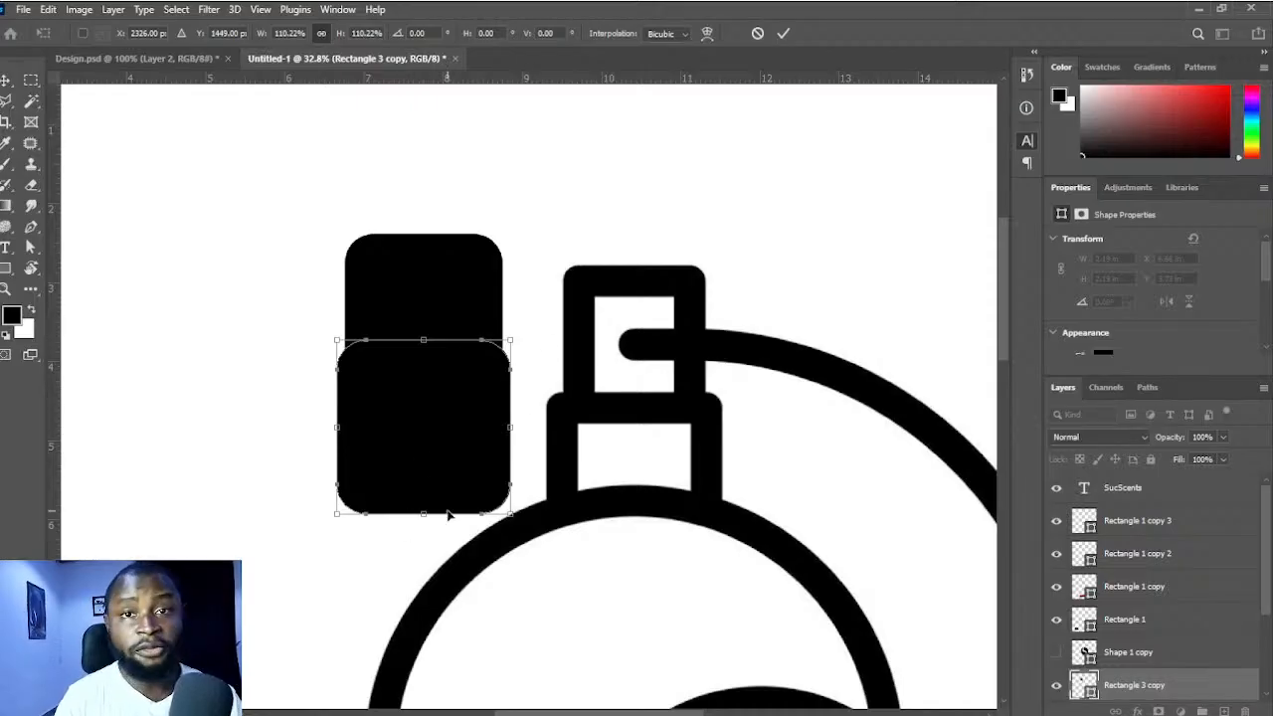
- Reshape the duplicate into a wider, shorter block about 822 × 530 px and reduce the rounding of its corners
{"action": "left_click_drag", "start_coordinate": [424, 515], "coordinate": [424, 473]}
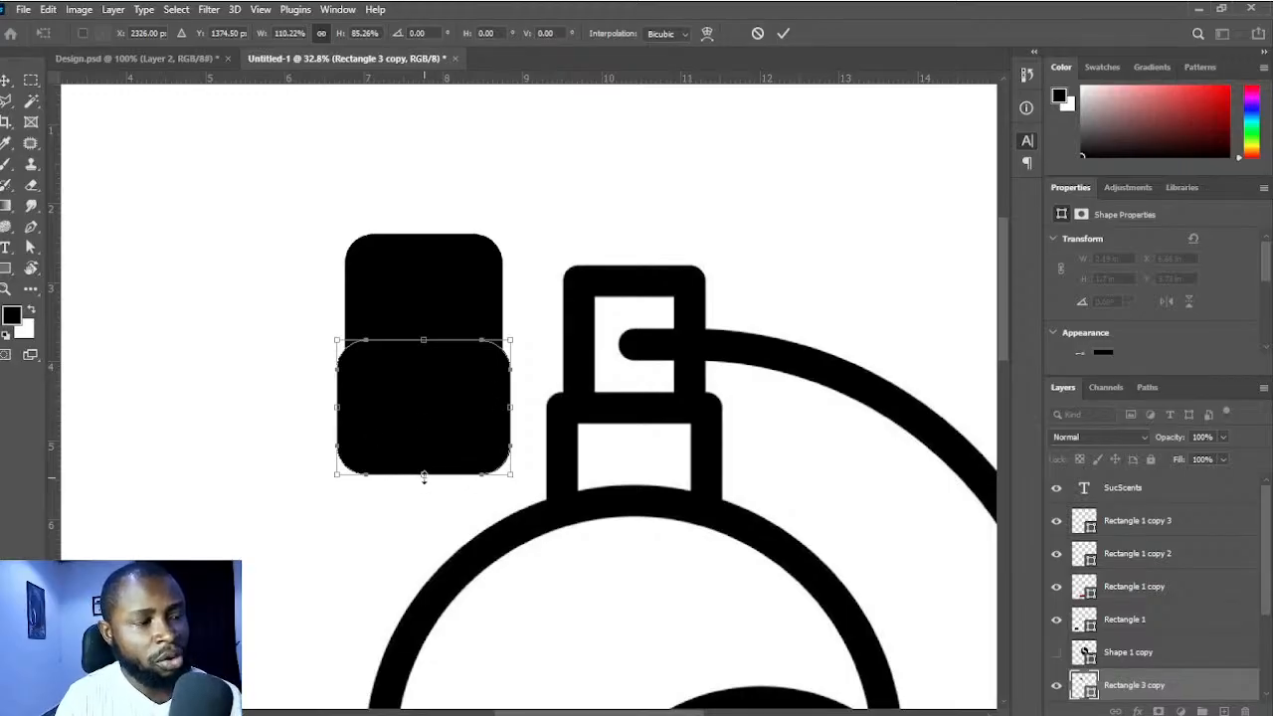
{"action": "mouse_move", "coordinate": [424, 478]}
{"action": "left_mouse_down"}
{"action": "mouse_move", "coordinate": [422, 509]}
{"action": "mouse_move", "coordinate": [420, 479]}
{"action": "left_mouse_up"}
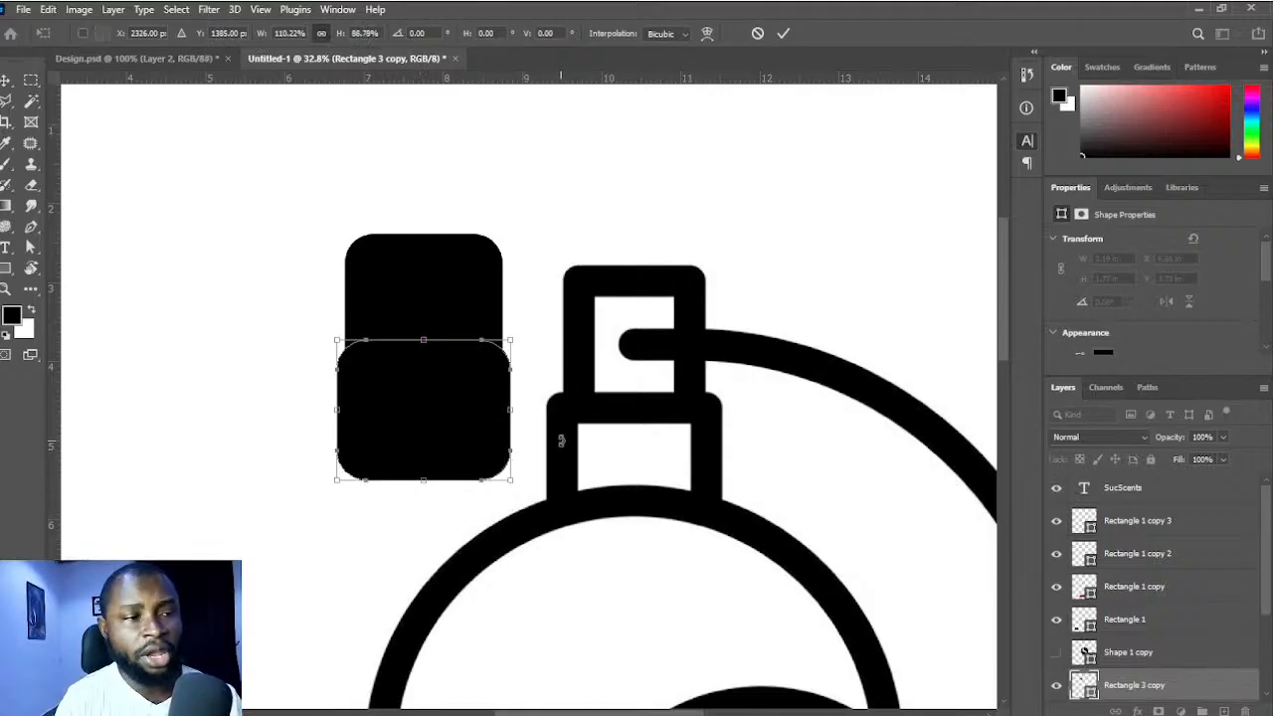
{"action": "left_click_drag", "start_coordinate": [514, 408], "coordinate": [534, 409]}
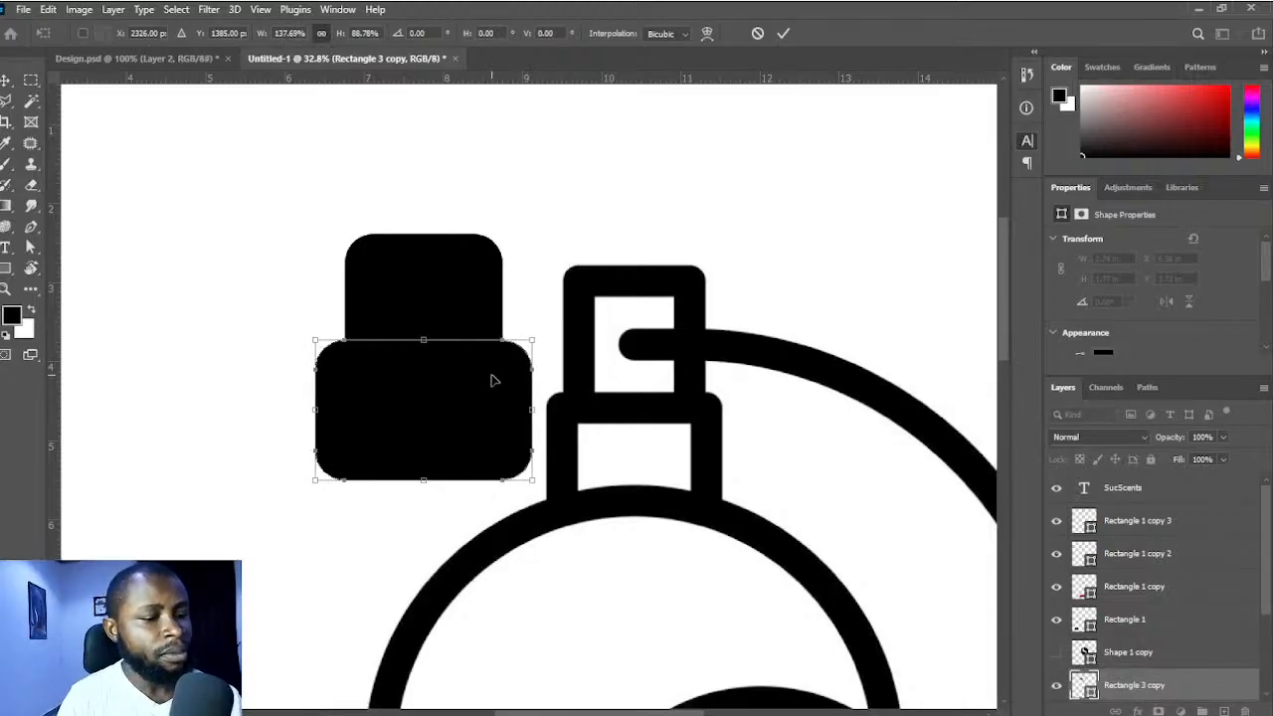
{"action": "key", "text": "Return"}
{"action": "key", "text": "u"}
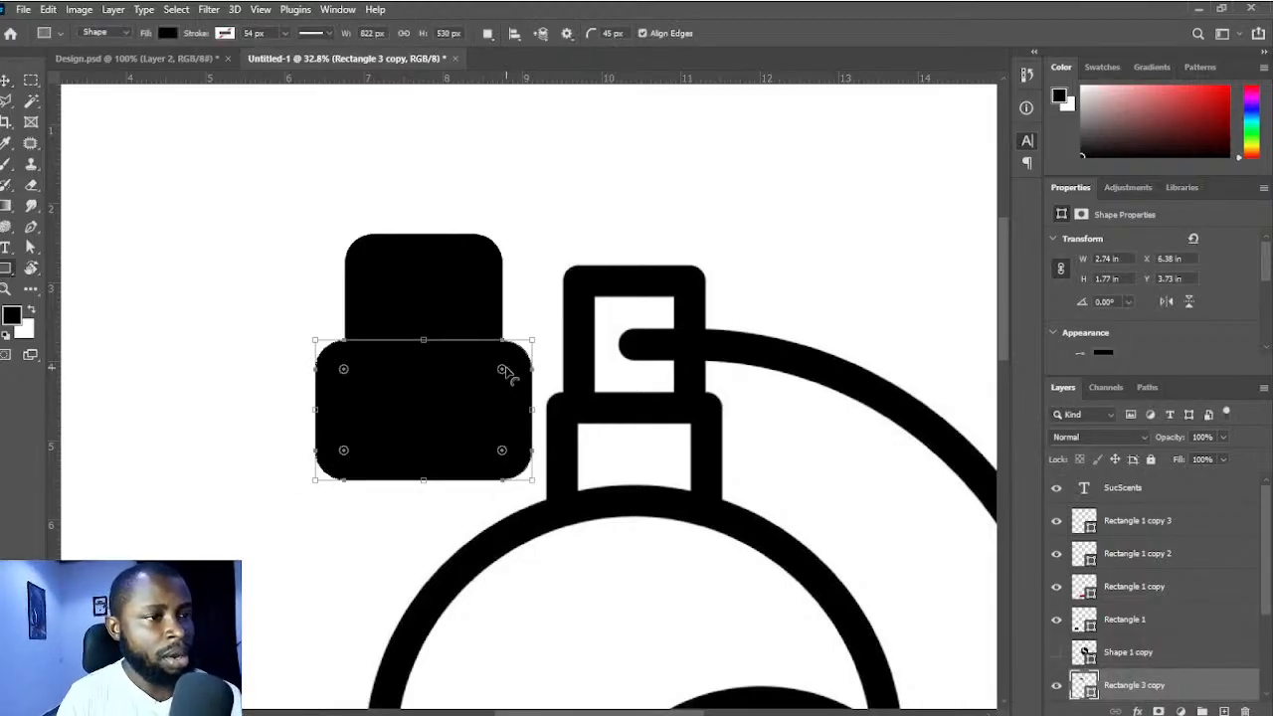
{"action": "left_click_drag", "start_coordinate": [503, 371], "coordinate": [514, 359]}
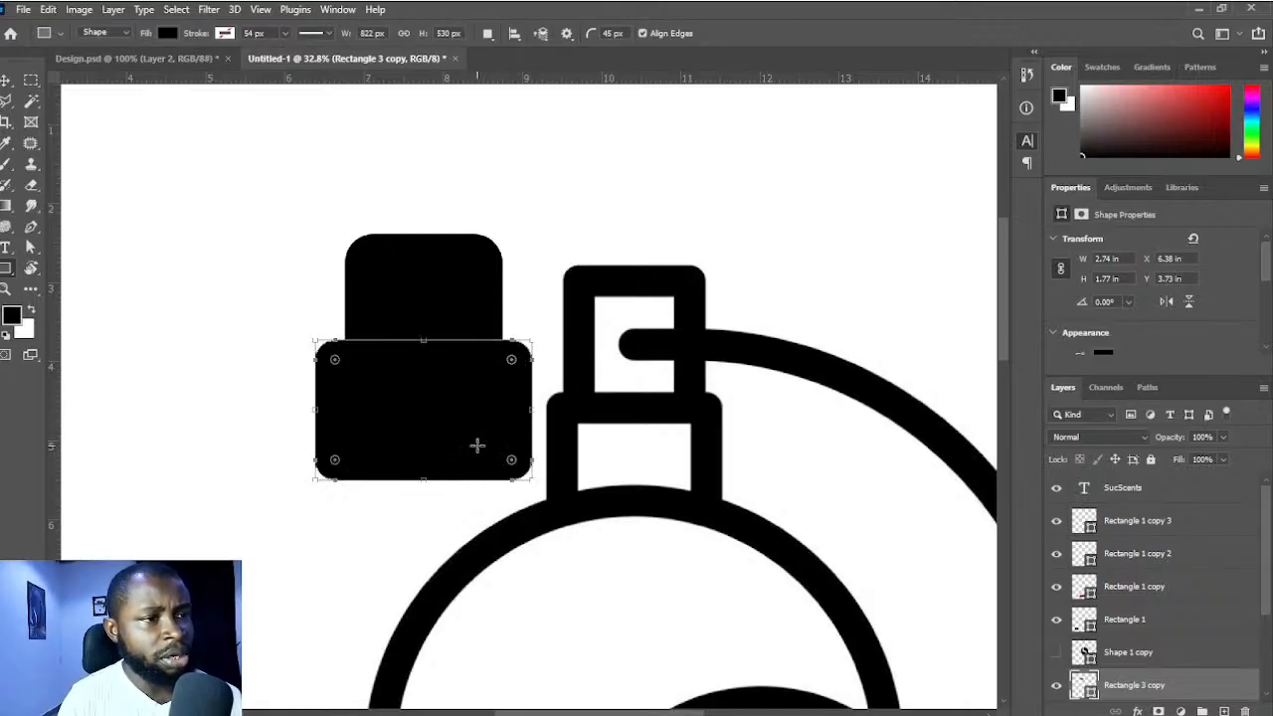
- Move both stacked black shapes farther left of the cap outline and merge them into one shape layer
{"action": "key", "text": "v"}
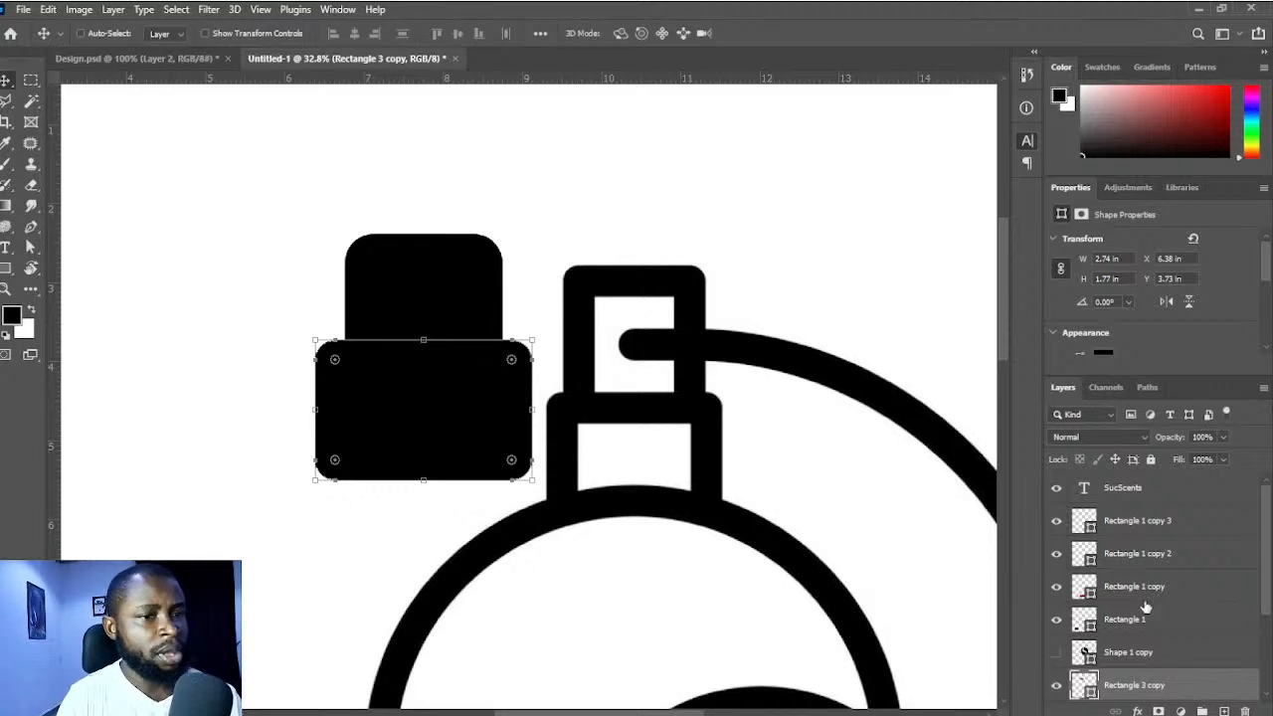
{"action": "left_click", "coordinate": [426, 305], "text": "ctrl"}
{"action": "left_click", "coordinate": [451, 399], "text": "ctrl+shift"}
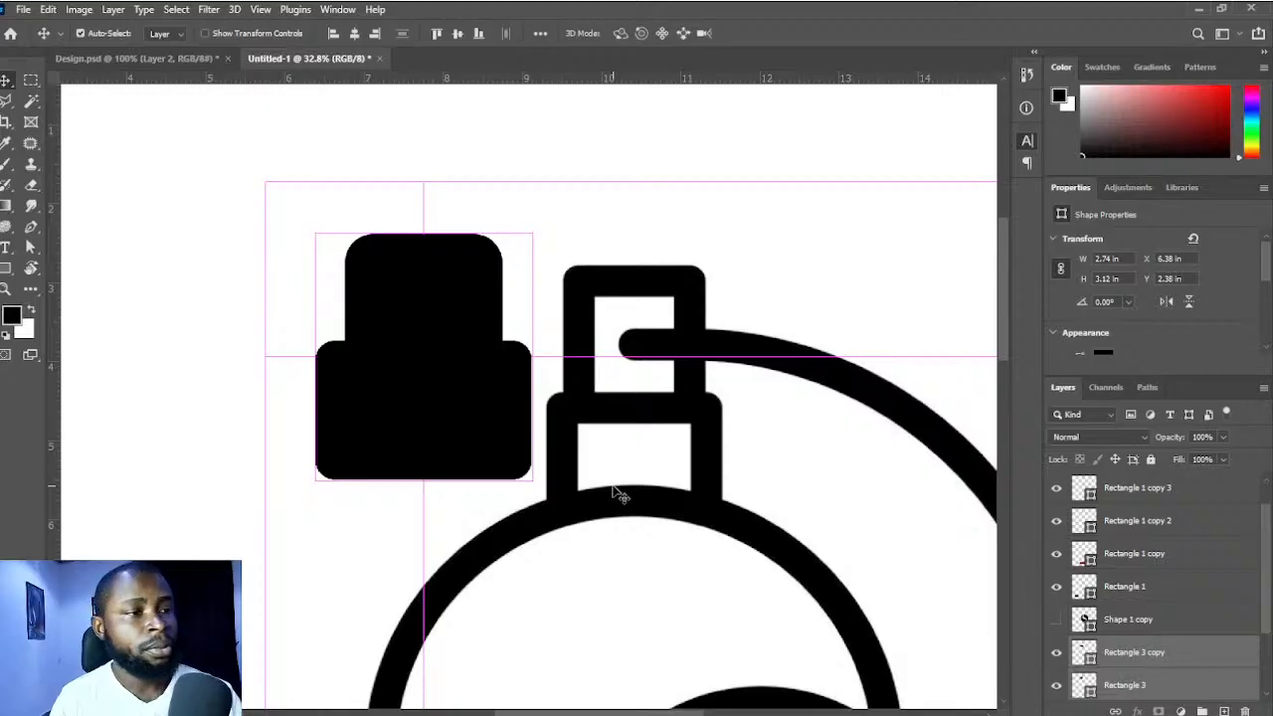
{"action": "left_click_drag", "start_coordinate": [446, 418], "coordinate": [364, 398]}
{"action": "scroll", "coordinate": [462, 453], "scroll_direction": "down", "scroll_amount": 1}
{"action": "scroll", "coordinate": [461, 454], "scroll_direction": "down", "scroll_amount": 3}
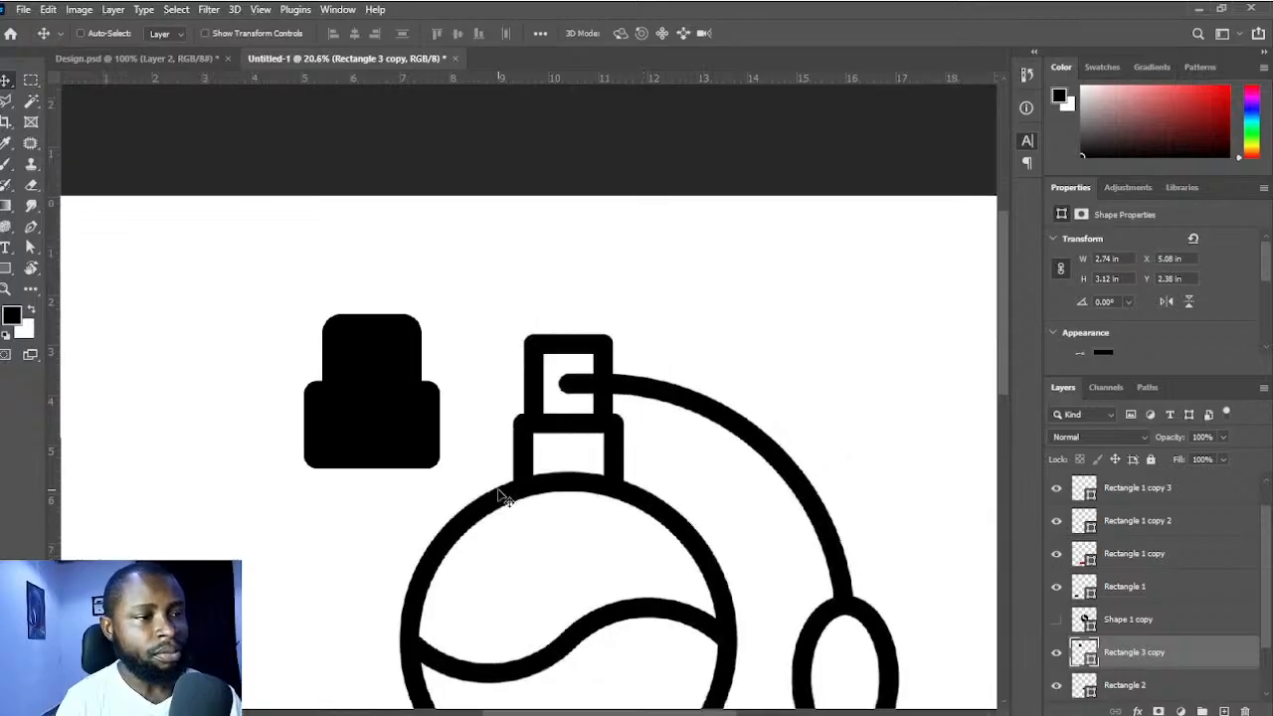
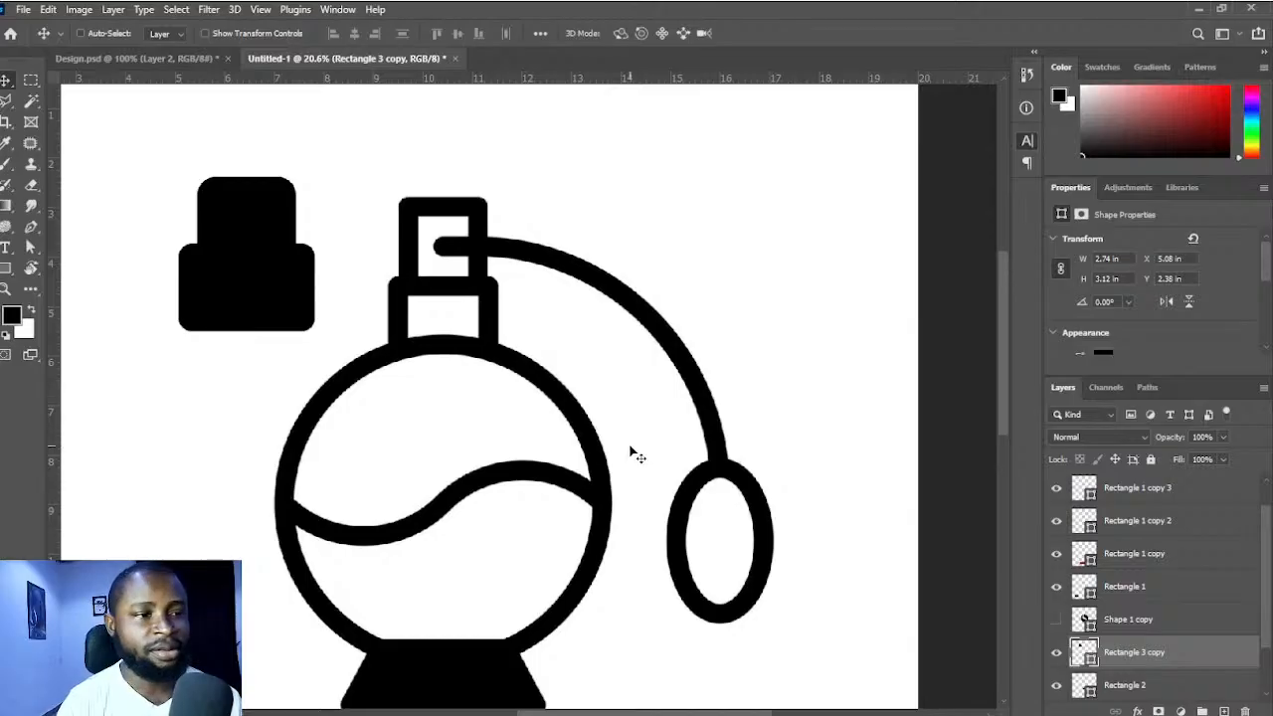
- Select the Pen tool for tracing the curved spray tube of the reference outline
{"action": "scroll", "coordinate": [637, 453], "scroll_direction": "up", "scroll_amount": 3}
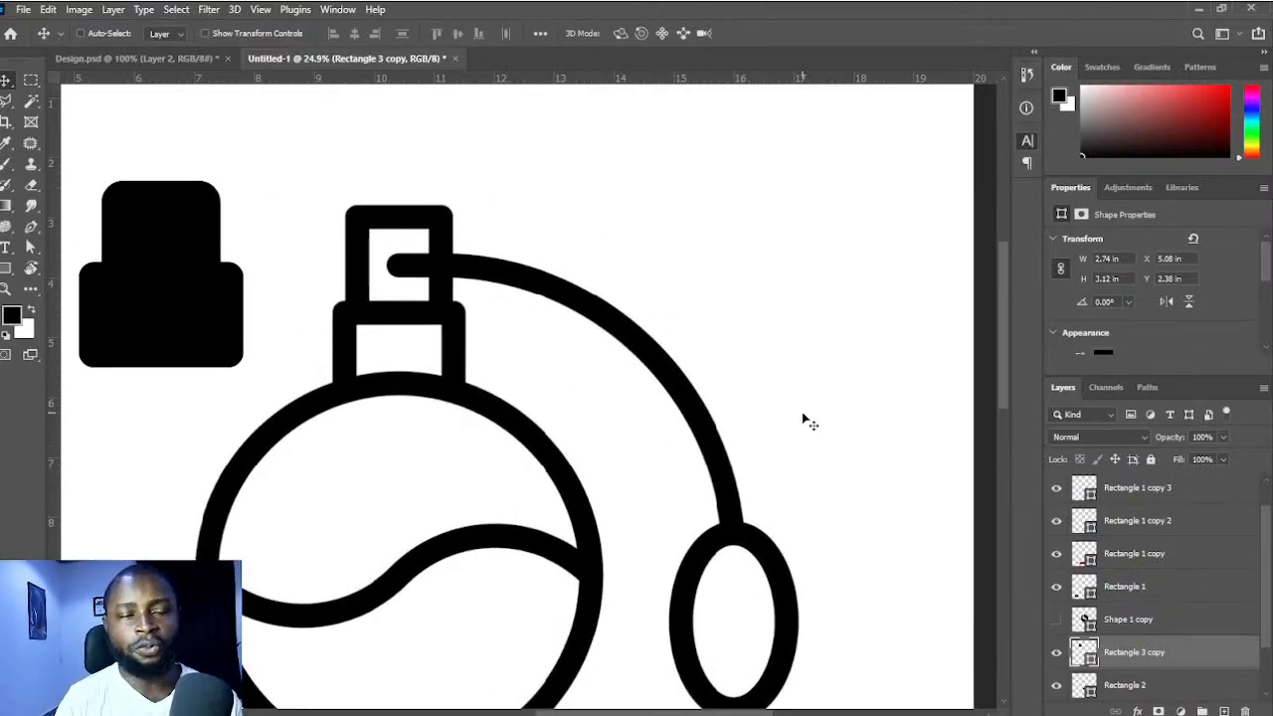
{"action": "left_click", "coordinate": [32, 229]}
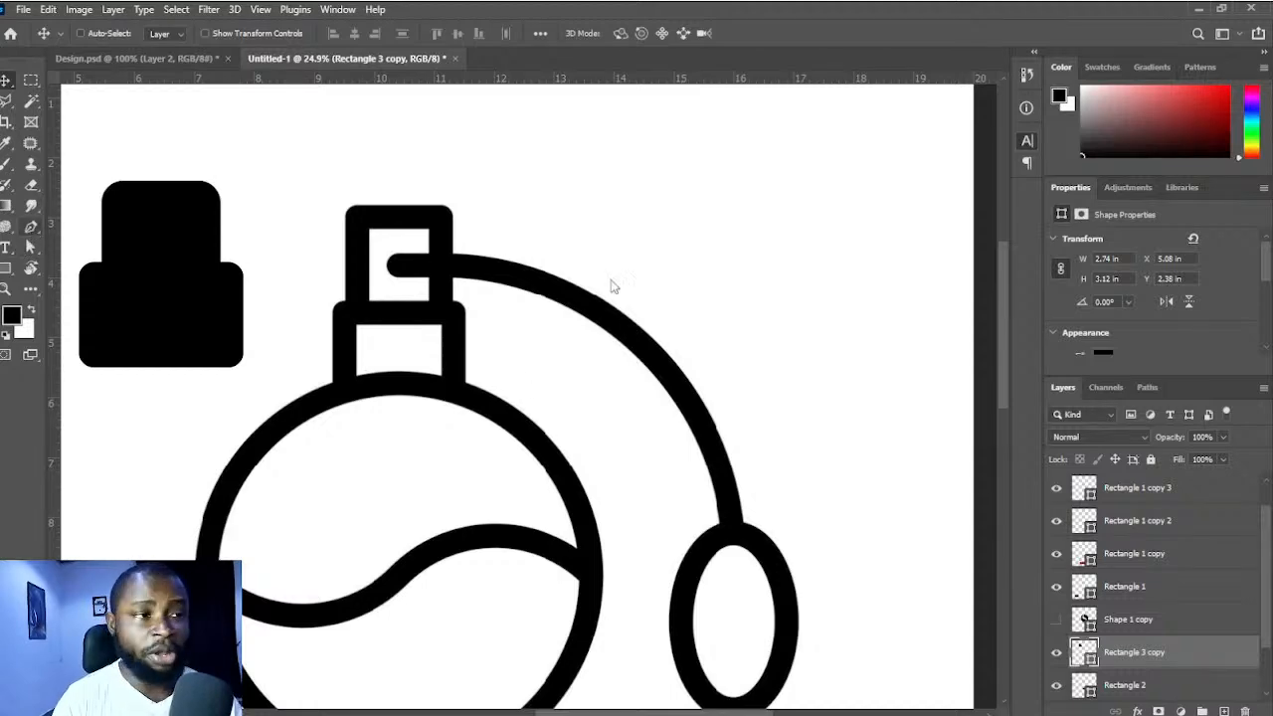
{"action": "scroll", "coordinate": [582, 341], "scroll_direction": "up", "scroll_amount": 2}
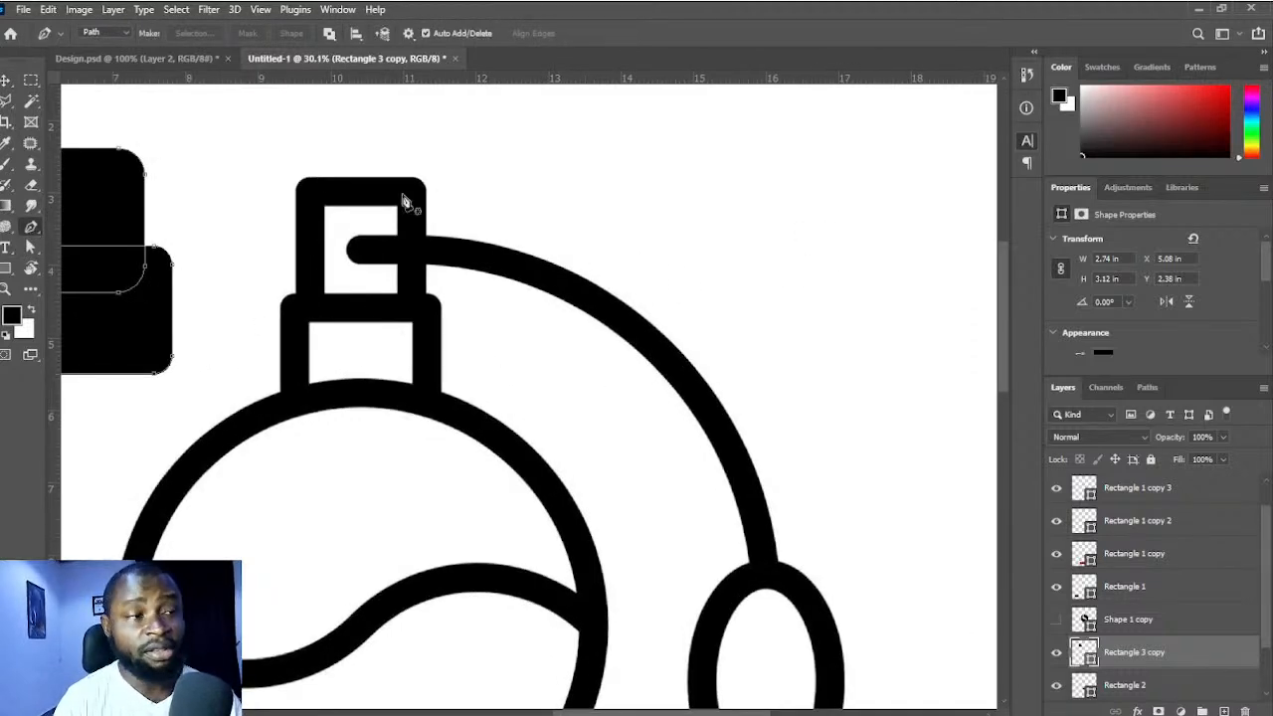
{"action": "left_click", "coordinate": [356, 252]}
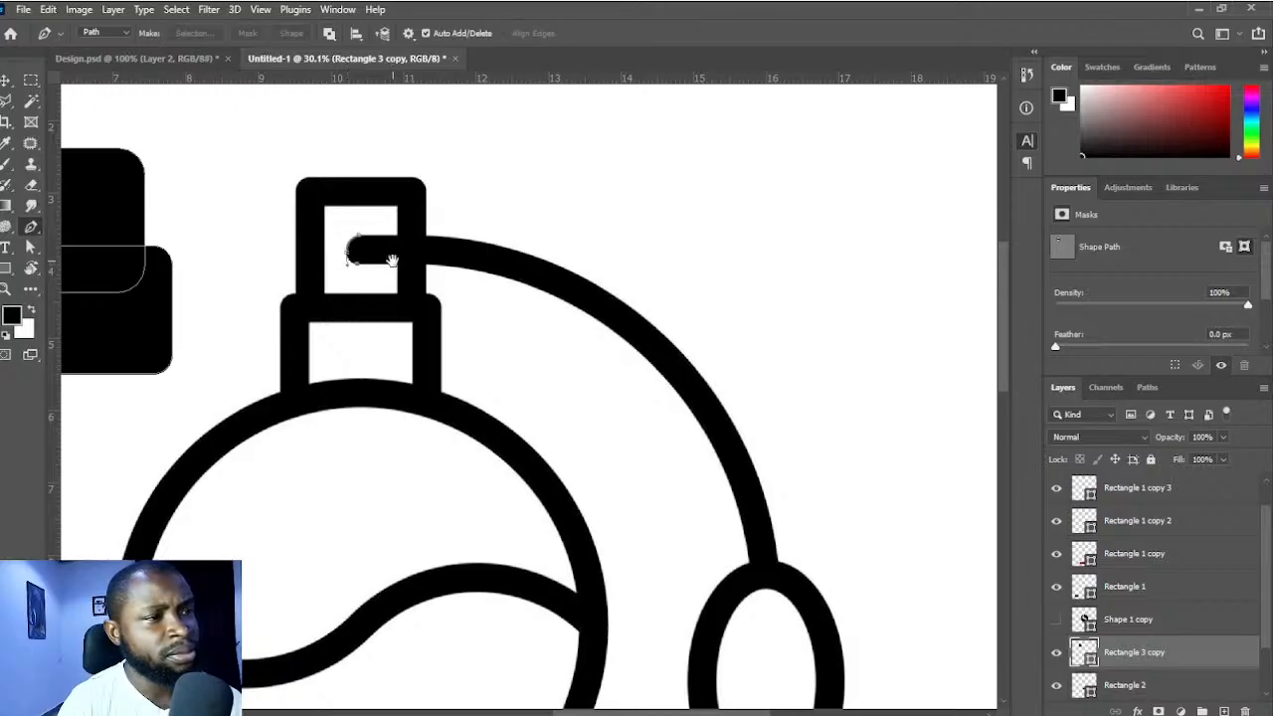
{"action": "left_click_drag", "start_coordinate": [393, 263], "coordinate": [378, 272]}
{"action": "key", "text": "ctrl+z"}
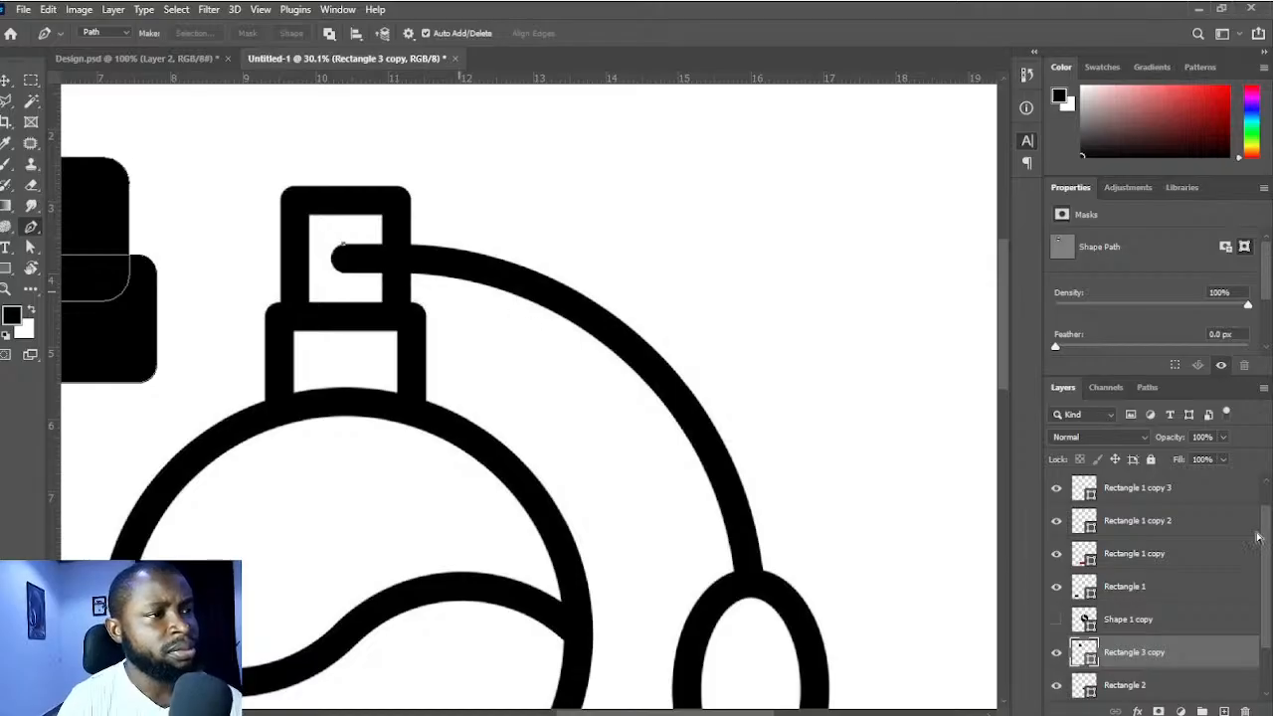
{"action": "key", "text": "ctrl+z"}
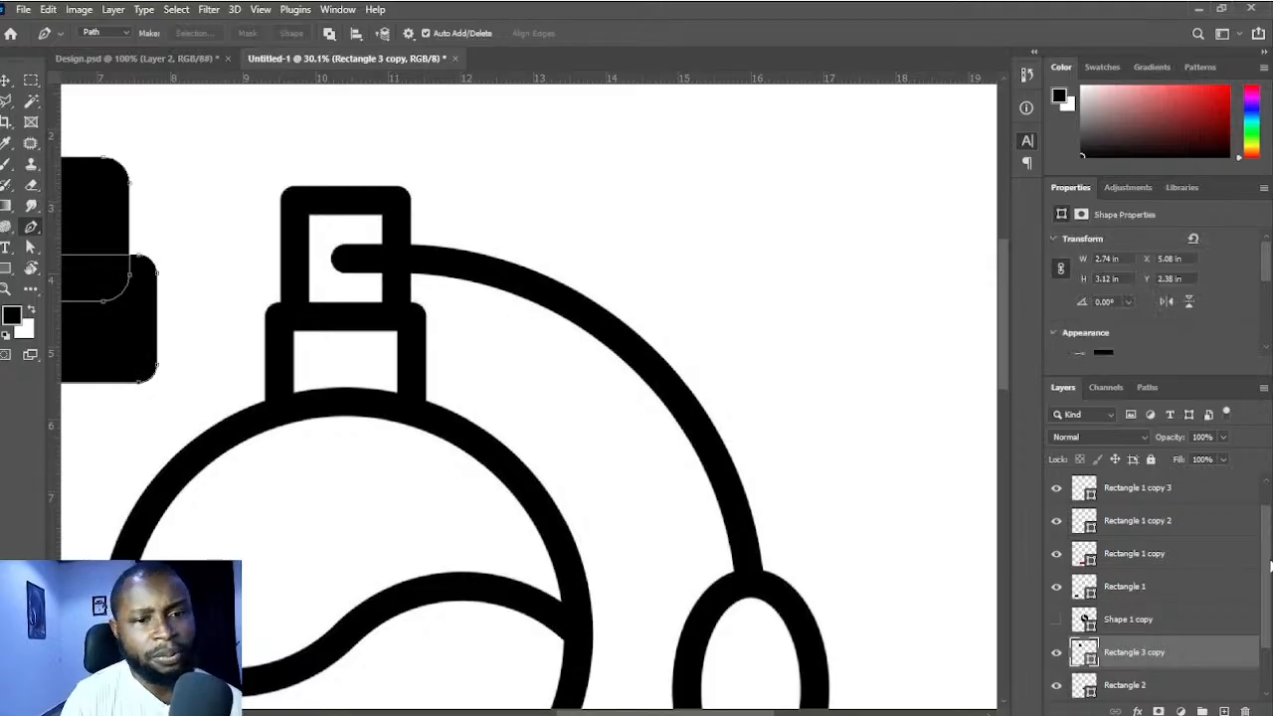
- On a new layer, trace a curved path along the spray tube's outer edge from its rounded end to the bulb
{"action": "left_click", "coordinate": [1225, 712]}
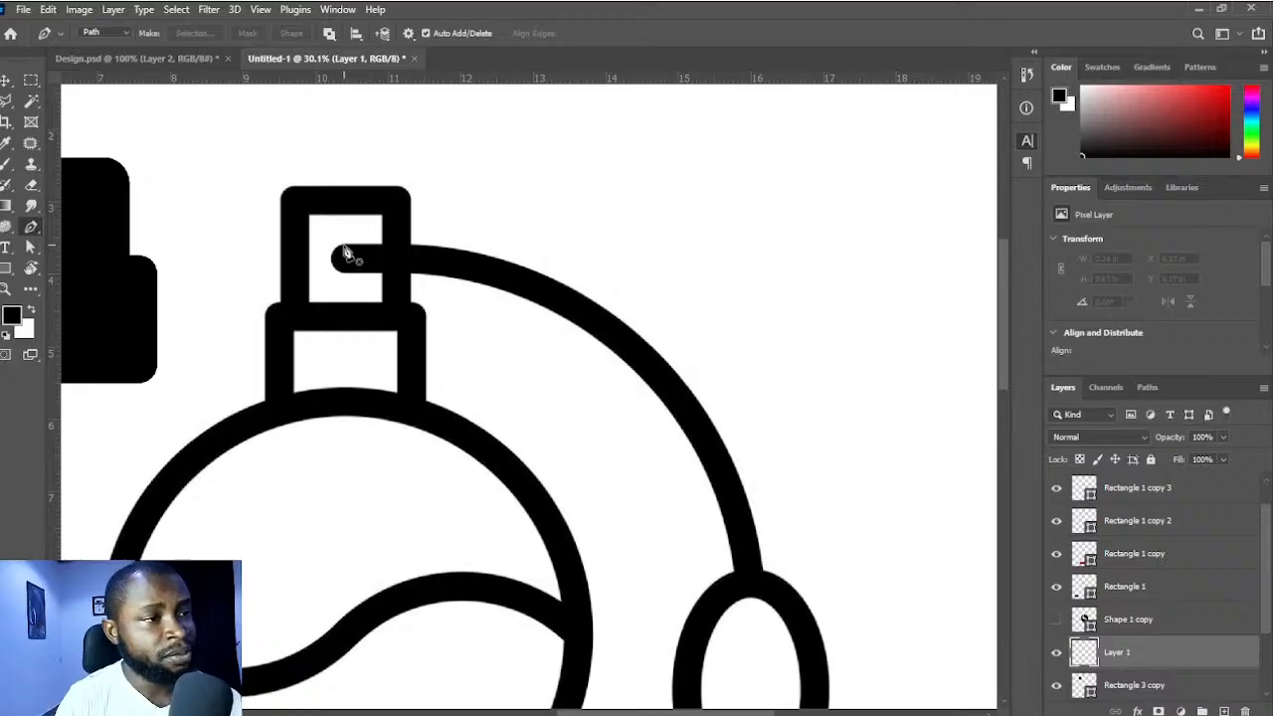
{"action": "left_click", "coordinate": [346, 253]}
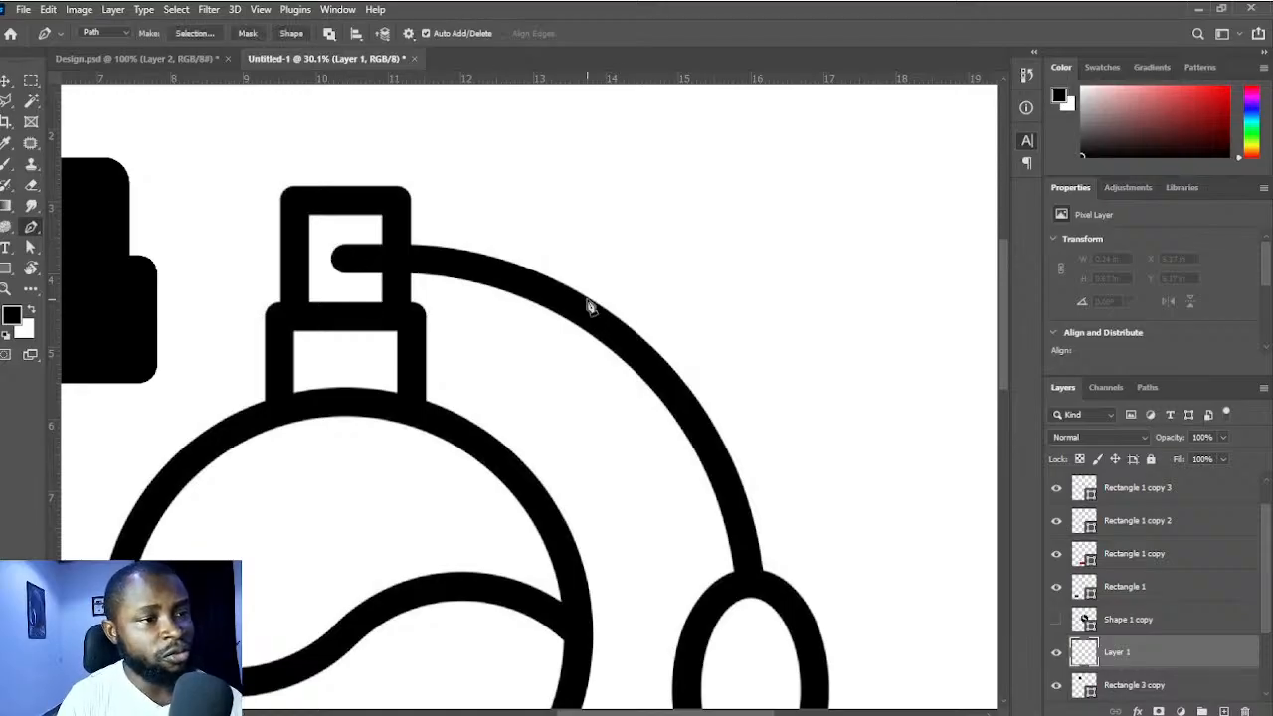
{"action": "left_click_drag", "start_coordinate": [589, 297], "coordinate": [693, 368]}
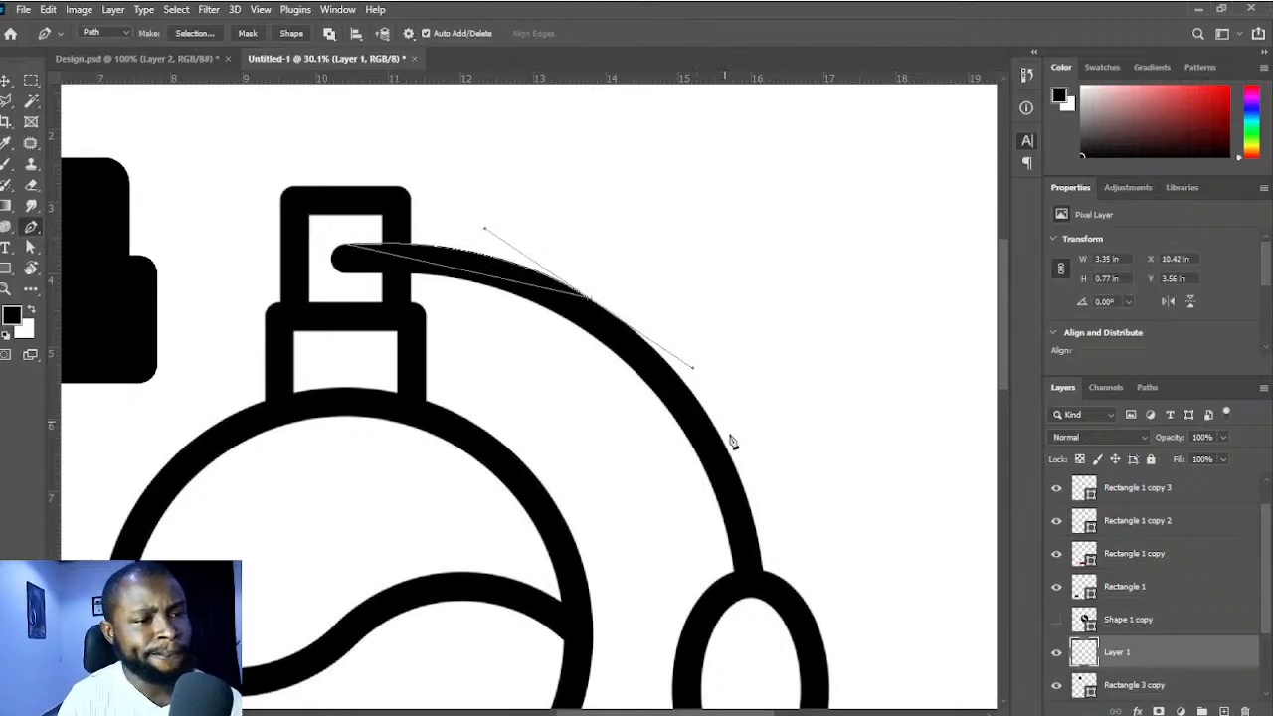
{"action": "left_click", "coordinate": [764, 572]}
{"action": "left_click_drag", "start_coordinate": [764, 572], "coordinate": [712, 435]}
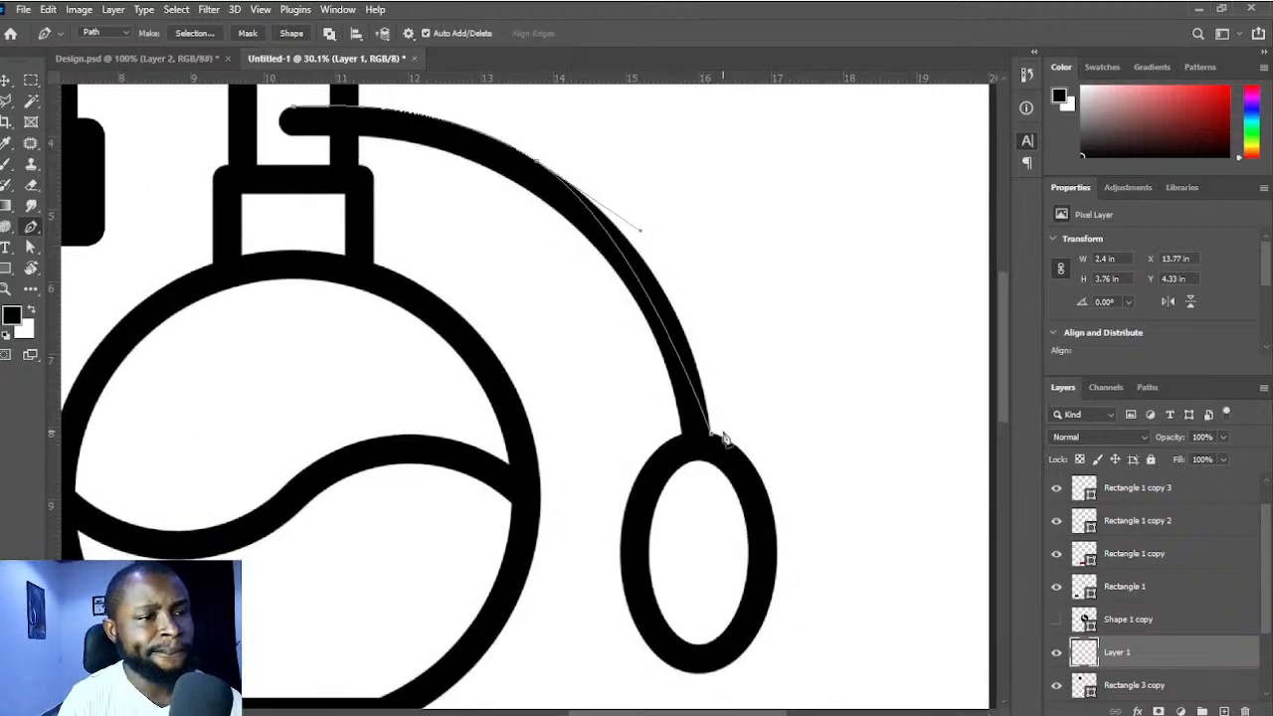
{"action": "key", "text": "ctrl+z"}
{"action": "left_click_drag", "start_coordinate": [710, 432], "coordinate": [716, 486]}
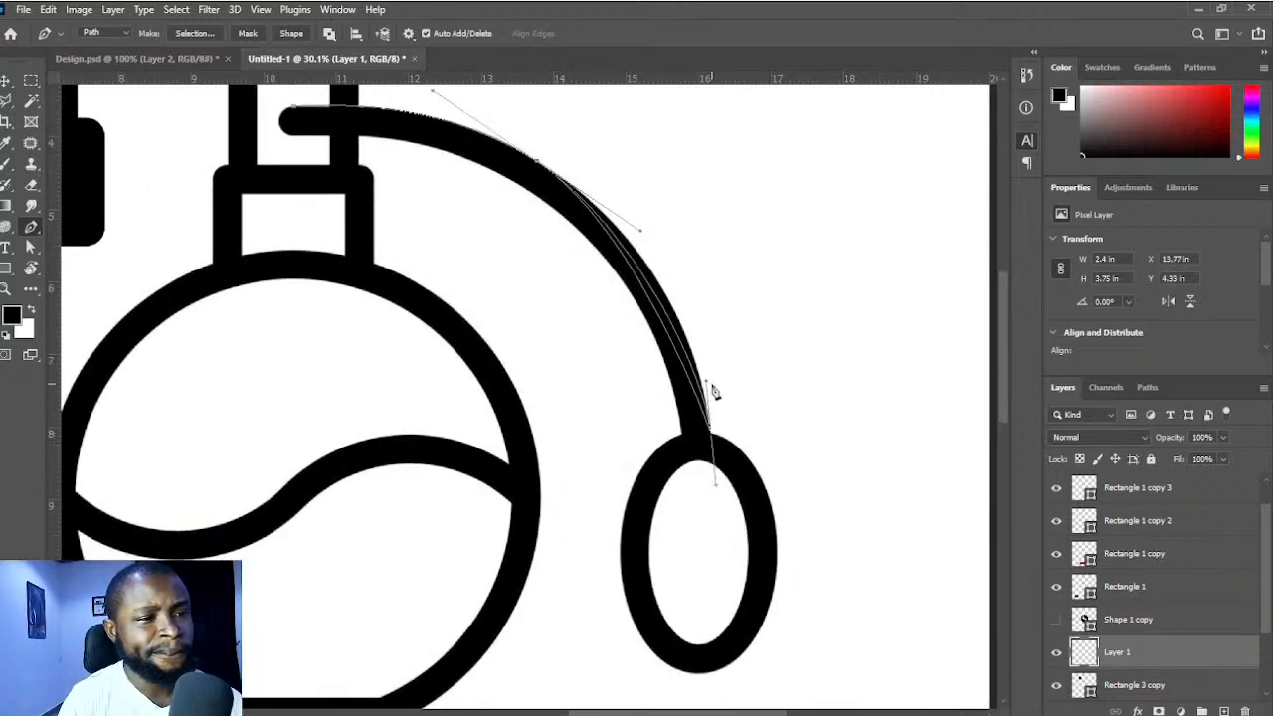
{"action": "left_click_drag", "start_coordinate": [709, 386], "coordinate": [699, 321]}
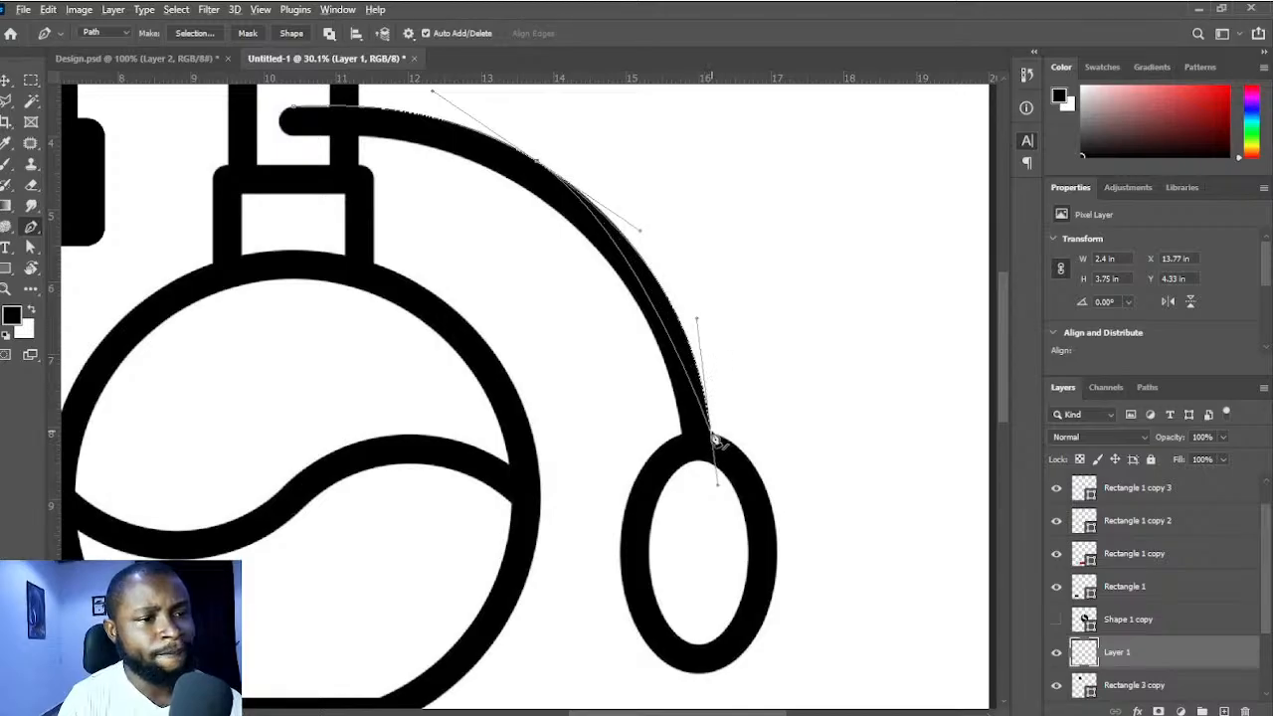
- Continue the path across the tube's end at the bulb and along its inner edge, bending it to match the curve
{"action": "left_click_drag", "start_coordinate": [713, 438], "coordinate": [647, 403]}
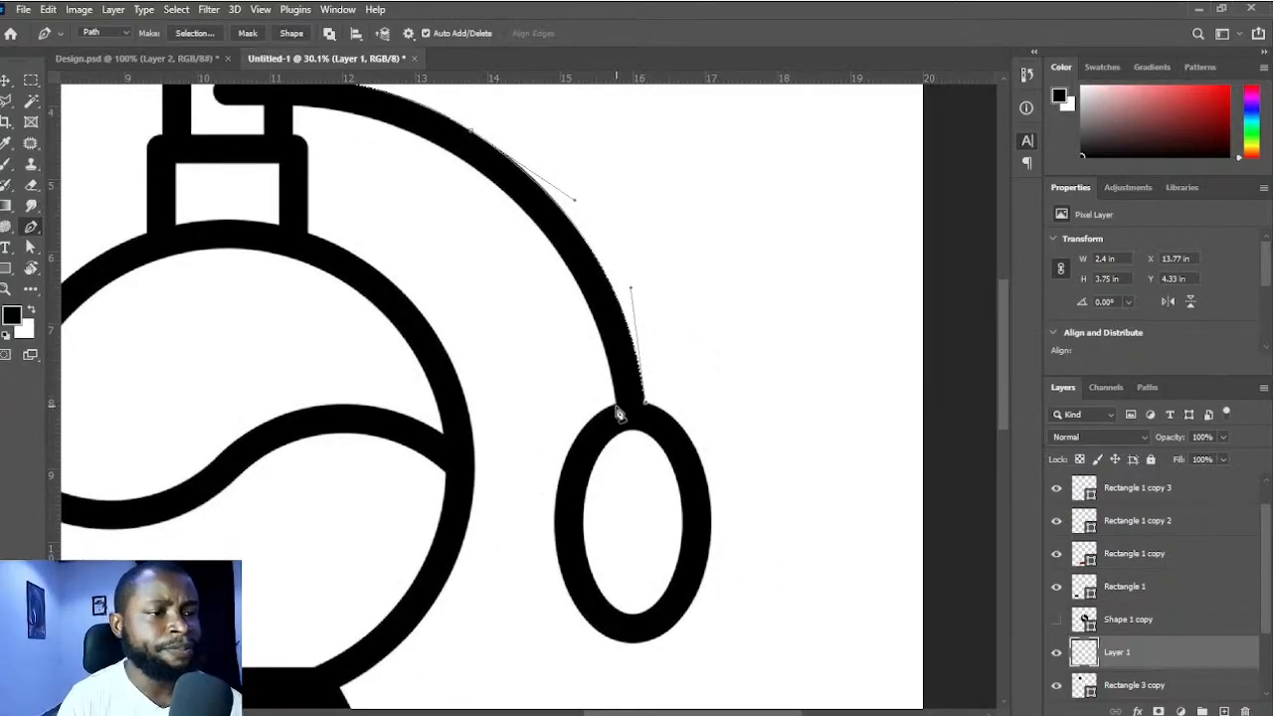
{"action": "left_click_drag", "start_coordinate": [618, 410], "coordinate": [677, 463]}
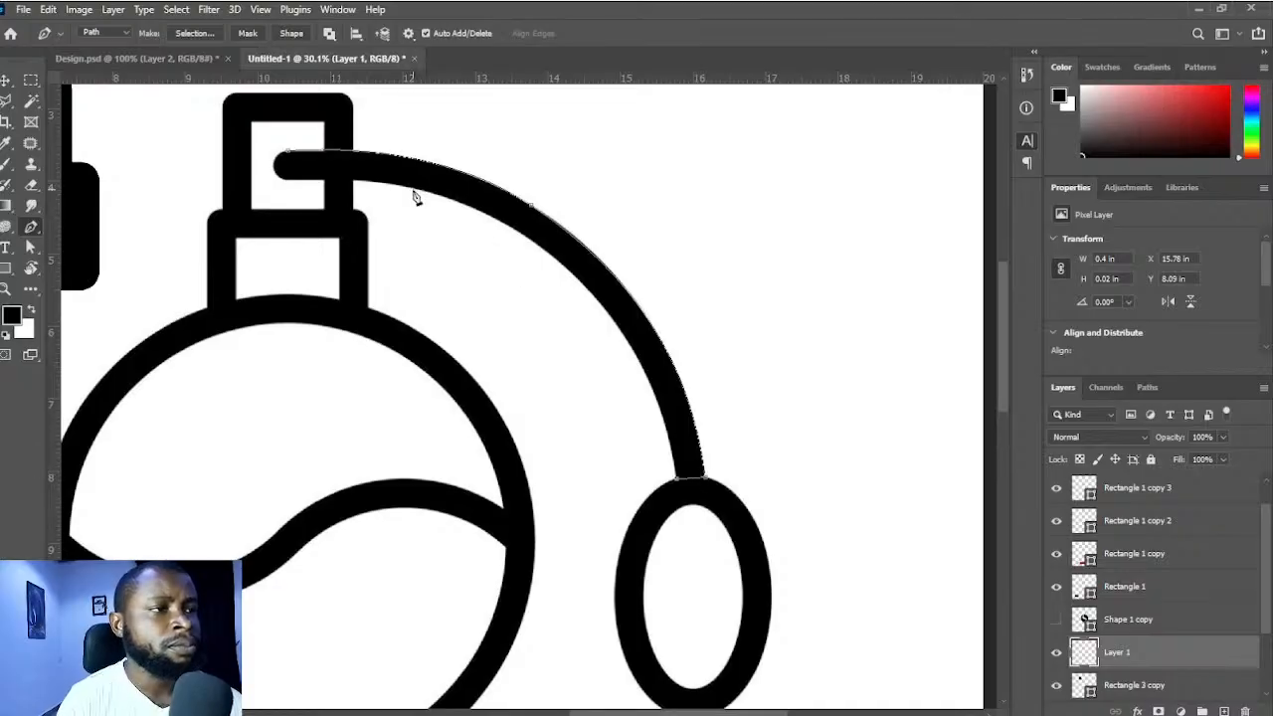
{"action": "left_click_drag", "start_coordinate": [408, 189], "coordinate": [450, 189]}
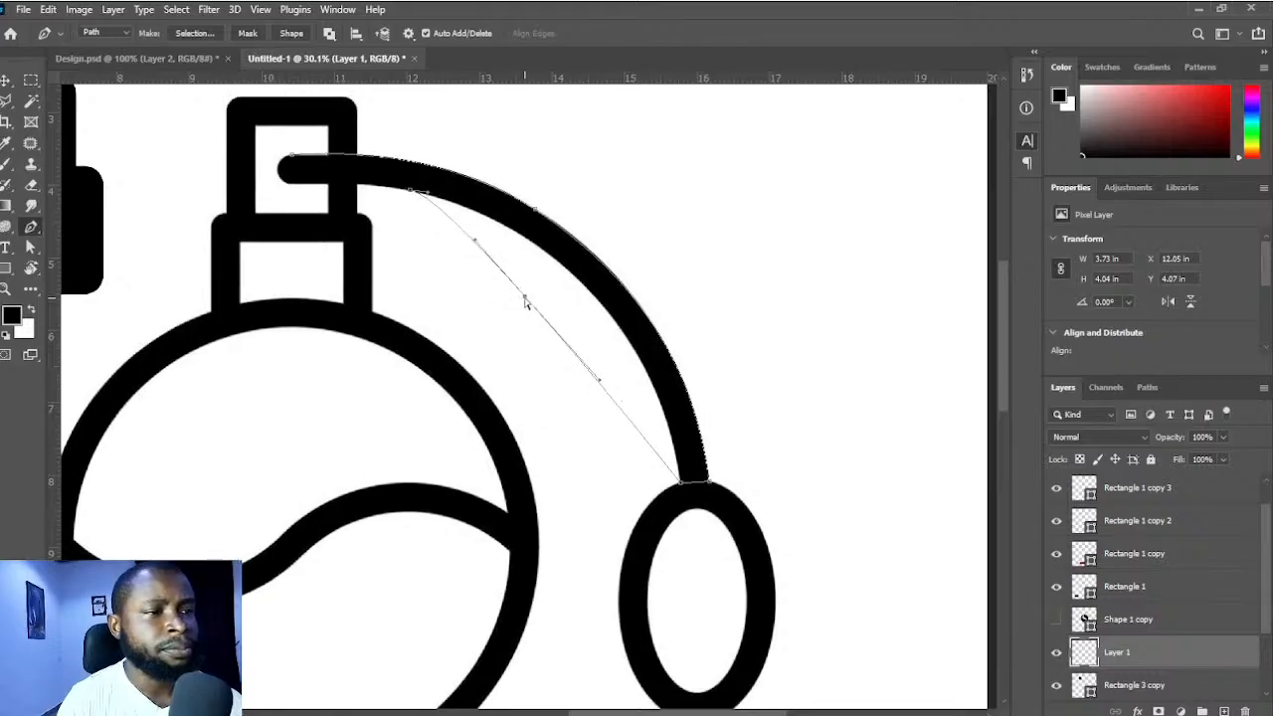
{"action": "left_click_drag", "start_coordinate": [524, 300], "coordinate": [595, 299]}
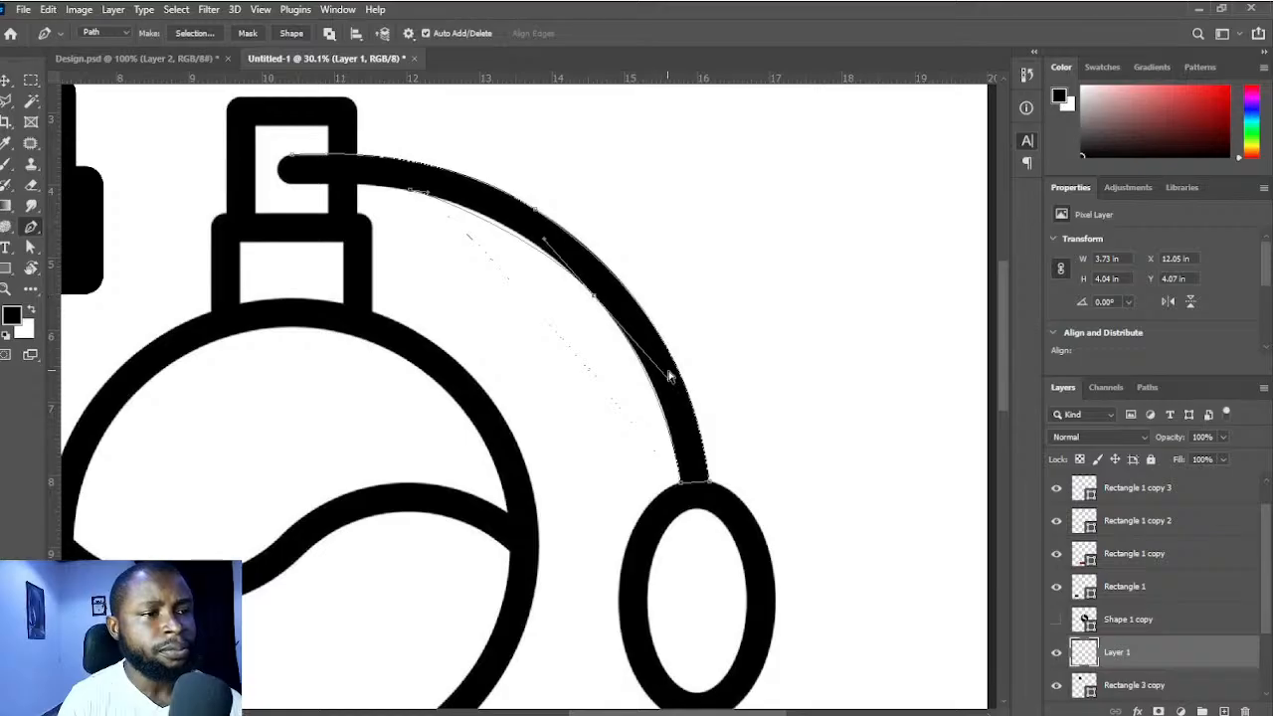
{"action": "left_click_drag", "start_coordinate": [669, 379], "coordinate": [674, 381]}
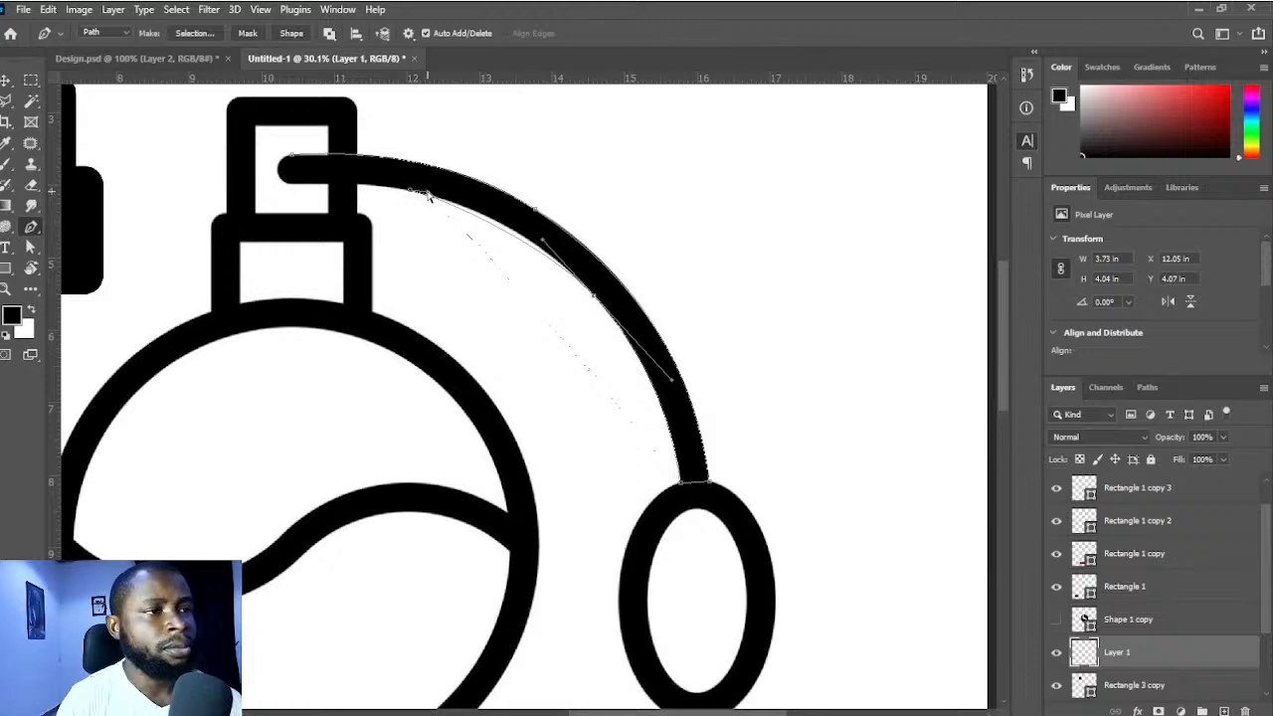
{"action": "left_click_drag", "start_coordinate": [426, 193], "coordinate": [470, 204]}
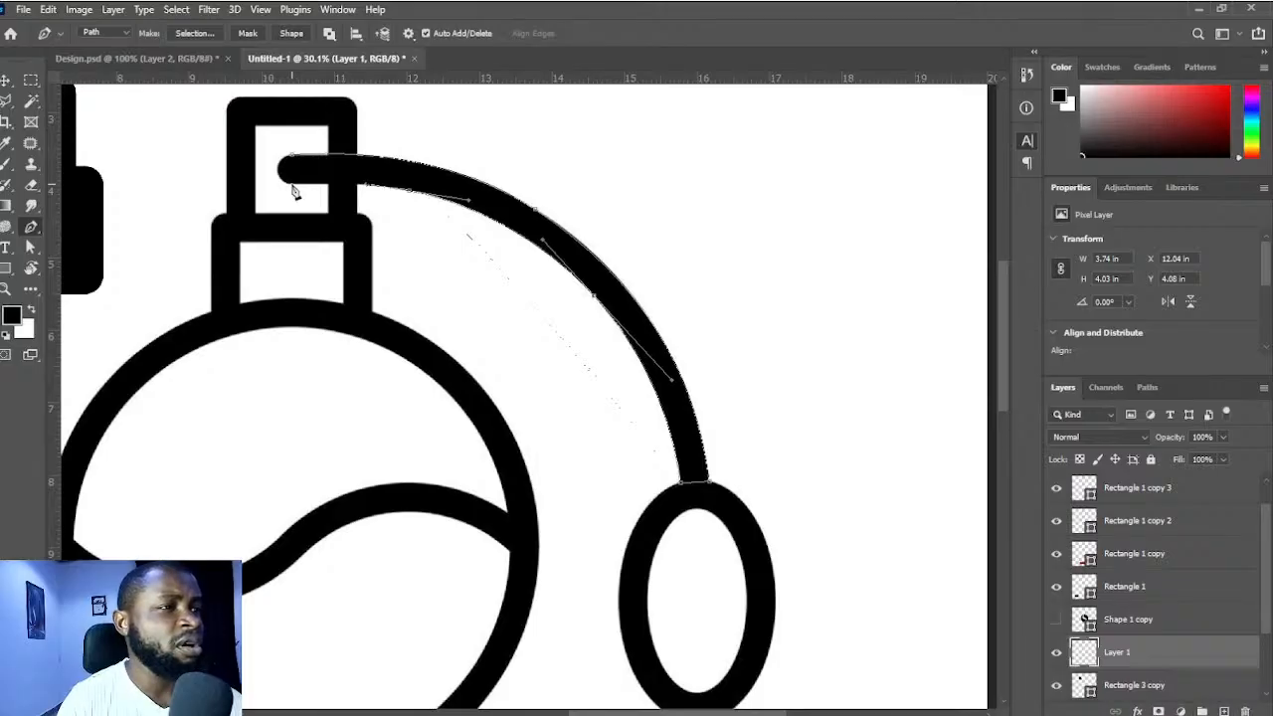
- Refine the inner edge curve near the cap and close the path around the tube's rounded end
{"action": "scroll", "coordinate": [313, 199], "scroll_direction": "up", "scroll_amount": 3}
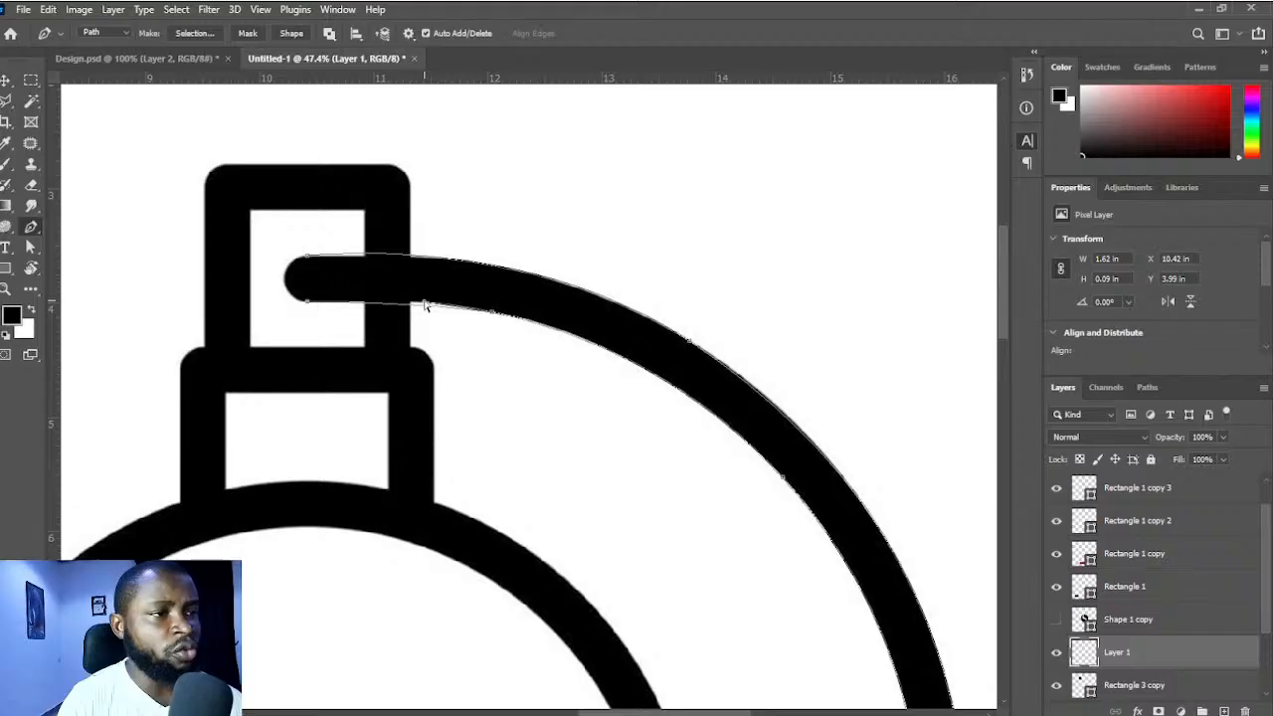
{"action": "left_click_drag", "start_coordinate": [425, 303], "coordinate": [389, 295]}
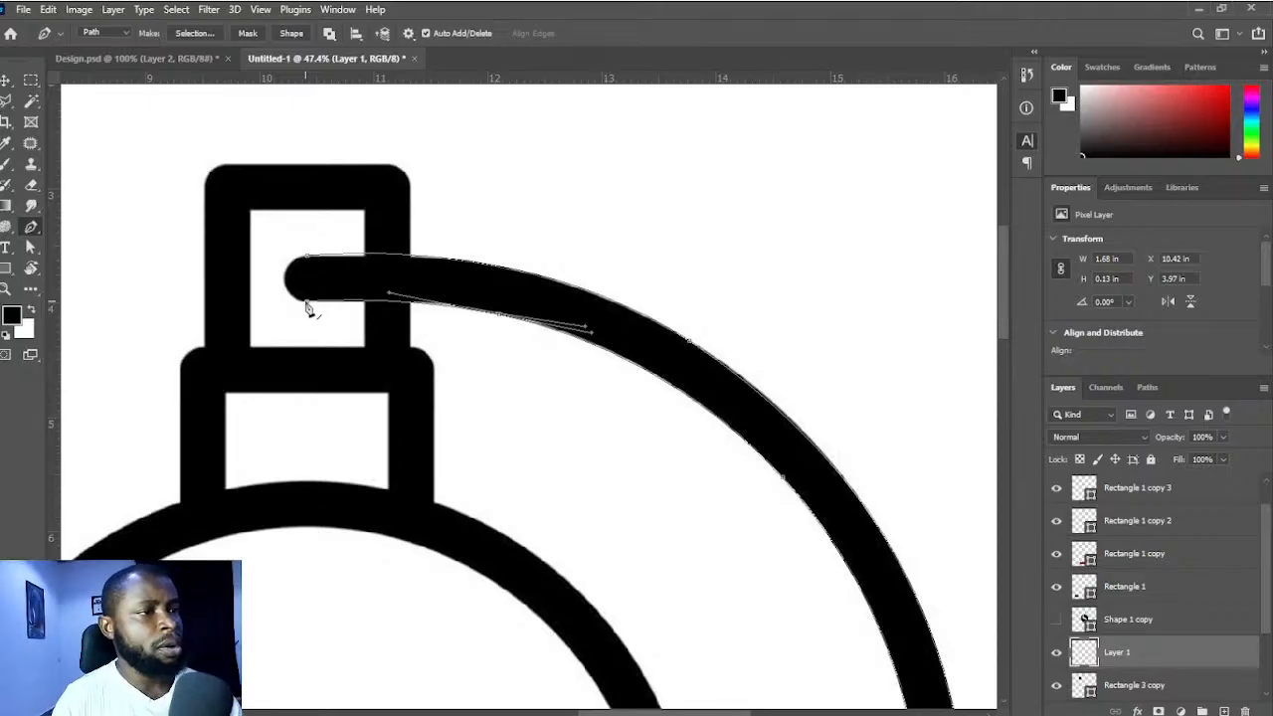
{"action": "left_click_drag", "start_coordinate": [306, 263], "coordinate": [301, 292]}
{"action": "left_click", "coordinate": [307, 256]}
{"action": "left_click_drag", "start_coordinate": [516, 296], "coordinate": [364, 213]}
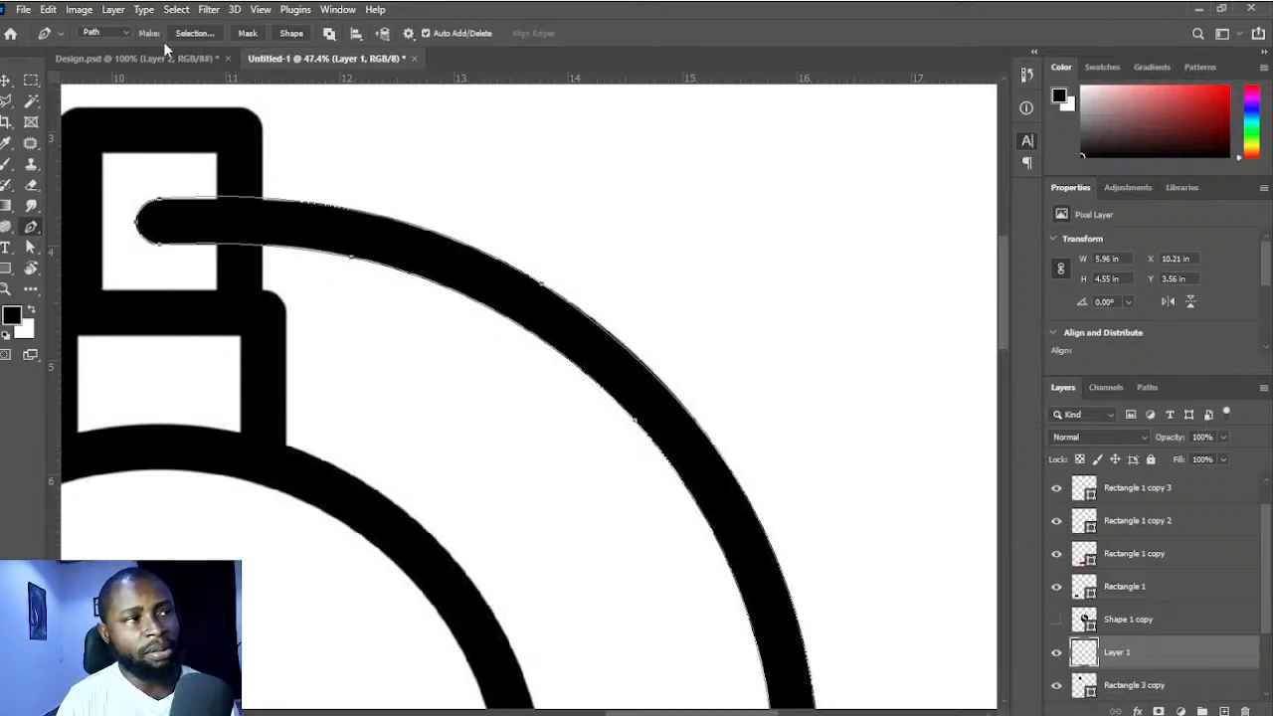
- Convert the traced spray tube path into a solid shape and move it away from the reference outline
{"action": "left_click", "coordinate": [292, 34]}
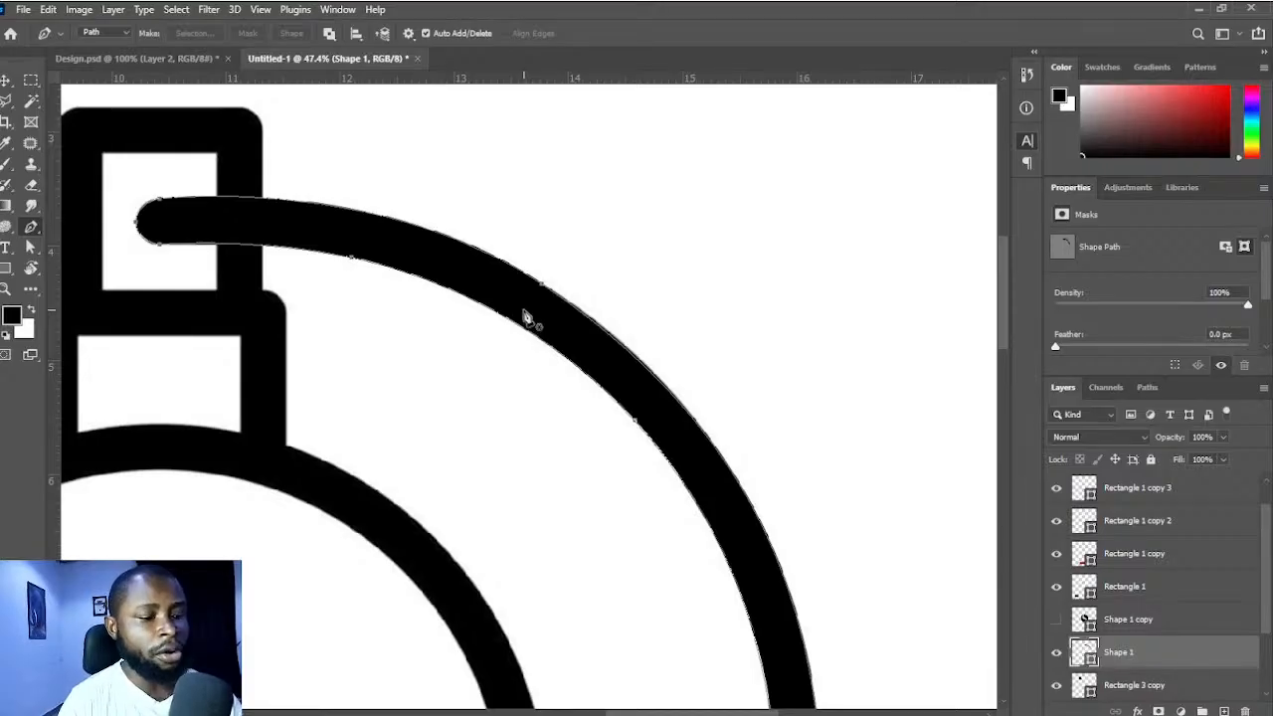
{"action": "key", "text": "v"}
{"action": "scroll", "coordinate": [563, 343], "scroll_direction": "down", "scroll_amount": 3}
{"action": "left_click_drag", "start_coordinate": [511, 380], "coordinate": [497, 319]}
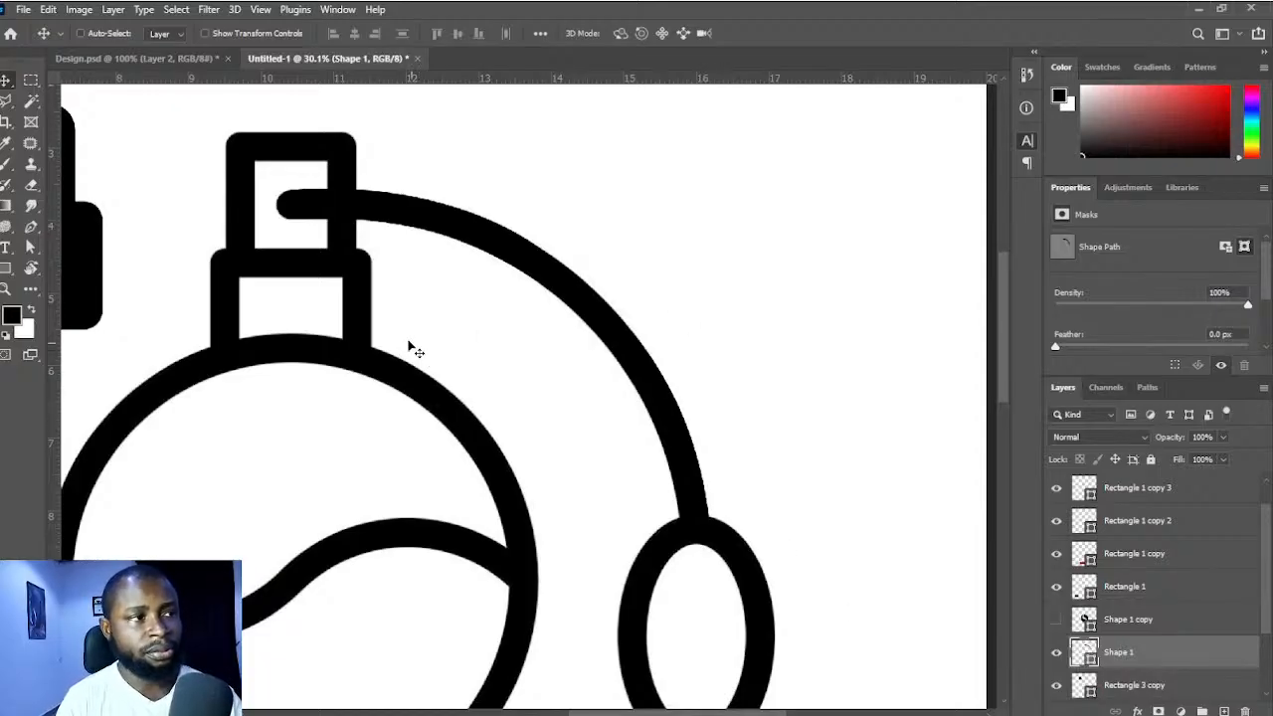
{"action": "scroll", "coordinate": [370, 345], "scroll_direction": "down", "scroll_amount": 3}
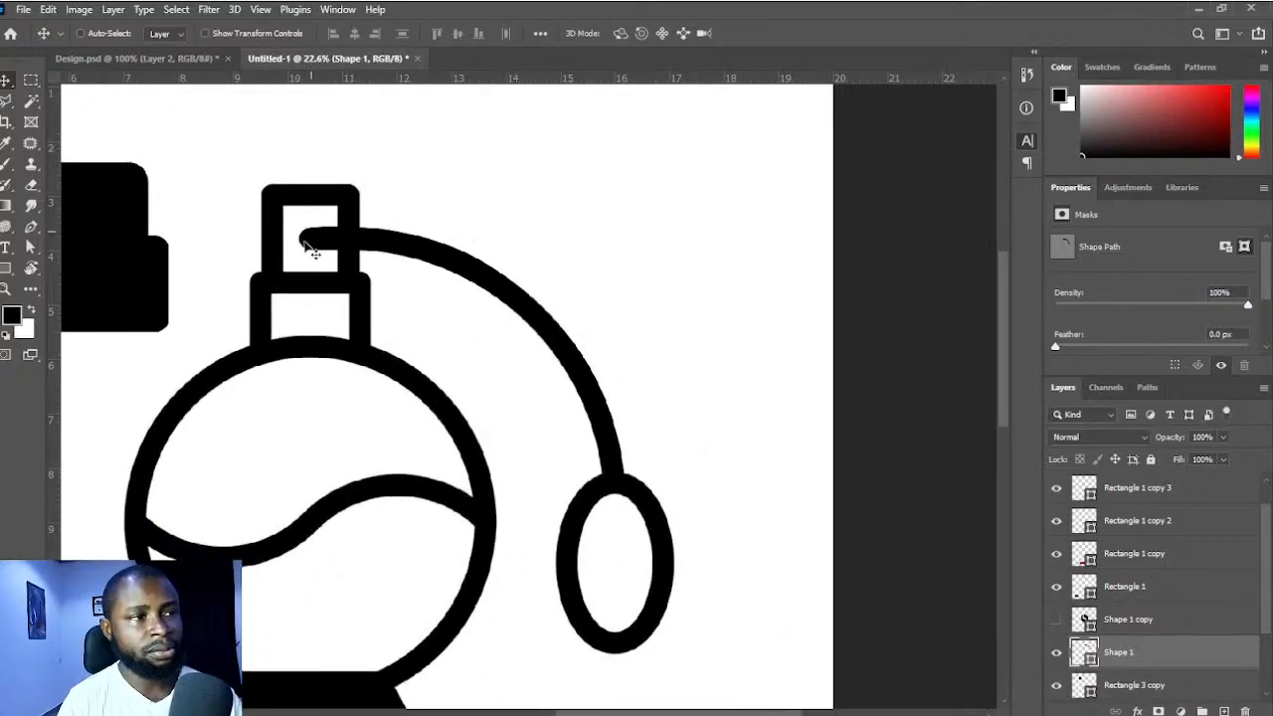
{"action": "left_click_drag", "start_coordinate": [537, 375], "coordinate": [648, 293]}
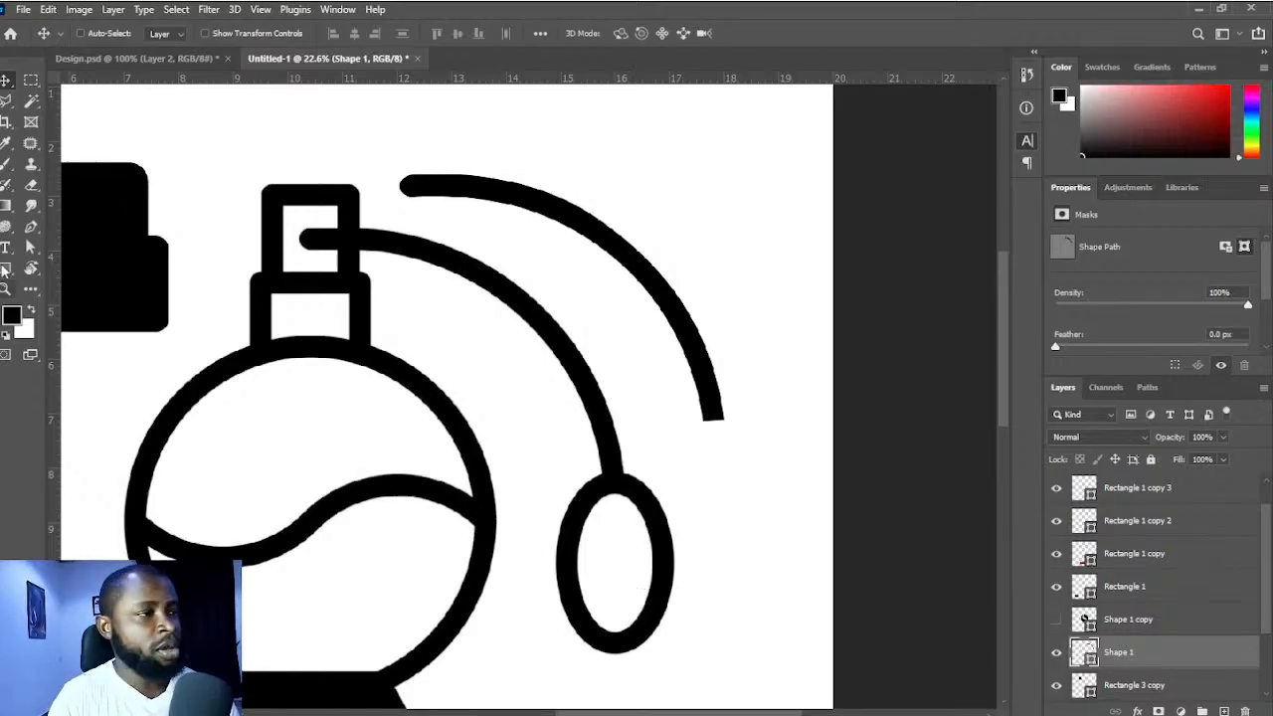
- Draw a solid black ellipse over the reference bulb and resize it to about 660 by 1025 px to fit
{"action": "left_click", "coordinate": [6, 271]}
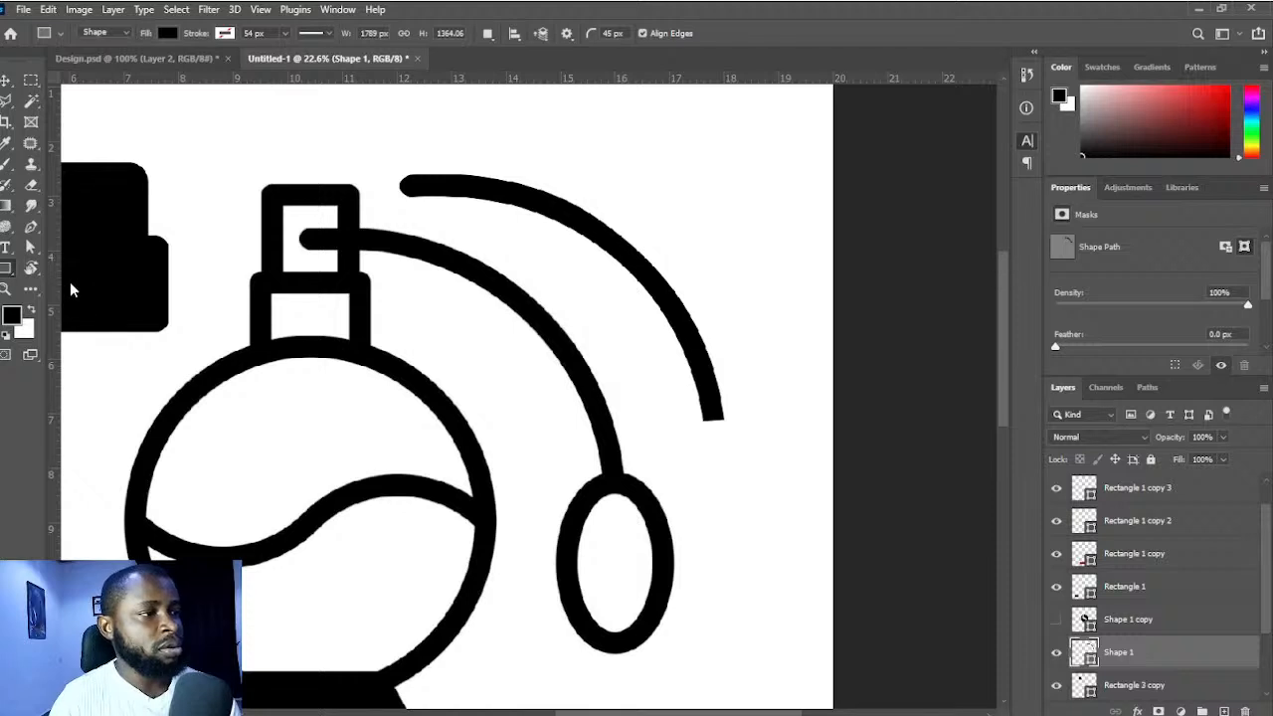
{"action": "key", "text": "shift+u"}
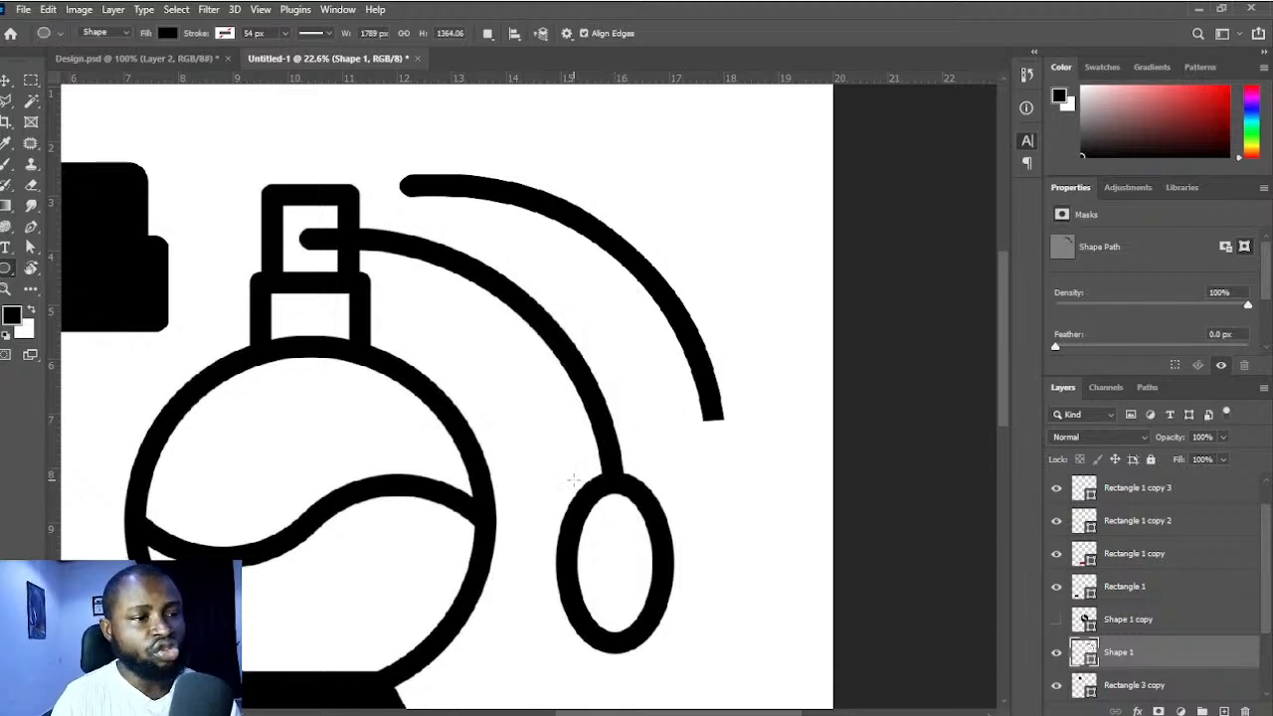
{"action": "left_click_drag", "start_coordinate": [566, 484], "coordinate": [673, 651]}
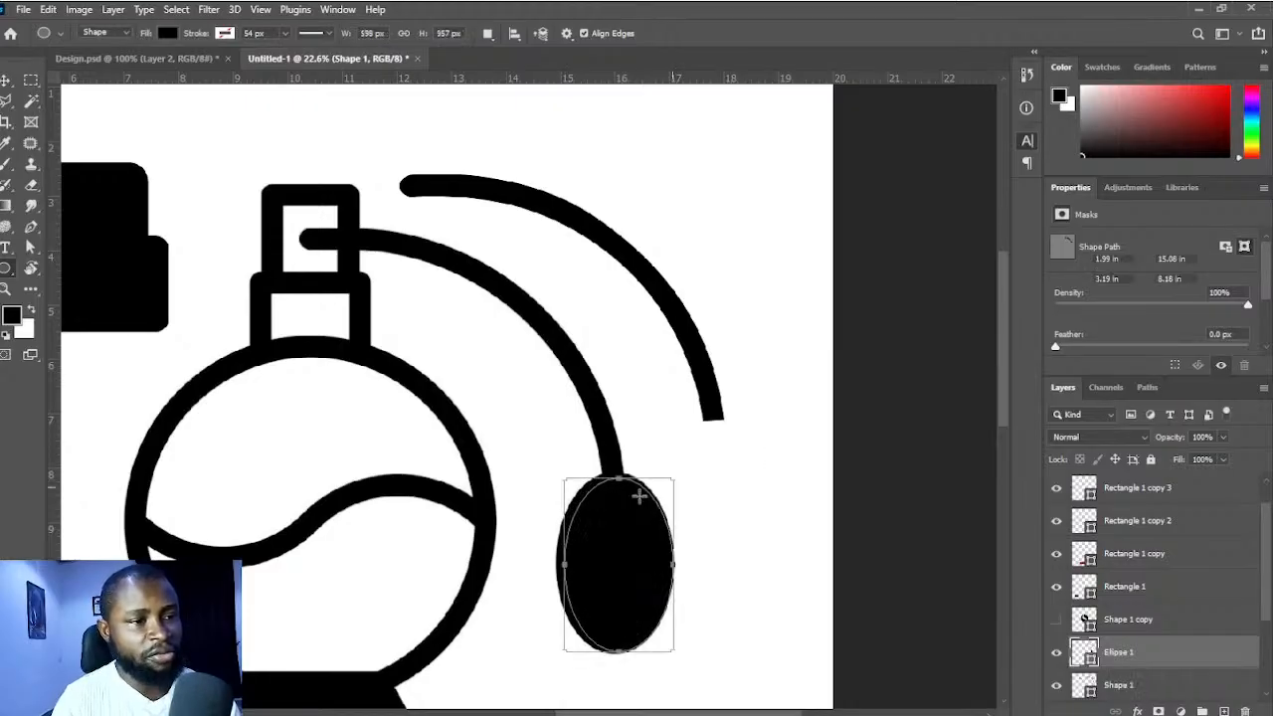
{"action": "left_click_drag", "start_coordinate": [562, 473], "coordinate": [553, 472]}
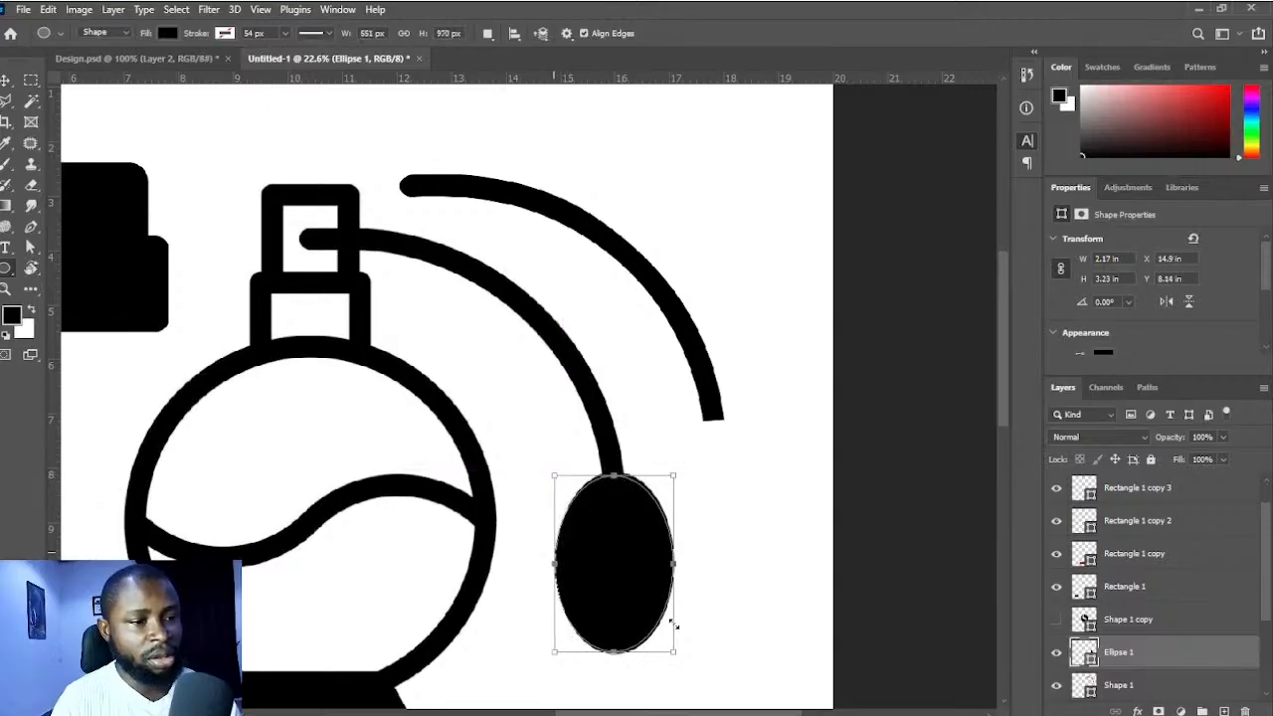
{"action": "left_click_drag", "start_coordinate": [612, 641], "coordinate": [612, 645]}
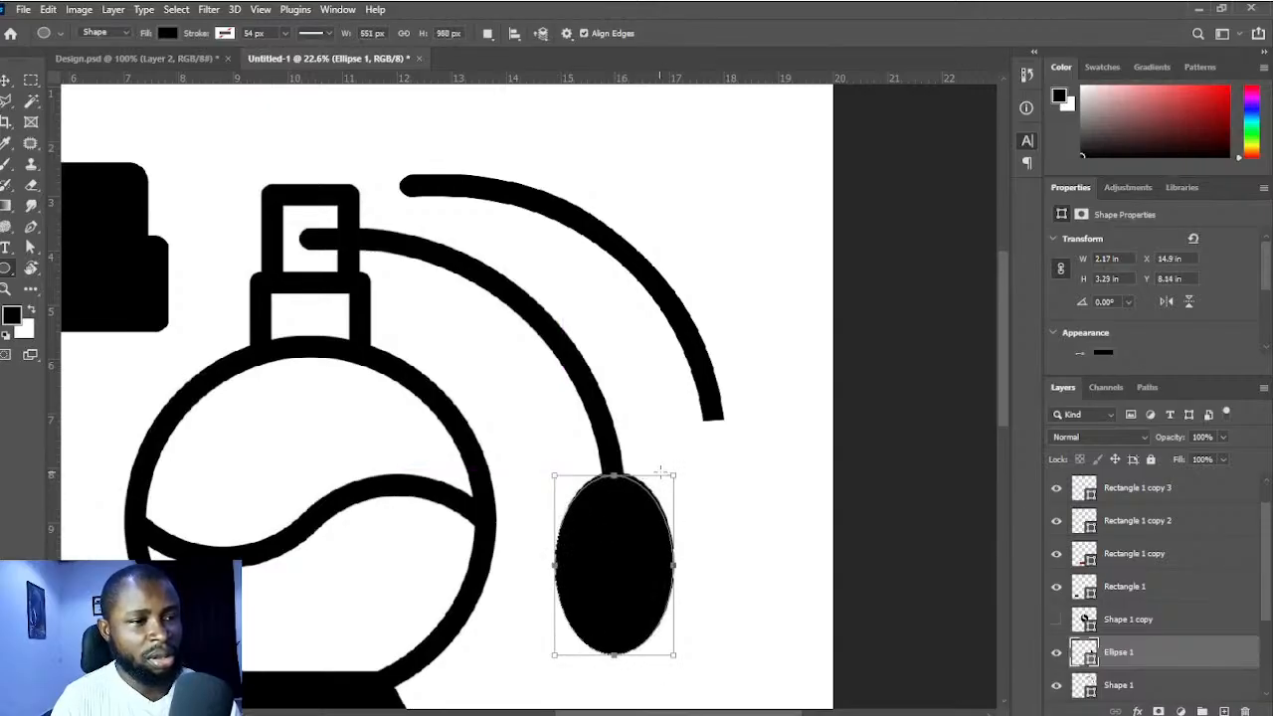
{"action": "left_click_drag", "start_coordinate": [675, 471], "coordinate": [671, 464]}
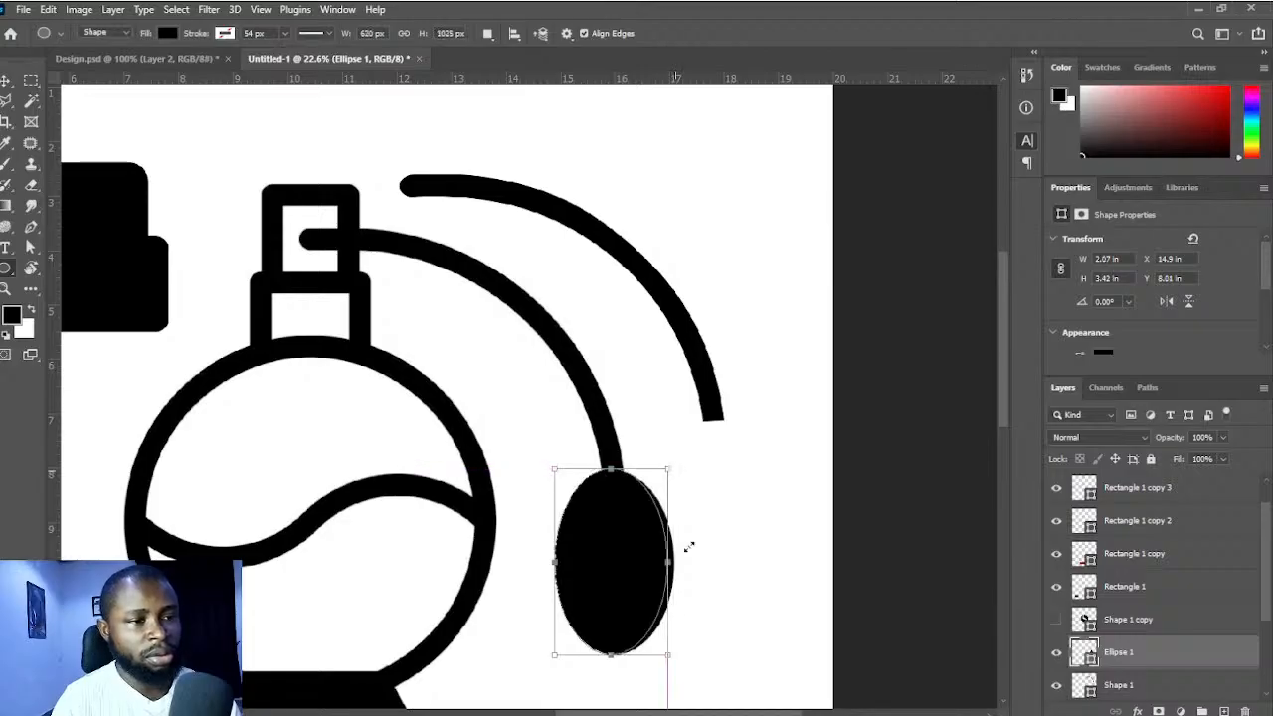
{"action": "left_click_drag", "start_coordinate": [678, 560], "coordinate": [686, 560]}
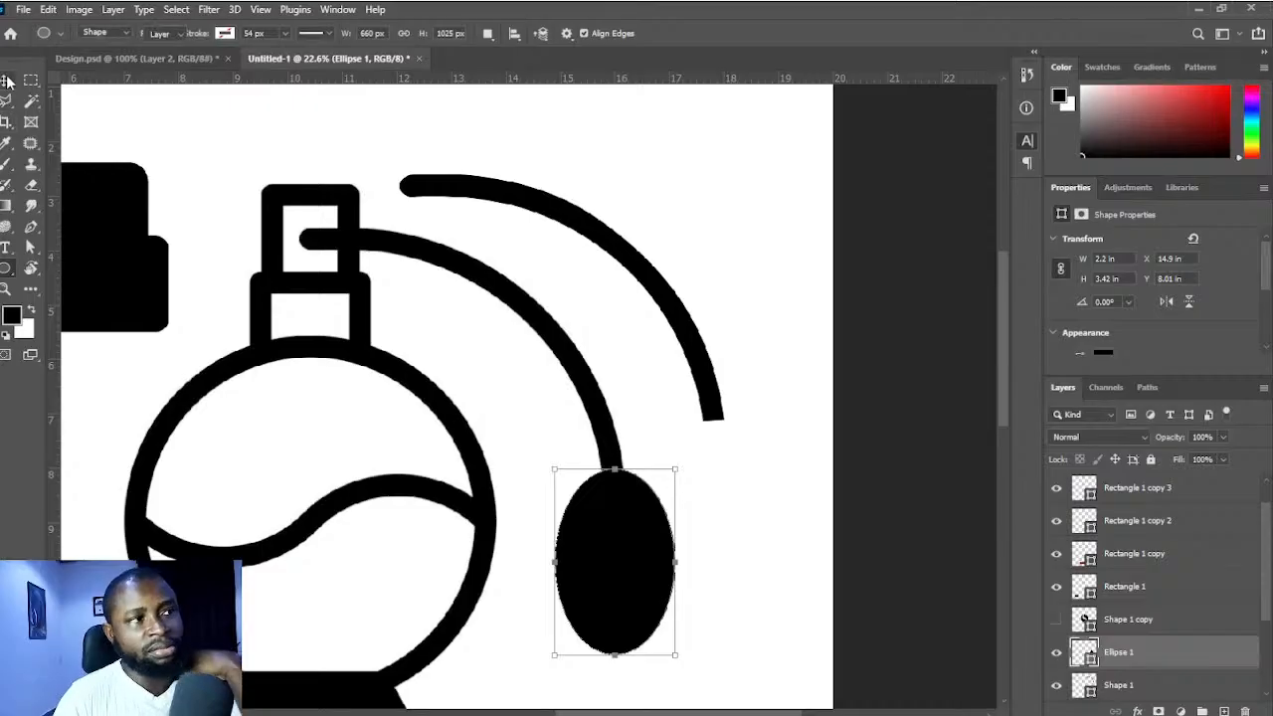
- Align the tube shape over the reference tube, merge it with the bulb ellipse and move the merged shape off the outline
{"action": "key", "text": "v"}
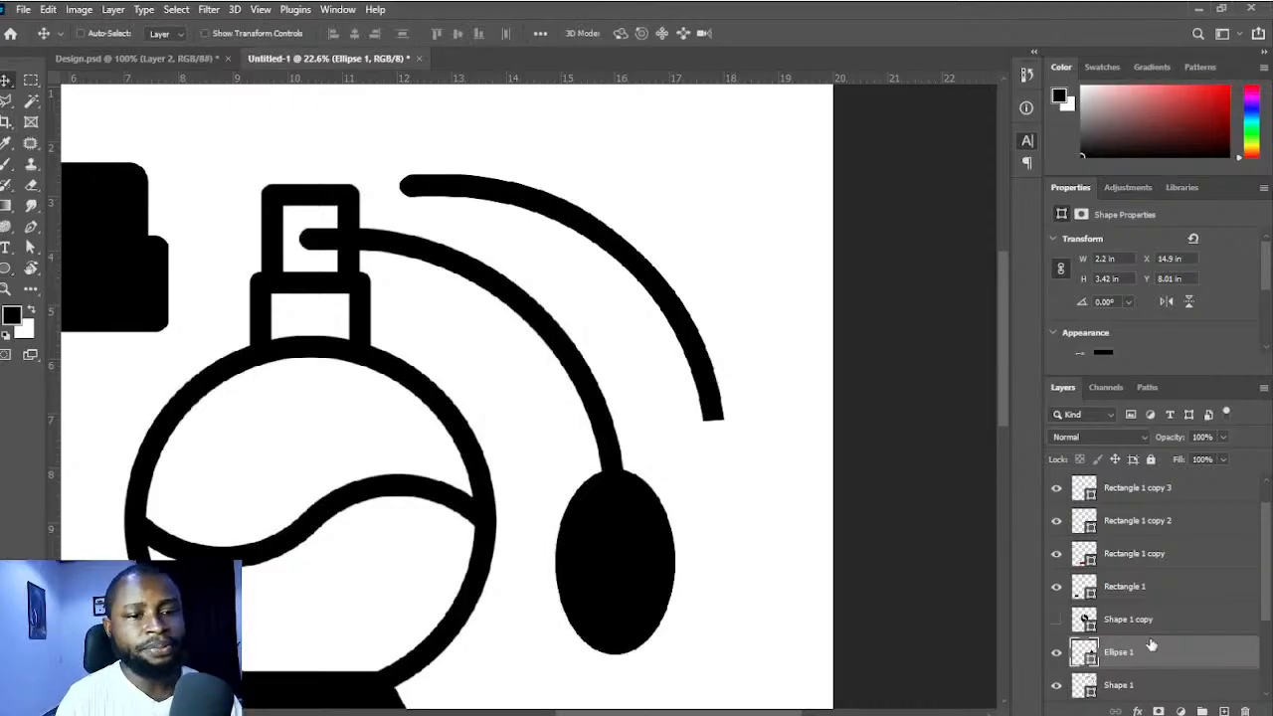
{"action": "left_click", "coordinate": [1129, 687]}
{"action": "left_click_drag", "start_coordinate": [710, 369], "coordinate": [609, 421]}
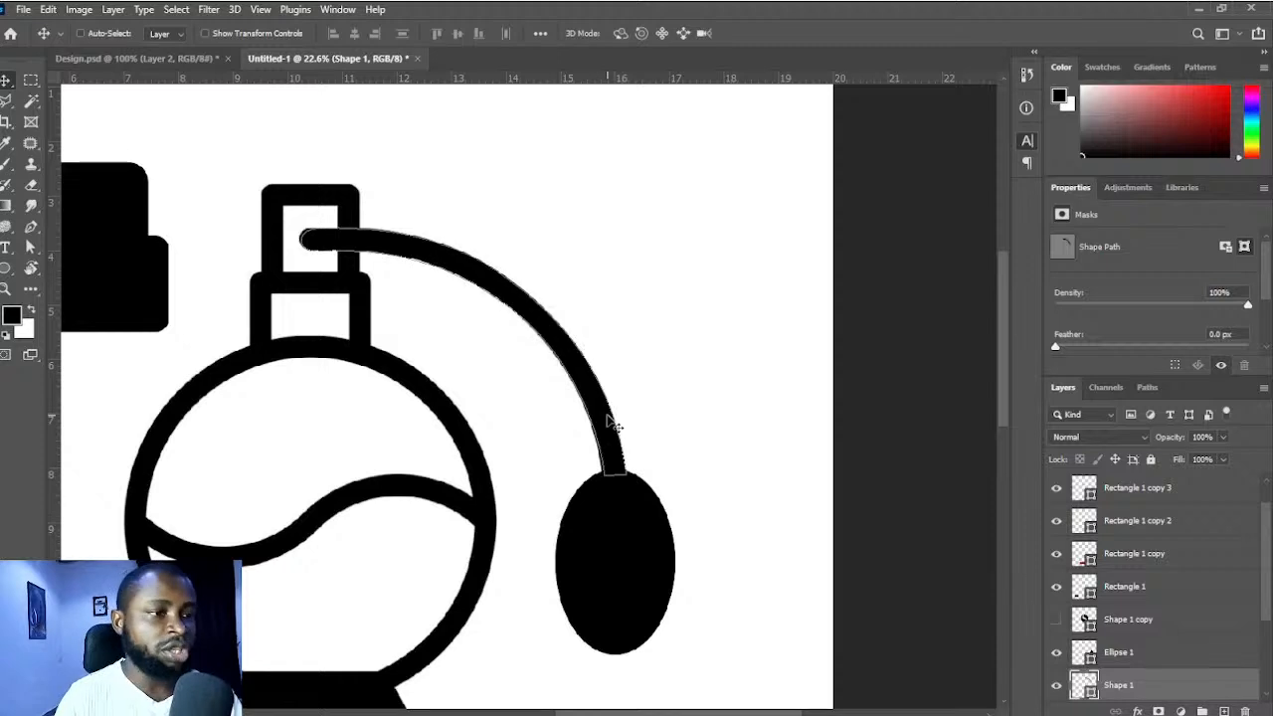
{"action": "scroll", "coordinate": [1159, 570], "scroll_direction": "down", "scroll_amount": 3}
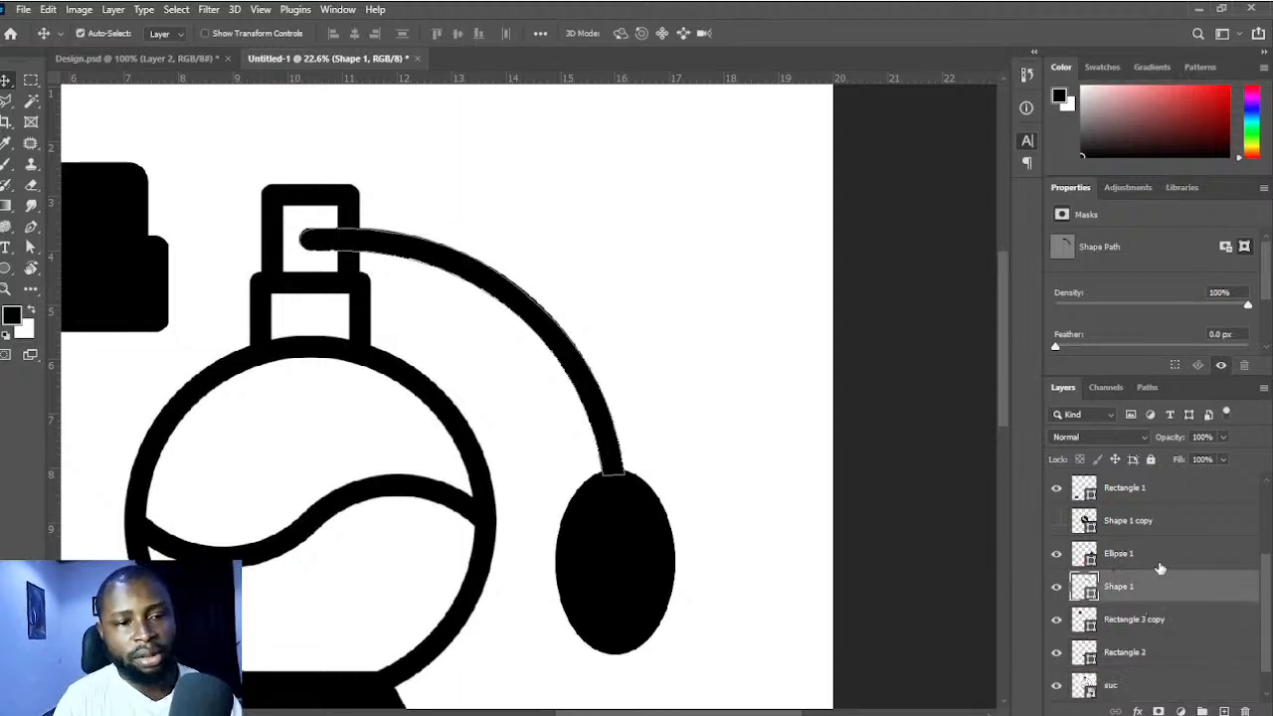
{"action": "left_click", "coordinate": [1159, 562], "text": "shift"}
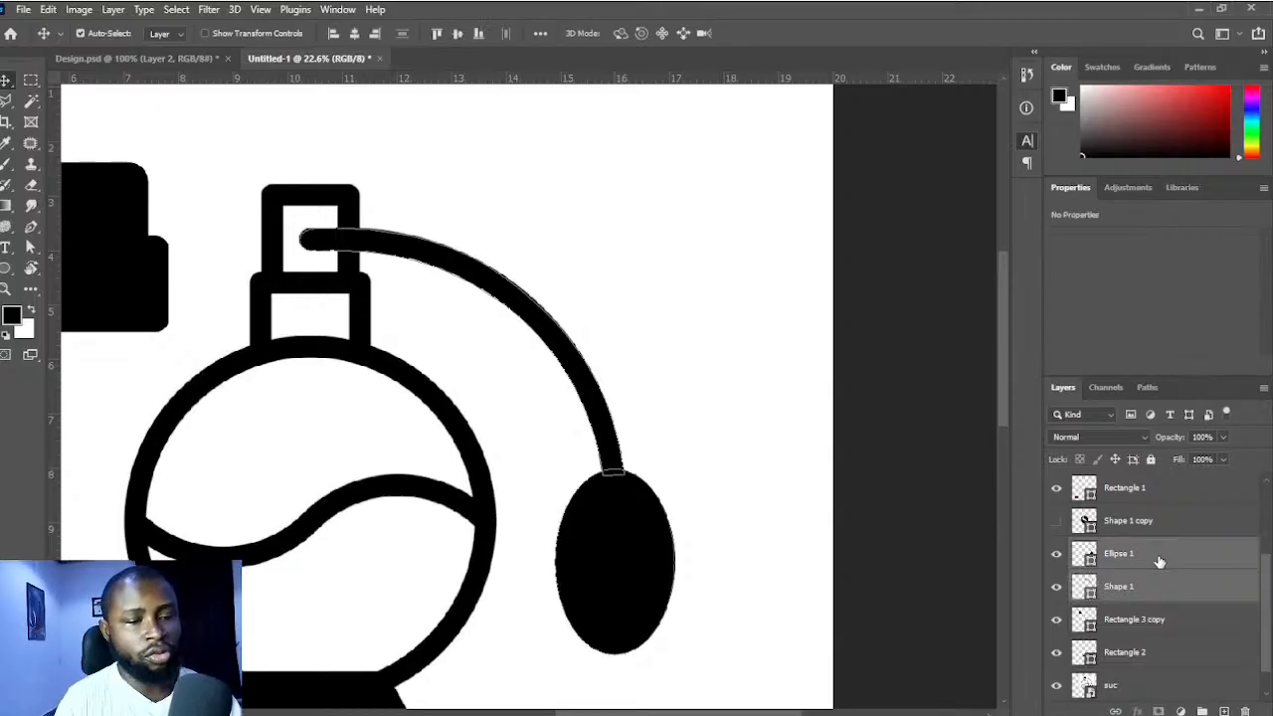
{"action": "key", "text": "ctrl+e"}
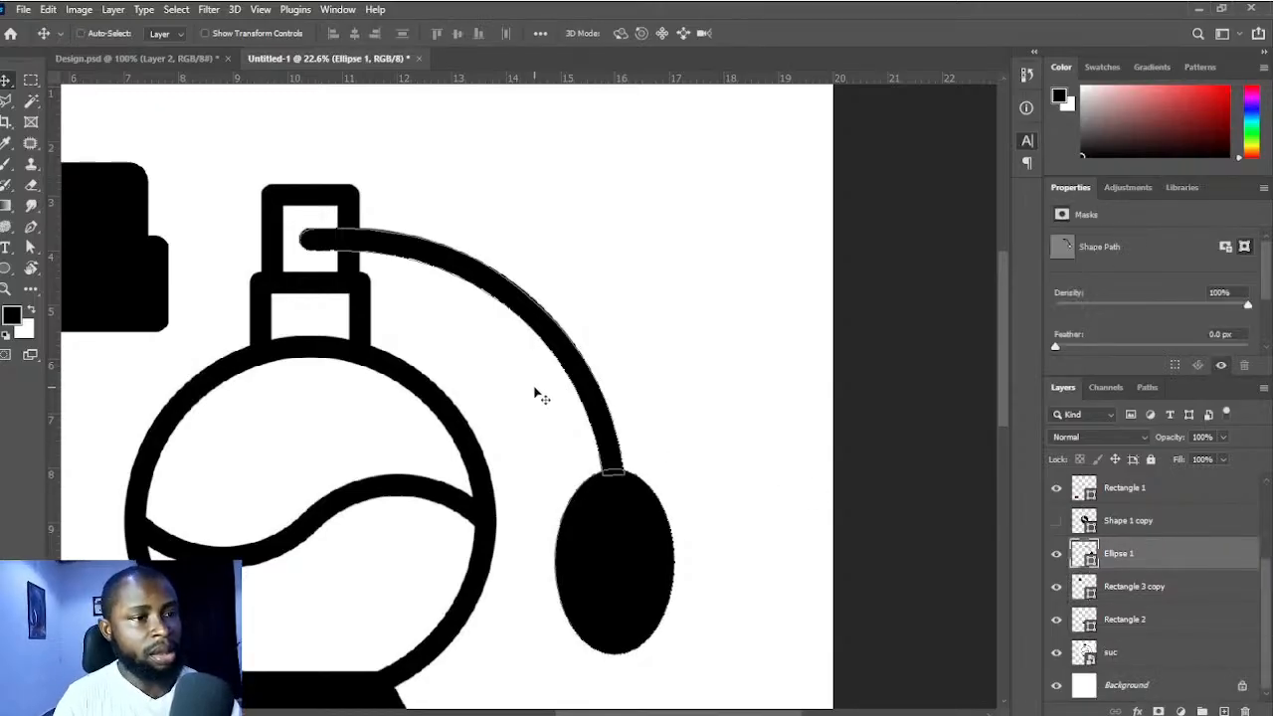
{"action": "left_click_drag", "start_coordinate": [537, 395], "coordinate": [657, 327]}
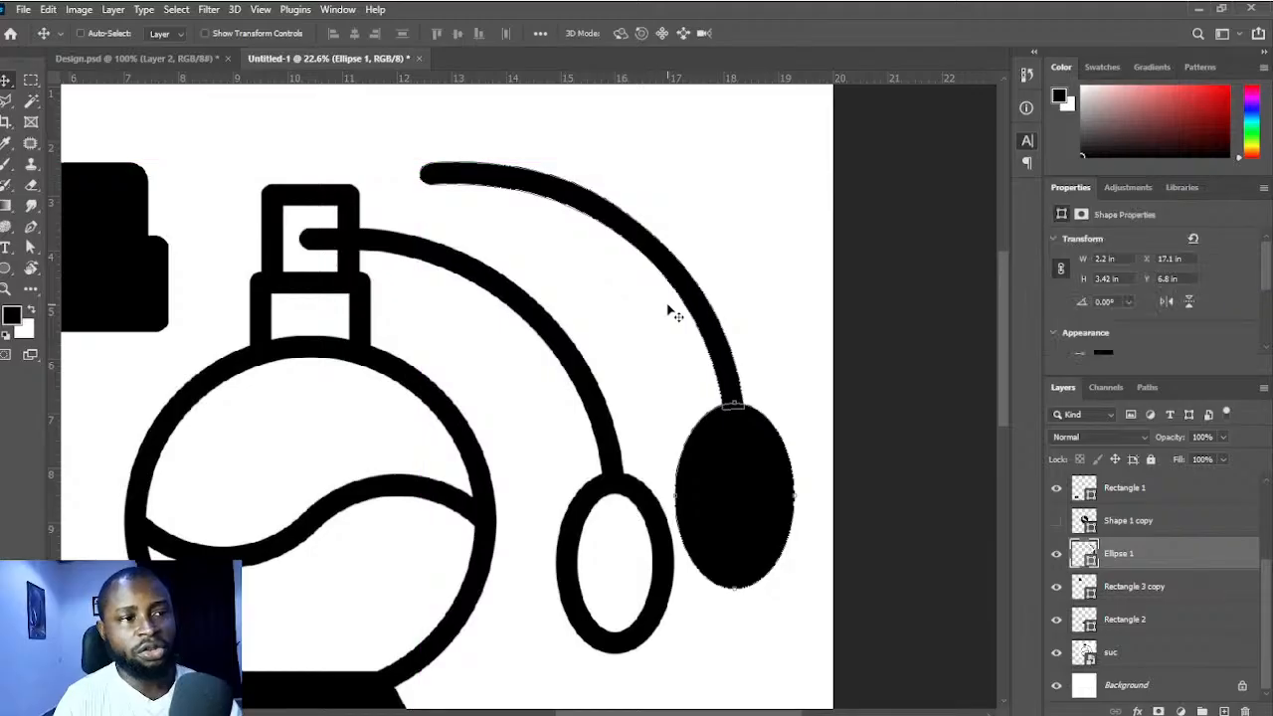
- Merge the tube and bulb shape components into one path and shift the combined shape slightly
{"action": "key", "text": "u"}
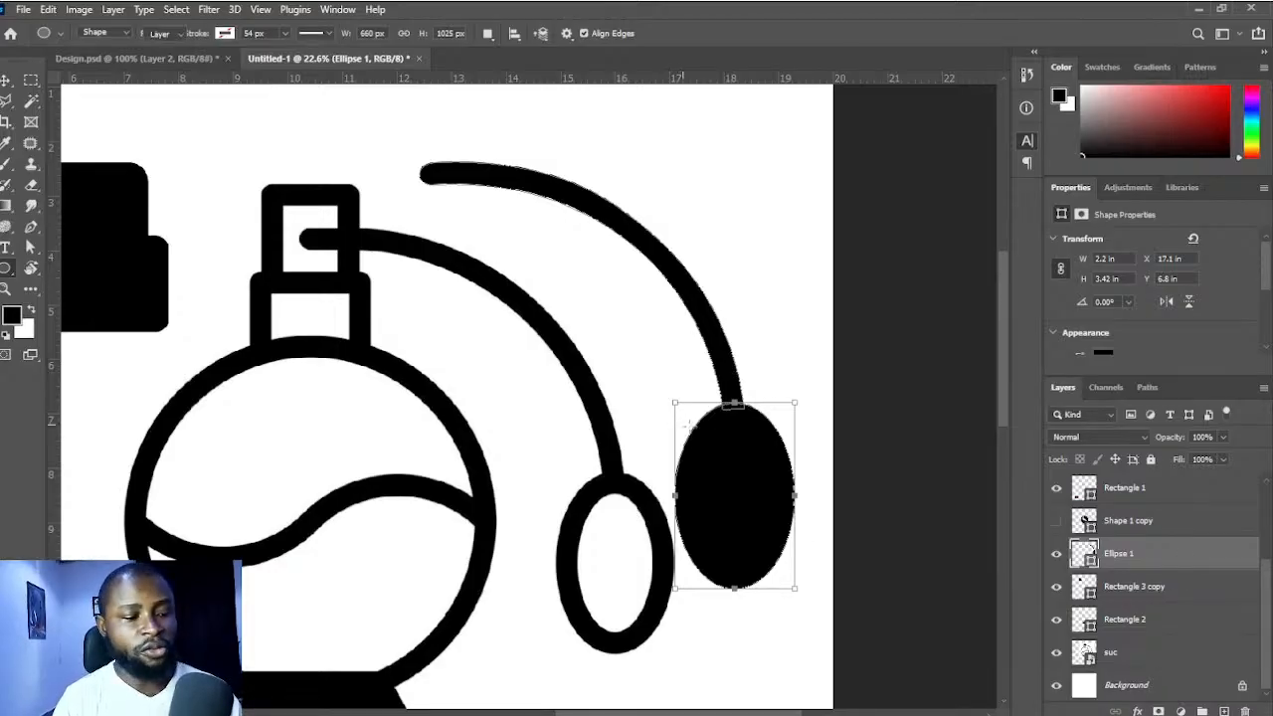
{"action": "key", "text": "v"}
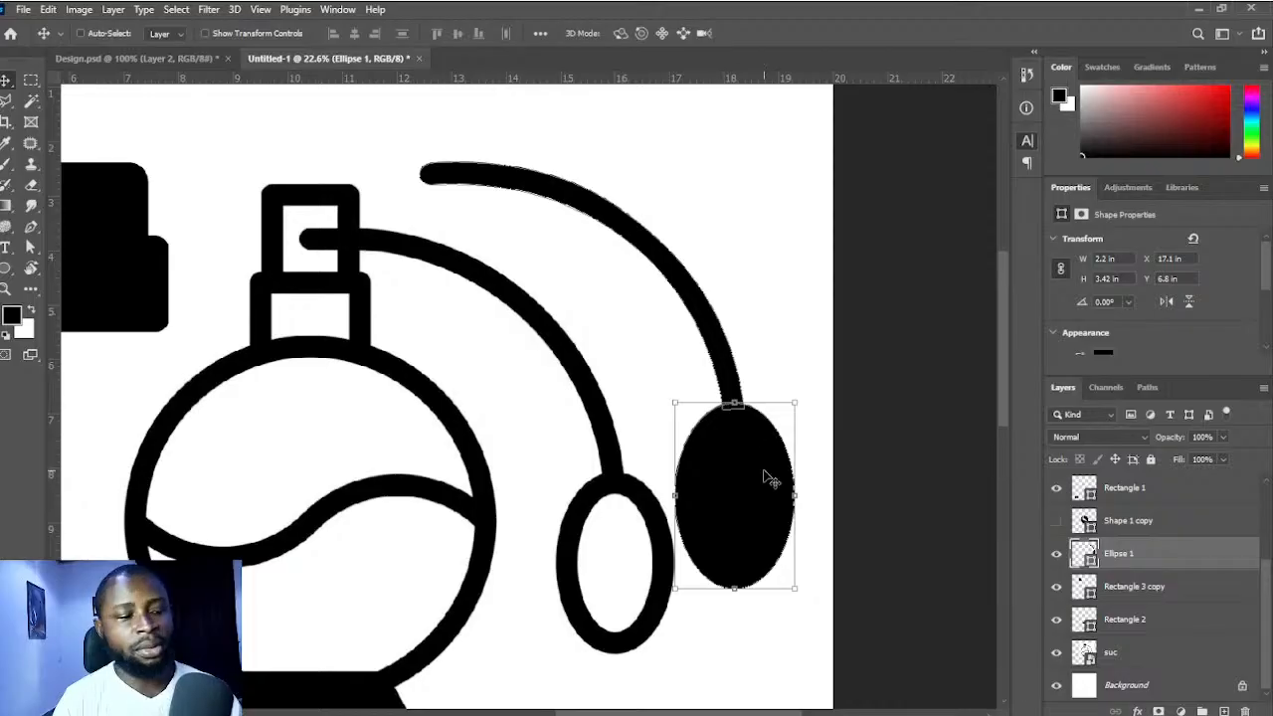
{"action": "left_click", "coordinate": [7, 268]}
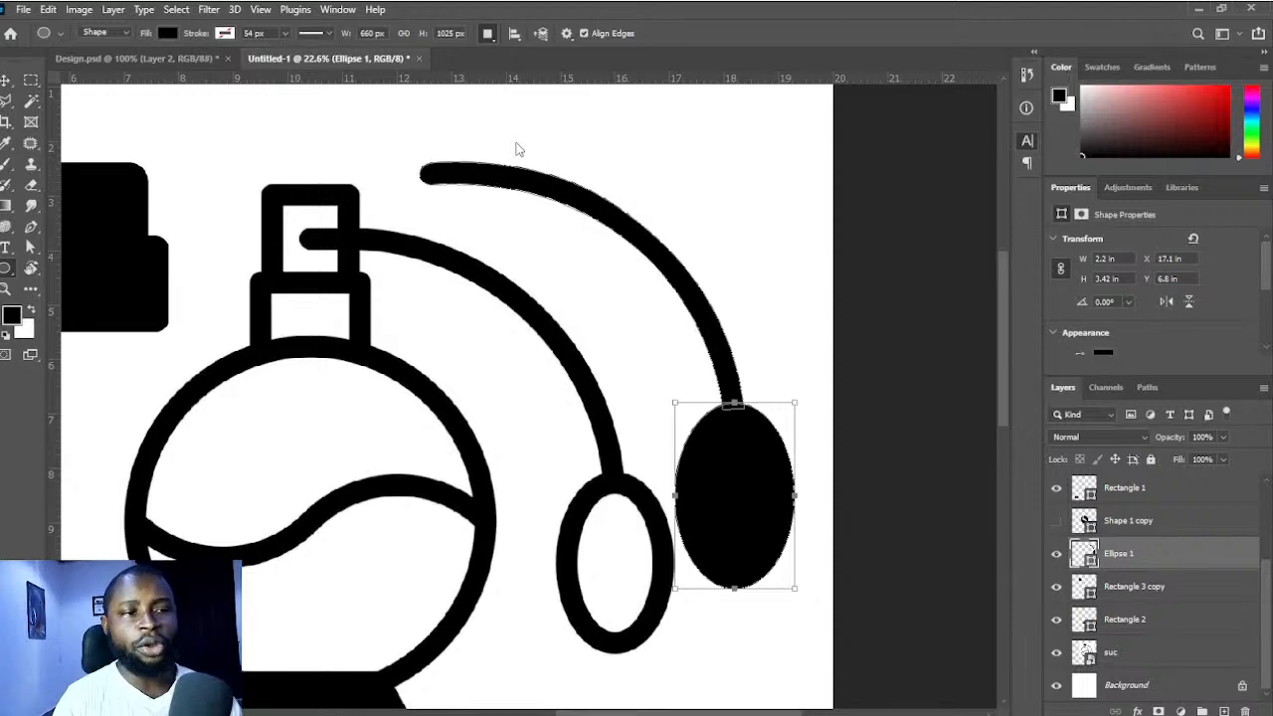
{"action": "key", "text": "Return"}
{"action": "key", "text": "v"}
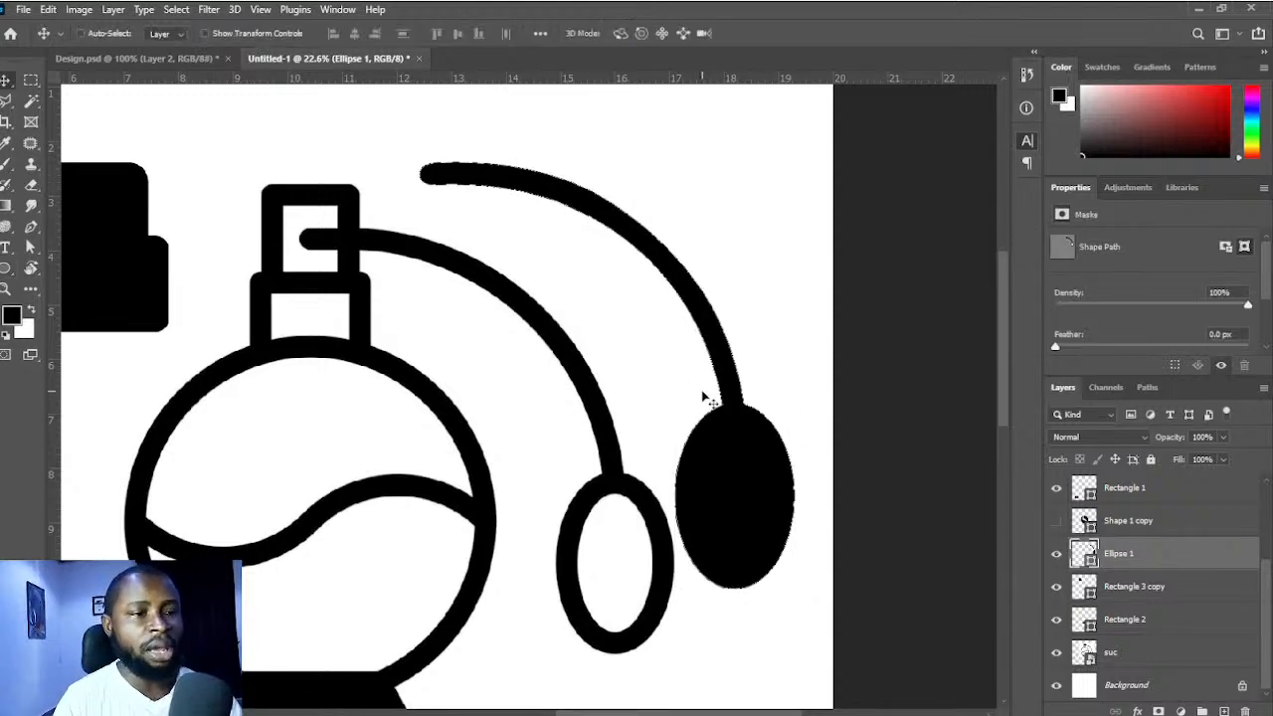
{"action": "scroll", "coordinate": [702, 396], "scroll_direction": "up", "scroll_amount": 4}
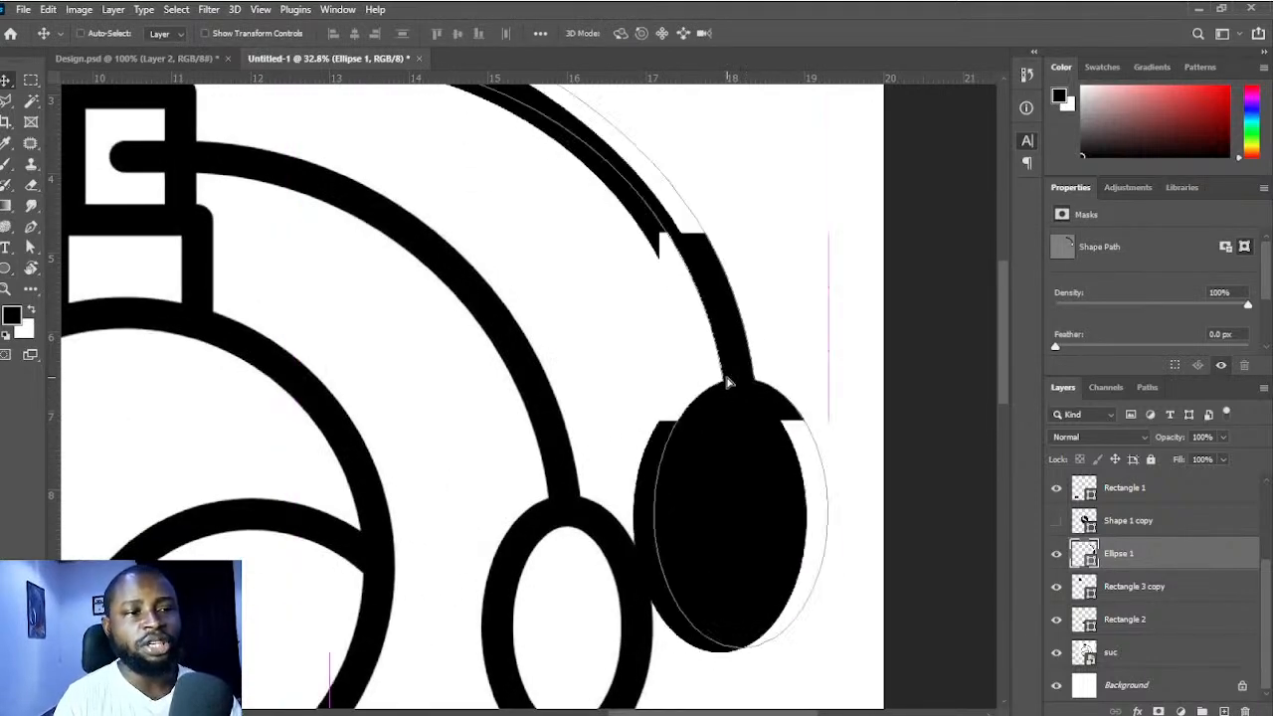
{"action": "left_click_drag", "start_coordinate": [727, 383], "coordinate": [723, 393]}
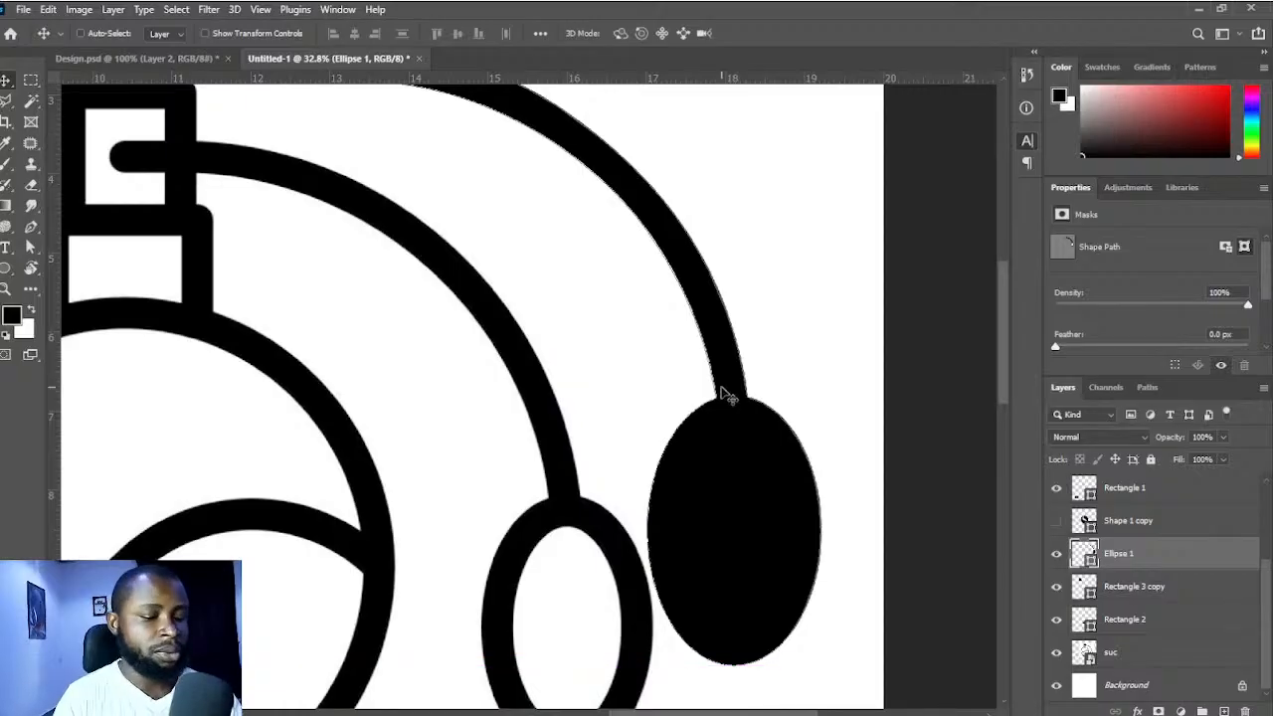
- Delete the suc reference layer, then show the hidden Shape 1 copy layer and select its split circle
{"action": "key", "text": "ctrl+0"}
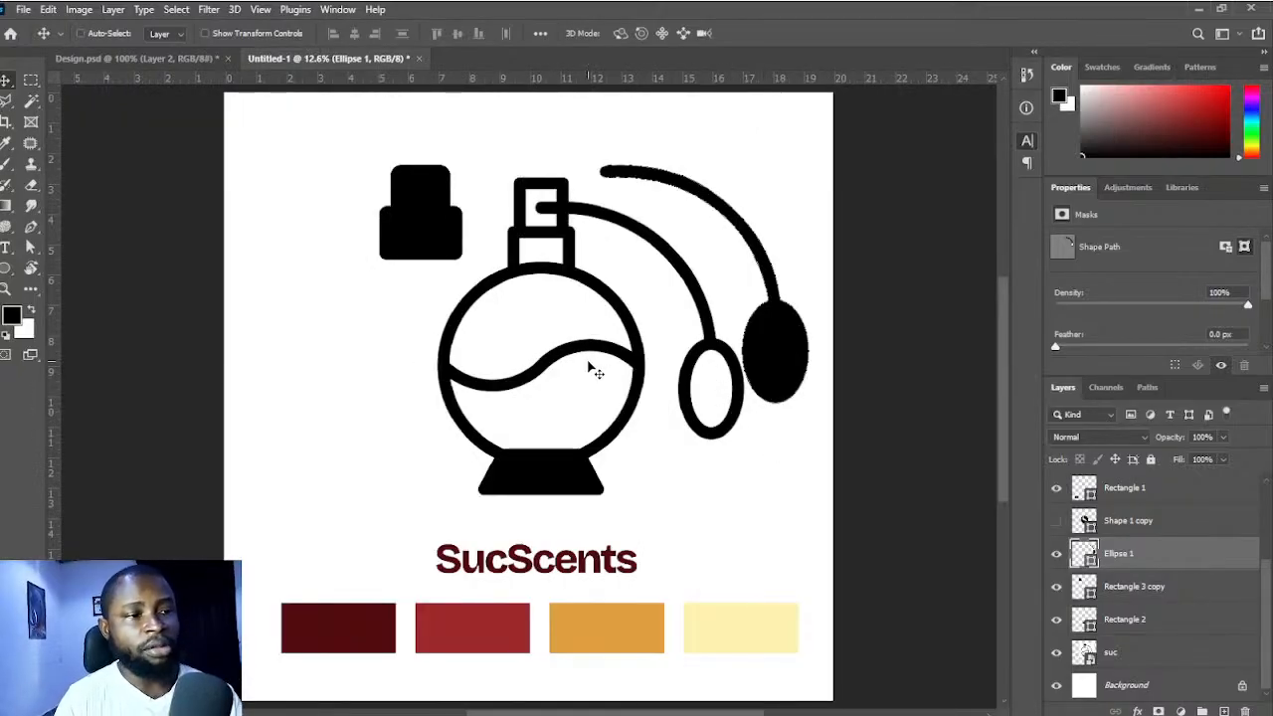
{"action": "left_click", "coordinate": [634, 342]}
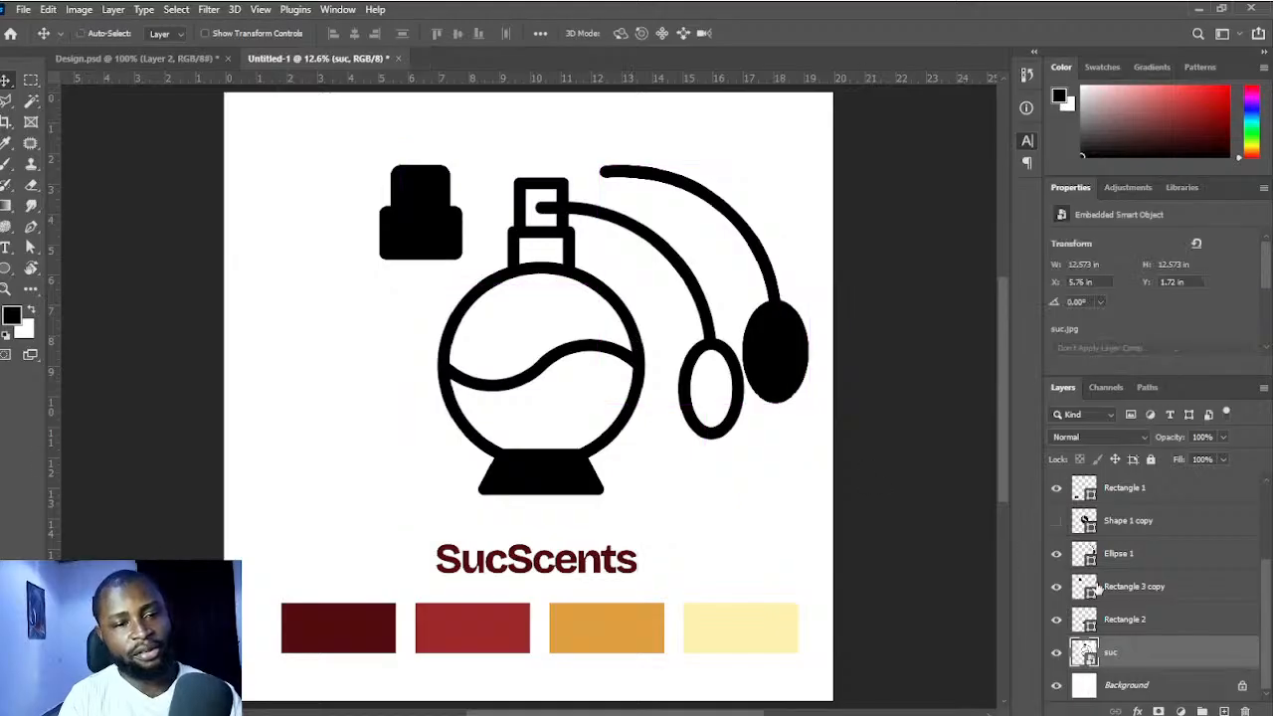
{"action": "left_click", "coordinate": [1056, 652]}
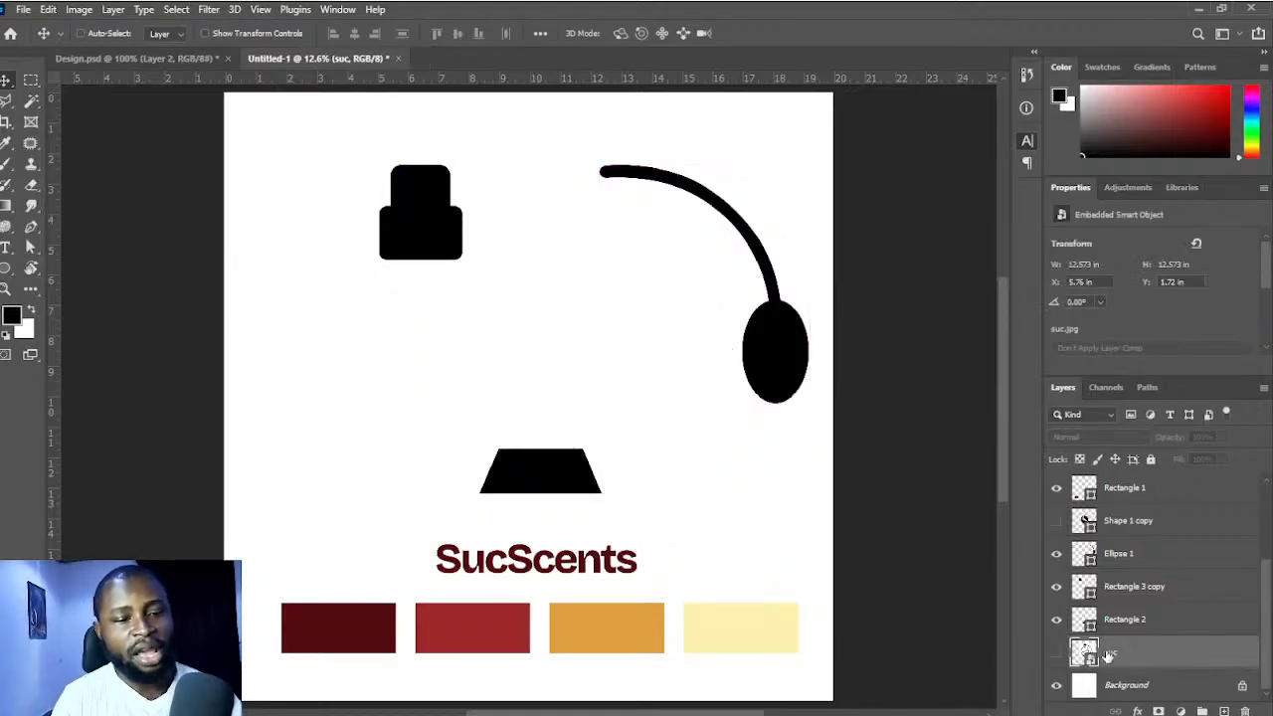
{"action": "key", "text": "Delete"}
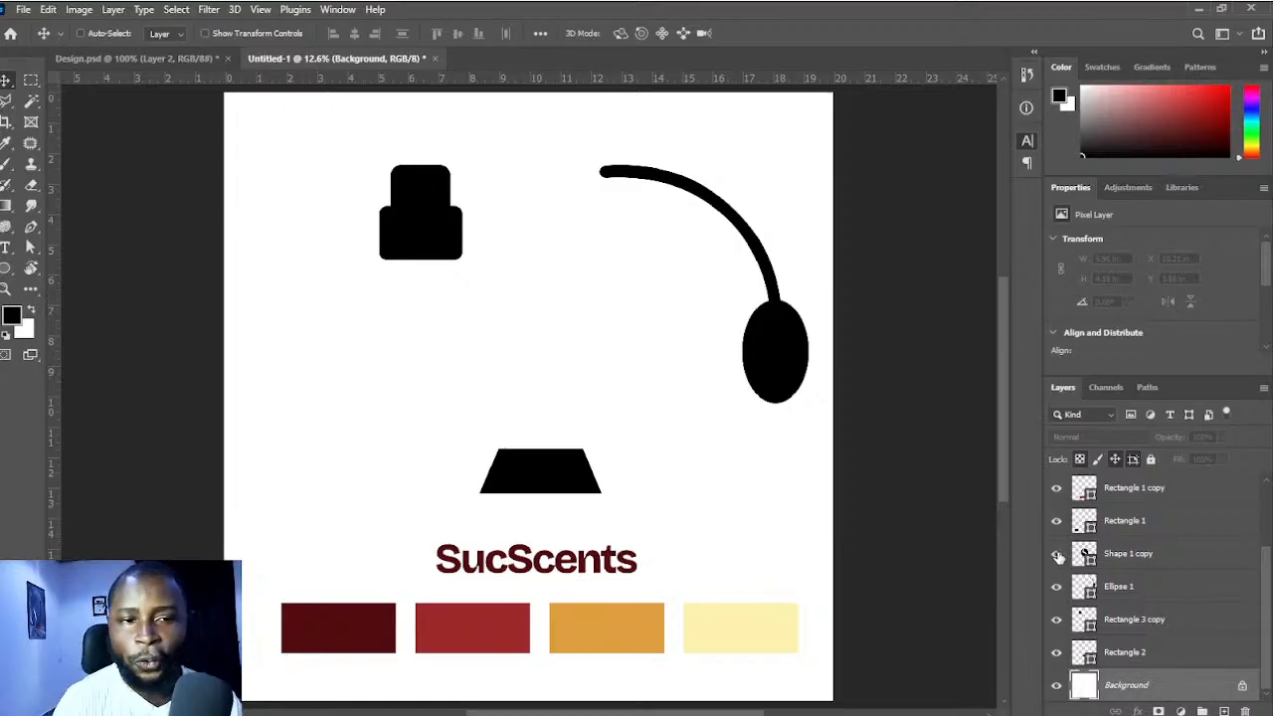
{"action": "left_click", "coordinate": [1057, 554]}
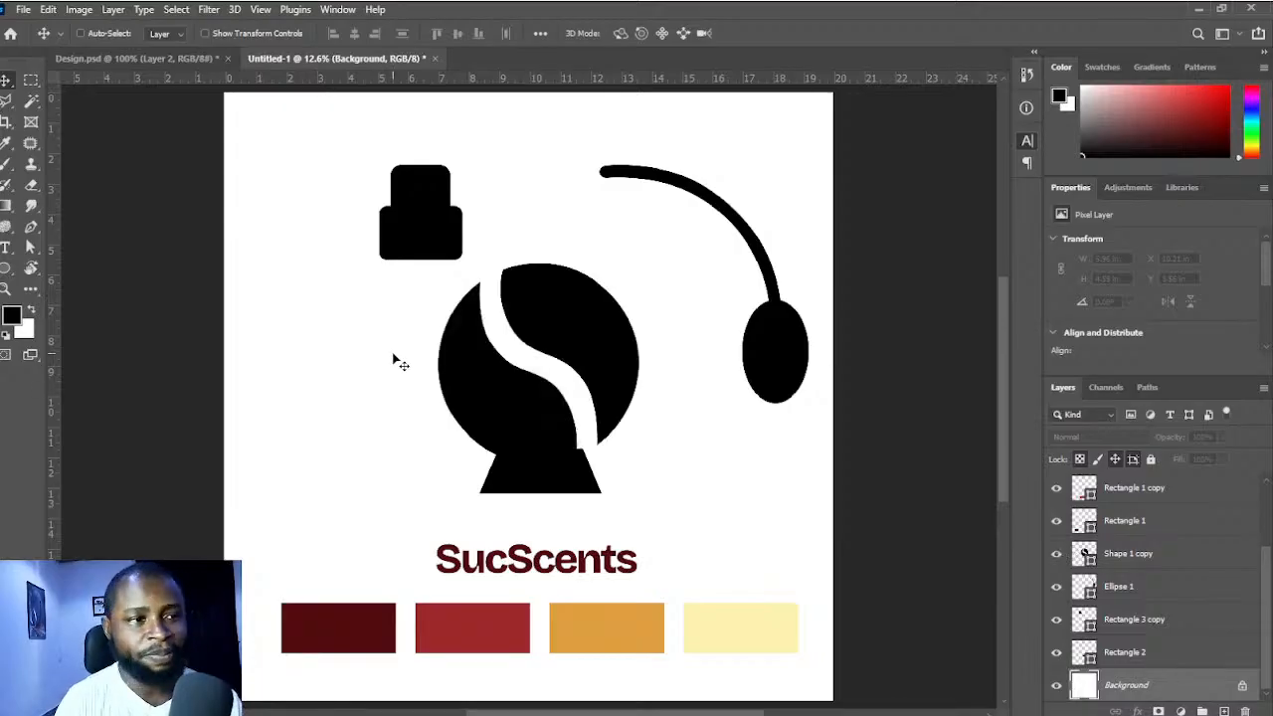
{"action": "left_click", "coordinate": [577, 308]}
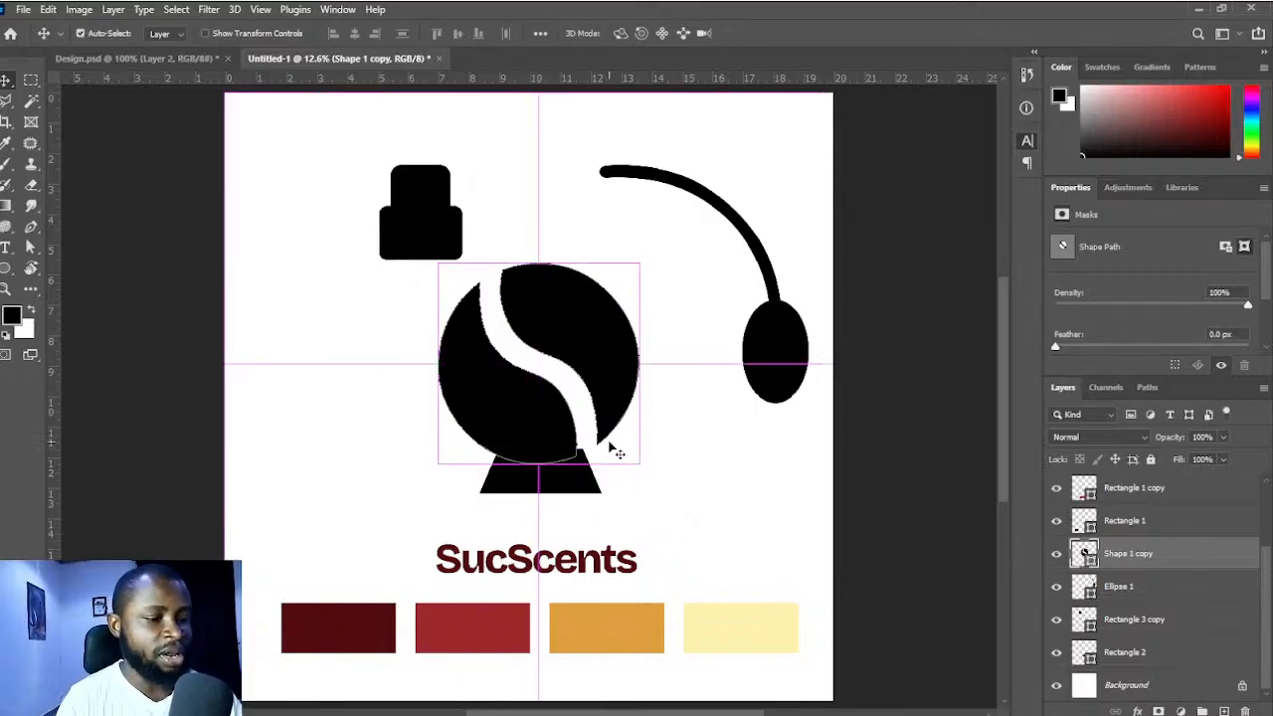
{"action": "key", "text": "ctrl+t"}
{"action": "left_click_drag", "start_coordinate": [682, 372], "coordinate": [681, 351]}
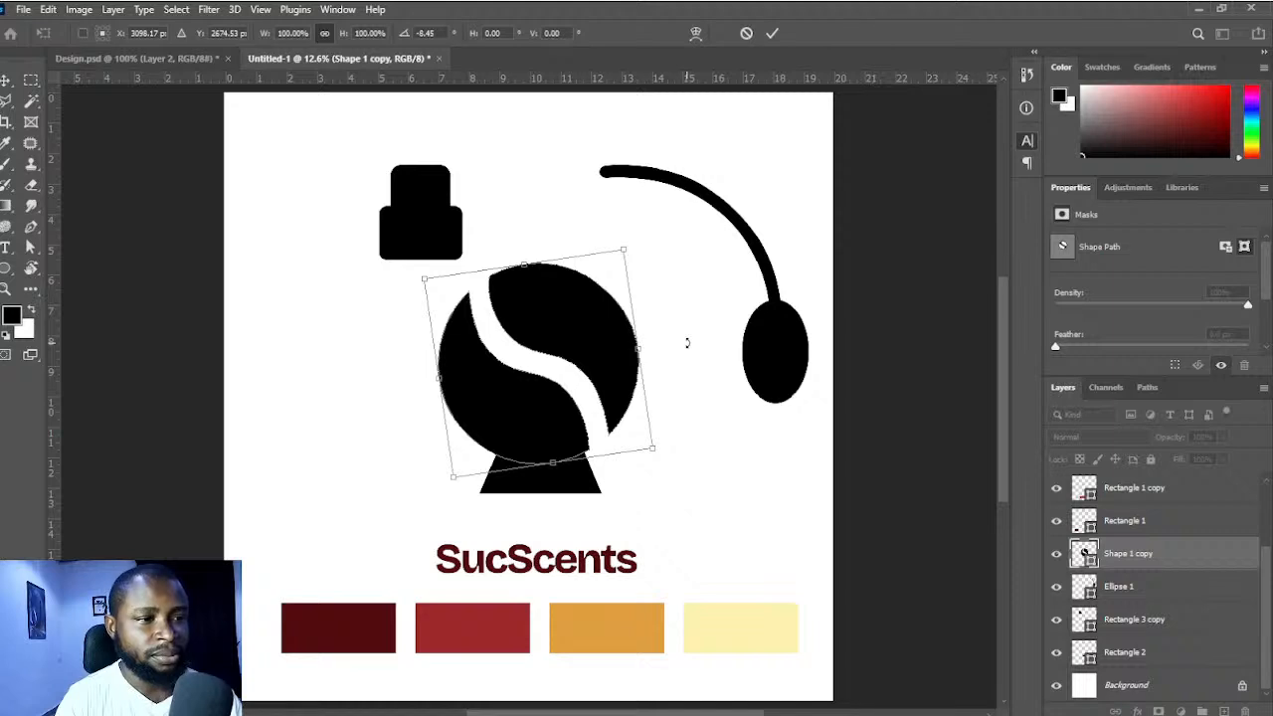
{"action": "left_click", "coordinate": [746, 33]}
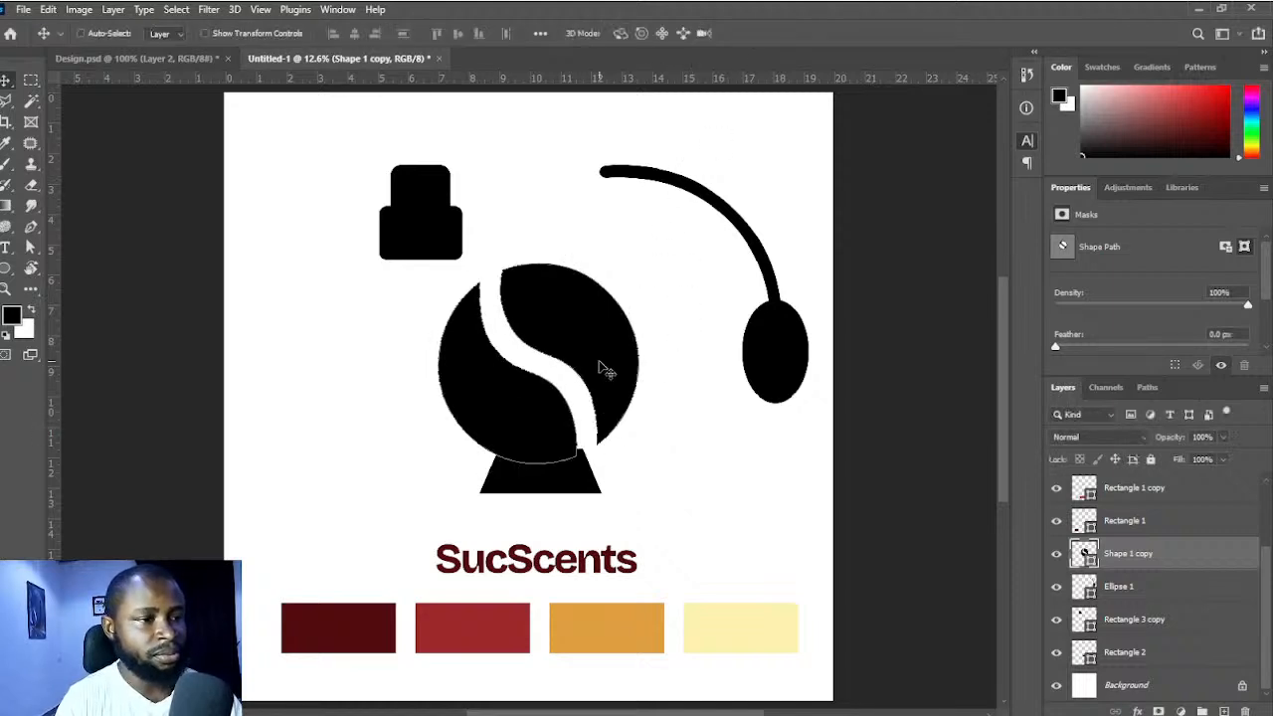
- Rotate the split circle 45 degrees and inspect where it meets the trapezoid base
{"action": "key", "text": "ctrl+t"}
{"action": "left_click_drag", "start_coordinate": [697, 364], "coordinate": [668, 421]}
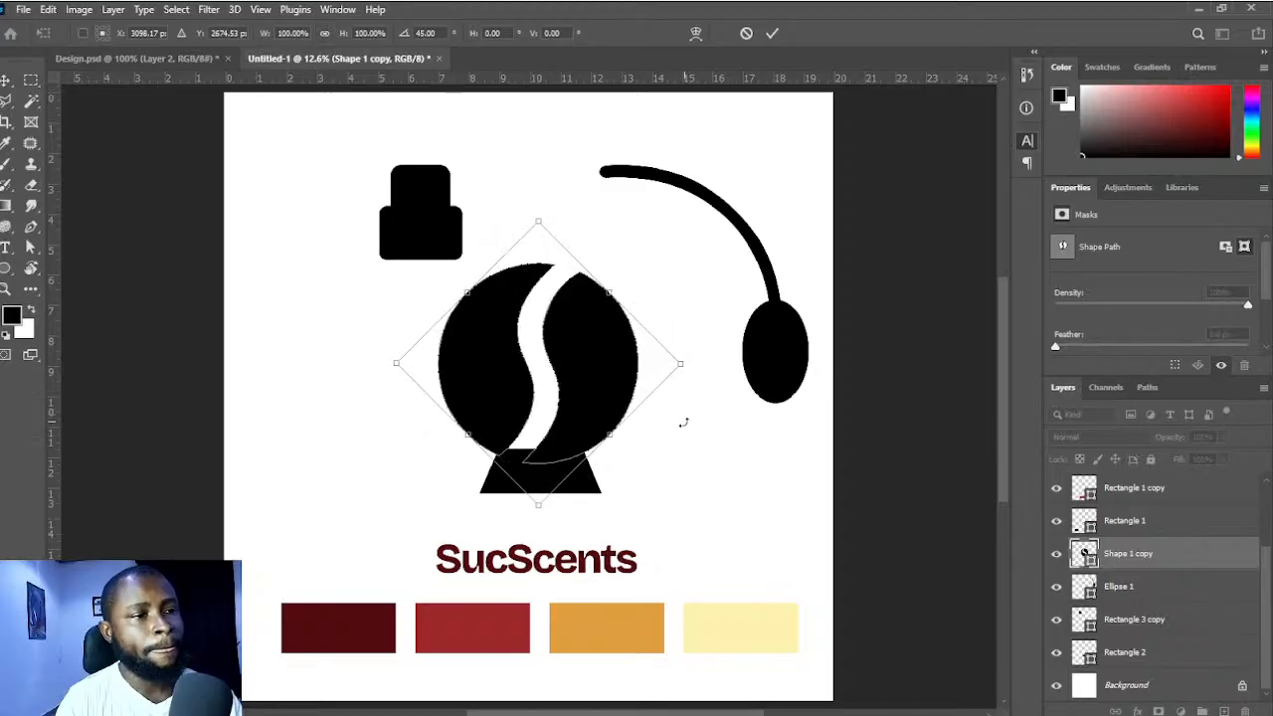
{"action": "left_click", "coordinate": [772, 33]}
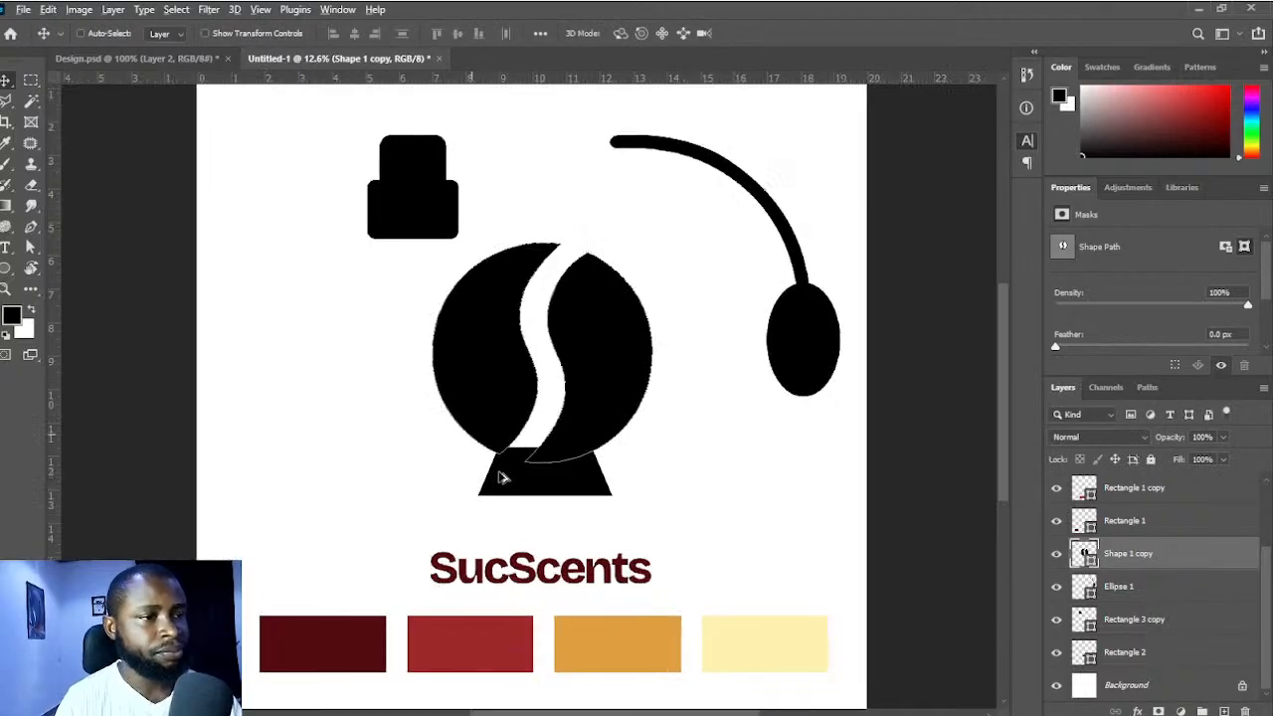
{"action": "scroll", "coordinate": [503, 480], "scroll_direction": "up", "scroll_amount": 3}
{"action": "mouse_move", "coordinate": [627, 458]}
{"action": "left_mouse_down"}
{"action": "mouse_move", "coordinate": [610, 469]}
{"action": "mouse_move", "coordinate": [611, 446]}
{"action": "mouse_move", "coordinate": [607, 457]}
{"action": "left_mouse_up"}
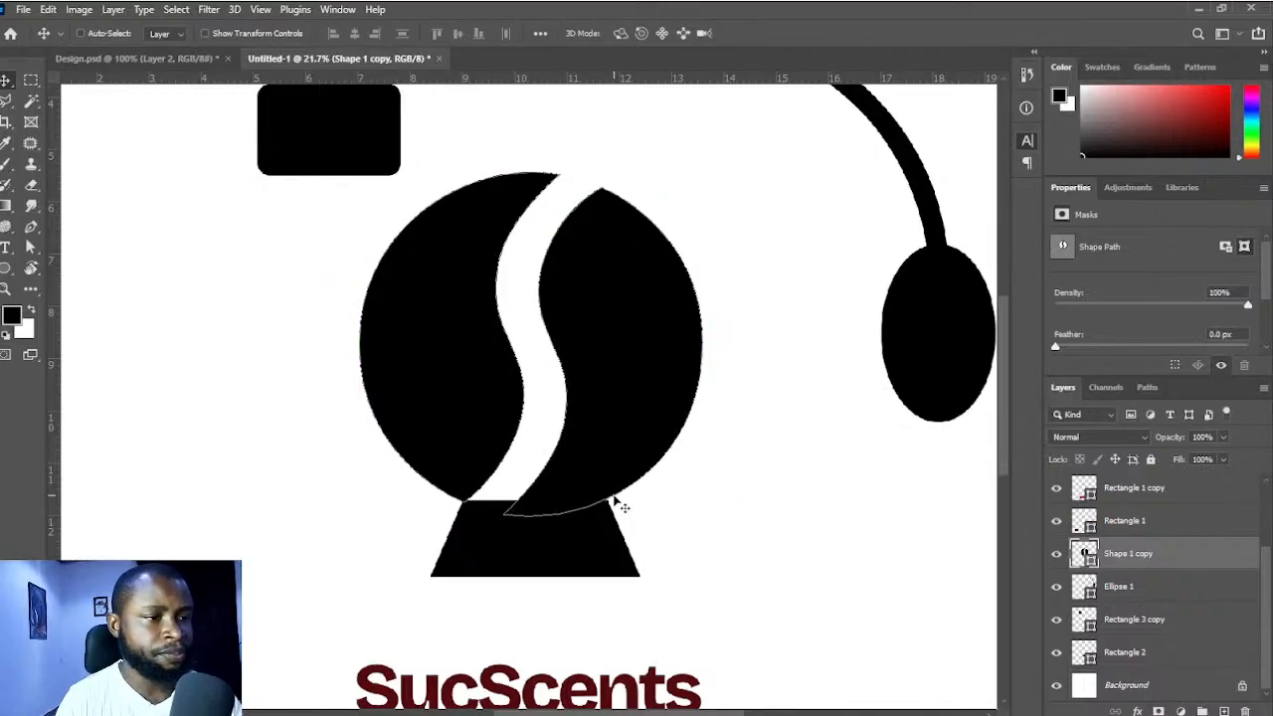
{"action": "left_click_drag", "start_coordinate": [538, 486], "coordinate": [514, 517]}
{"action": "scroll", "coordinate": [582, 506], "scroll_direction": "up", "scroll_amount": 3}
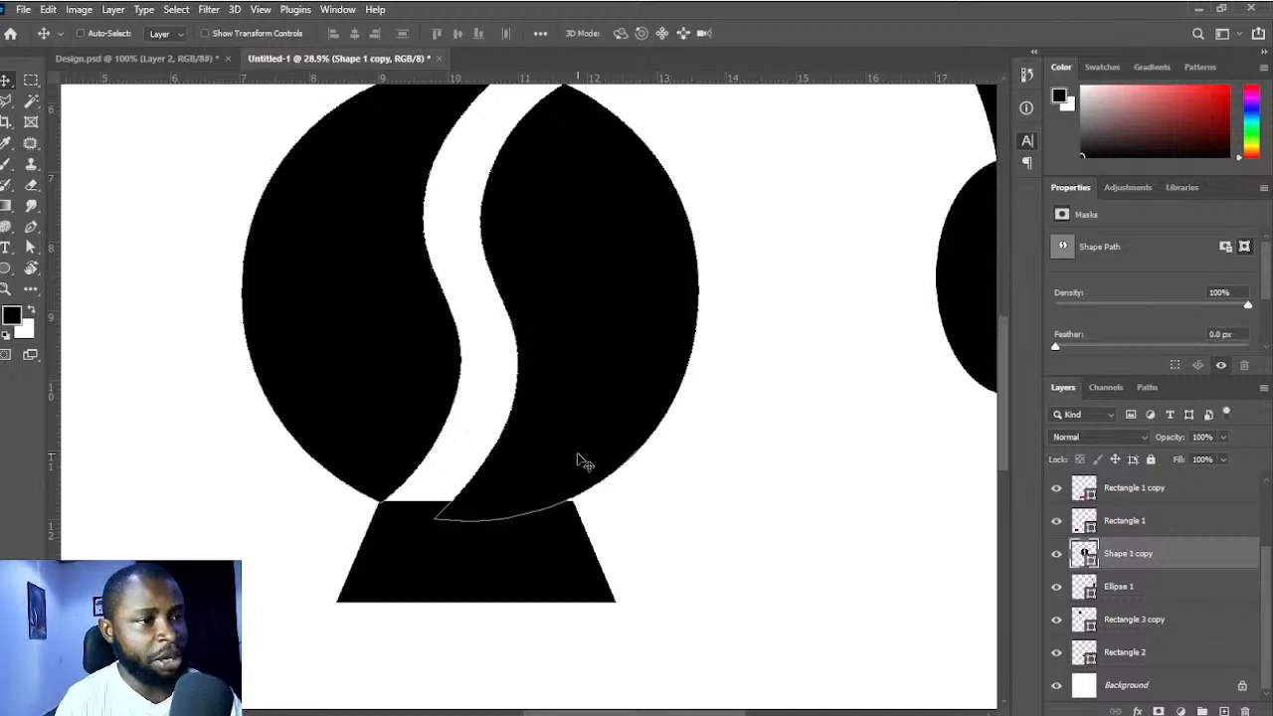
- Select the split circle together with the trapezoid base and align them on their horizontal centers
{"action": "key", "text": "ctrl"}
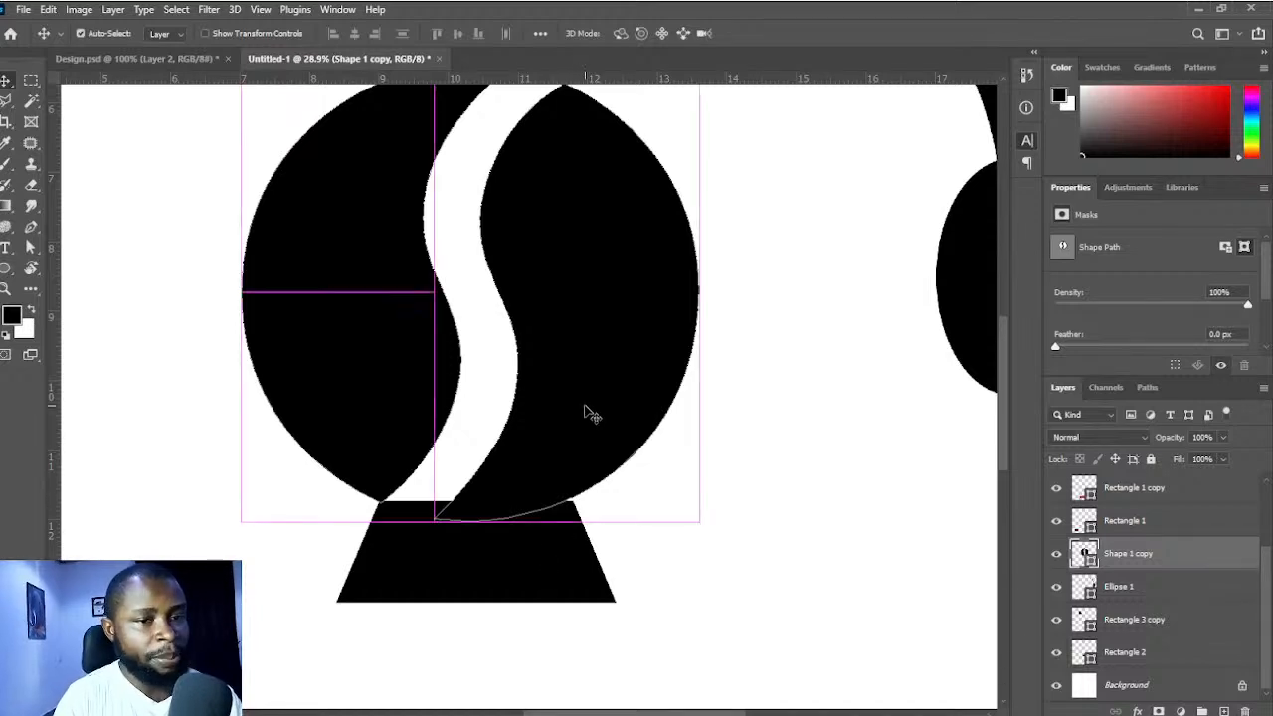
{"action": "left_click", "coordinate": [550, 585], "text": "ctrl+shift"}
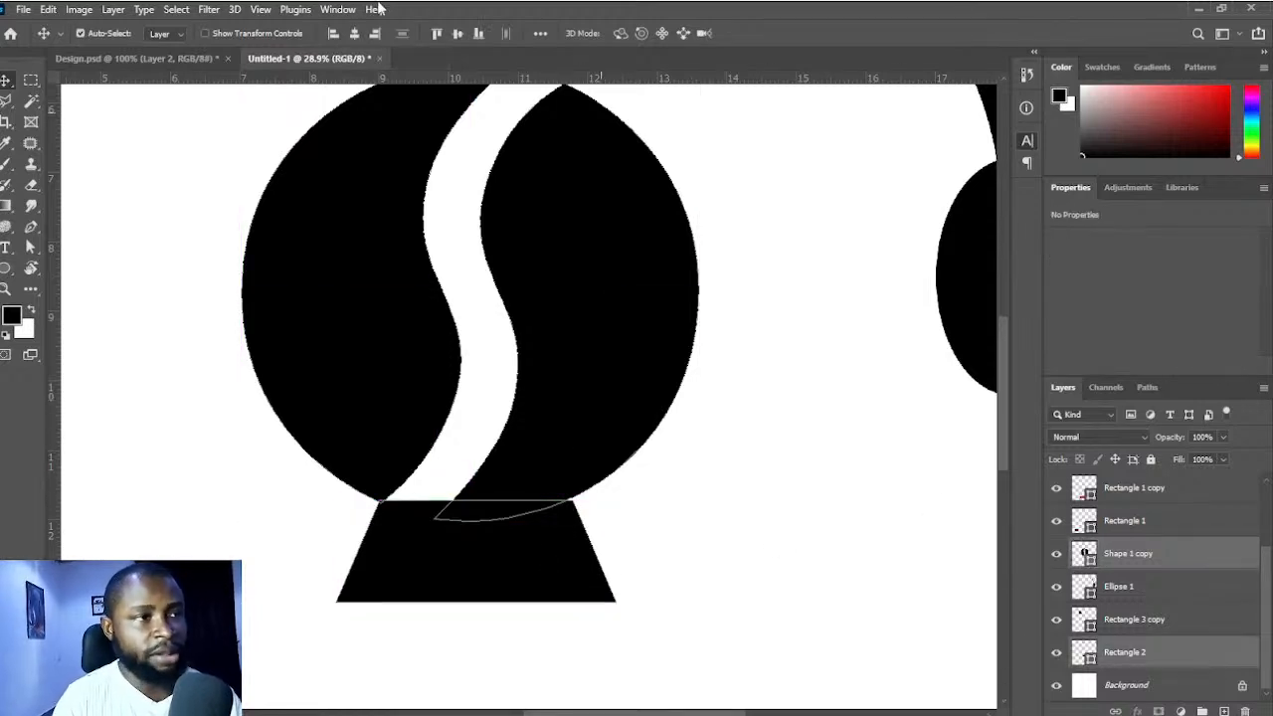
{"action": "left_click", "coordinate": [355, 33]}
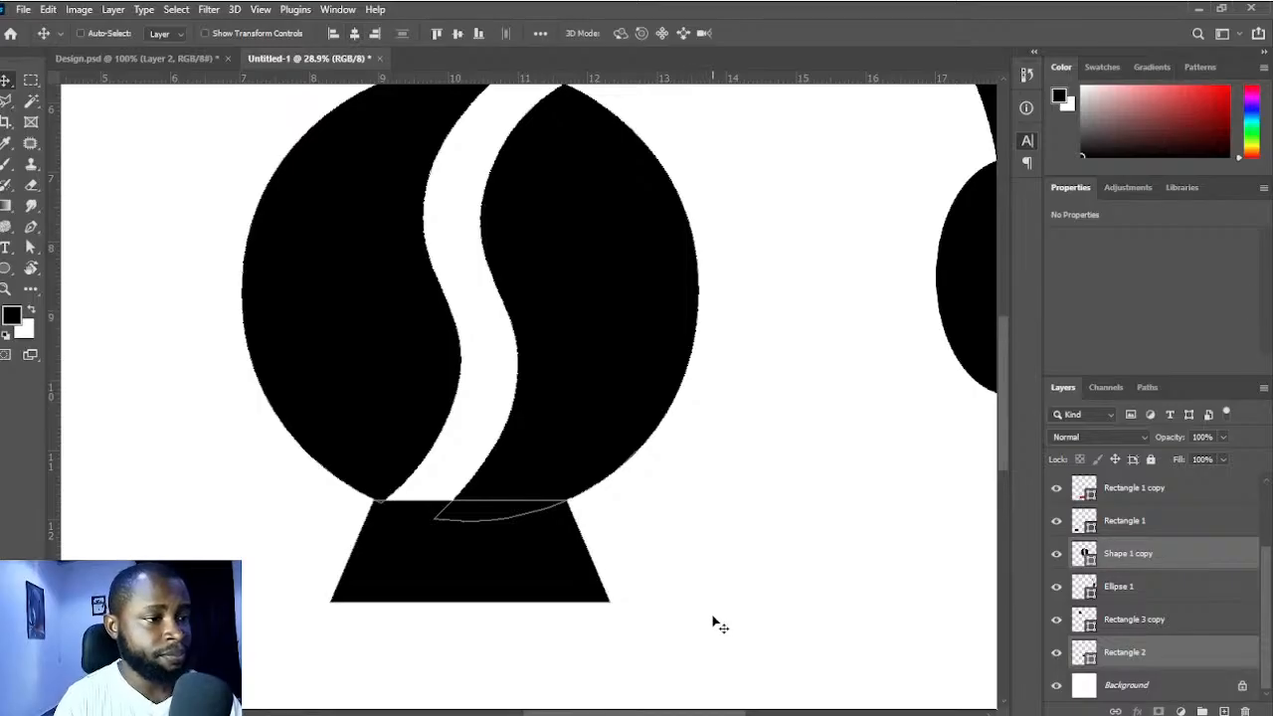
- Move the stacked rounded cap over to sit just above the split circle
{"action": "left_click_drag", "start_coordinate": [547, 448], "coordinate": [553, 544]}
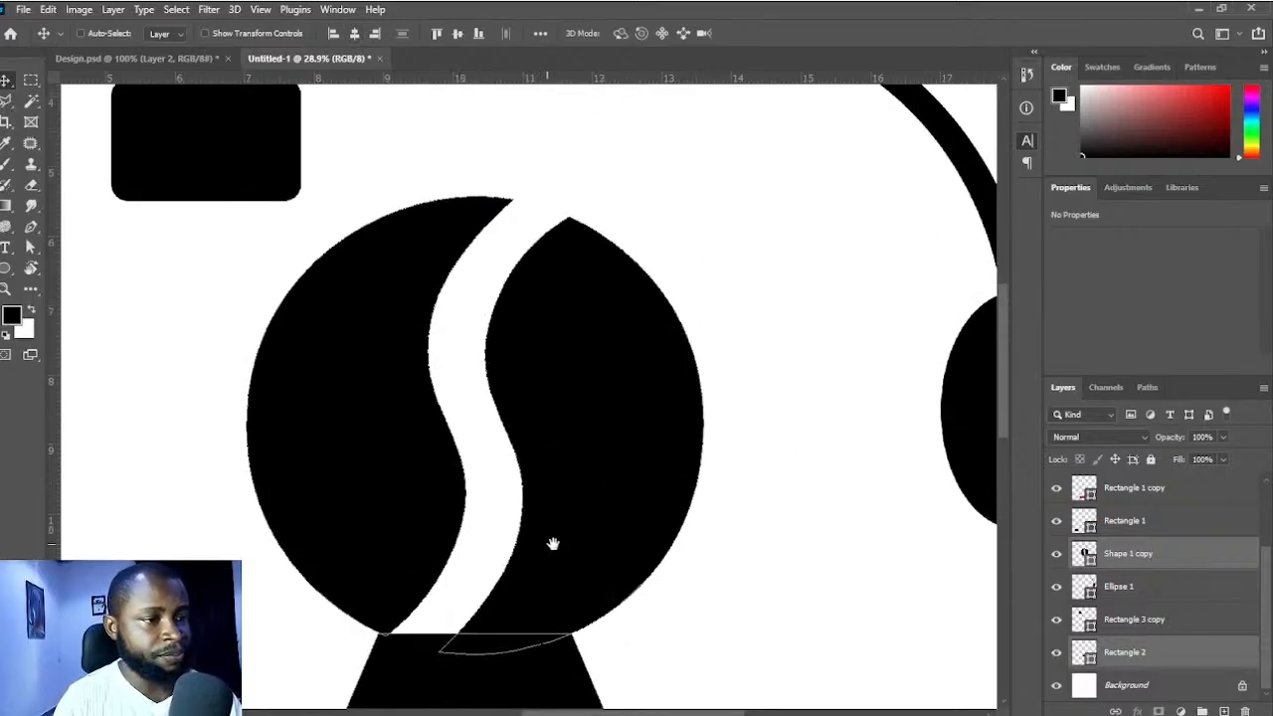
{"action": "left_click_drag", "start_coordinate": [823, 426], "coordinate": [782, 435]}
{"action": "scroll", "coordinate": [683, 496], "scroll_direction": "down", "scroll_amount": 3}
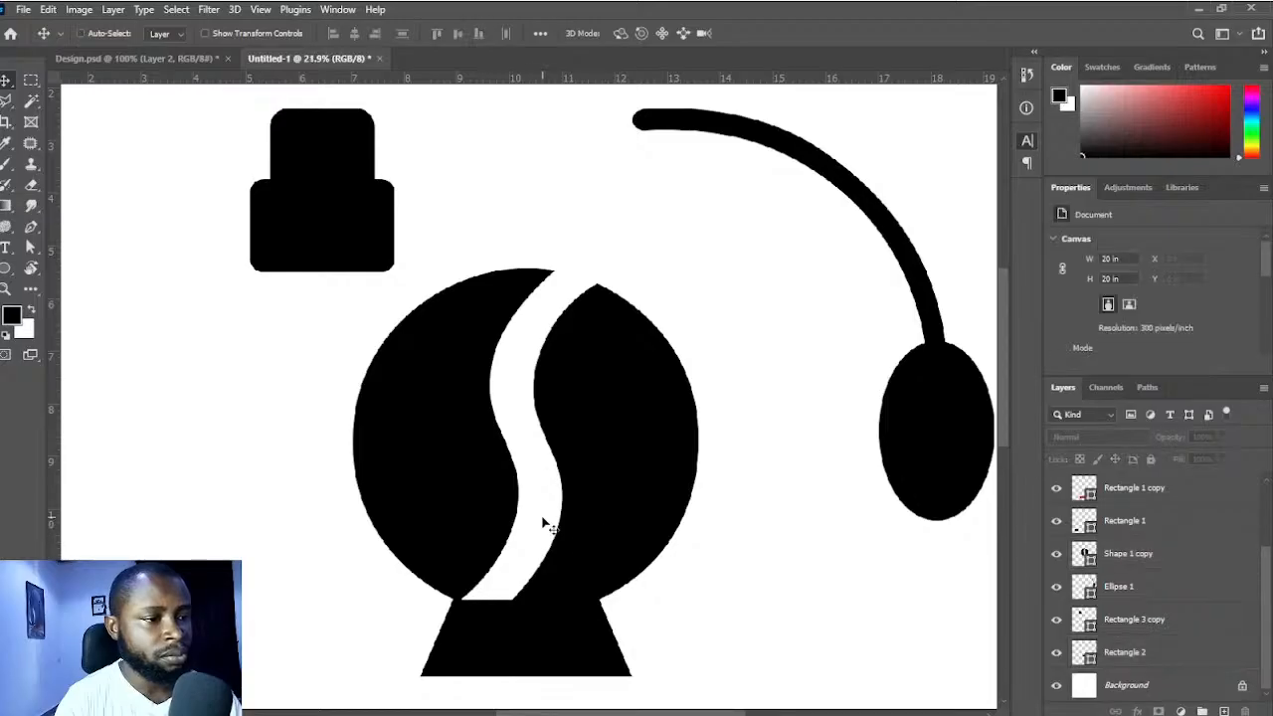
{"action": "scroll", "coordinate": [557, 468], "scroll_direction": "up", "scroll_amount": 2}
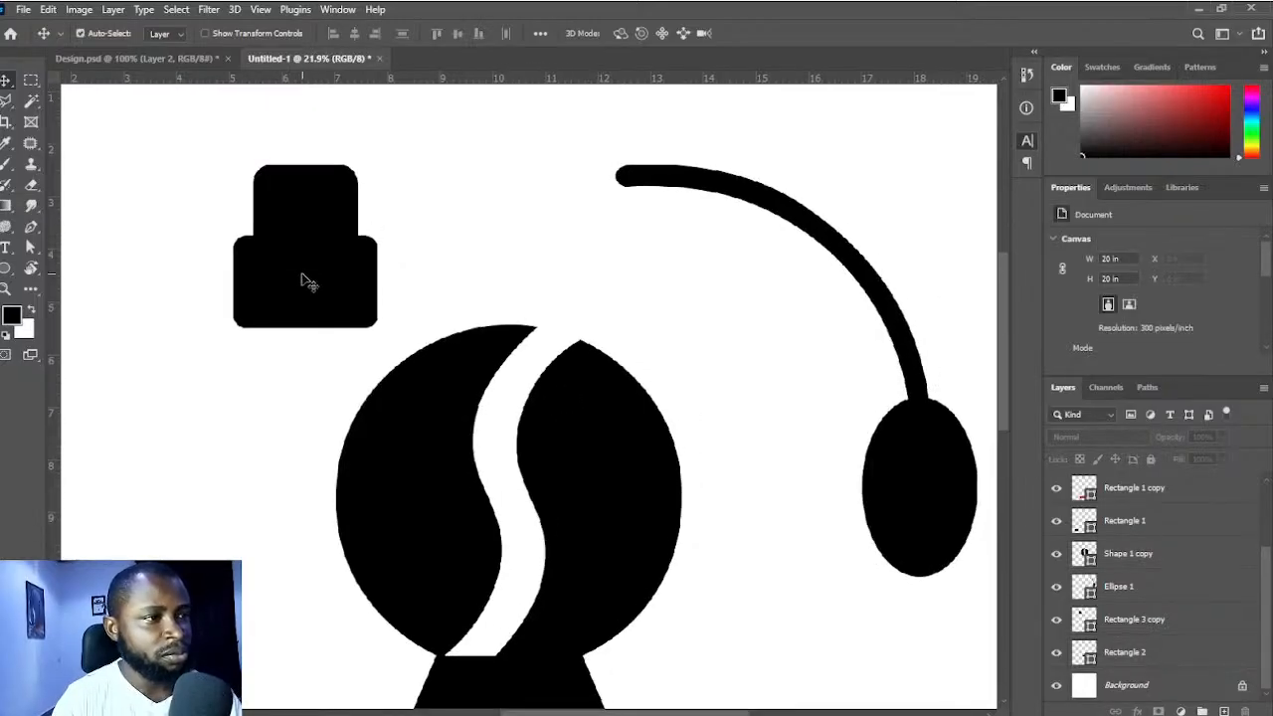
{"action": "left_click_drag", "start_coordinate": [308, 281], "coordinate": [484, 285]}
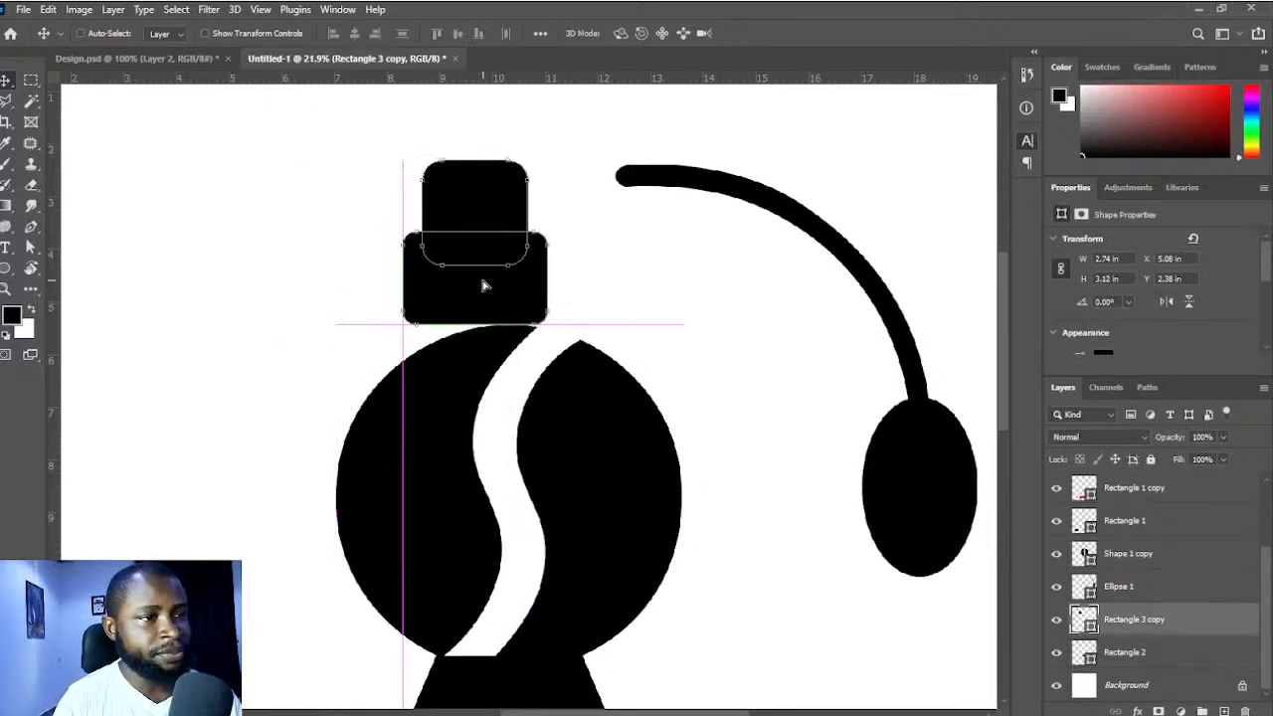
{"action": "key", "text": "ctrl+t"}
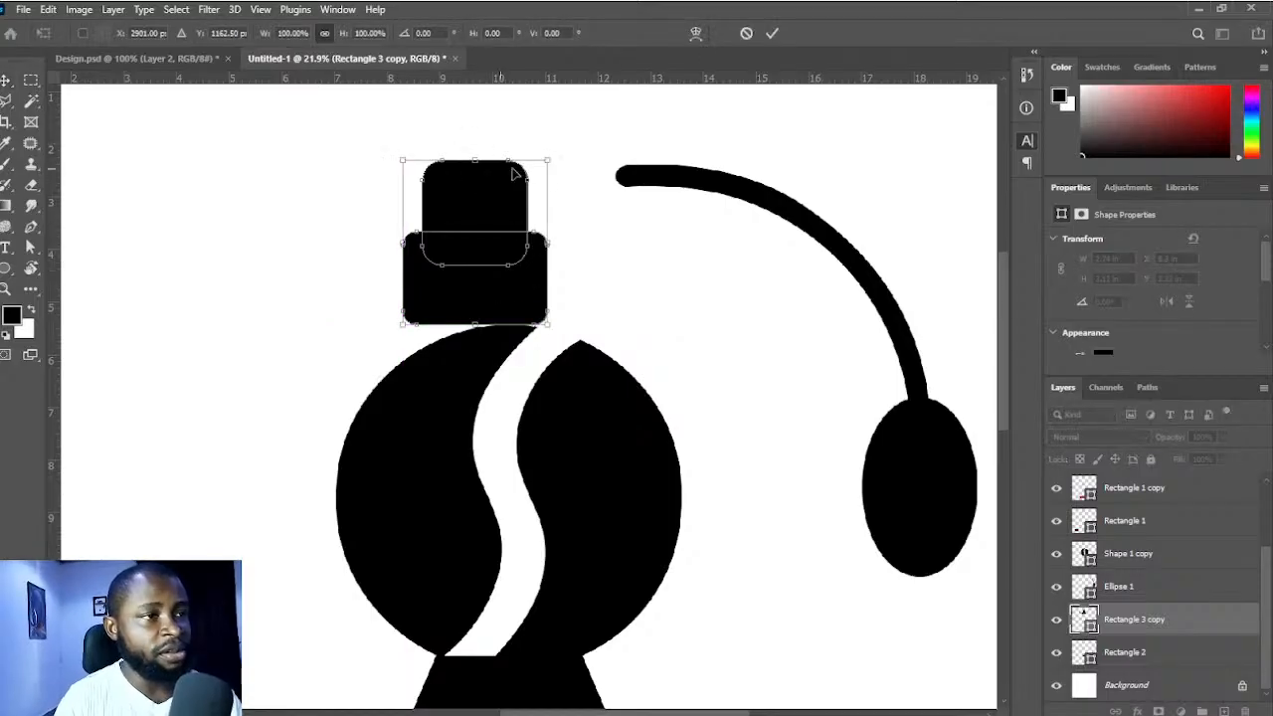
{"action": "left_click_drag", "start_coordinate": [475, 161], "coordinate": [476, 226]}
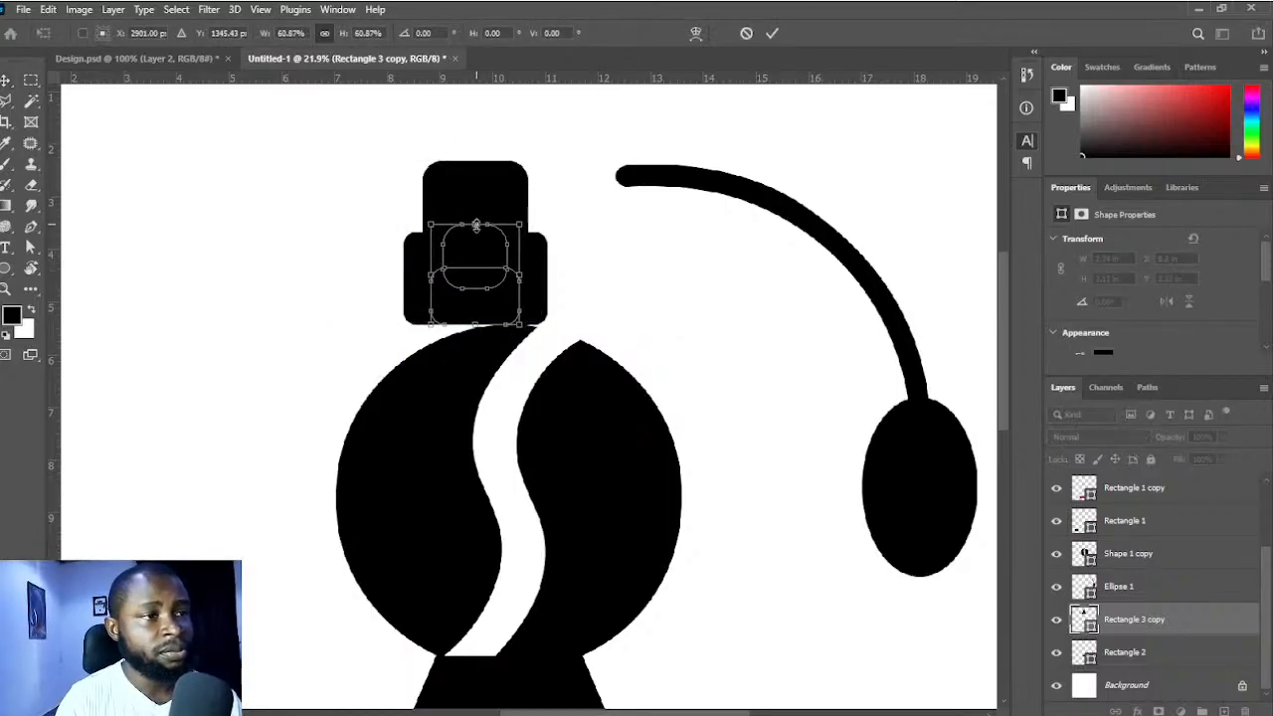
{"action": "left_click", "coordinate": [746, 33]}
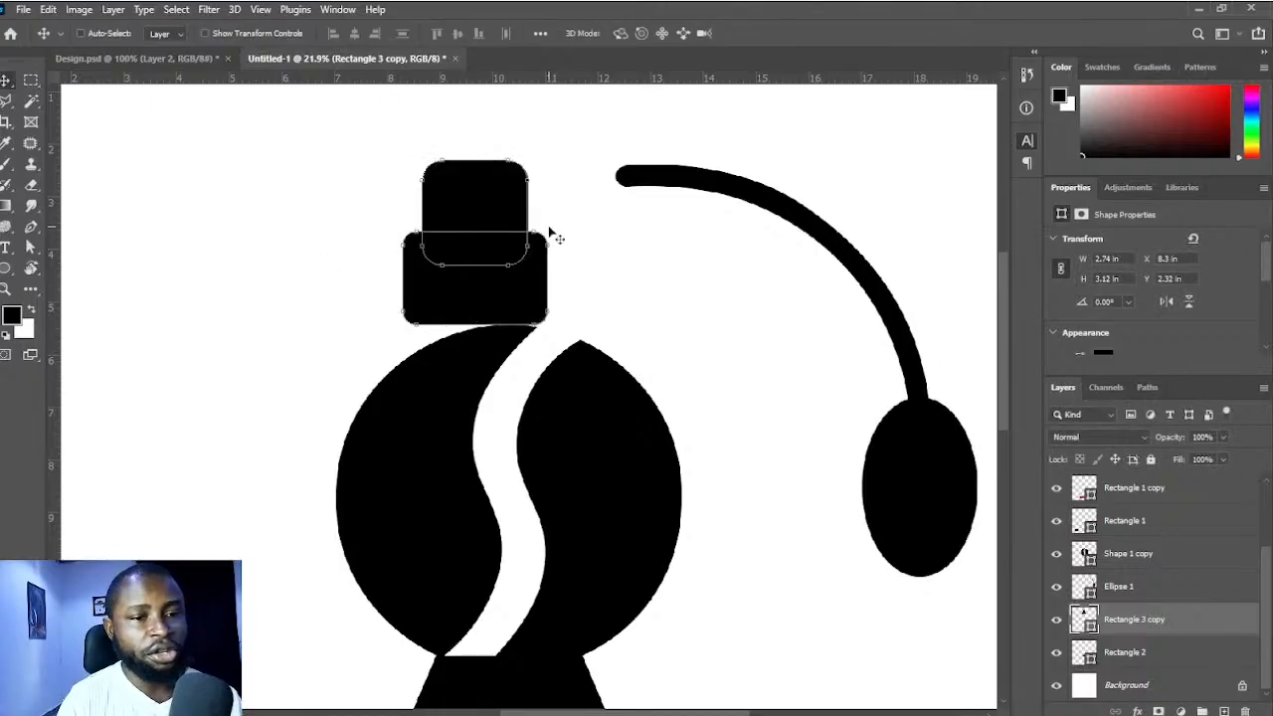
- Merge the cap's two rounded rectangles into one path and scale the merged cap to 52.07% about its center, resting just above the circle
{"action": "key", "text": "u"}
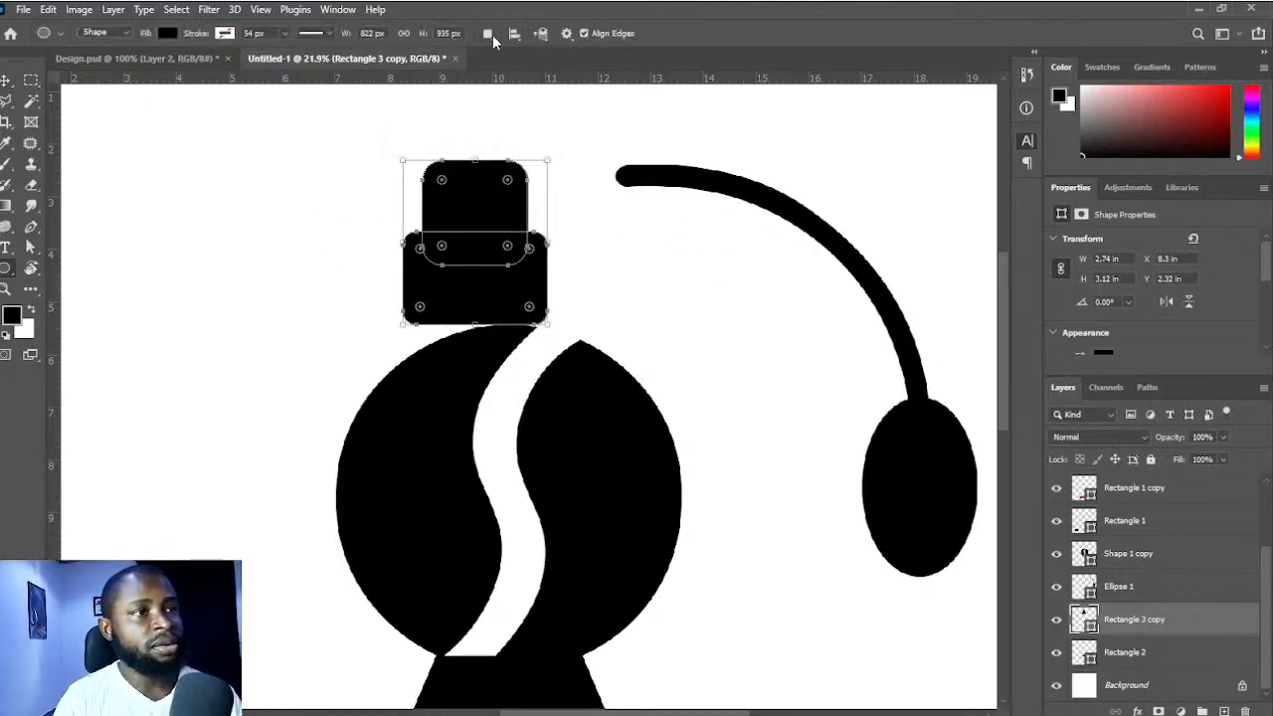
{"action": "left_click", "coordinate": [507, 151]}
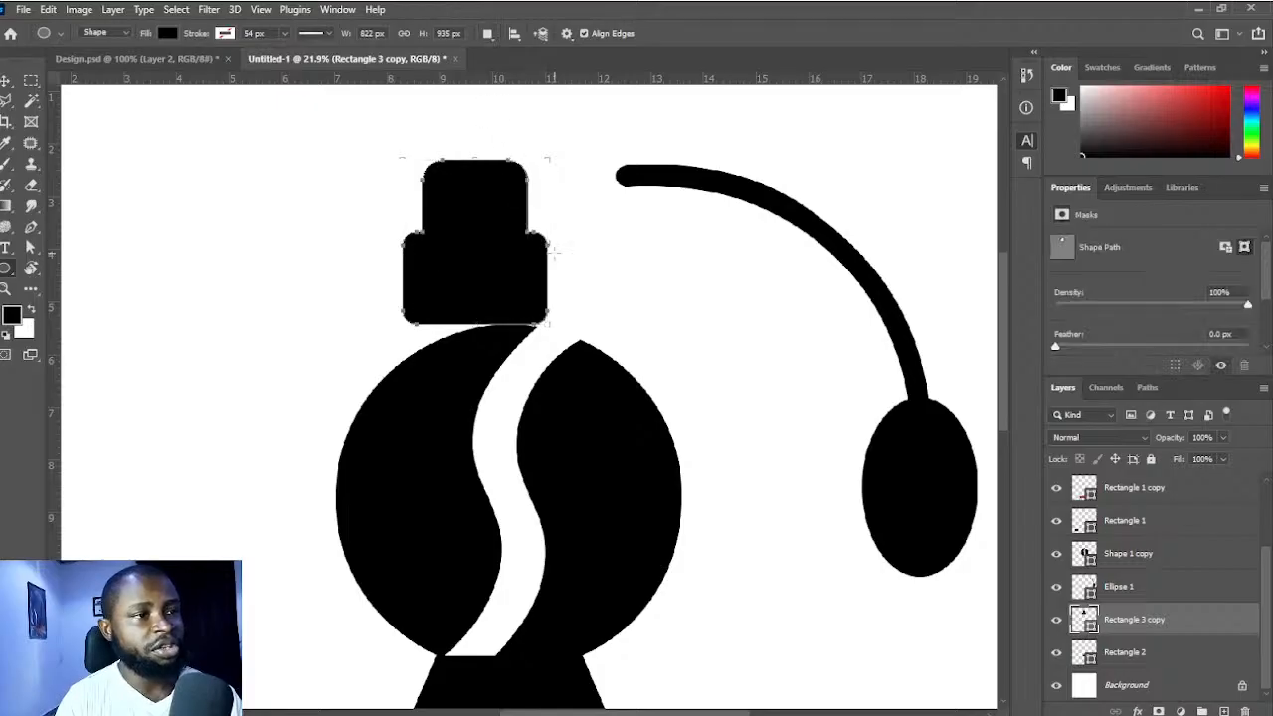
{"action": "key", "text": "v"}
{"action": "key", "text": "ctrl+t"}
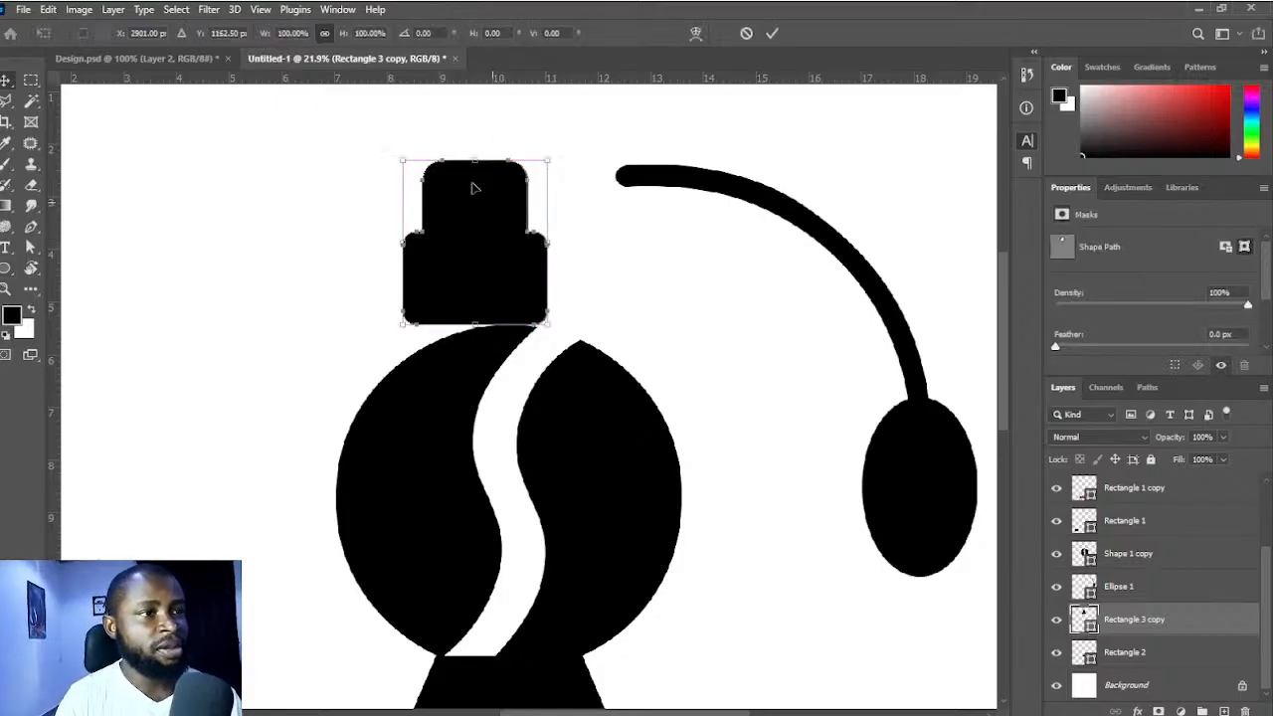
{"action": "left_click_drag", "start_coordinate": [475, 159], "coordinate": [474, 181]}
{"action": "left_click_drag", "start_coordinate": [473, 204], "coordinate": [474, 239]}
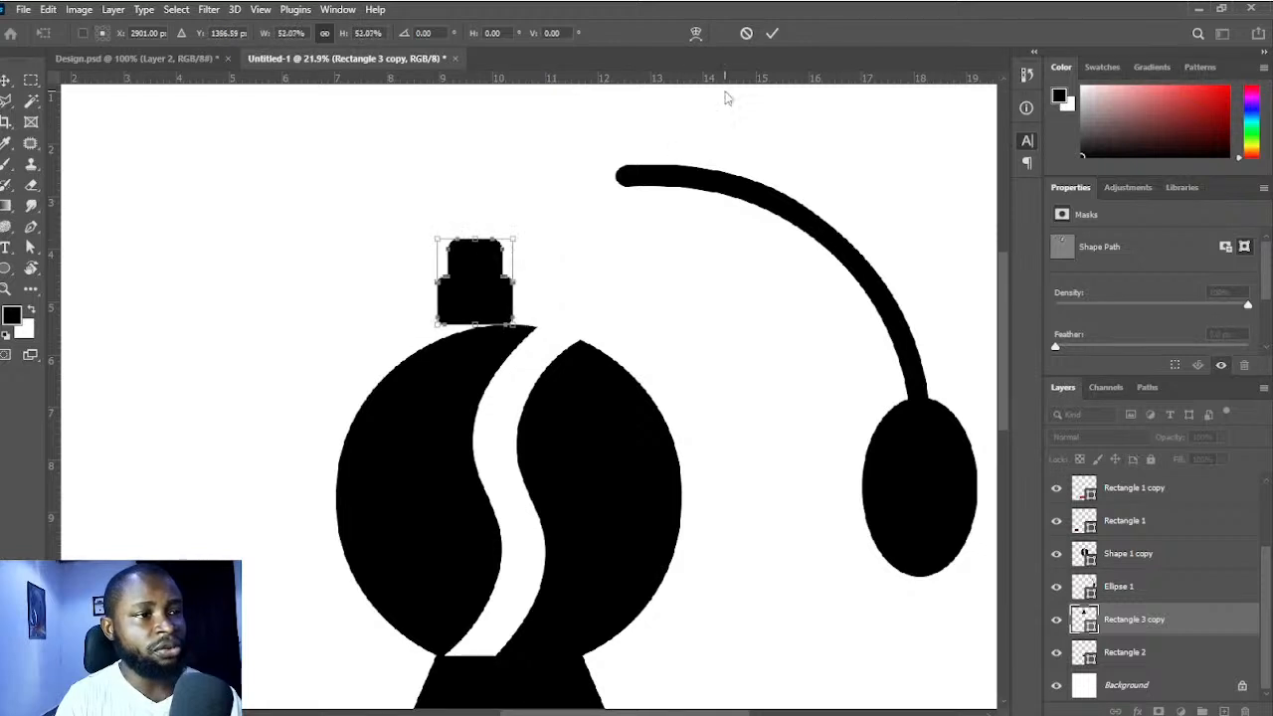
{"action": "left_click", "coordinate": [774, 34]}
- Try to seat the scaled cap on the circle's upper edge and check how the body meets the base
{"action": "left_click_drag", "start_coordinate": [489, 299], "coordinate": [509, 319]}
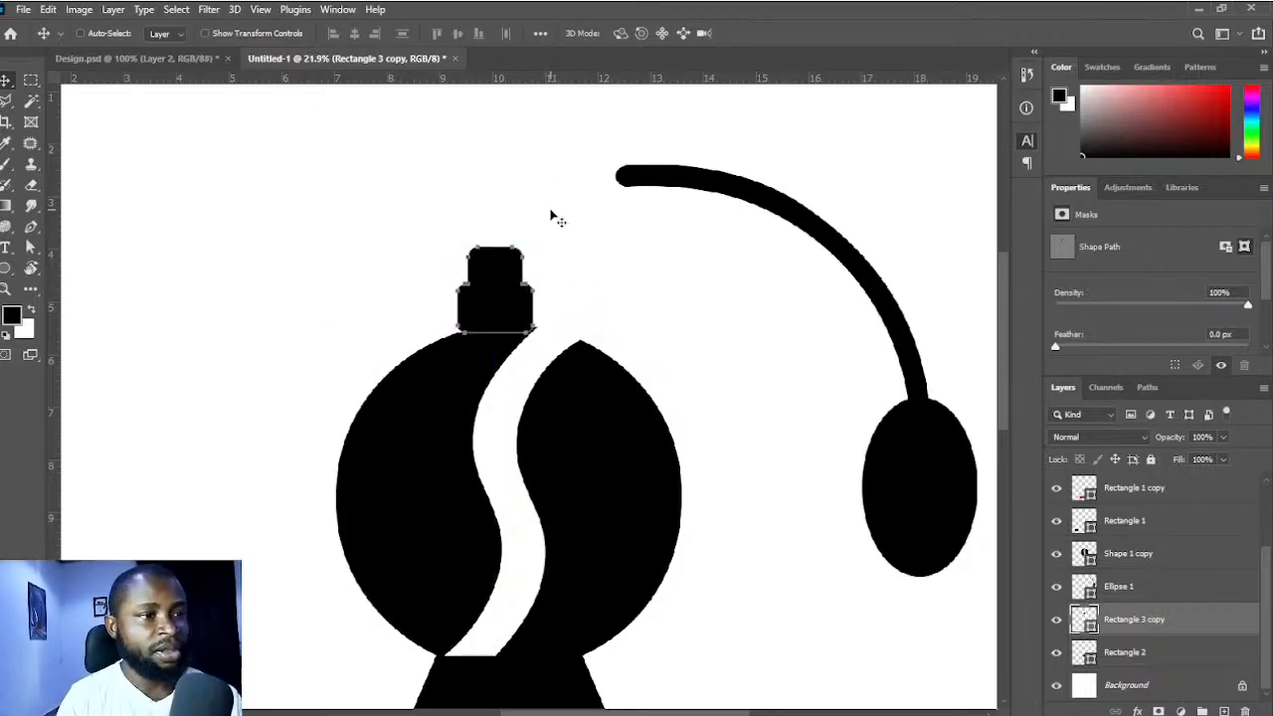
{"action": "scroll", "coordinate": [577, 311], "scroll_direction": "up", "scroll_amount": 3}
{"action": "left_click_drag", "start_coordinate": [522, 255], "coordinate": [509, 136]}
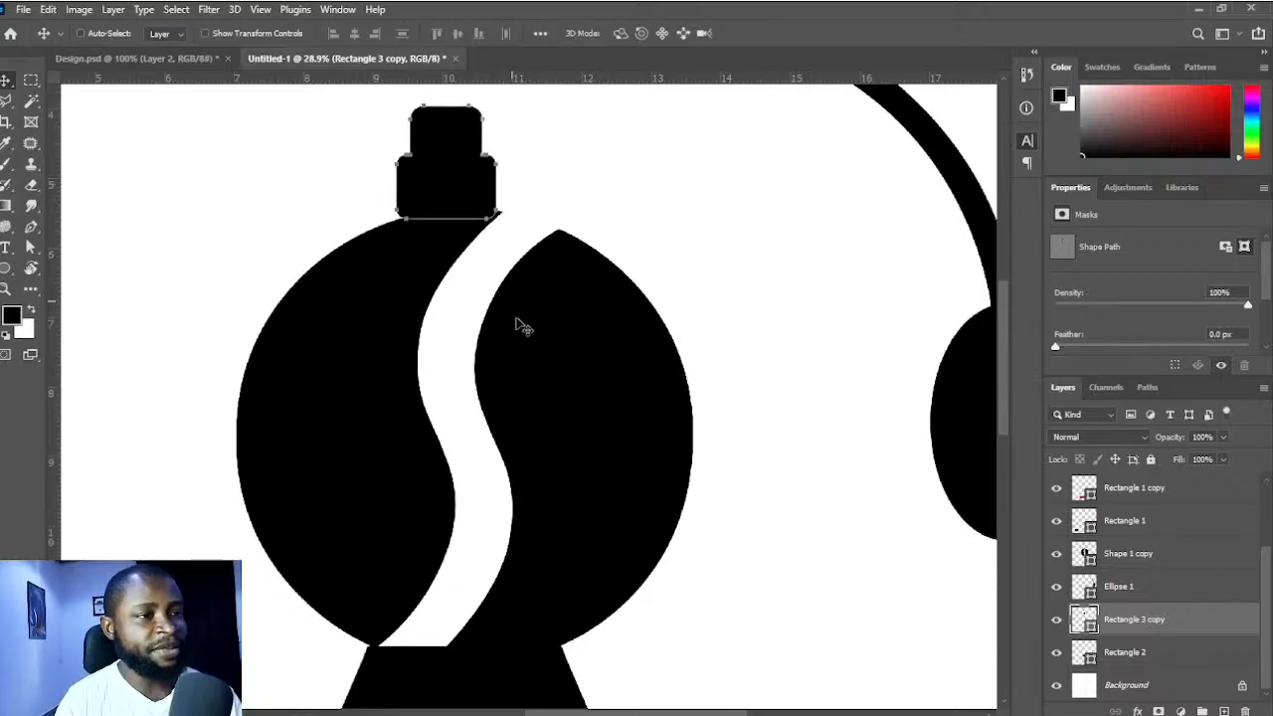
{"action": "left_click_drag", "start_coordinate": [532, 332], "coordinate": [532, 342]}
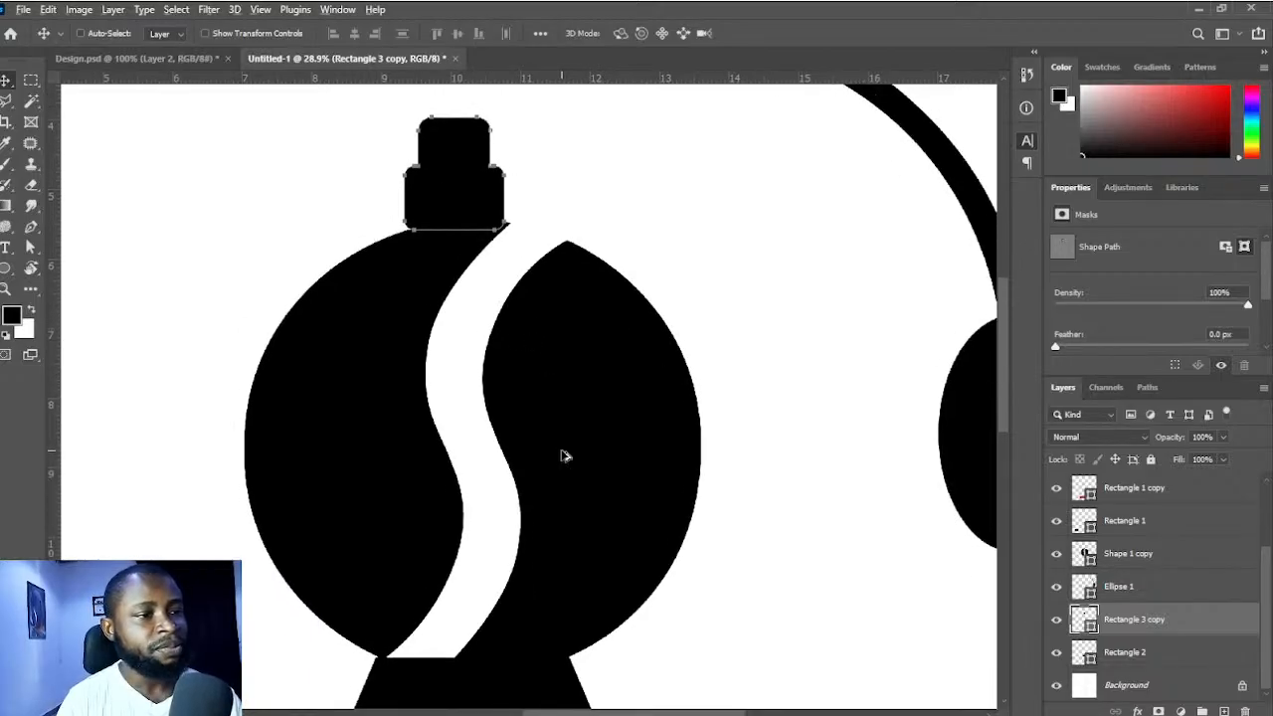
{"action": "scroll", "coordinate": [563, 456], "scroll_direction": "down", "scroll_amount": 3}
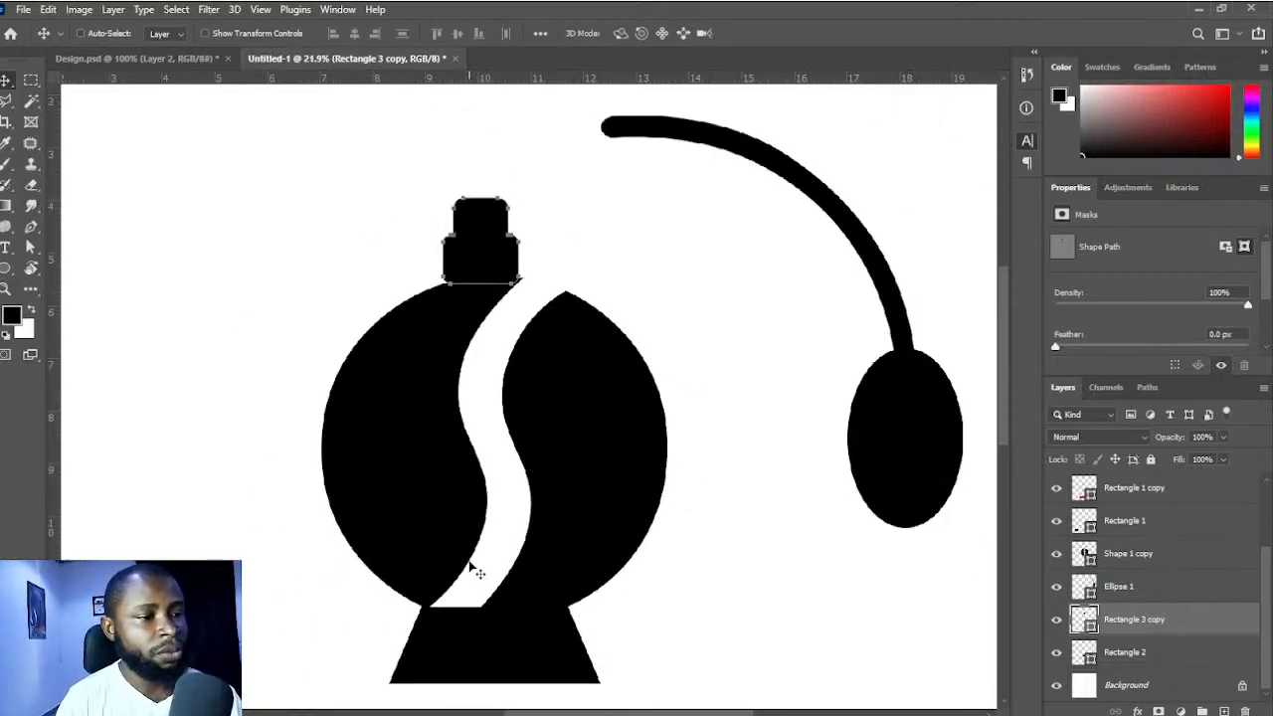
{"action": "scroll", "coordinate": [472, 618], "scroll_direction": "up", "scroll_amount": 2}
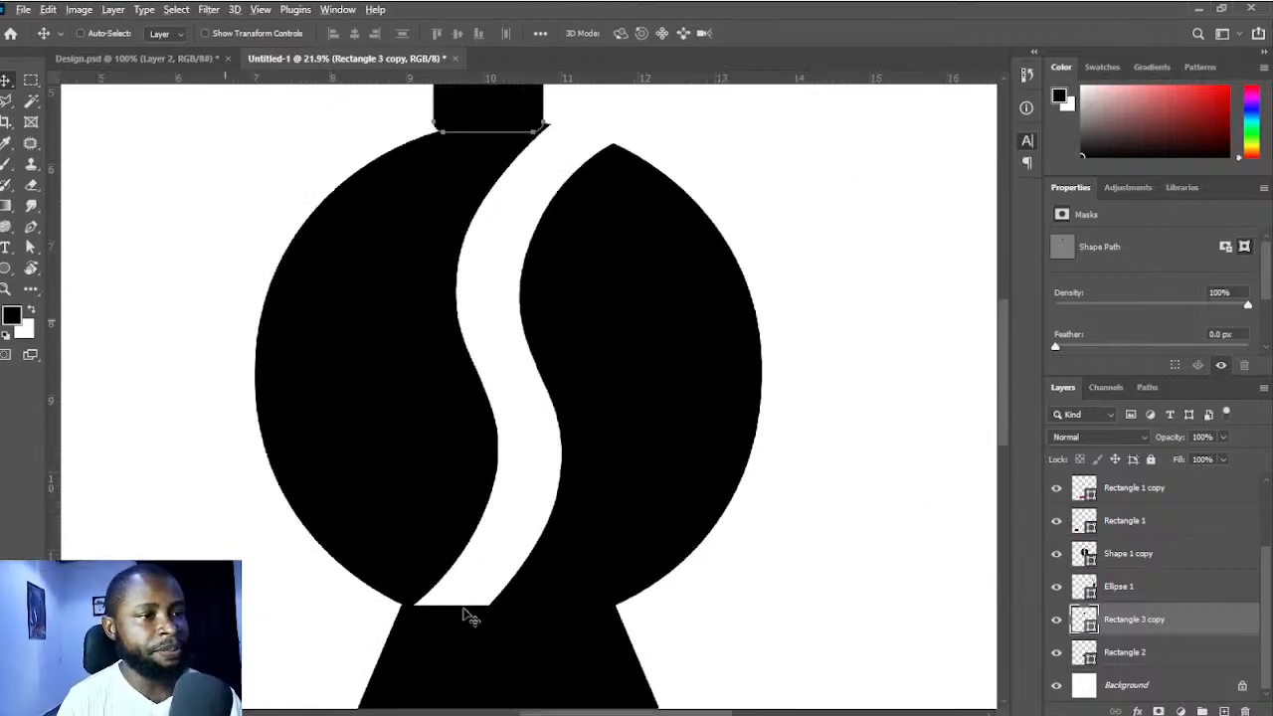
{"action": "left_click_drag", "start_coordinate": [472, 617], "coordinate": [473, 488]}
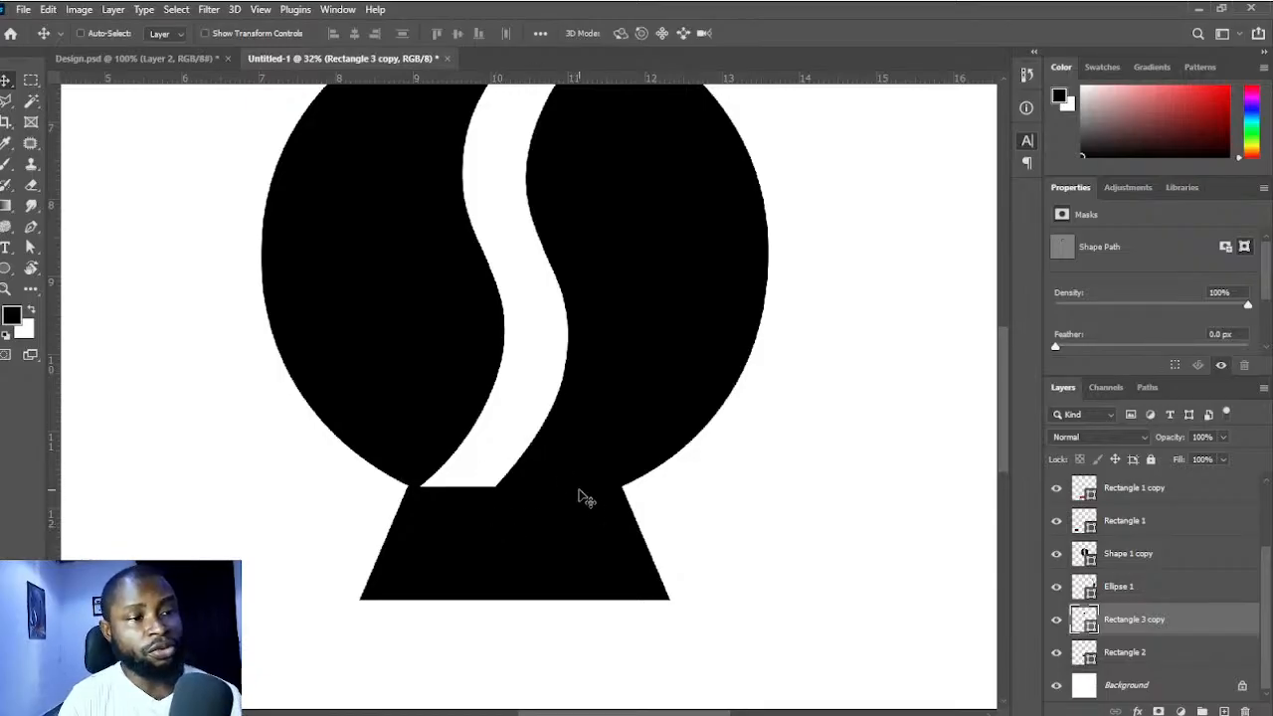
{"action": "left_click_drag", "start_coordinate": [571, 398], "coordinate": [563, 460]}
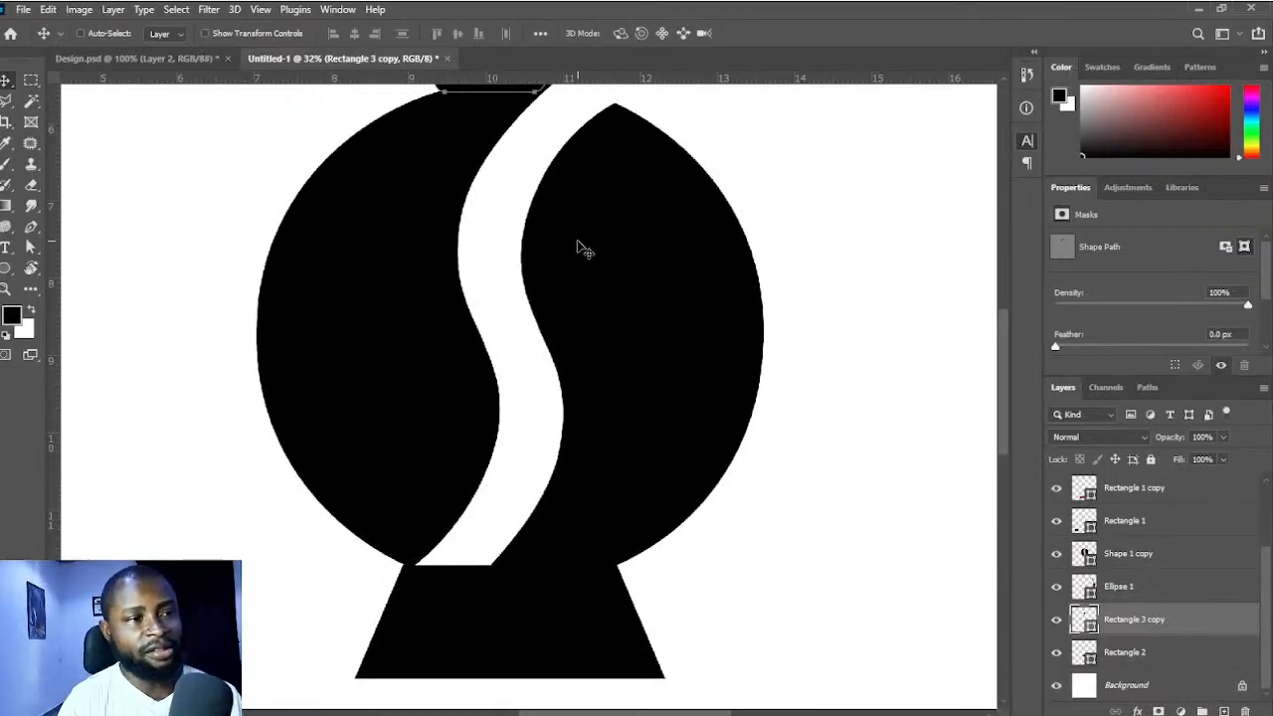
{"action": "left_click_drag", "start_coordinate": [578, 243], "coordinate": [570, 285]}
- Undo the latest cap moves and reposition the cap so it overlaps the upper edge of the split circle
{"action": "left_click_drag", "start_coordinate": [517, 386], "coordinate": [511, 441]}
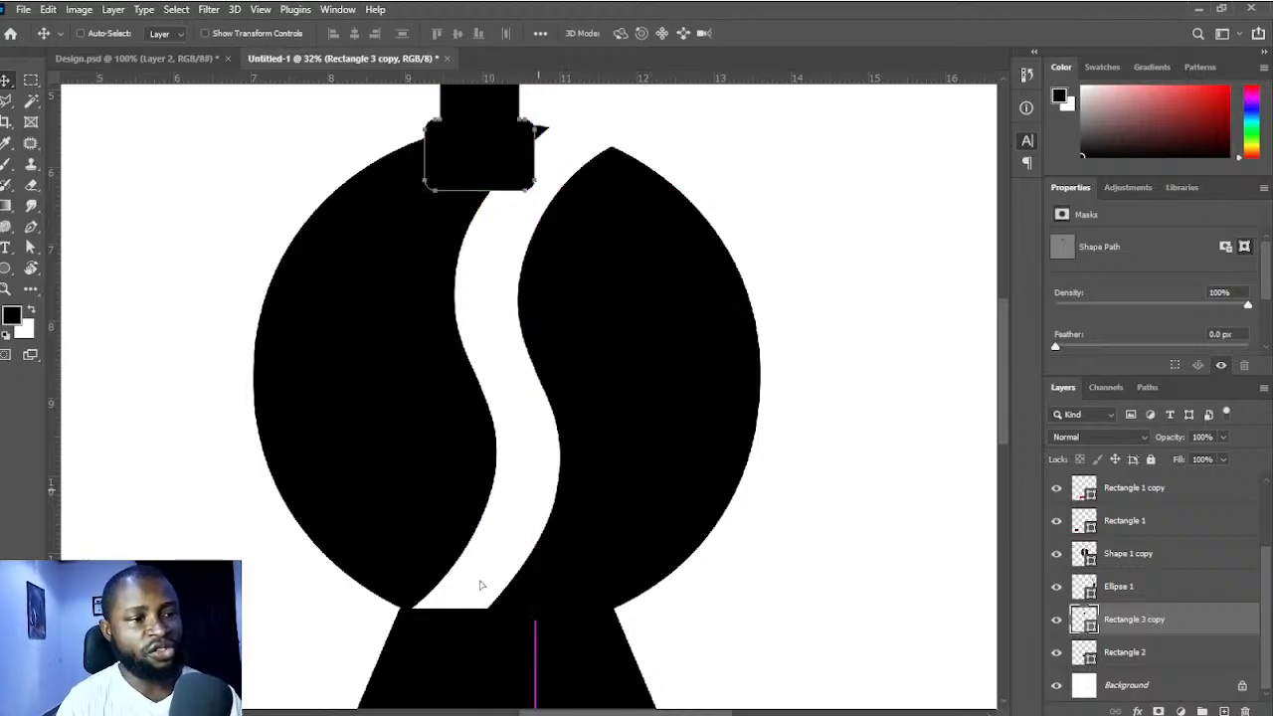
{"action": "key", "text": "ctrl+z"}
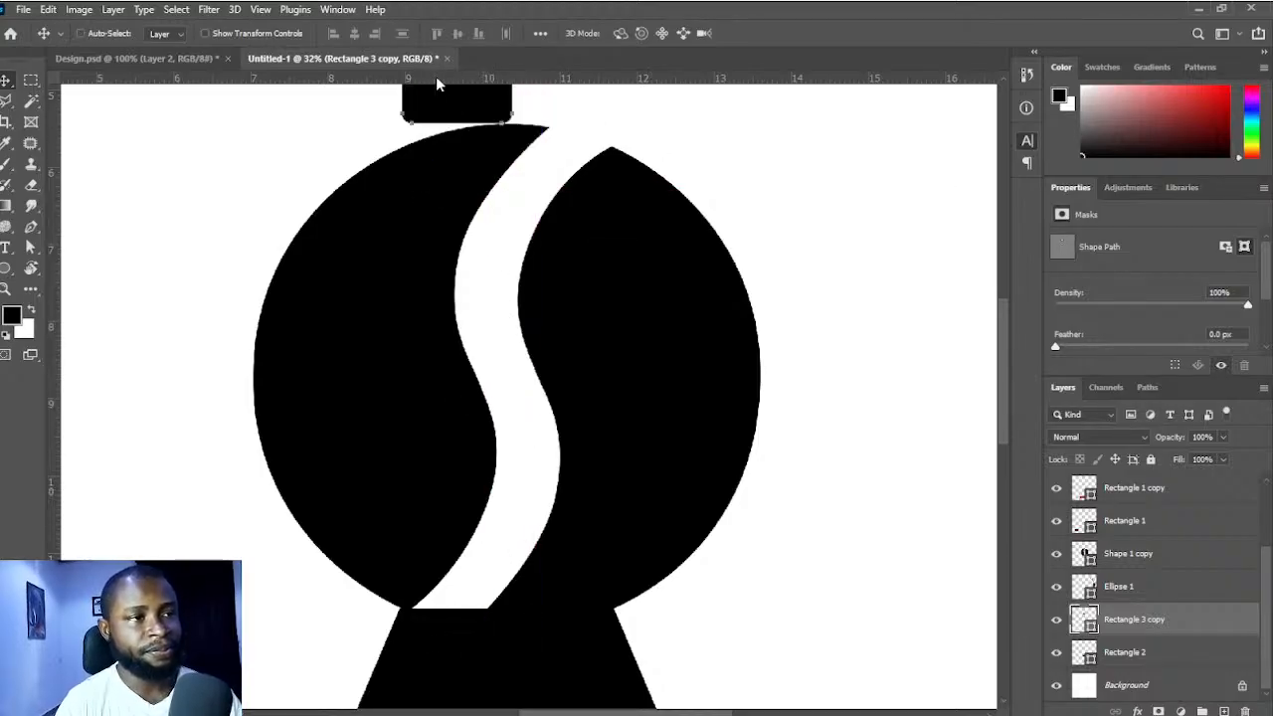
{"action": "left_click_drag", "start_coordinate": [444, 108], "coordinate": [460, 119]}
- Select the trapezoid base's path and shift its upper-left anchor inward to meet the lower tip of the circle's left half
{"action": "left_click_drag", "start_coordinate": [445, 501], "coordinate": [439, 400]}
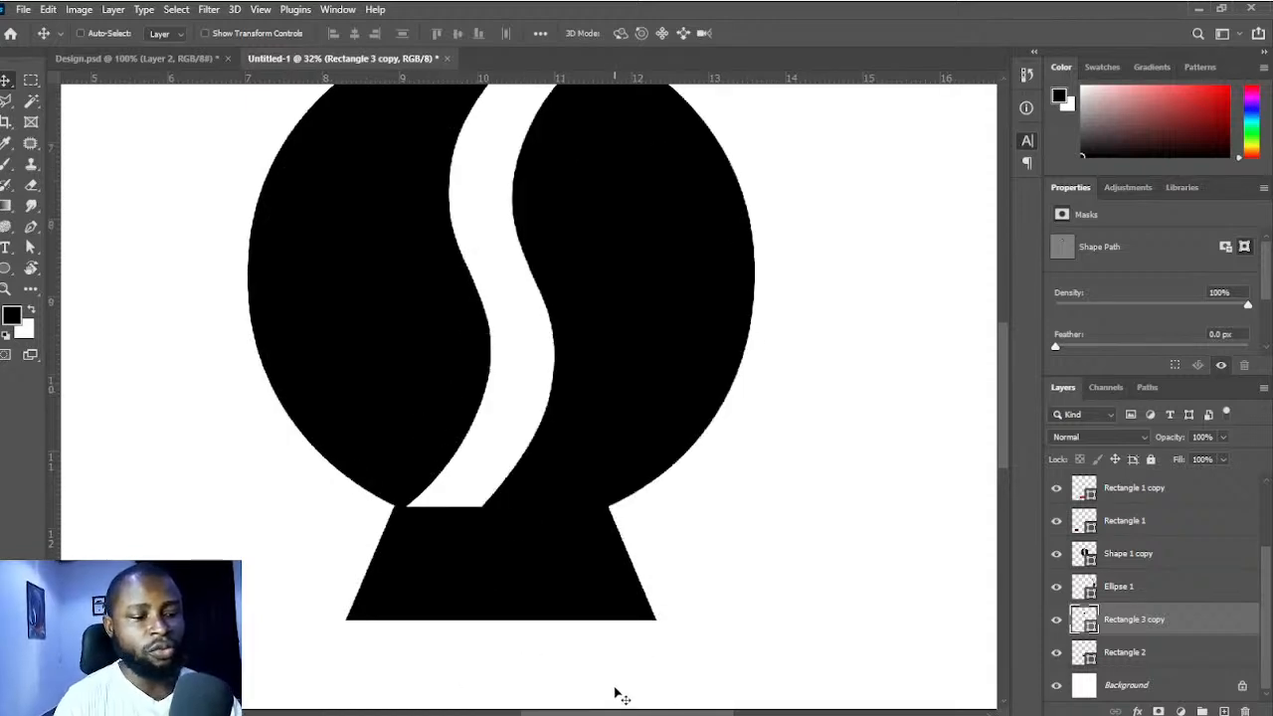
{"action": "key", "text": "p"}
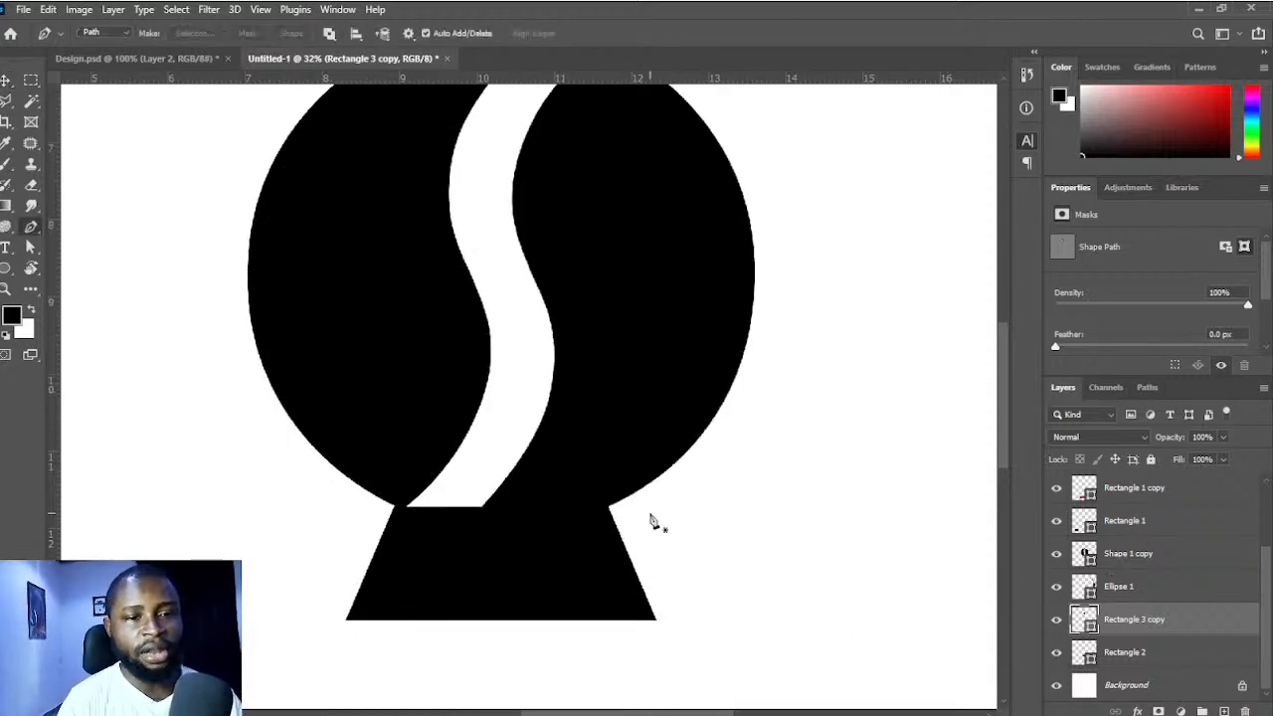
{"action": "left_click", "coordinate": [458, 599], "text": "ctrl"}
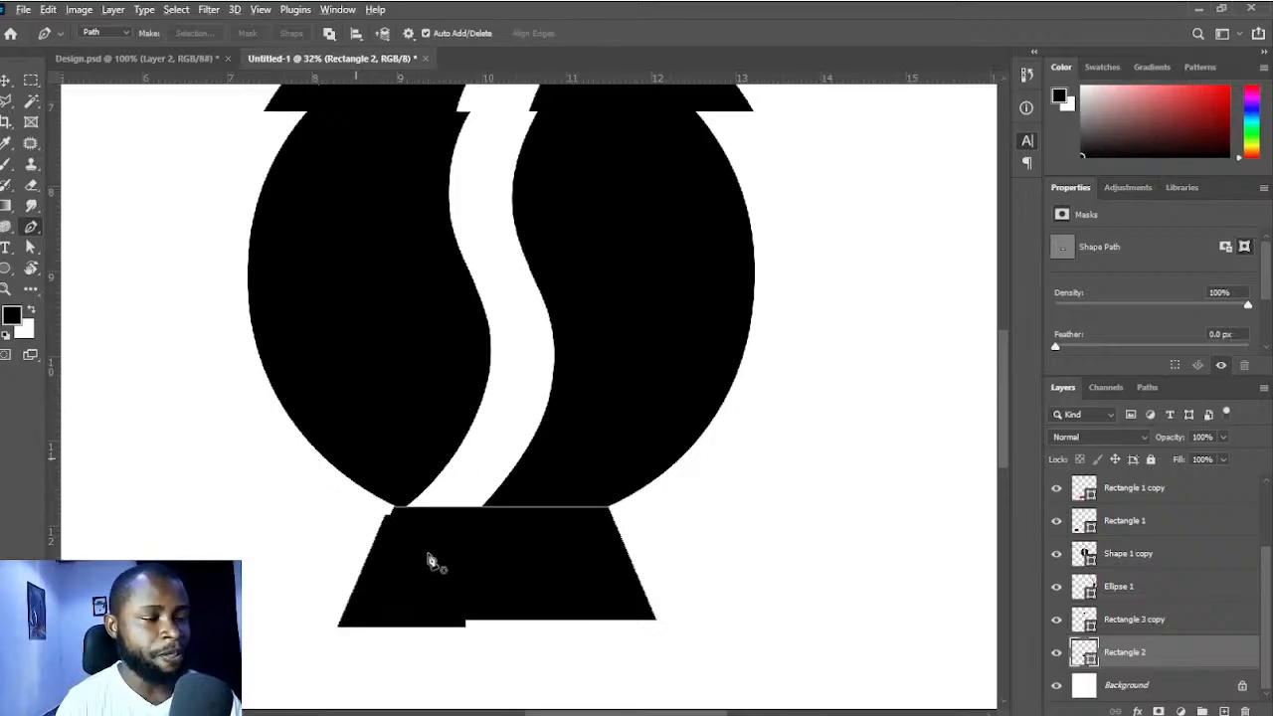
{"action": "scroll", "coordinate": [434, 563], "scroll_direction": "up", "scroll_amount": 1}
{"action": "scroll", "coordinate": [434, 563], "scroll_direction": "up", "scroll_amount": 1}
{"action": "left_click_drag", "start_coordinate": [423, 497], "coordinate": [395, 428]}
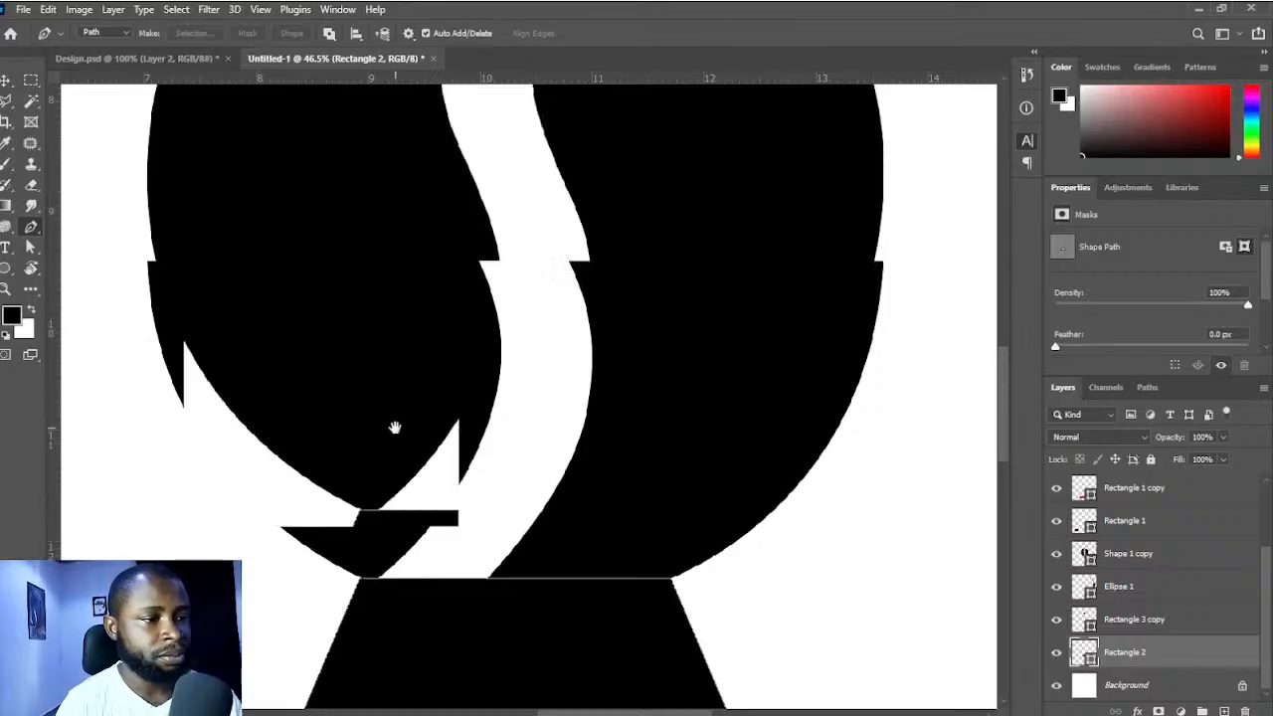
{"action": "mouse_move", "coordinate": [369, 520]}
{"action": "left_mouse_down"}
{"action": "mouse_move", "coordinate": [381, 518]}
{"action": "mouse_move", "coordinate": [373, 544]}
{"action": "left_mouse_up"}
{"action": "left_click", "coordinate": [379, 518], "text": "ctrl"}
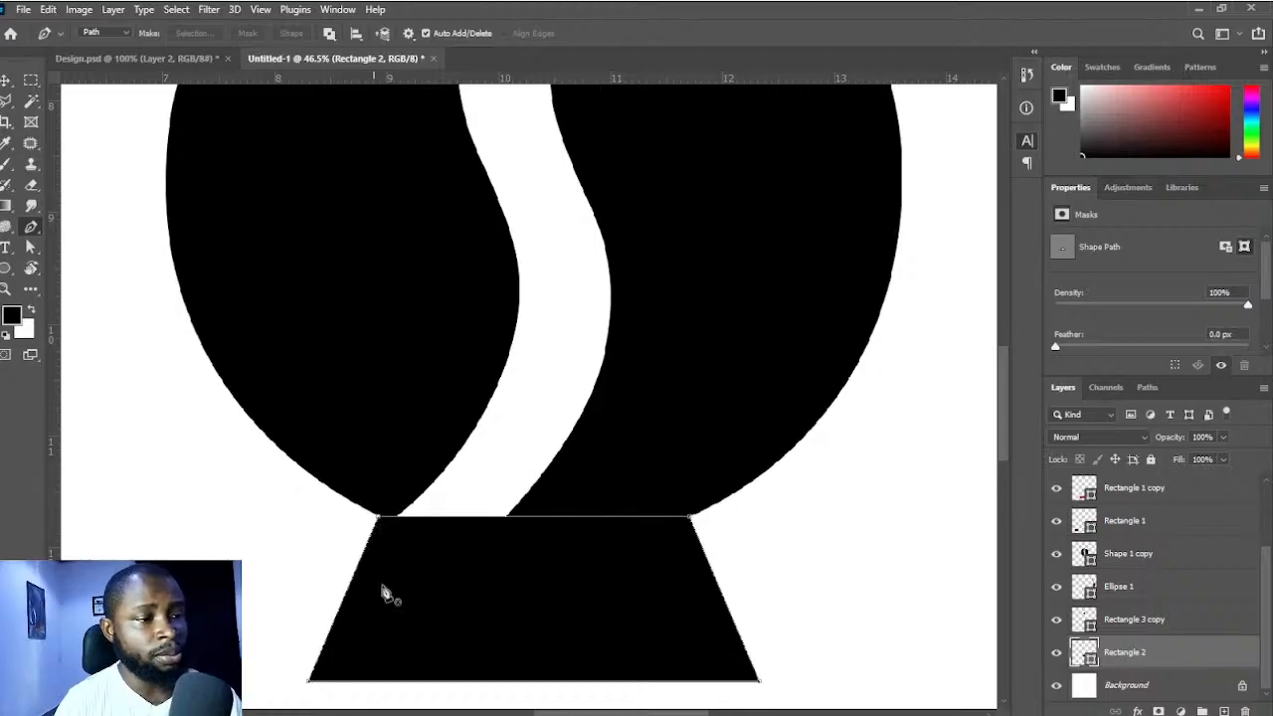
{"action": "mouse_move", "coordinate": [381, 521]}
{"action": "left_mouse_down"}
{"action": "mouse_move", "coordinate": [651, 554]}
{"action": "mouse_move", "coordinate": [395, 528]}
{"action": "left_mouse_up"}
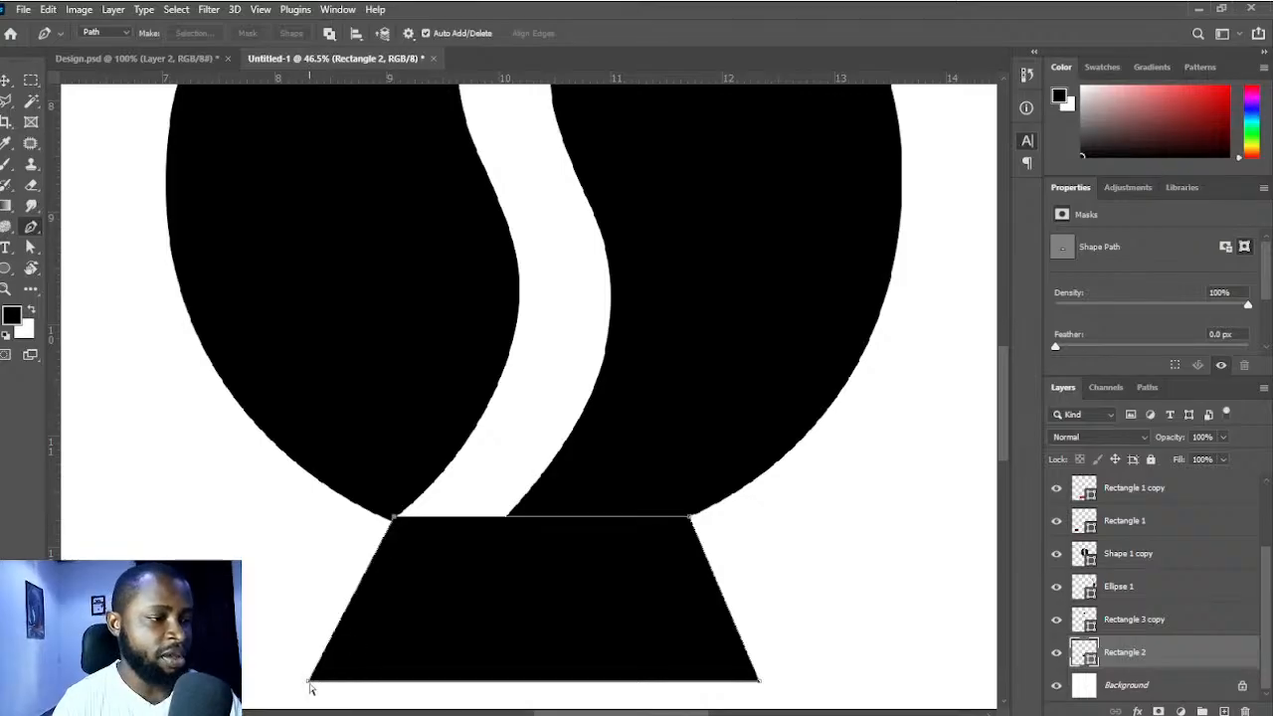
- Move the base's lower-left anchor outward about 1 inch to flare that side, and check the whole bottle
{"action": "left_click_drag", "start_coordinate": [308, 686], "coordinate": [191, 682]}
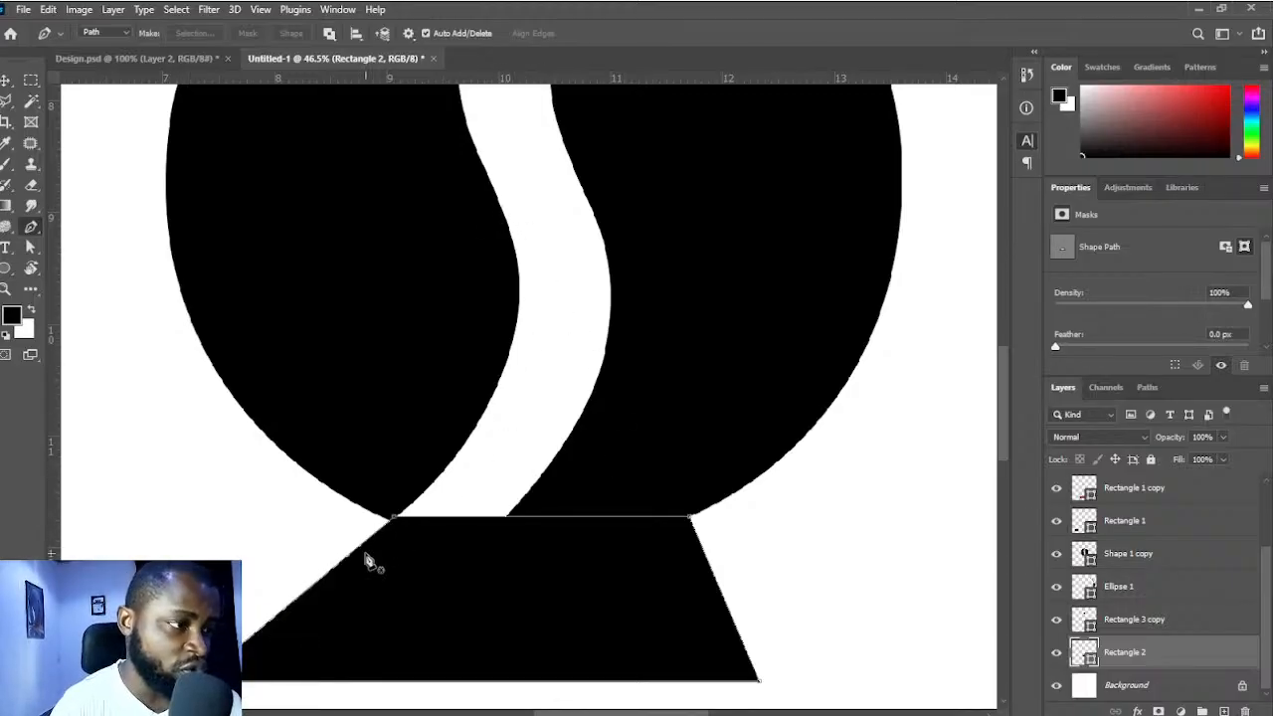
{"action": "scroll", "coordinate": [478, 444], "scroll_direction": "down", "scroll_amount": 1}
{"action": "mouse_move", "coordinate": [460, 466]}
{"action": "left_mouse_down"}
{"action": "mouse_move", "coordinate": [502, 553]}
{"action": "mouse_move", "coordinate": [476, 453]}
{"action": "left_mouse_up"}
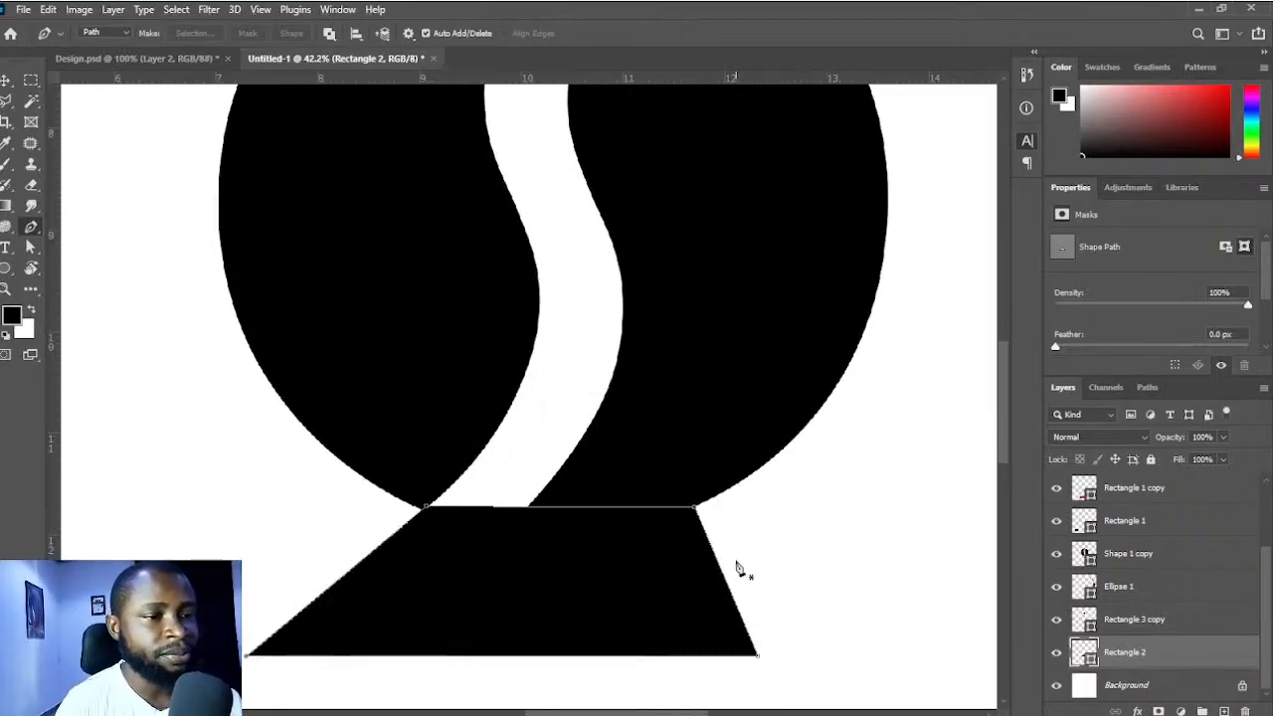
{"action": "scroll", "coordinate": [741, 575], "scroll_direction": "down", "scroll_amount": 4}
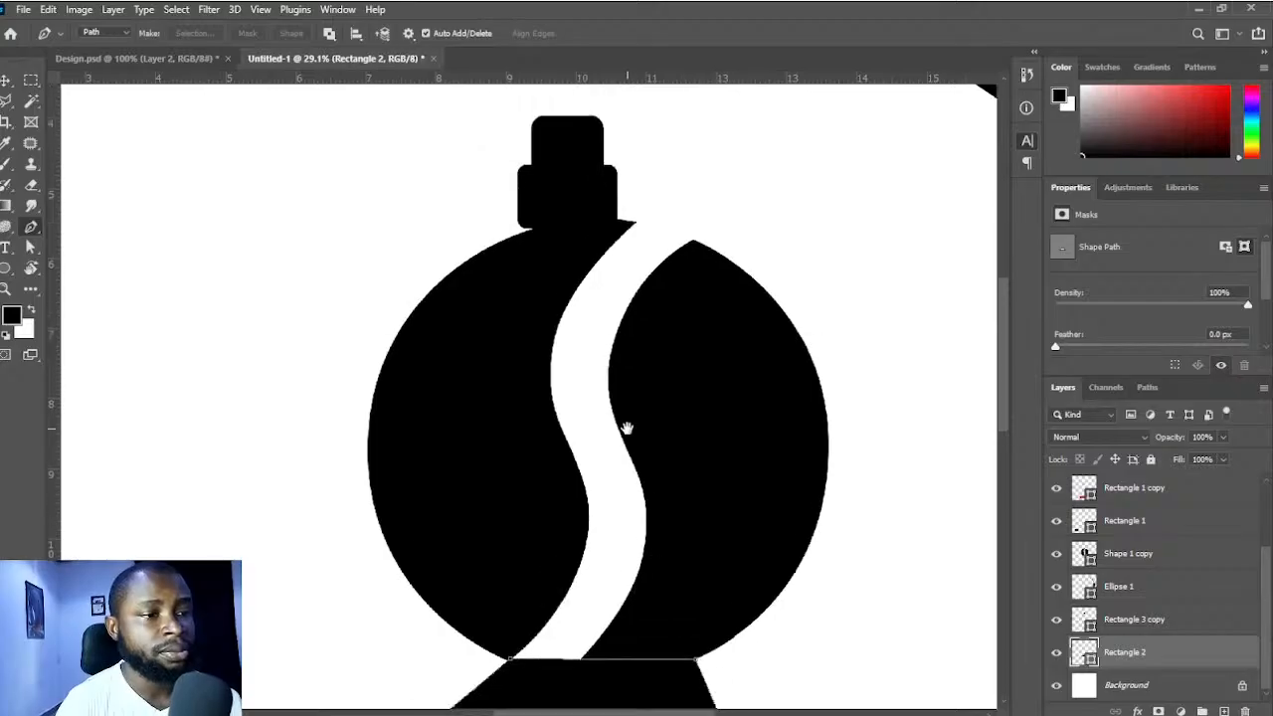
{"action": "scroll", "coordinate": [627, 428], "scroll_direction": "down", "scroll_amount": 3}
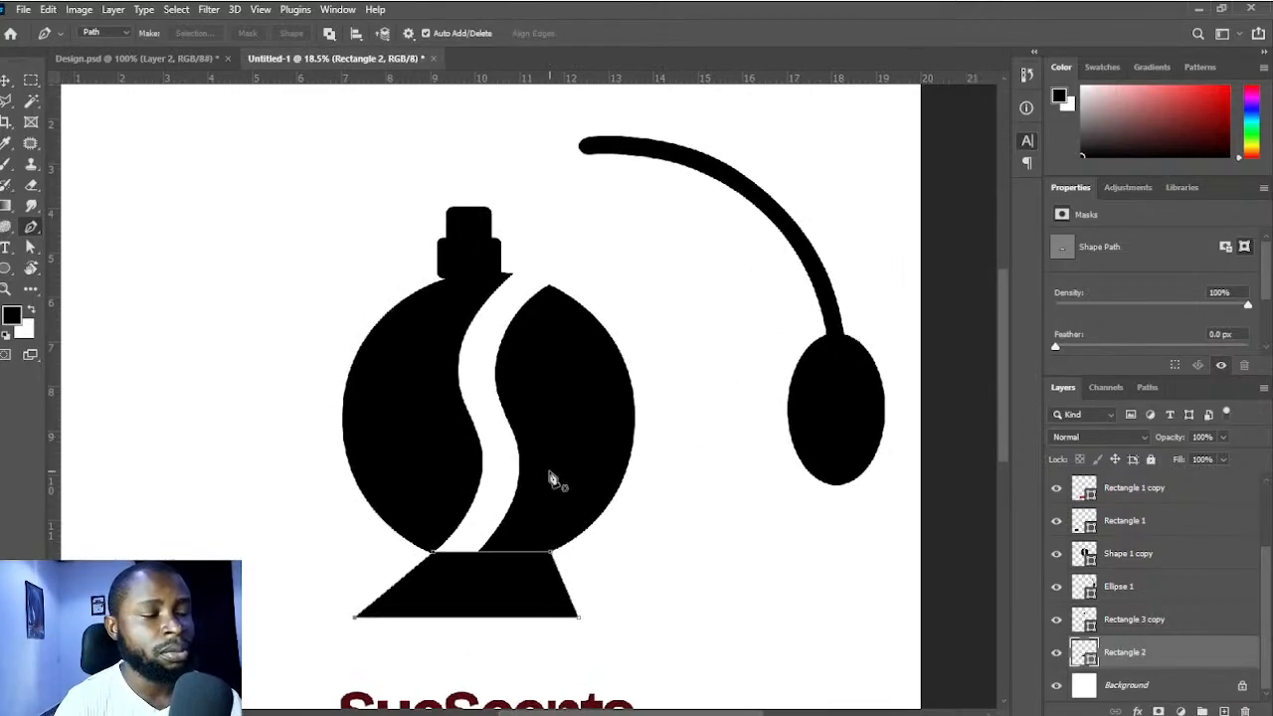
{"action": "scroll", "coordinate": [554, 480], "scroll_direction": "down", "scroll_amount": 2}
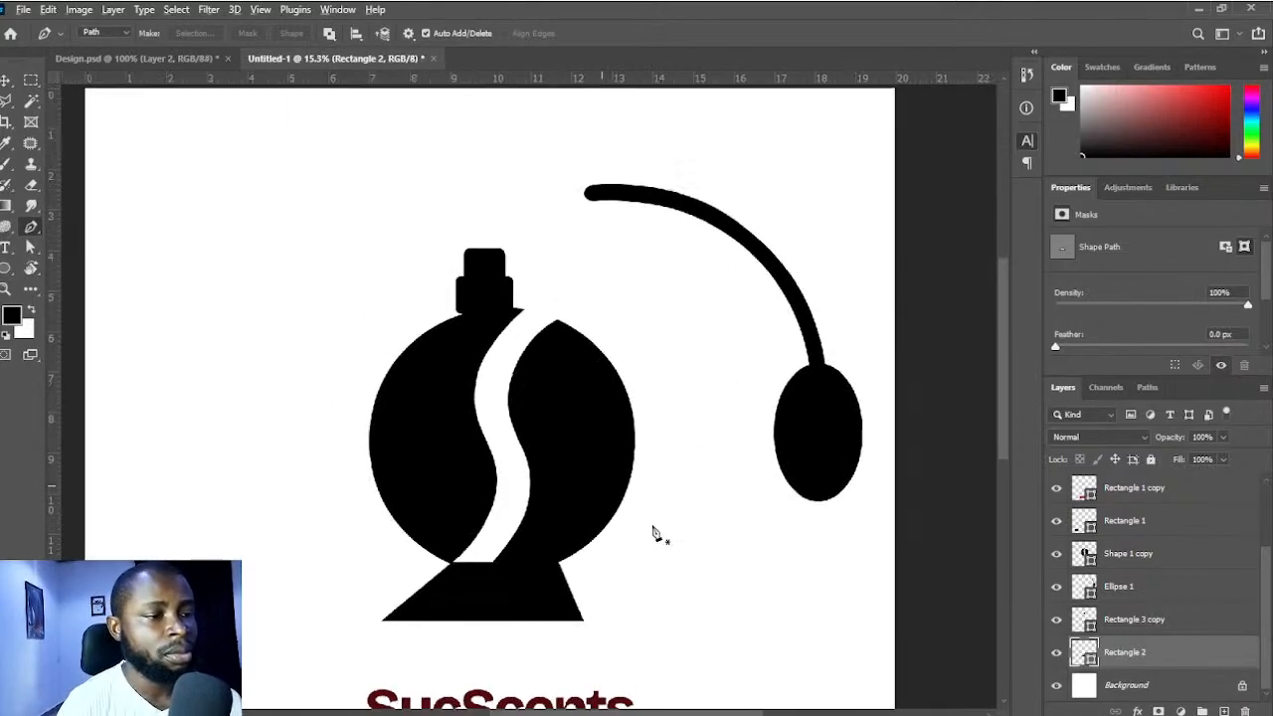
{"action": "scroll", "coordinate": [653, 534], "scroll_direction": "up", "scroll_amount": 1}
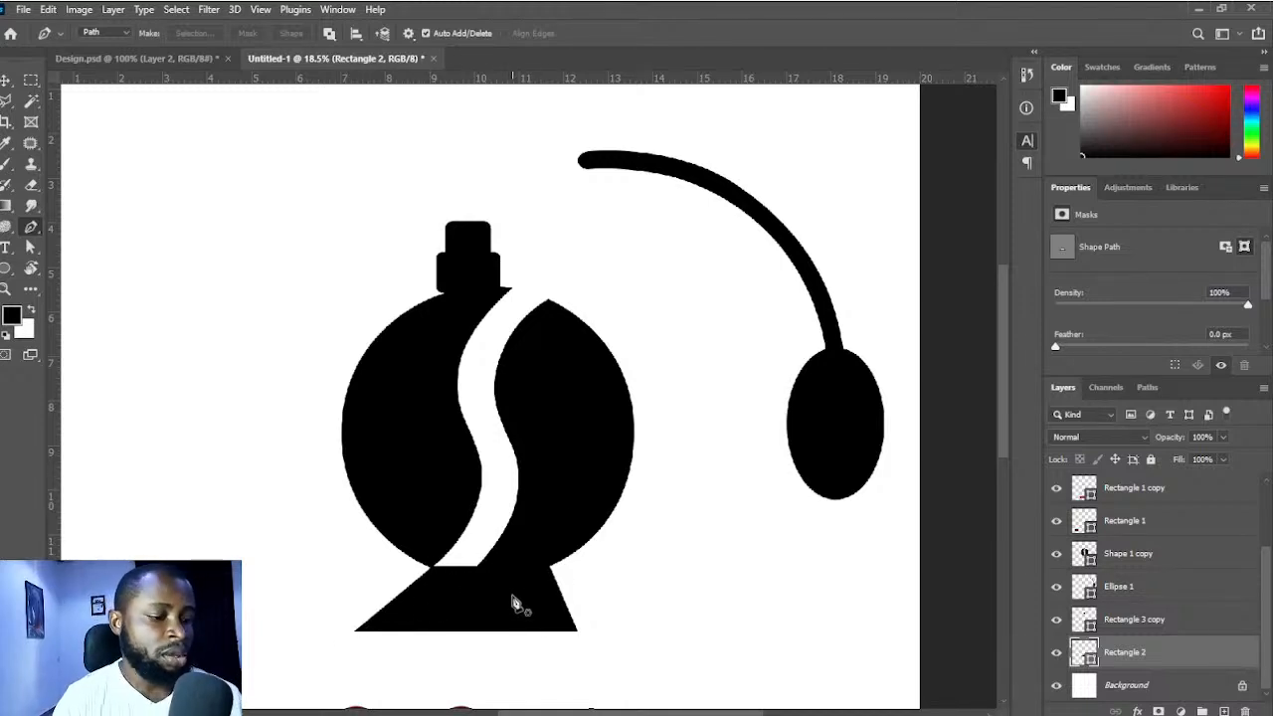
- Select the cap's path and shift its lower anchors down so its lower edge overlaps the top of the circle's left half
{"action": "key", "text": "v"}
{"action": "scroll", "coordinate": [529, 444], "scroll_direction": "up", "scroll_amount": 2}
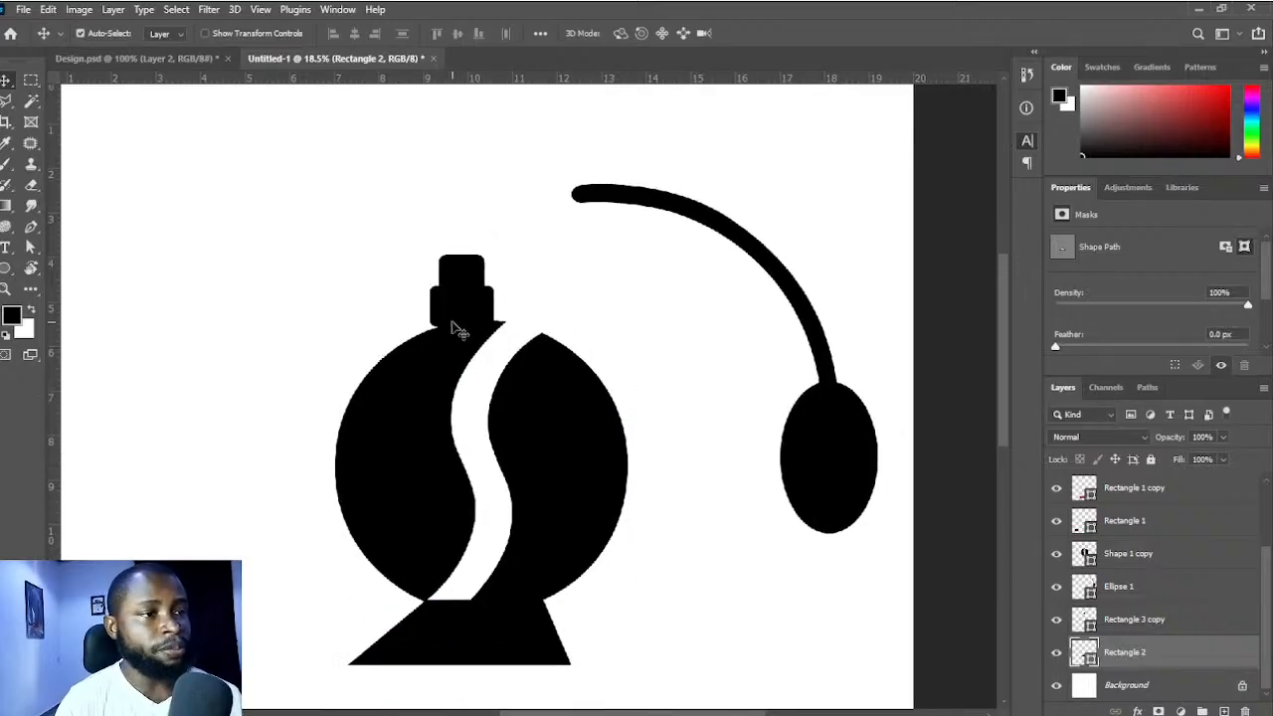
{"action": "left_click", "coordinate": [458, 314]}
{"action": "key", "text": "p"}
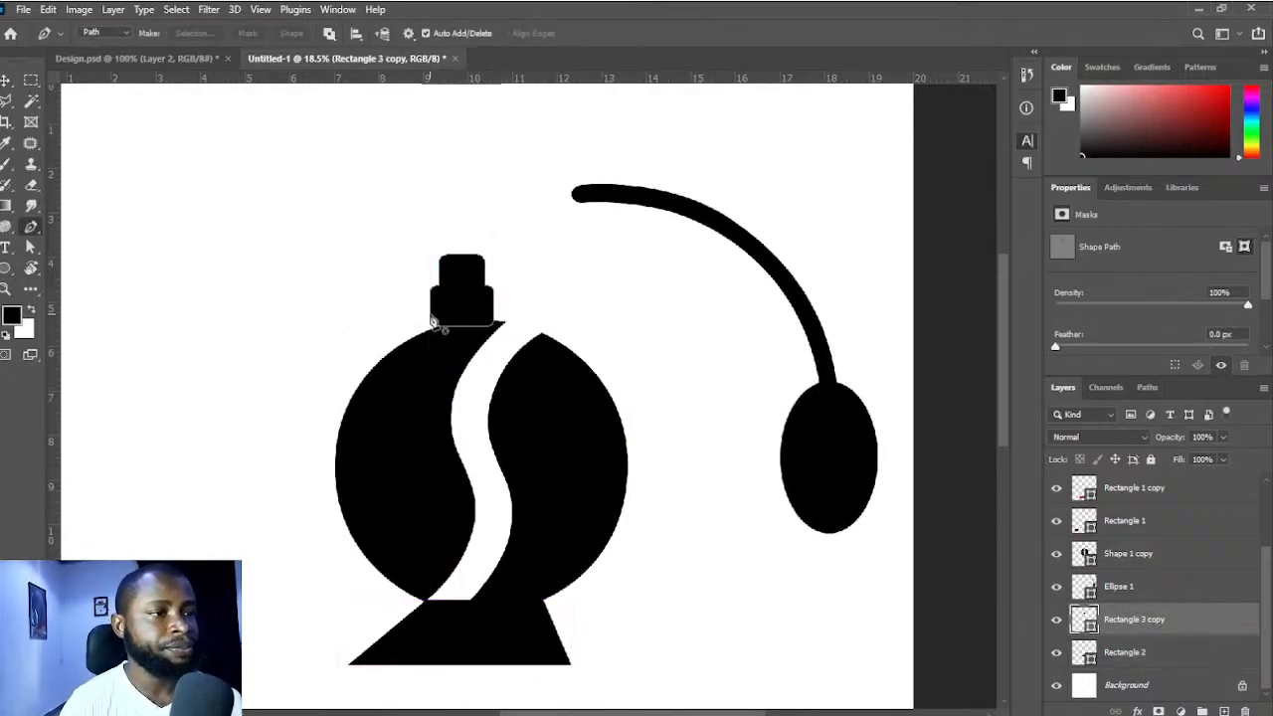
{"action": "scroll", "coordinate": [439, 337], "scroll_direction": "up", "scroll_amount": 1}
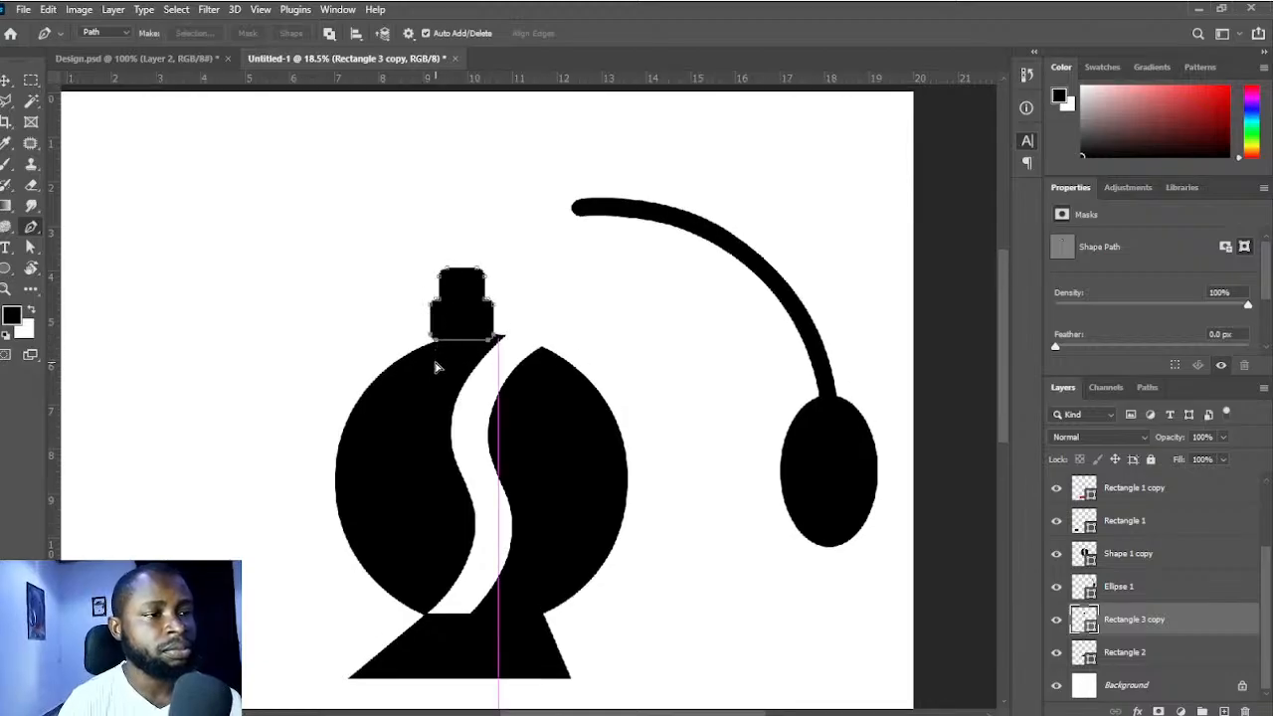
{"action": "mouse_move", "coordinate": [436, 363]}
{"action": "left_mouse_down"}
{"action": "mouse_move", "coordinate": [435, 375]}
{"action": "mouse_move", "coordinate": [434, 354]}
{"action": "left_mouse_up"}
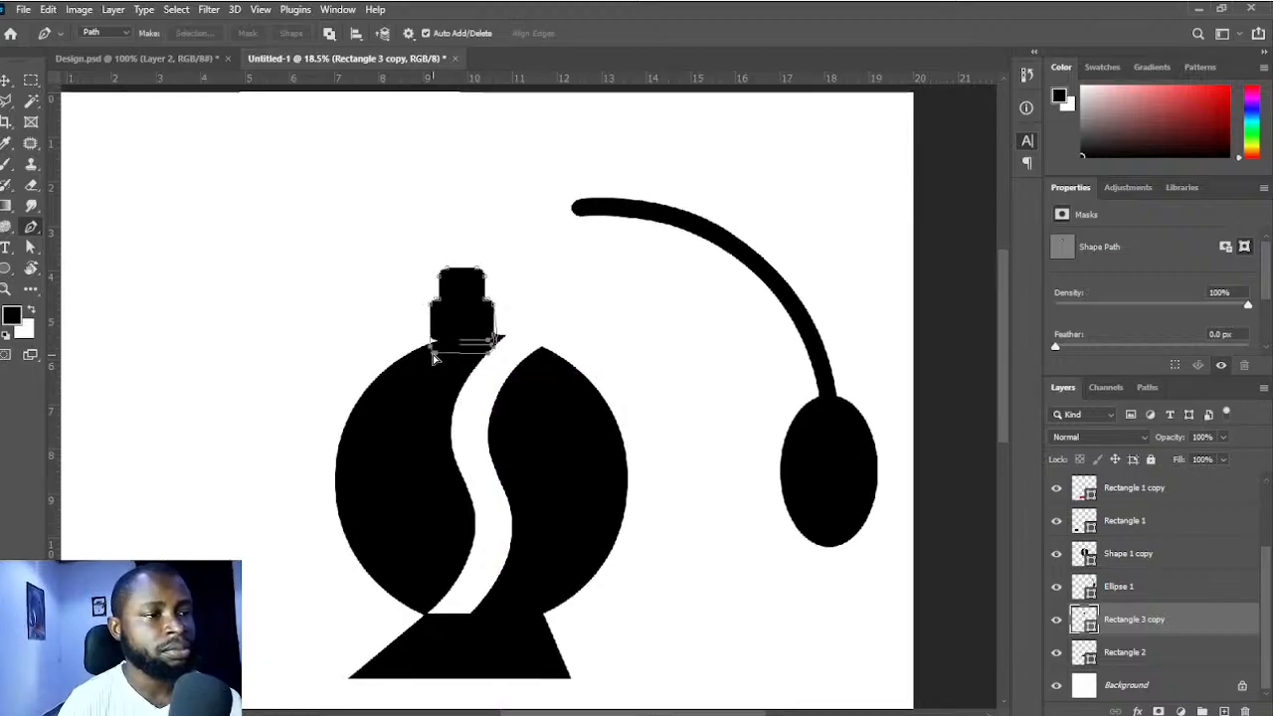
{"action": "scroll", "coordinate": [434, 358], "scroll_direction": "up", "scroll_amount": 5}
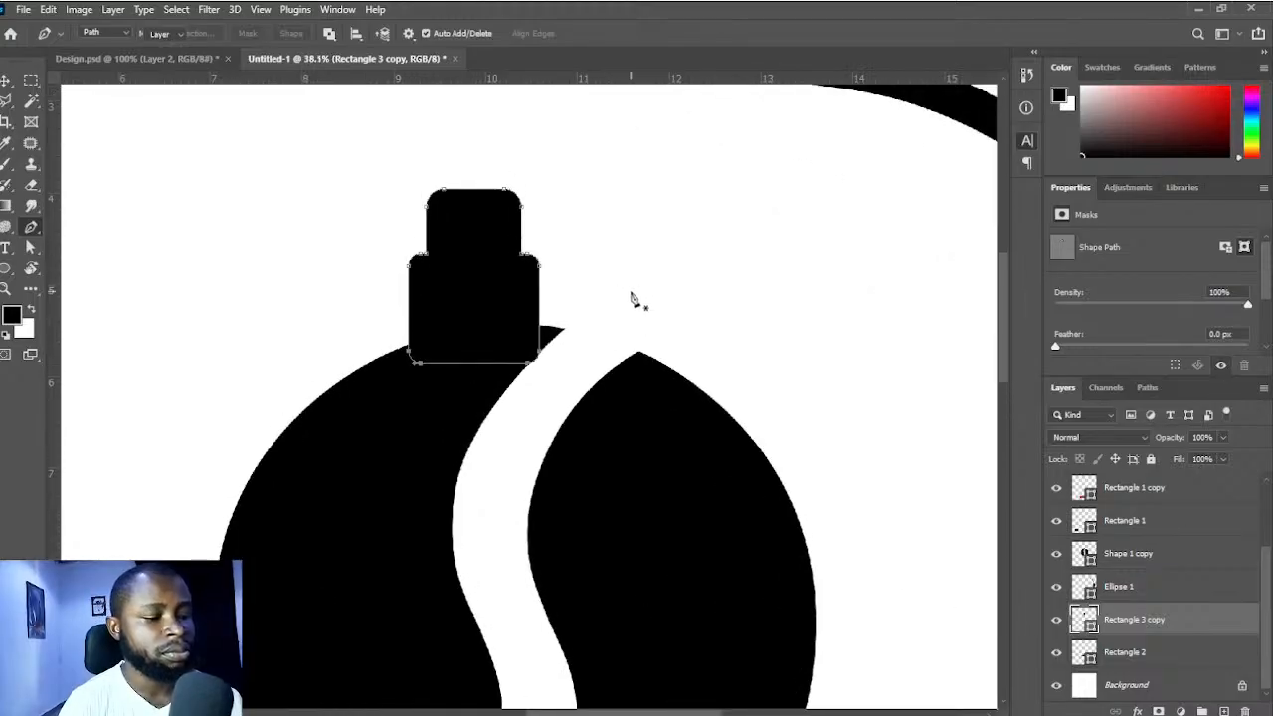
{"action": "key", "text": "v"}
{"action": "left_click_drag", "start_coordinate": [633, 297], "coordinate": [548, 338]}
{"action": "left_click", "coordinate": [604, 298]}
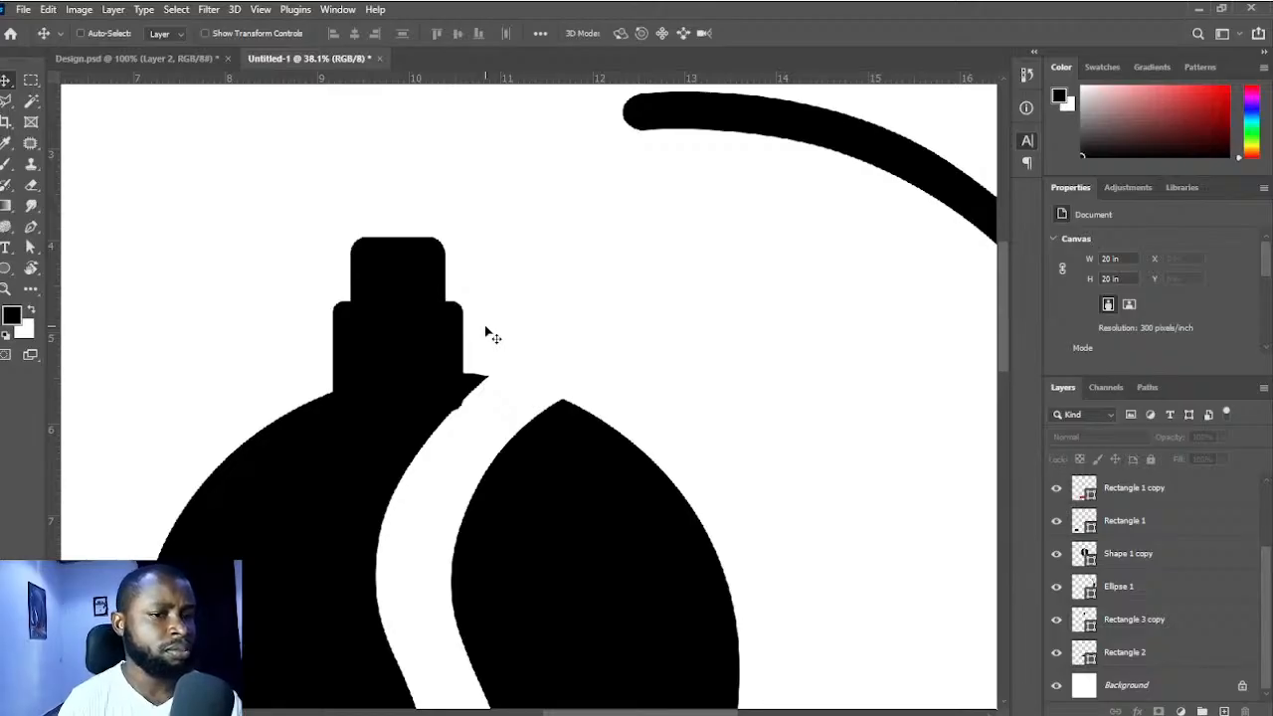
- Select the cap and nudge it up slightly over the top of the round body
{"action": "left_click", "coordinate": [428, 303]}
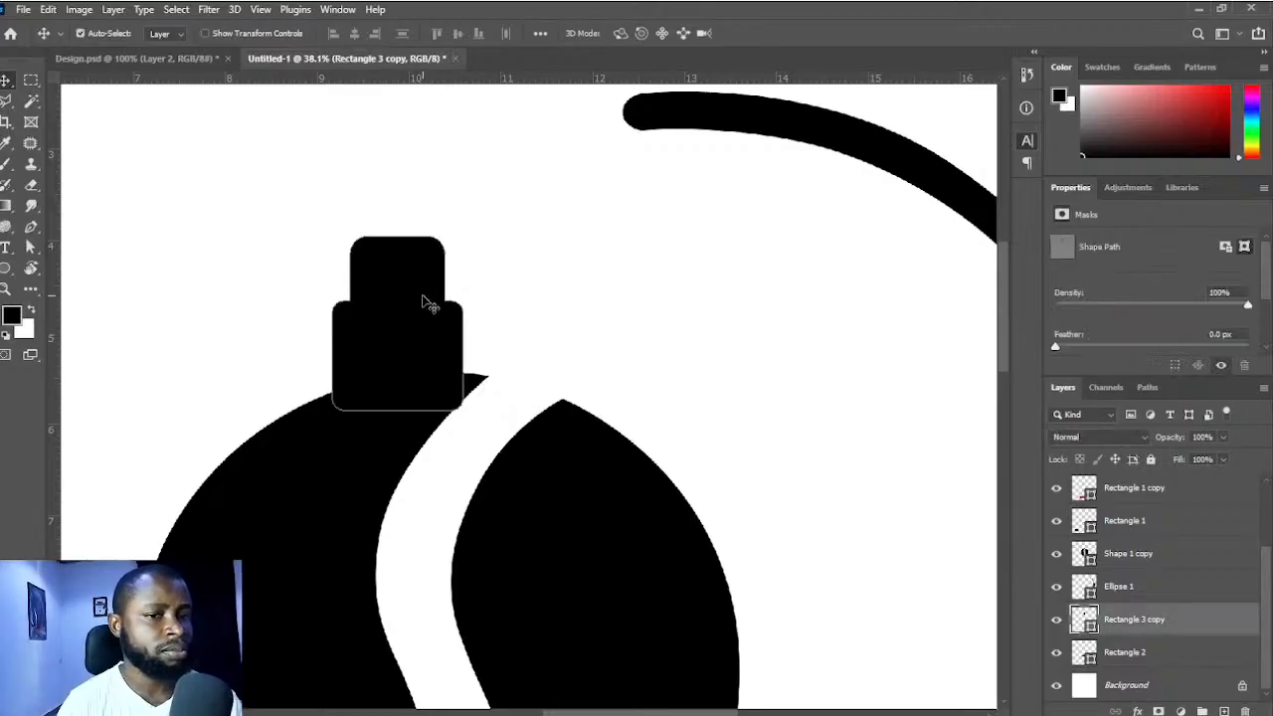
{"action": "key", "text": "Up"}
{"action": "key", "text": "Up"}
{"action": "key", "text": "Up"}
{"action": "key", "text": "Up"}
{"action": "key", "text": "Up"}
{"action": "key", "text": "Up"}
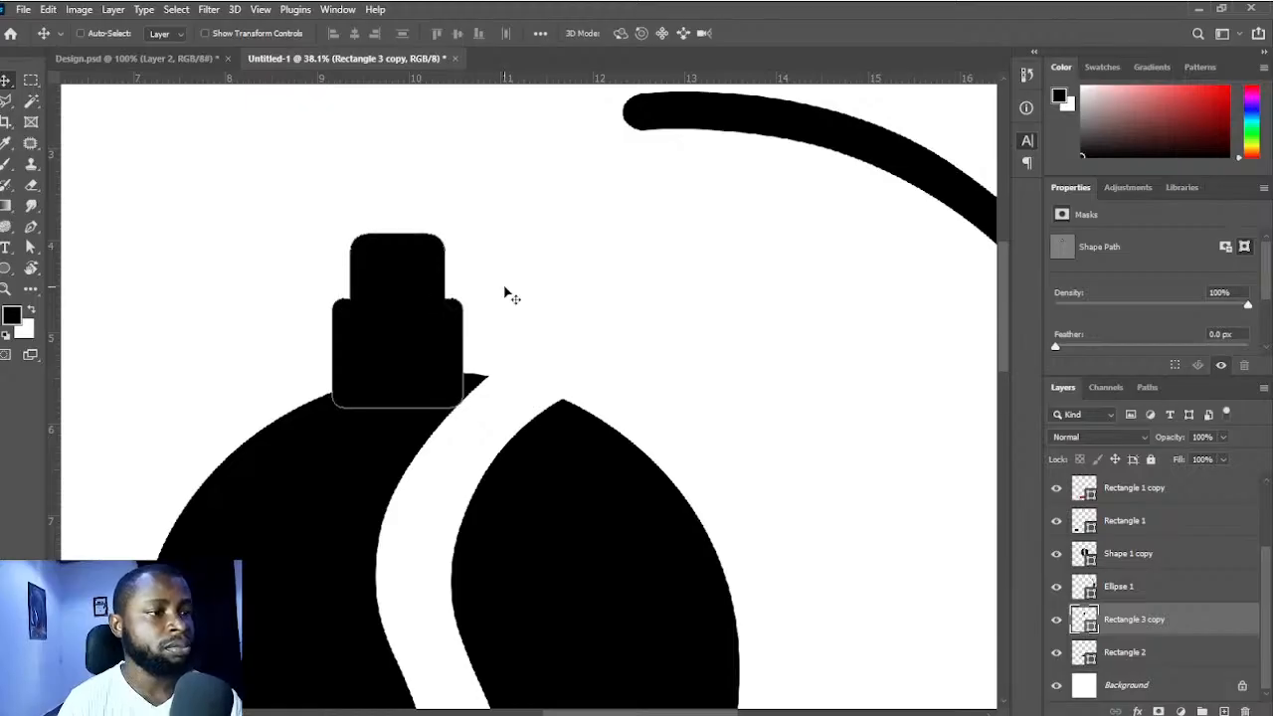
- Flip the spray tube and bulb horizontally and move them so the tube's end overlaps the cap from the left
{"action": "left_click_drag", "start_coordinate": [558, 291], "coordinate": [459, 310]}
{"action": "scroll", "coordinate": [644, 391], "scroll_direction": "down", "scroll_amount": 4}
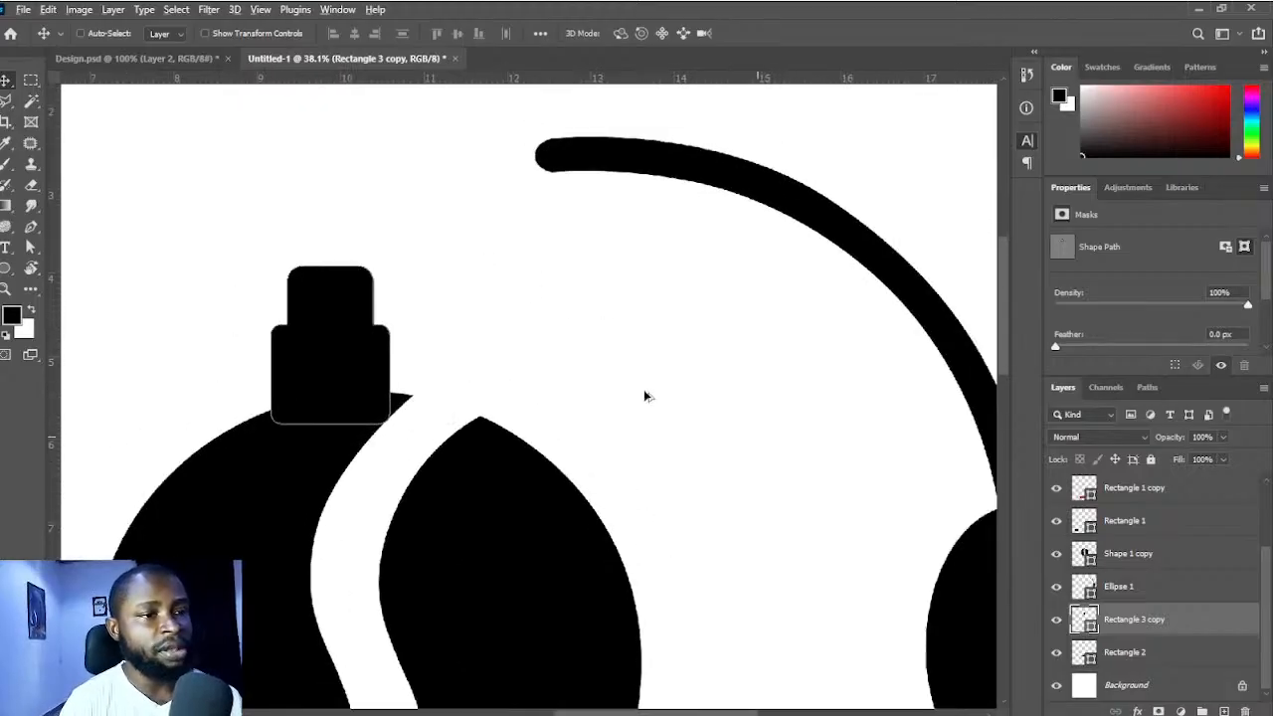
{"action": "scroll", "coordinate": [644, 396], "scroll_direction": "down", "scroll_amount": 2}
{"action": "scroll", "coordinate": [660, 412], "scroll_direction": "up", "scroll_amount": 2}
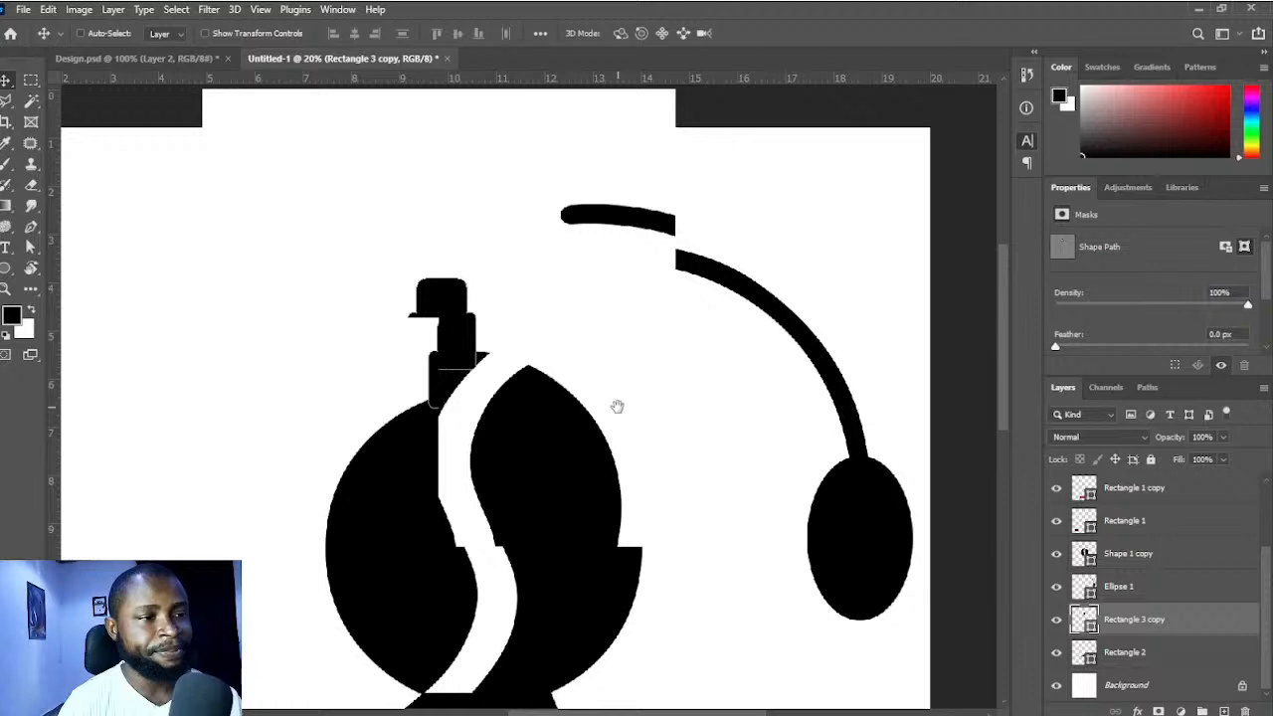
{"action": "left_click", "coordinate": [834, 484]}
{"action": "key", "text": "ctrl+t"}
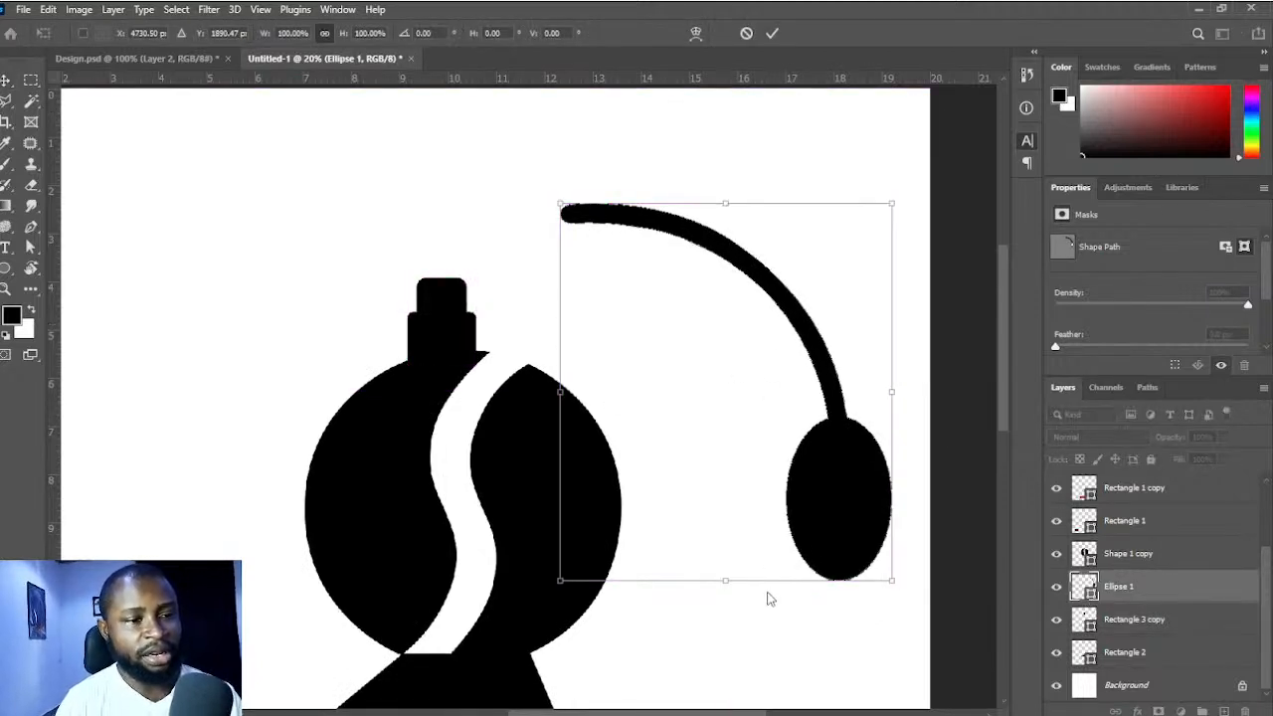
{"action": "left_click", "coordinate": [779, 647]}
{"action": "left_click_drag", "start_coordinate": [693, 308], "coordinate": [249, 394]}
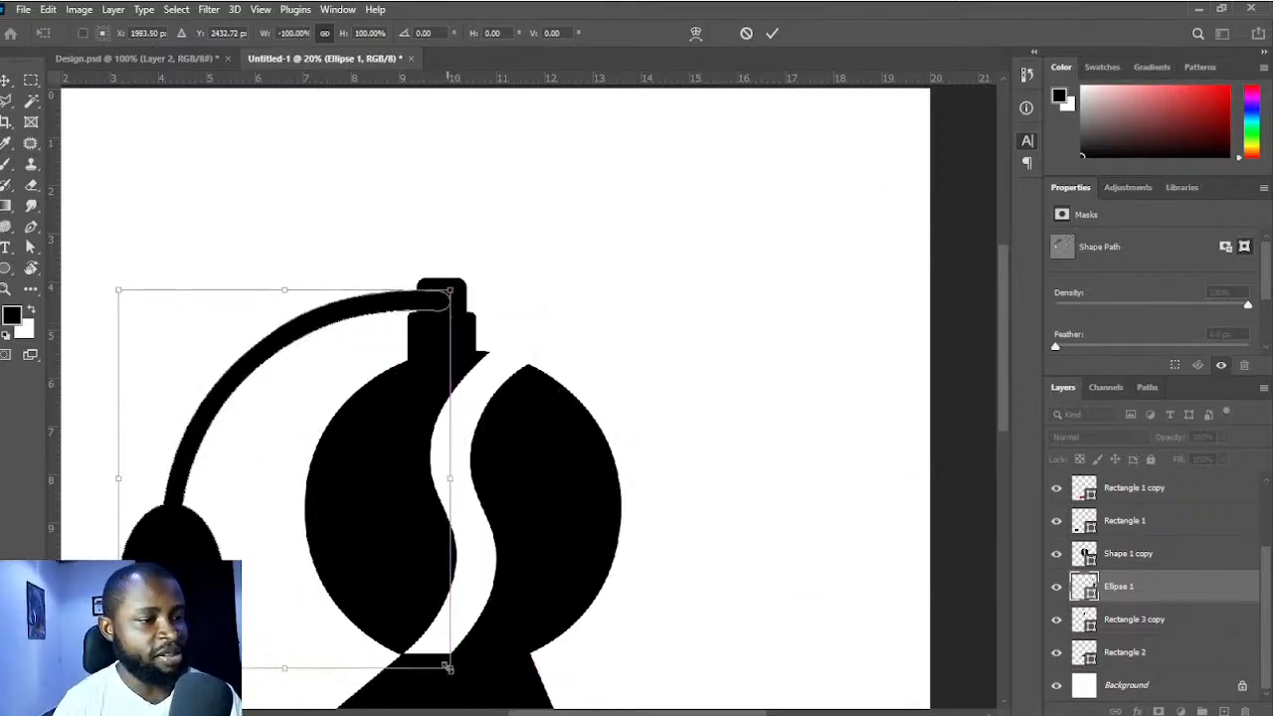
- Scale the flipped tube and bulb to 67.17% and seat the tube's end inside the cap's lower tier
{"action": "left_click_drag", "start_coordinate": [449, 668], "coordinate": [398, 607]}
{"action": "left_click_drag", "start_coordinate": [318, 526], "coordinate": [342, 498]}
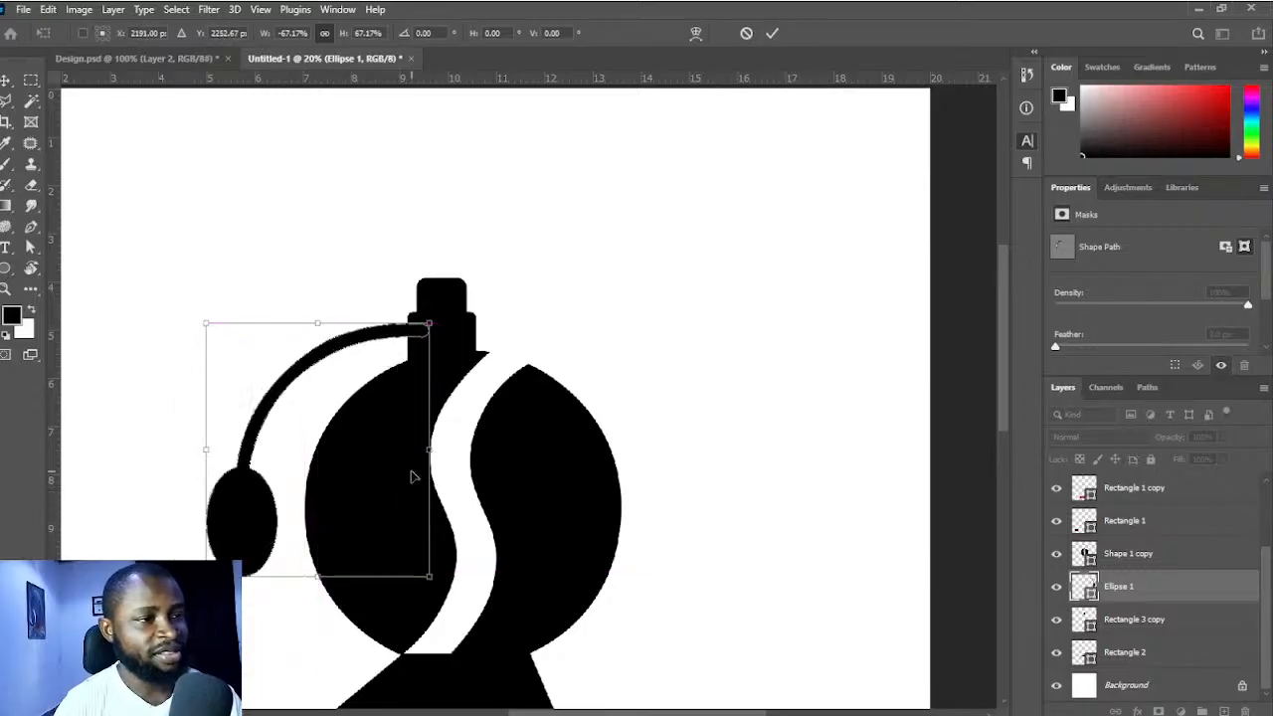
{"action": "key", "text": "Return"}
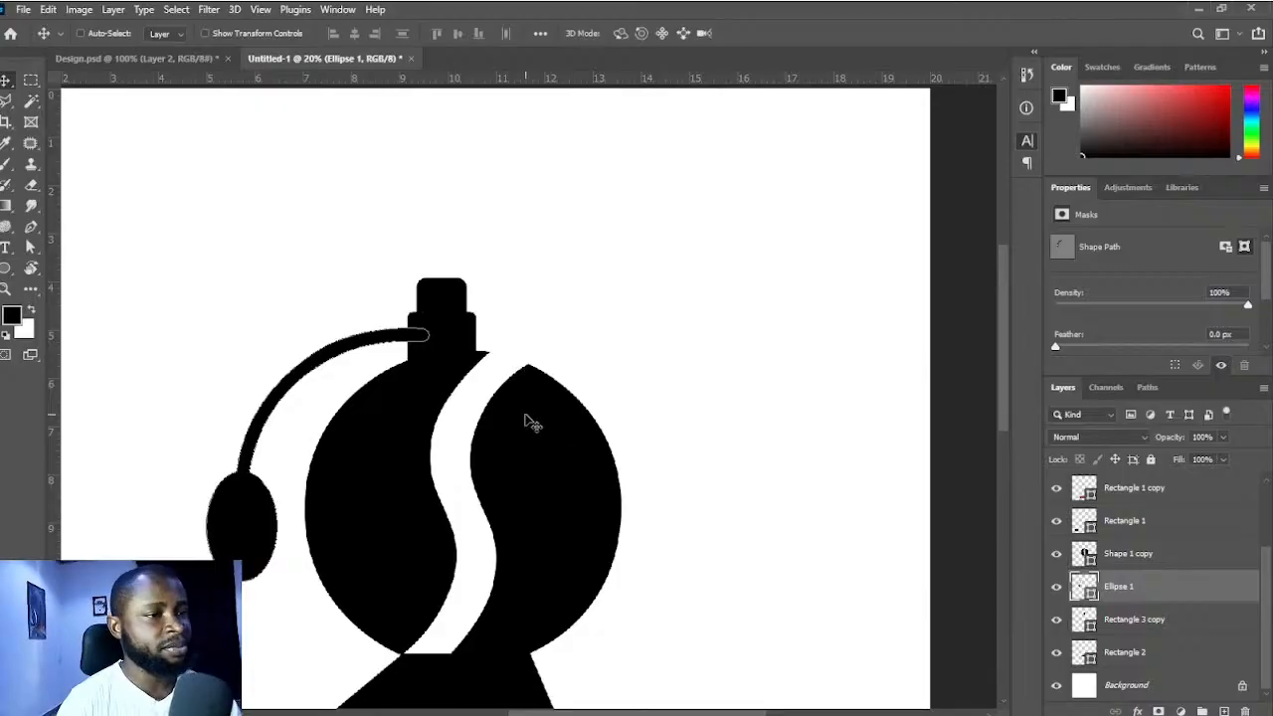
- Select the cap and the spray tube together and shift both about 0.25 inch right, toward the upper tip of the circle's left half
{"action": "scroll", "coordinate": [534, 430], "scroll_direction": "down", "scroll_amount": 3}
{"action": "left_click_drag", "start_coordinate": [554, 423], "coordinate": [518, 409]}
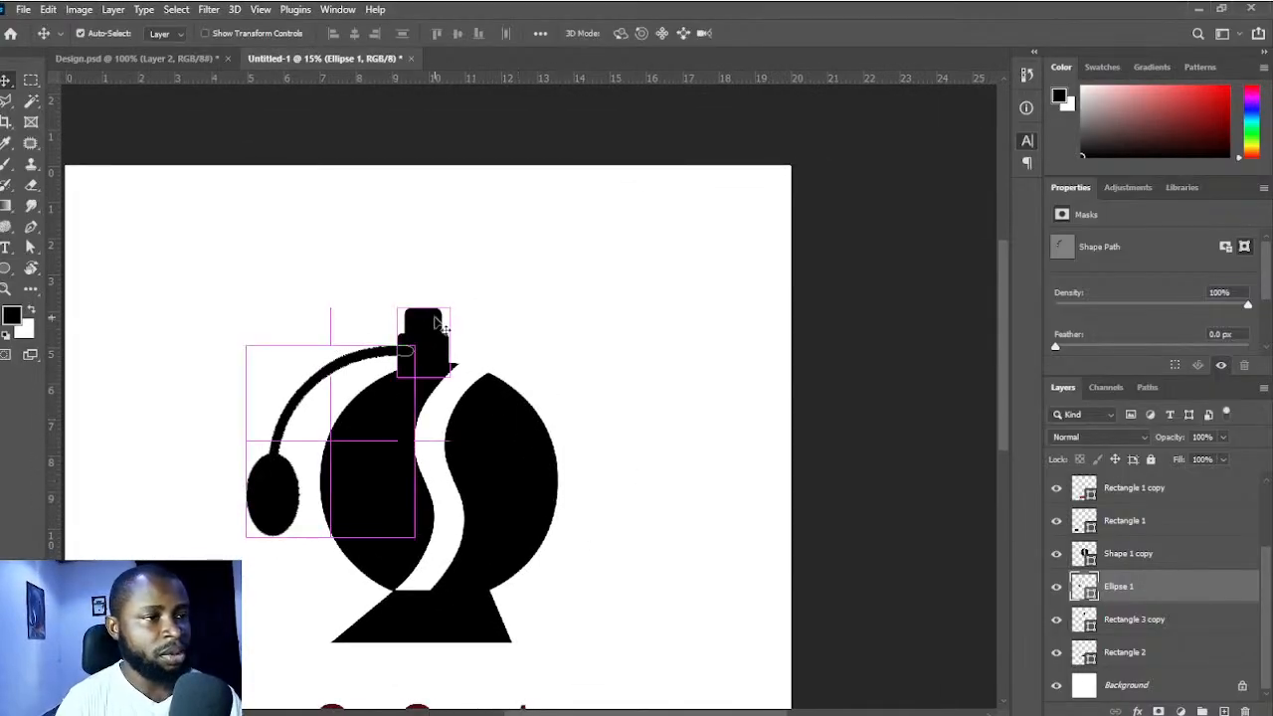
{"action": "left_click", "coordinate": [443, 356], "text": "ctrl"}
{"action": "left_click", "coordinate": [373, 363], "text": "ctrl+shift"}
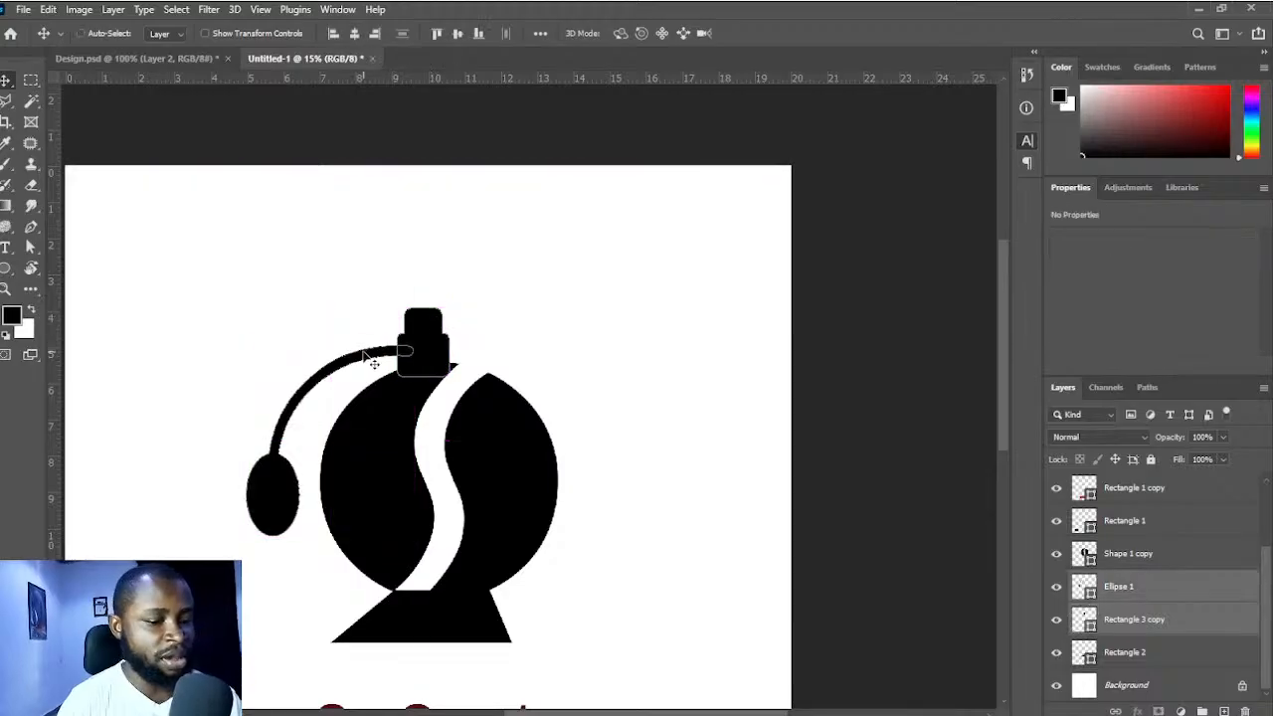
{"action": "key", "text": "shift+Right"}
{"action": "key", "text": "shift+Right"}
{"action": "key", "text": "shift+Right"}
{"action": "key", "text": "shift+Right"}
{"action": "key", "text": "shift+Right"}
{"action": "key", "text": "shift+Right"}
{"action": "key", "text": "shift+Right"}
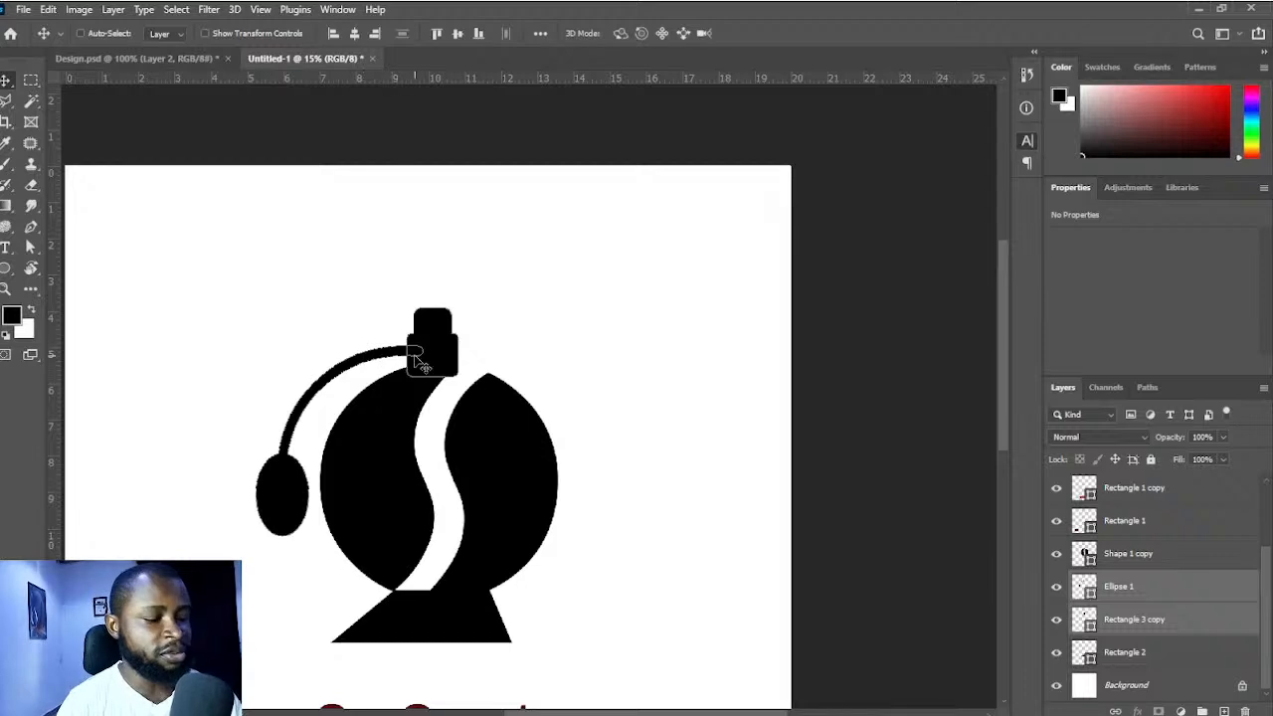
- Remove the rounding anchor at the cap's lower-right corner and raise the adjacent side anchor to meet the left half's upper tip
{"action": "scroll", "coordinate": [423, 366], "scroll_direction": "up", "scroll_amount": 5}
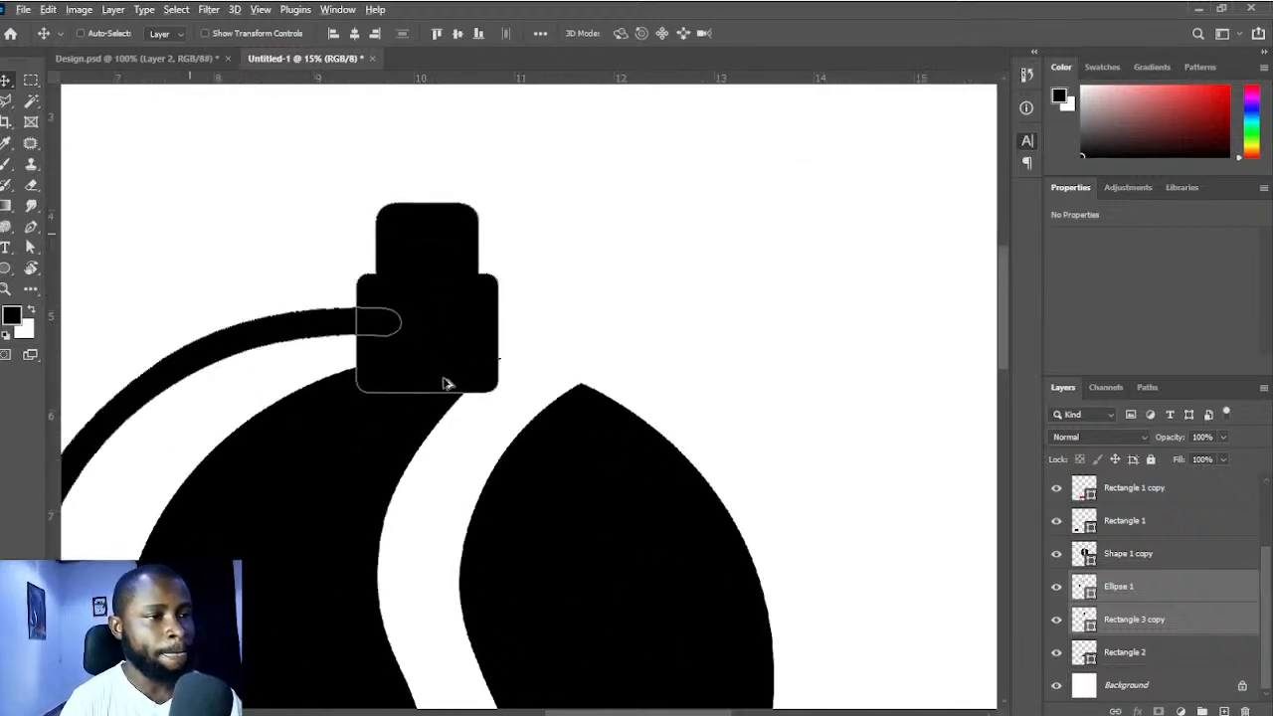
{"action": "scroll", "coordinate": [445, 383], "scroll_direction": "up", "scroll_amount": 3}
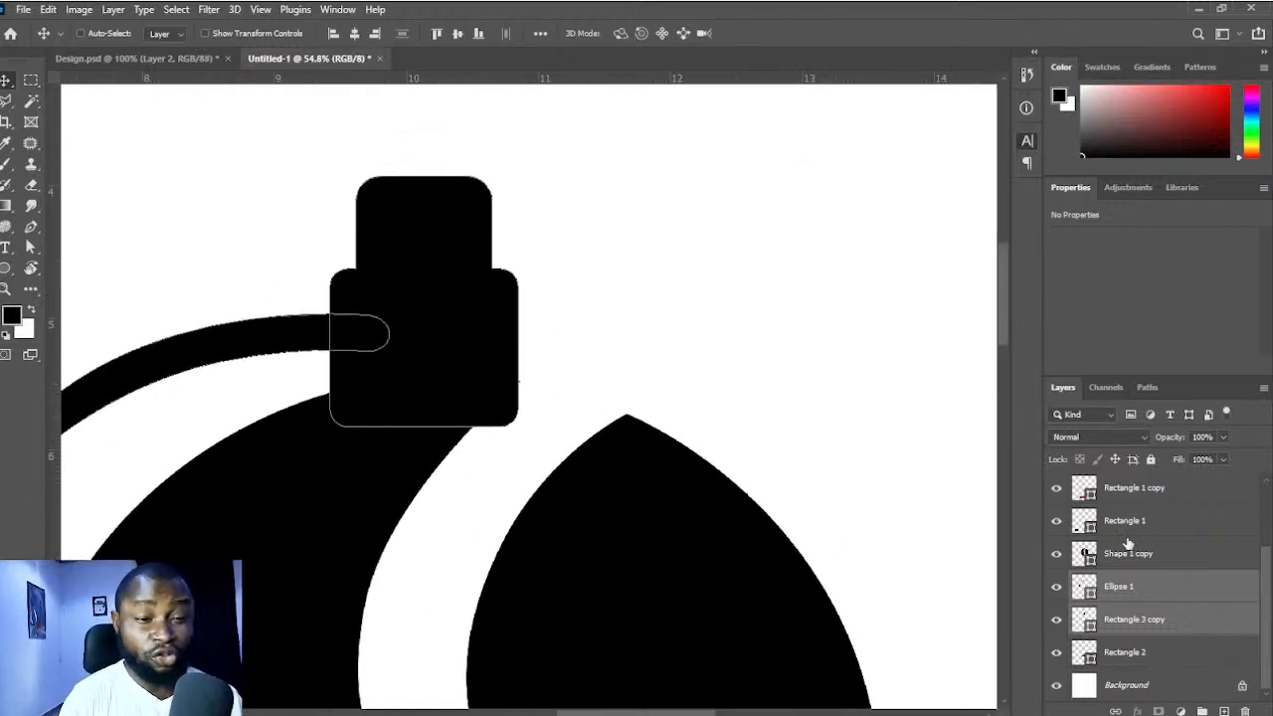
{"action": "left_click", "coordinate": [1144, 617]}
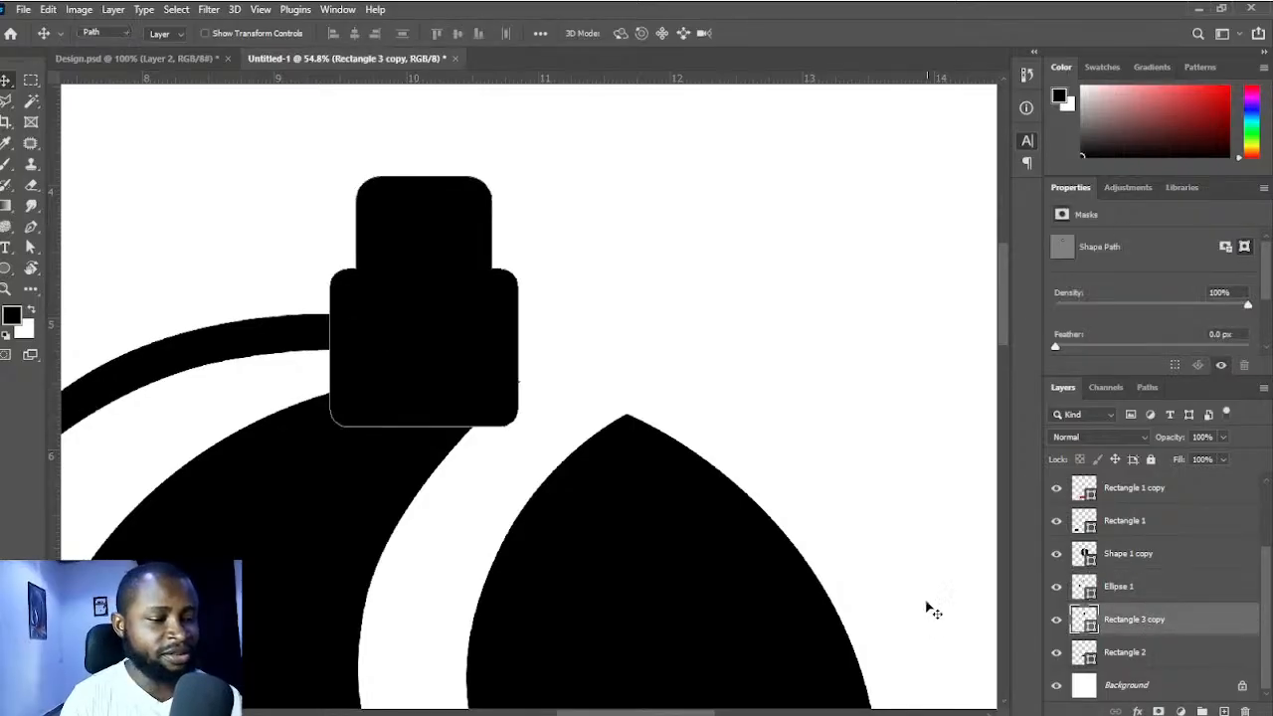
{"action": "key", "text": "p"}
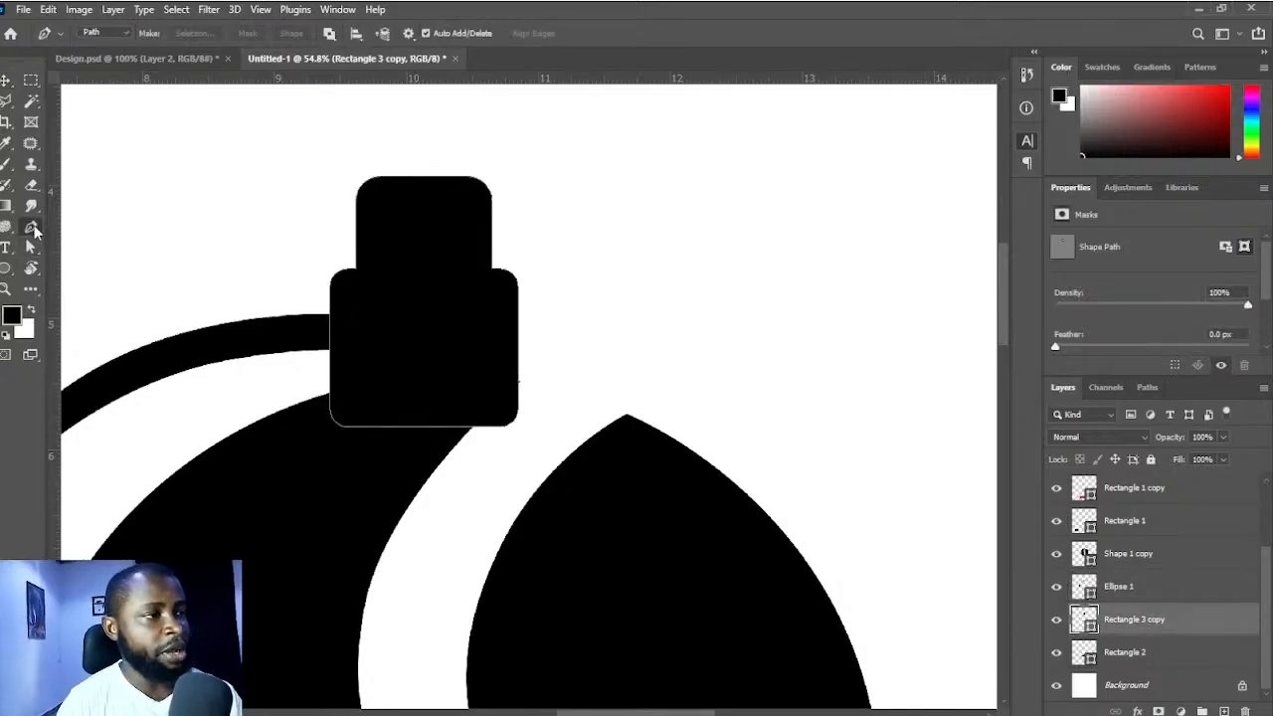
{"action": "scroll", "coordinate": [461, 412], "scroll_direction": "up", "scroll_amount": 2}
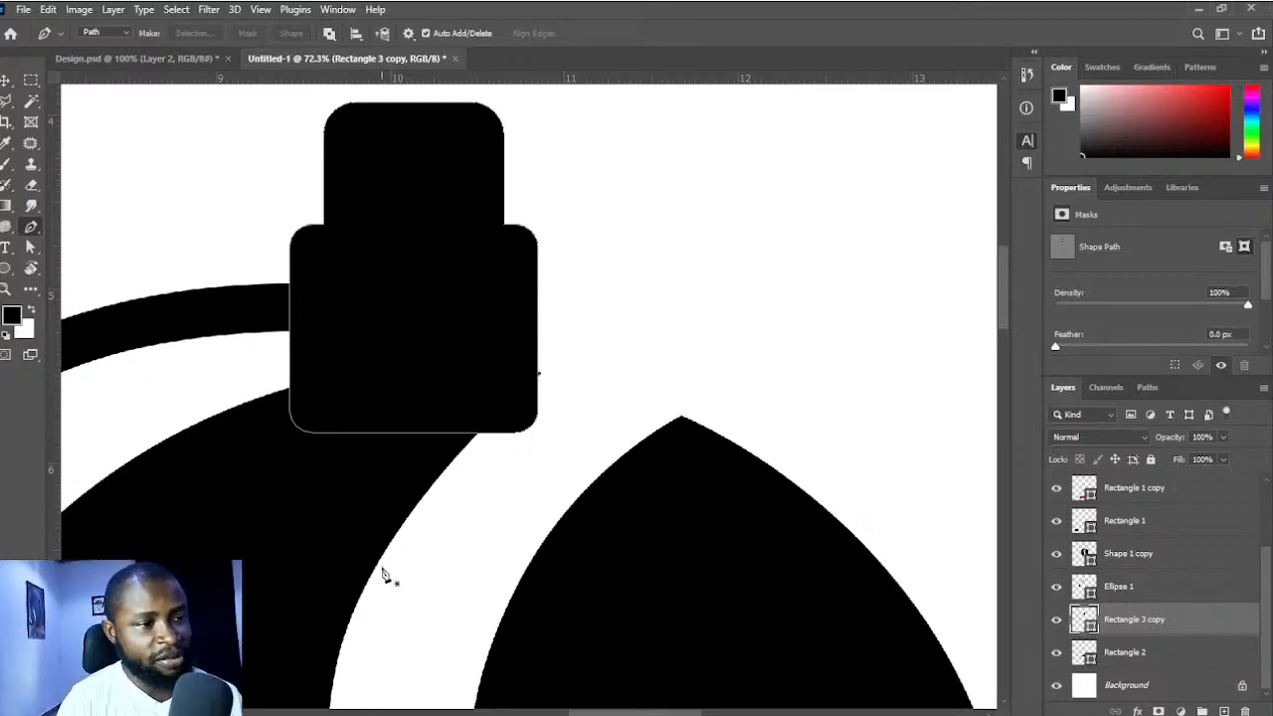
{"action": "left_click_drag", "start_coordinate": [503, 411], "coordinate": [516, 416]}
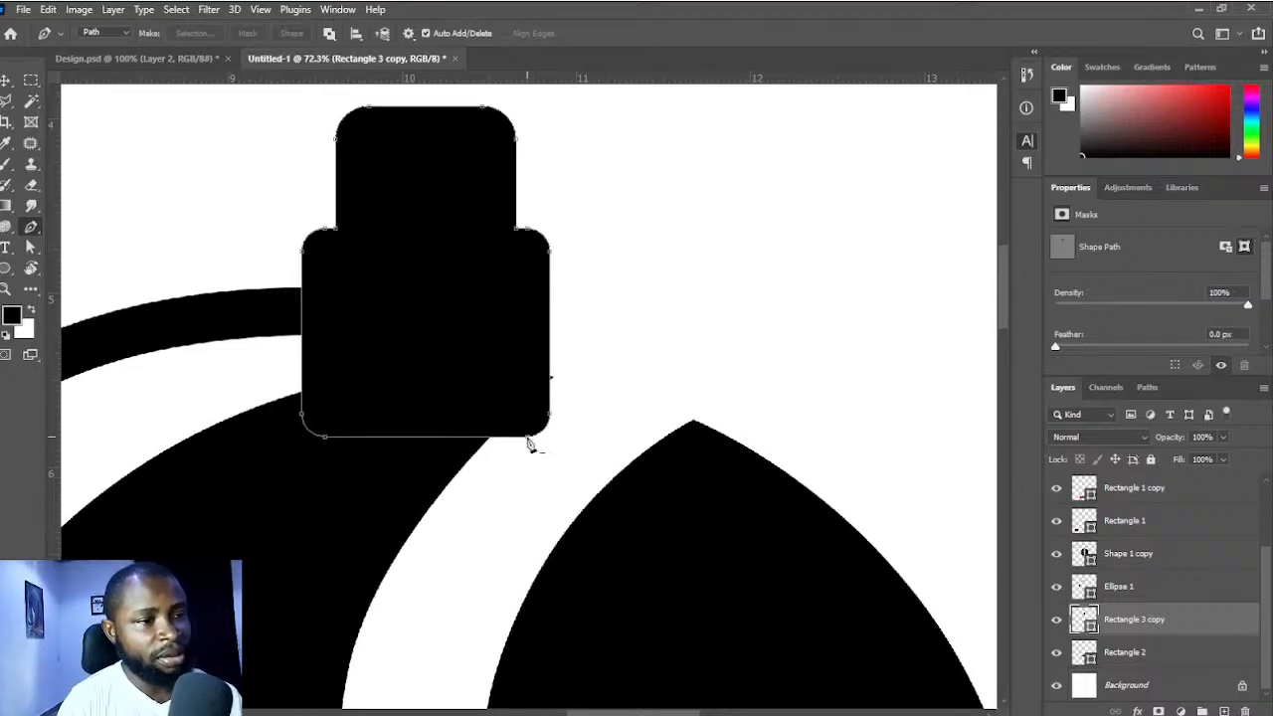
{"action": "left_click", "coordinate": [528, 438]}
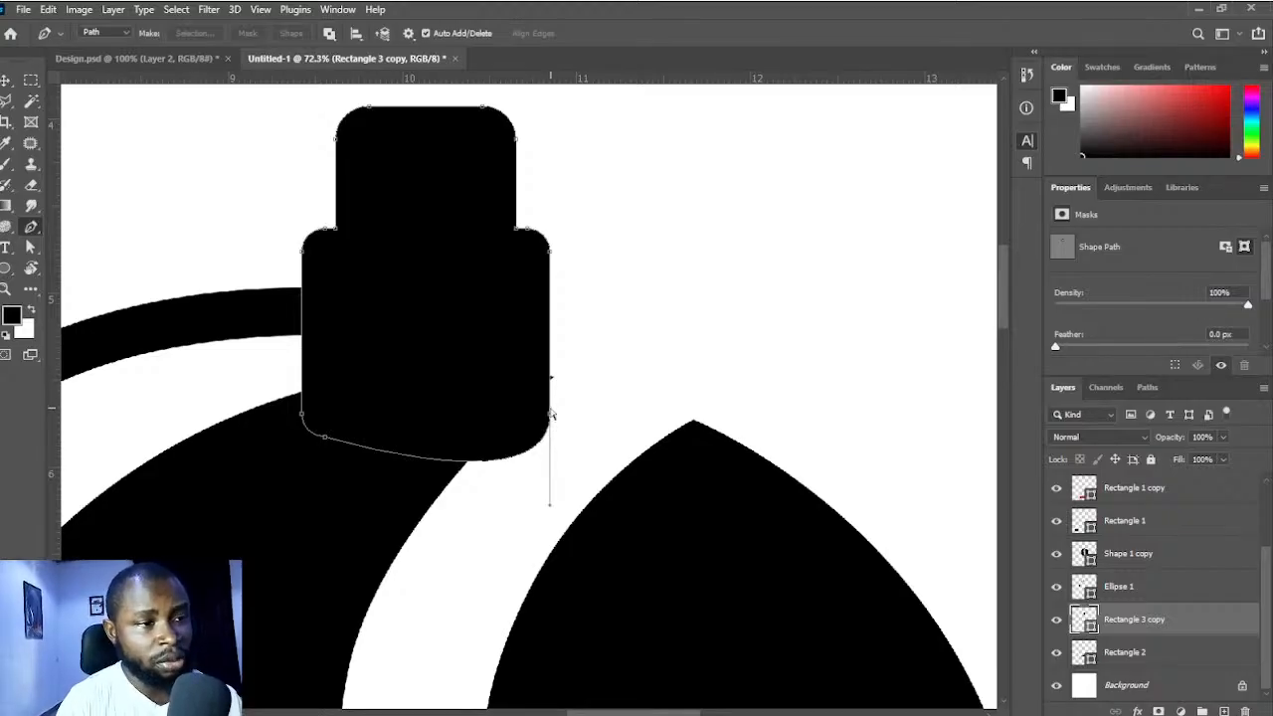
{"action": "left_click_drag", "start_coordinate": [552, 423], "coordinate": [551, 379]}
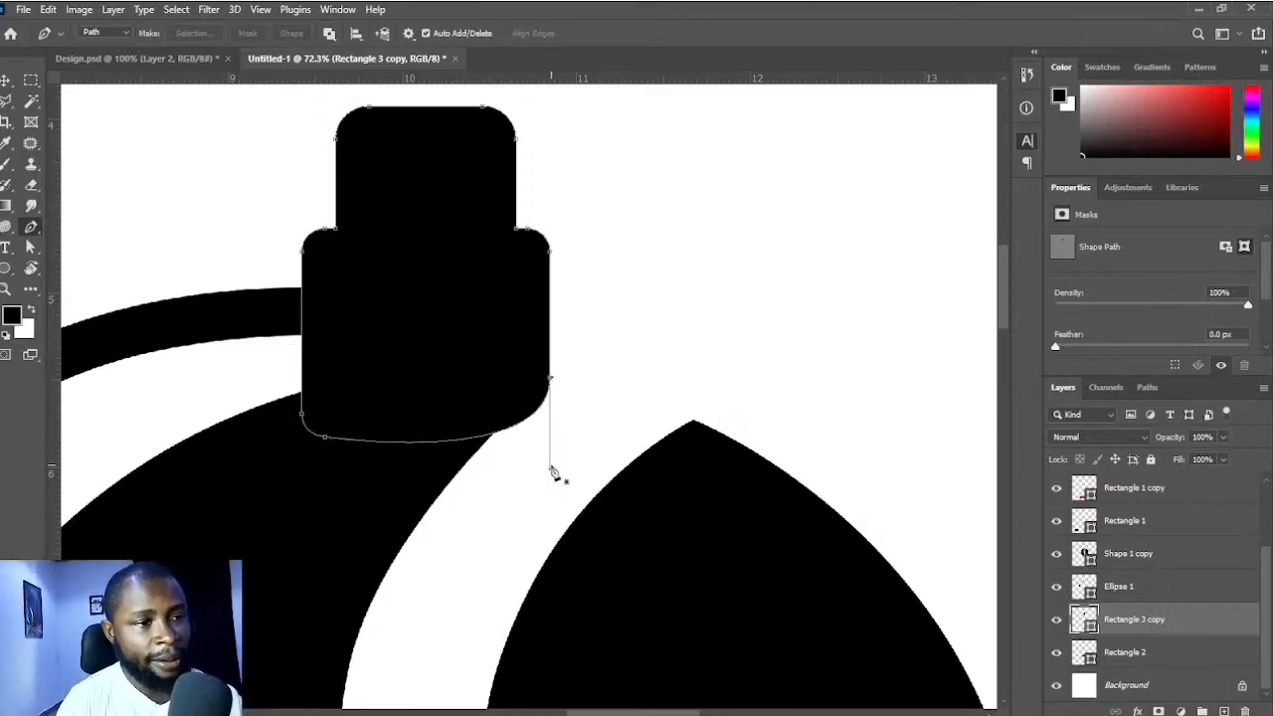
- Angle that anchor's handle inward so the cap's lower edge stays clear of the S-shaped gap, and check the whole logo
{"action": "left_click_drag", "start_coordinate": [553, 473], "coordinate": [413, 462]}
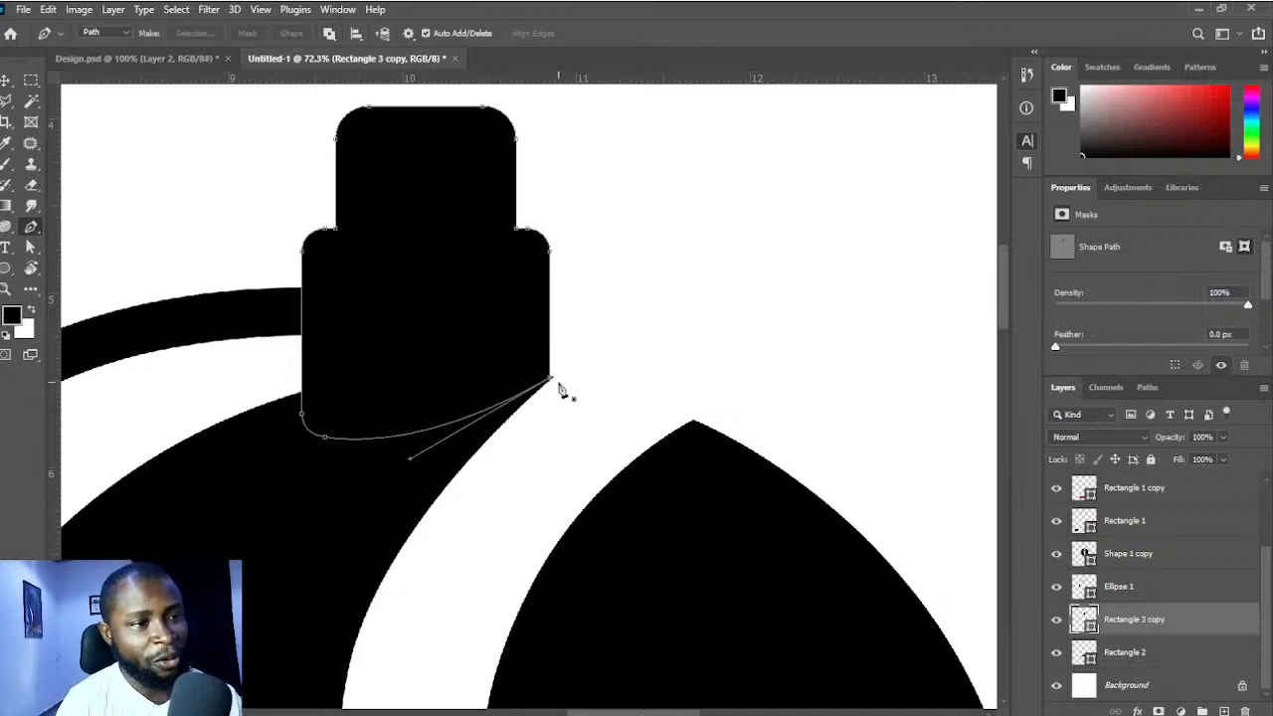
{"action": "scroll", "coordinate": [560, 390], "scroll_direction": "up", "scroll_amount": 3}
{"action": "key", "text": "v"}
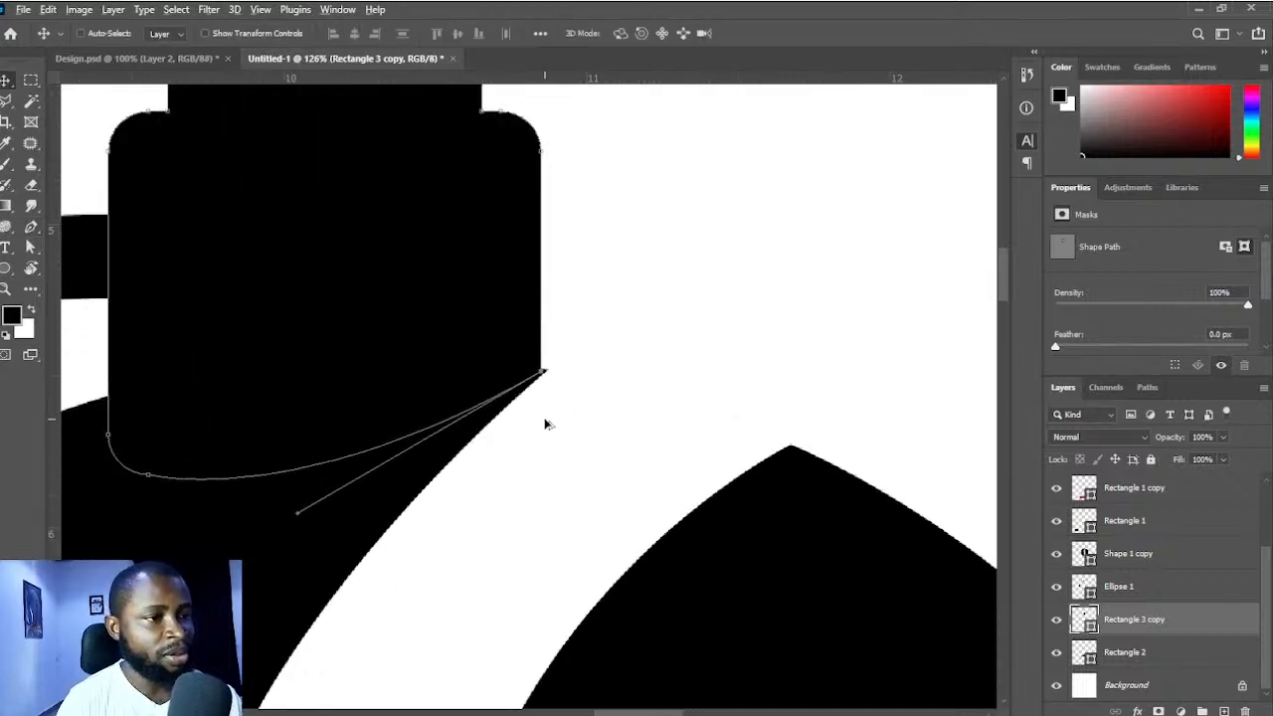
{"action": "scroll", "coordinate": [546, 424], "scroll_direction": "down", "scroll_amount": 5}
{"action": "left_click", "coordinate": [607, 382], "text": "ctrl"}
{"action": "scroll", "coordinate": [642, 416], "scroll_direction": "down", "scroll_amount": 1}
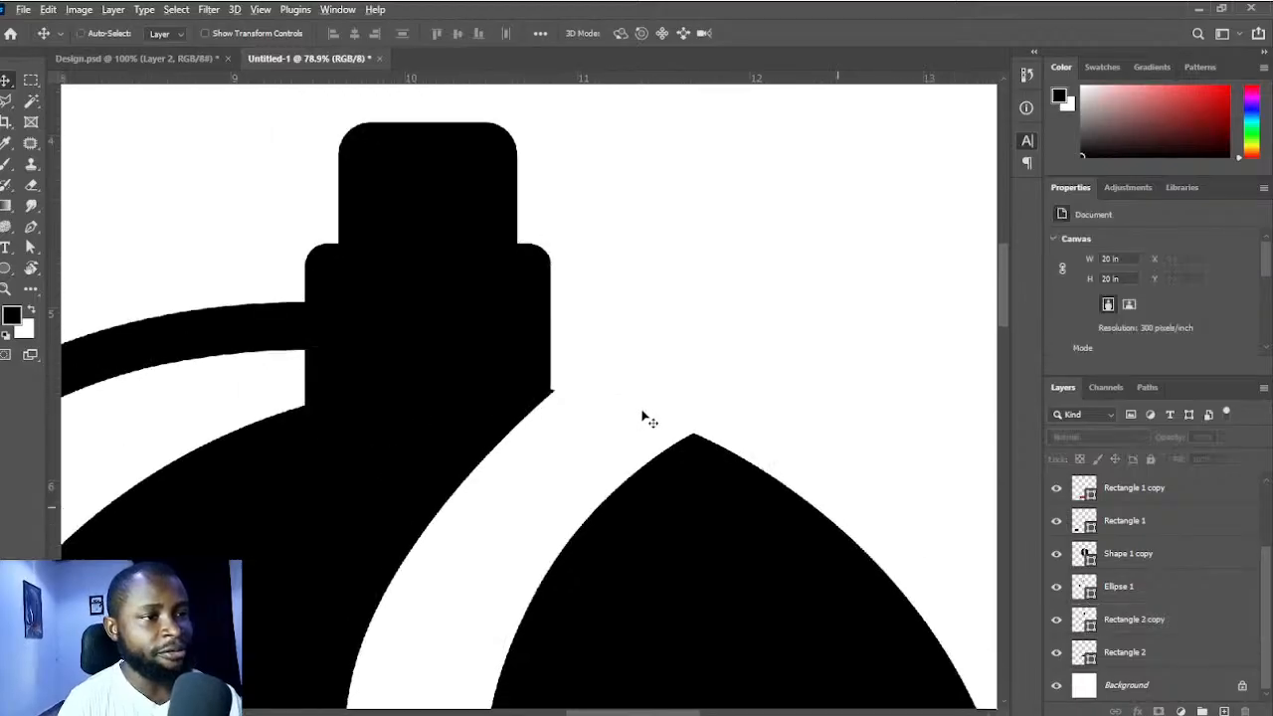
{"action": "scroll", "coordinate": [641, 415], "scroll_direction": "down", "scroll_amount": 2}
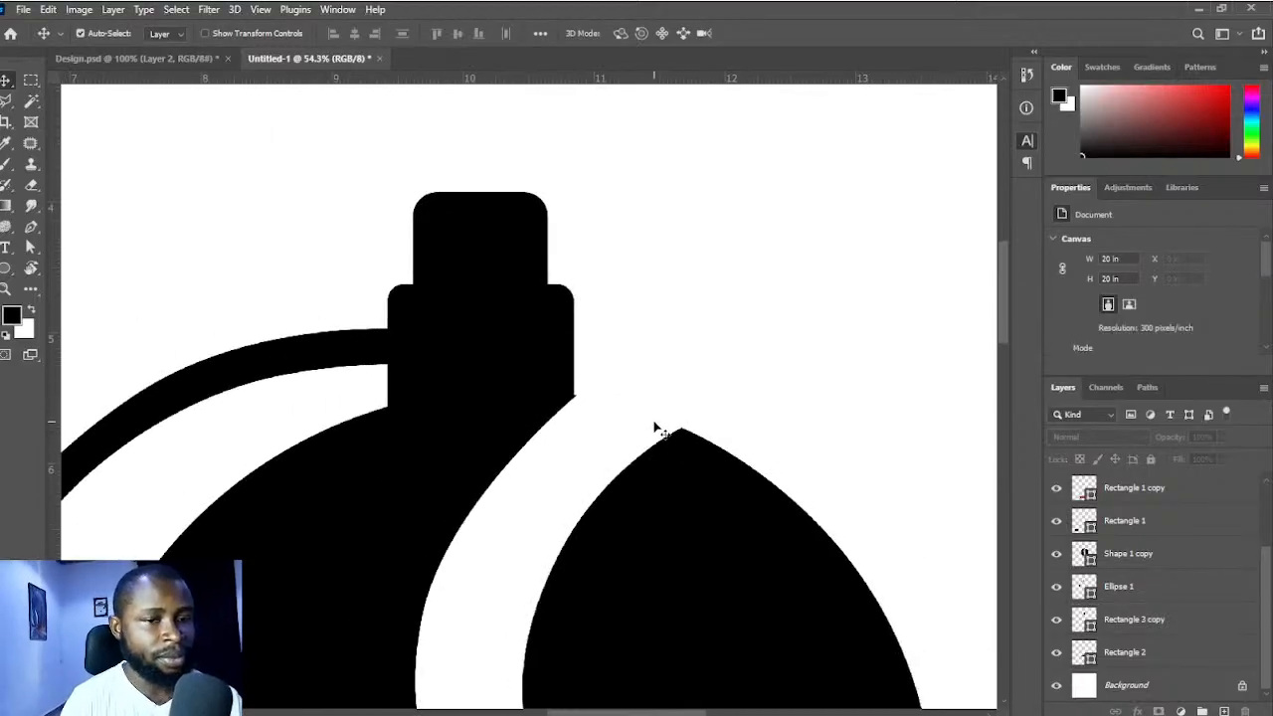
{"action": "key", "text": "ctrl+0"}
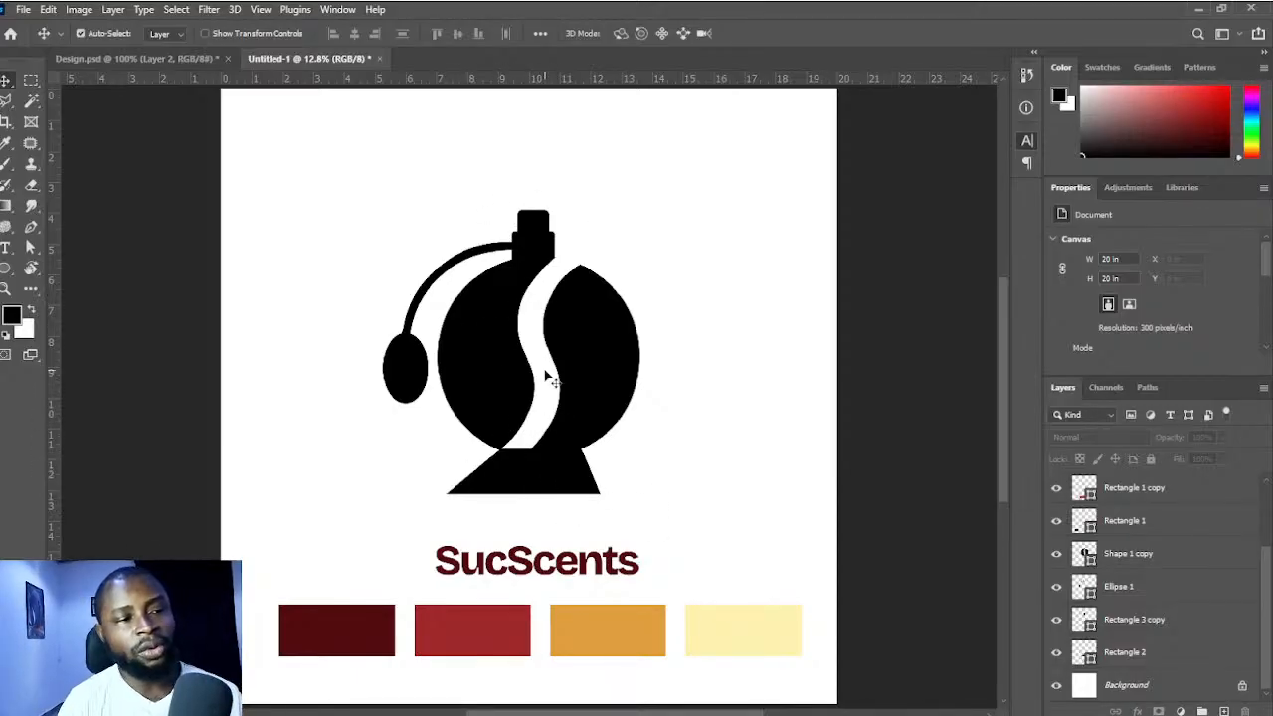
- Hide the trapezoid base layer and examine the bottle without it
{"action": "left_click", "coordinate": [567, 487], "text": "ctrl"}
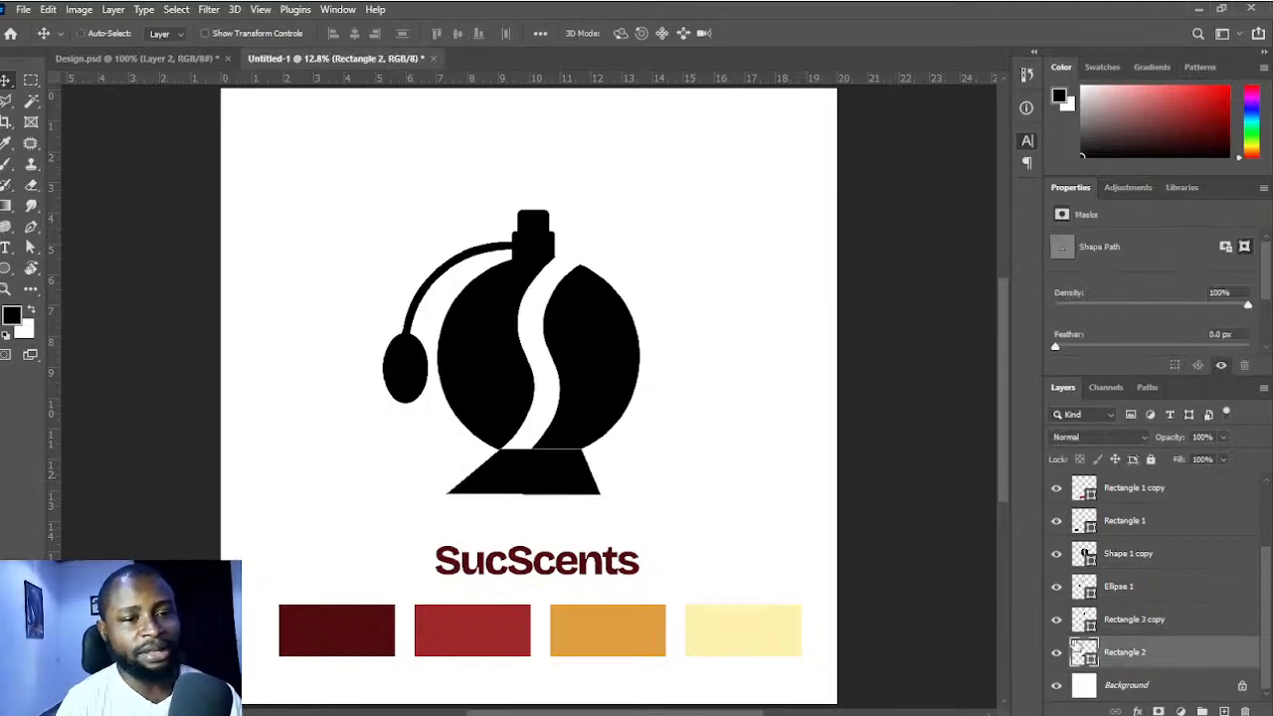
{"action": "left_click", "coordinate": [1056, 654]}
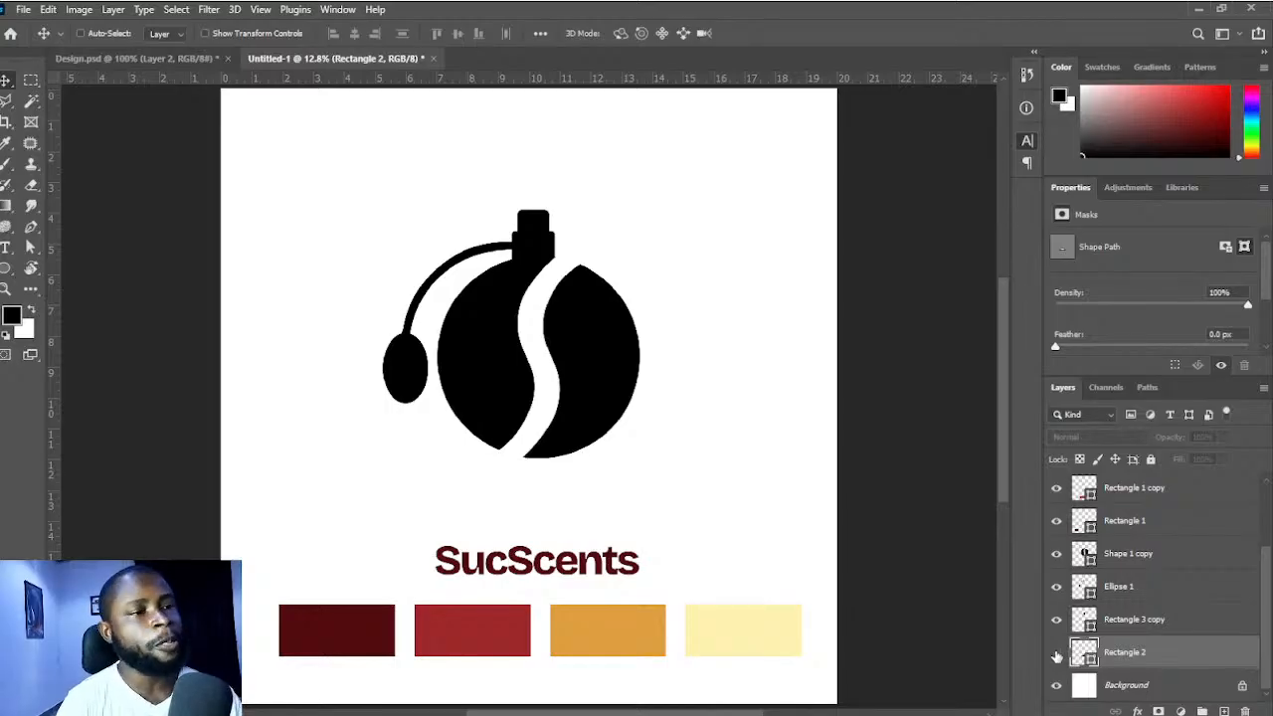
{"action": "scroll", "coordinate": [581, 461], "scroll_direction": "up", "scroll_amount": 3}
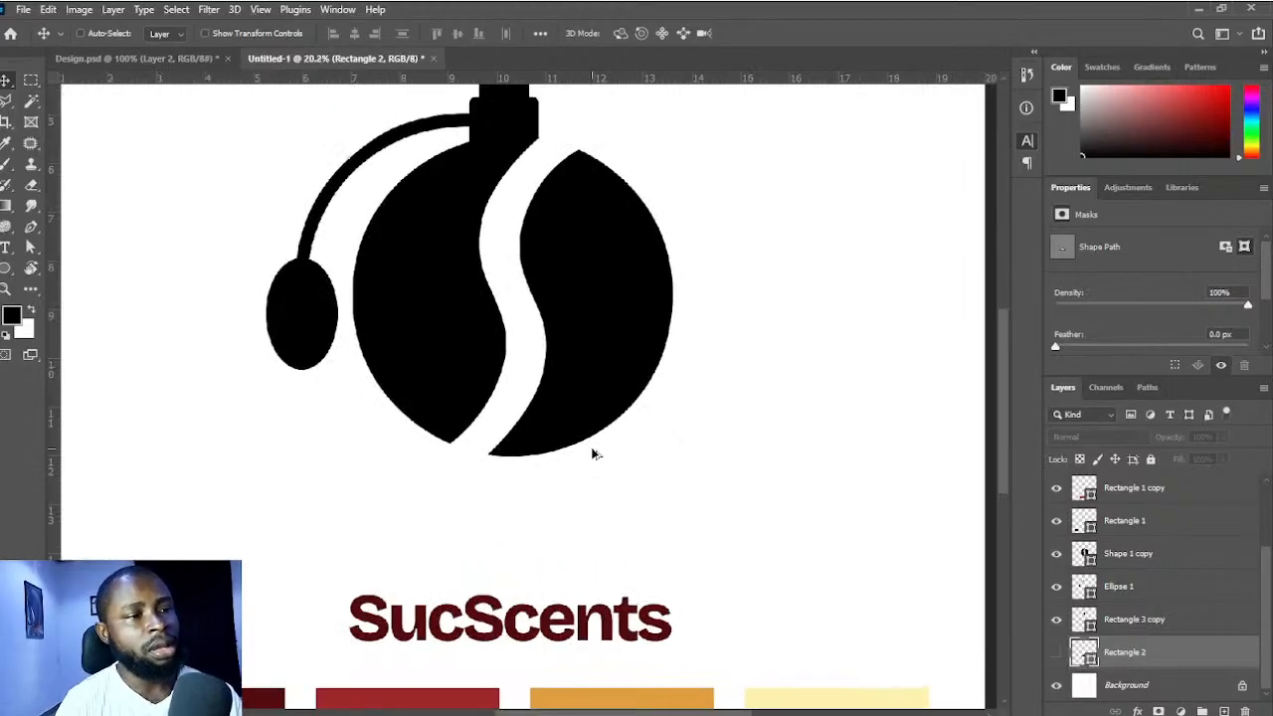
{"action": "left_click_drag", "start_coordinate": [538, 361], "coordinate": [532, 497]}
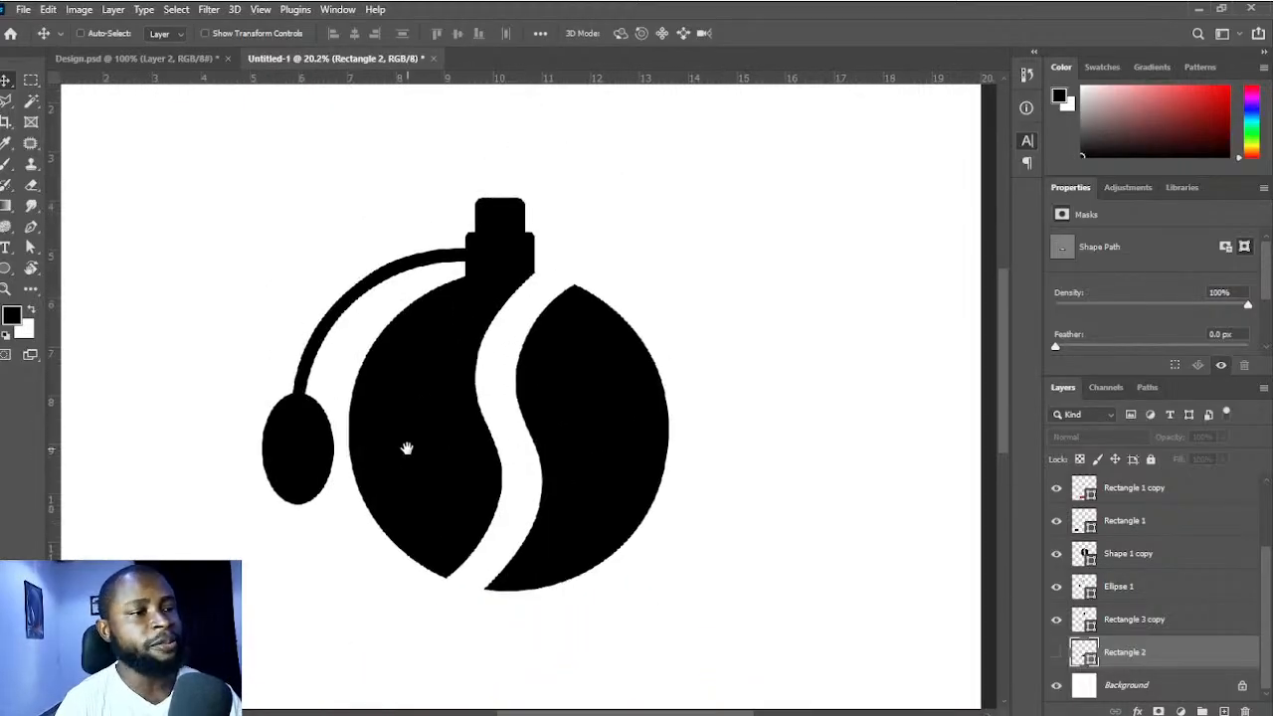
{"action": "scroll", "coordinate": [478, 319], "scroll_direction": "up", "scroll_amount": 2}
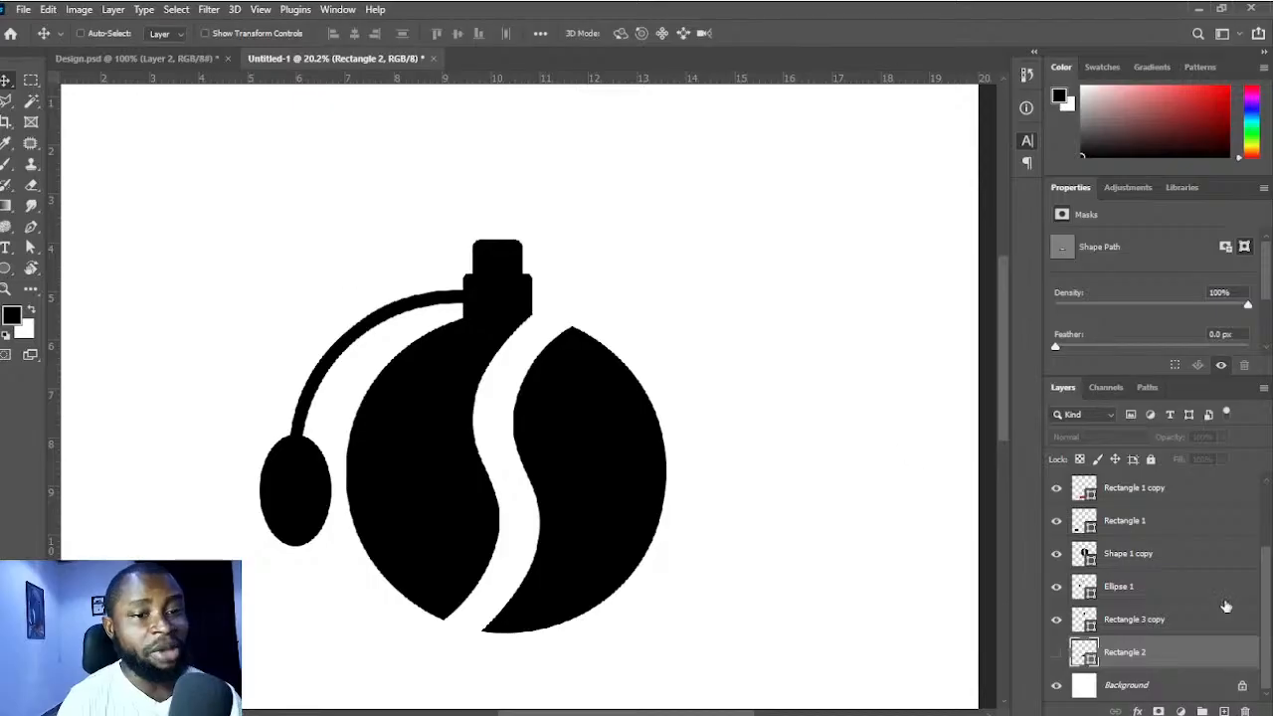
{"action": "left_click", "coordinate": [1176, 553]}
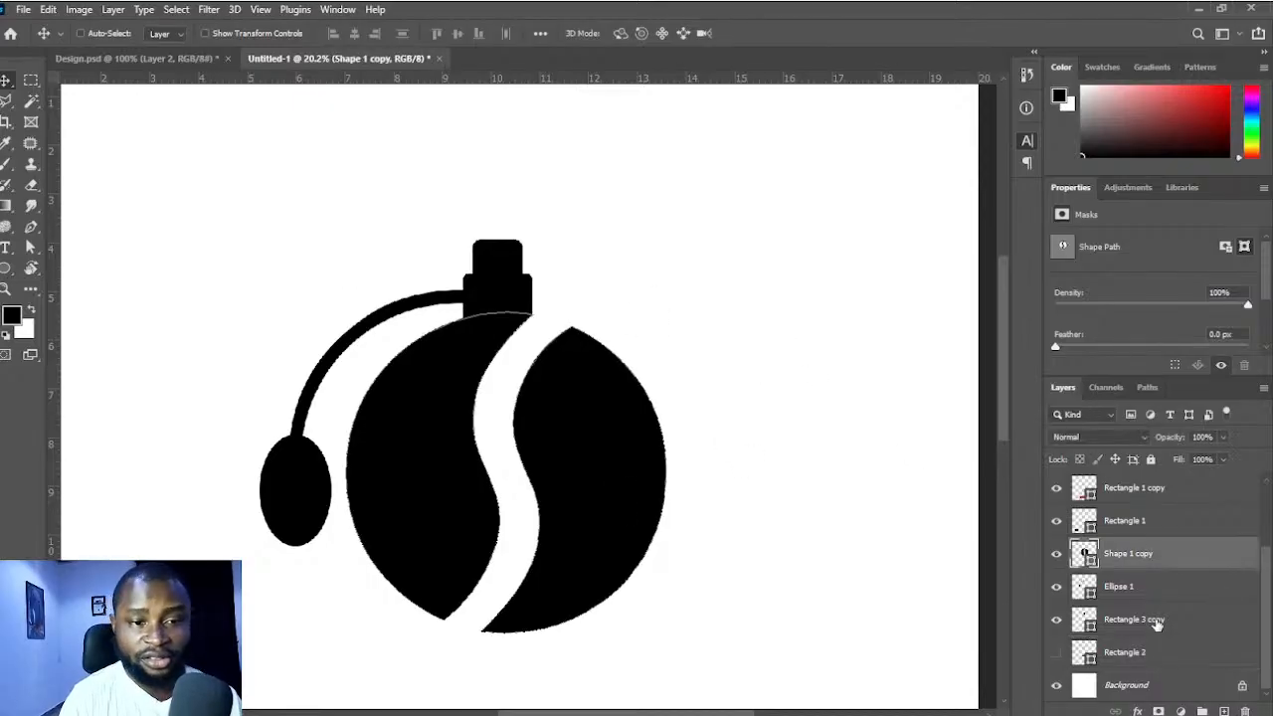
{"action": "left_click", "coordinate": [1134, 619], "text": "shift"}
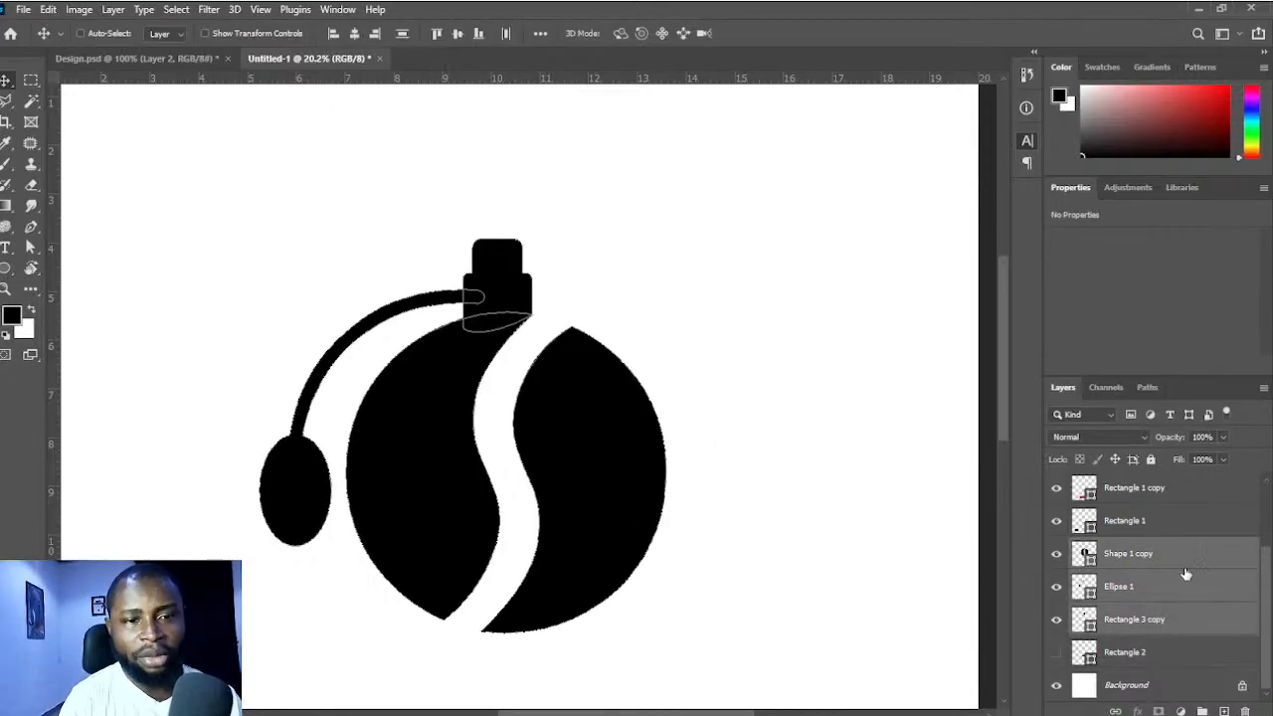
{"action": "key", "text": "ctrl+e"}
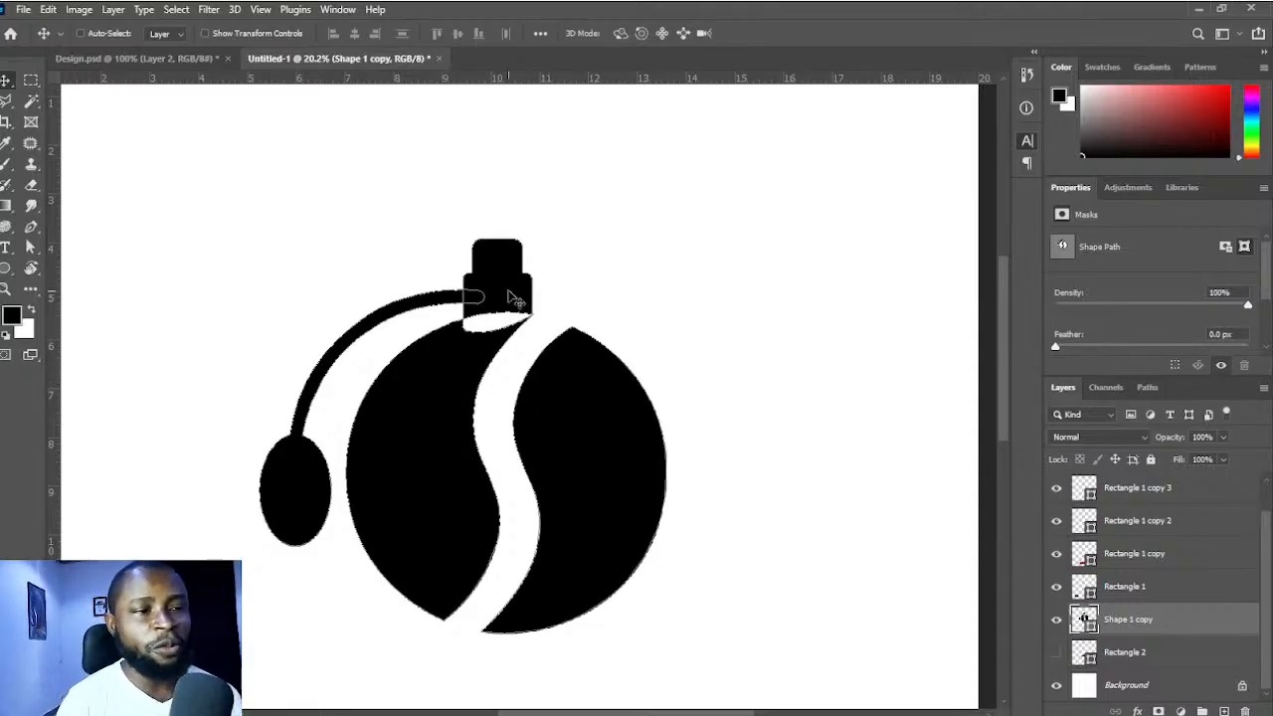
{"action": "left_click", "coordinate": [5, 272]}
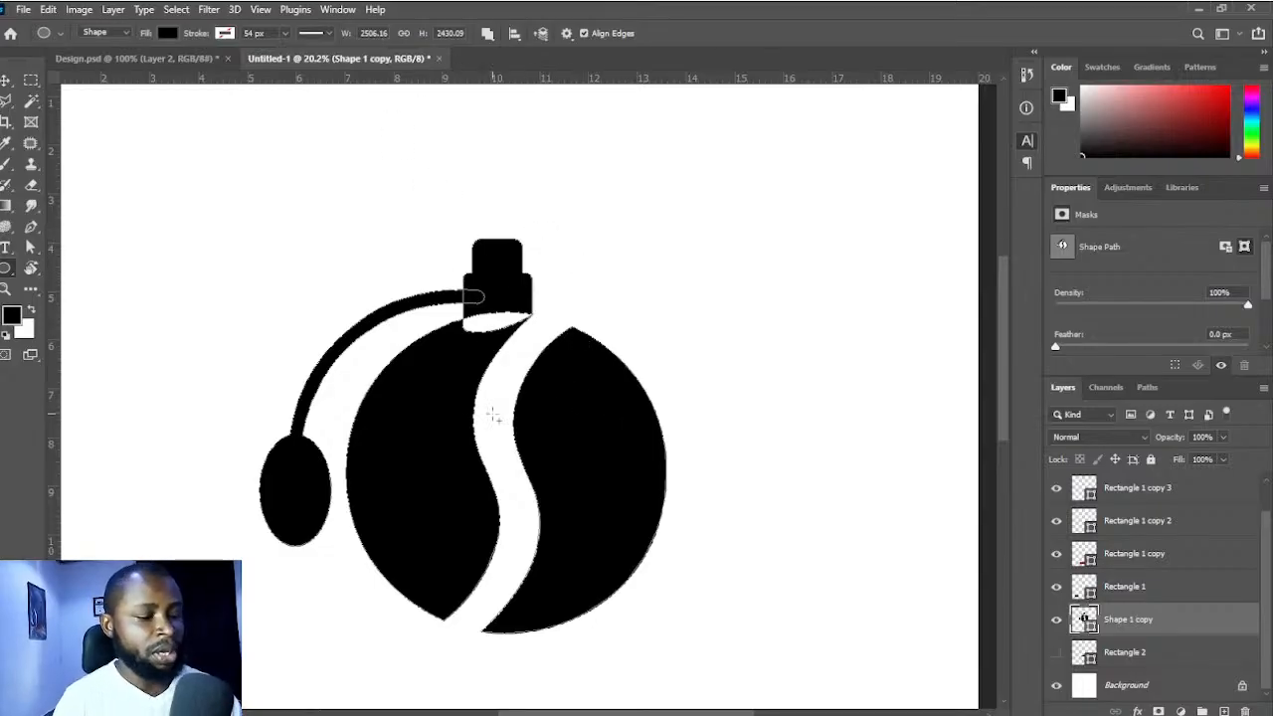
{"action": "scroll", "coordinate": [477, 418], "scroll_direction": "down", "scroll_amount": 2}
{"action": "left_click_drag", "start_coordinate": [260, 220], "coordinate": [711, 647]}
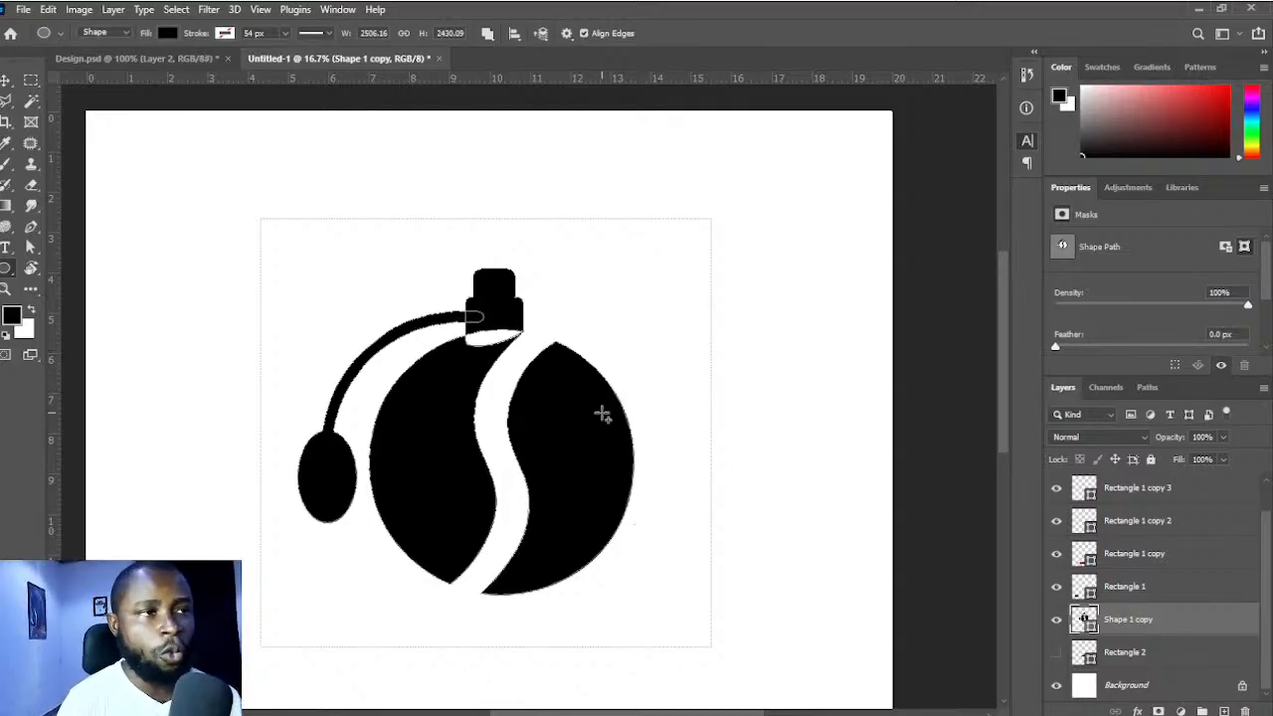
{"action": "key", "text": "ctrl+z"}
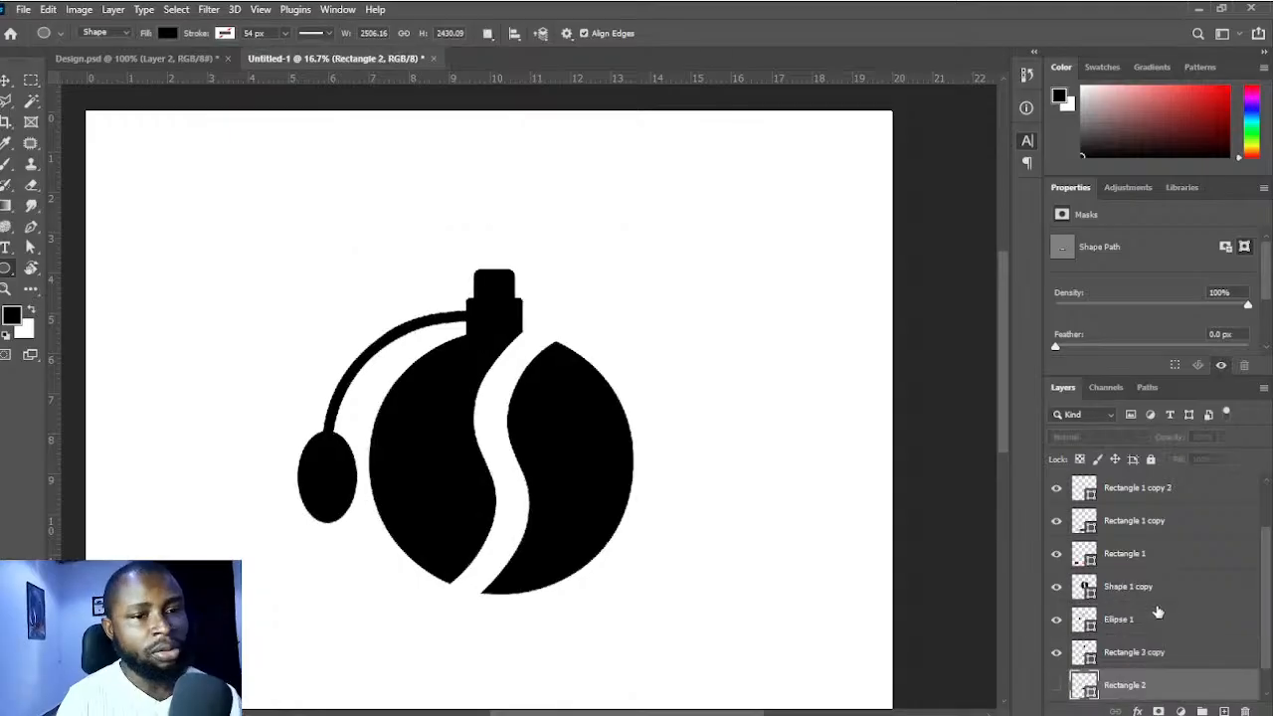
{"action": "left_click", "coordinate": [1151, 653]}
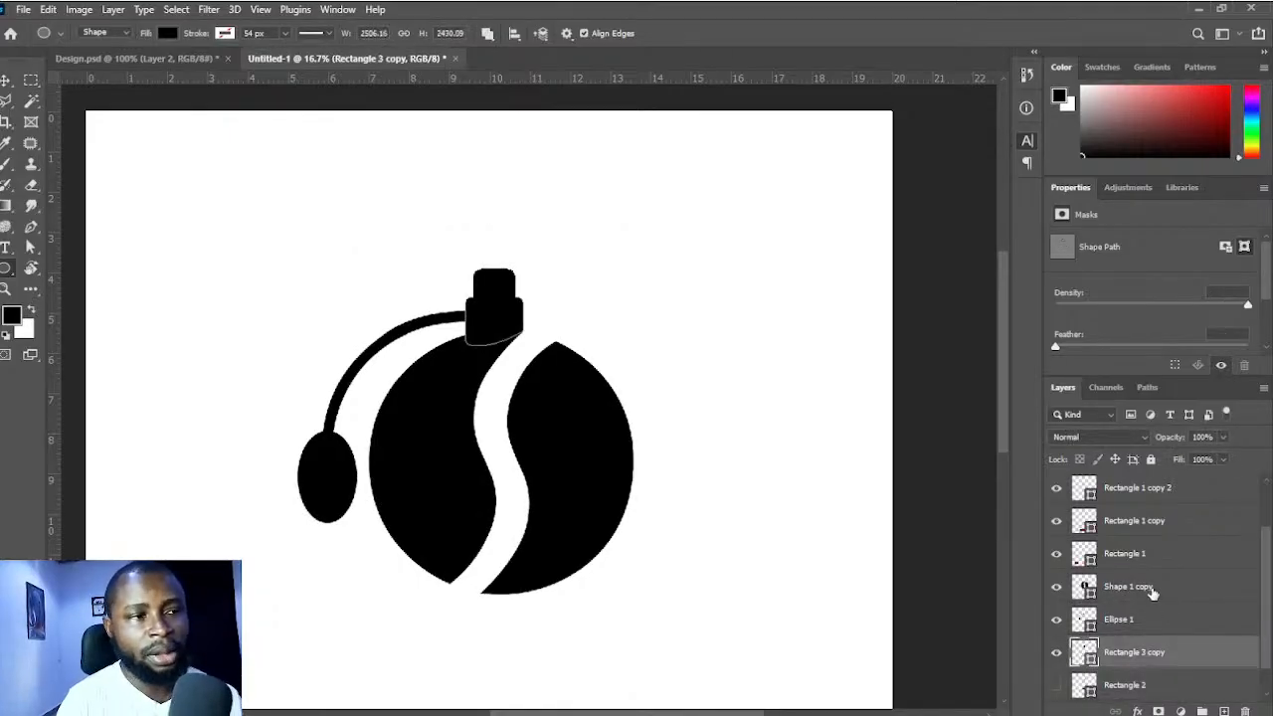
{"action": "left_click", "coordinate": [1151, 589], "text": "shift"}
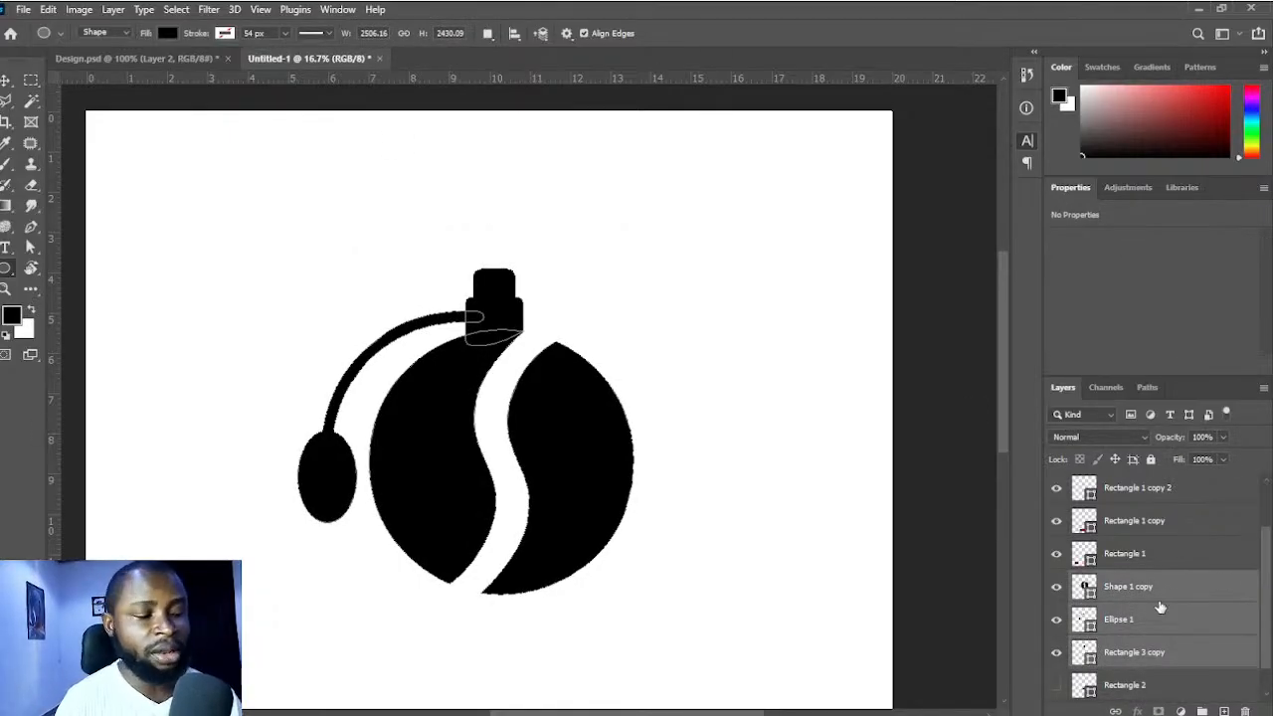
{"action": "key", "text": "ctrl+e"}
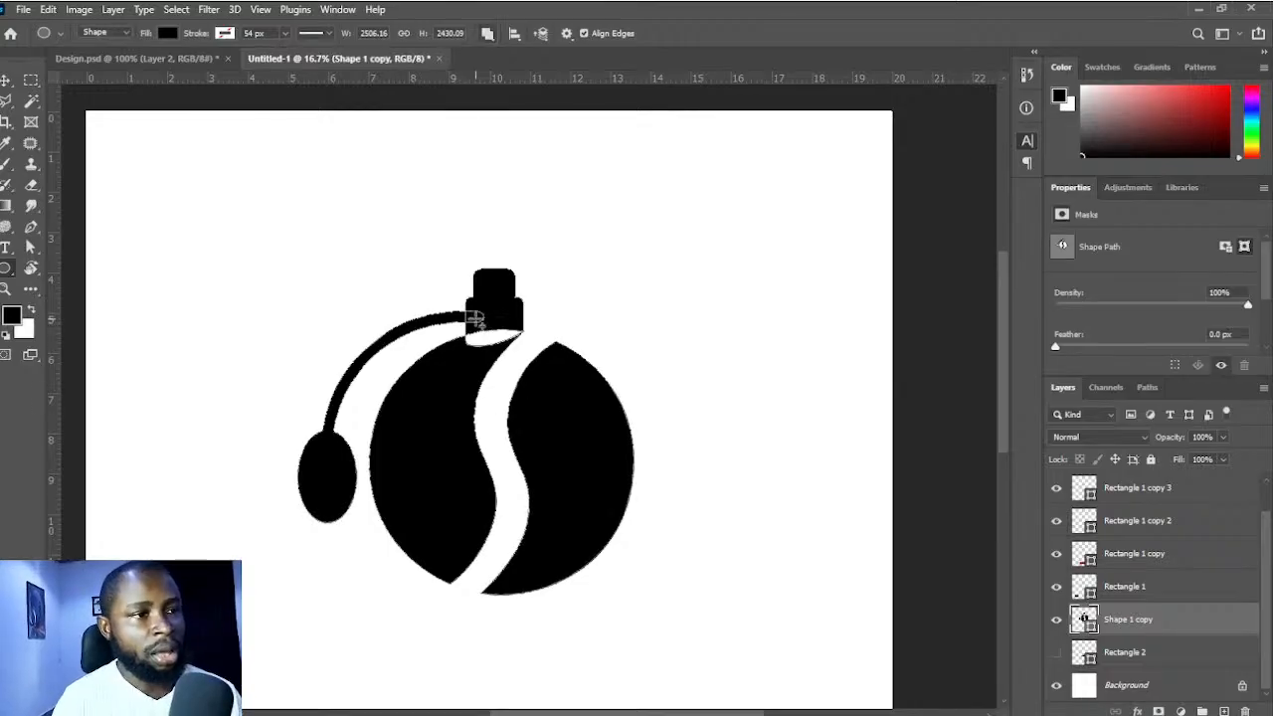
{"action": "key", "text": "p"}
{"action": "left_click_drag", "start_coordinate": [241, 218], "coordinate": [727, 647]}
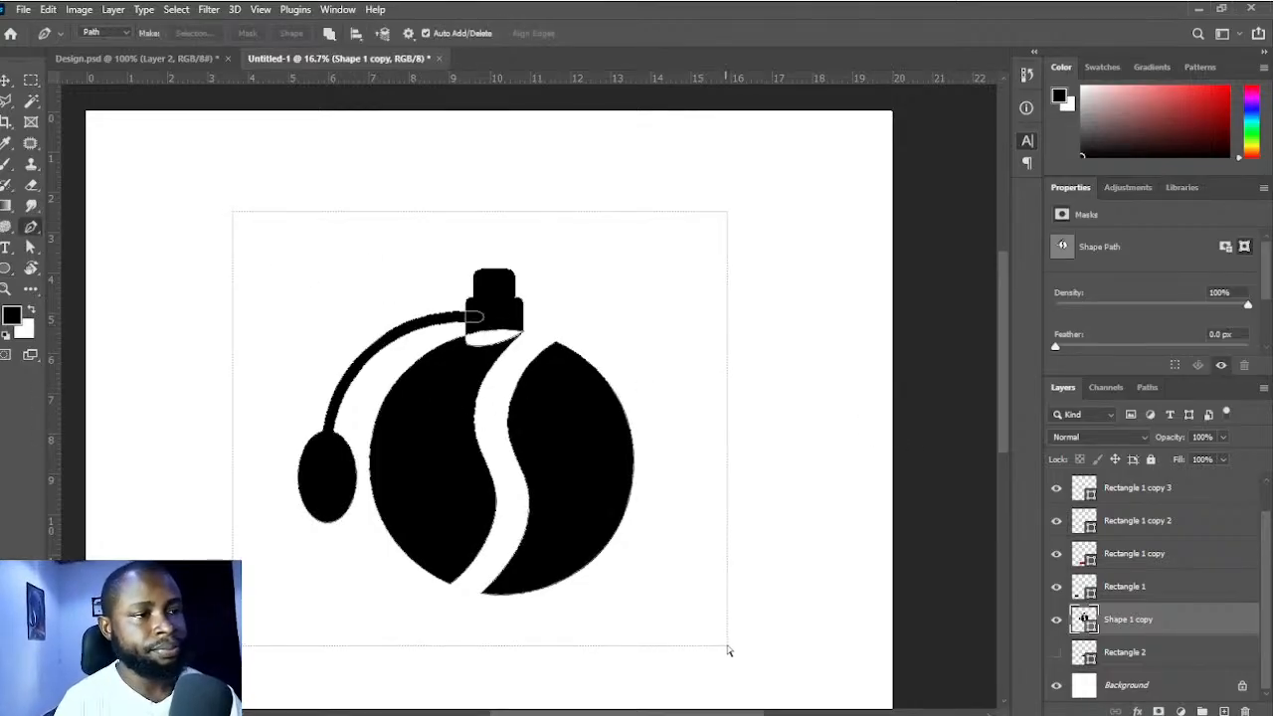
{"action": "key", "text": "ctrl+z"}
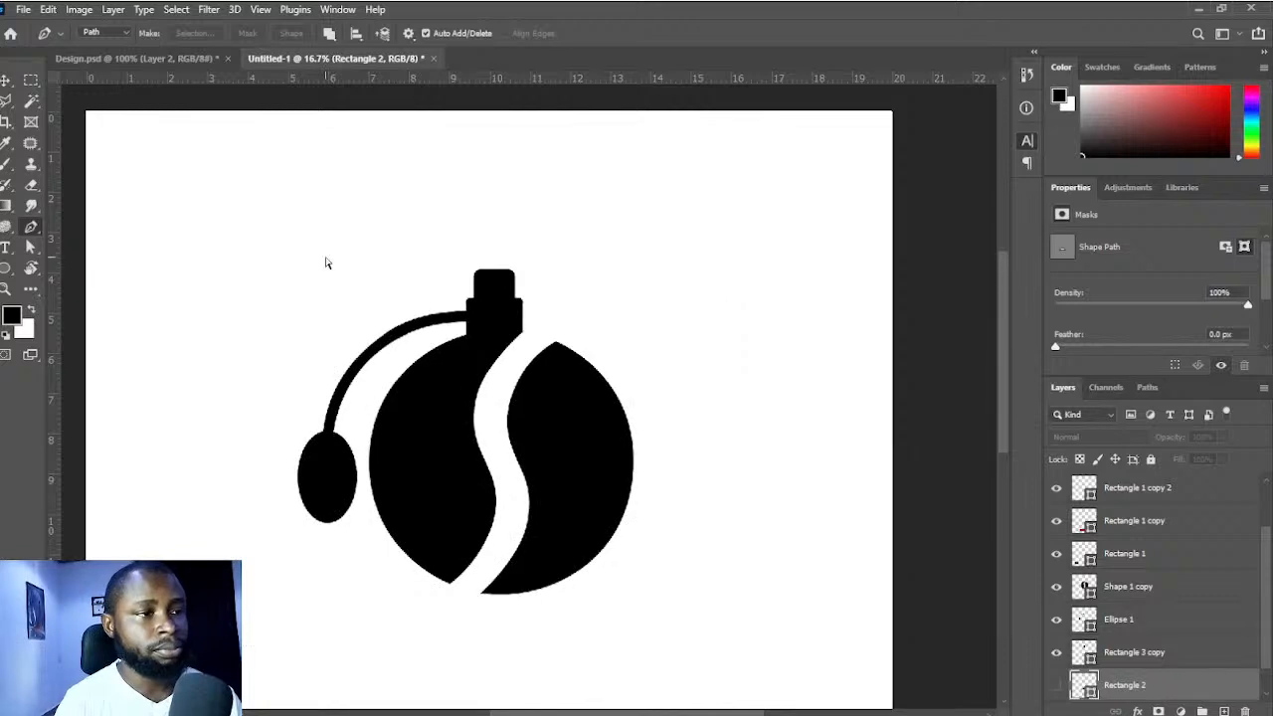
- Select the body, spray tube and cap shapes with all their anchors and merge the three layers into one solid shape layer
{"action": "left_click_drag", "start_coordinate": [224, 197], "coordinate": [722, 649]}
{"action": "left_click_drag", "start_coordinate": [716, 610], "coordinate": [654, 593]}
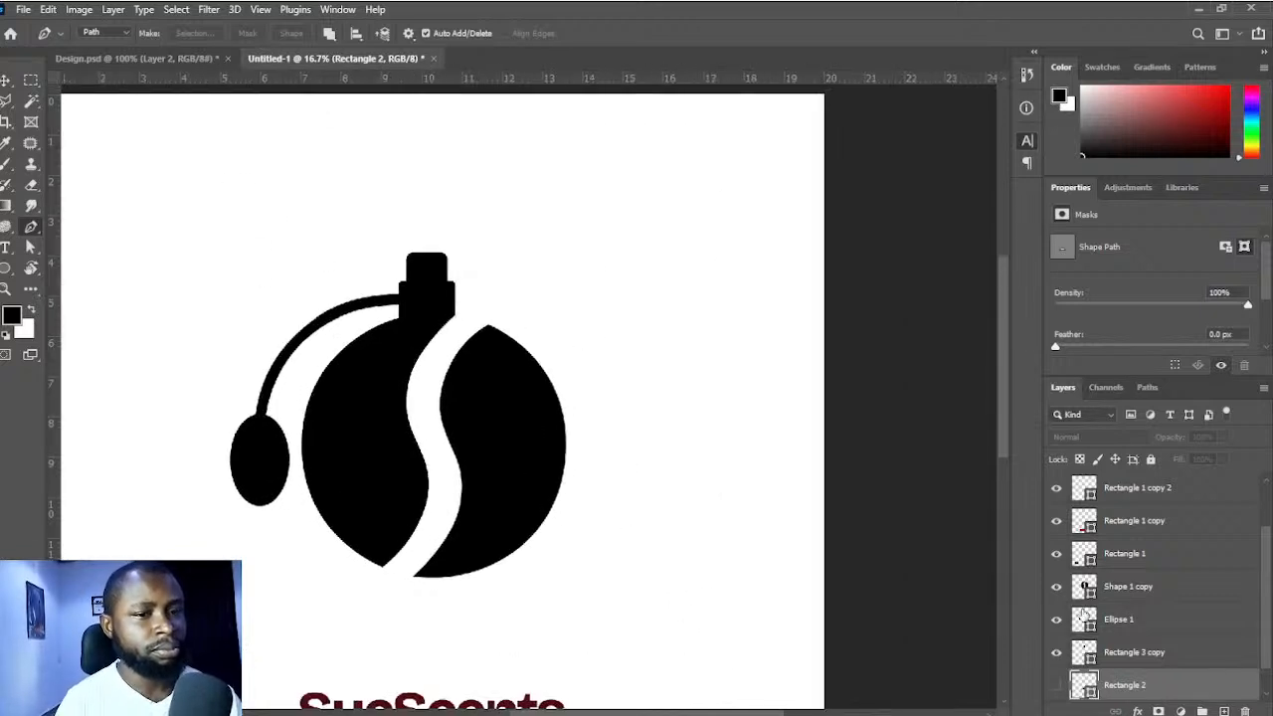
{"action": "left_click", "coordinate": [1144, 652]}
{"action": "left_click", "coordinate": [1144, 589], "text": "shift"}
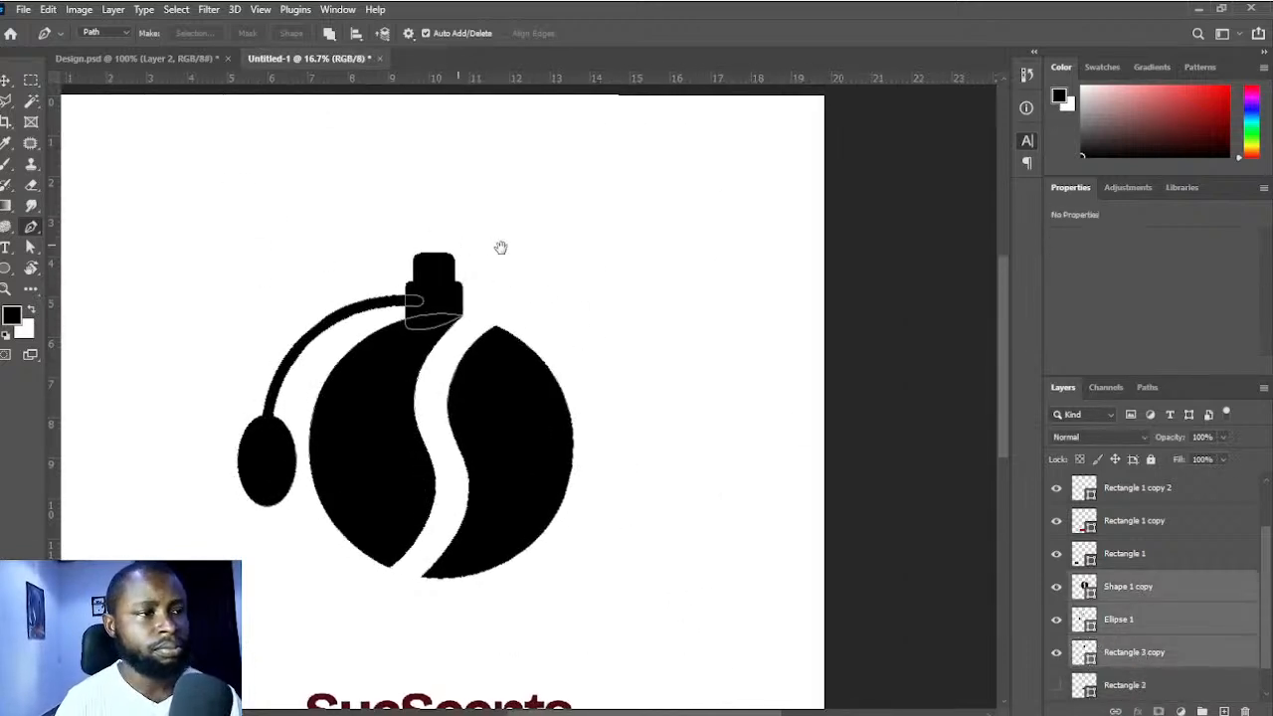
{"action": "left_click_drag", "start_coordinate": [233, 203], "coordinate": [668, 607]}
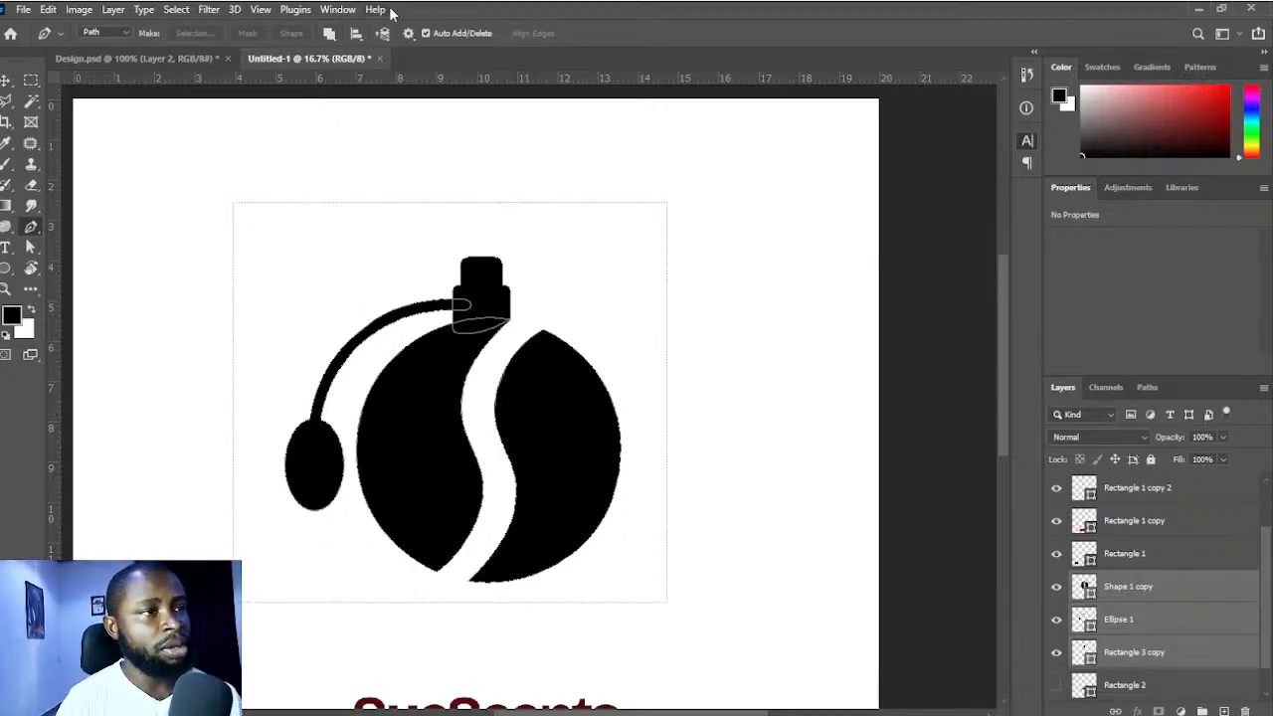
{"action": "key", "text": "ctrl+e"}
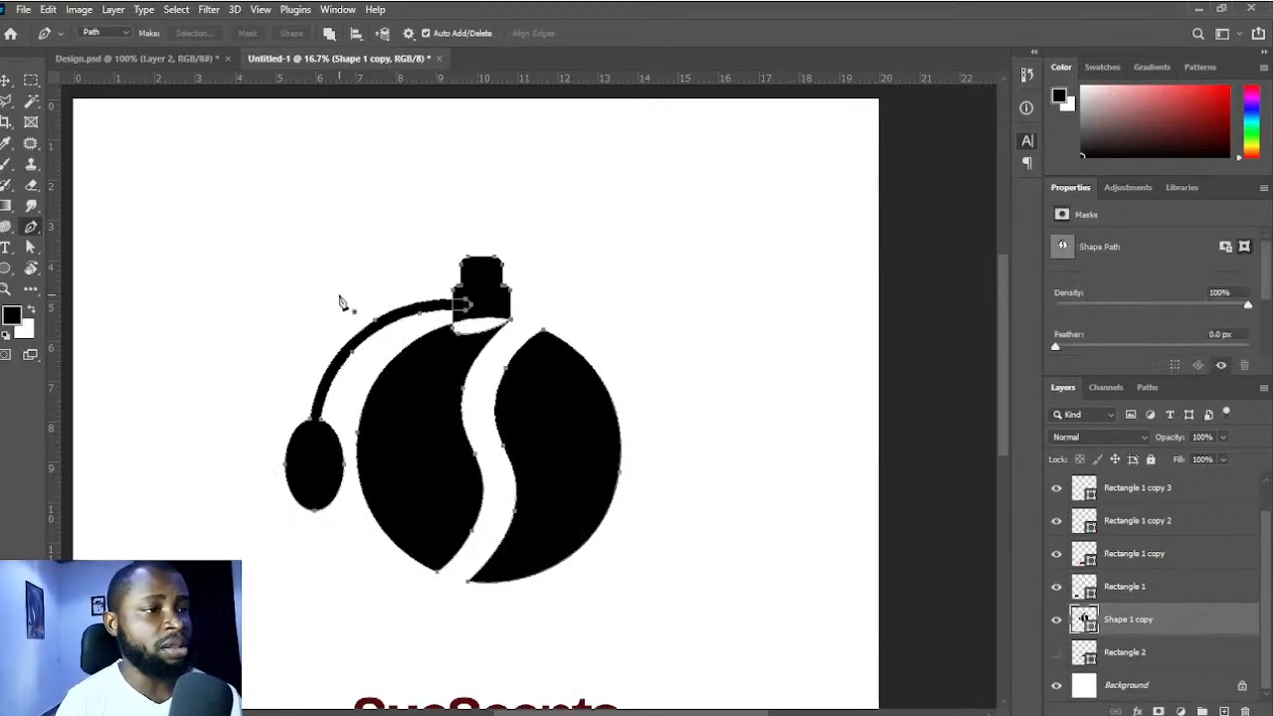
{"action": "key", "text": "ctrl+z"}
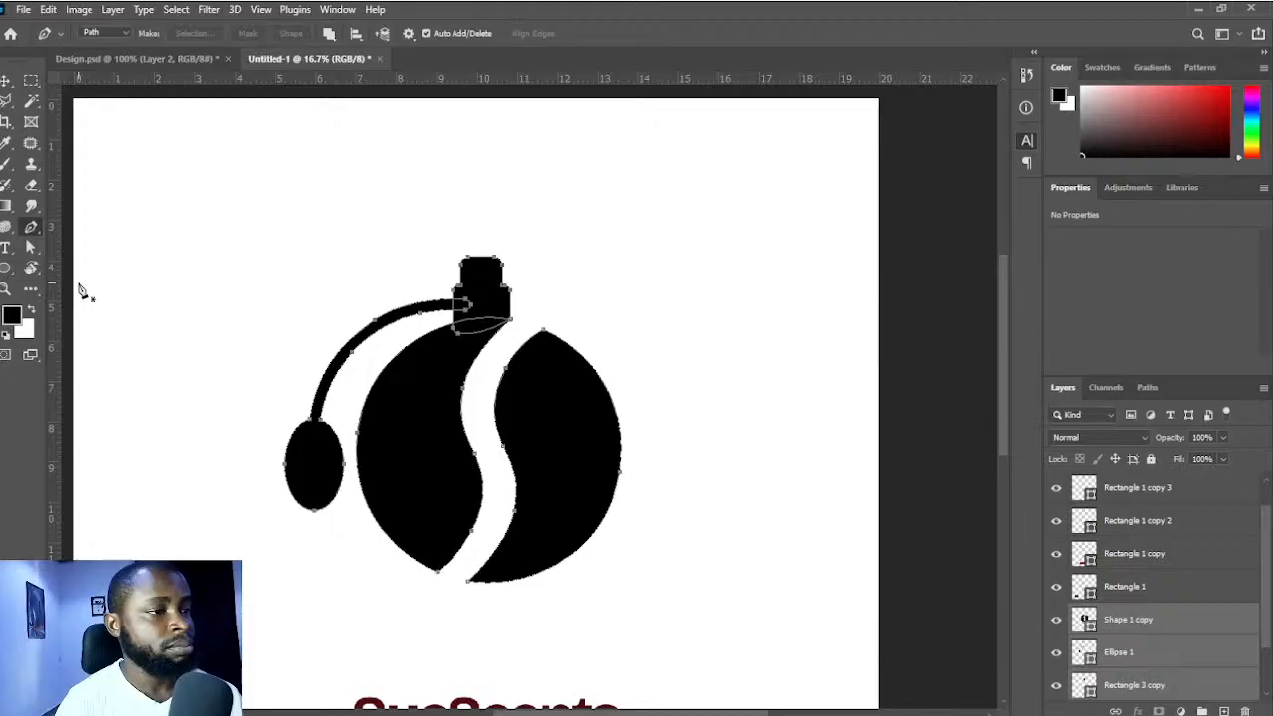
{"action": "left_click", "coordinate": [5, 270]}
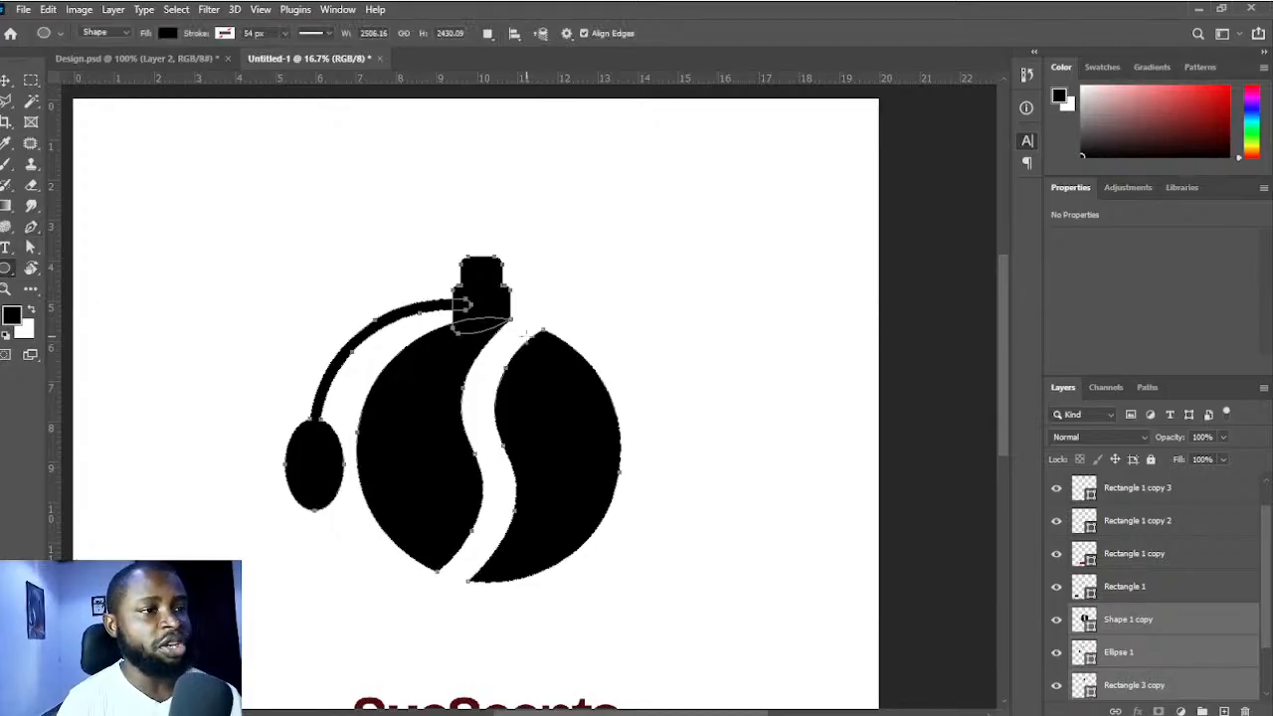
{"action": "key", "text": "ctrl+e"}
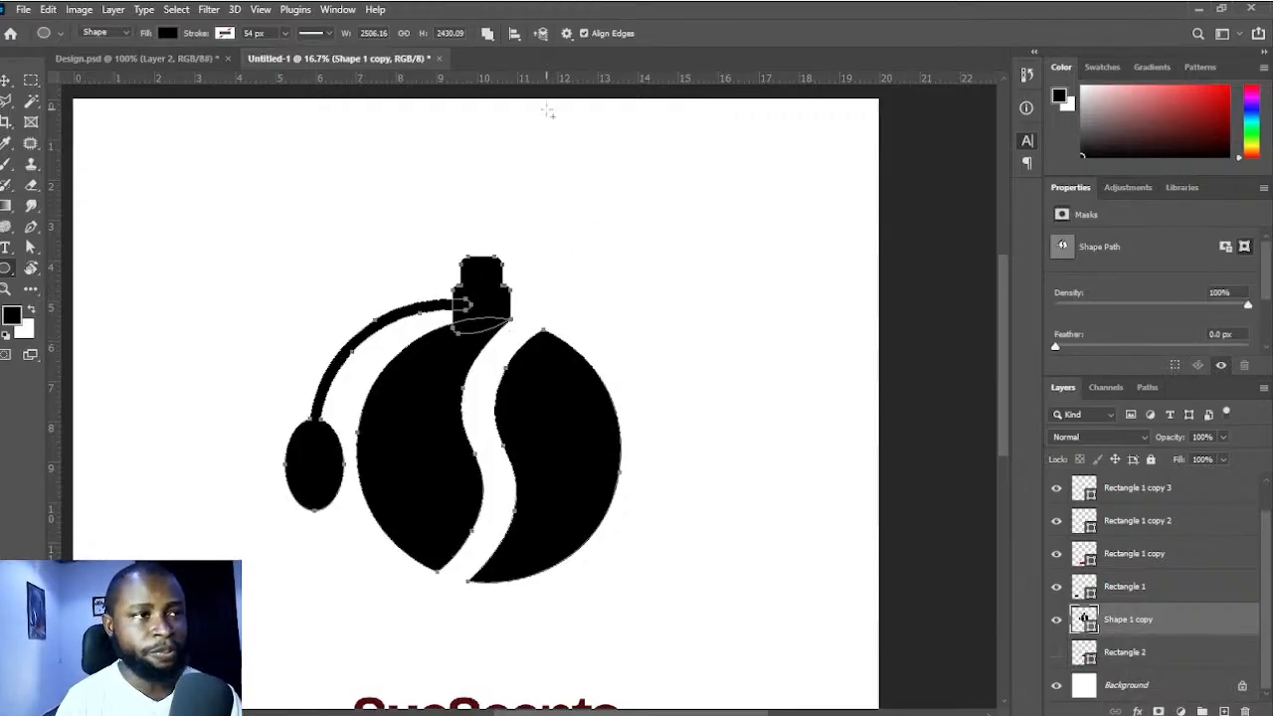
- Merge the shape components of the bottle layer so the overlapping cap, tube and body outlines become one outline
{"action": "left_click", "coordinate": [487, 35]}
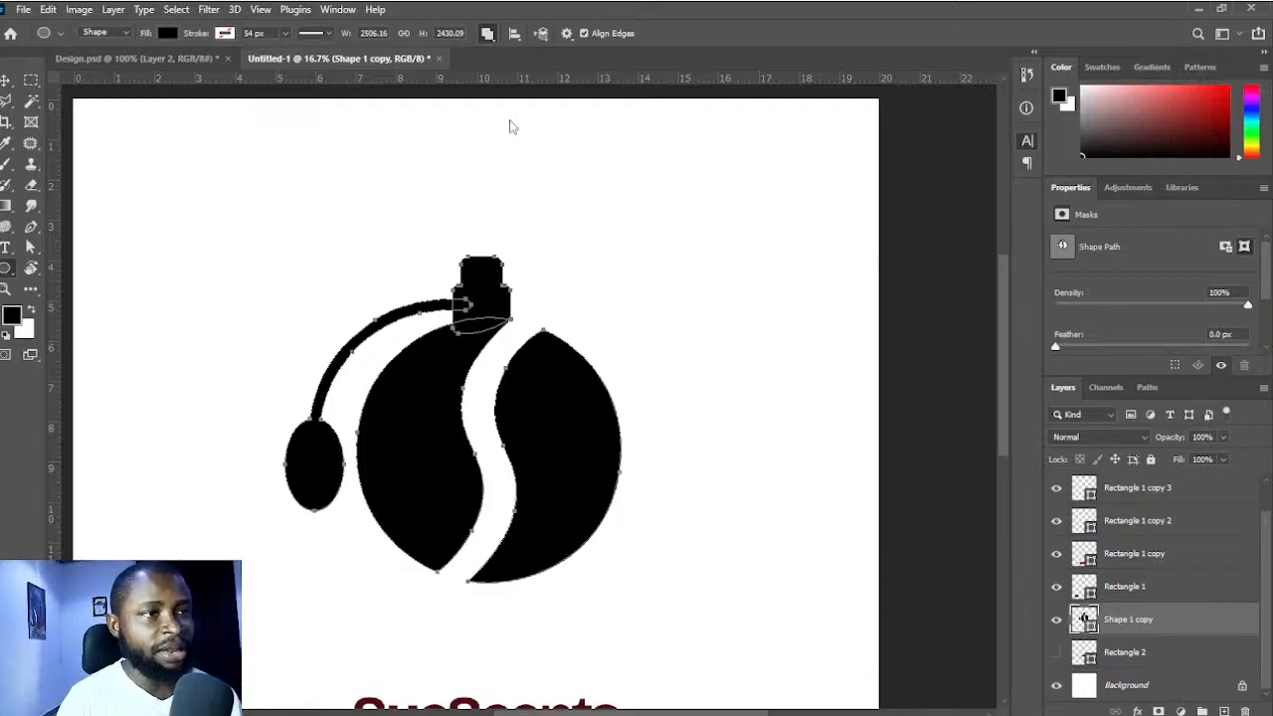
{"action": "left_click", "coordinate": [520, 143]}
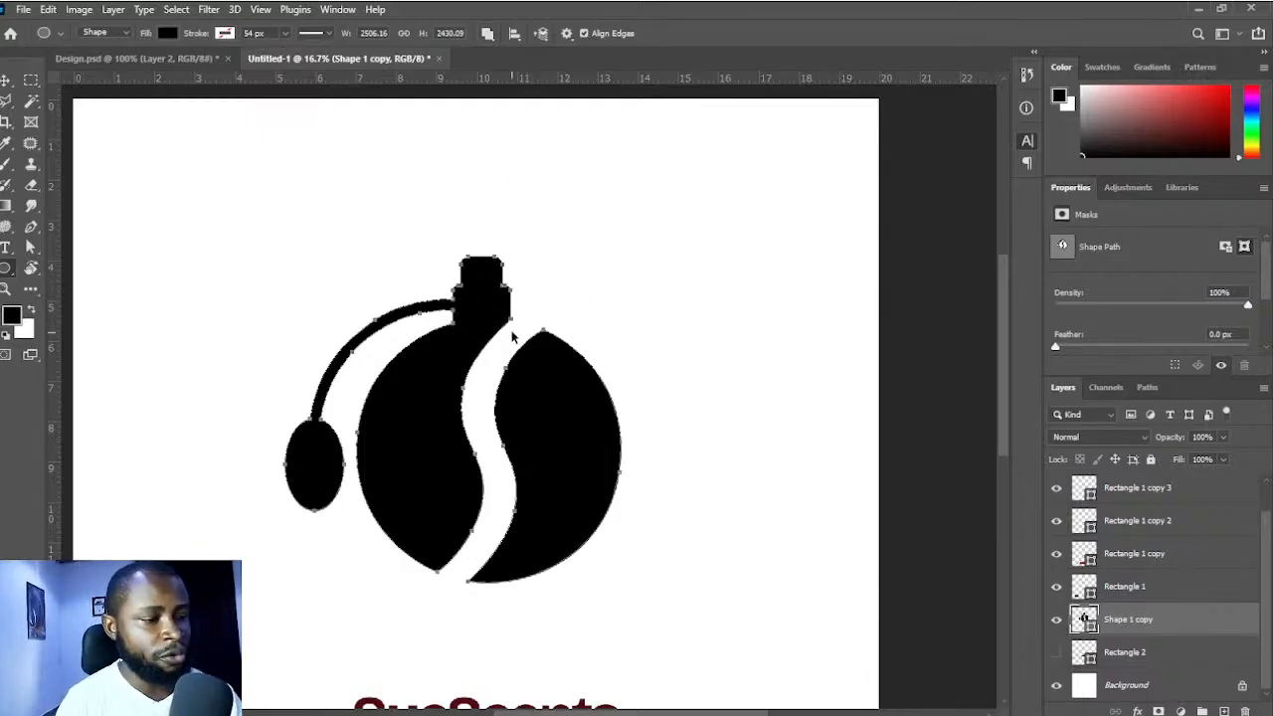
{"action": "key", "text": "ctrl+z"}
{"action": "scroll", "coordinate": [473, 321], "scroll_direction": "up", "scroll_amount": 3}
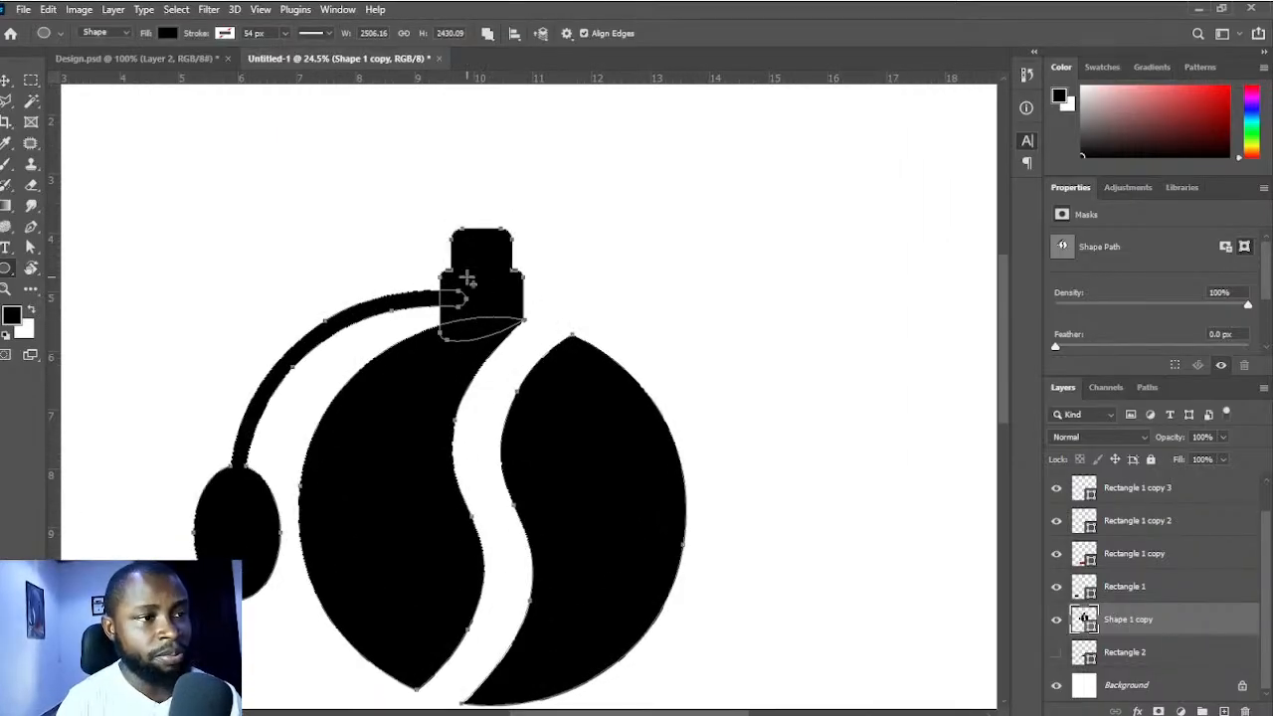
{"action": "left_click", "coordinate": [490, 36]}
{"action": "left_click", "coordinate": [509, 144]}
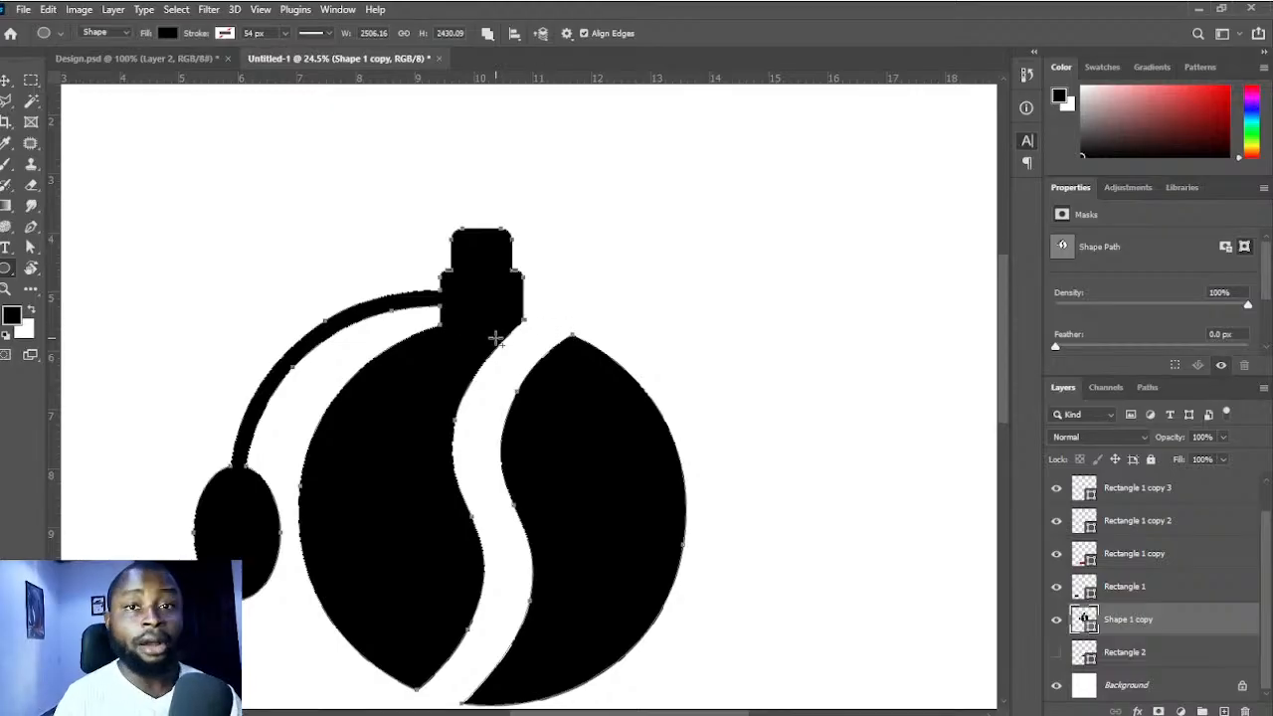
- Deselect the bottle's path and move the SucScents text straight up to sit just beneath the bottle
{"action": "key", "text": "v"}
{"action": "scroll", "coordinate": [496, 339], "scroll_direction": "down", "scroll_amount": 3}
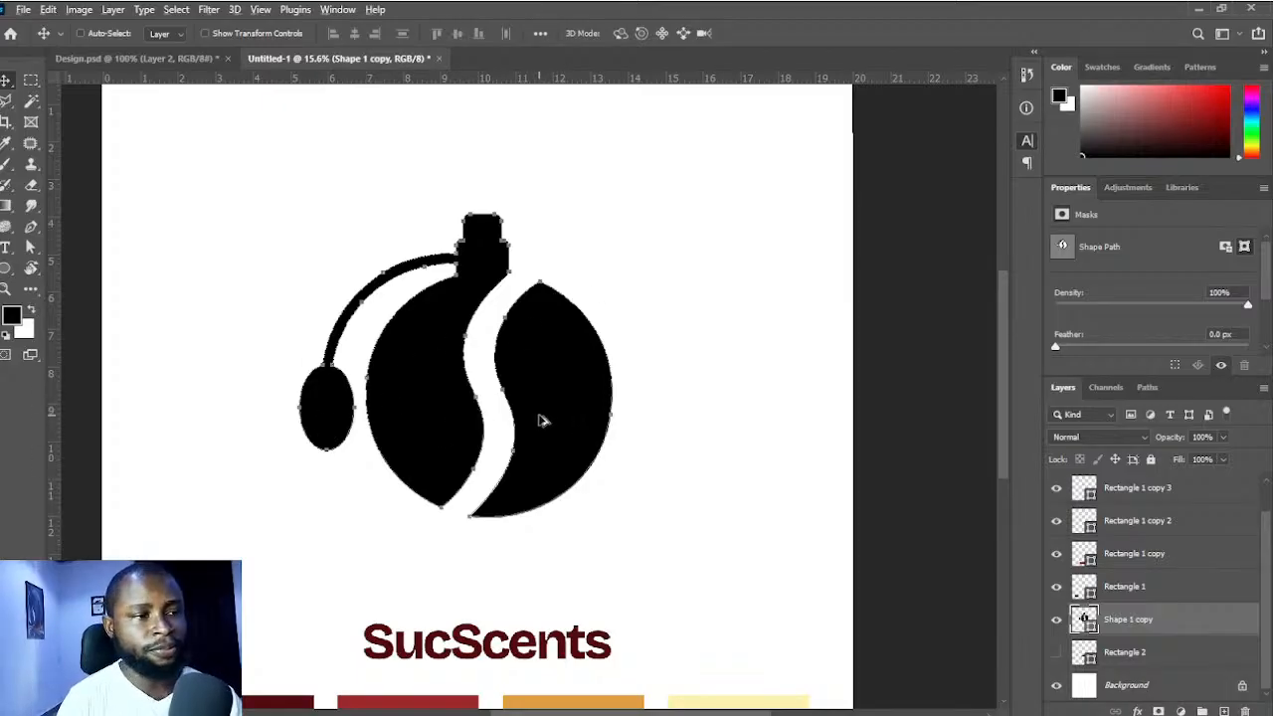
{"action": "scroll", "coordinate": [543, 421], "scroll_direction": "up", "scroll_amount": 1}
{"action": "left_click", "coordinate": [660, 438], "text": "ctrl"}
{"action": "scroll", "coordinate": [660, 445], "scroll_direction": "down", "scroll_amount": 3}
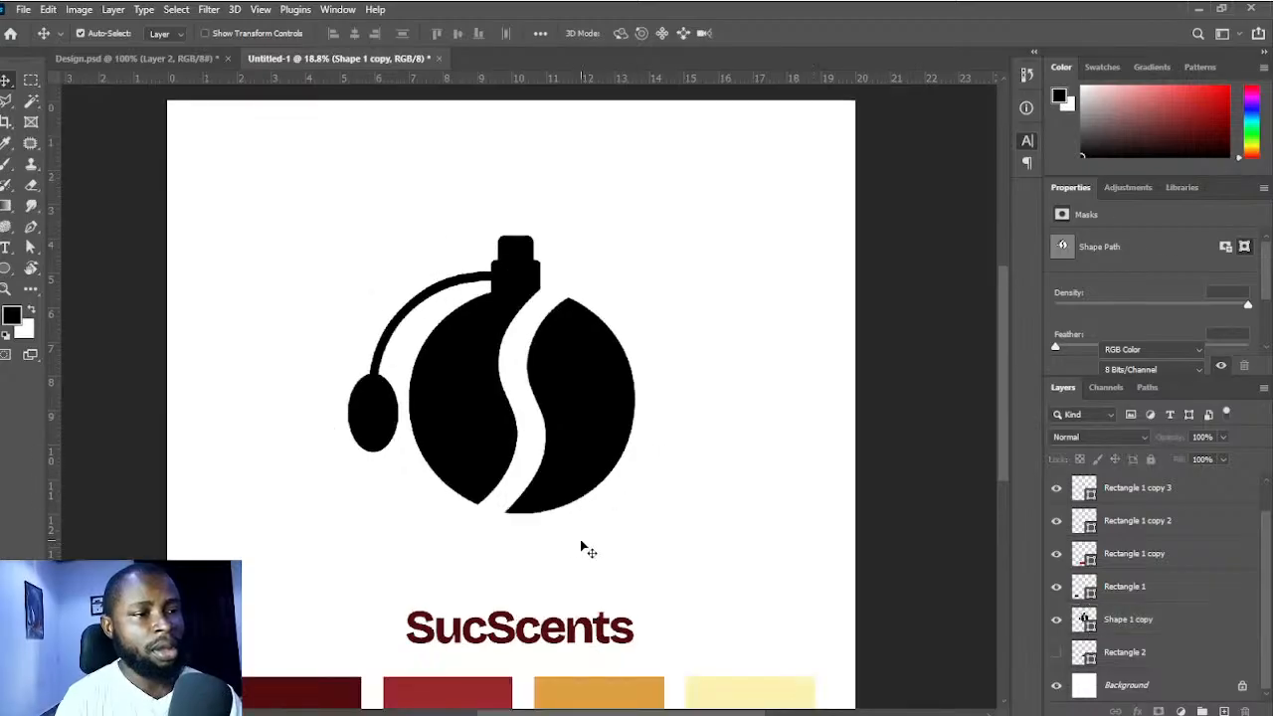
{"action": "left_click_drag", "start_coordinate": [512, 642], "coordinate": [509, 555]}
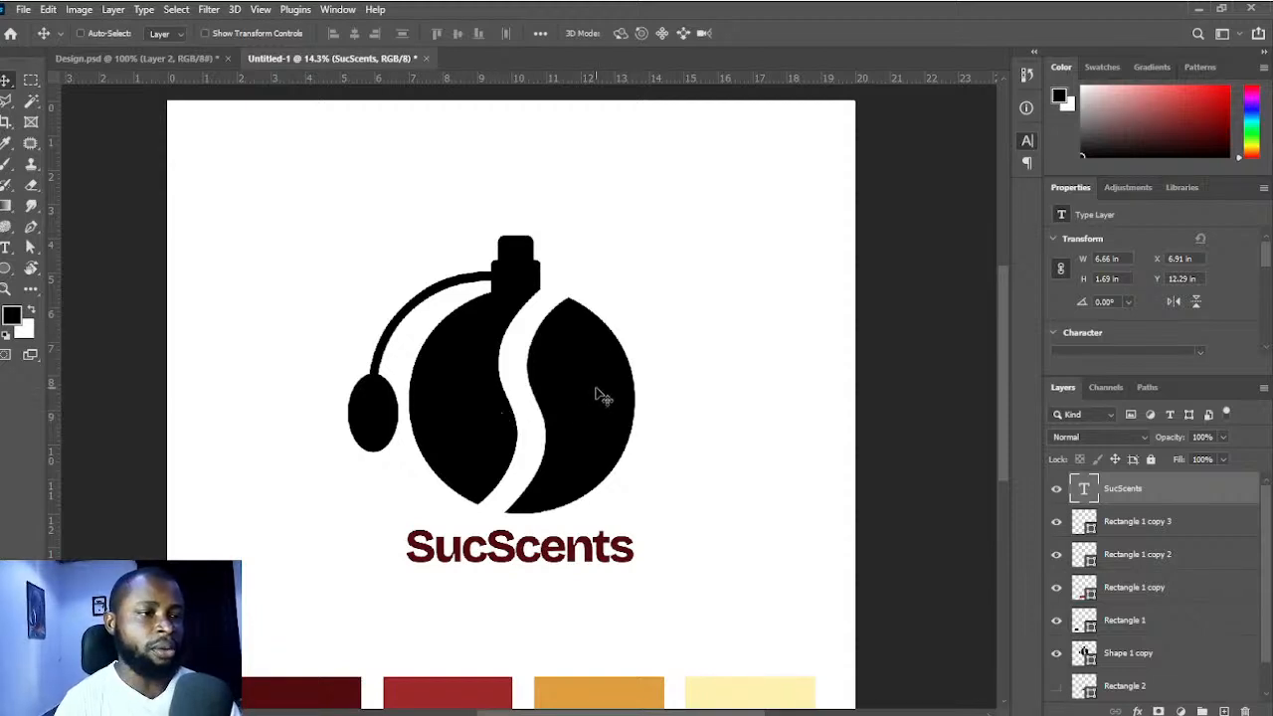
{"action": "scroll", "coordinate": [642, 367], "scroll_direction": "down", "scroll_amount": 1}
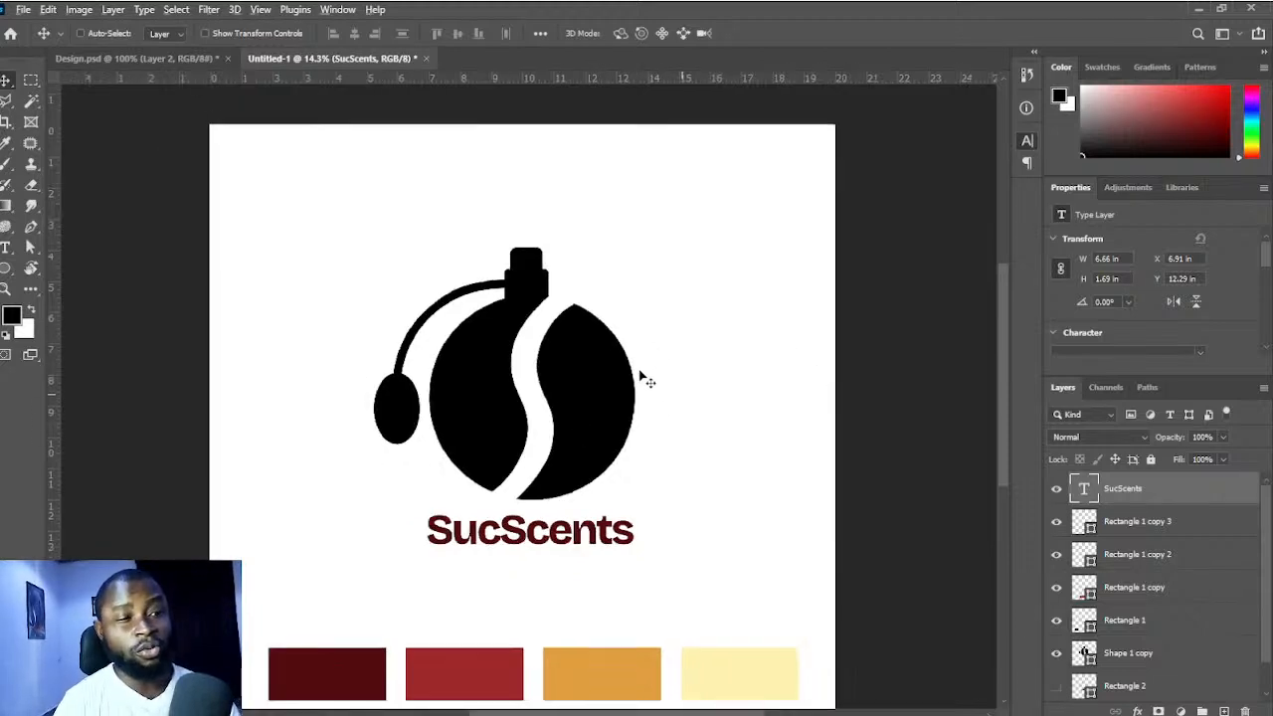
{"action": "left_click_drag", "start_coordinate": [506, 577], "coordinate": [486, 547]}
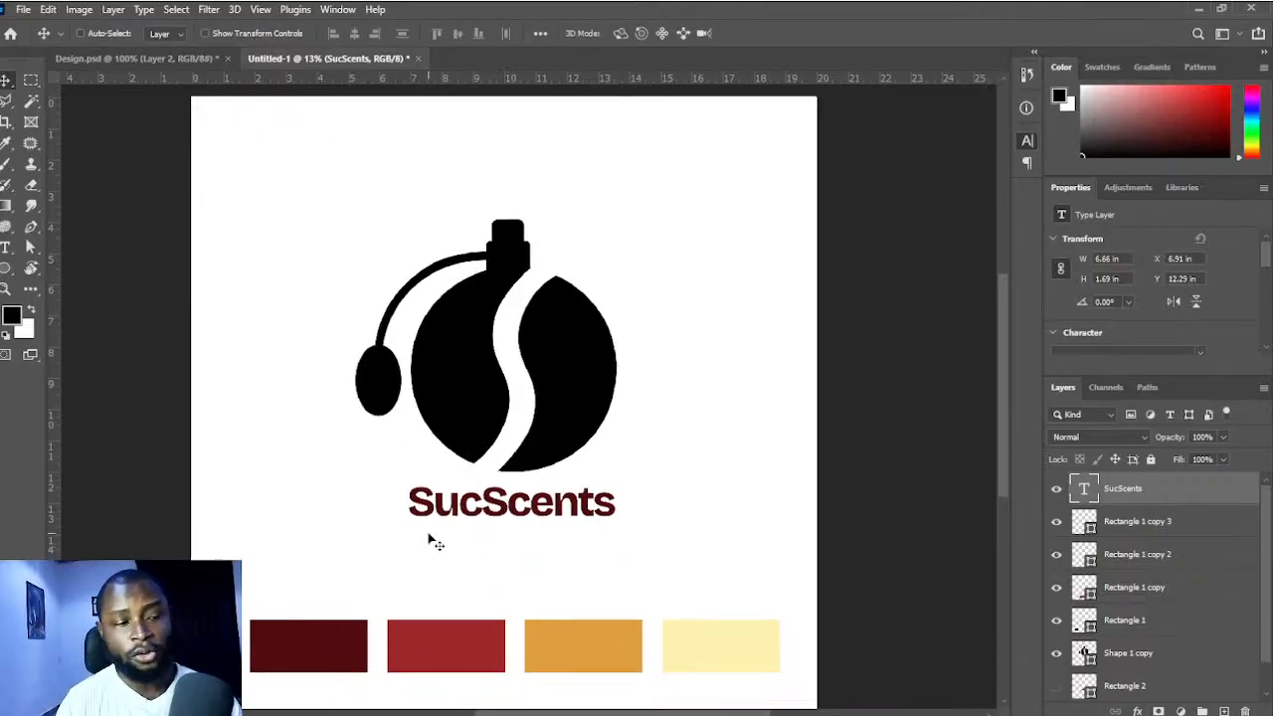
- Select the merged bottle shape and change its solid black fill to a purple gradient
{"action": "left_click", "coordinate": [574, 364]}
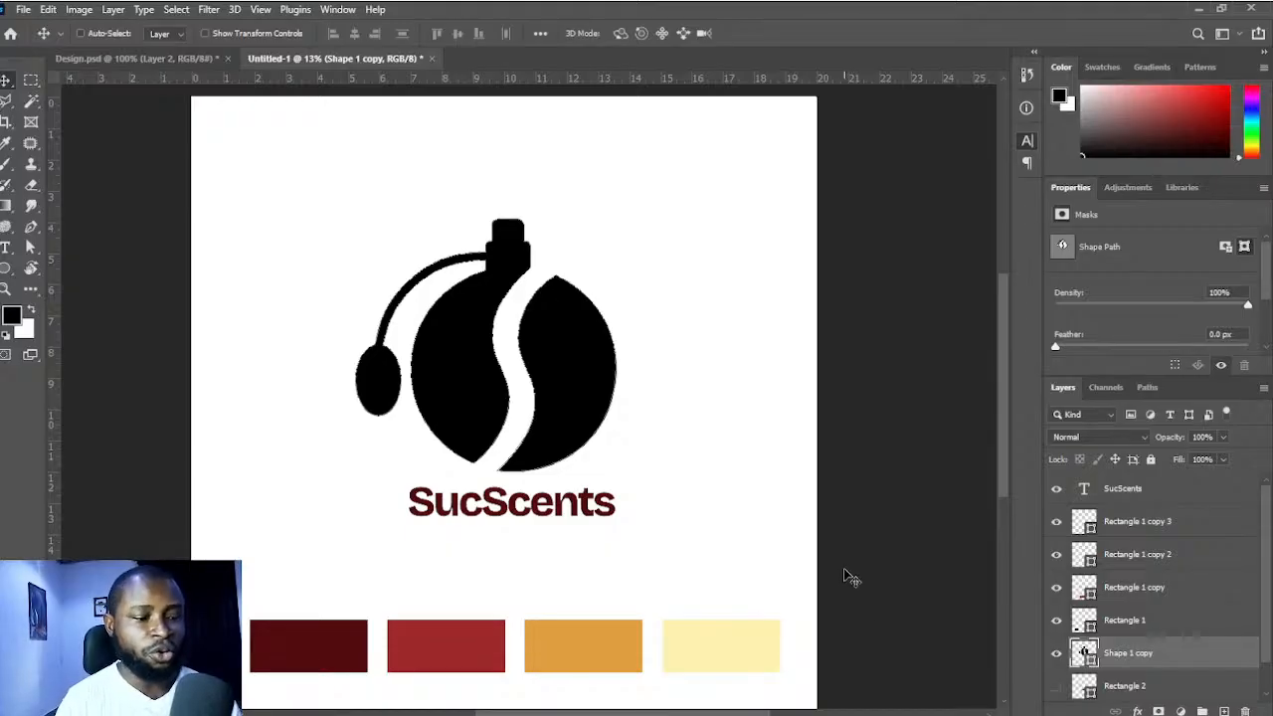
{"action": "key", "text": "u"}
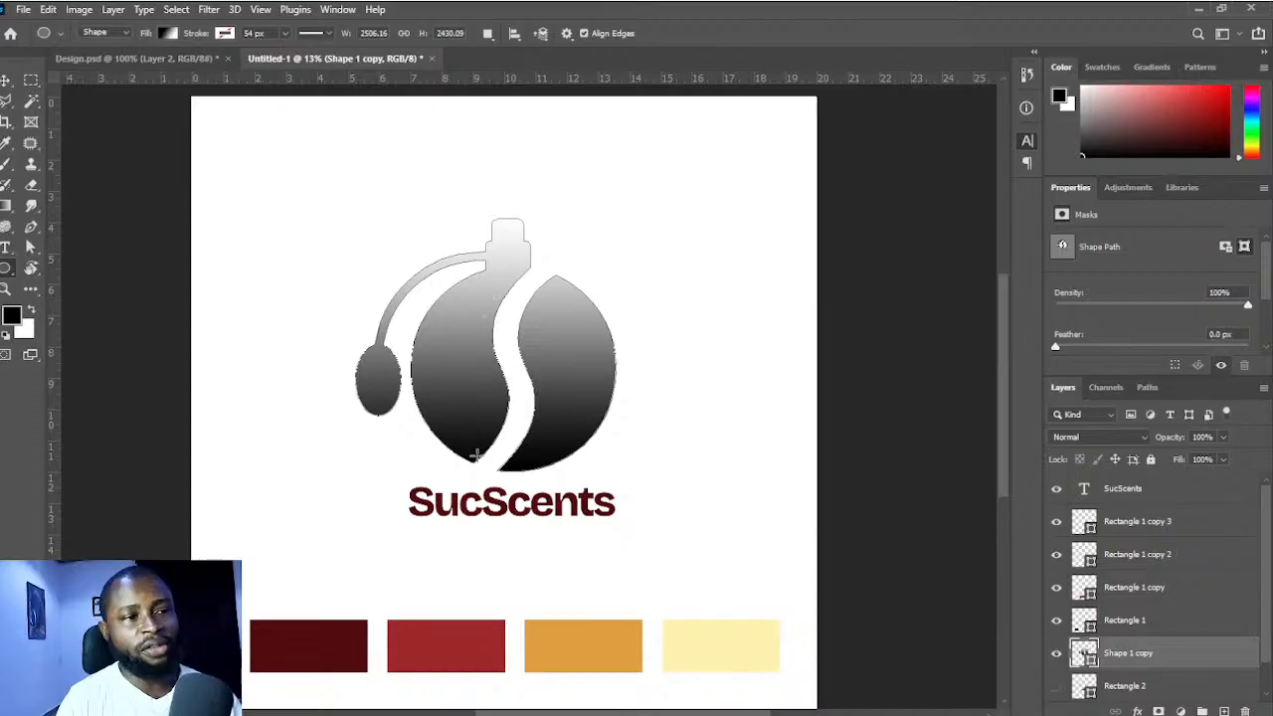
{"action": "left_click", "coordinate": [68, 124]}
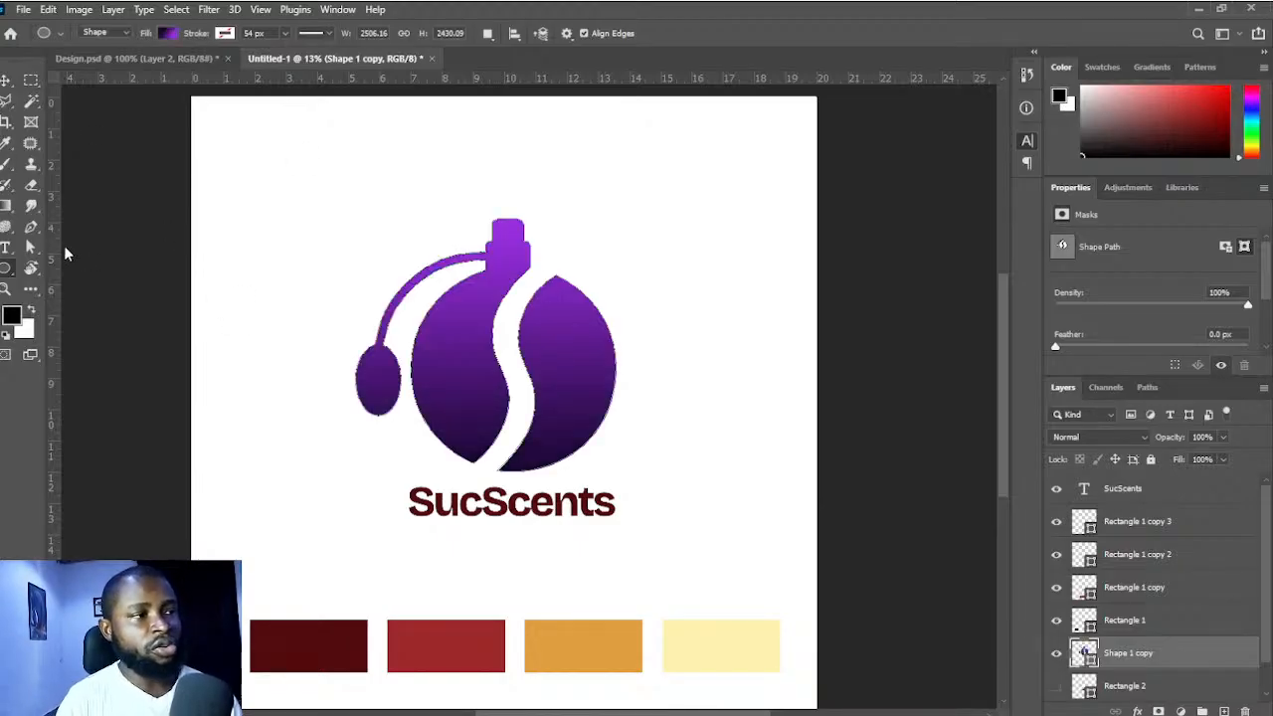
- Recolour the bottle's gradient by sampling the palette swatches, running from dark maroon at the cap to the brighter red at the base
{"action": "key", "text": "i"}
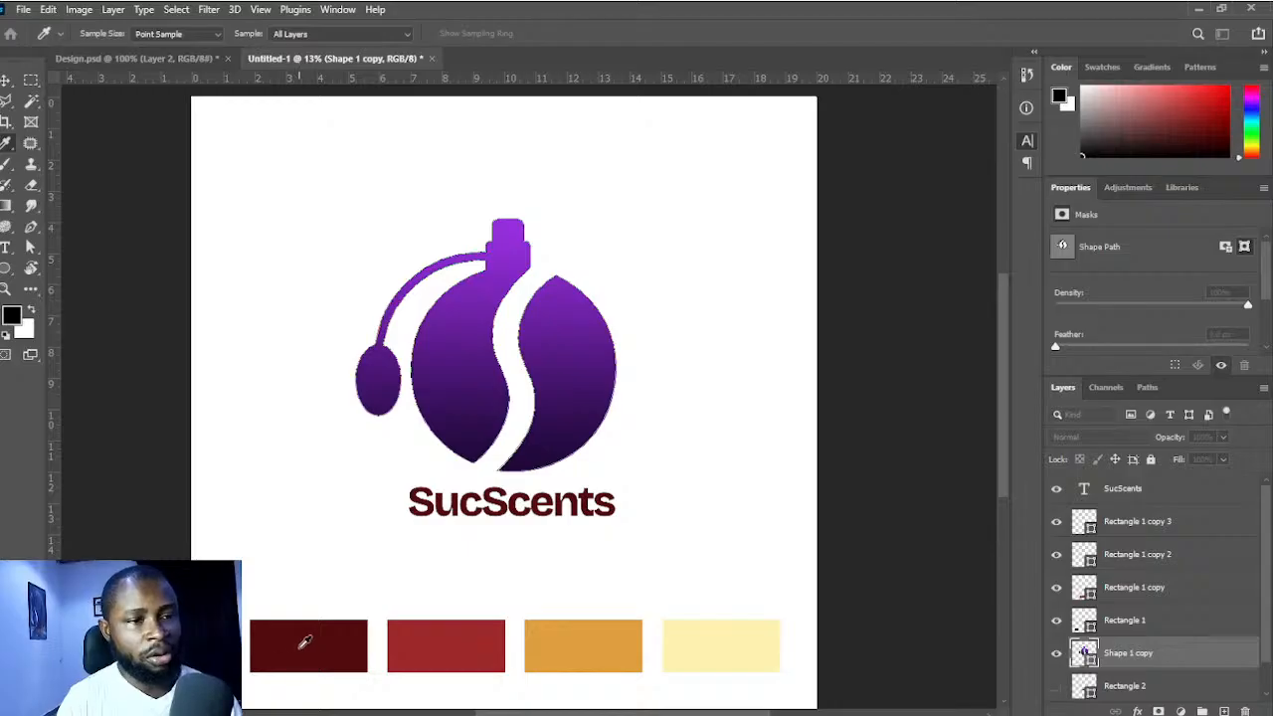
{"action": "left_click", "coordinate": [316, 640]}
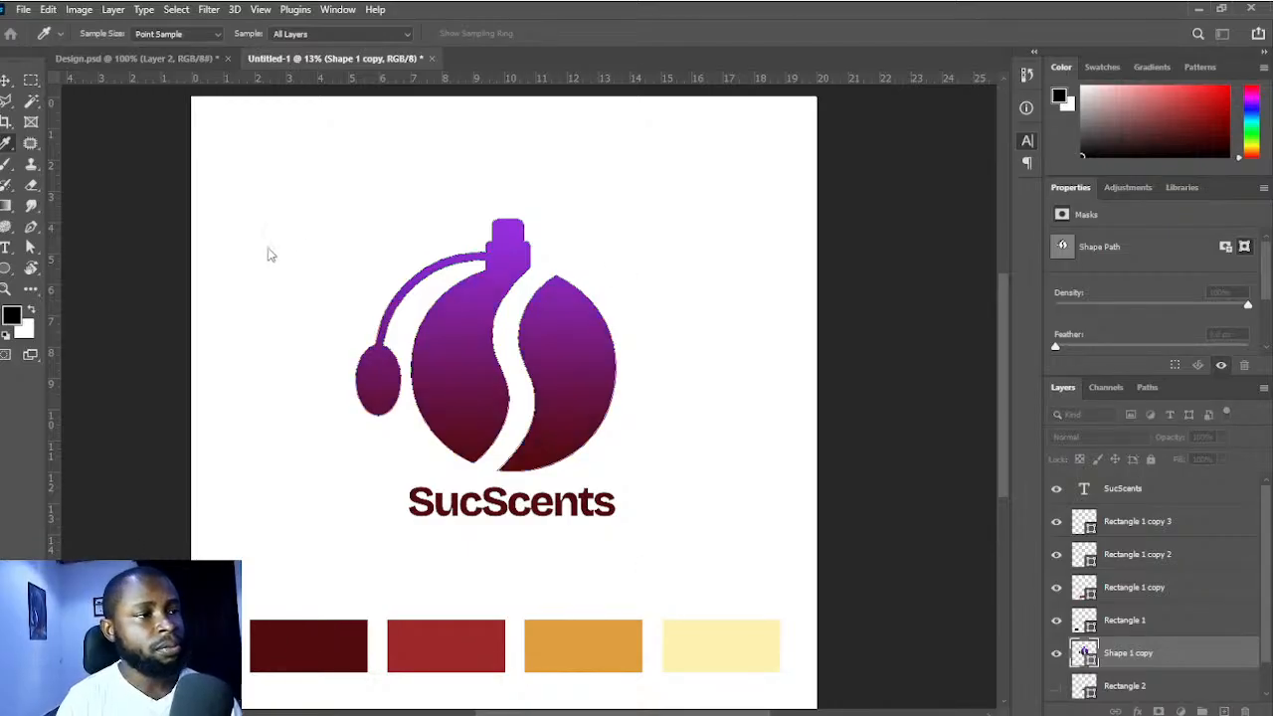
{"action": "left_click", "coordinate": [479, 647]}
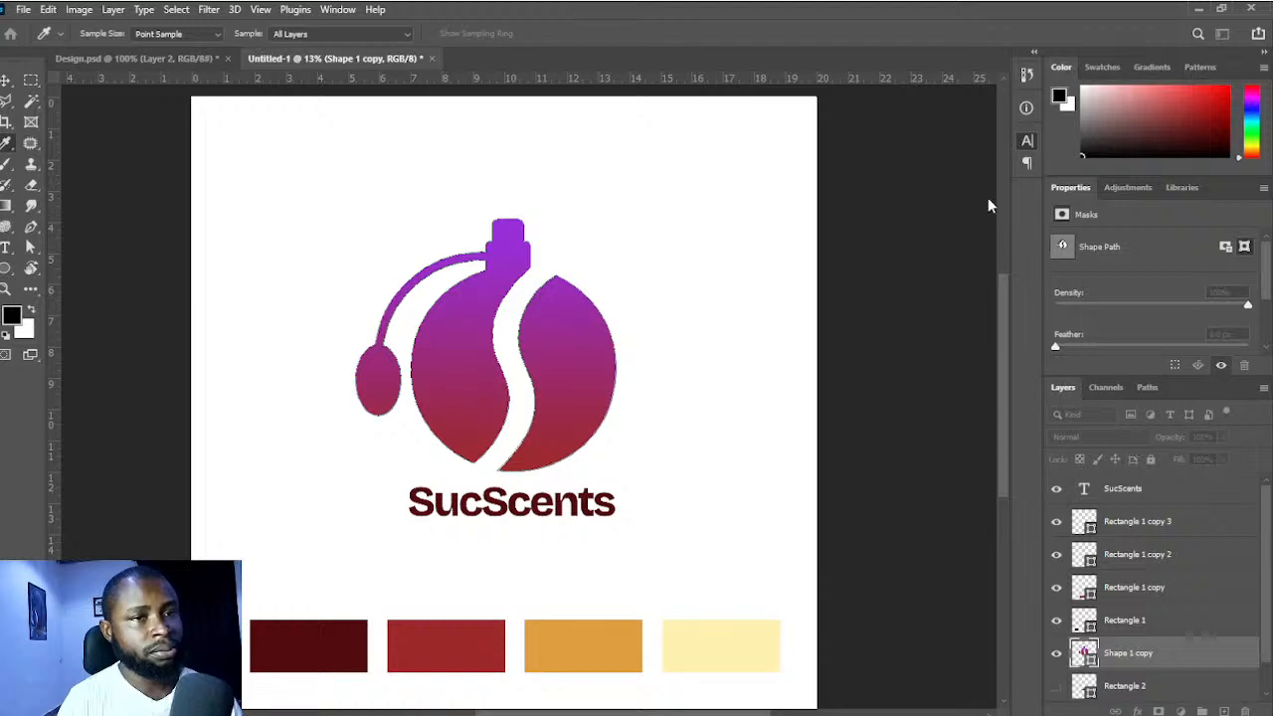
{"action": "left_click", "coordinate": [489, 645]}
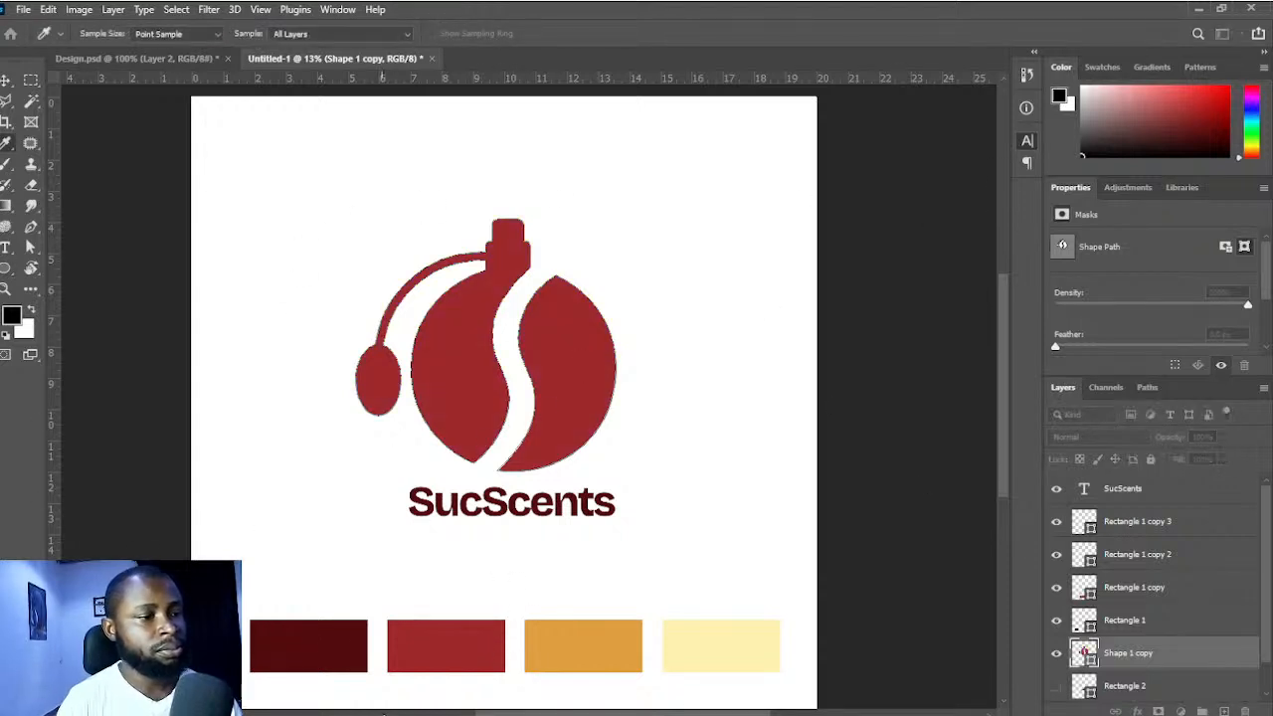
{"action": "left_click", "coordinate": [341, 637]}
{"action": "key", "text": "u"}
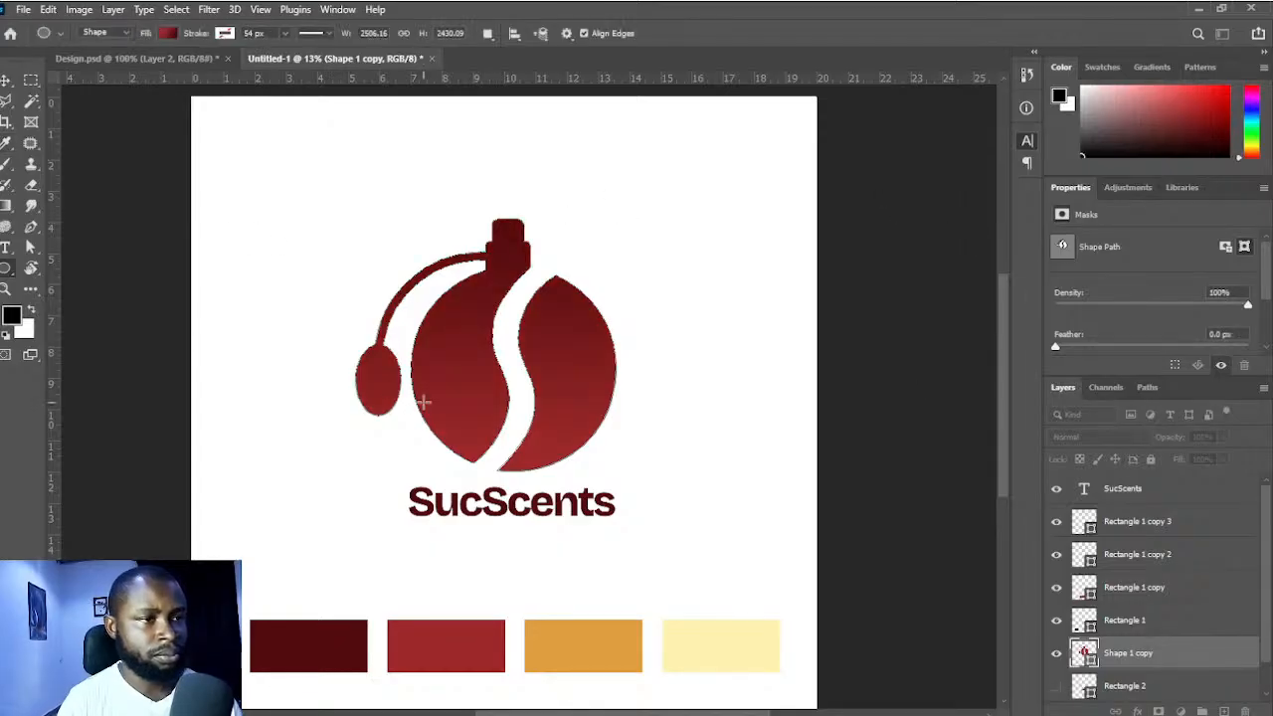
- Reverse the bottle's gradient so it runs from the brighter red at the cap to dark maroon at the base
{"action": "left_click", "coordinate": [266, 274]}
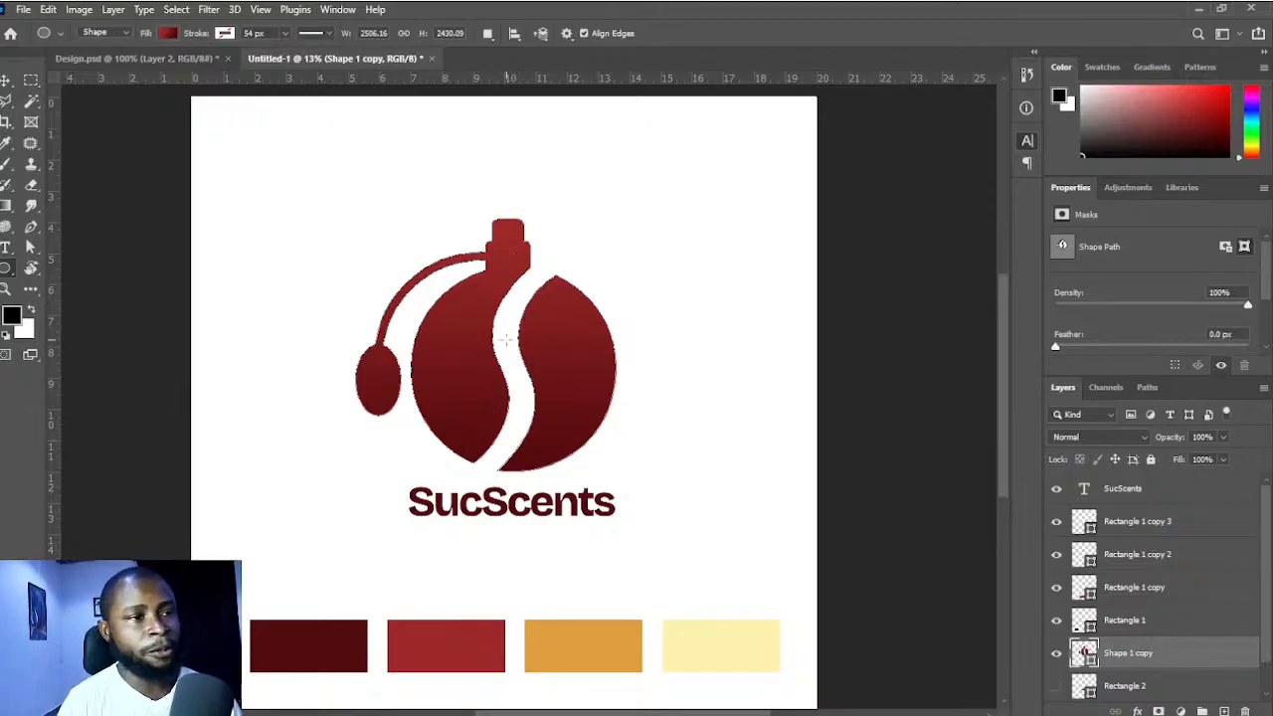
{"action": "scroll", "coordinate": [617, 394], "scroll_direction": "up", "scroll_amount": 2}
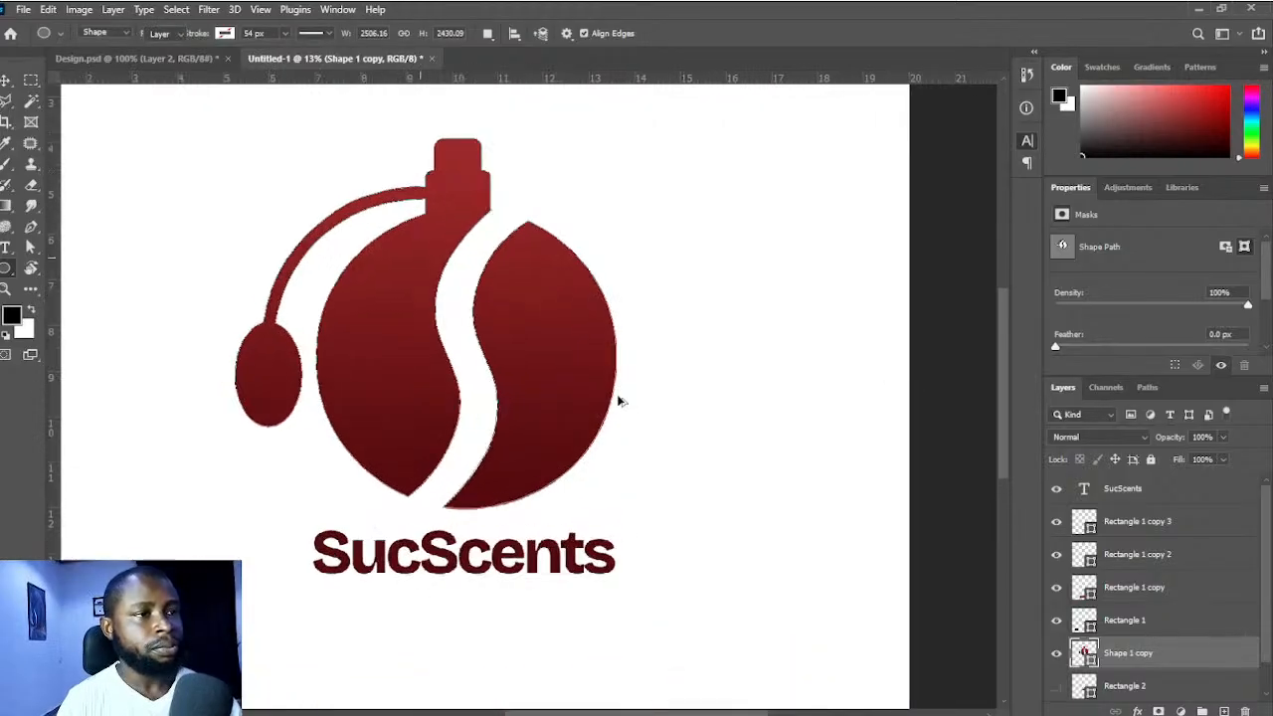
{"action": "scroll", "coordinate": [617, 394], "scroll_direction": "up", "scroll_amount": 2}
{"action": "scroll", "coordinate": [447, 440], "scroll_direction": "up", "scroll_amount": 2}
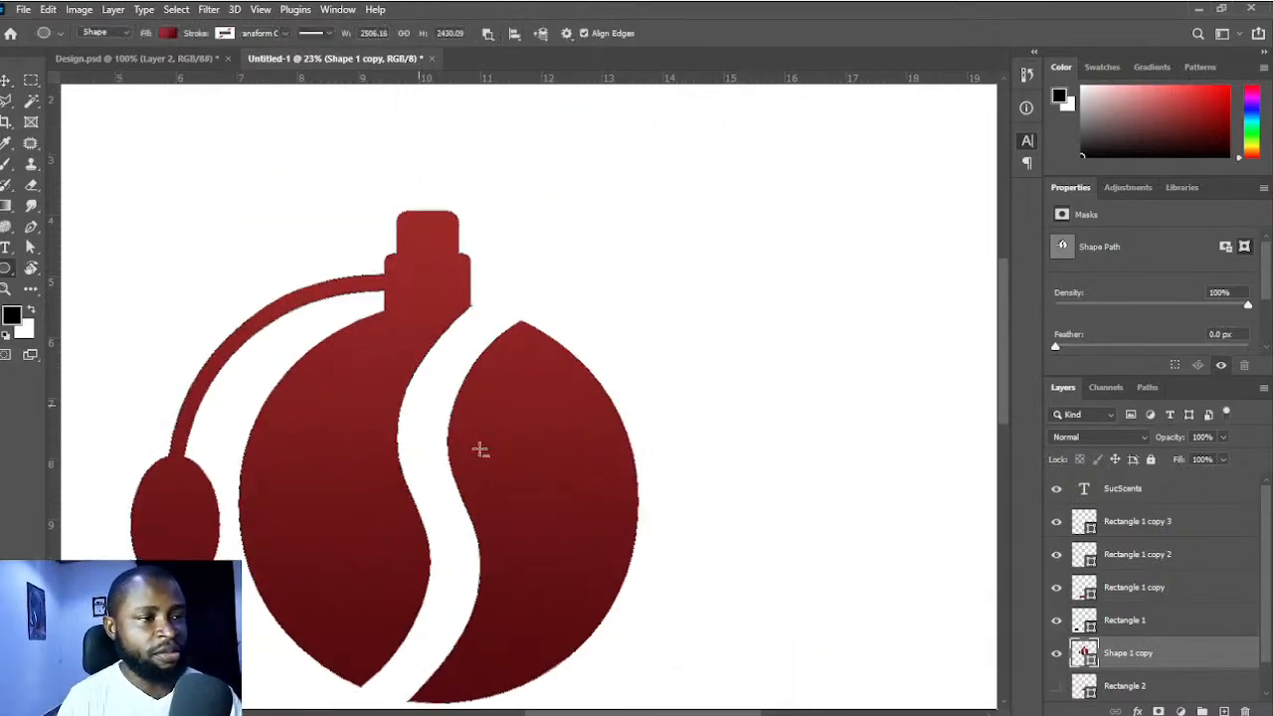
{"action": "scroll", "coordinate": [479, 450], "scroll_direction": "up", "scroll_amount": 1}
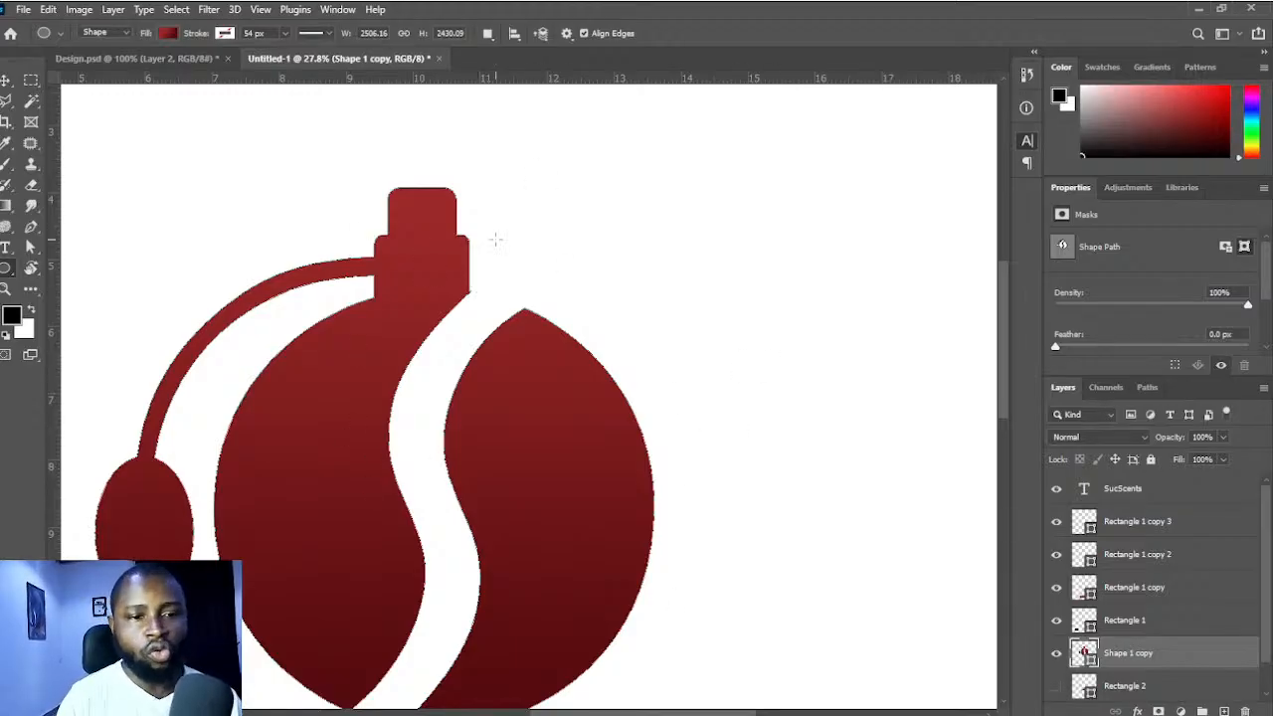
- Add an empty layer directly above the bottle layer and check the palette swatches beneath the logo
{"action": "left_click", "coordinate": [1224, 712]}
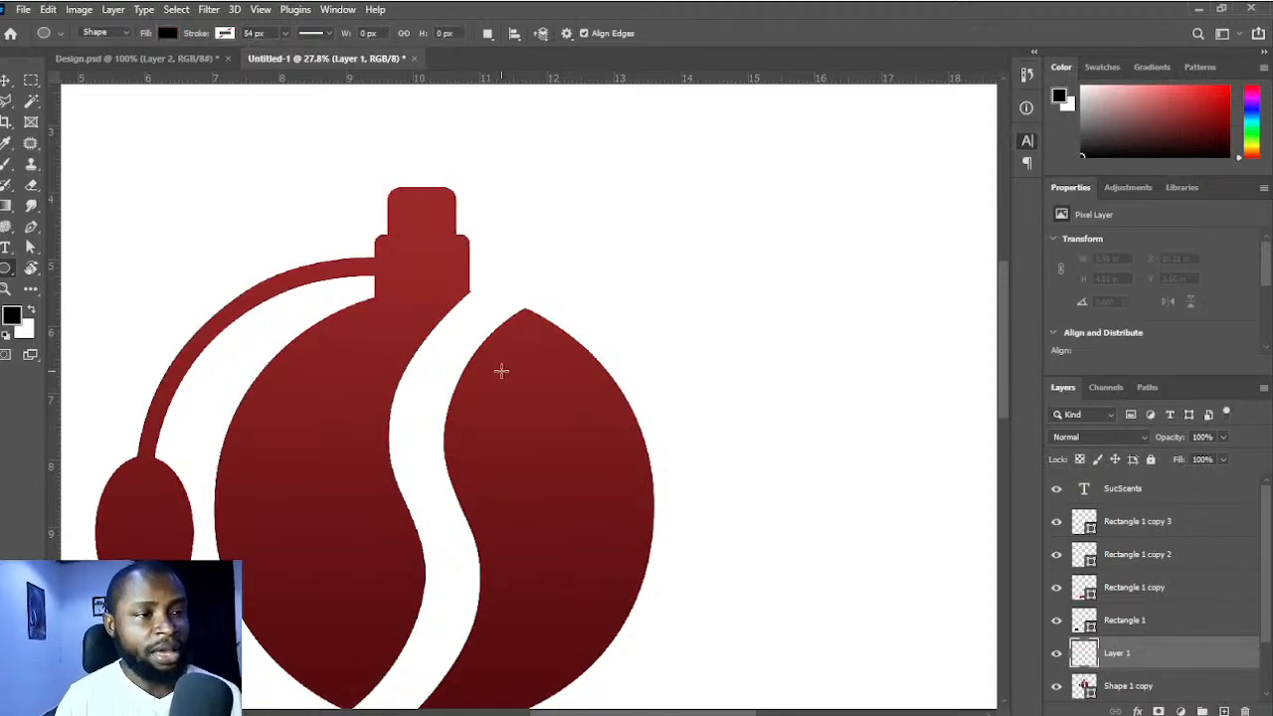
{"action": "left_click_drag", "start_coordinate": [536, 404], "coordinate": [539, 387]}
{"action": "scroll", "coordinate": [538, 387], "scroll_direction": "down", "scroll_amount": 10}
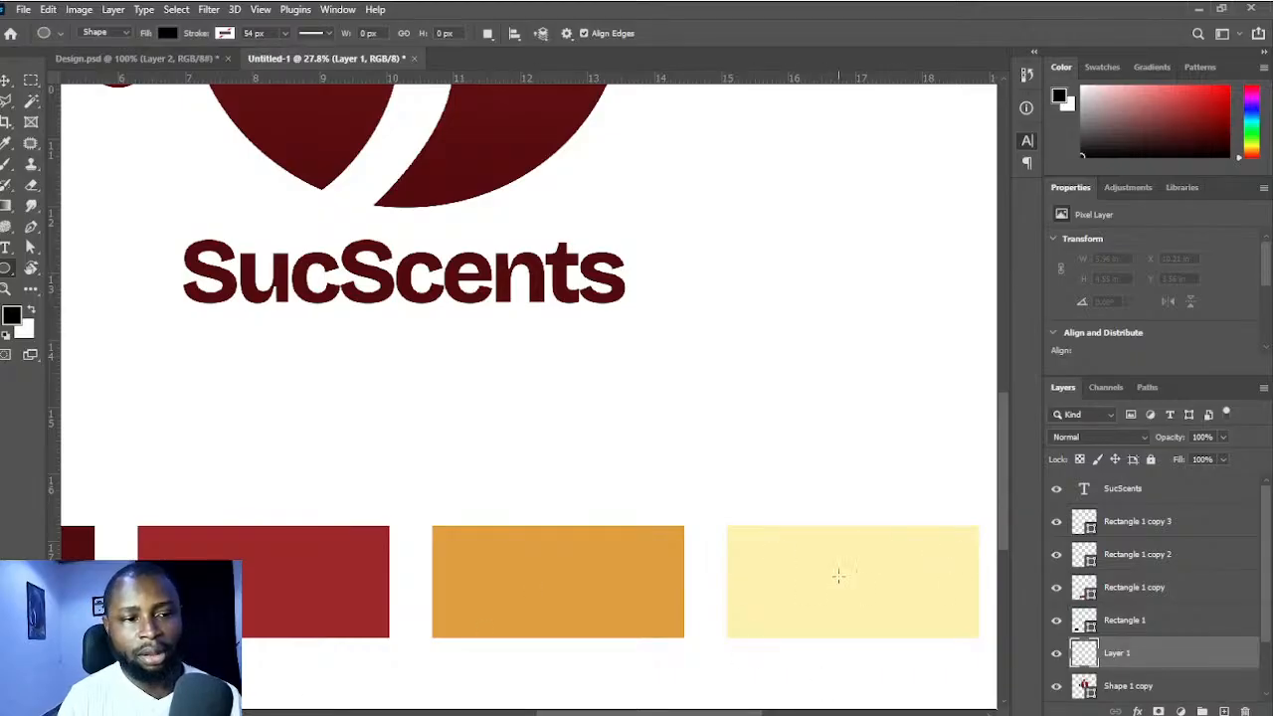
{"action": "scroll", "coordinate": [363, 401], "scroll_direction": "up", "scroll_amount": 10}
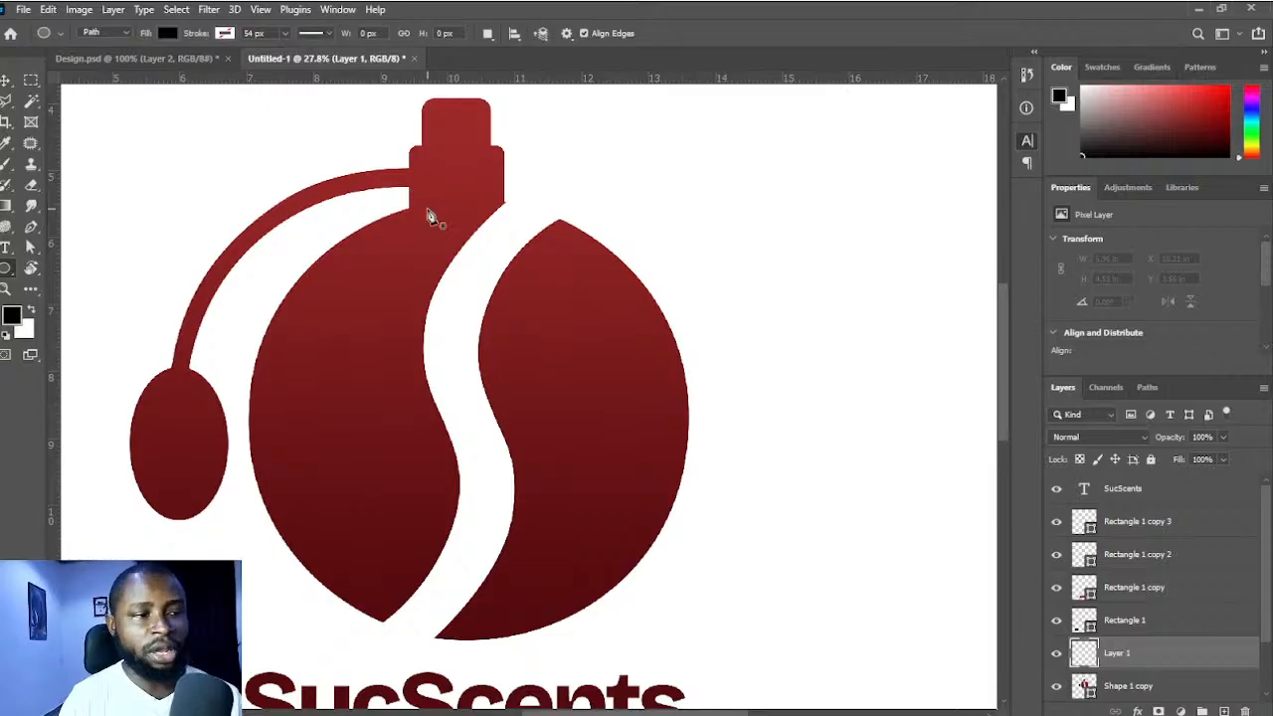
- Trace a curved path with the Pen tool from the neck's lower right corner along the left shoulder of the round body
{"action": "key", "text": "p"}
{"action": "scroll", "coordinate": [520, 216], "scroll_direction": "up", "scroll_amount": 2}
{"action": "scroll", "coordinate": [527, 221], "scroll_direction": "up", "scroll_amount": 2}
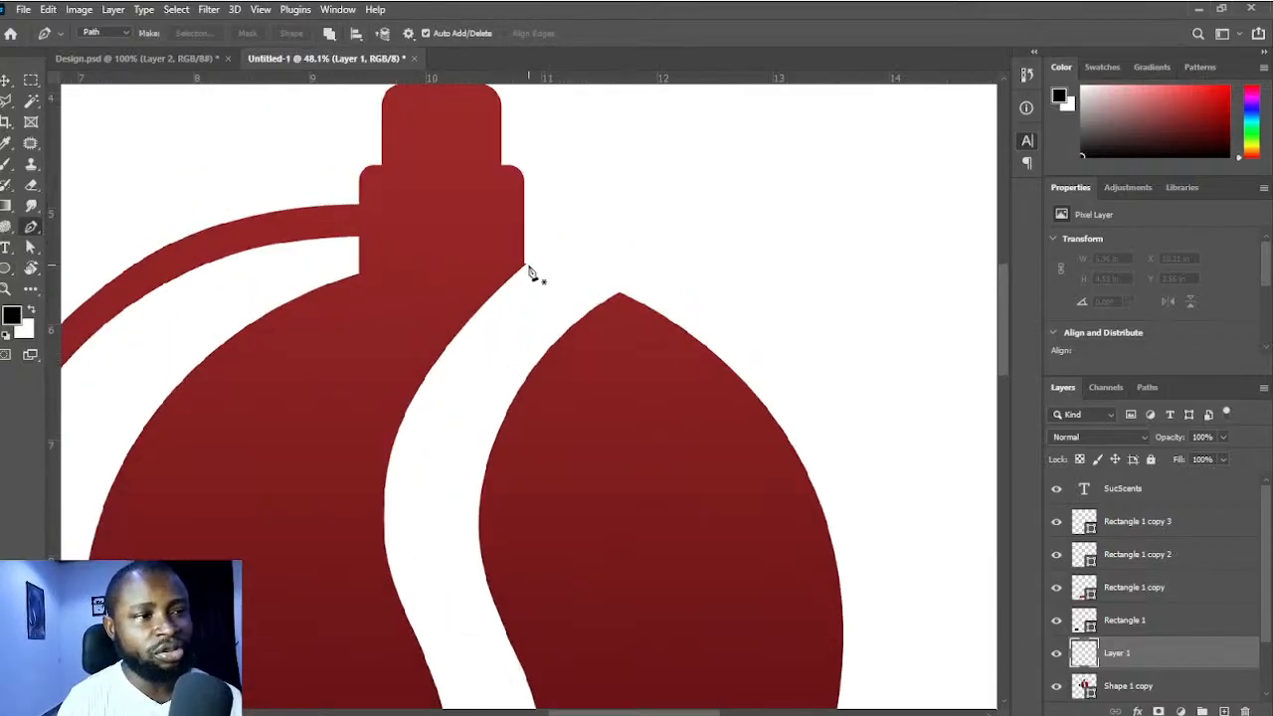
{"action": "left_click", "coordinate": [528, 269]}
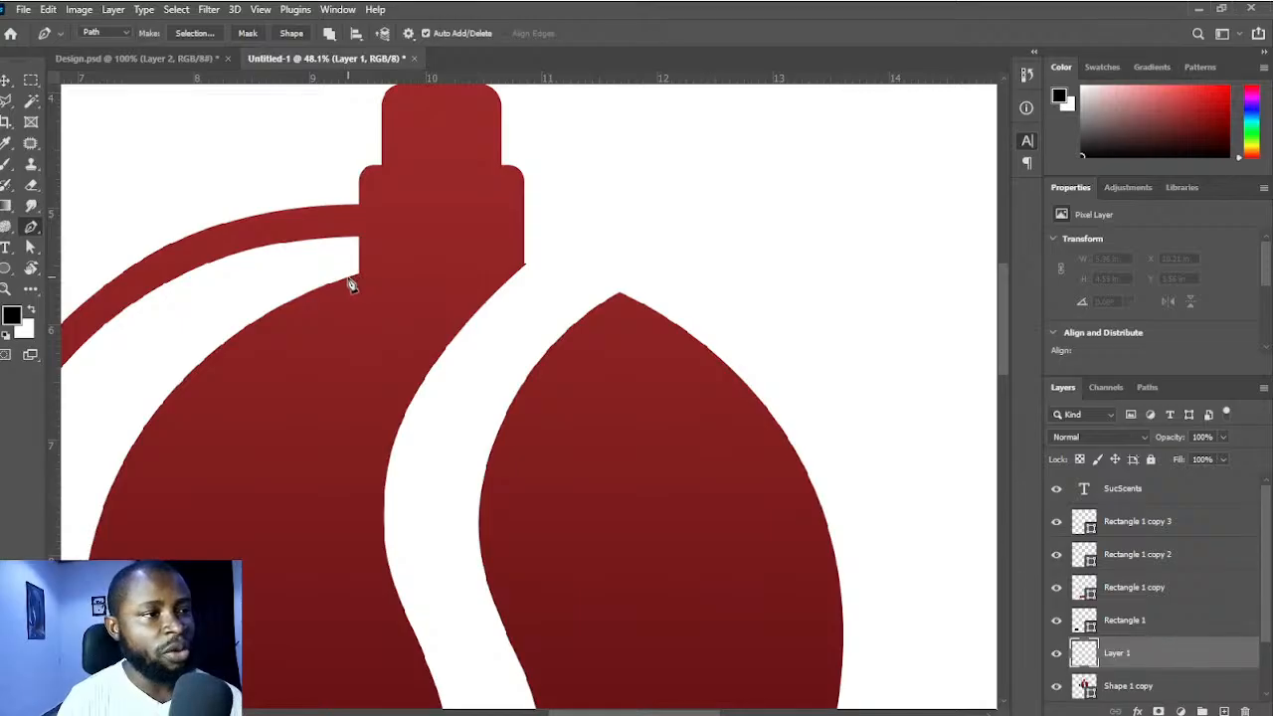
{"action": "left_click_drag", "start_coordinate": [352, 277], "coordinate": [257, 301]}
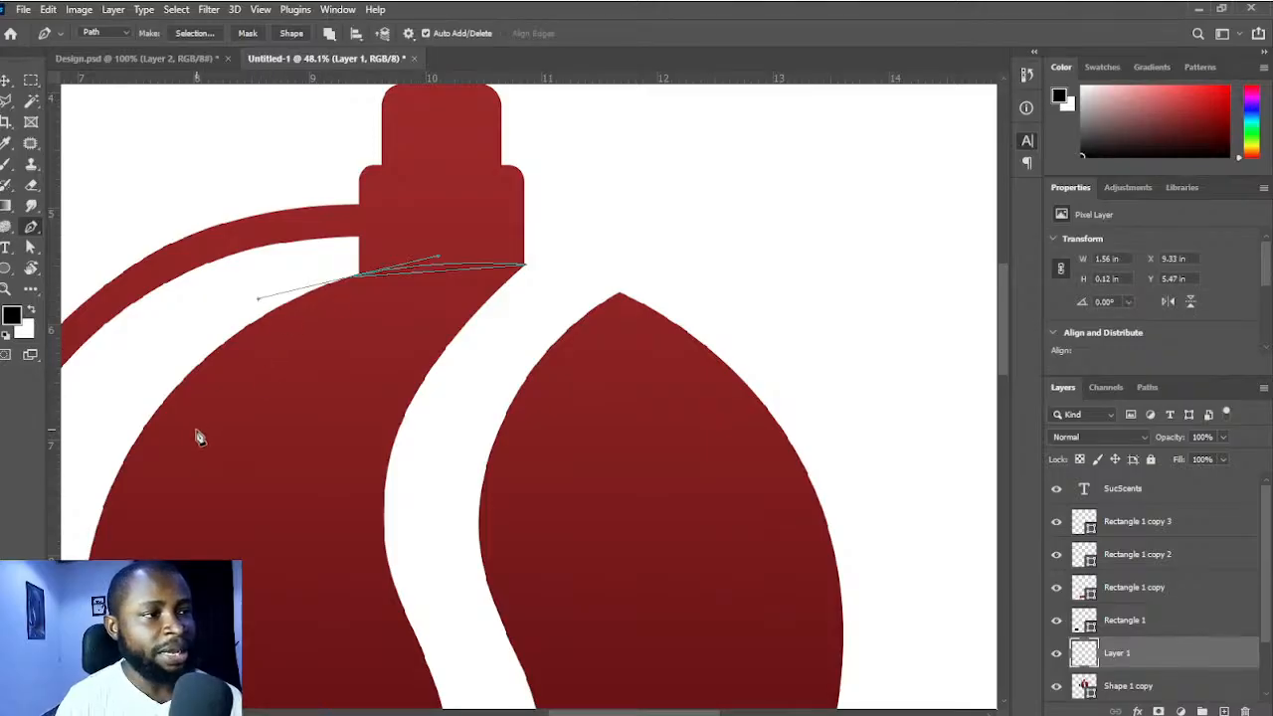
{"action": "left_click_drag", "start_coordinate": [129, 449], "coordinate": [210, 431]}
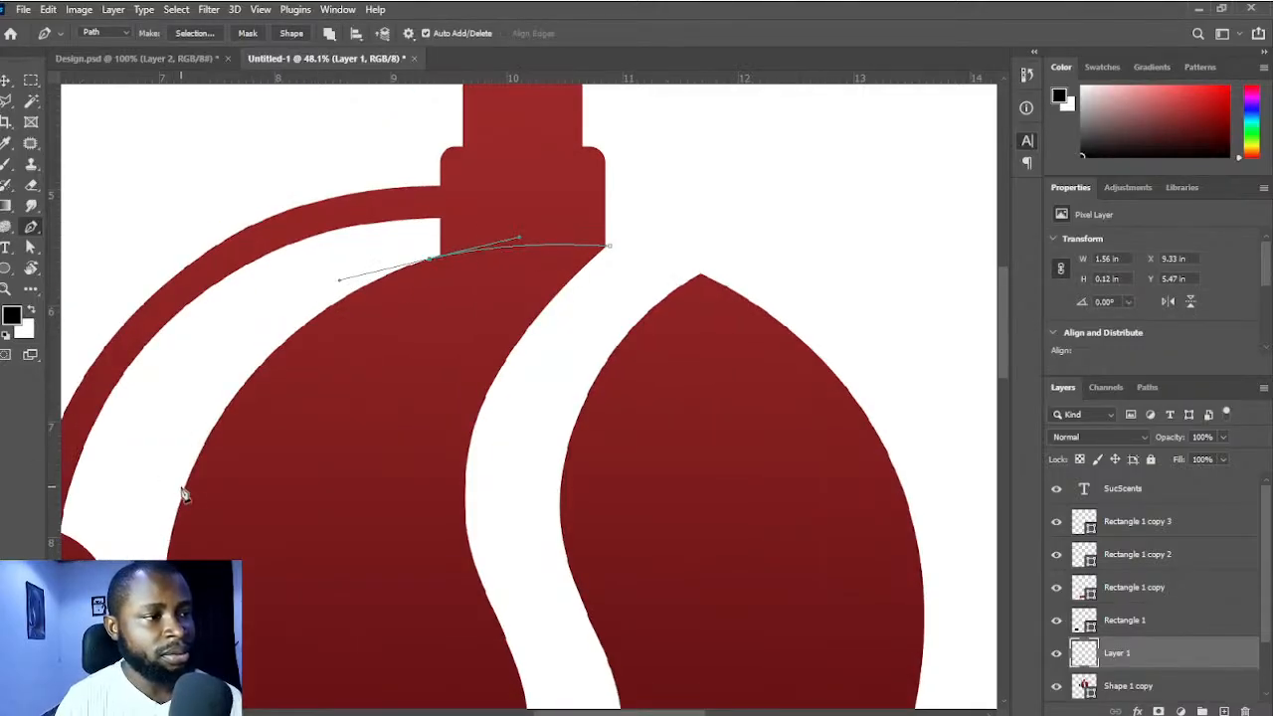
{"action": "left_click", "coordinate": [182, 482]}
{"action": "scroll", "coordinate": [328, 341], "scroll_direction": "left", "scroll_amount": 2}
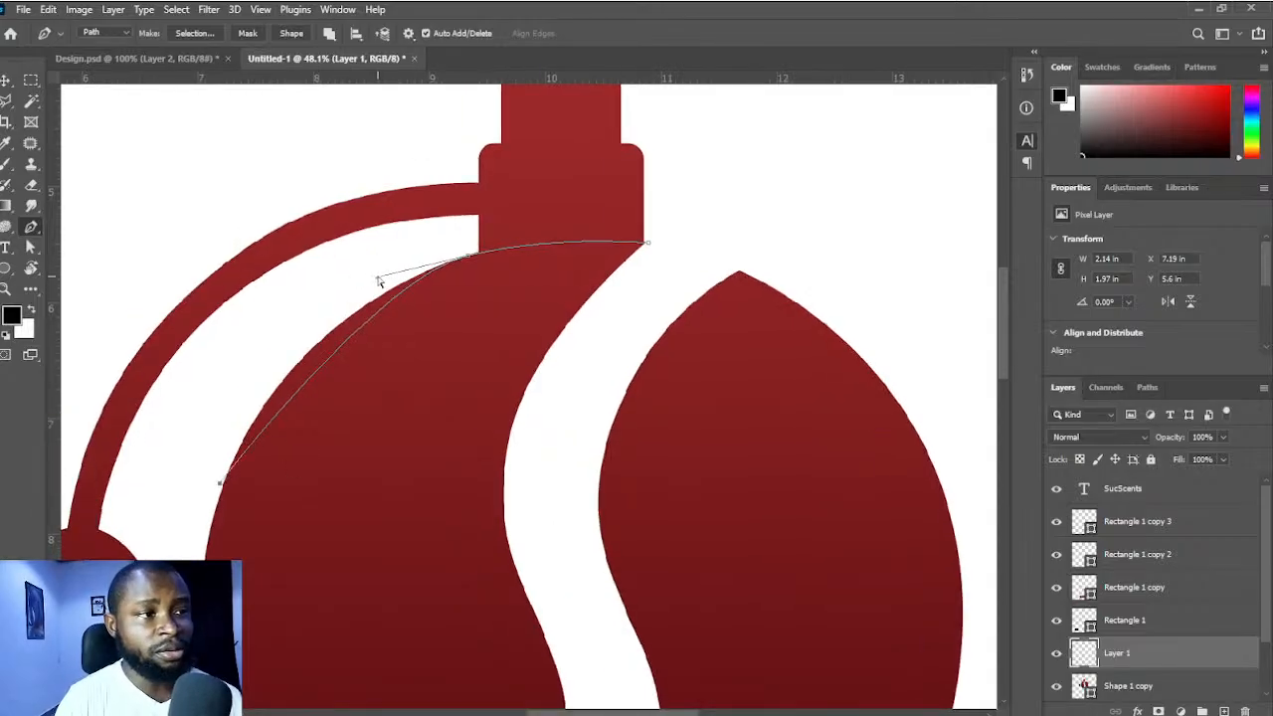
{"action": "left_click_drag", "start_coordinate": [378, 282], "coordinate": [278, 295]}
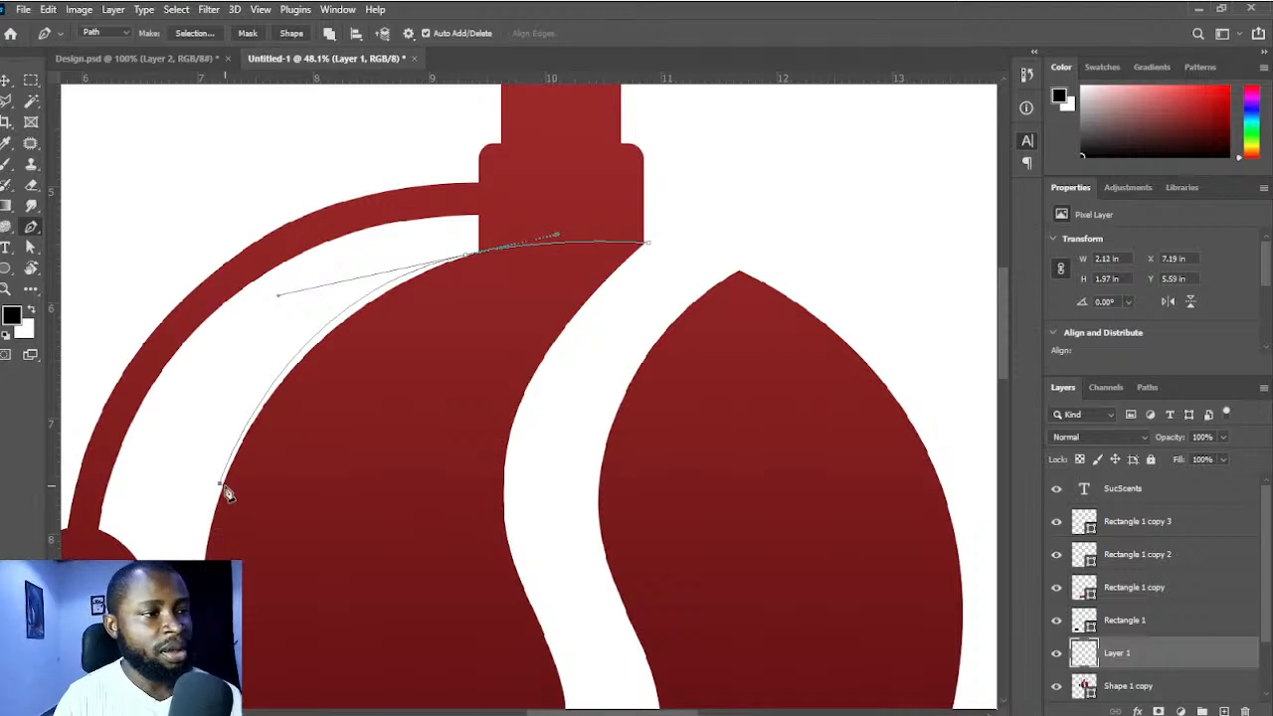
- Close the path straight across the body and over its right shoulder, and convert it to a filled dome shape
{"action": "left_click", "coordinate": [965, 476]}
{"action": "left_click_drag", "start_coordinate": [957, 471], "coordinate": [883, 477]}
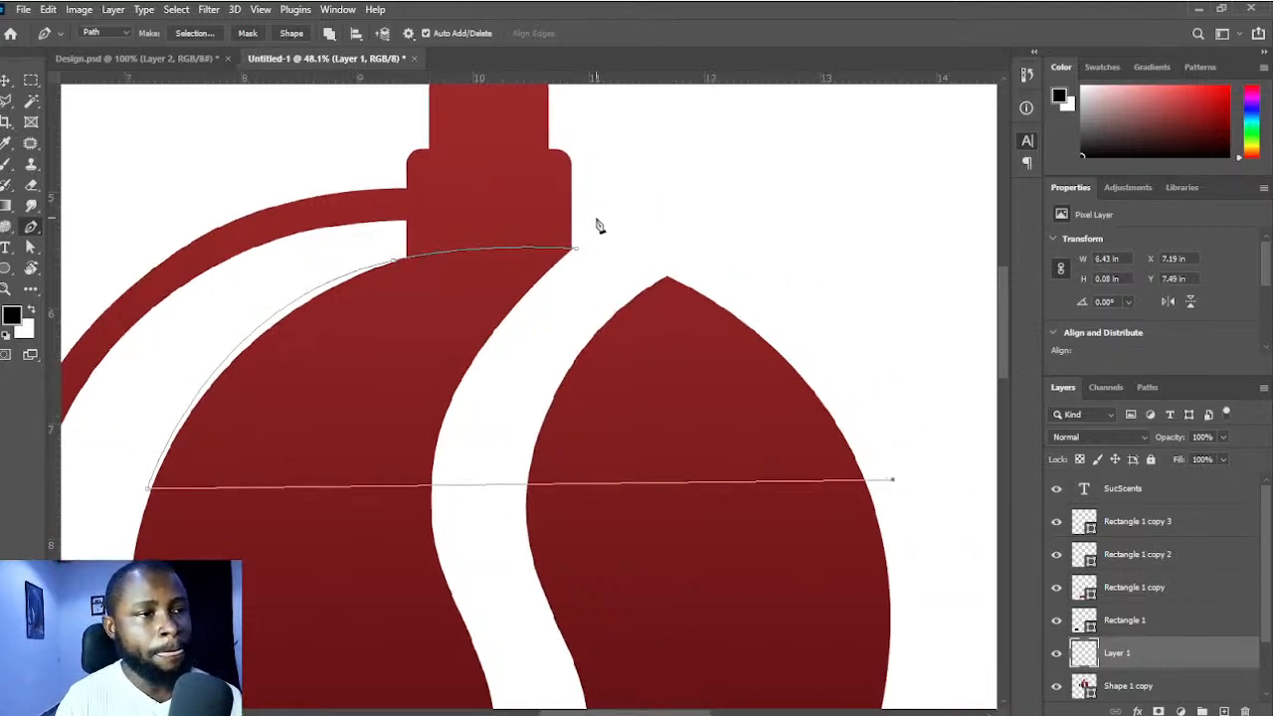
{"action": "left_click_drag", "start_coordinate": [576, 248], "coordinate": [355, 248]}
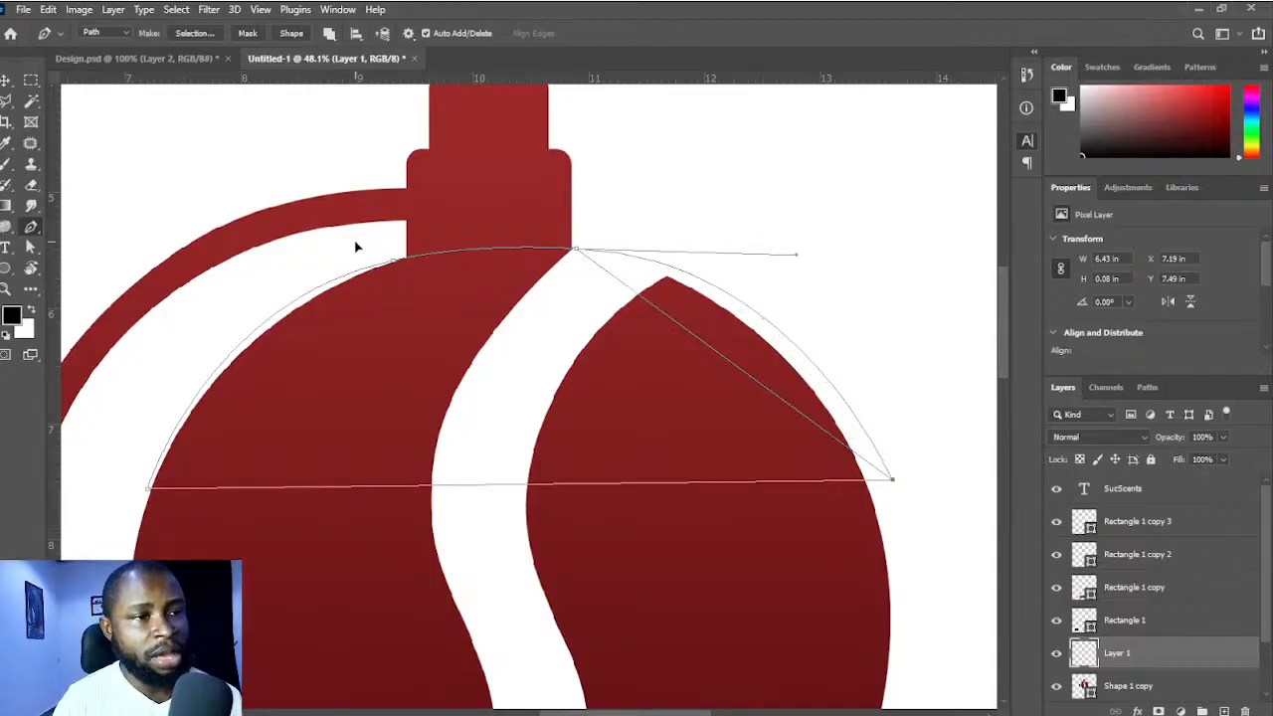
{"action": "left_click", "coordinate": [290, 34]}
- Clip the black dome shape to the bottle layer beneath it
{"action": "scroll", "coordinate": [657, 441], "scroll_direction": "down", "scroll_amount": 3}
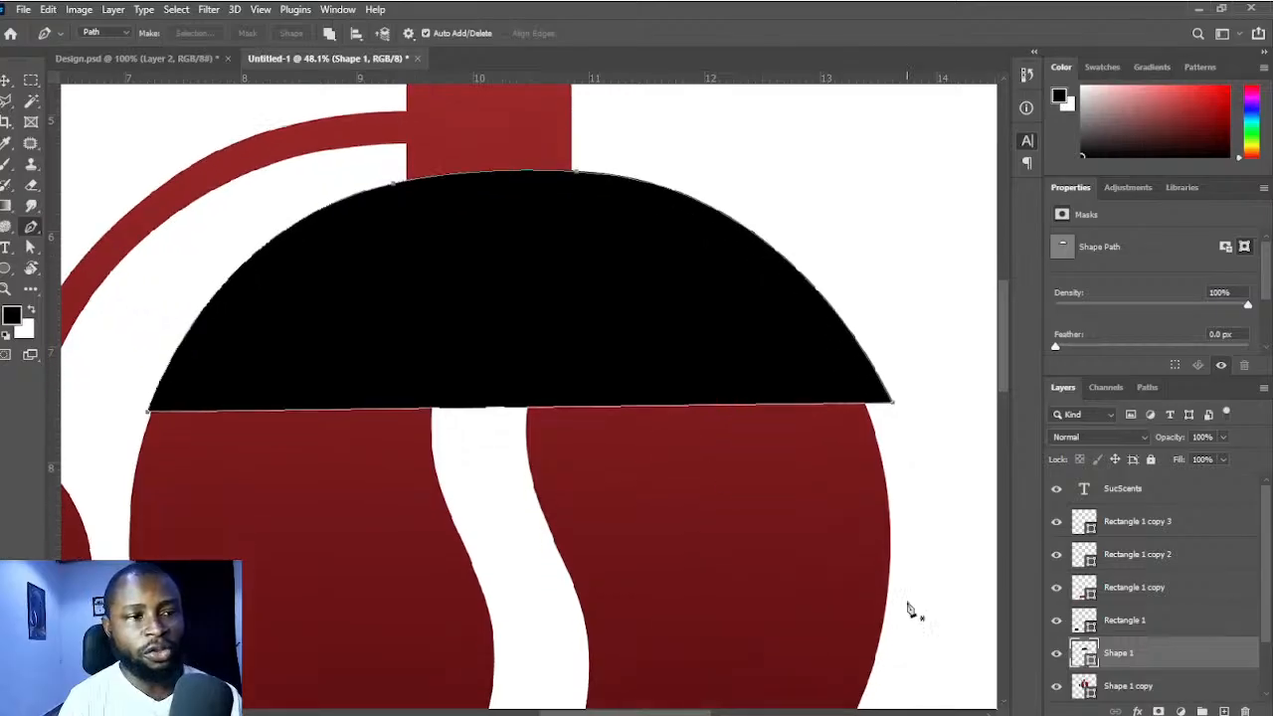
{"action": "scroll", "coordinate": [650, 489], "scroll_direction": "down", "scroll_amount": 3}
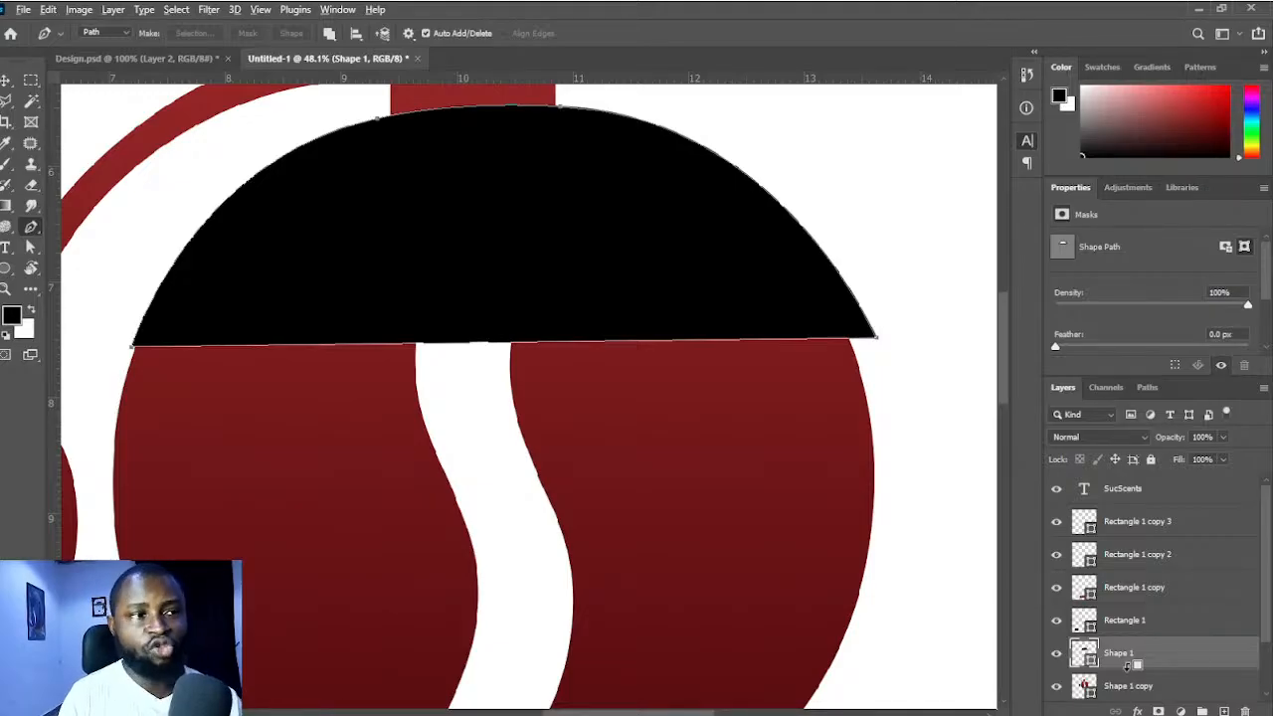
{"action": "left_click", "coordinate": [1128, 664], "text": "alt"}
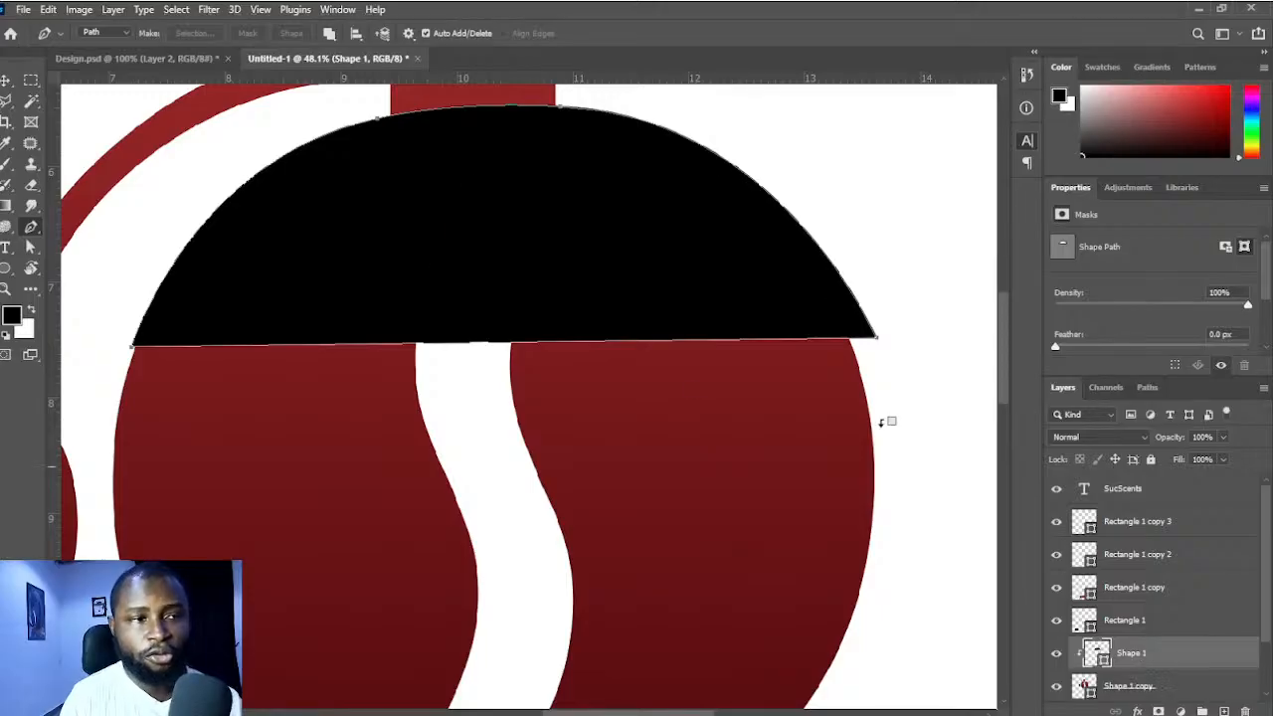
{"action": "scroll", "coordinate": [631, 432], "scroll_direction": "down", "scroll_amount": 2}
{"action": "scroll", "coordinate": [633, 400], "scroll_direction": "down", "scroll_amount": 2}
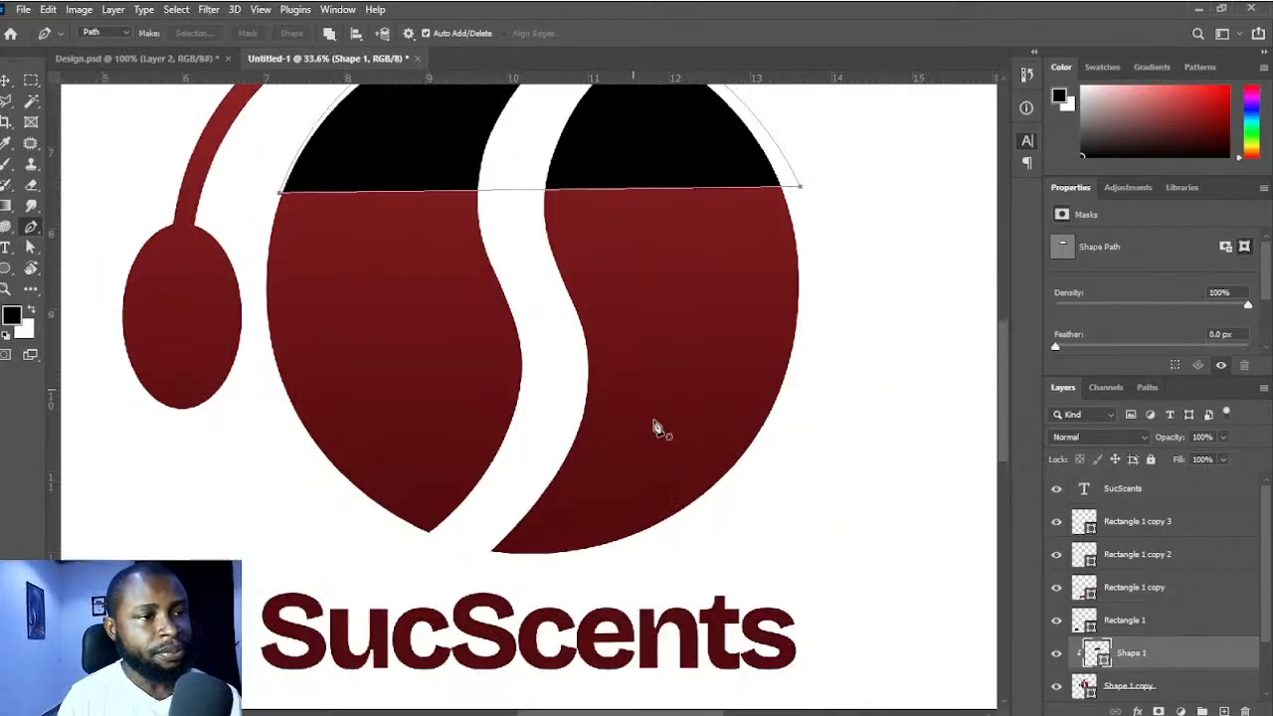
{"action": "scroll", "coordinate": [654, 427], "scroll_direction": "down", "scroll_amount": 1}
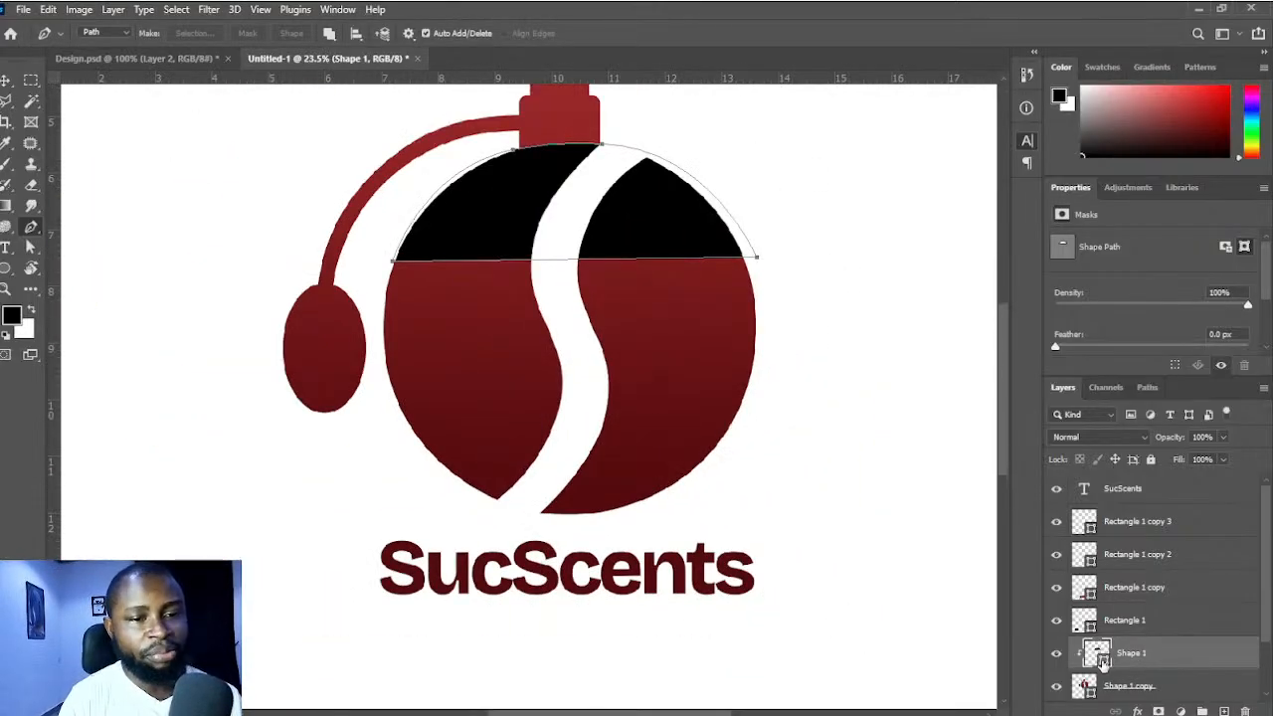
- Recolour the clipped dome shape with the pale yellow sampled from the last palette swatch
{"action": "double_click", "coordinate": [1105, 663]}
{"action": "left_click_drag", "start_coordinate": [742, 618], "coordinate": [527, 441]}
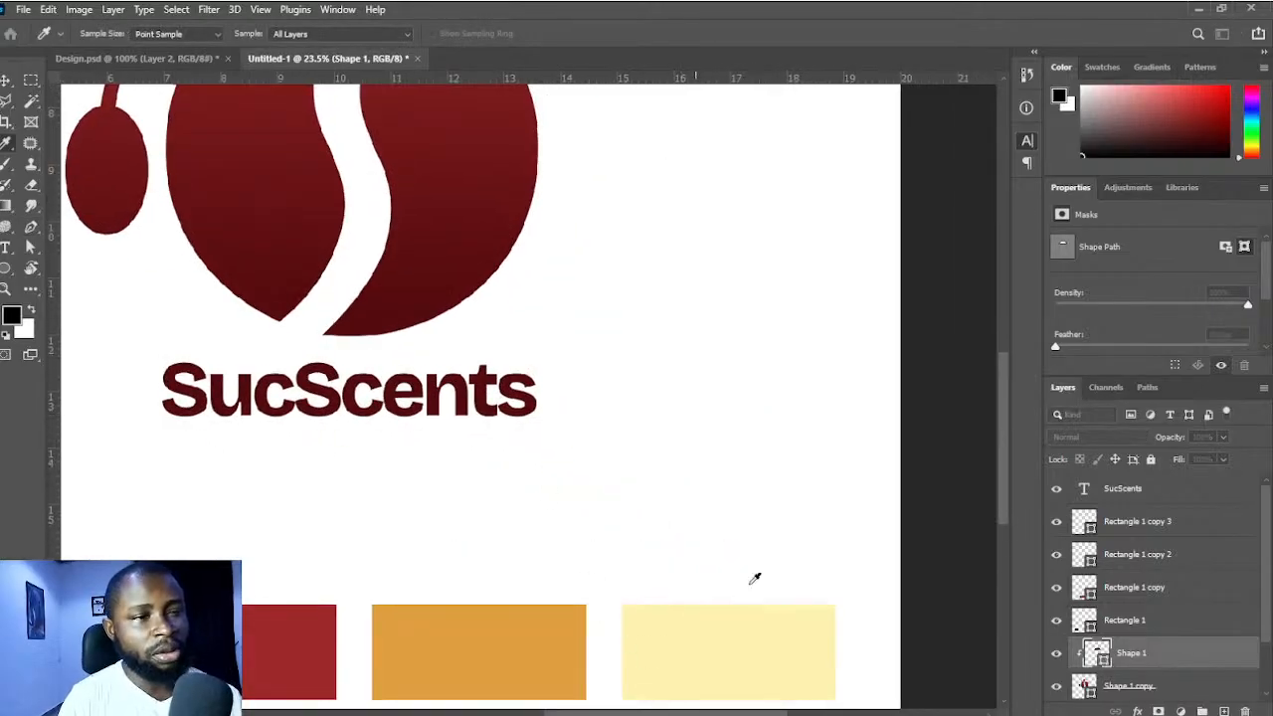
{"action": "left_click", "coordinate": [943, 210]}
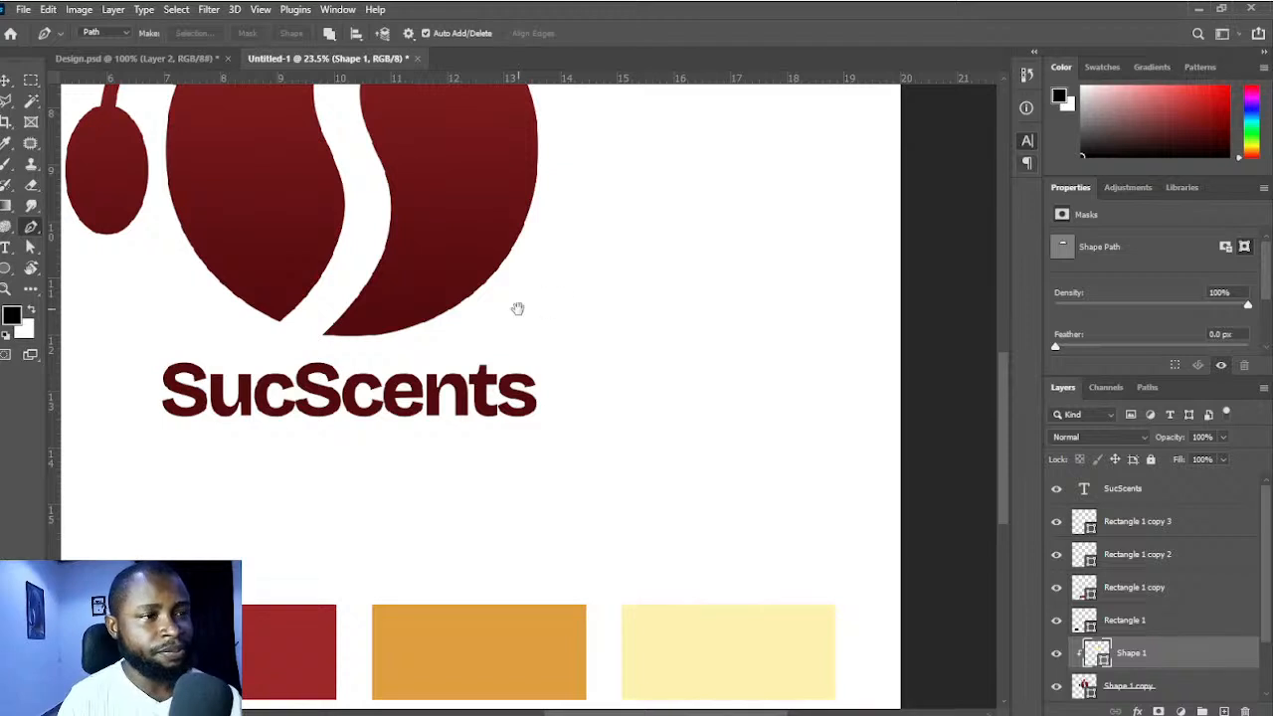
{"action": "left_click_drag", "start_coordinate": [446, 185], "coordinate": [590, 428]}
- Rasterize the pale yellow dome and fade its lower edge with a soft eraser of about 1136 px, leaving a highlight at the shoulders
{"action": "key", "text": "v"}
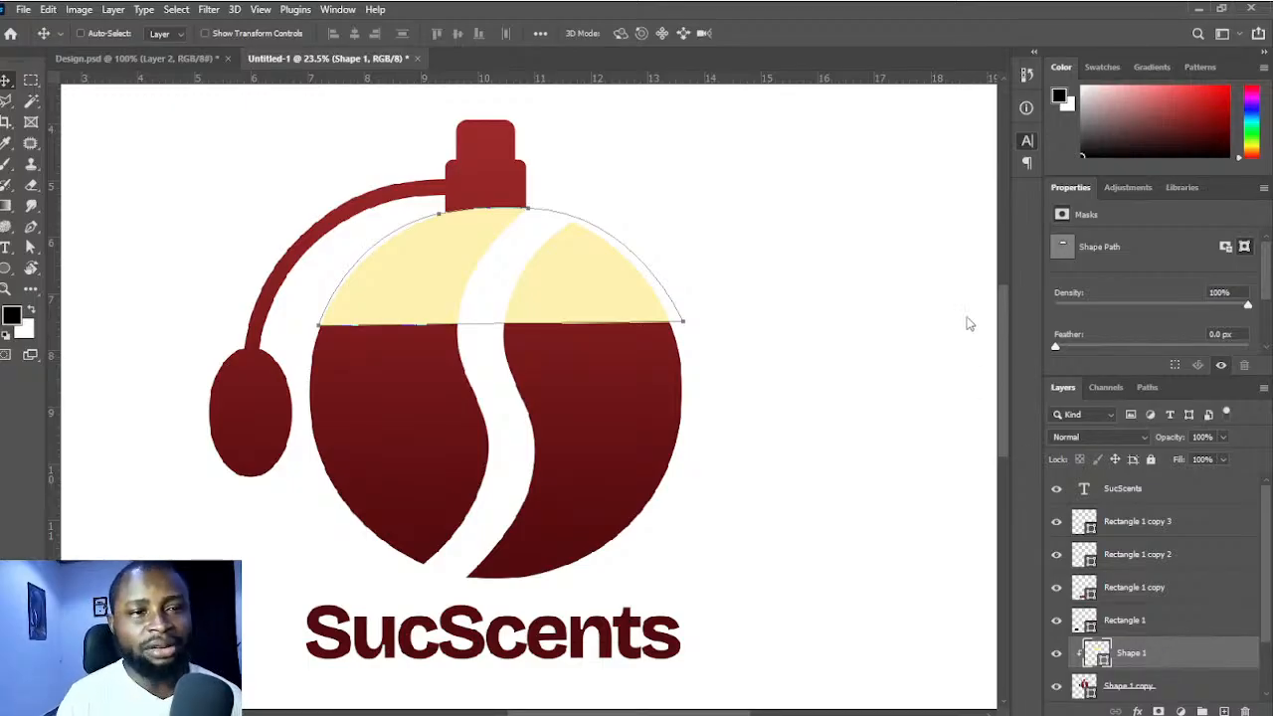
{"action": "left_click", "coordinate": [978, 289]}
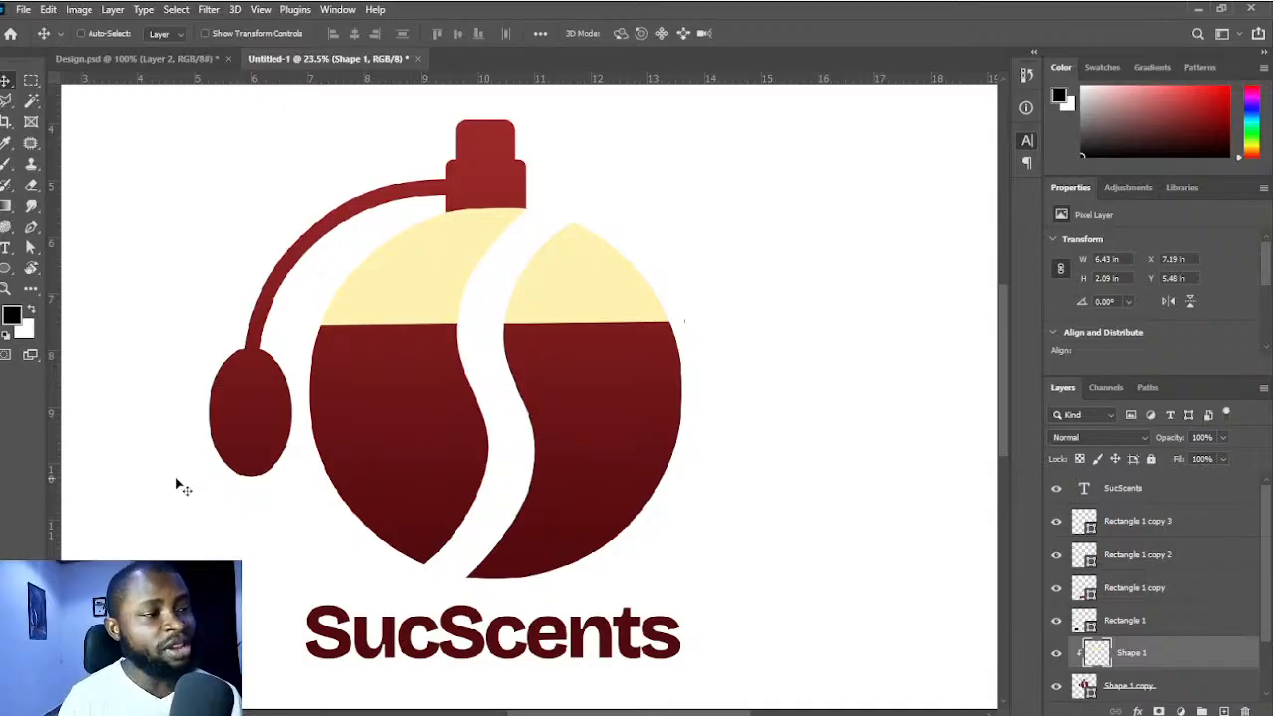
{"action": "key", "text": "e"}
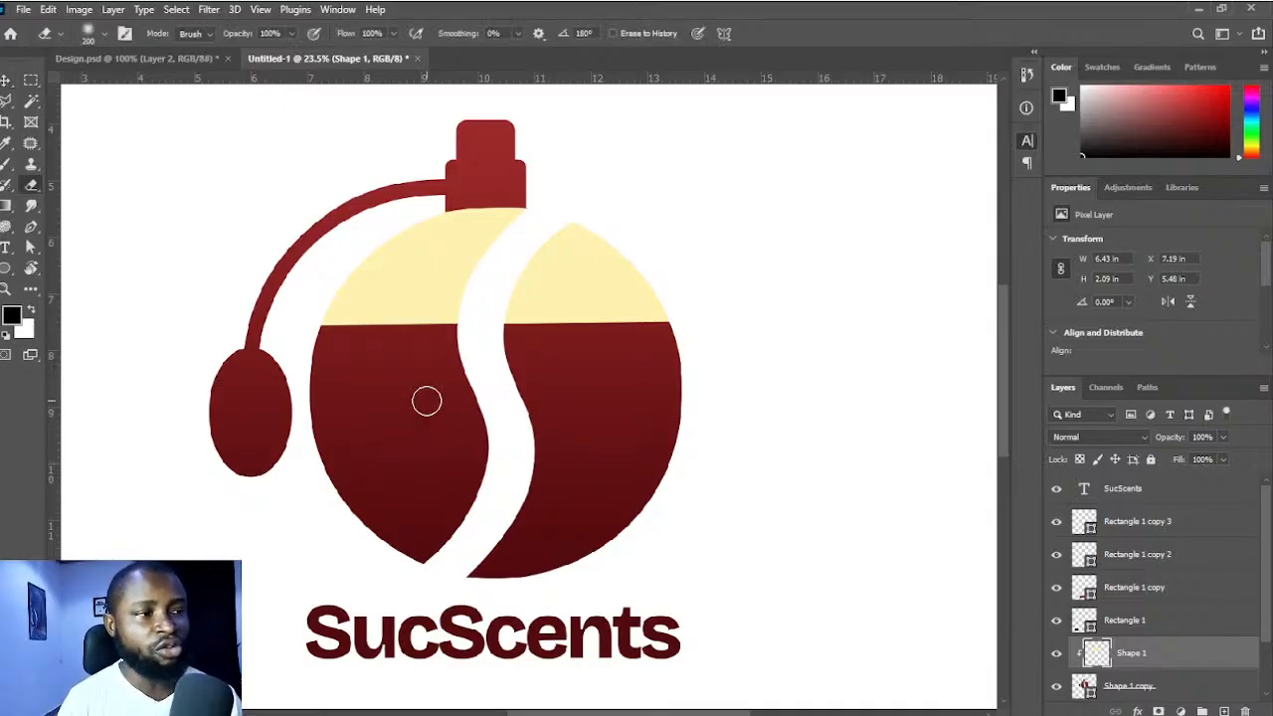
{"action": "left_click_drag", "start_coordinate": [428, 389], "coordinate": [554, 403]}
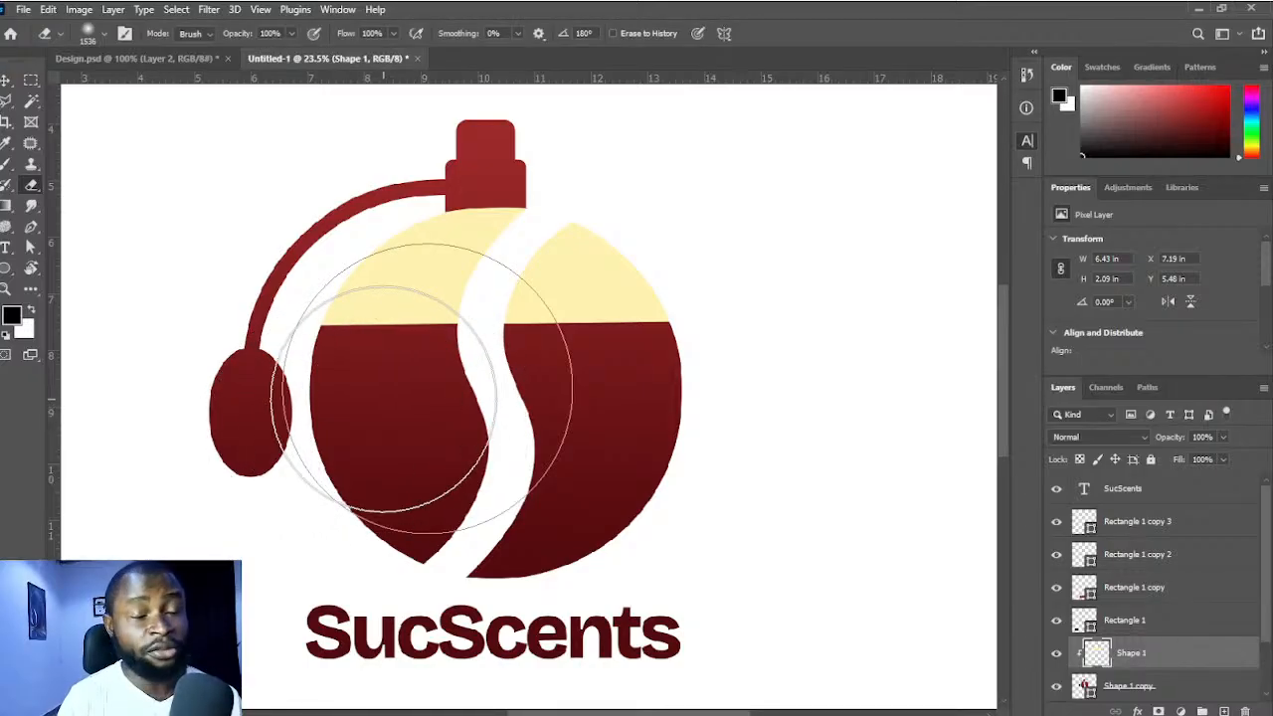
{"action": "mouse_move", "coordinate": [349, 418]}
{"action": "left_mouse_down"}
{"action": "mouse_move", "coordinate": [480, 407]}
{"action": "mouse_move", "coordinate": [359, 414]}
{"action": "mouse_move", "coordinate": [526, 400]}
{"action": "mouse_move", "coordinate": [350, 409]}
{"action": "mouse_move", "coordinate": [314, 416]}
{"action": "left_mouse_up"}
{"action": "left_click_drag", "start_coordinate": [333, 363], "coordinate": [290, 376]}
{"action": "left_click_drag", "start_coordinate": [357, 343], "coordinate": [304, 359]}
{"action": "mouse_move", "coordinate": [392, 349]}
{"action": "left_mouse_down"}
{"action": "mouse_move", "coordinate": [717, 355]}
{"action": "mouse_move", "coordinate": [423, 398]}
{"action": "mouse_move", "coordinate": [705, 352]}
{"action": "mouse_move", "coordinate": [494, 370]}
{"action": "mouse_move", "coordinate": [697, 340]}
{"action": "mouse_move", "coordinate": [513, 366]}
{"action": "mouse_move", "coordinate": [677, 348]}
{"action": "mouse_move", "coordinate": [542, 367]}
{"action": "mouse_move", "coordinate": [304, 441]}
{"action": "mouse_move", "coordinate": [378, 439]}
{"action": "left_mouse_up"}
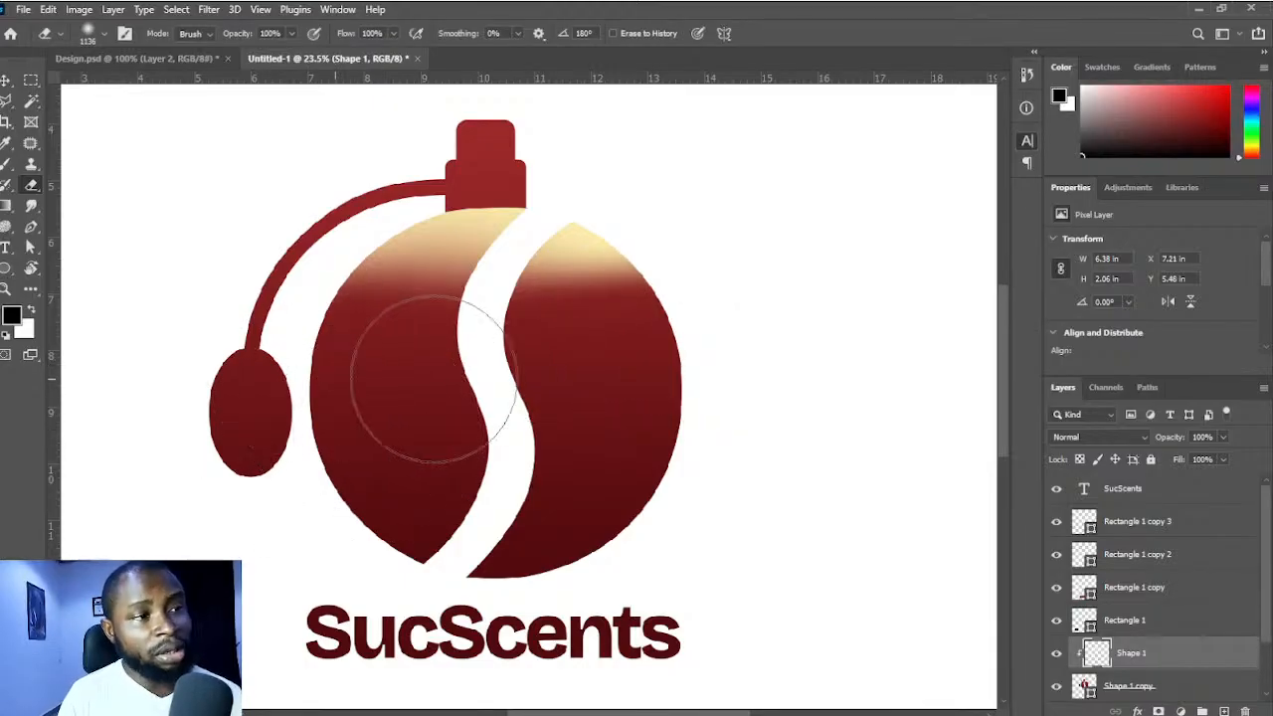
{"action": "mouse_move", "coordinate": [610, 374]}
{"action": "left_mouse_down"}
{"action": "mouse_move", "coordinate": [481, 377]}
{"action": "mouse_move", "coordinate": [602, 393]}
{"action": "left_mouse_up"}
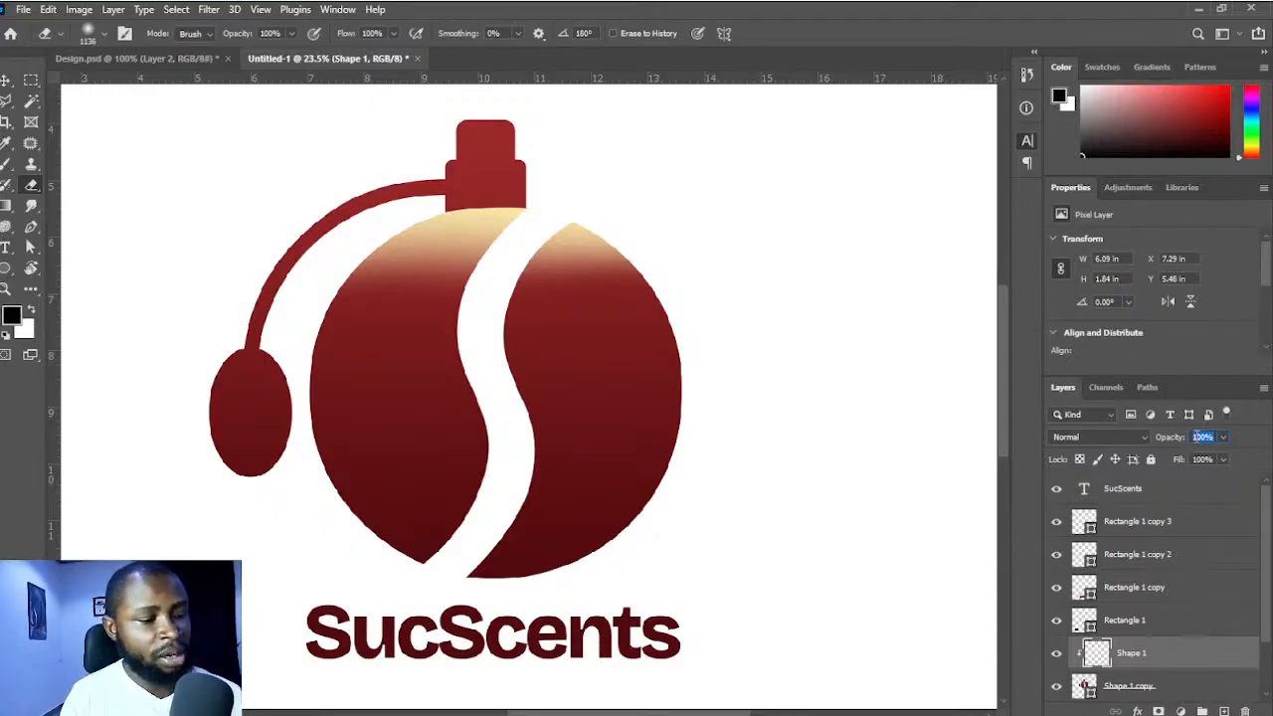
- Reduce the opacity of the pale yellow highlight layer to 35%
{"action": "type", "text": "20"}
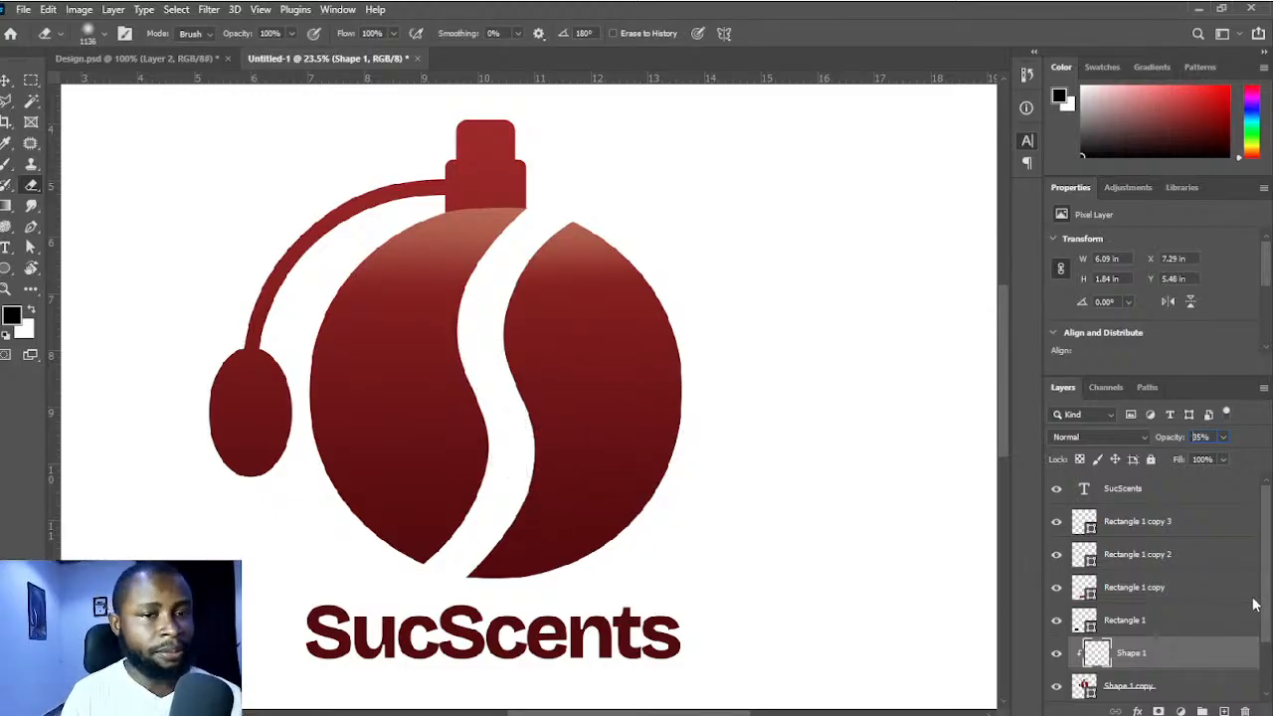
{"action": "key", "text": "v"}
{"action": "scroll", "coordinate": [702, 473], "scroll_direction": "down", "scroll_amount": 2}
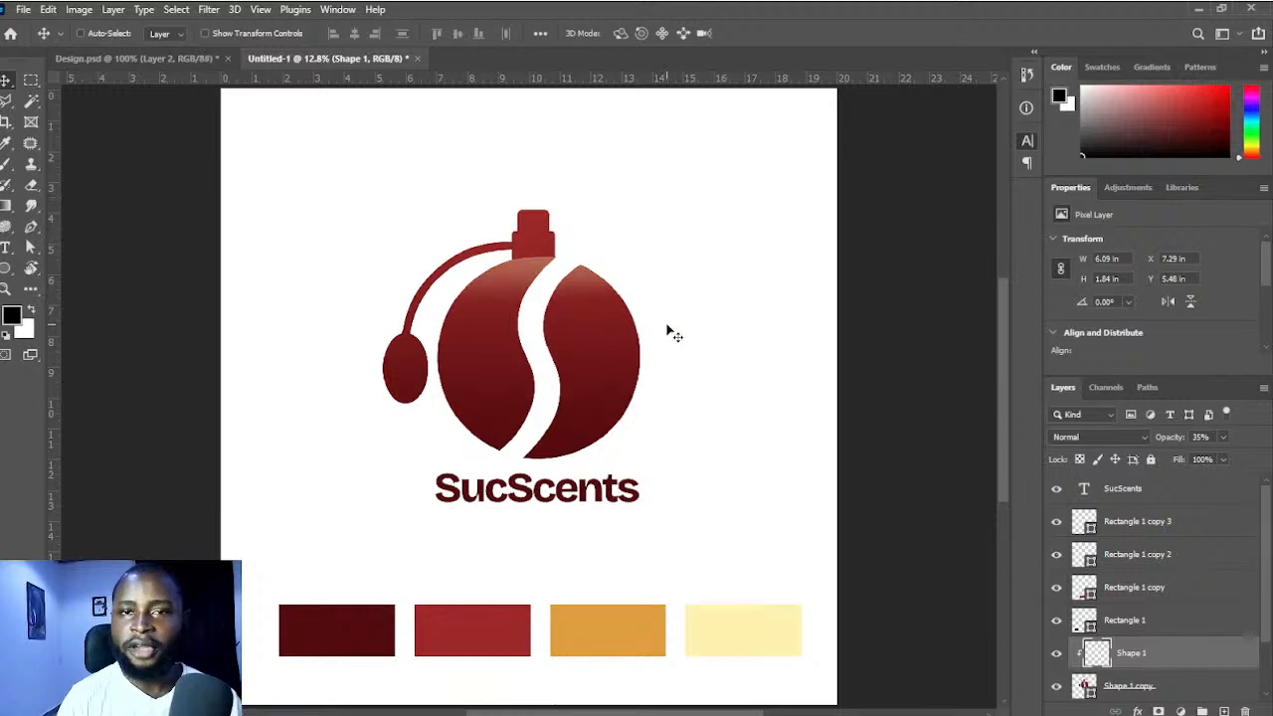
- Draw a small ellipse about 61 by 94 px near the cap's right edge, directly above the bottle layer
{"action": "left_click", "coordinate": [1144, 685]}
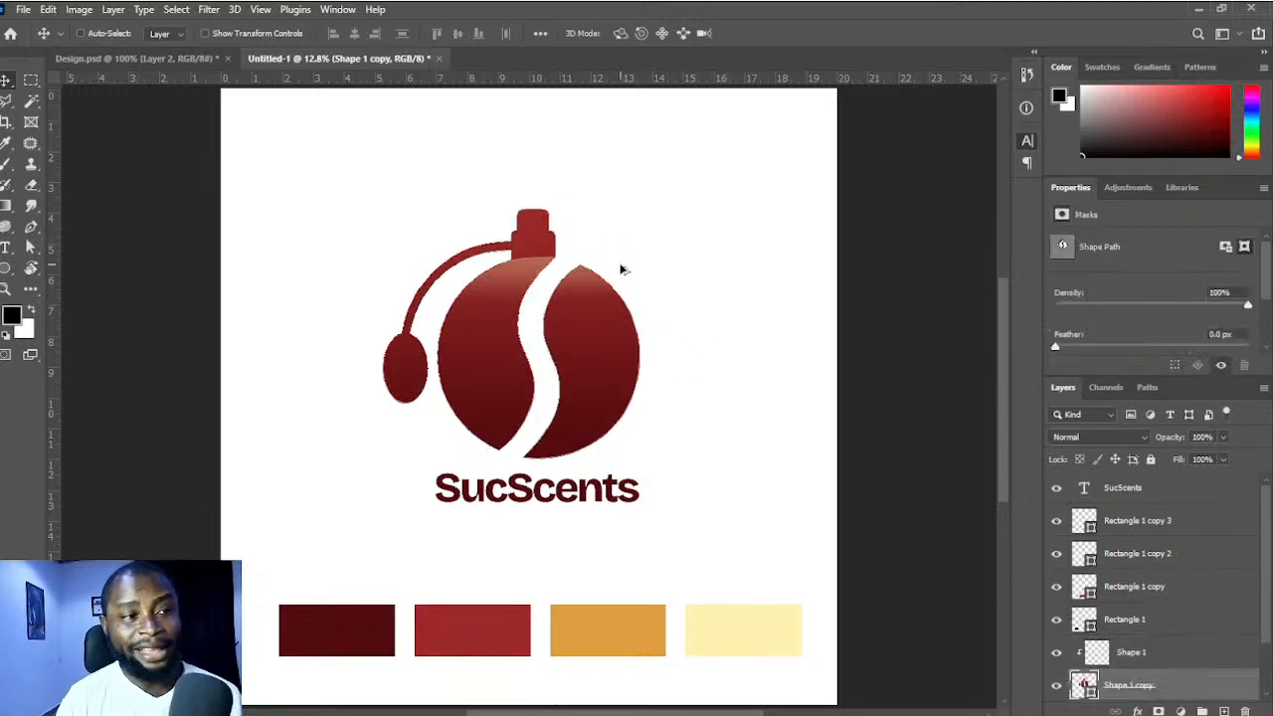
{"action": "scroll", "coordinate": [626, 268], "scroll_direction": "up", "scroll_amount": 3}
{"action": "scroll", "coordinate": [627, 268], "scroll_direction": "up", "scroll_amount": 1}
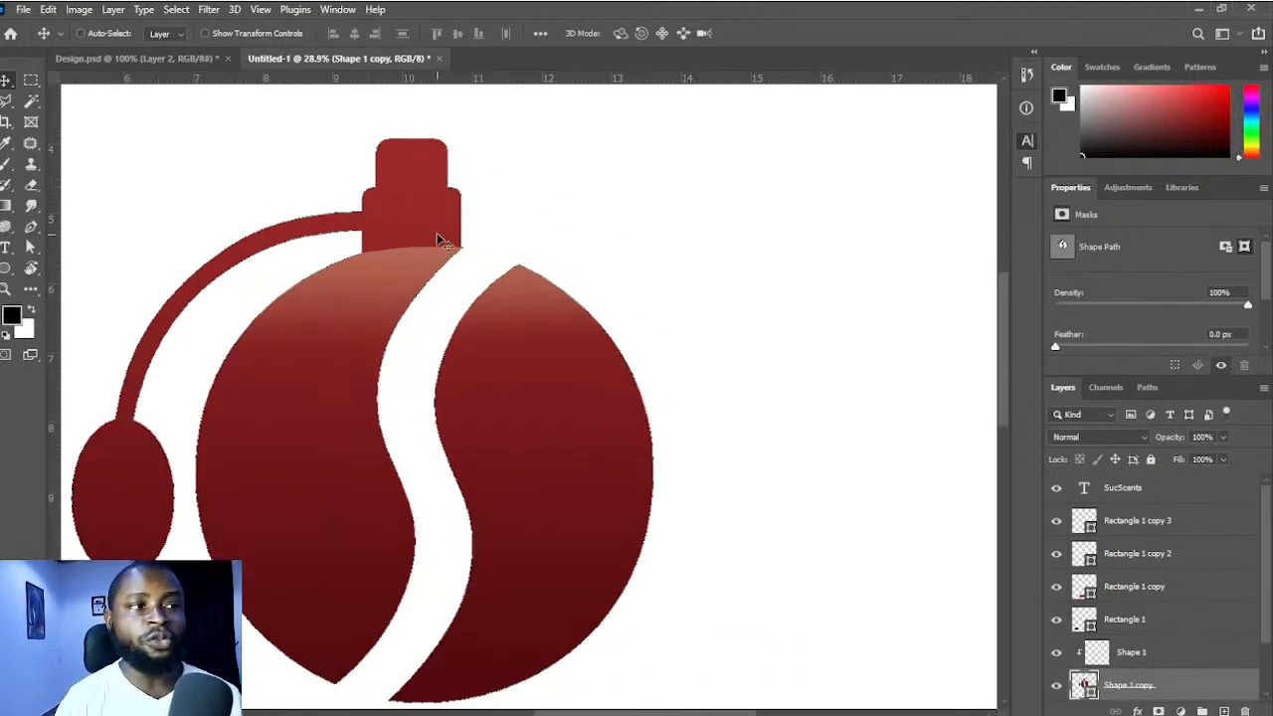
{"action": "scroll", "coordinate": [458, 322], "scroll_direction": "up", "scroll_amount": 3}
{"action": "scroll", "coordinate": [473, 337], "scroll_direction": "up", "scroll_amount": 2}
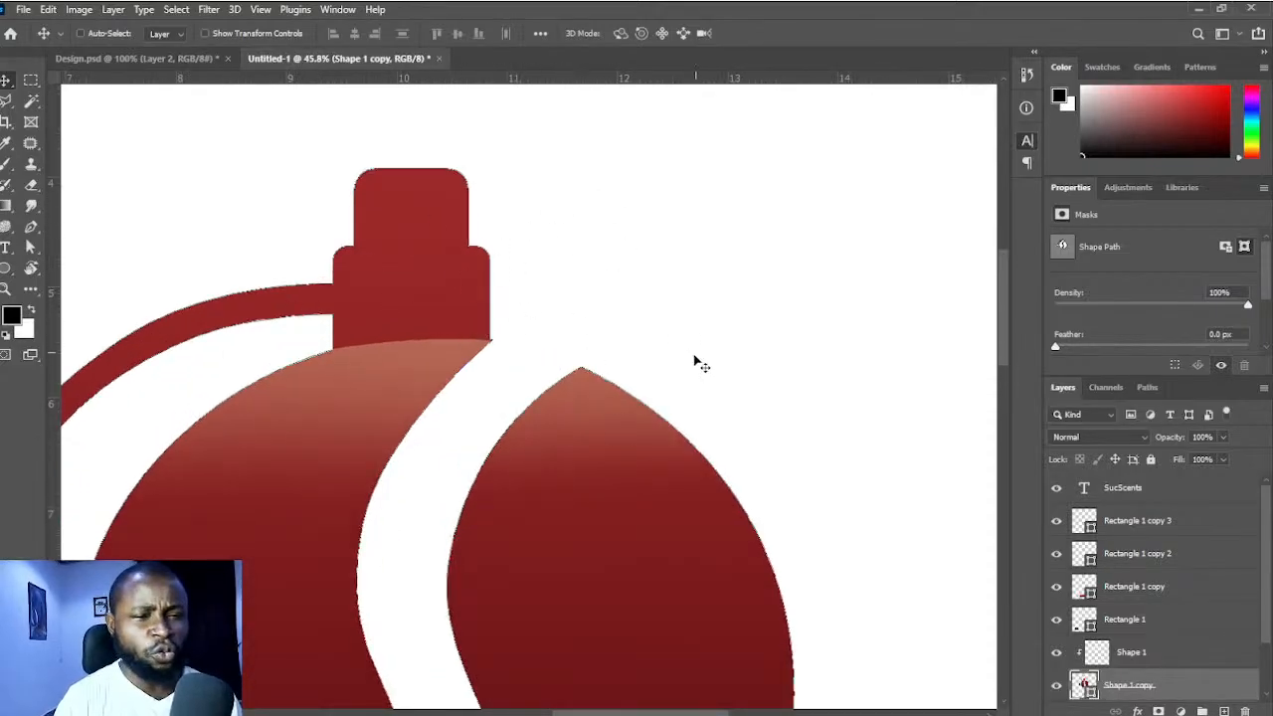
{"action": "left_click", "coordinate": [6, 268]}
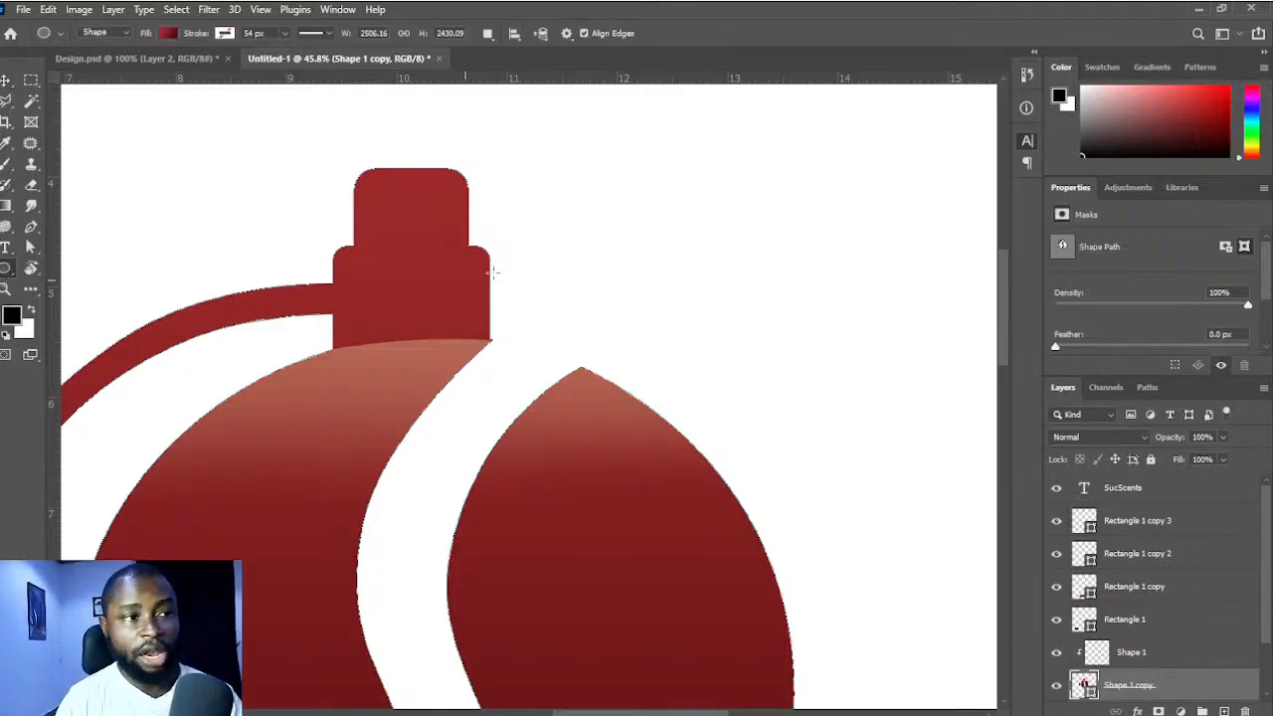
{"action": "left_click_drag", "start_coordinate": [437, 194], "coordinate": [461, 229]}
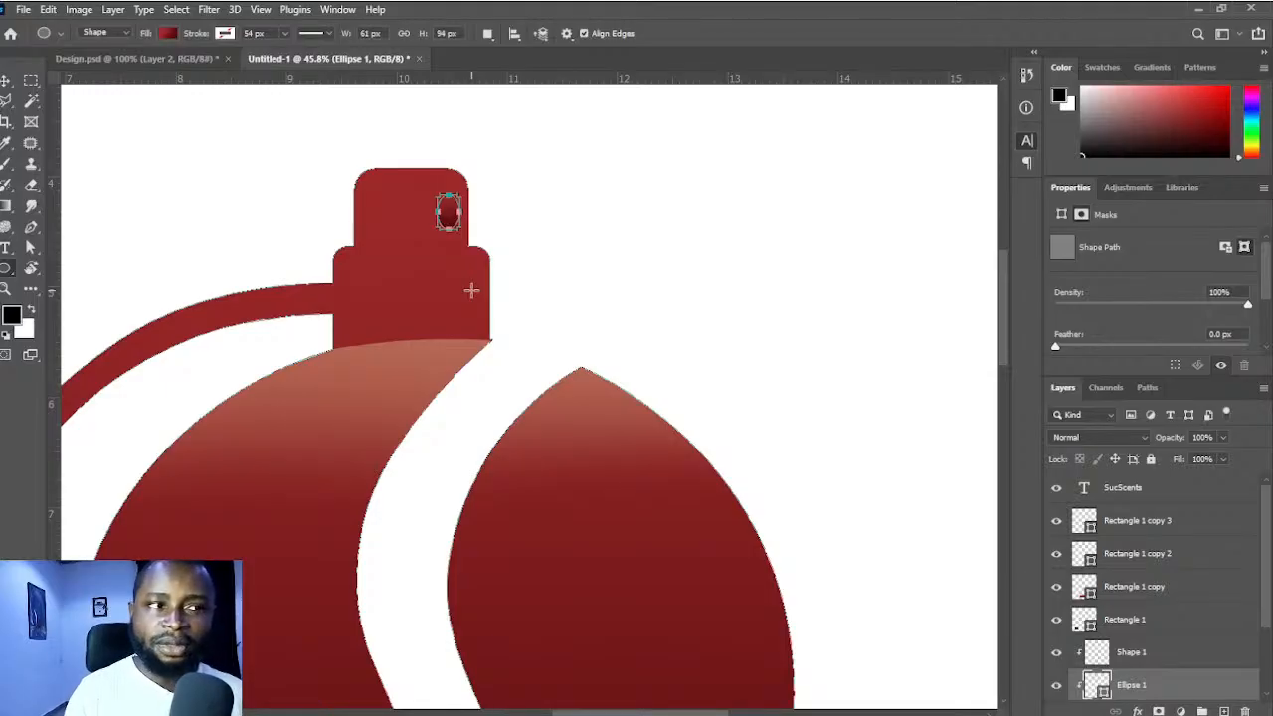
- Move the small ellipse layer out of the clipping group to sit directly beneath the bottle shape layer
{"action": "scroll", "coordinate": [1180, 676], "scroll_direction": "down", "scroll_amount": 3}
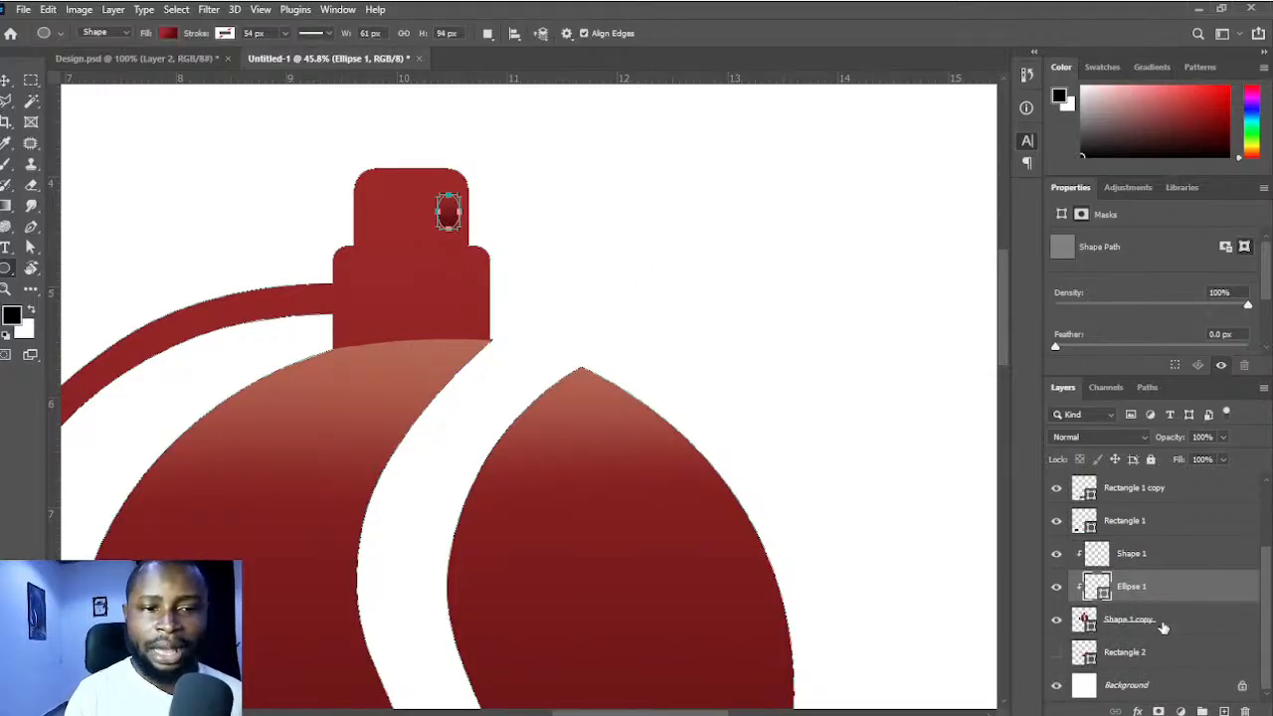
{"action": "left_click", "coordinate": [1180, 594]}
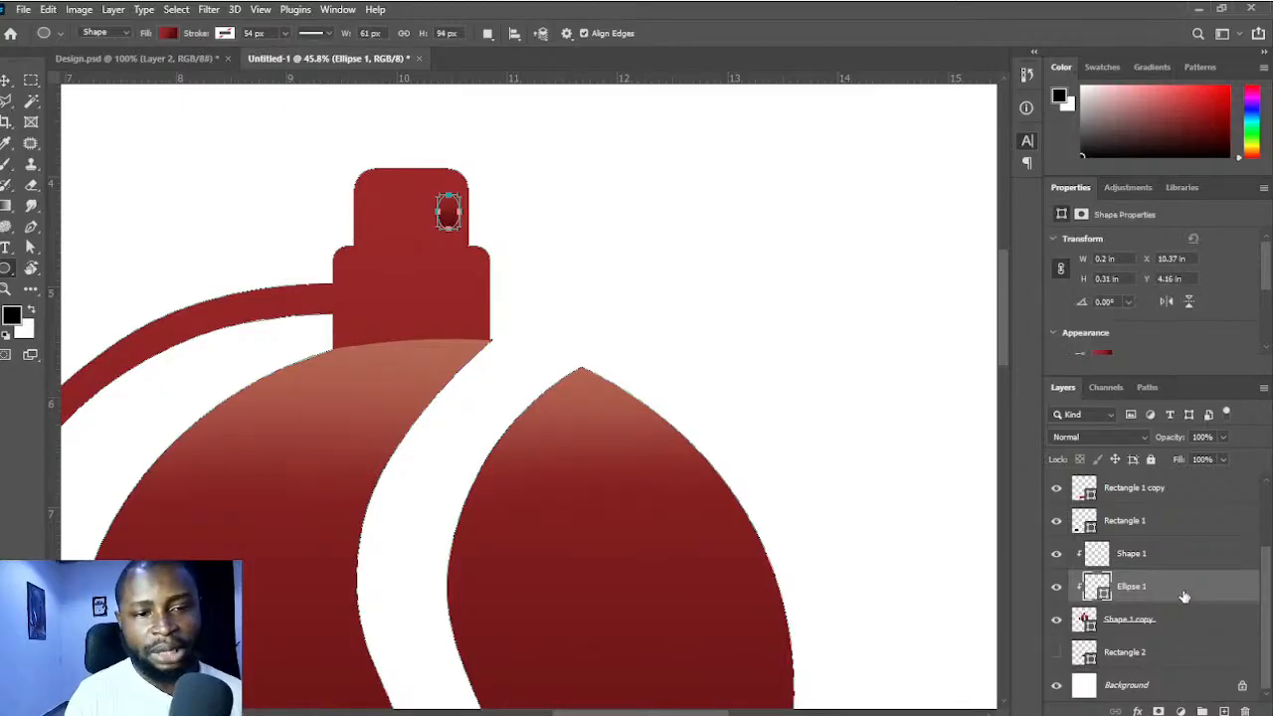
{"action": "left_click_drag", "start_coordinate": [1175, 595], "coordinate": [1166, 629]}
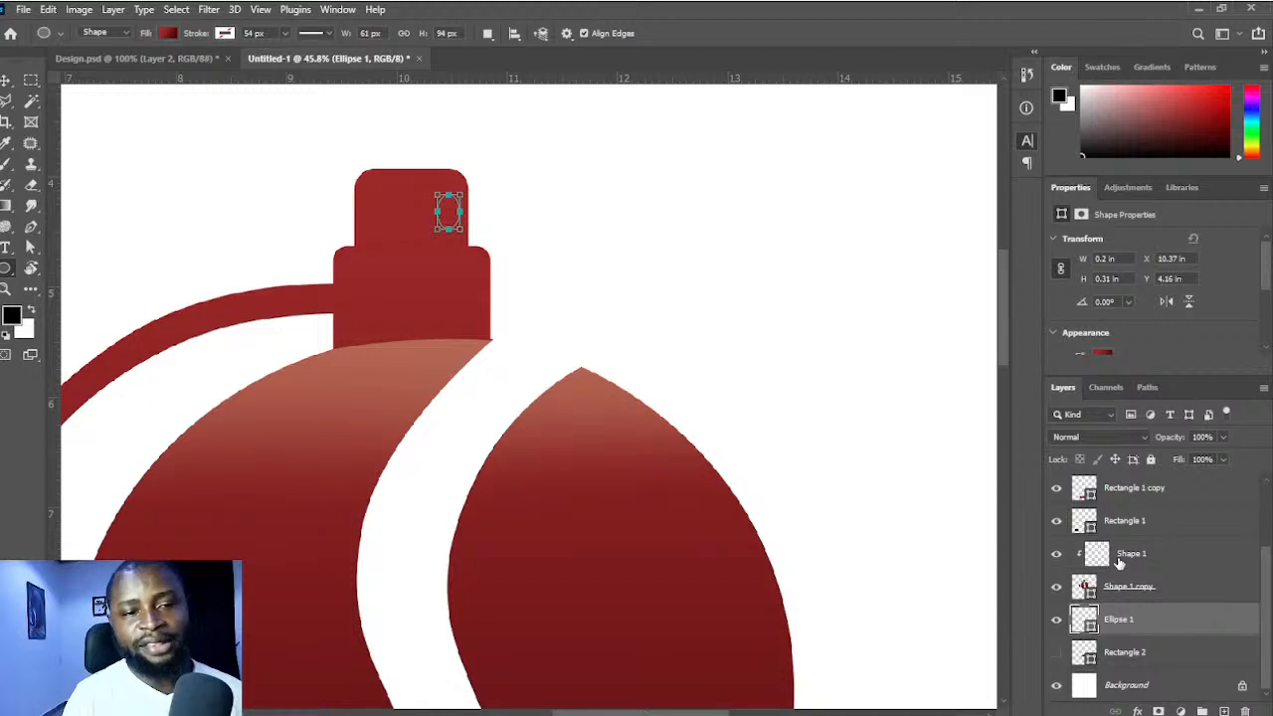
{"action": "left_click", "coordinate": [1139, 591], "text": "shift"}
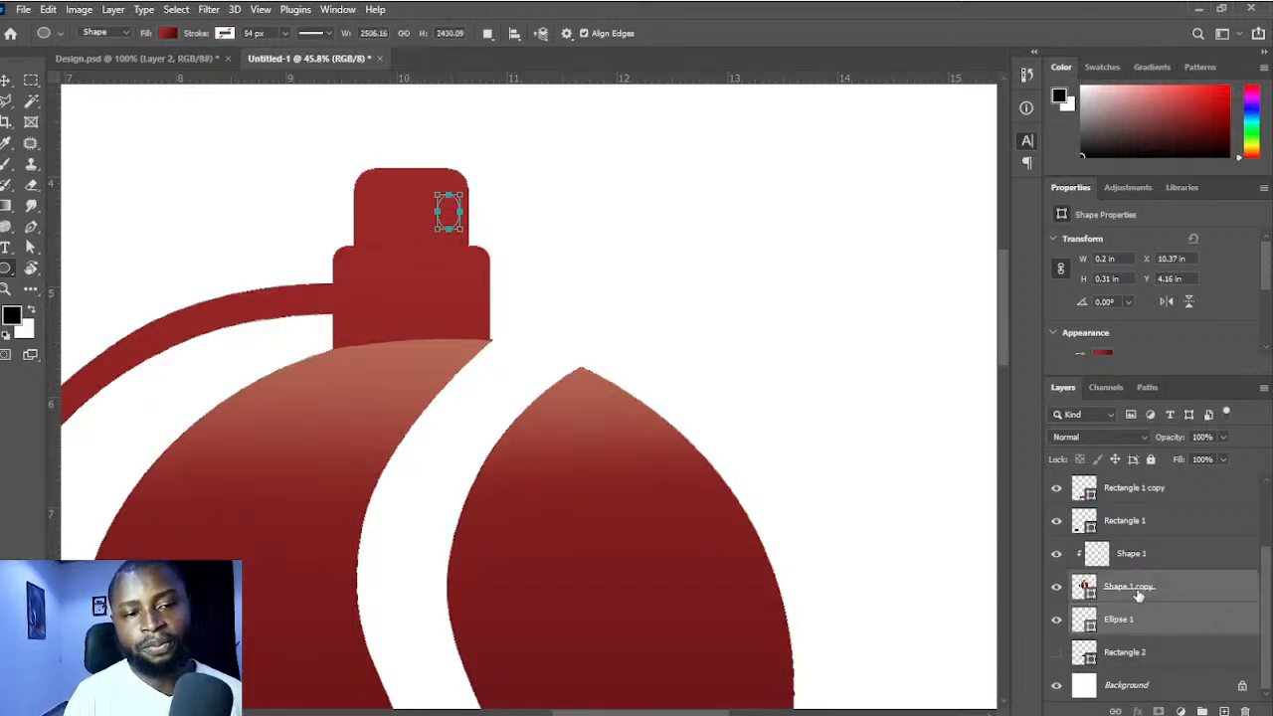
{"action": "key", "text": "p"}
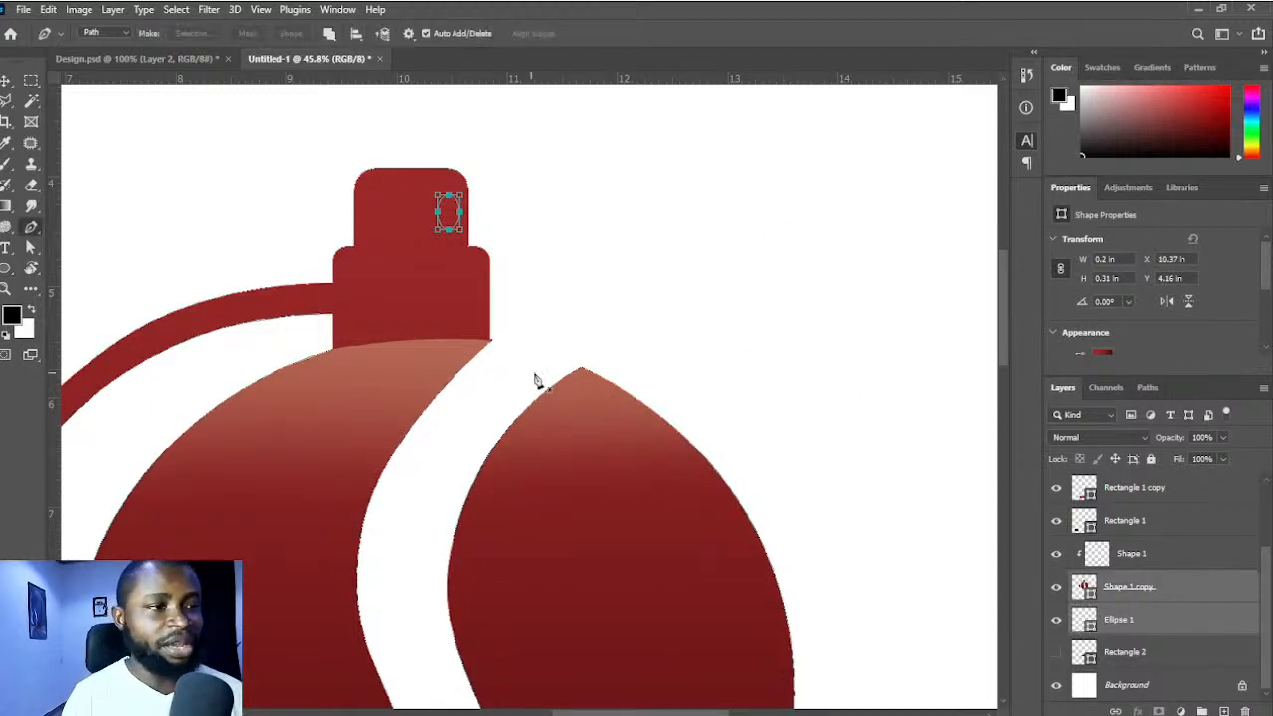
{"action": "scroll", "coordinate": [546, 376], "scroll_direction": "down", "scroll_amount": 1}
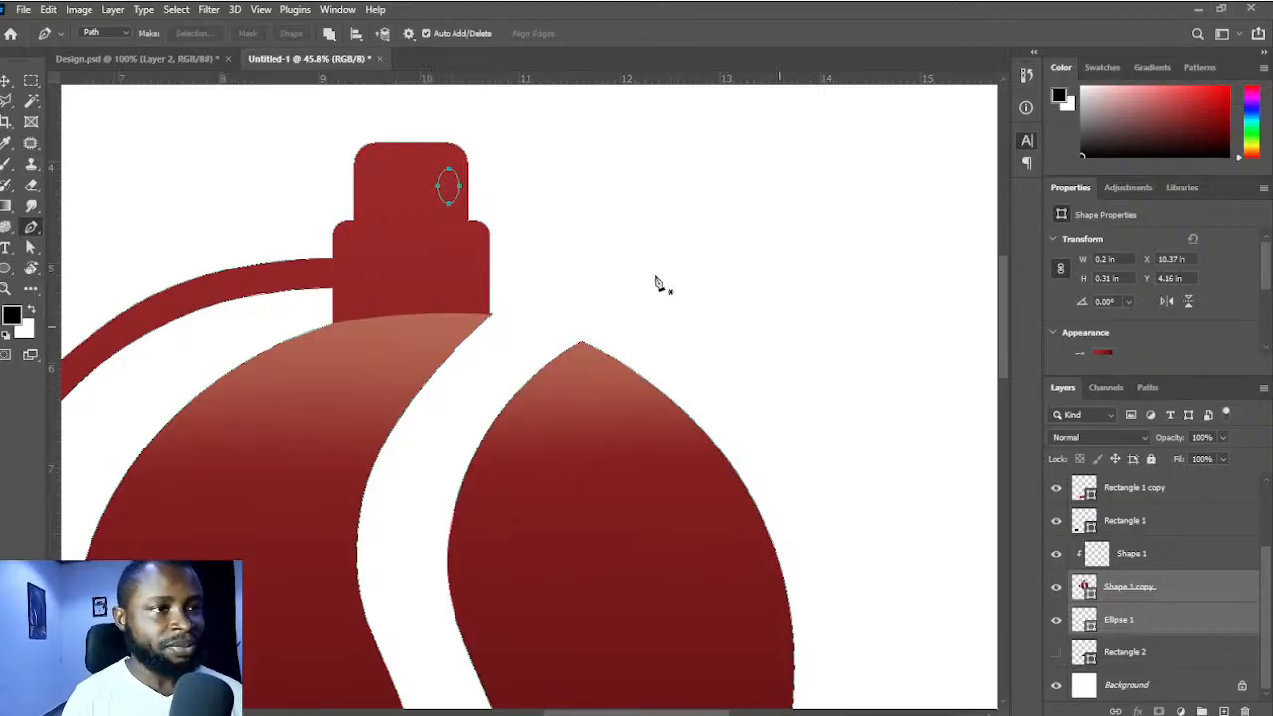
{"action": "scroll", "coordinate": [657, 282], "scroll_direction": "down", "scroll_amount": 4}
{"action": "scroll", "coordinate": [634, 349], "scroll_direction": "down", "scroll_amount": 2}
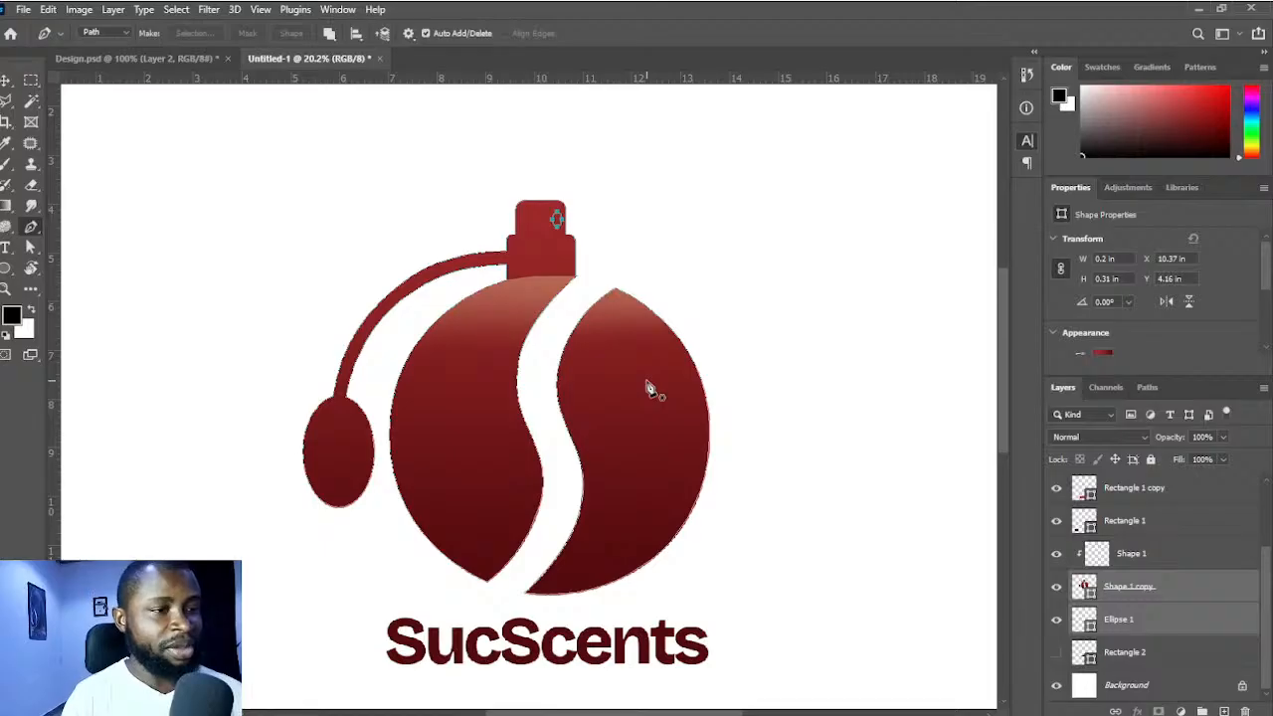
{"action": "key", "text": "u"}
{"action": "left_click_drag", "start_coordinate": [249, 144], "coordinate": [783, 616]}
{"action": "scroll", "coordinate": [697, 348], "scroll_direction": "up", "scroll_amount": 1}
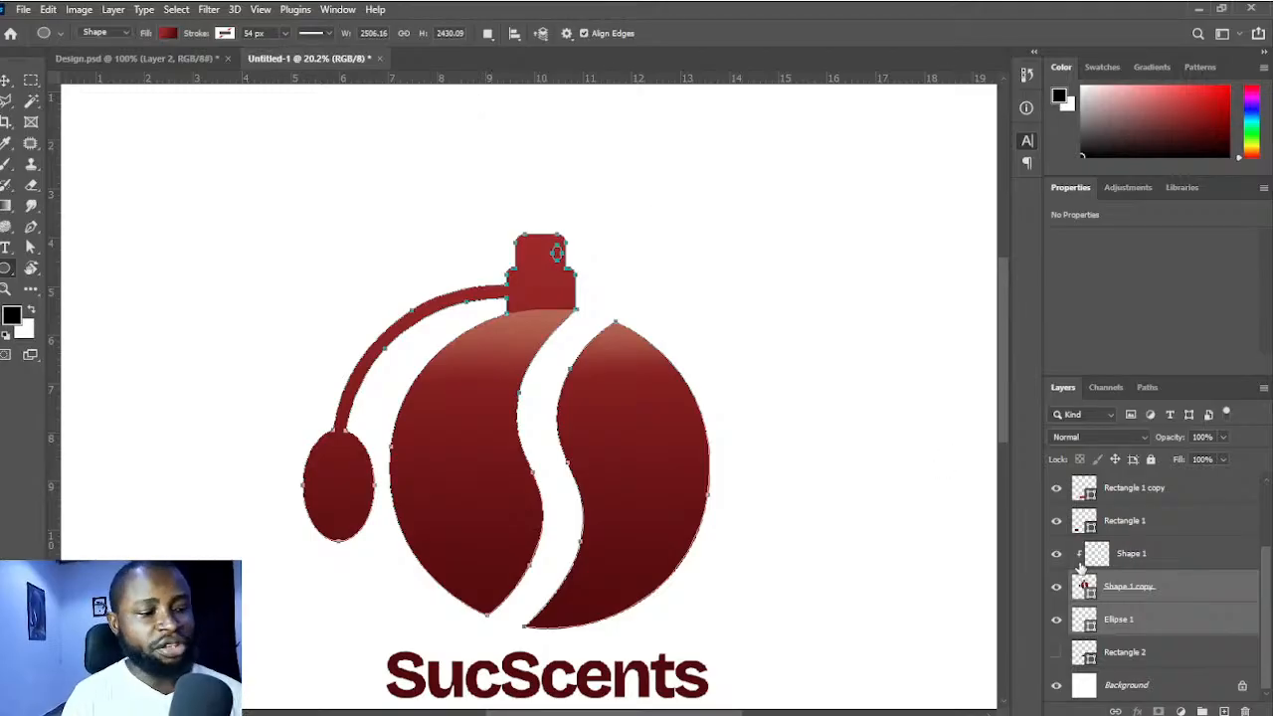
- Release the pale highlight's clipping mask and merge the small ellipse with the bottle shape to cut an oval hole in the cap
{"action": "left_click", "coordinate": [1140, 559]}
{"action": "left_click", "coordinate": [1131, 571], "text": "alt"}
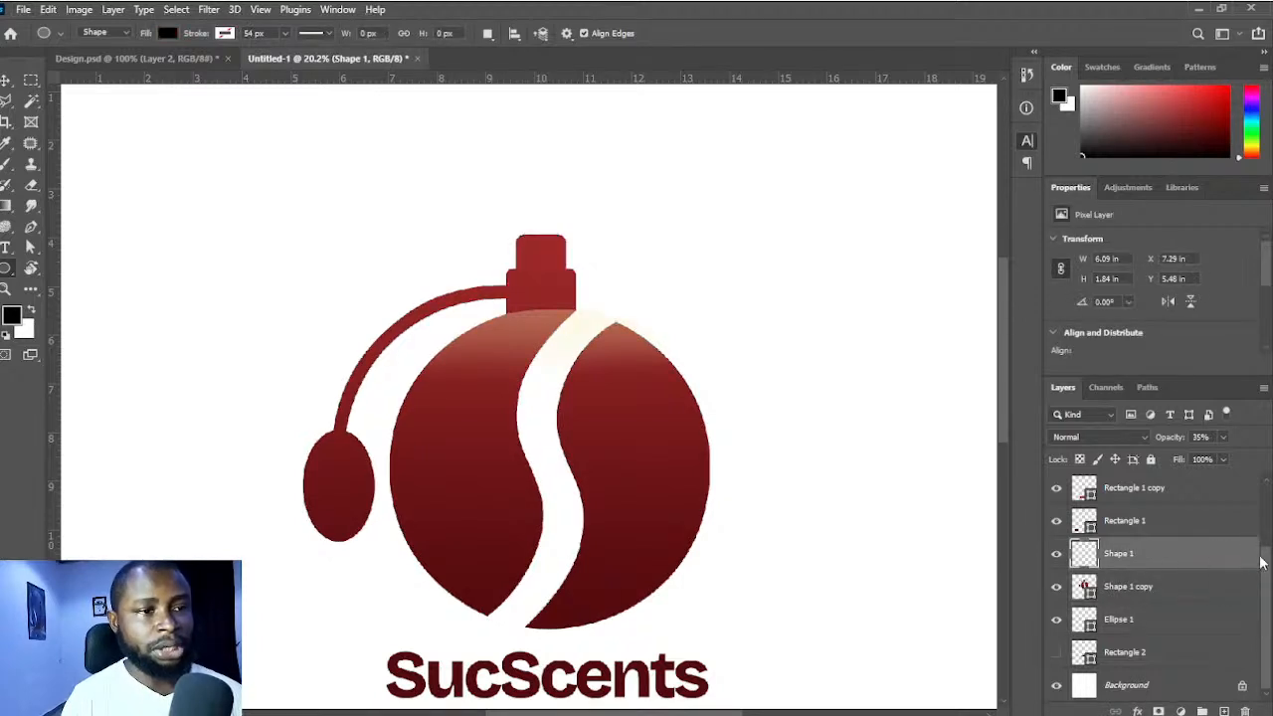
{"action": "left_click", "coordinate": [1157, 587]}
{"action": "left_click", "coordinate": [1157, 620], "text": "shift"}
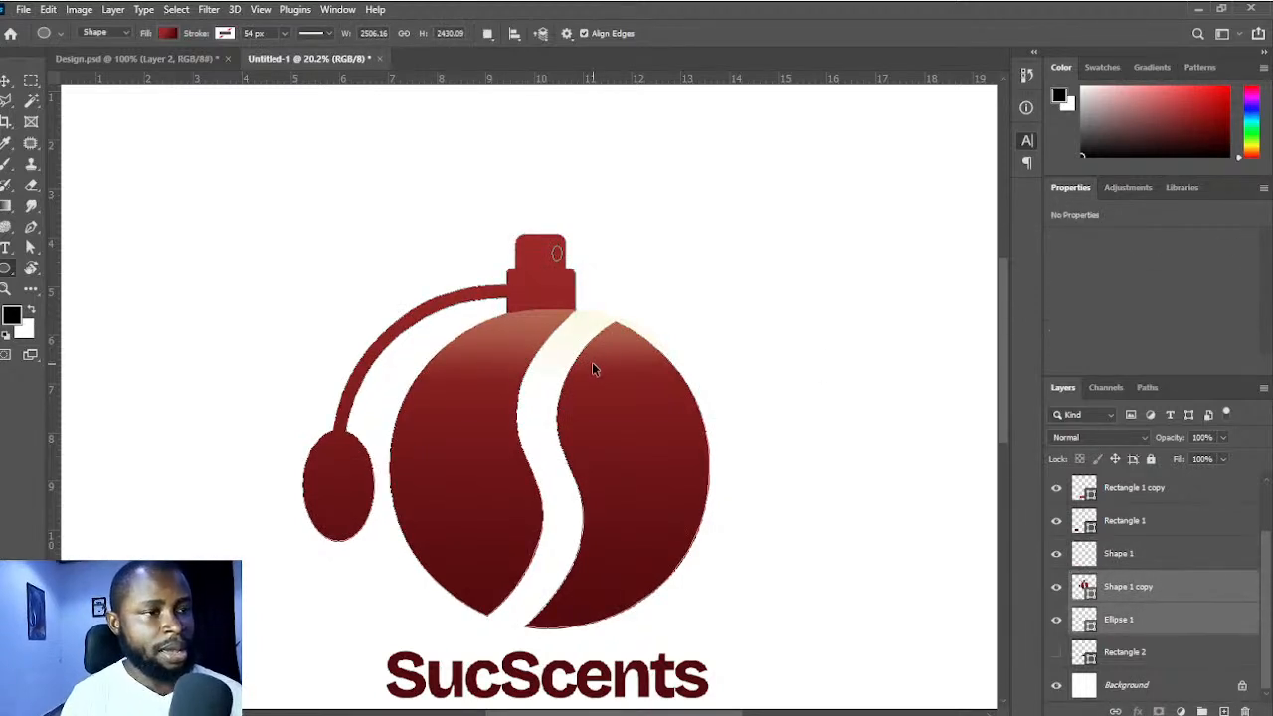
{"action": "key", "text": "ctrl+e"}
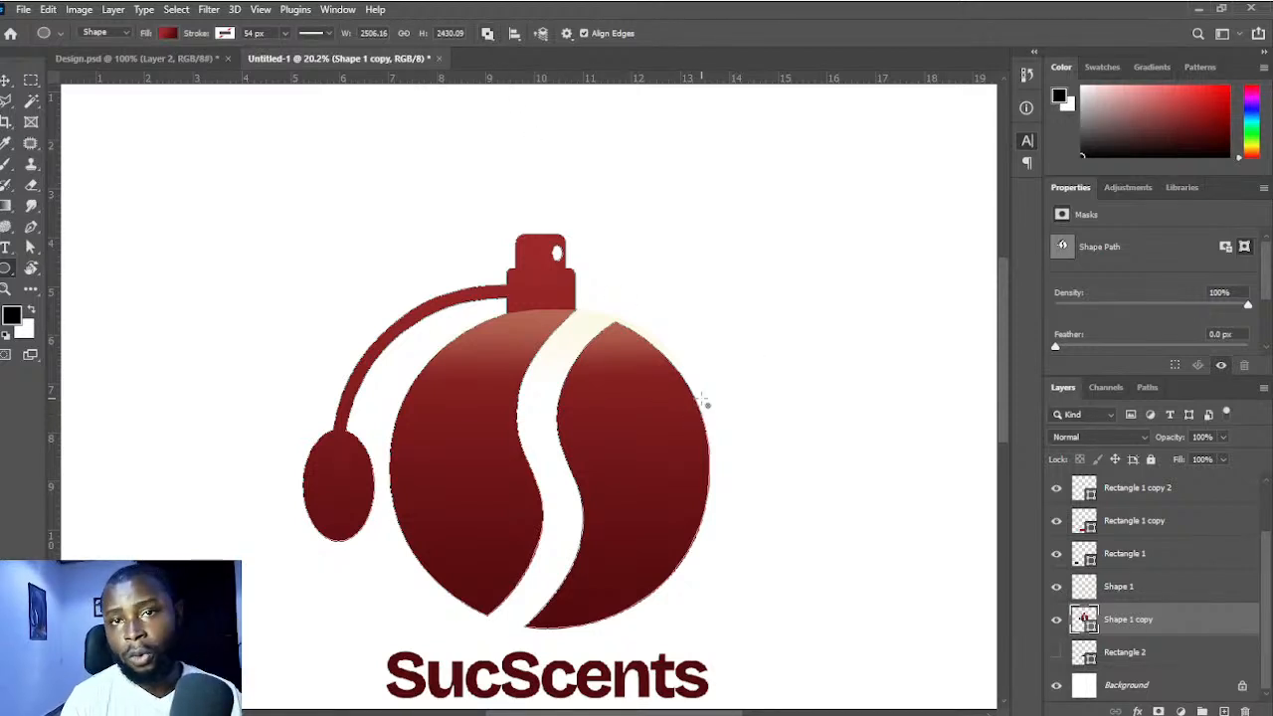
- Clip the pale highlight layer to the merged bottle shape again
{"action": "left_click_drag", "start_coordinate": [1112, 625], "coordinate": [1144, 595]}
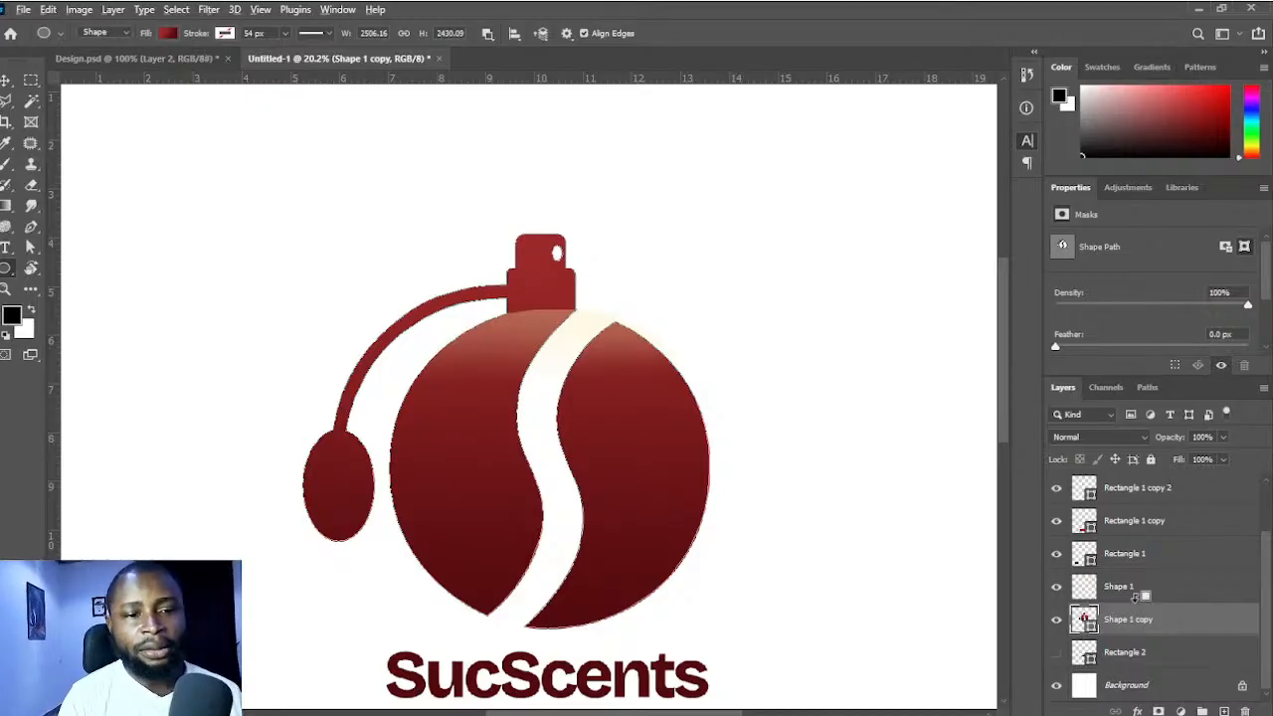
{"action": "left_click", "coordinate": [1136, 599], "text": "alt"}
{"action": "key", "text": "v"}
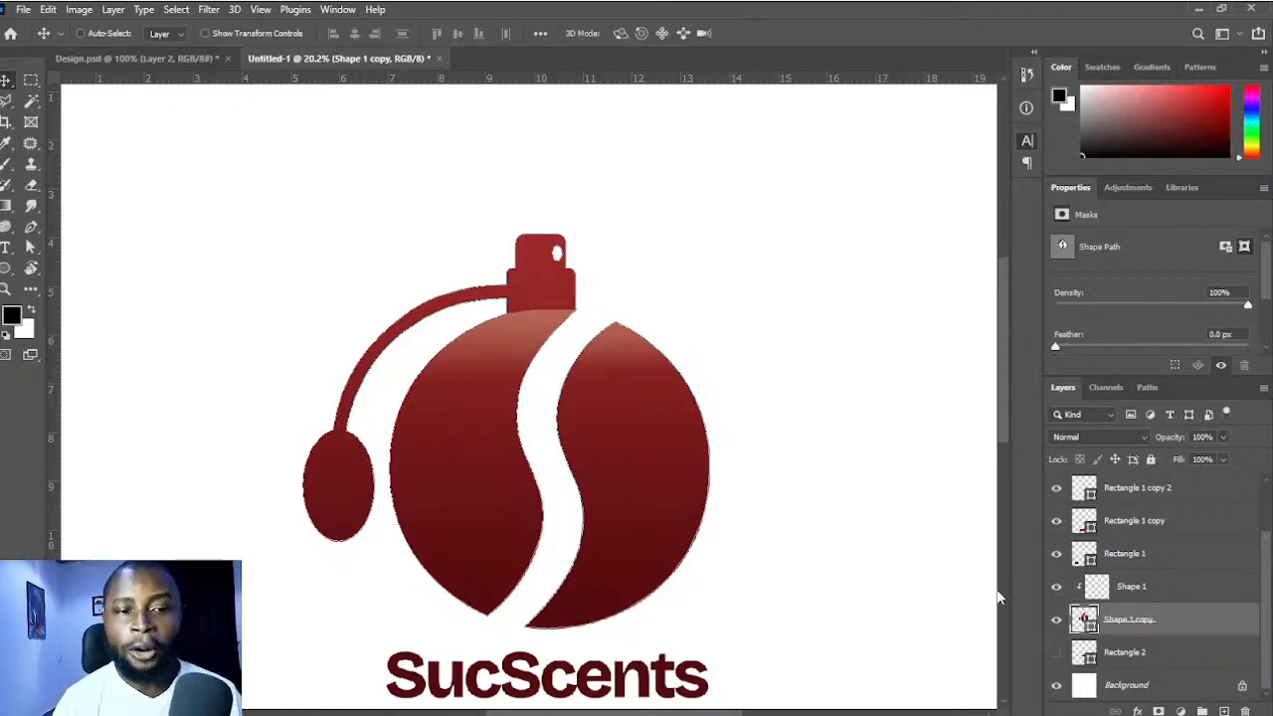
- Try grouping the pale highlight with the bottle shape layer, and undo the grouping
{"action": "left_click", "coordinate": [1192, 594], "text": "shift"}
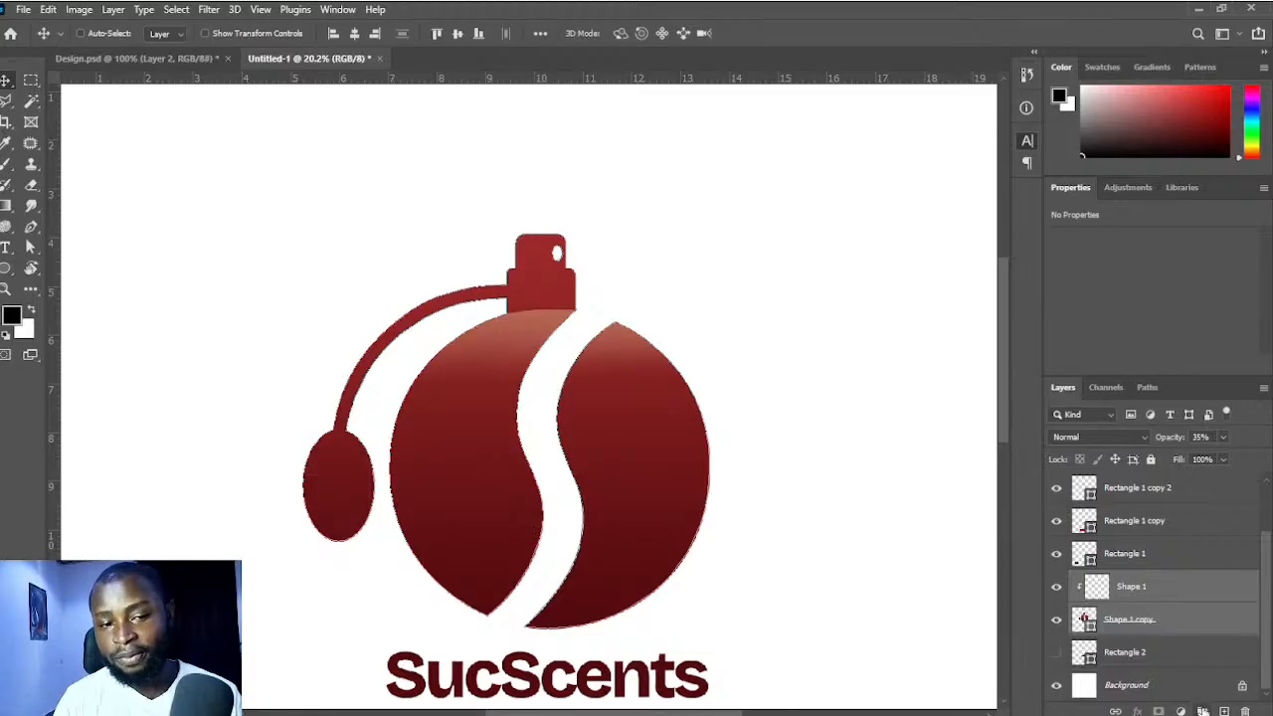
{"action": "left_click", "coordinate": [1203, 712]}
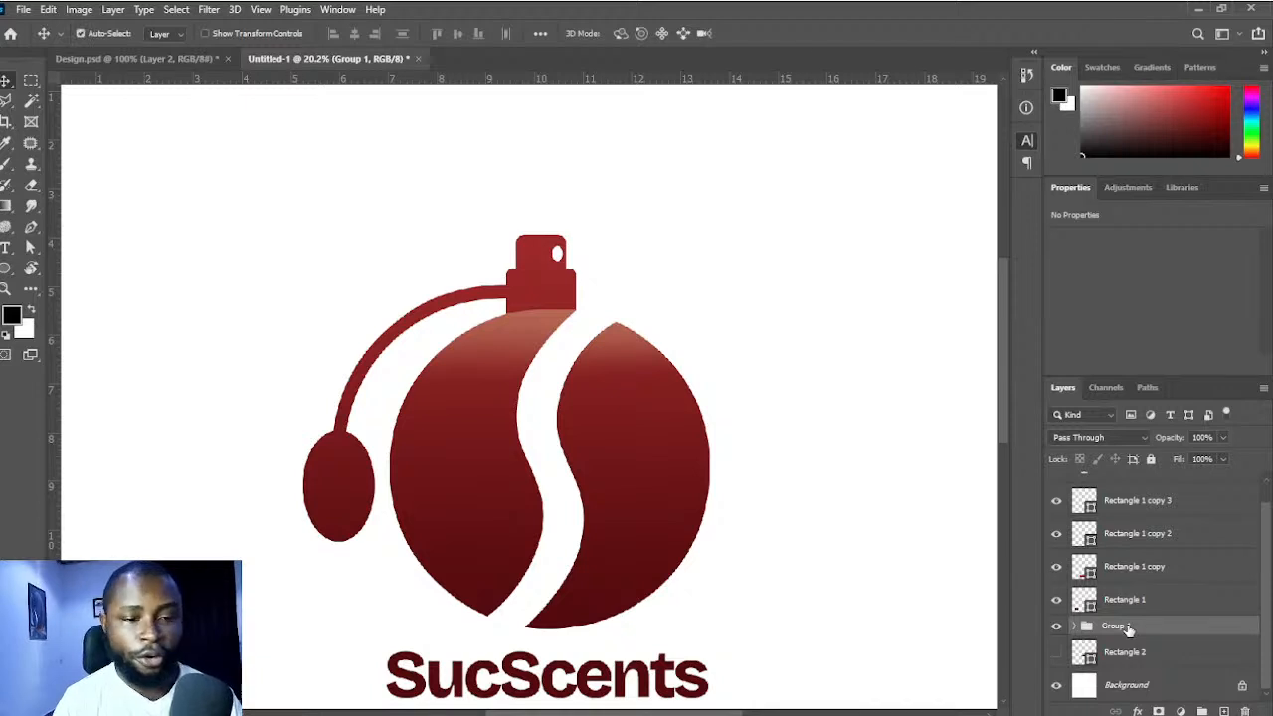
{"action": "key", "text": "ctrl+z"}
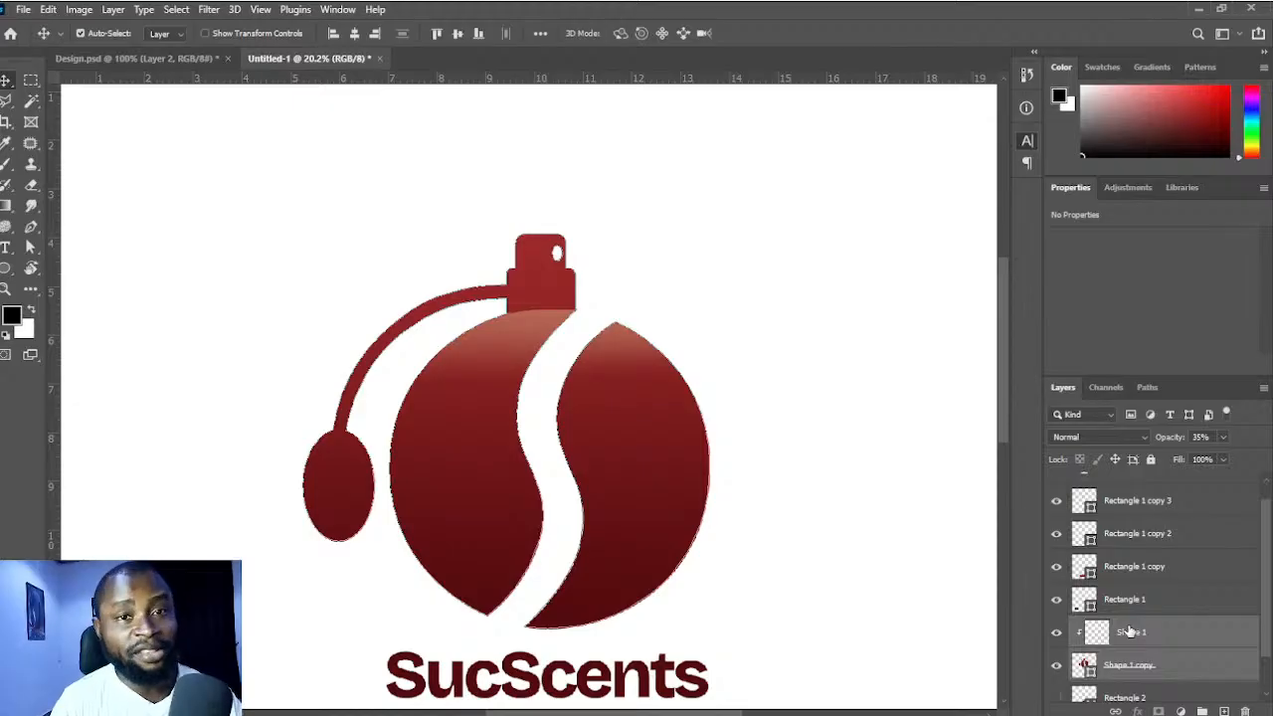
{"action": "key", "text": "ctrl"}
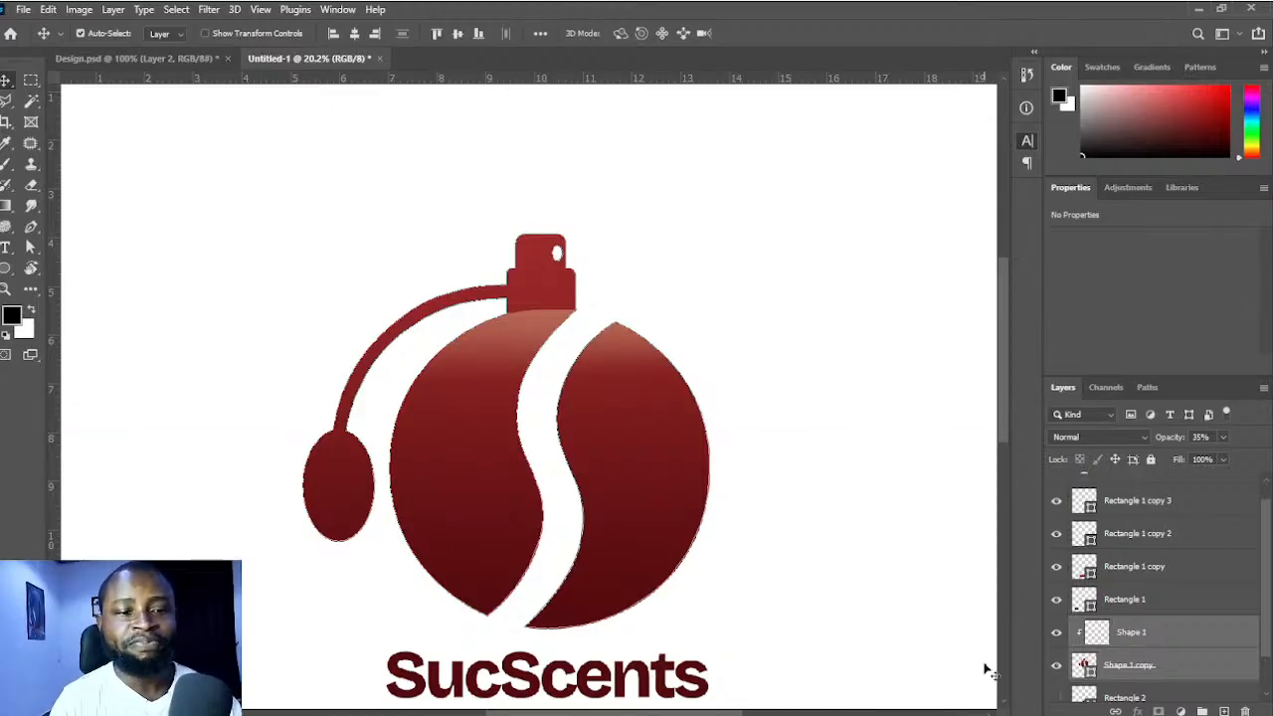
{"action": "key", "text": "ctrl"}
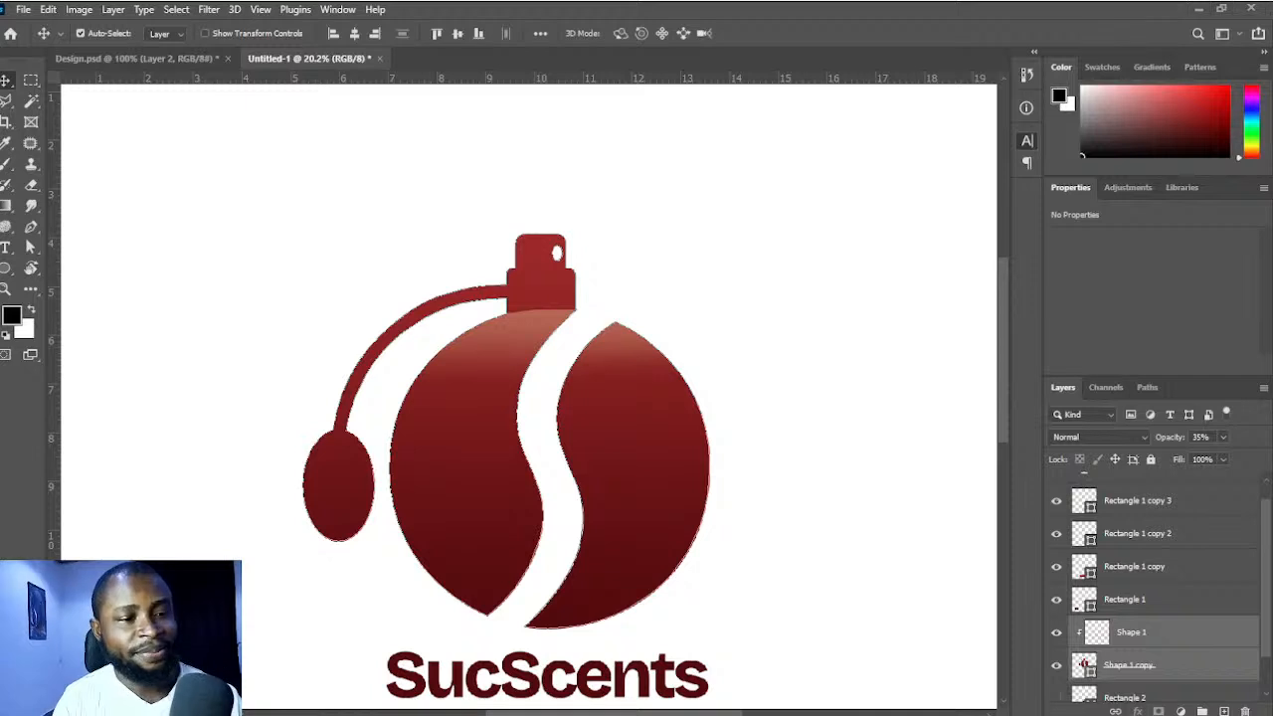